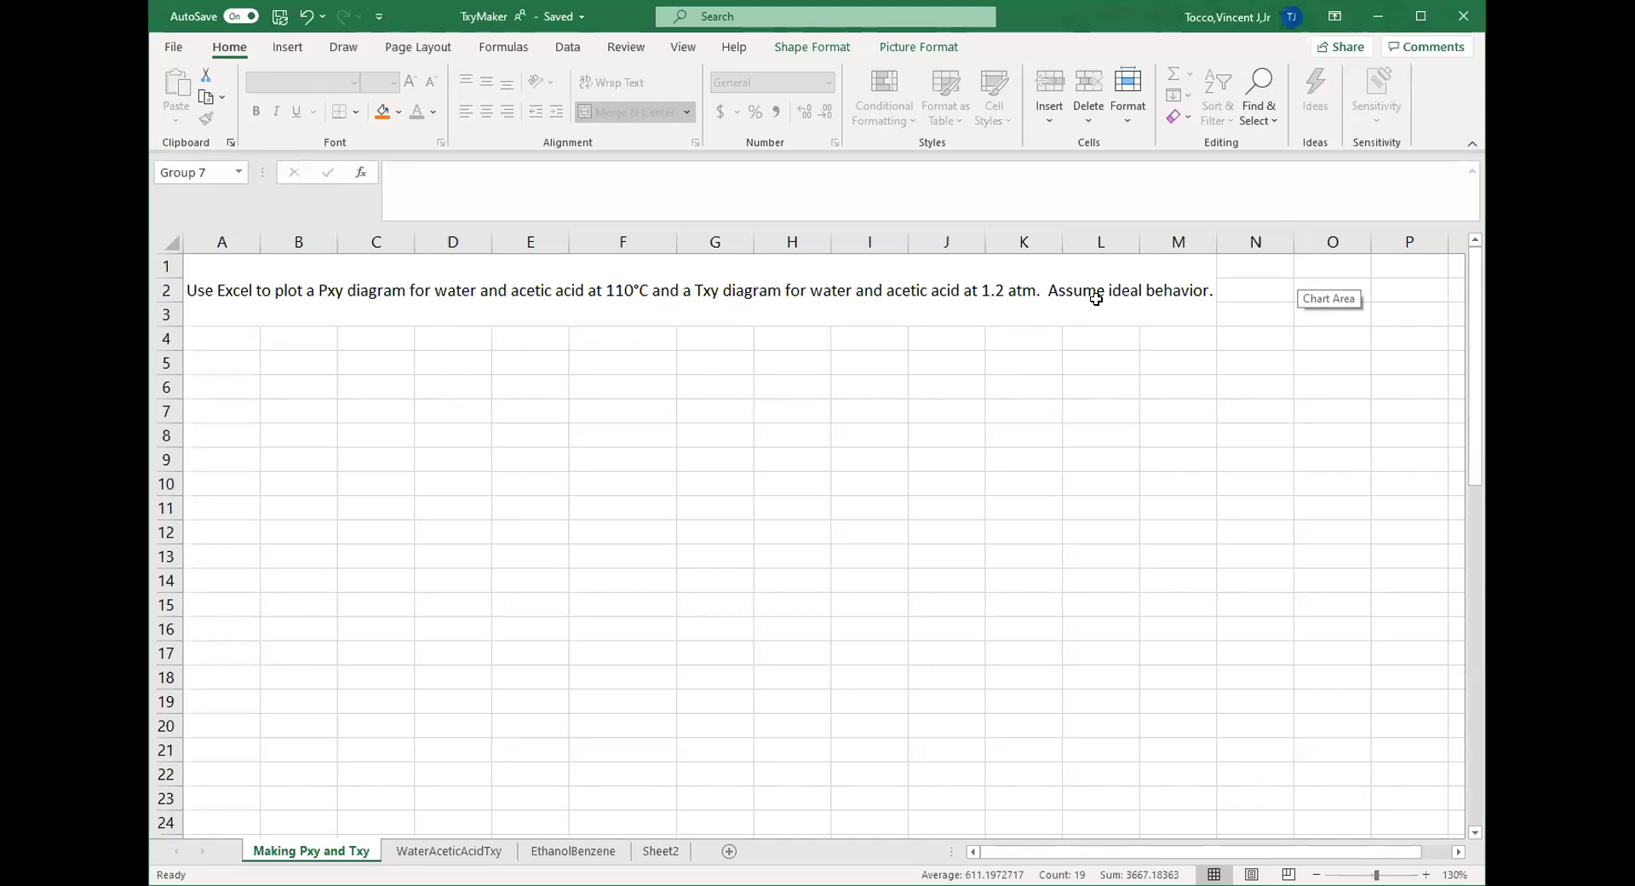
{"action": "left_click", "coordinate": [1275, 59]}
{"action": "left_click", "coordinate": [1123, 427]}
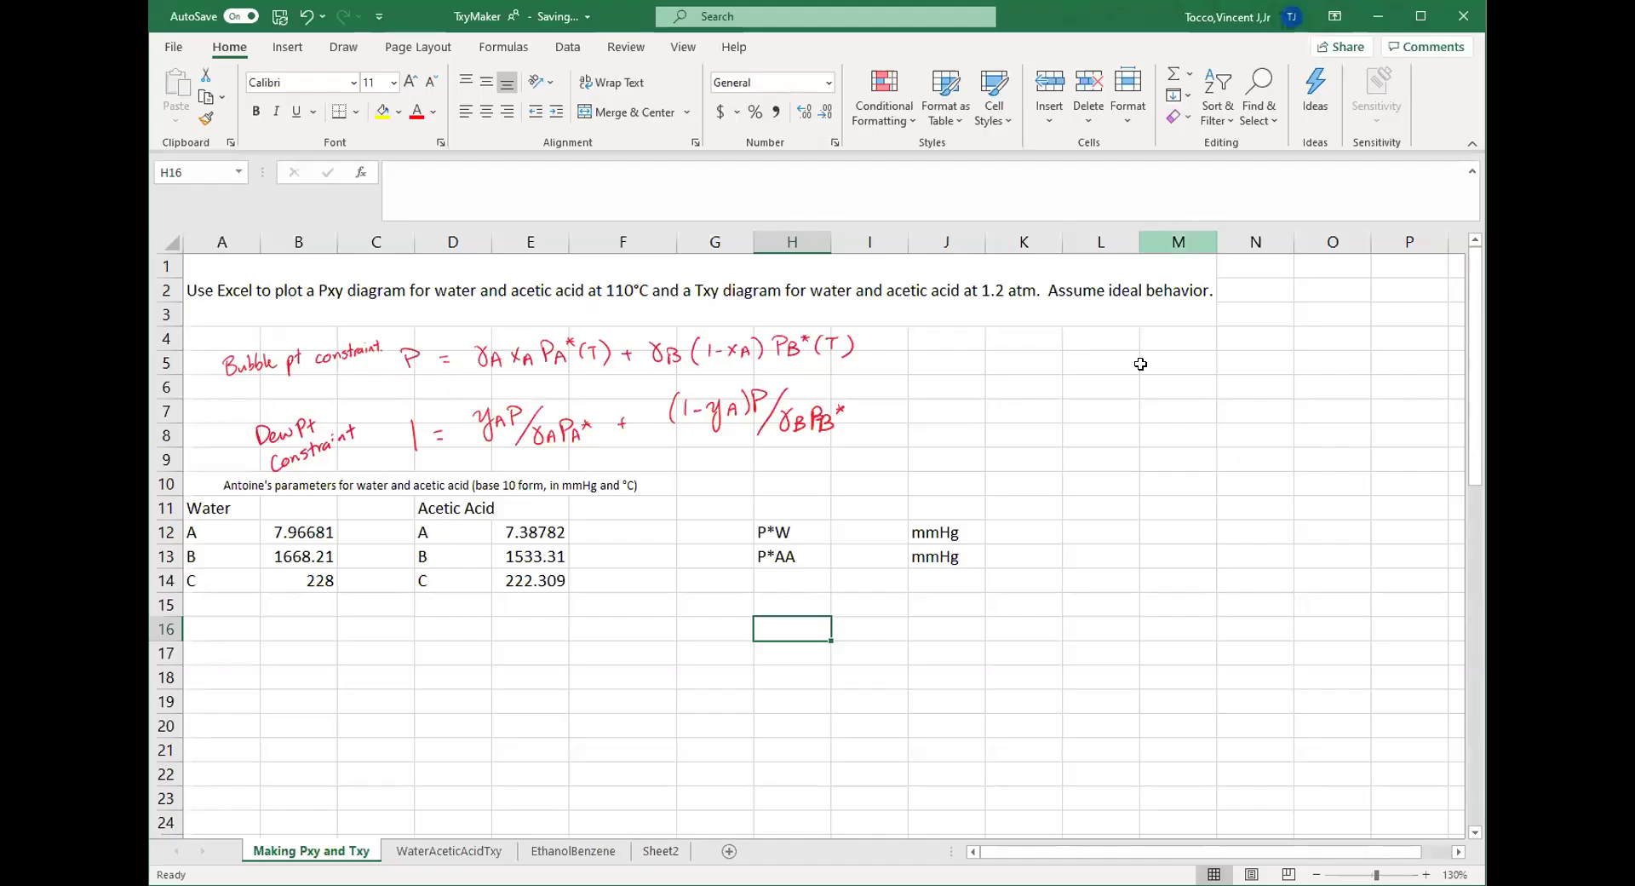
{"action": "left_click", "coordinate": [1093, 498]}
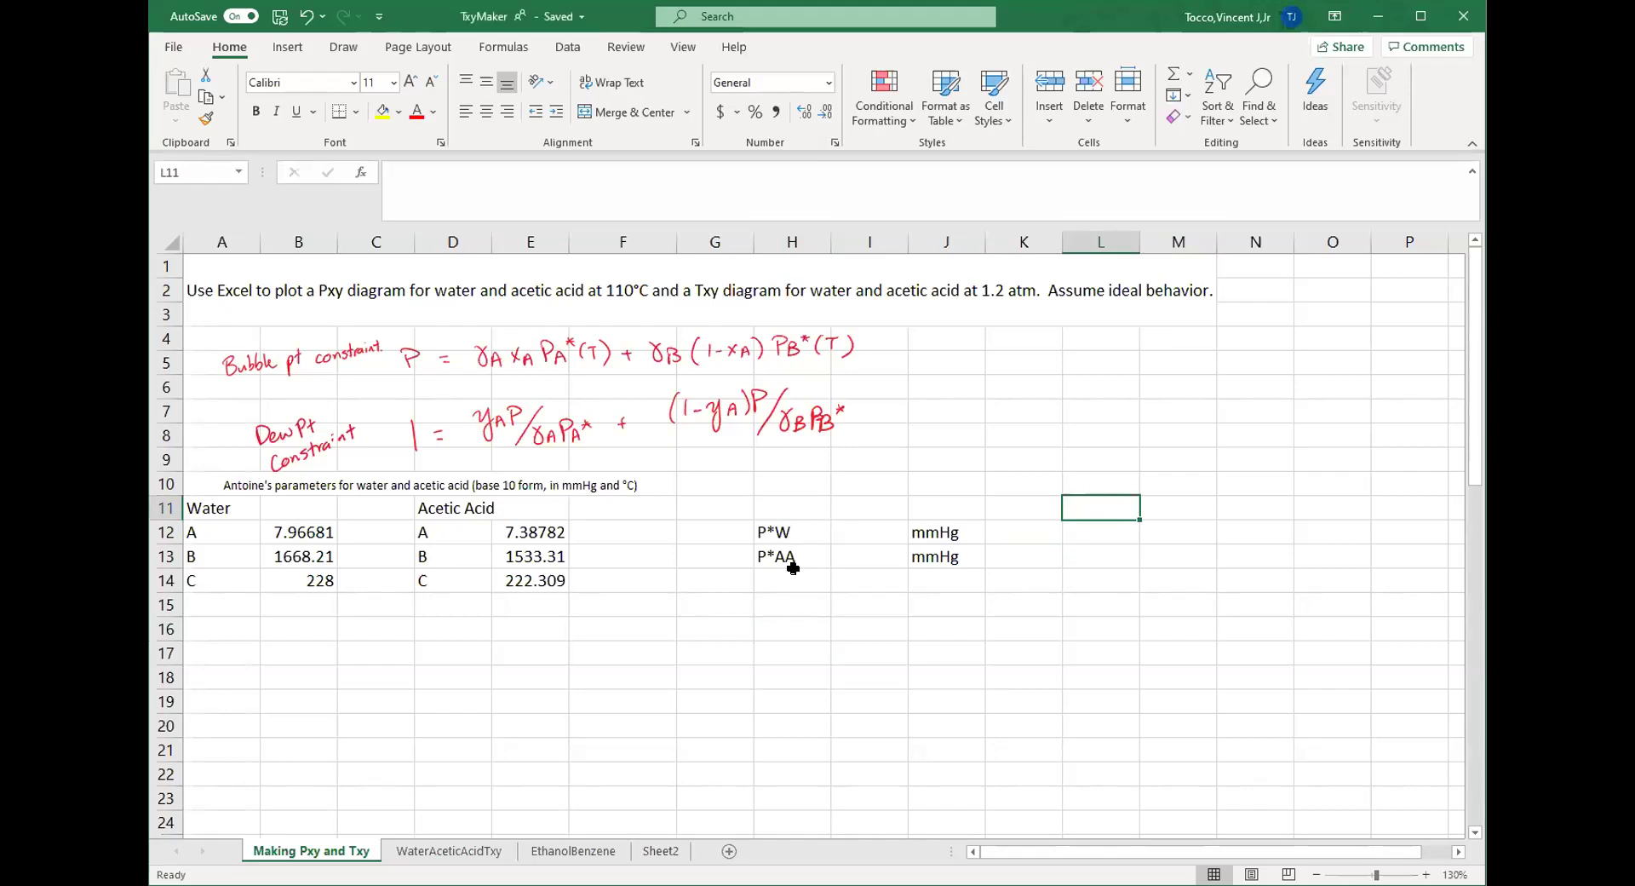
- Calculate water's vapor pressure at 110°C in I12 from its Antoine parameters with =10^(B12-B13/(110+B14))
{"action": "left_click", "coordinate": [845, 529]}
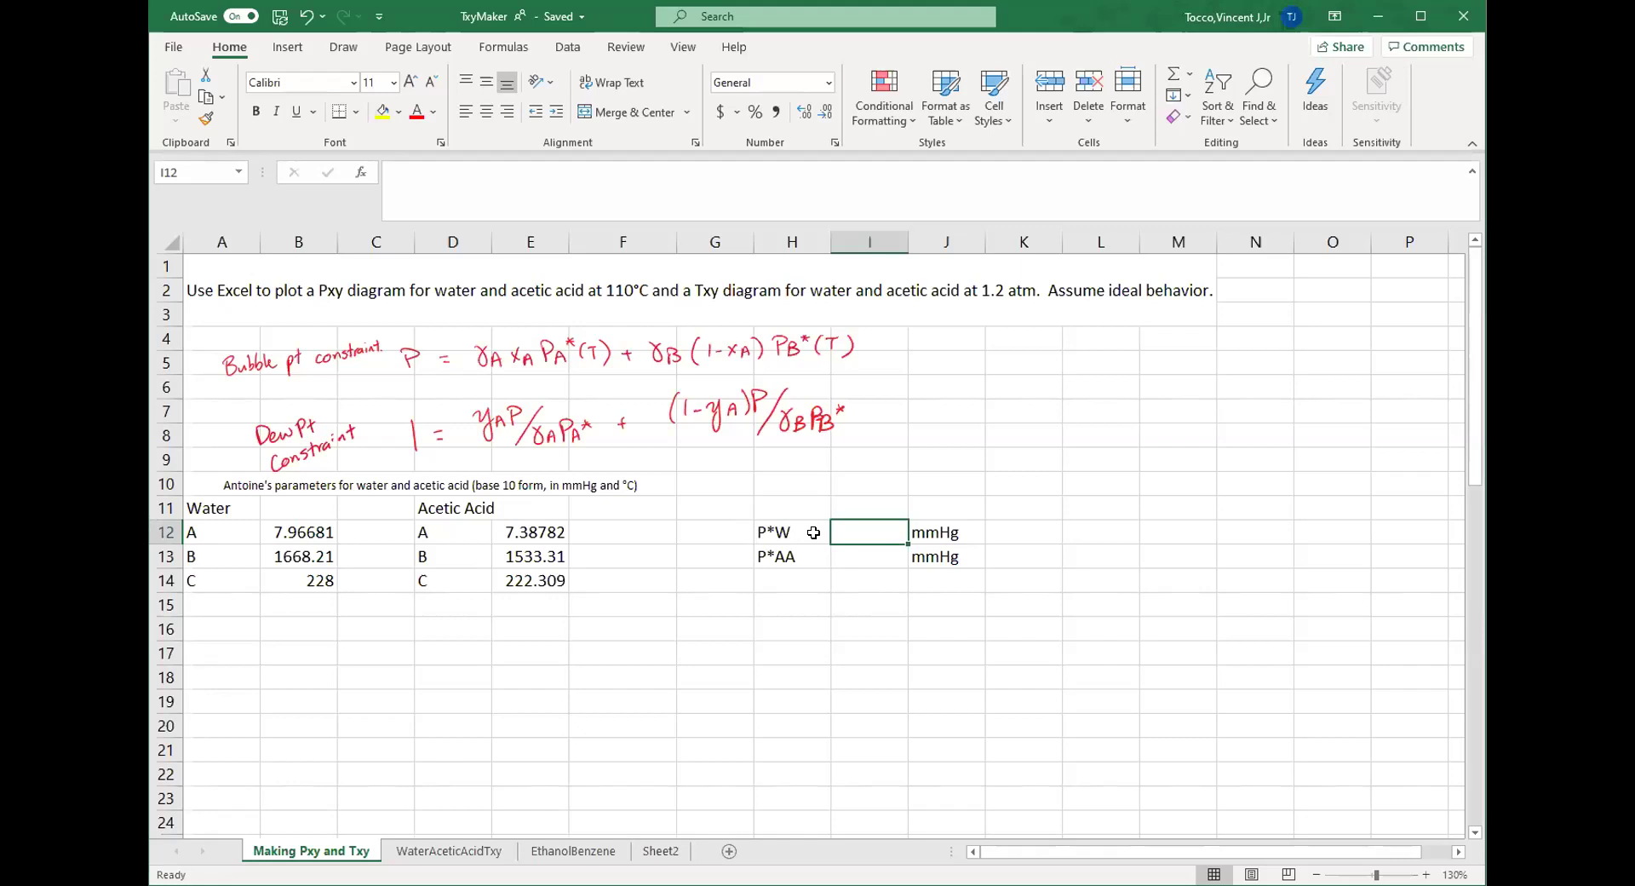
{"action": "type", "text": "="}
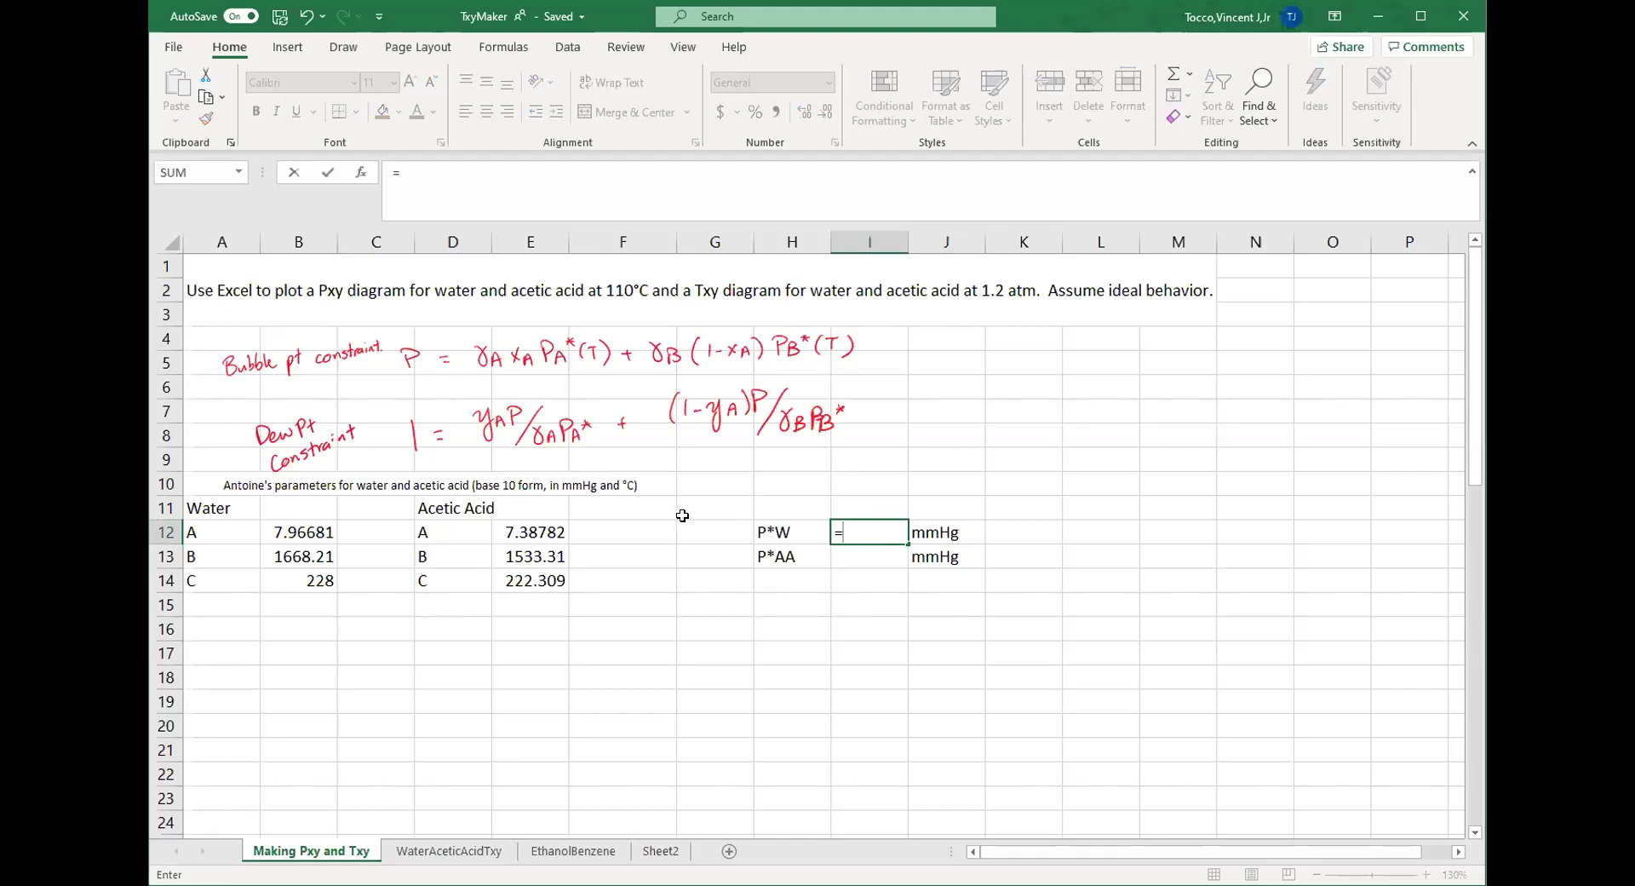
{"action": "type", "text": "10"}
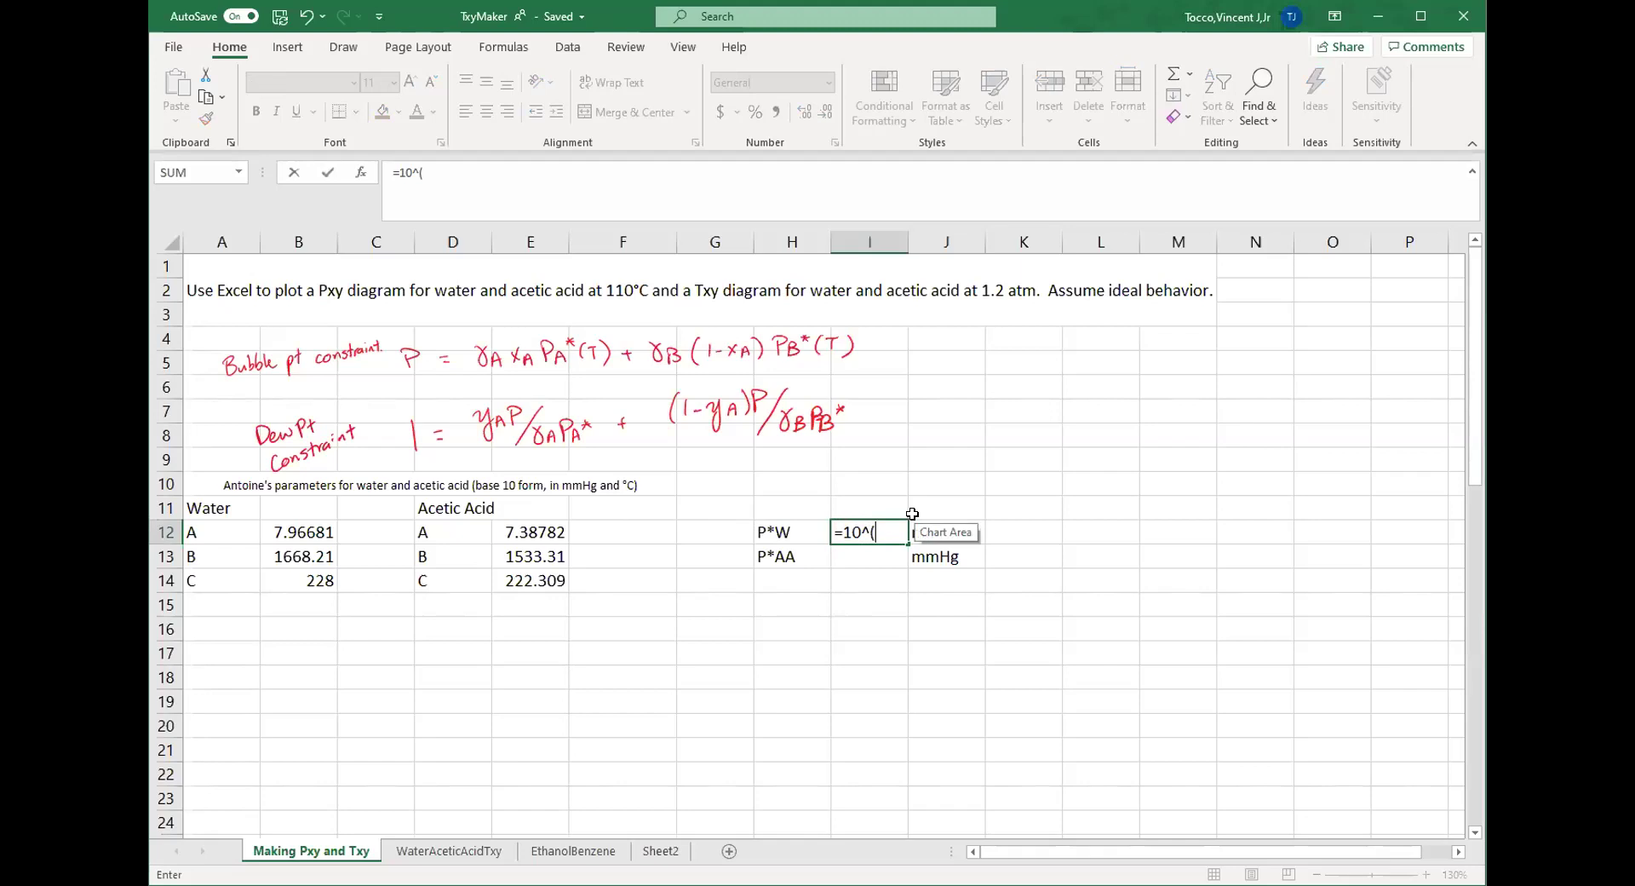
{"action": "type", "text": "^("}
{"action": "left_click", "coordinate": [304, 530]}
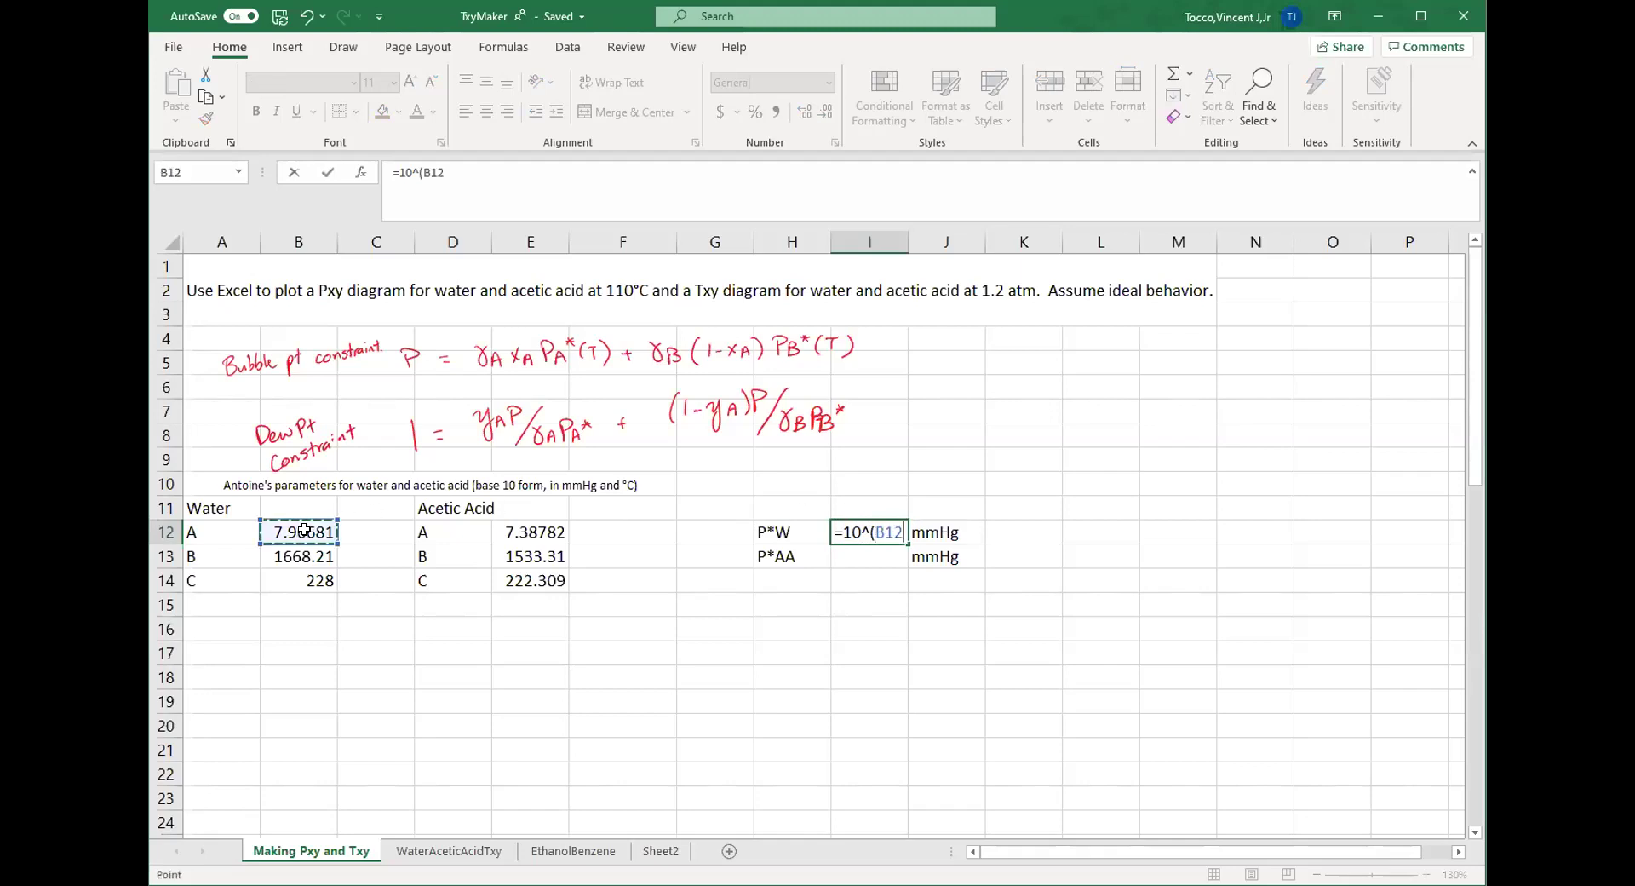
{"action": "type", "text": "-"}
{"action": "left_click", "coordinate": [292, 553]}
{"action": "type", "text": "/"}
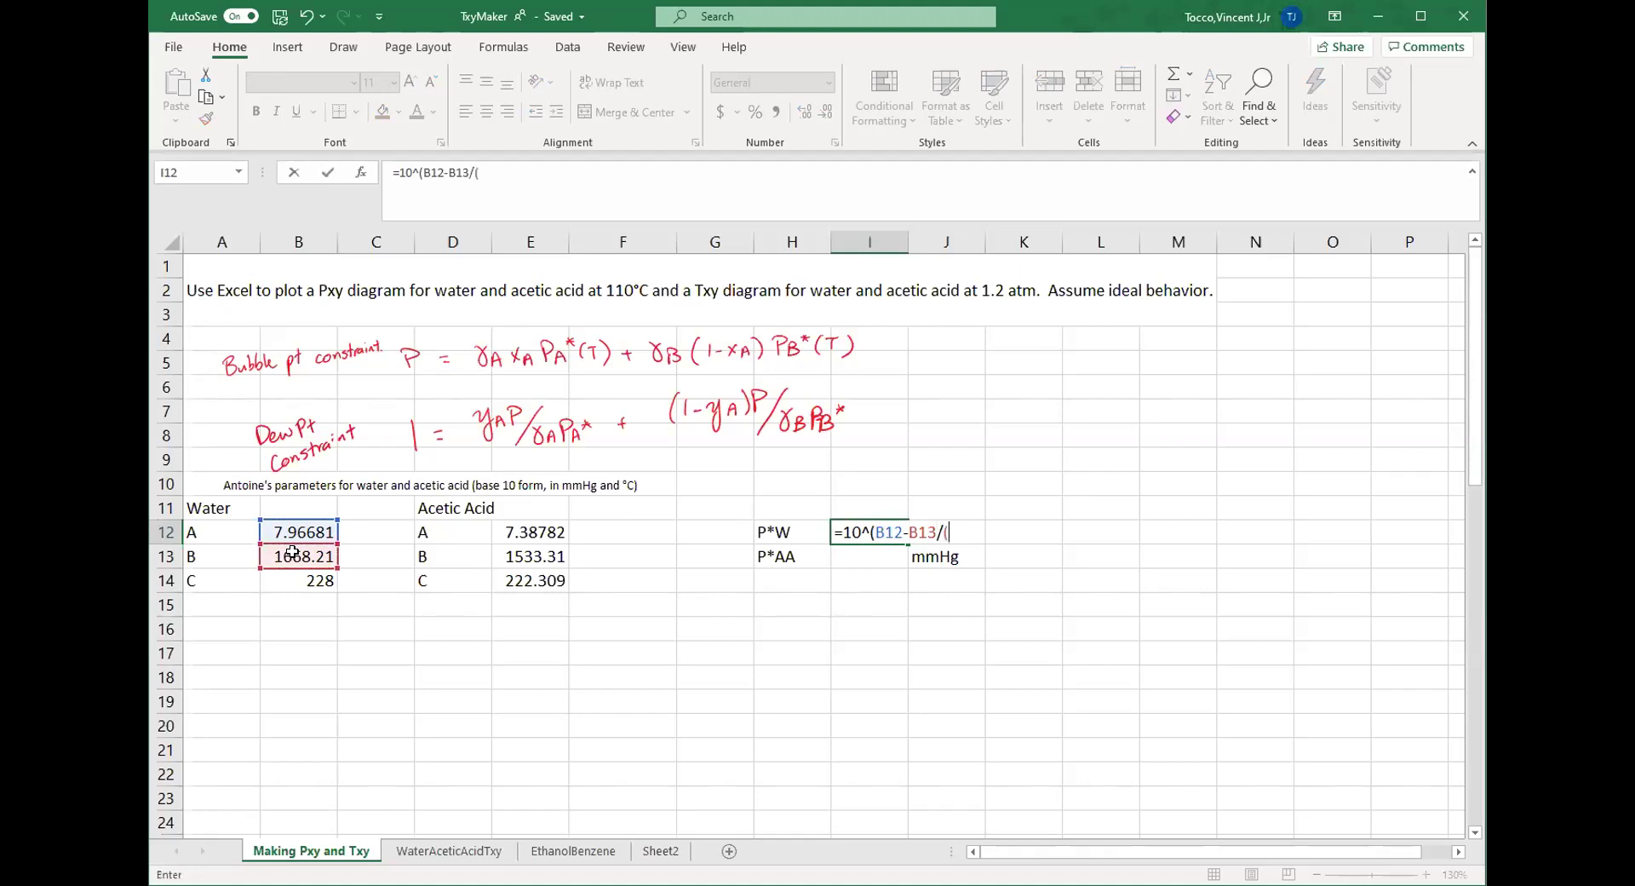
{"action": "type", "text": "(110+"}
{"action": "left_click", "coordinate": [309, 580]}
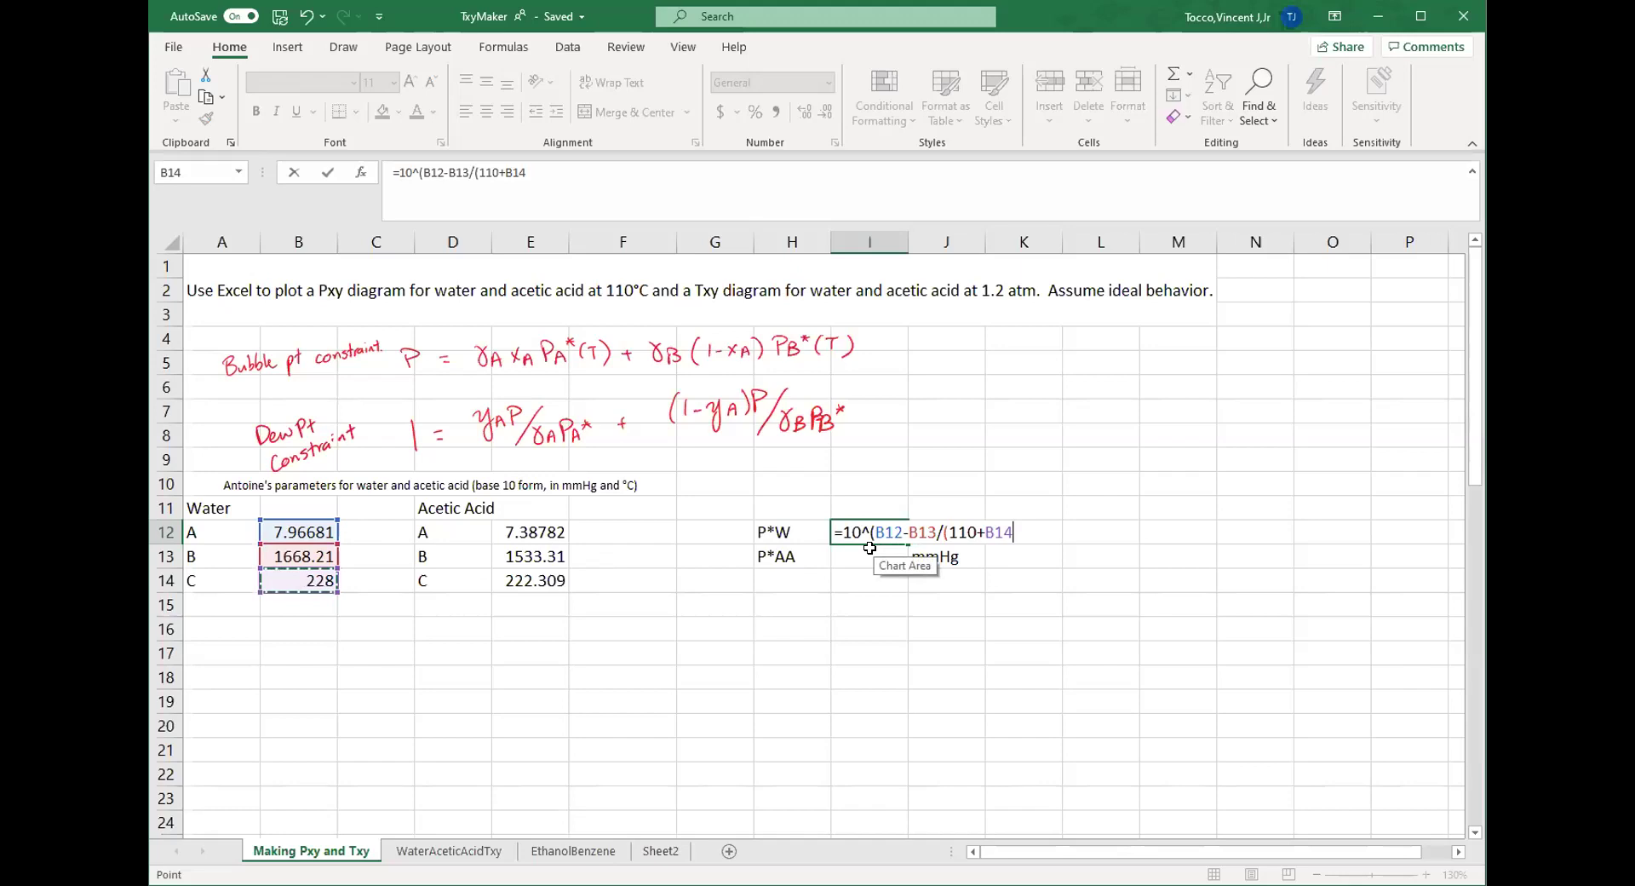
{"action": "type", "text": ")"}
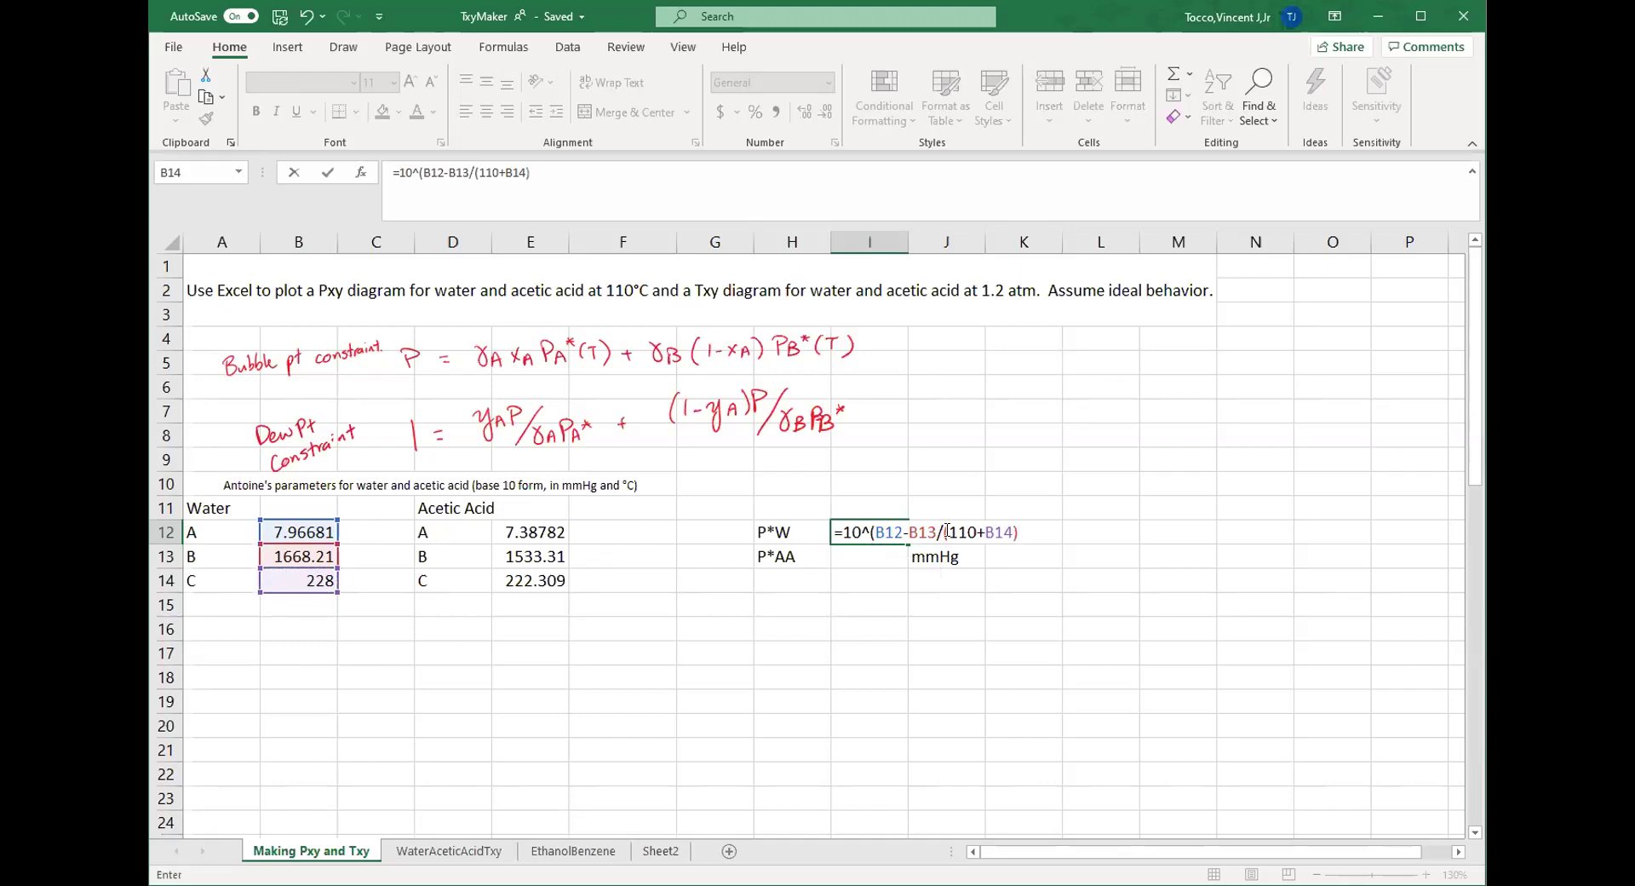
{"action": "type", "text": ")"}
{"action": "key", "text": "Return"}
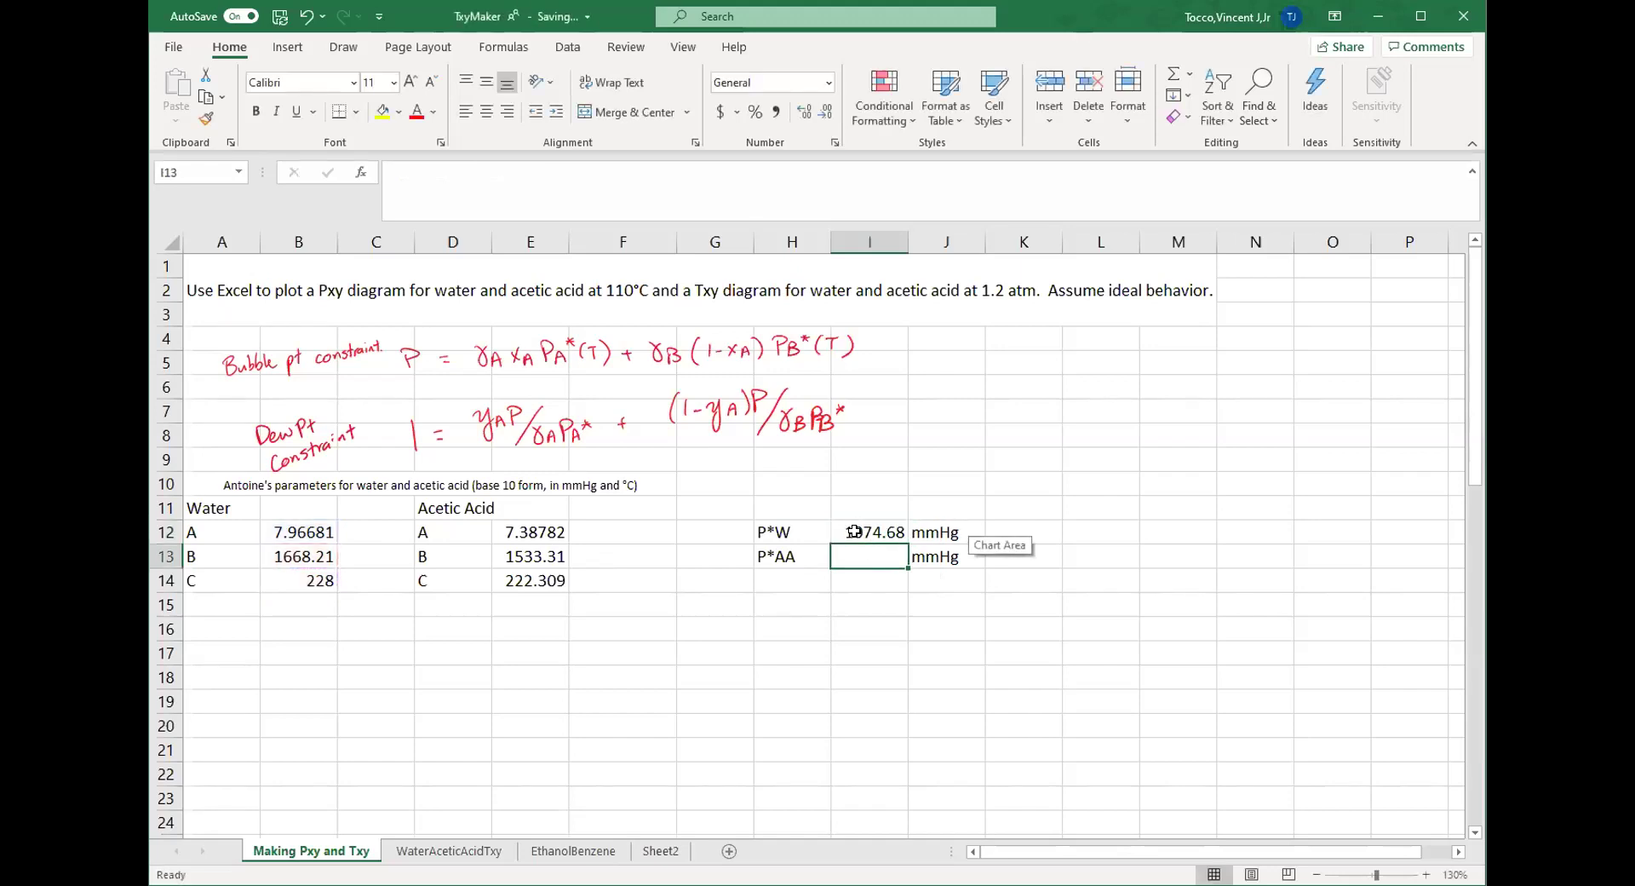
- Enter the acetic acid vapor pressure formula =10^(E12-E13/110+E14) in I13
{"action": "type", "text": "=10^"}
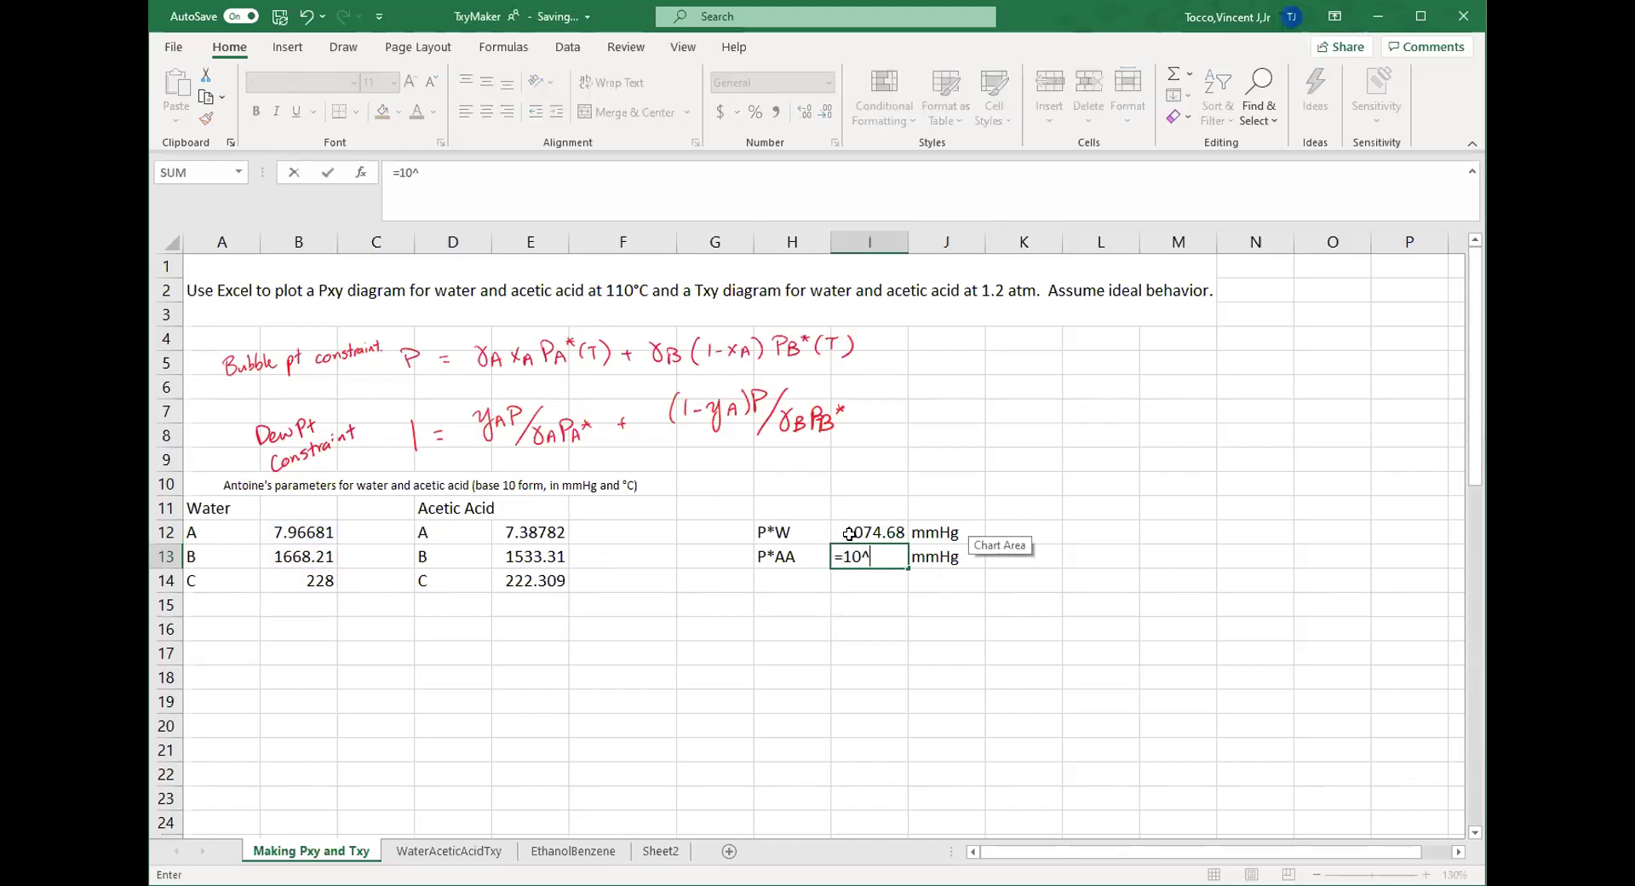
{"action": "type", "text": "("}
{"action": "left_click", "coordinate": [533, 528]}
{"action": "type", "text": "-"}
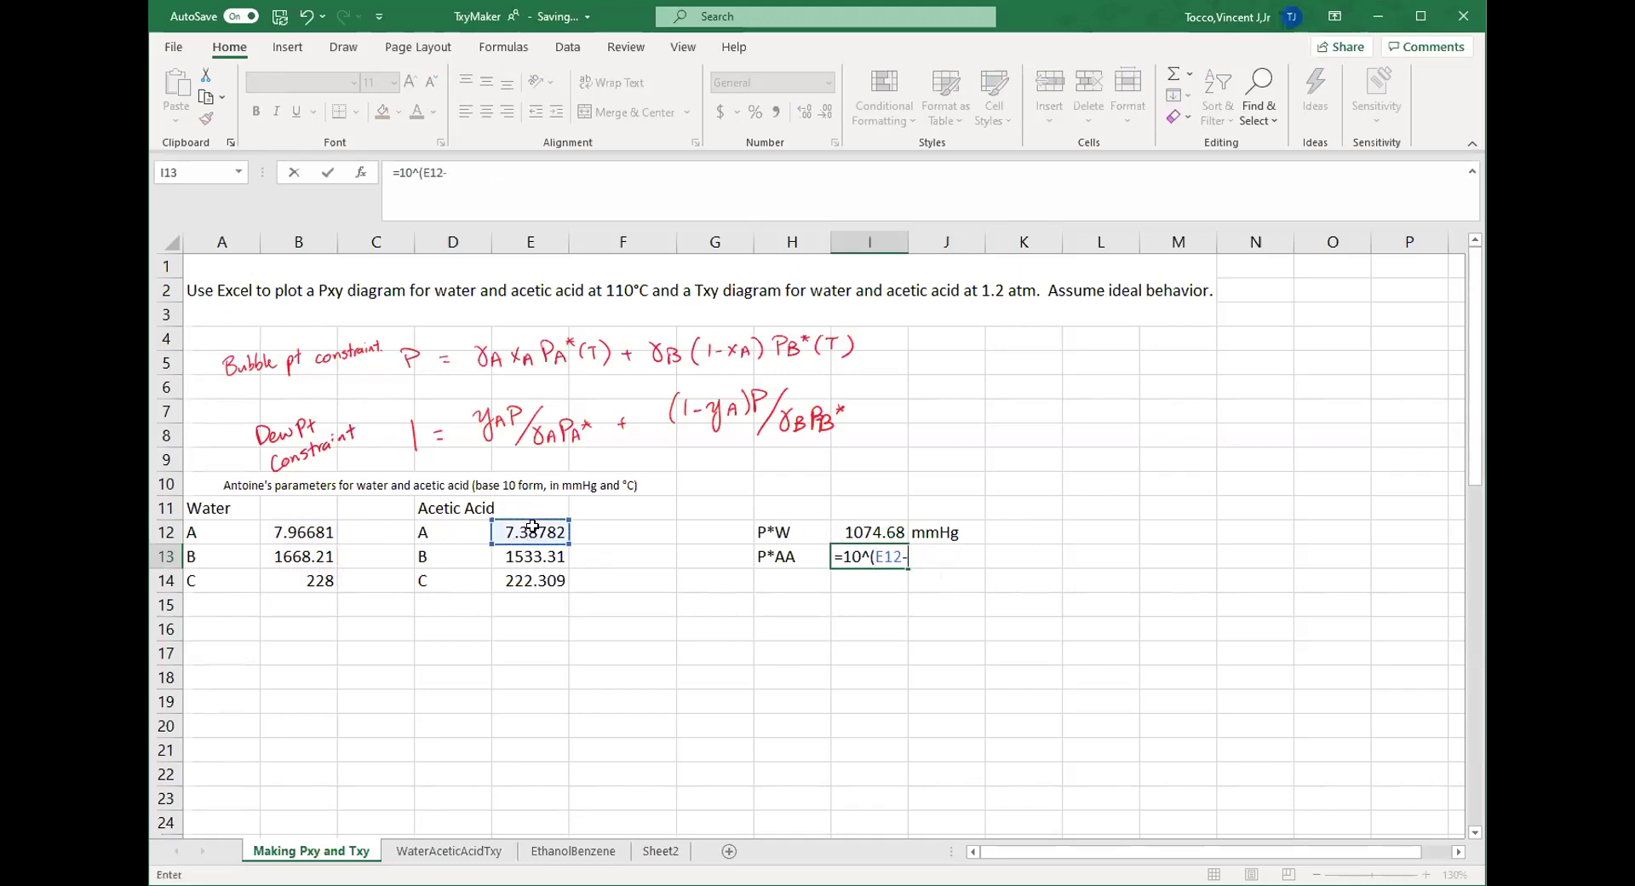
{"action": "left_click", "coordinate": [529, 550]}
{"action": "type", "text": "/110+"}
{"action": "left_click", "coordinate": [532, 584]}
{"action": "type", "text": ")"}
{"action": "key", "text": "Return"}
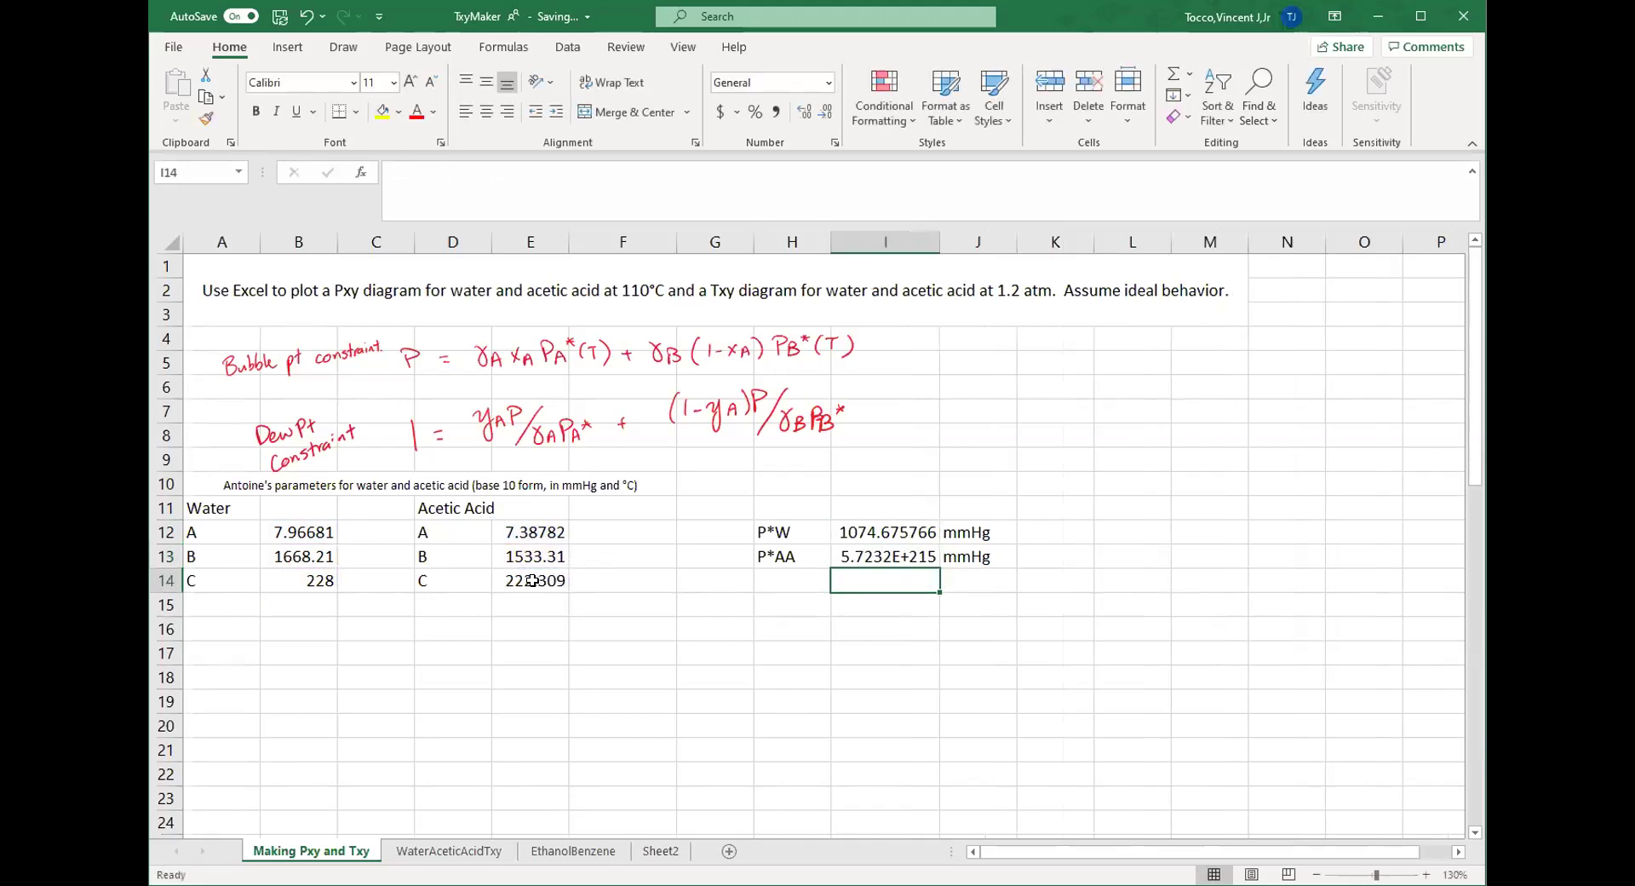
- Correct the acetic acid vapor pressure formula in I13 to =10^(E12-E13/(110+E14))
{"action": "left_click", "coordinate": [876, 557]}
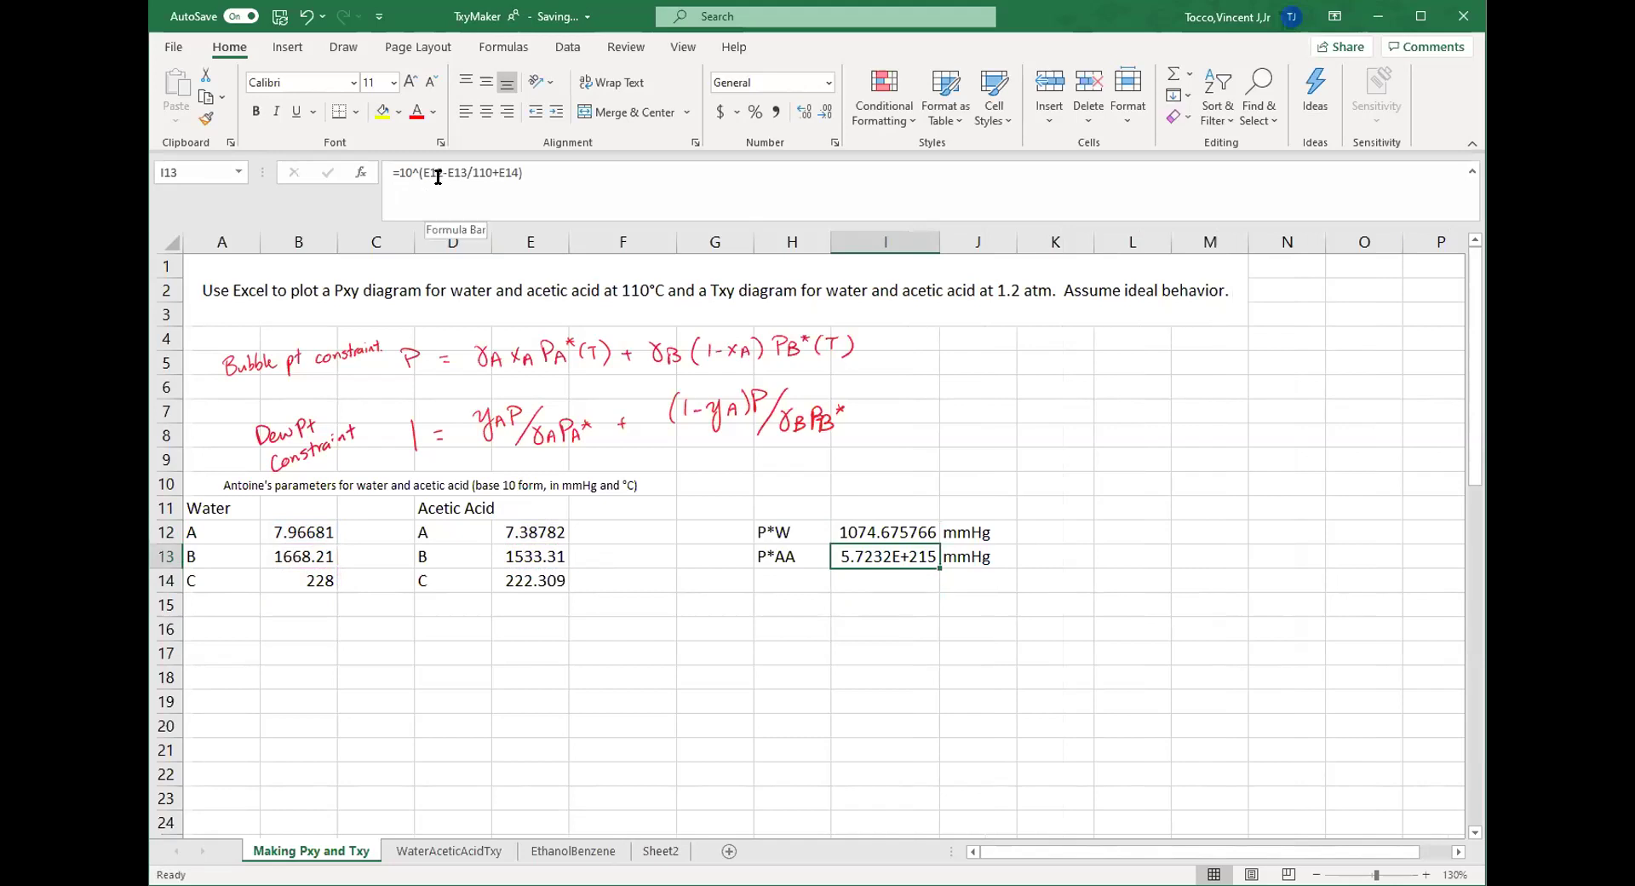
{"action": "left_click", "coordinate": [472, 174]}
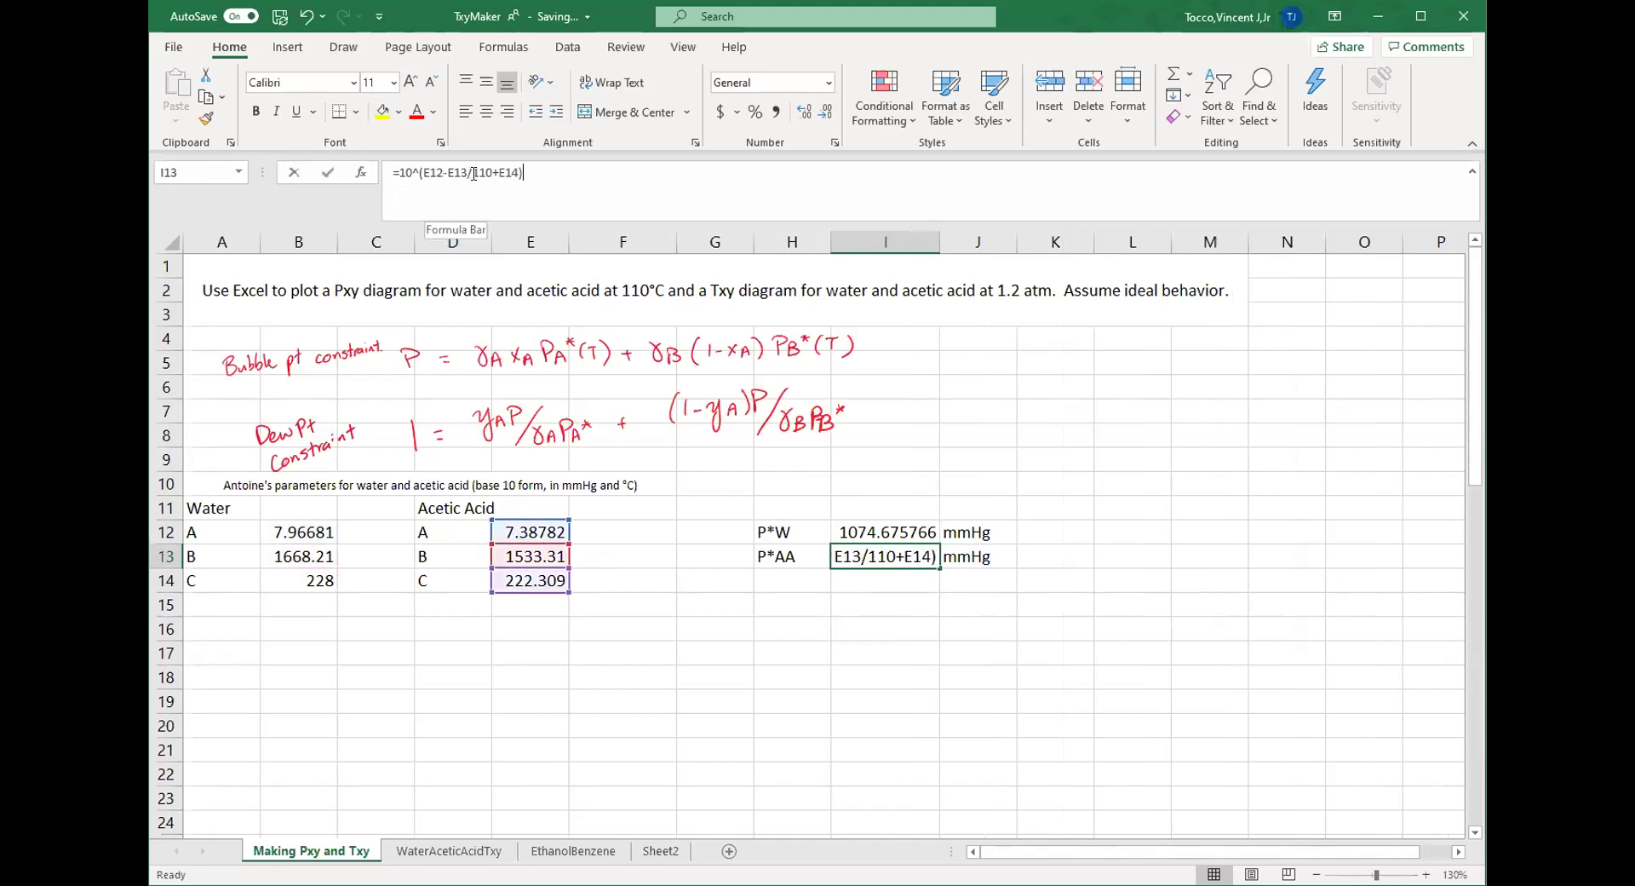
{"action": "type", "text": "("}
{"action": "left_click", "coordinate": [541, 173]}
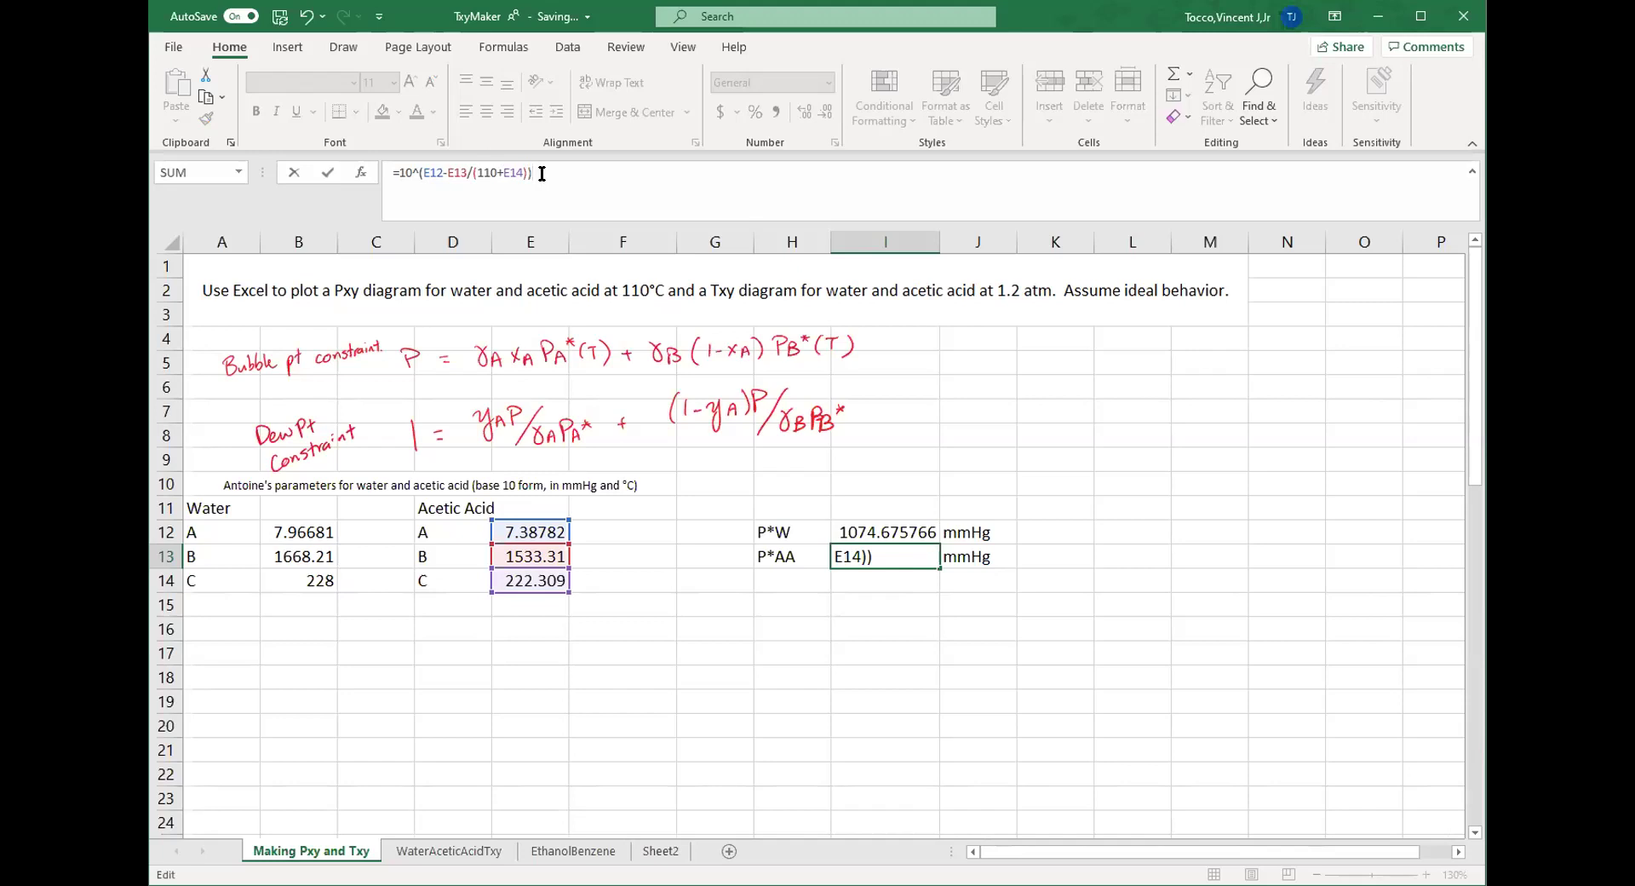
{"action": "key", "text": "Return"}
{"action": "left_click", "coordinate": [882, 552]}
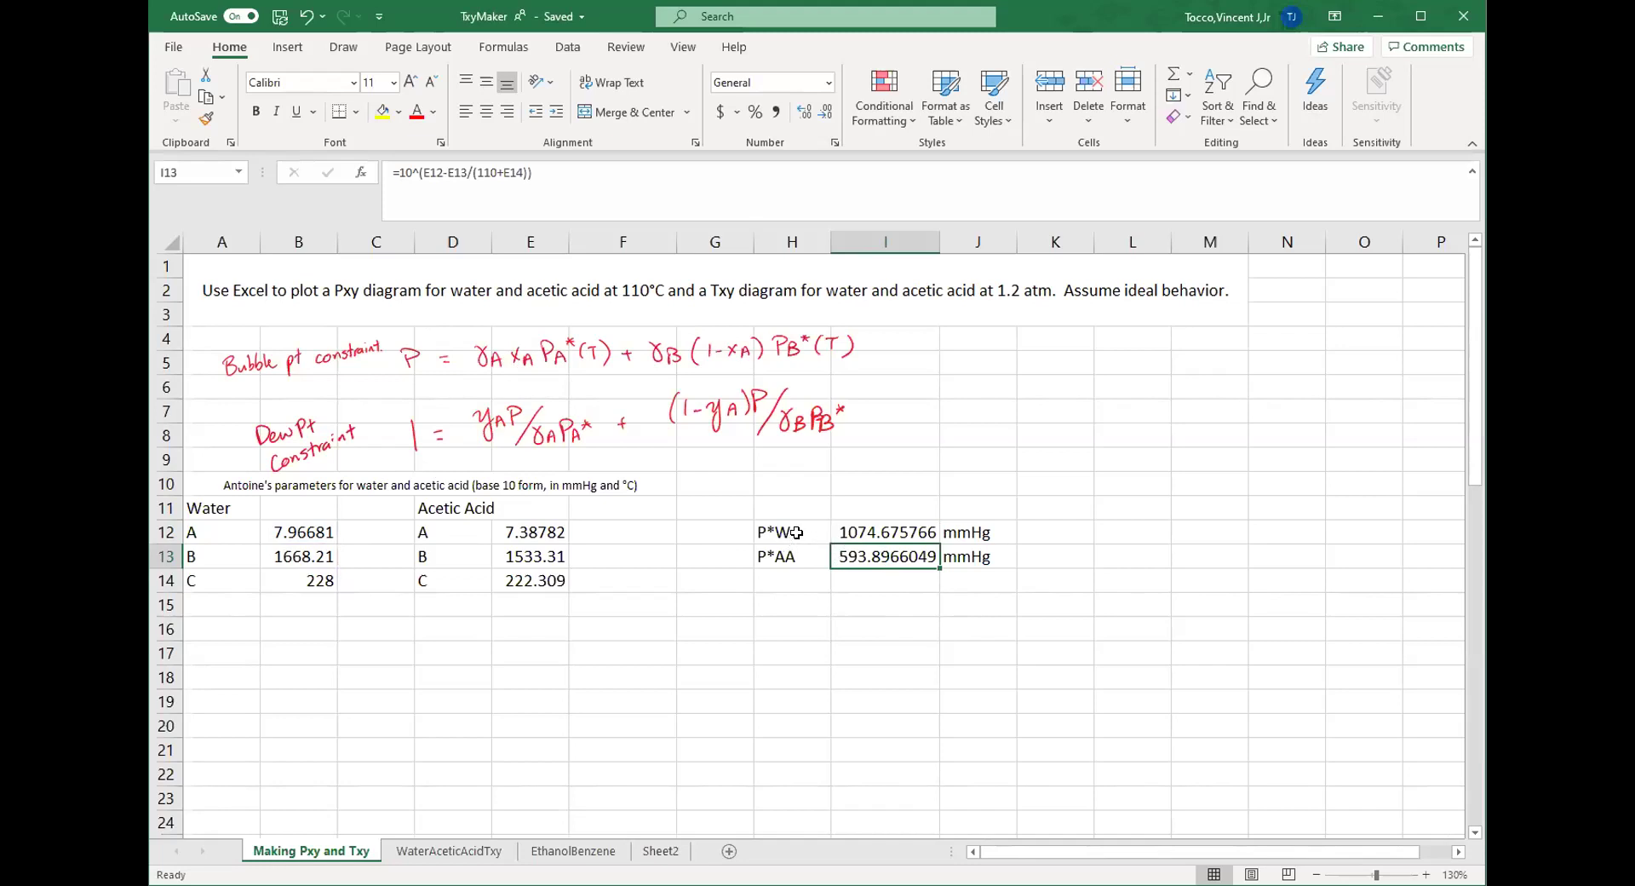
- Head a column "x,w" in A16 and enter 0 as its first value in A17
{"action": "left_click", "coordinate": [237, 631]}
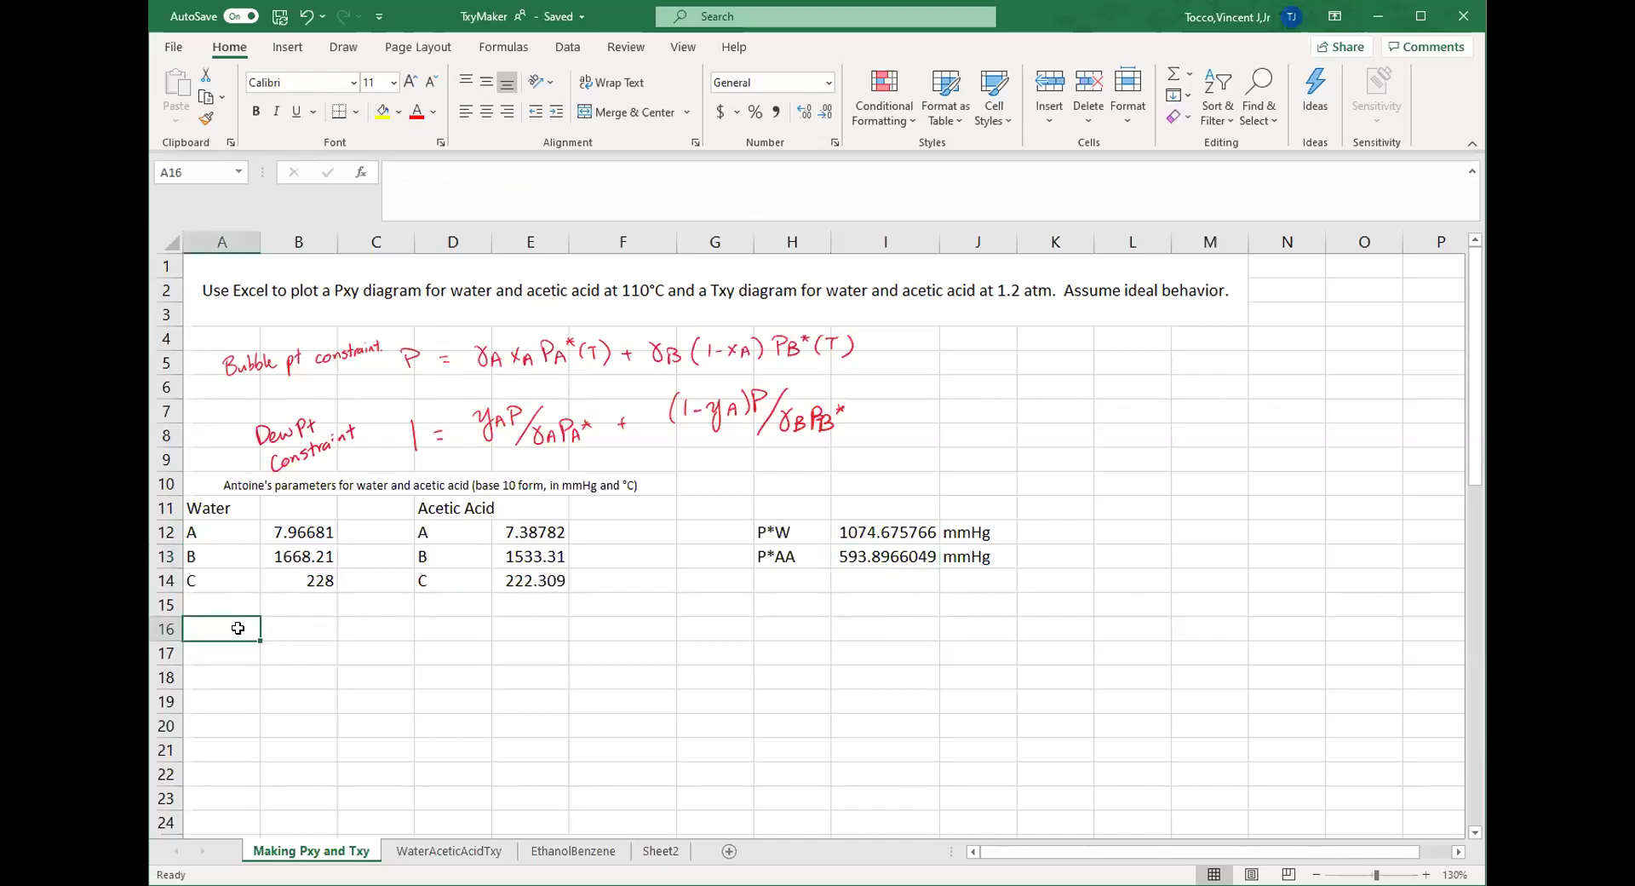
{"action": "type", "text": "x,w"}
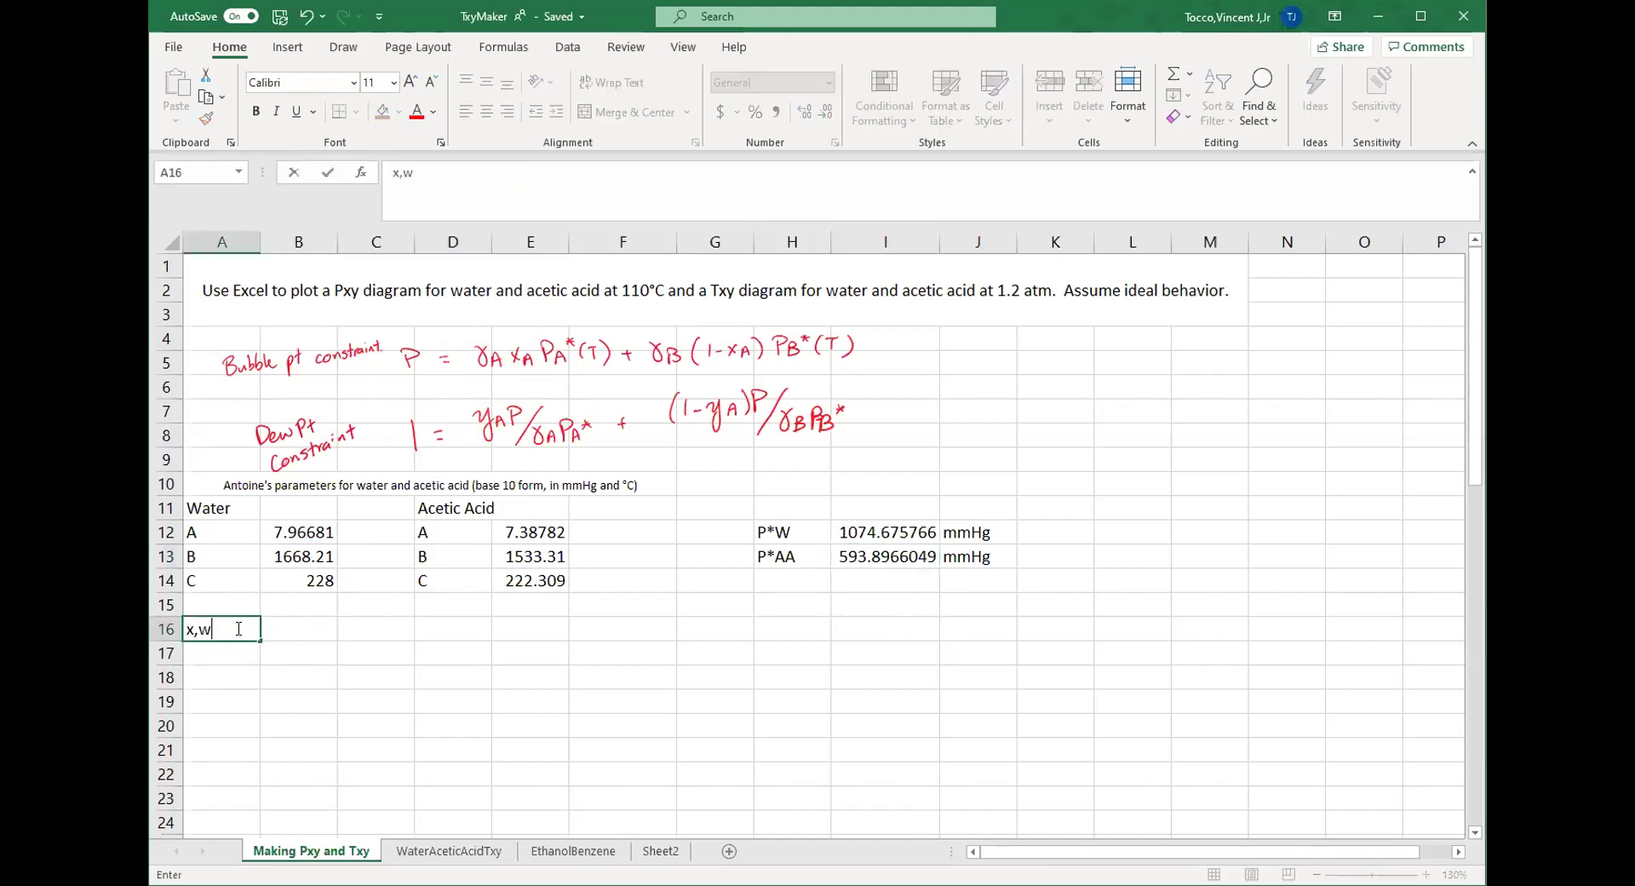
{"action": "key", "text": "Return"}
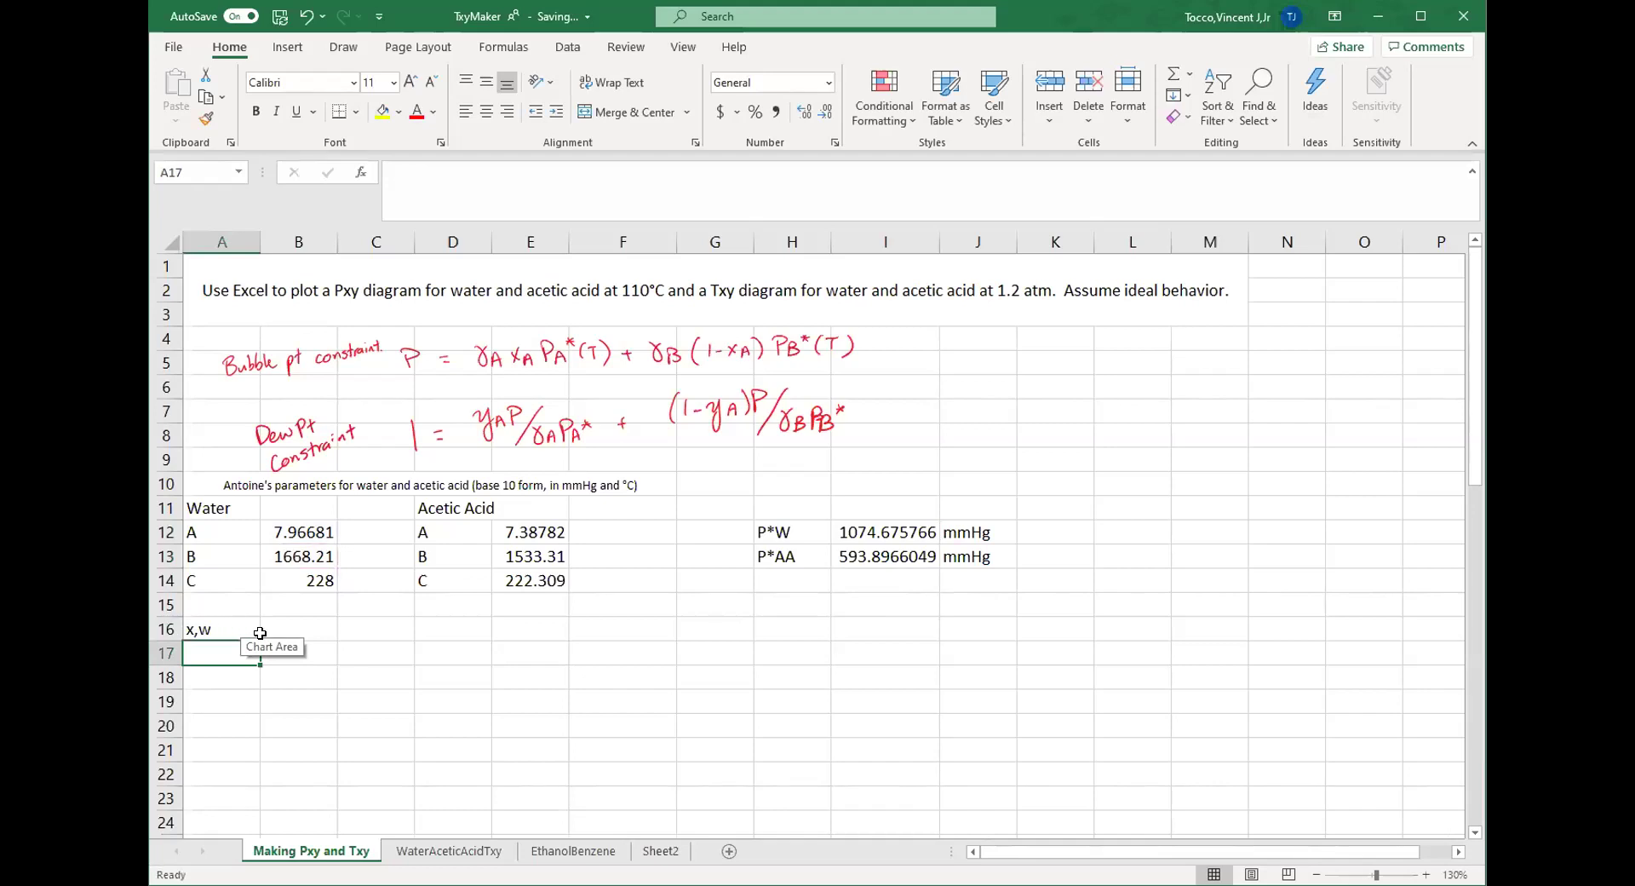
{"action": "key", "text": "Down"}
- Enter =A17+0.05 in A18 and fill it down column A until the mole fraction reaches 1 in A37
{"action": "type", "text": "="}
{"action": "key", "text": "Up"}
{"action": "type", "text": "+0.05"}
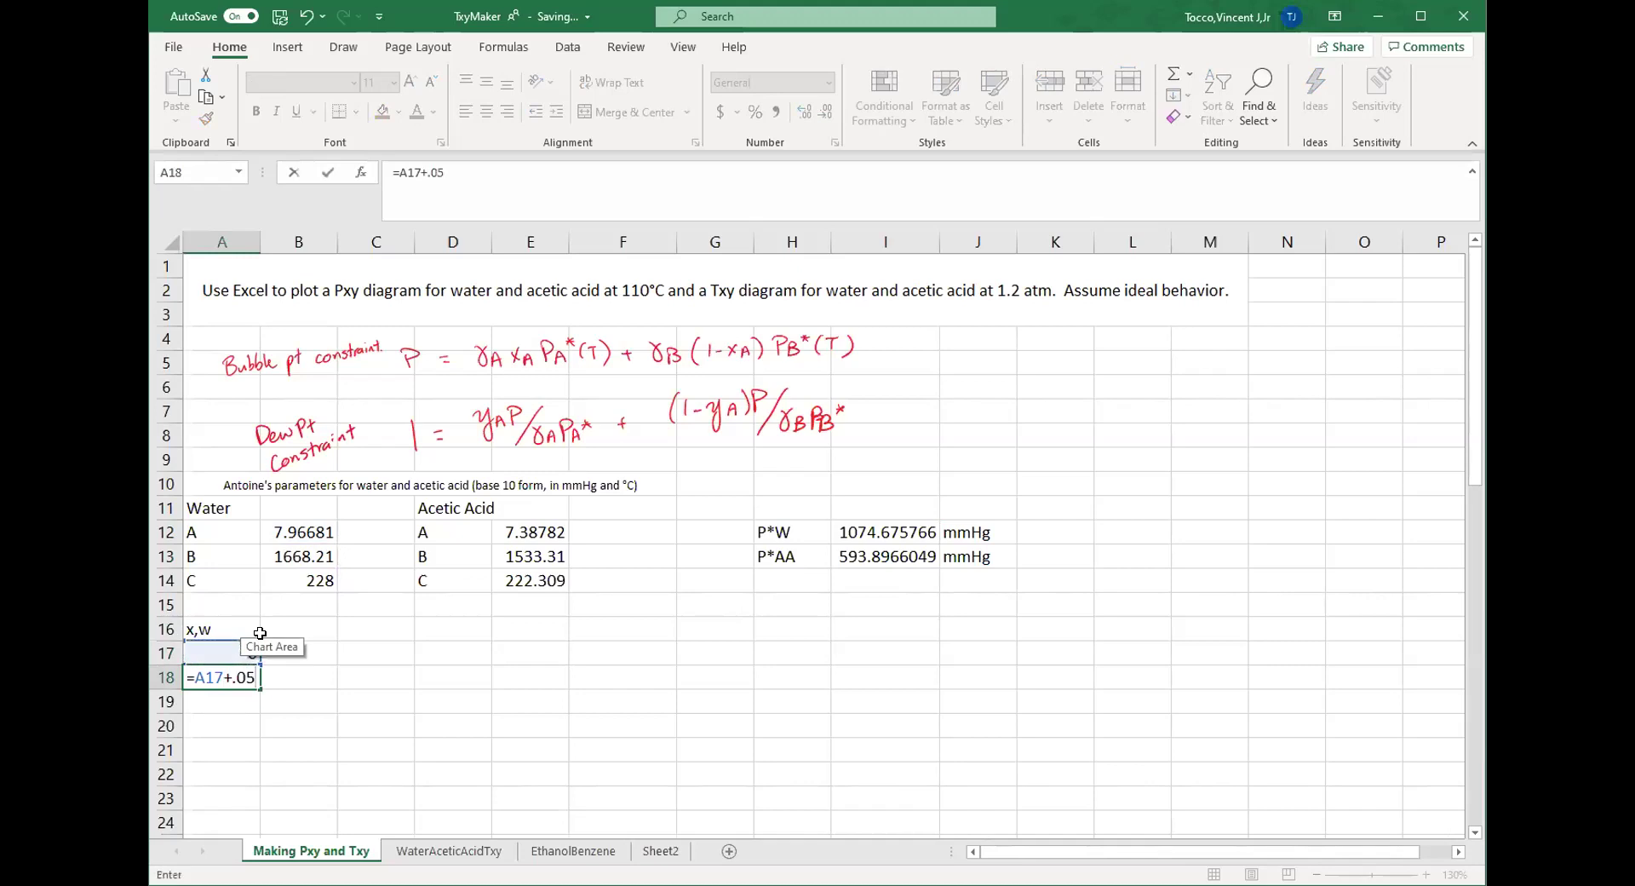
{"action": "key", "text": "Return"}
{"action": "left_click", "coordinate": [243, 677]}
{"action": "left_click_drag", "start_coordinate": [260, 688], "coordinate": [262, 773]}
{"action": "scroll", "coordinate": [231, 730], "scroll_direction": "up", "scroll_amount": 4}
{"action": "scroll", "coordinate": [231, 731], "scroll_direction": "down", "scroll_amount": 2}
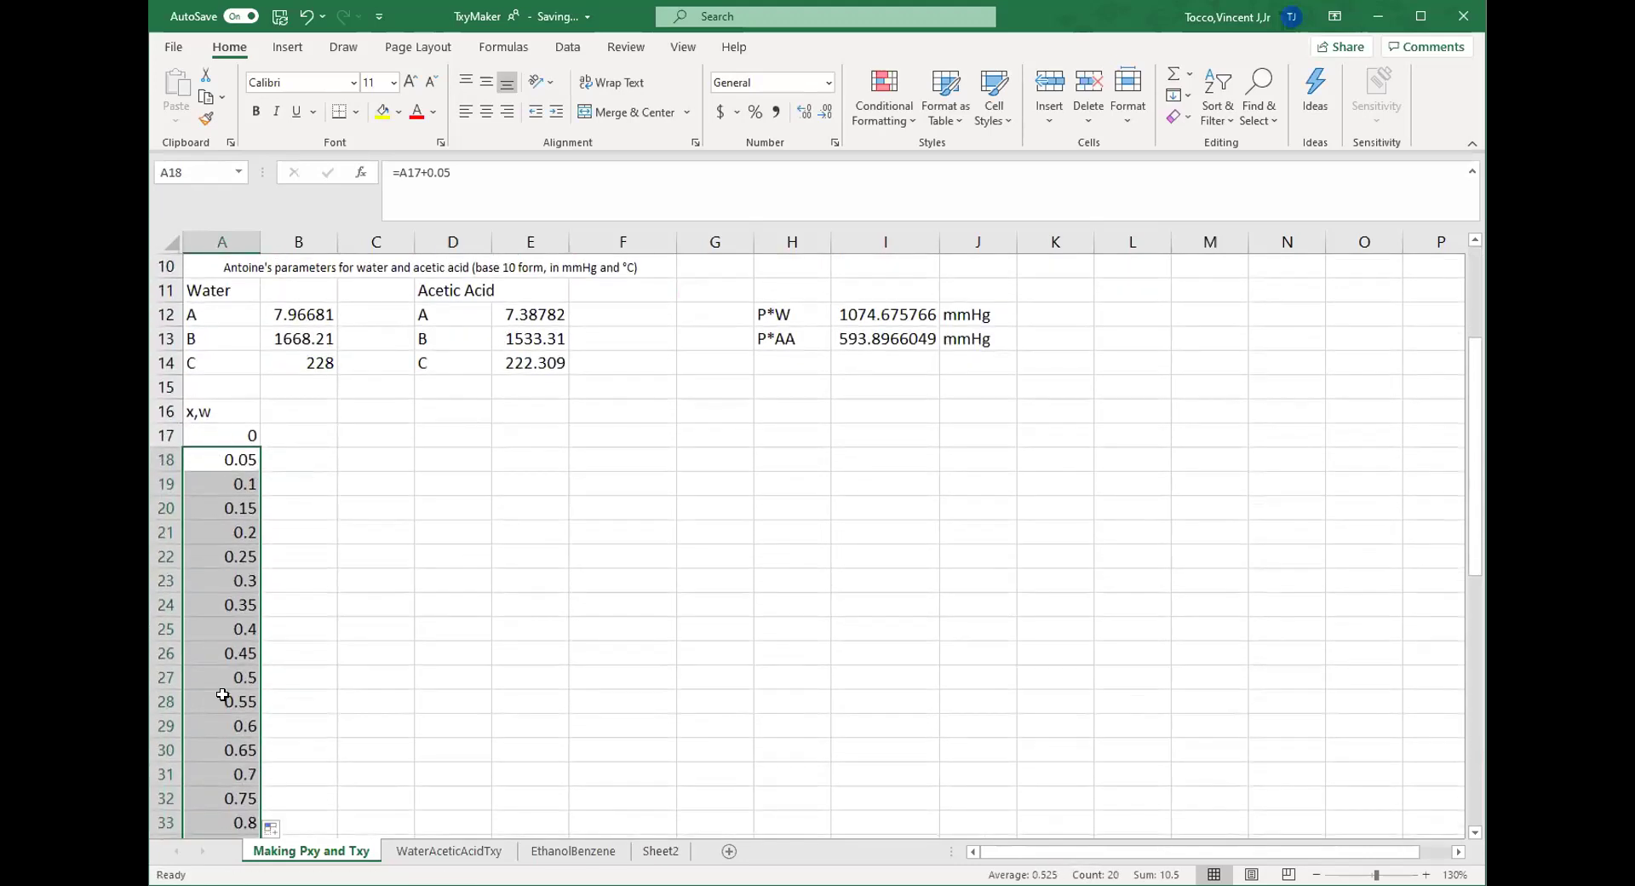
- Add the column heading "bubble P" in B16, beside the water mole fraction heading
{"action": "left_click", "coordinate": [287, 414]}
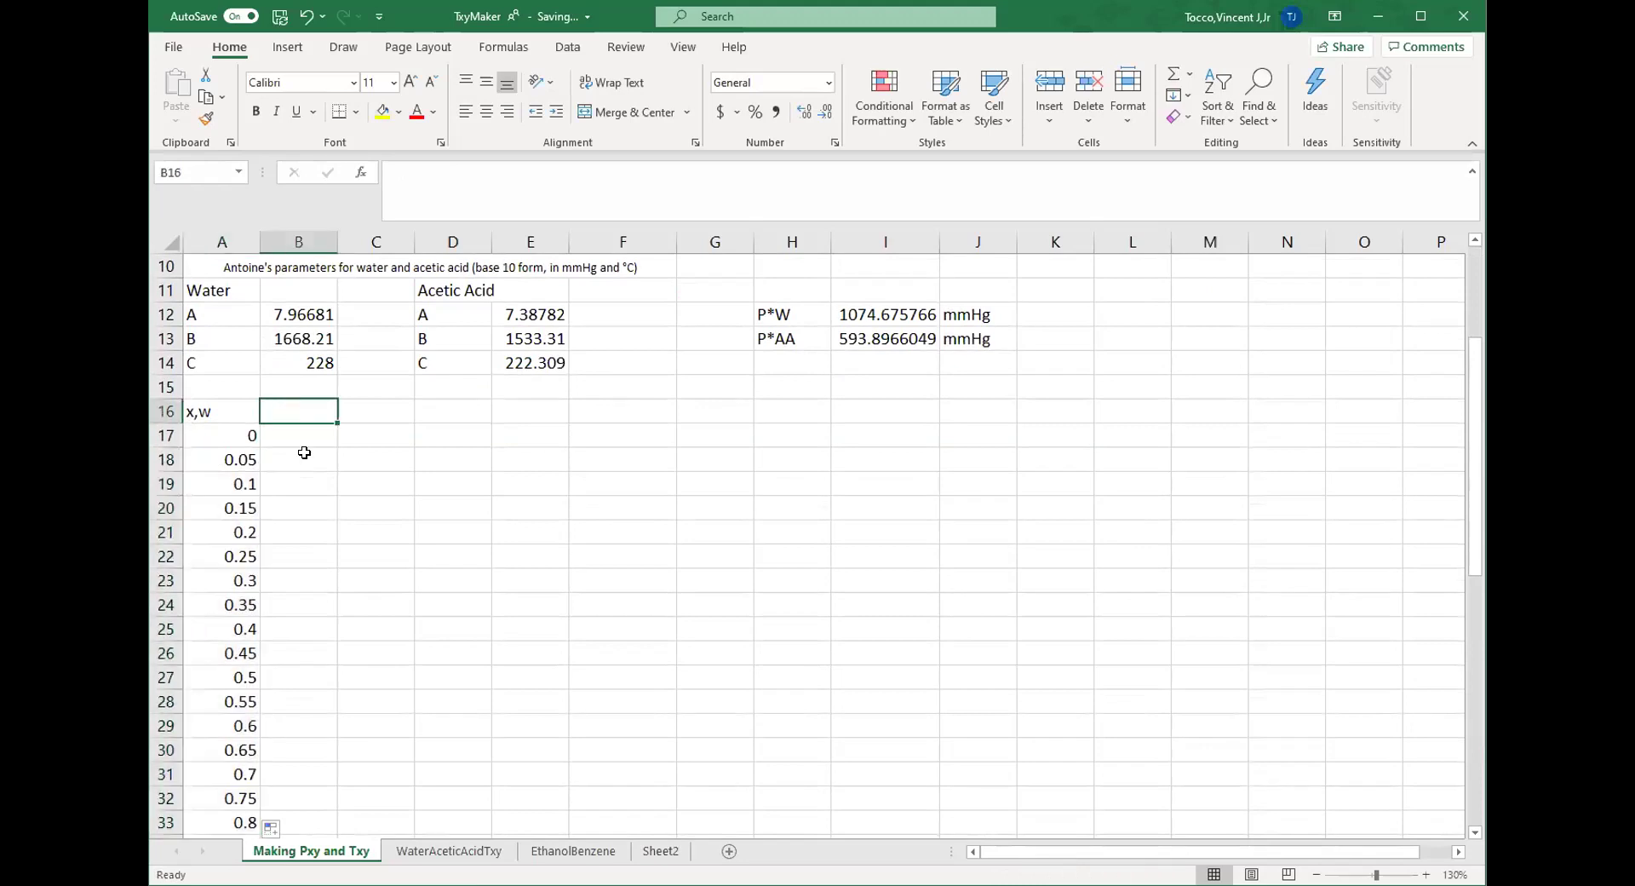
{"action": "scroll", "coordinate": [299, 455], "scroll_direction": "up", "scroll_amount": 1}
{"action": "scroll", "coordinate": [221, 503], "scroll_direction": "up", "scroll_amount": 2}
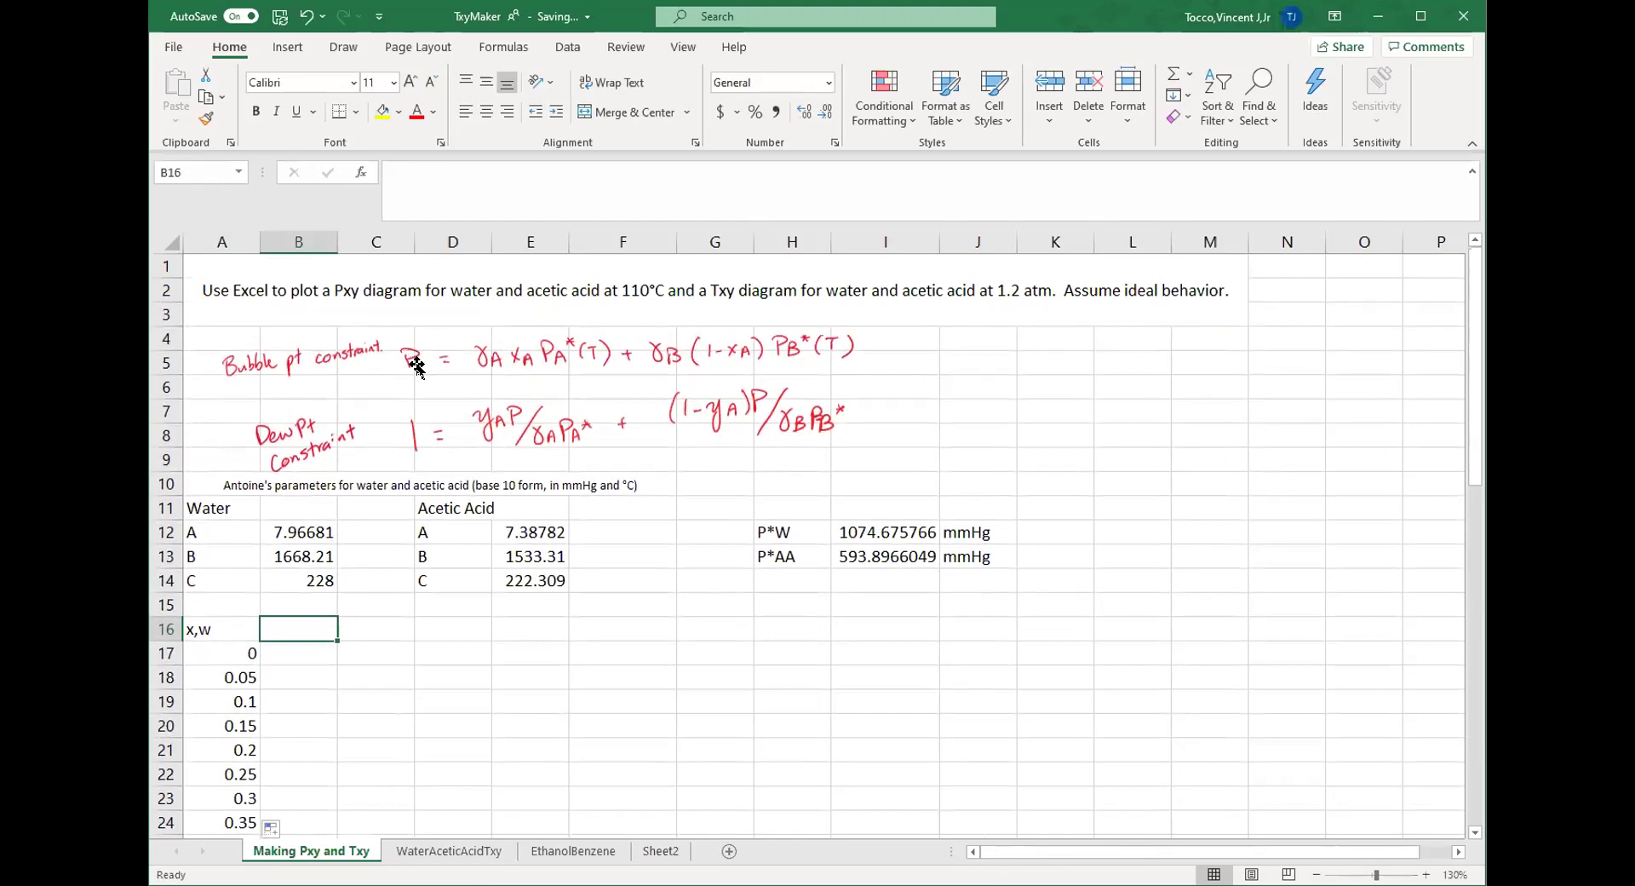
{"action": "type", "text": "bubble "}
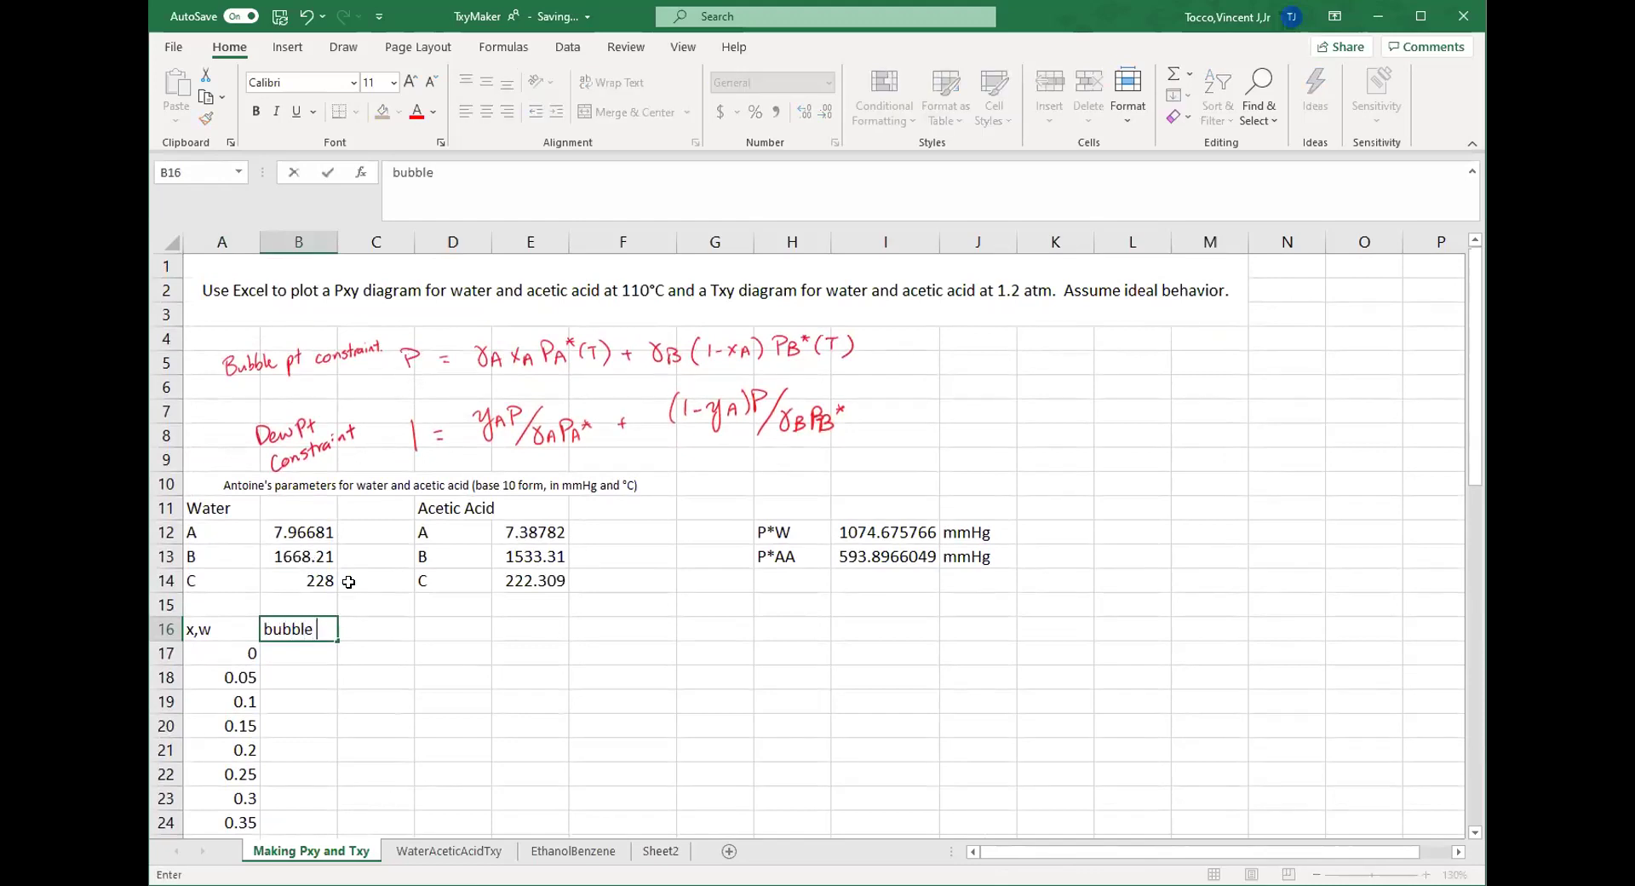
{"action": "type", "text": "P"}
{"action": "key", "text": "Return"}
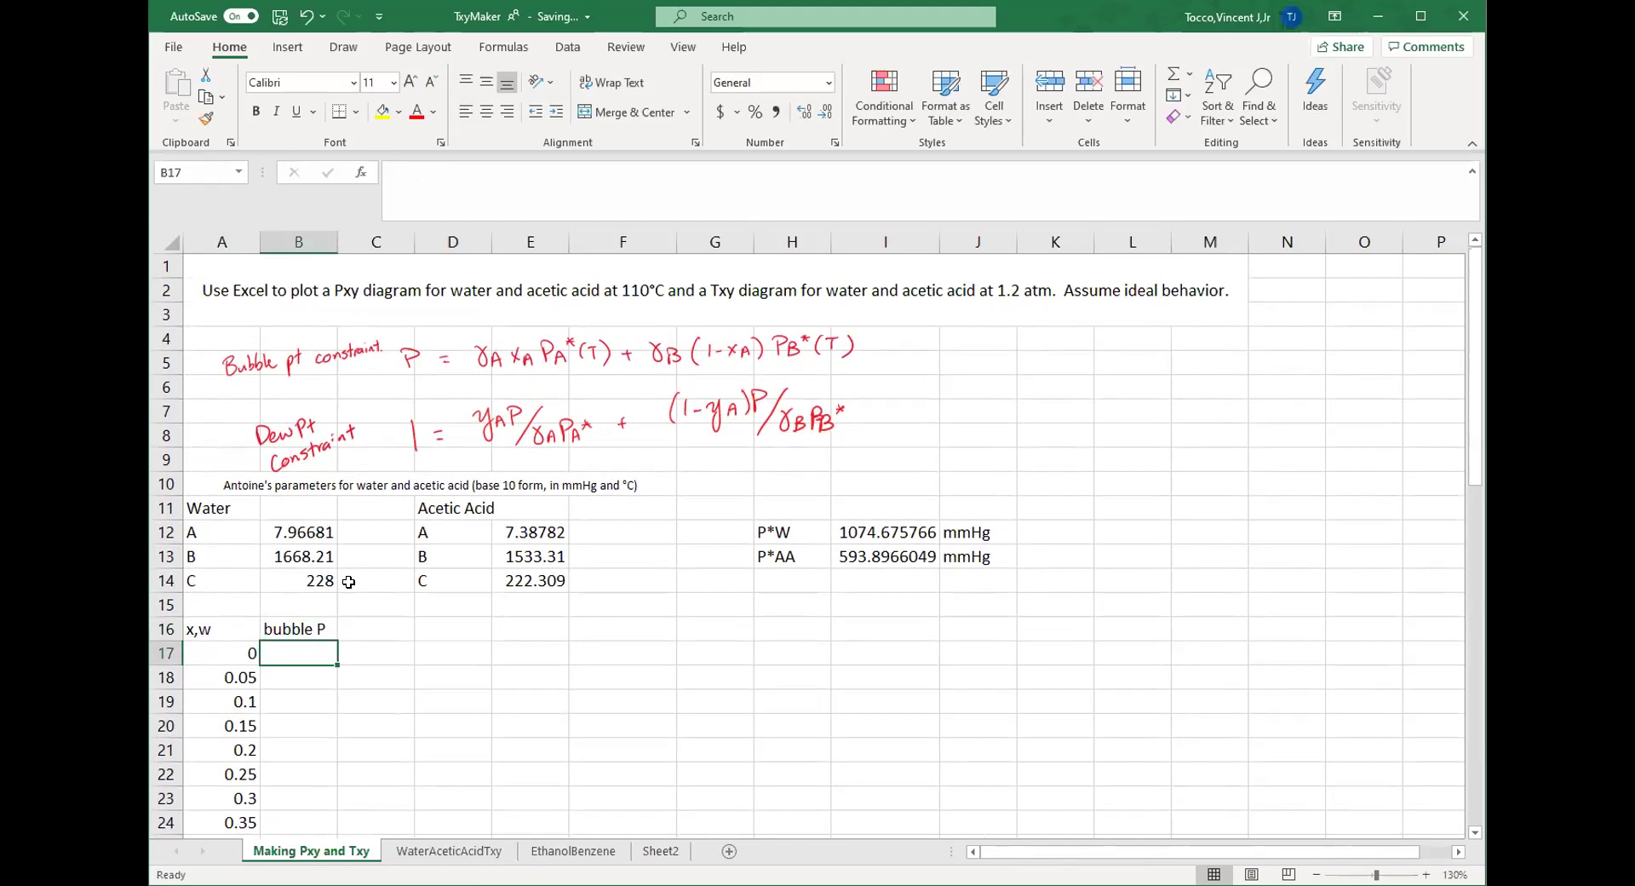
- Enter the bubble point pressure formula =A17*$I$12+(1-A17)*$I$13 in B17, with absolute references to both vapor pressures
{"action": "type", "text": "="}
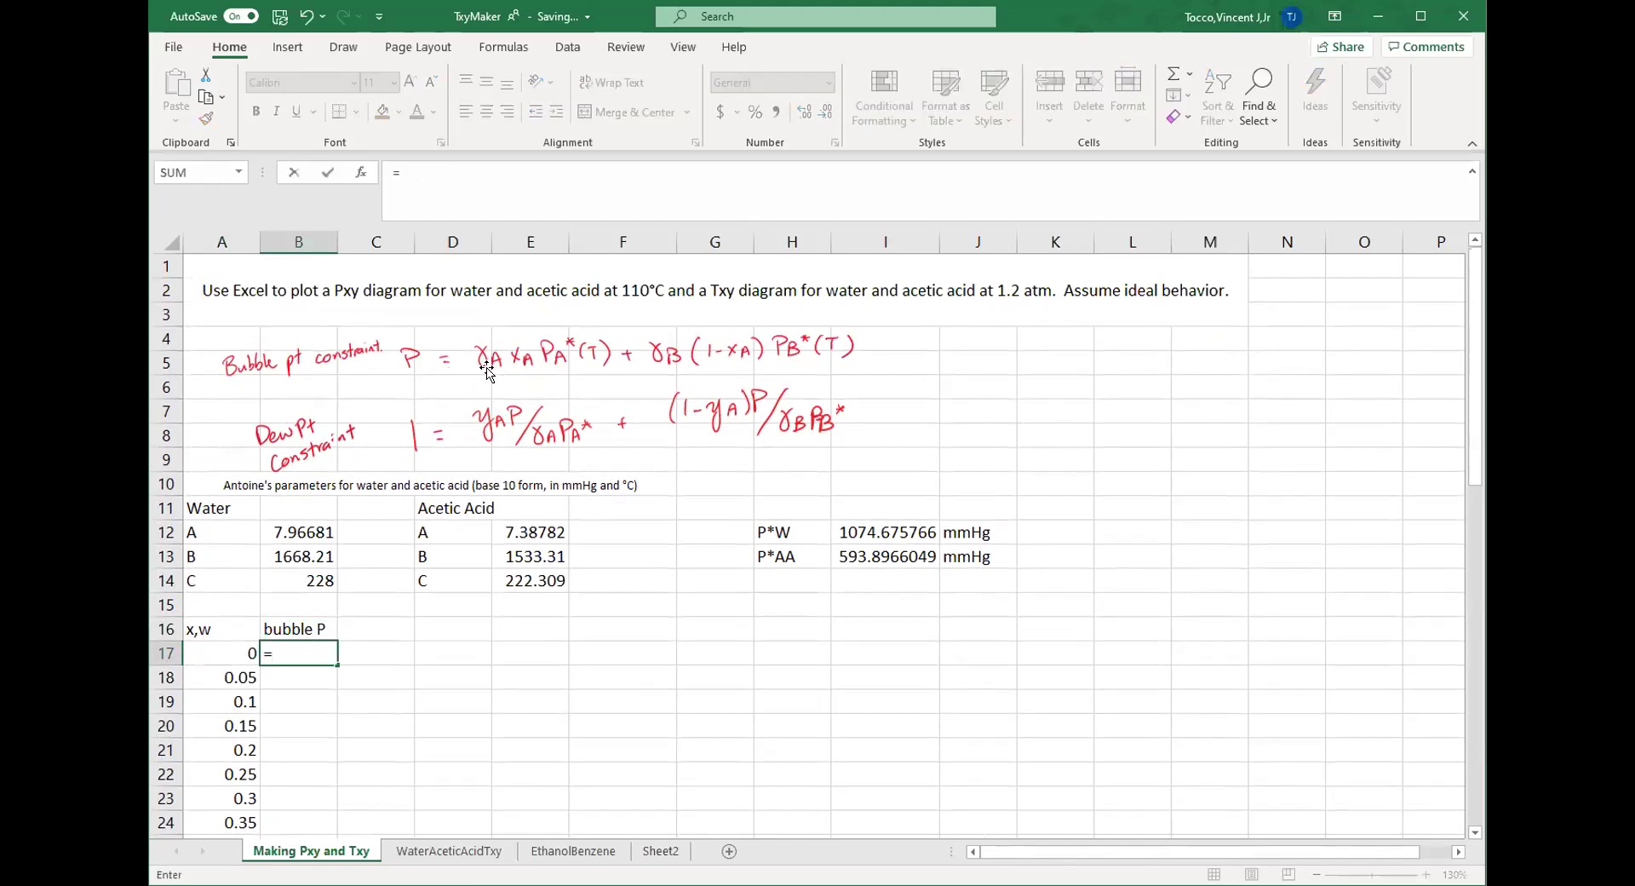
{"action": "left_click", "coordinate": [220, 650]}
{"action": "type", "text": "*"}
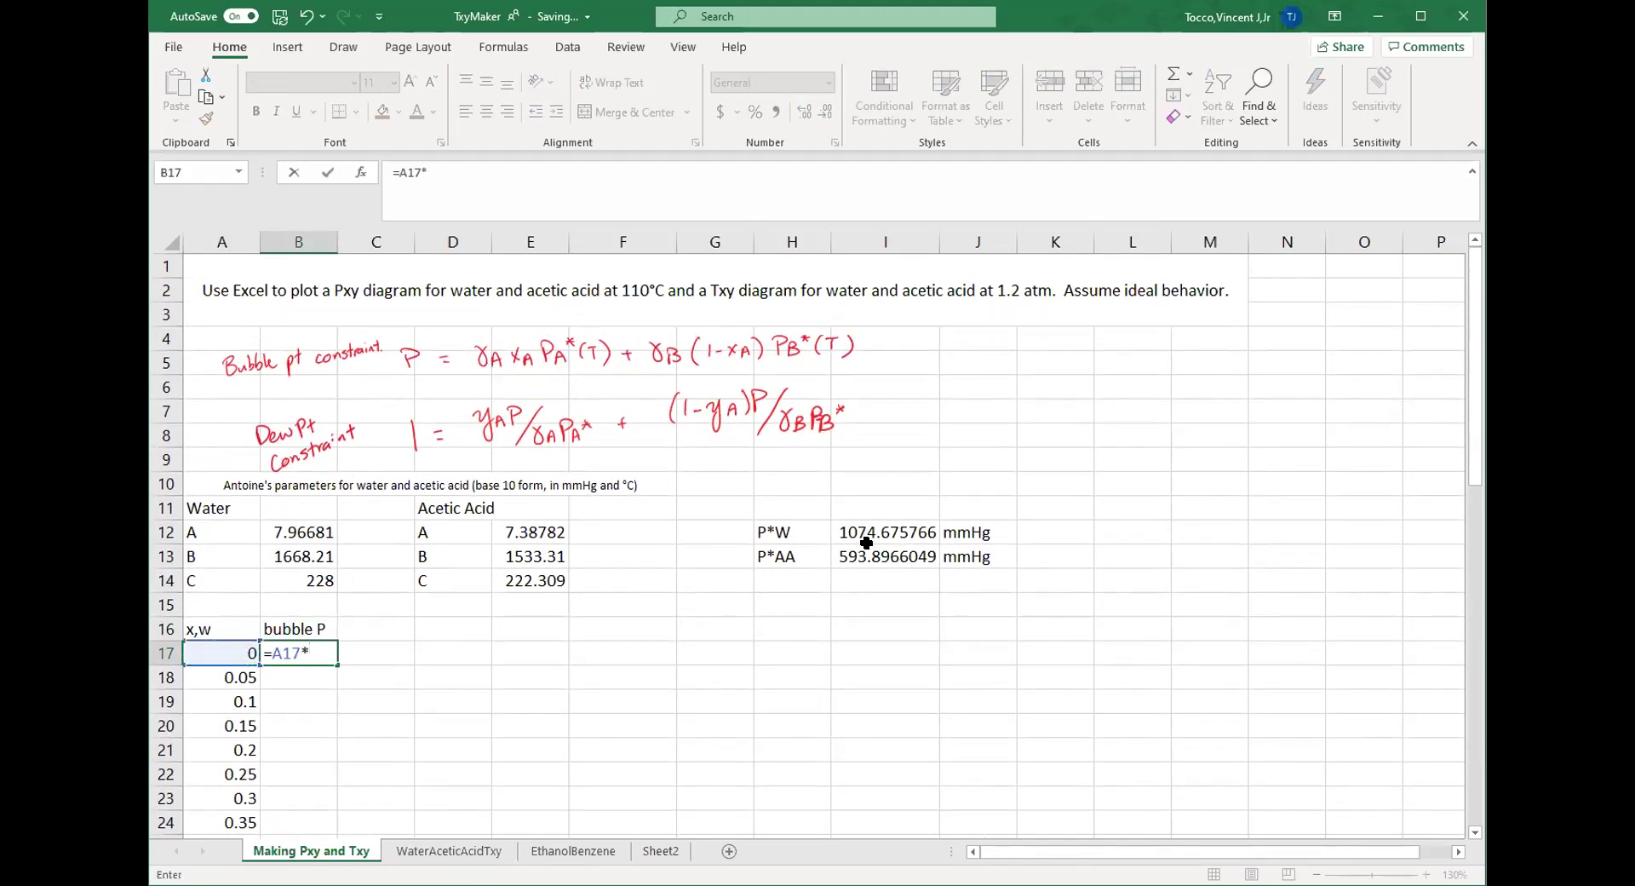
{"action": "left_click", "coordinate": [900, 527]}
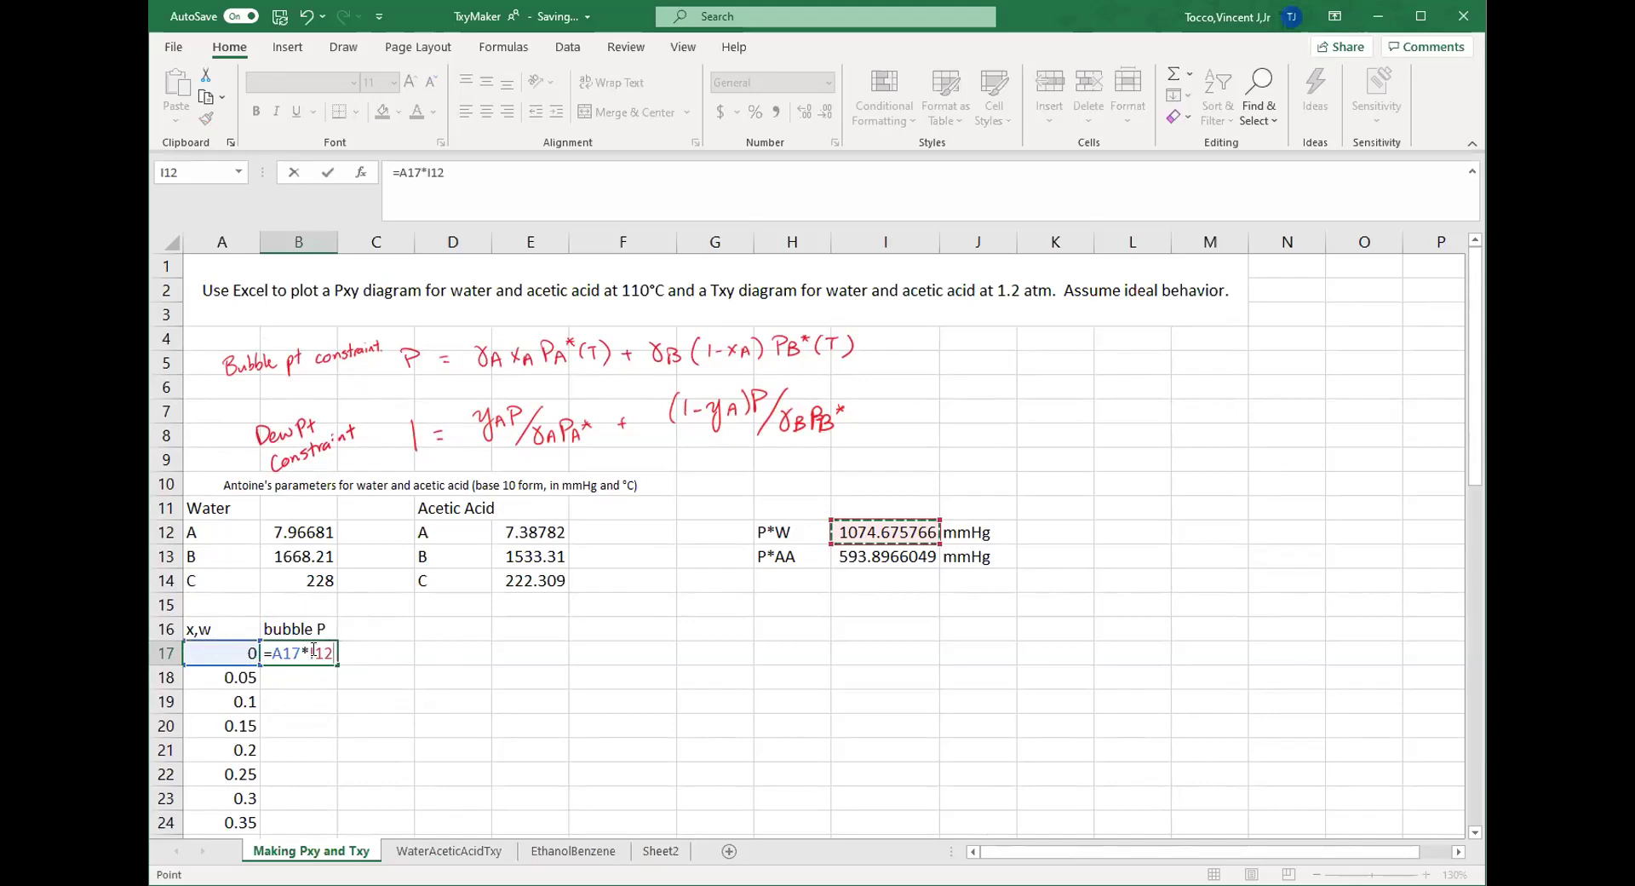
{"action": "key", "text": "F4"}
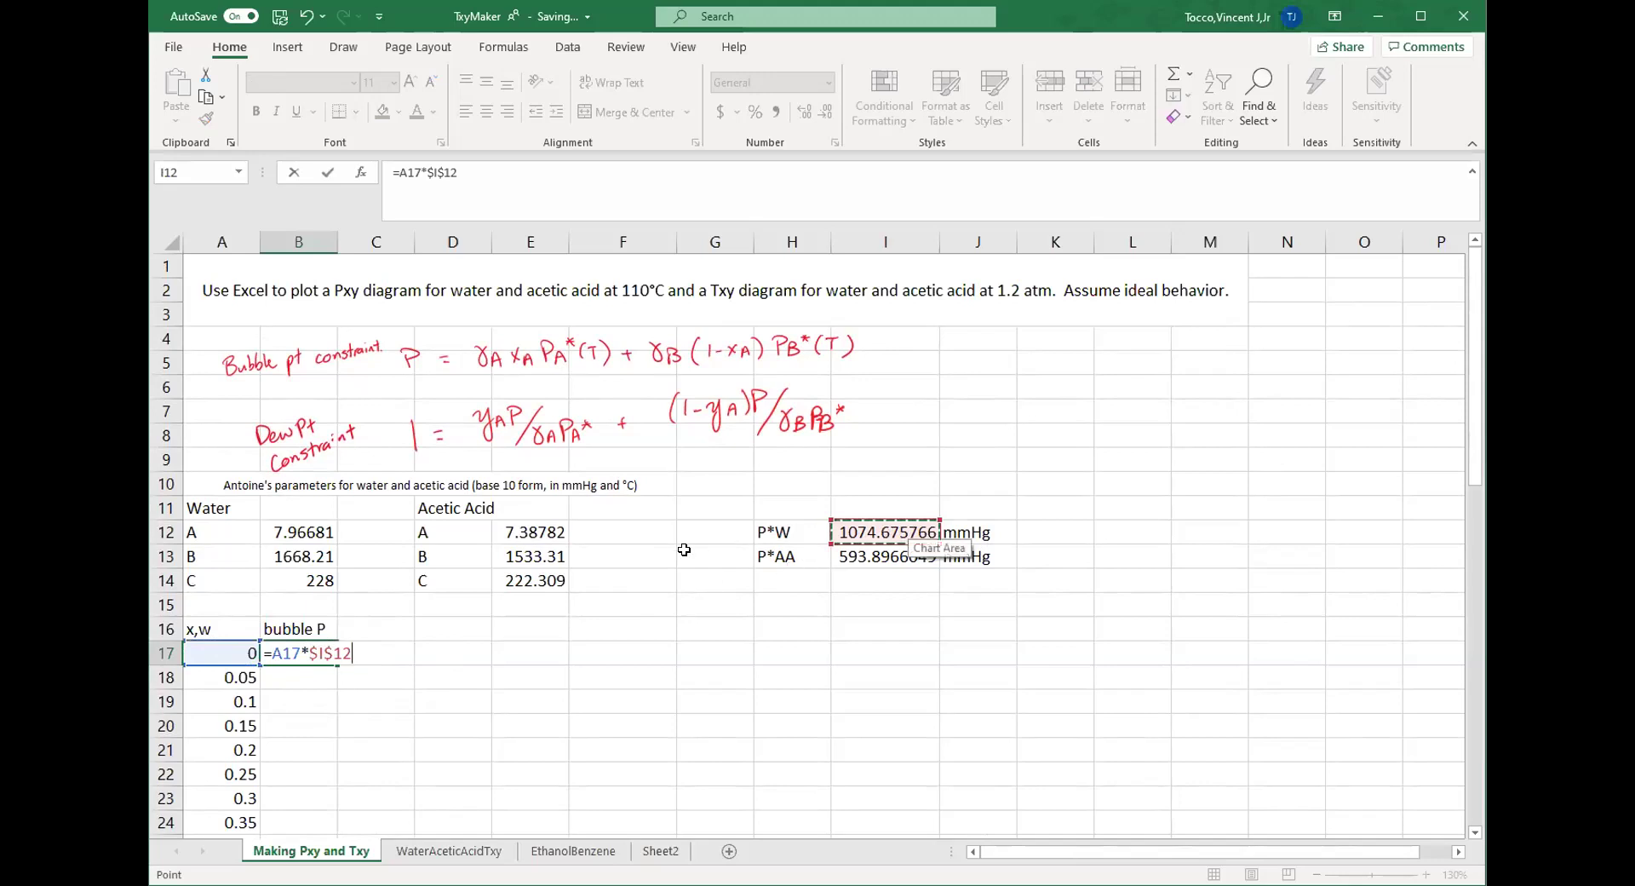
{"action": "type", "text": "="}
{"action": "type", "text": "(1-"}
{"action": "left_click", "coordinate": [221, 649]}
{"action": "type", "text": ")*"}
{"action": "left_click", "coordinate": [905, 558]}
{"action": "key", "text": "F4"}
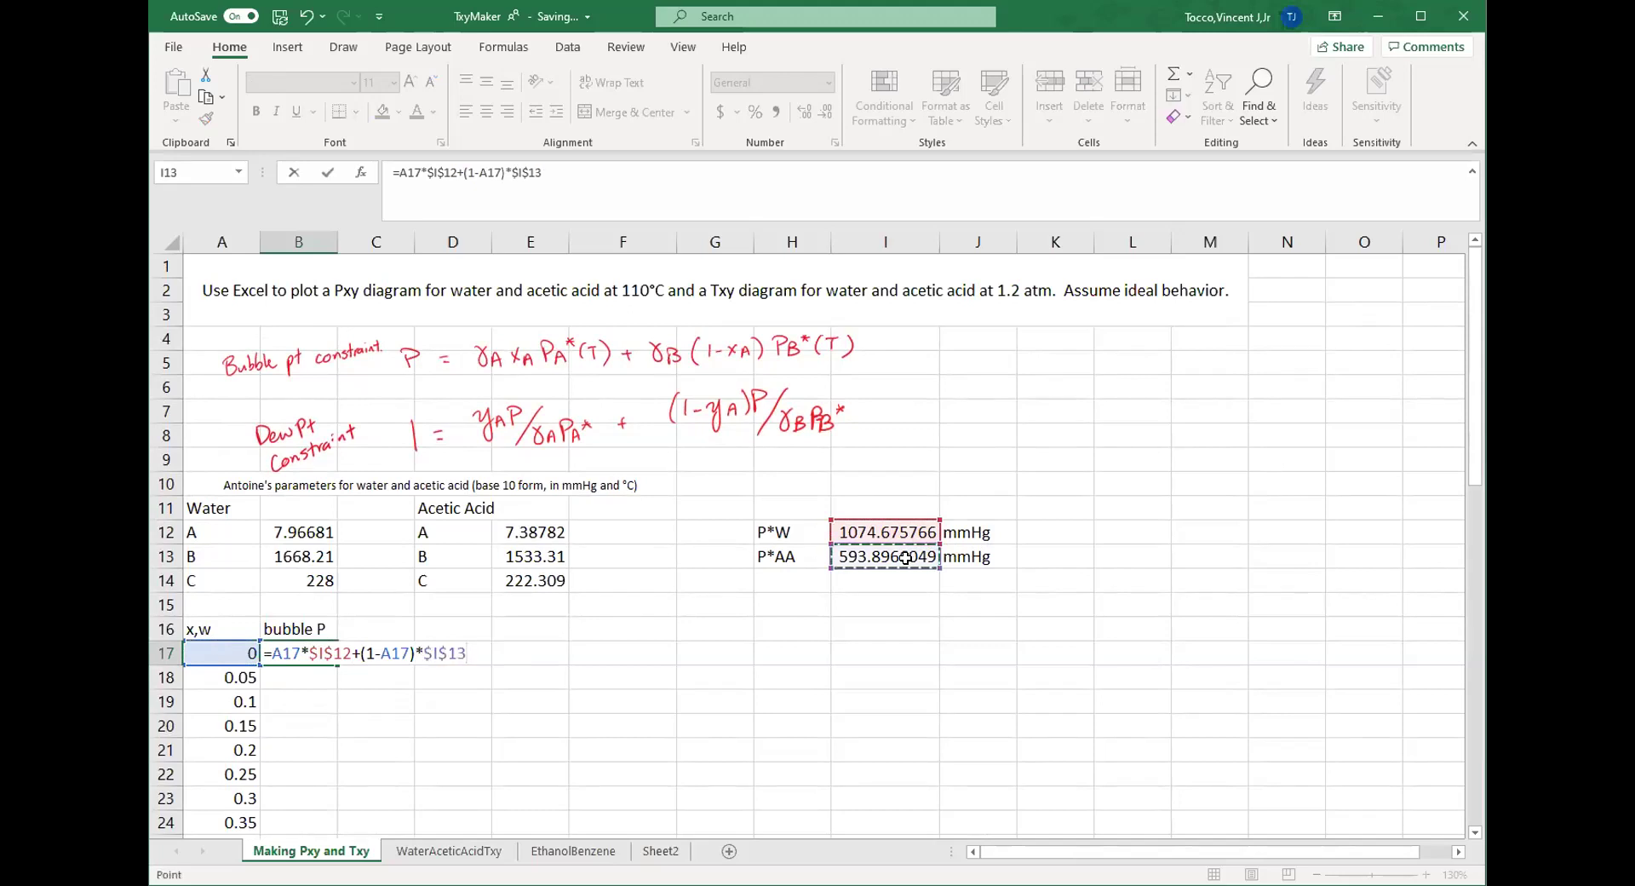
{"action": "key", "text": "Return"}
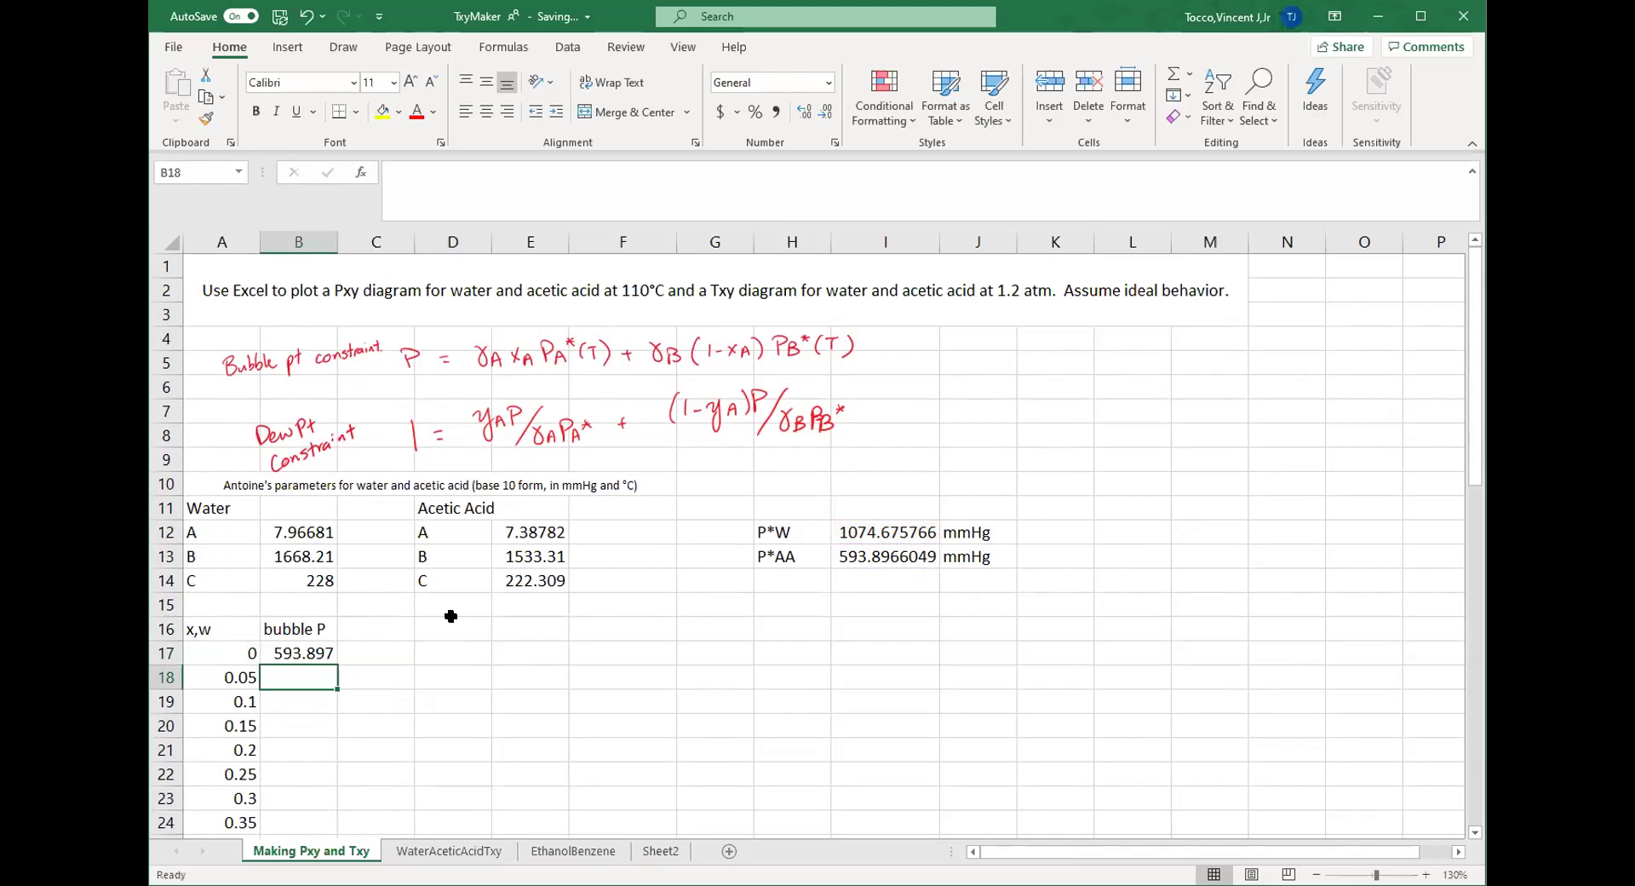
- Fill the bubble pressure formula from B17 down alongside all the water mole fractions
{"action": "left_click", "coordinate": [284, 653]}
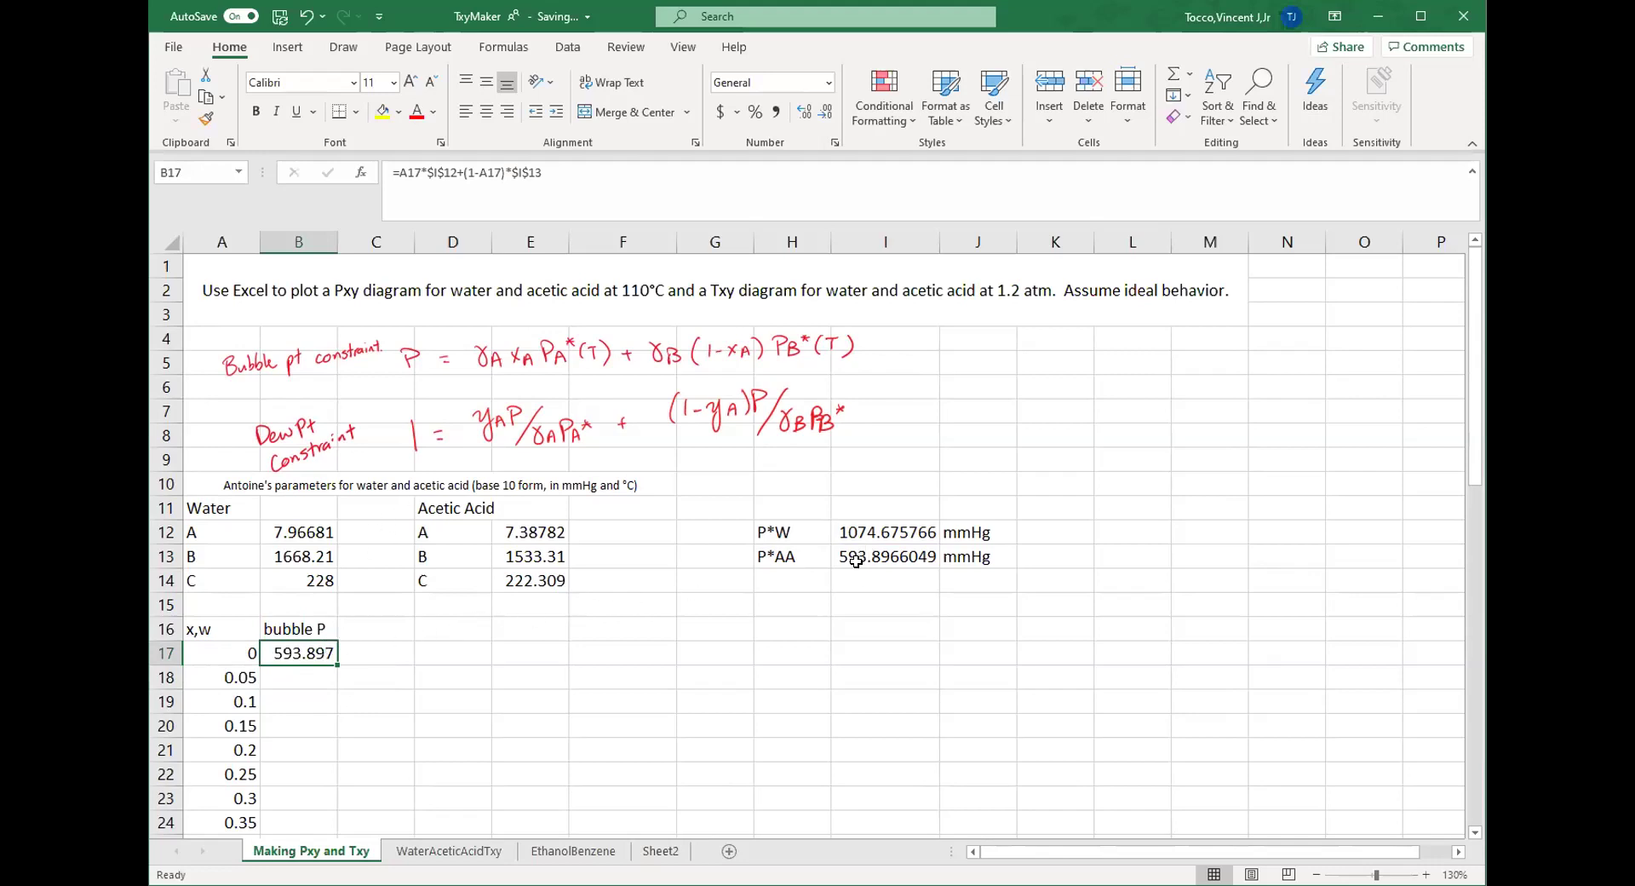
{"action": "double_click", "coordinate": [334, 663]}
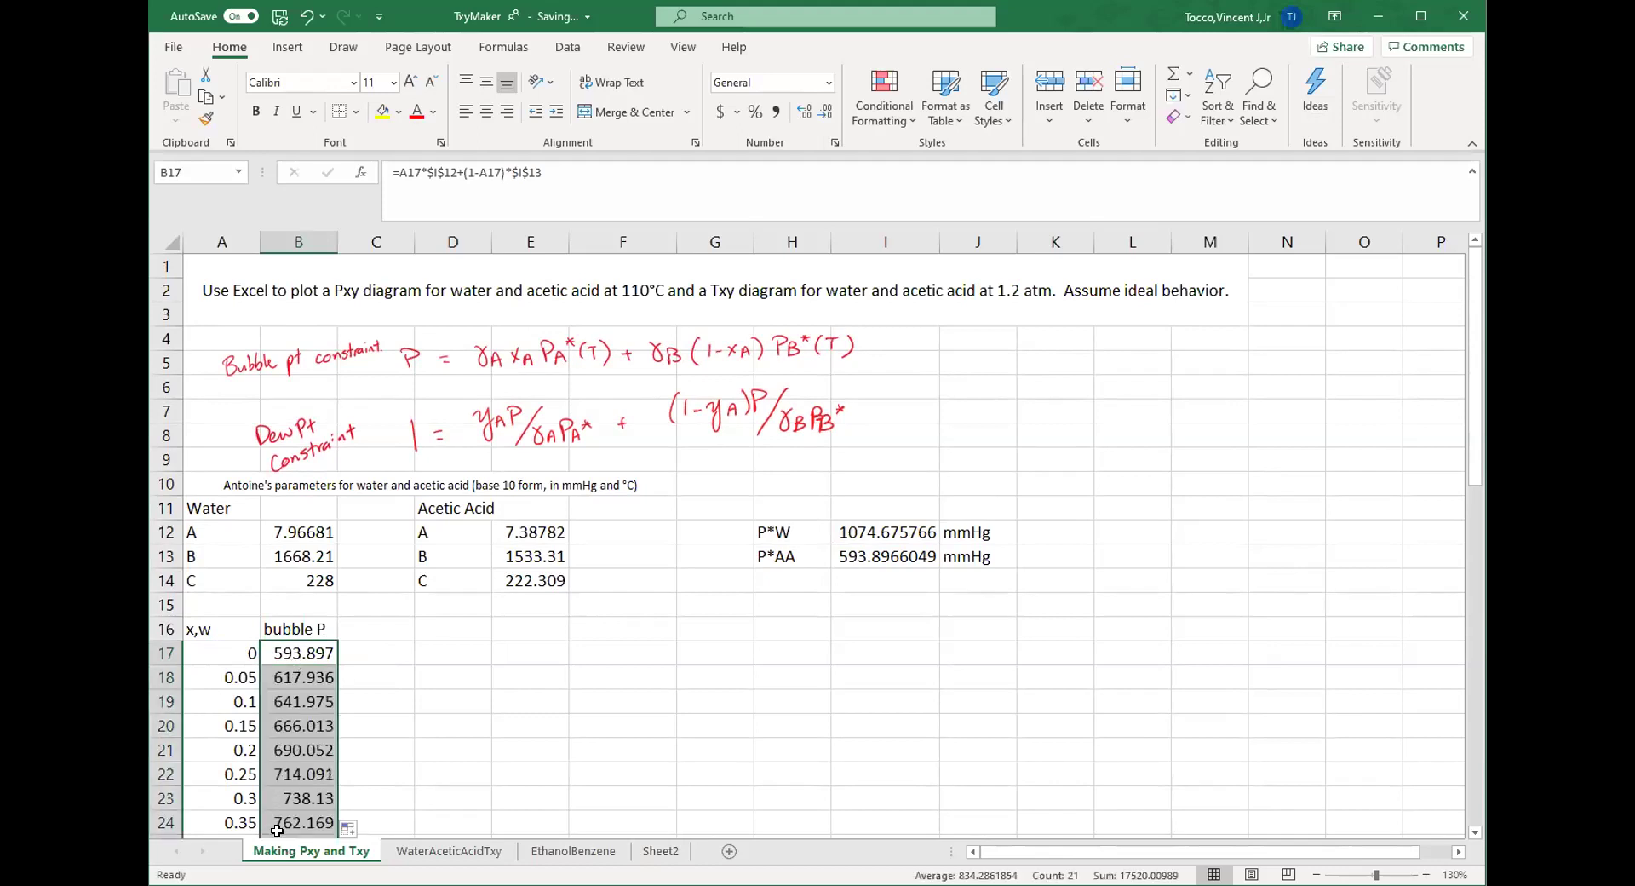
{"action": "scroll", "coordinate": [277, 830], "scroll_direction": "down", "scroll_amount": 4}
{"action": "left_click", "coordinate": [372, 679]}
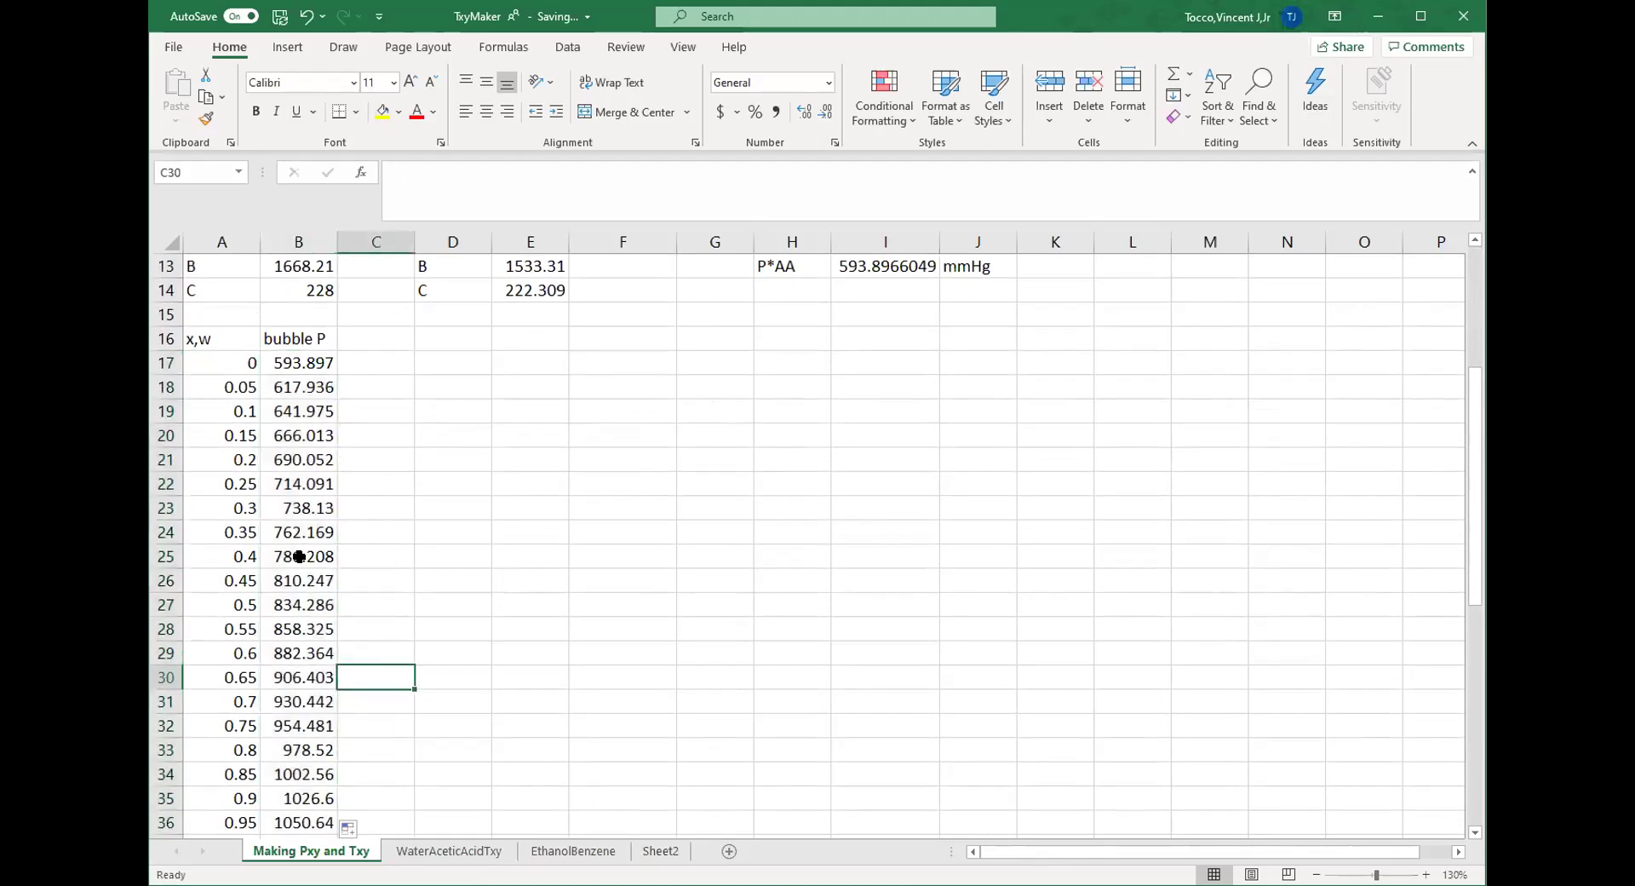
- Inspect the bubble pressure formula in B25 and trace its references to both vapor pressures
{"action": "left_click", "coordinate": [300, 556]}
{"action": "key", "text": "F2"}
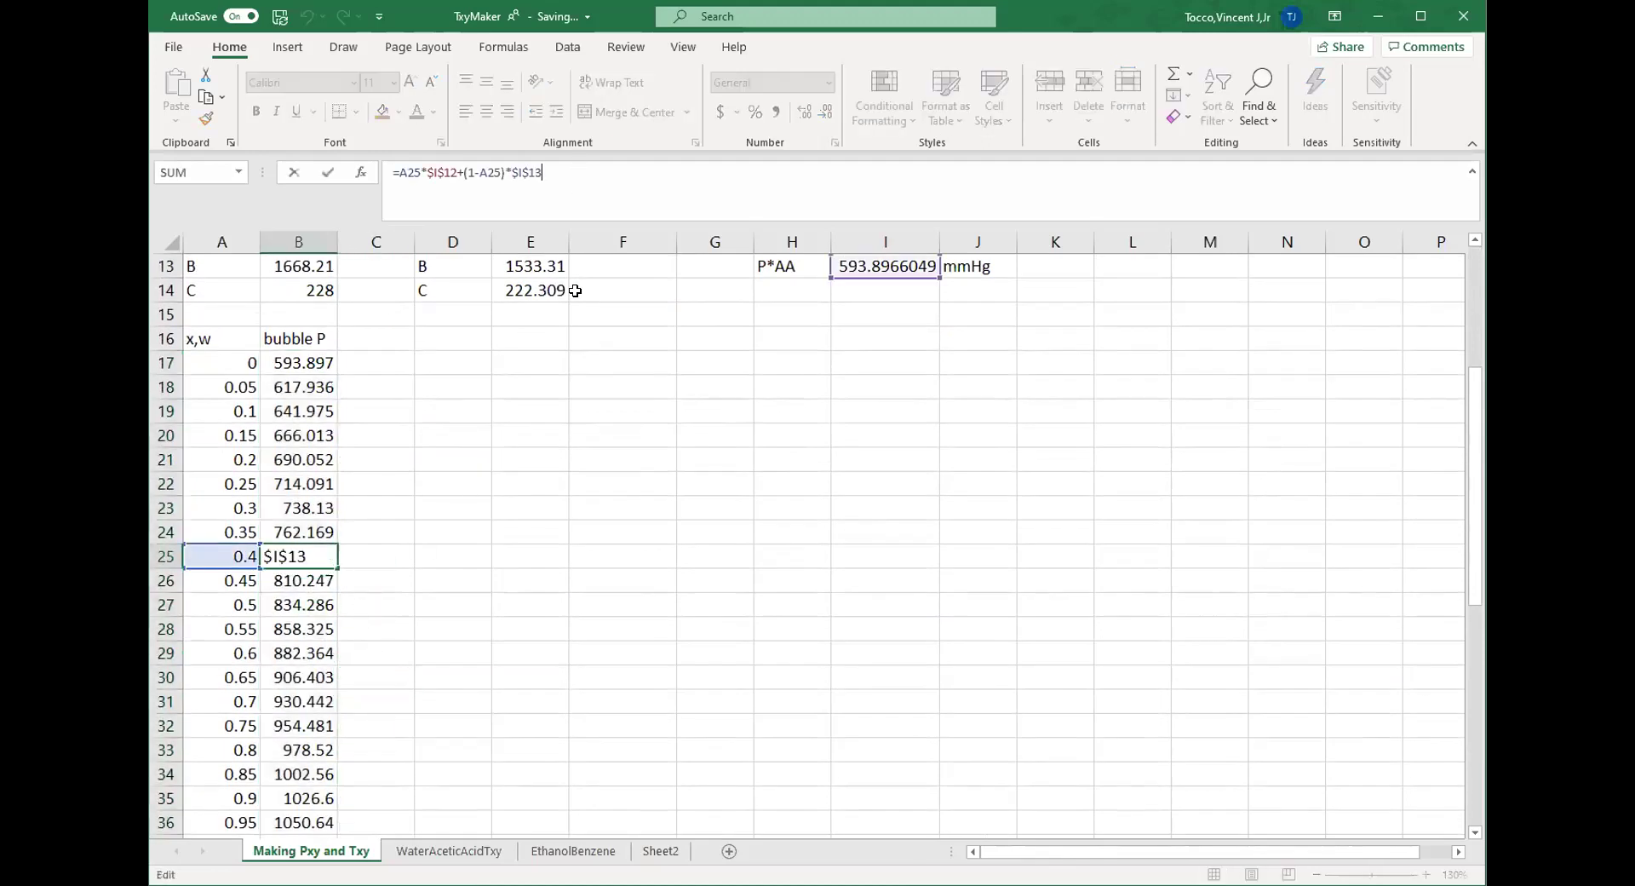
{"action": "scroll", "coordinate": [576, 290], "scroll_direction": "up", "scroll_amount": 1}
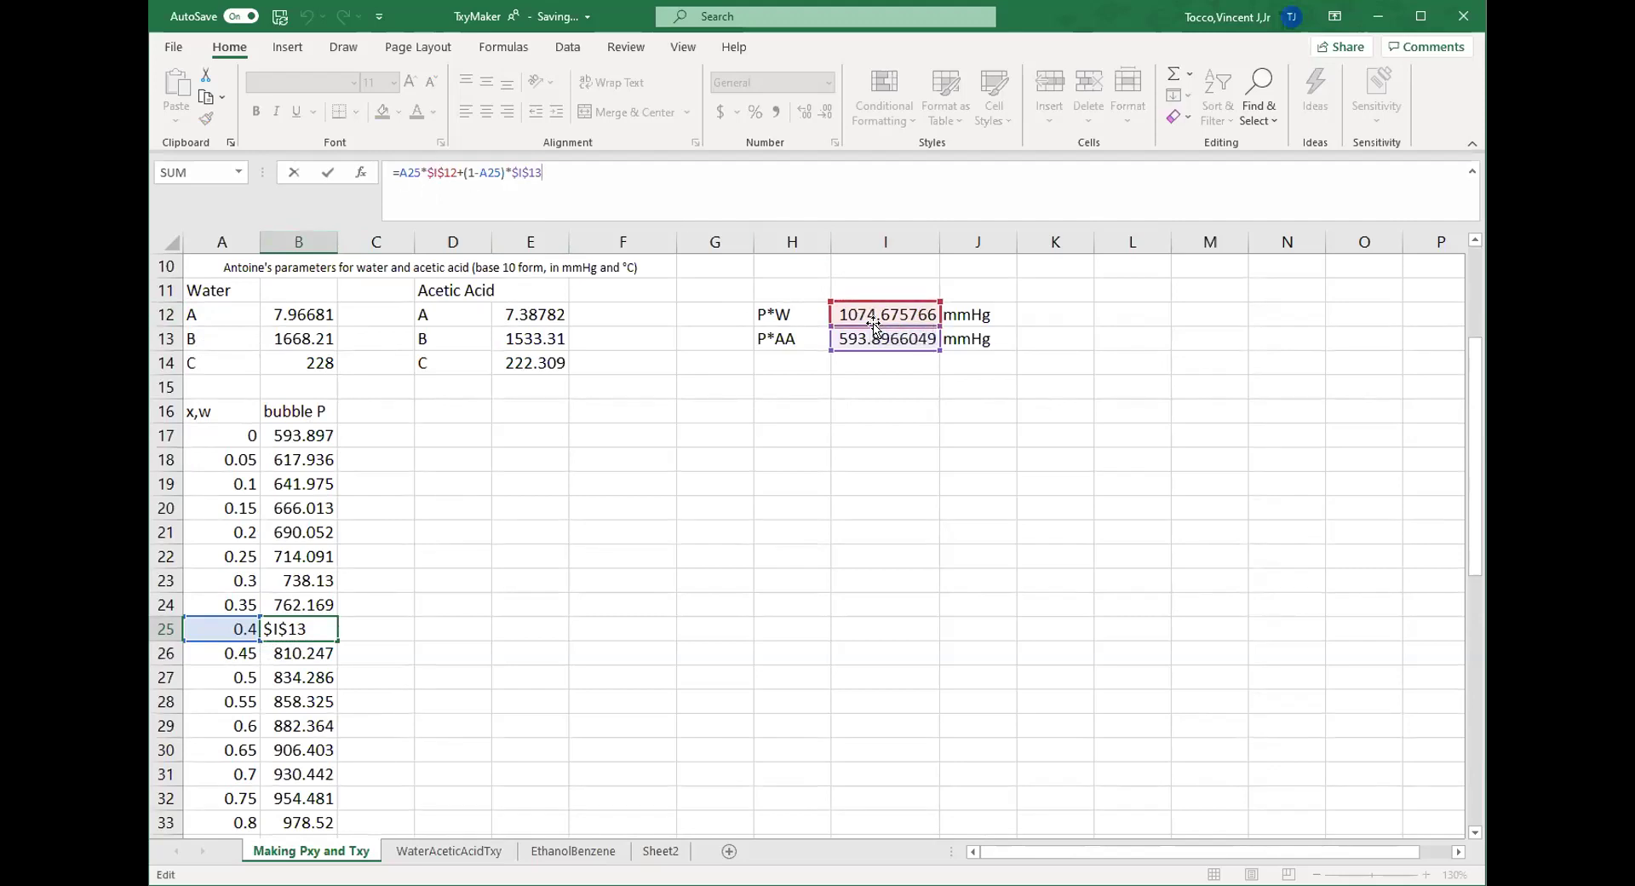
{"action": "left_click", "coordinate": [646, 486]}
- Try copying the bubble pressure formula from B24 into C24, inspect its cell references, and clear the copy
{"action": "left_click", "coordinate": [316, 606]}
{"action": "left_click_drag", "start_coordinate": [336, 616], "coordinate": [384, 606]}
{"action": "left_click", "coordinate": [370, 604]}
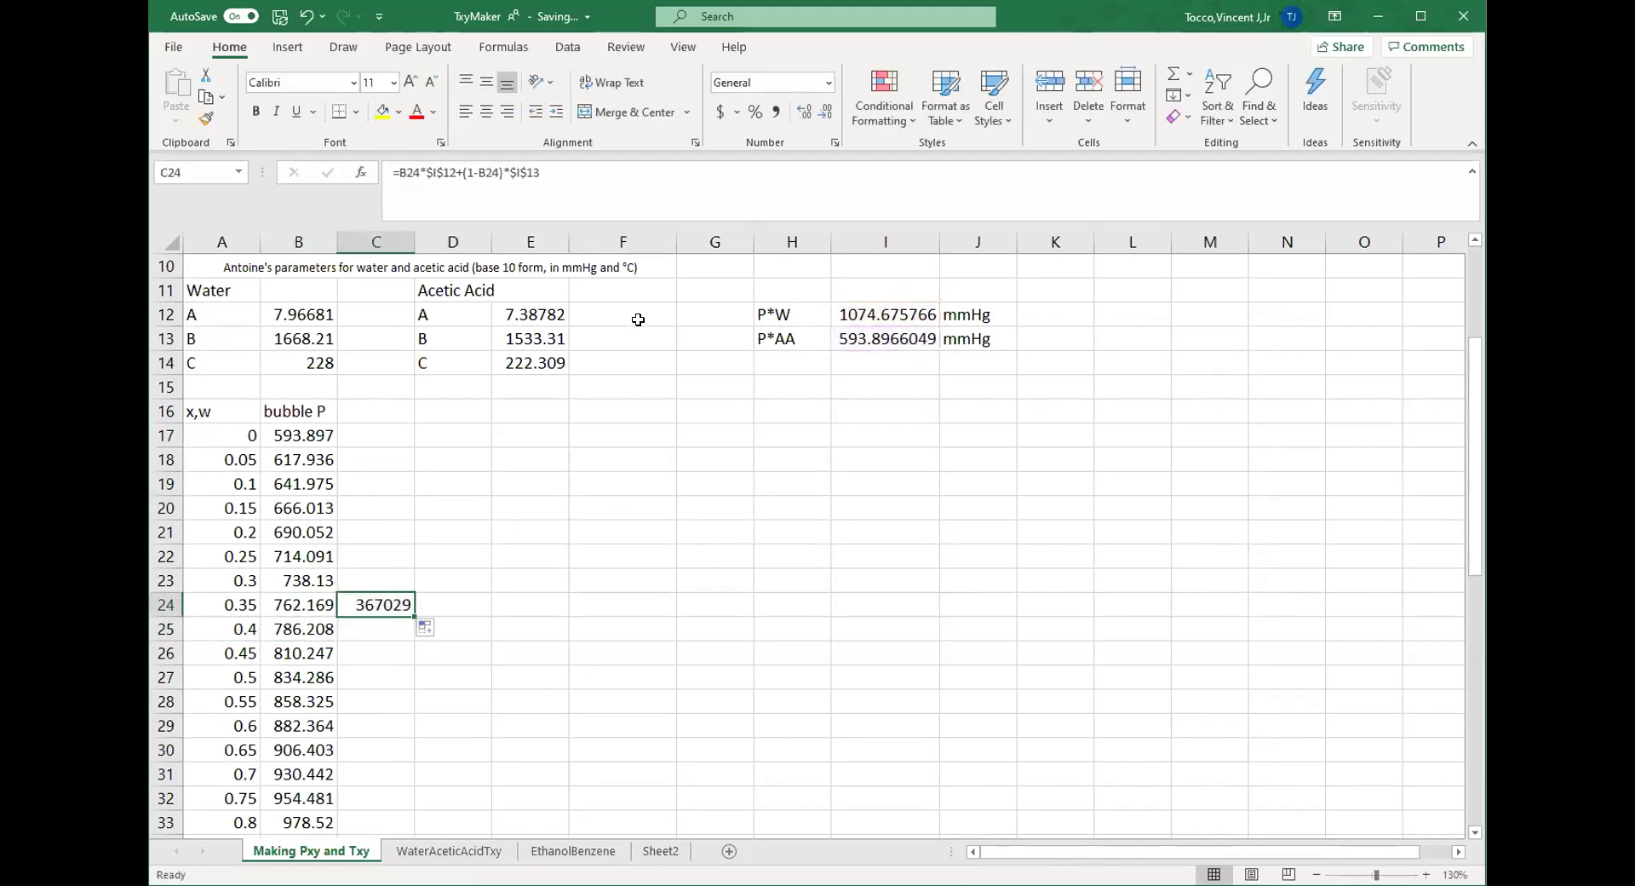
{"action": "key", "text": "F2"}
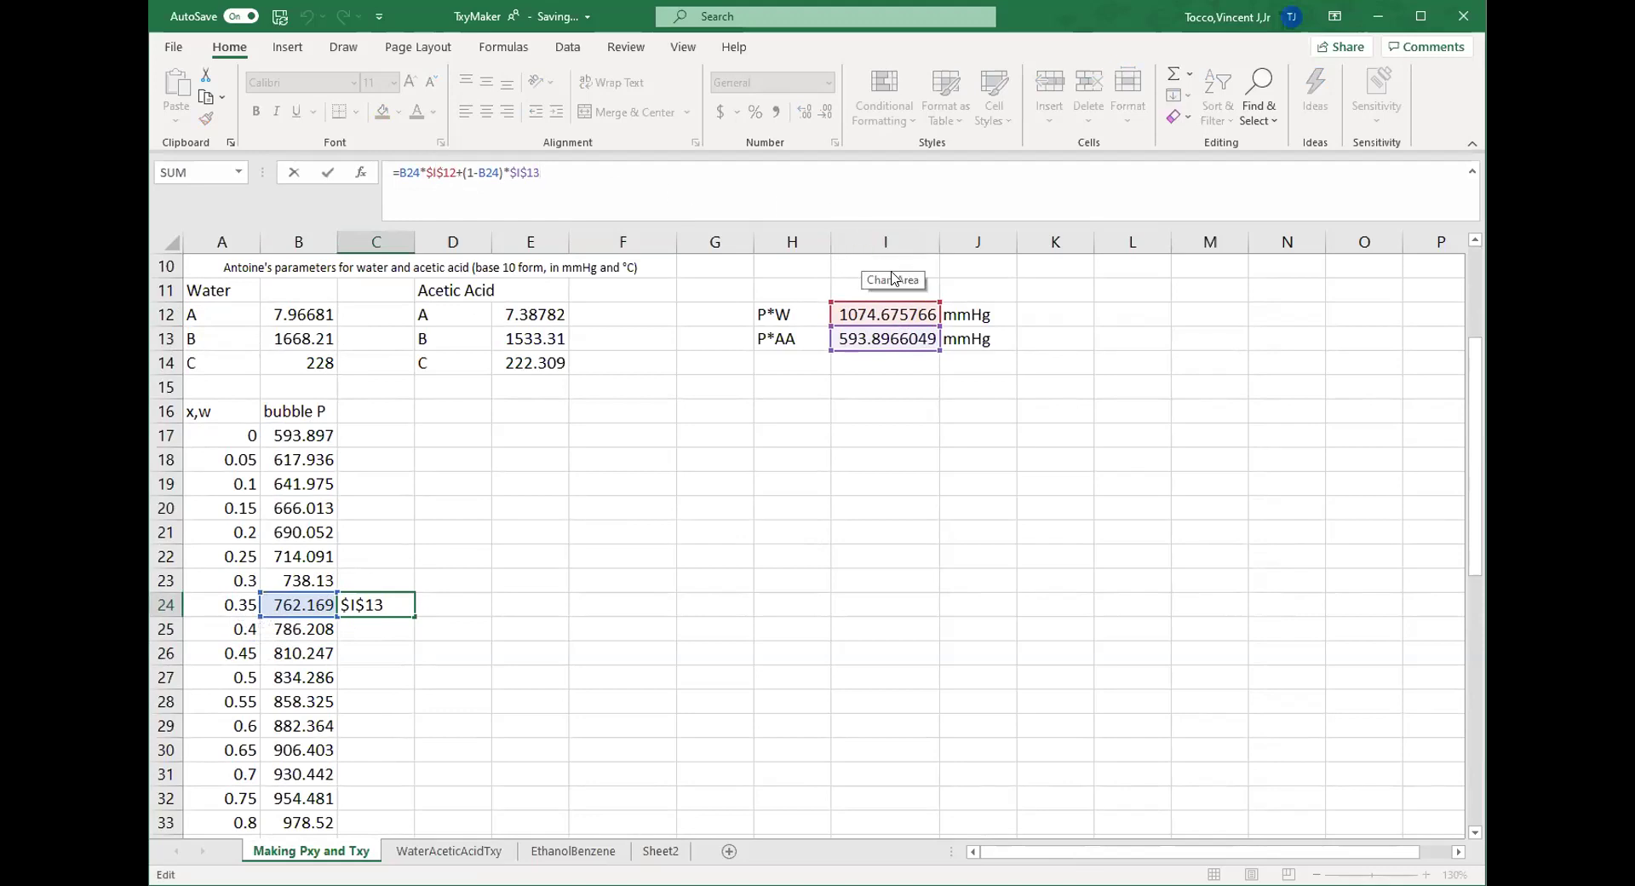
{"action": "left_click", "coordinate": [409, 556]}
{"action": "left_click", "coordinate": [397, 597]}
{"action": "key", "text": "Delete"}
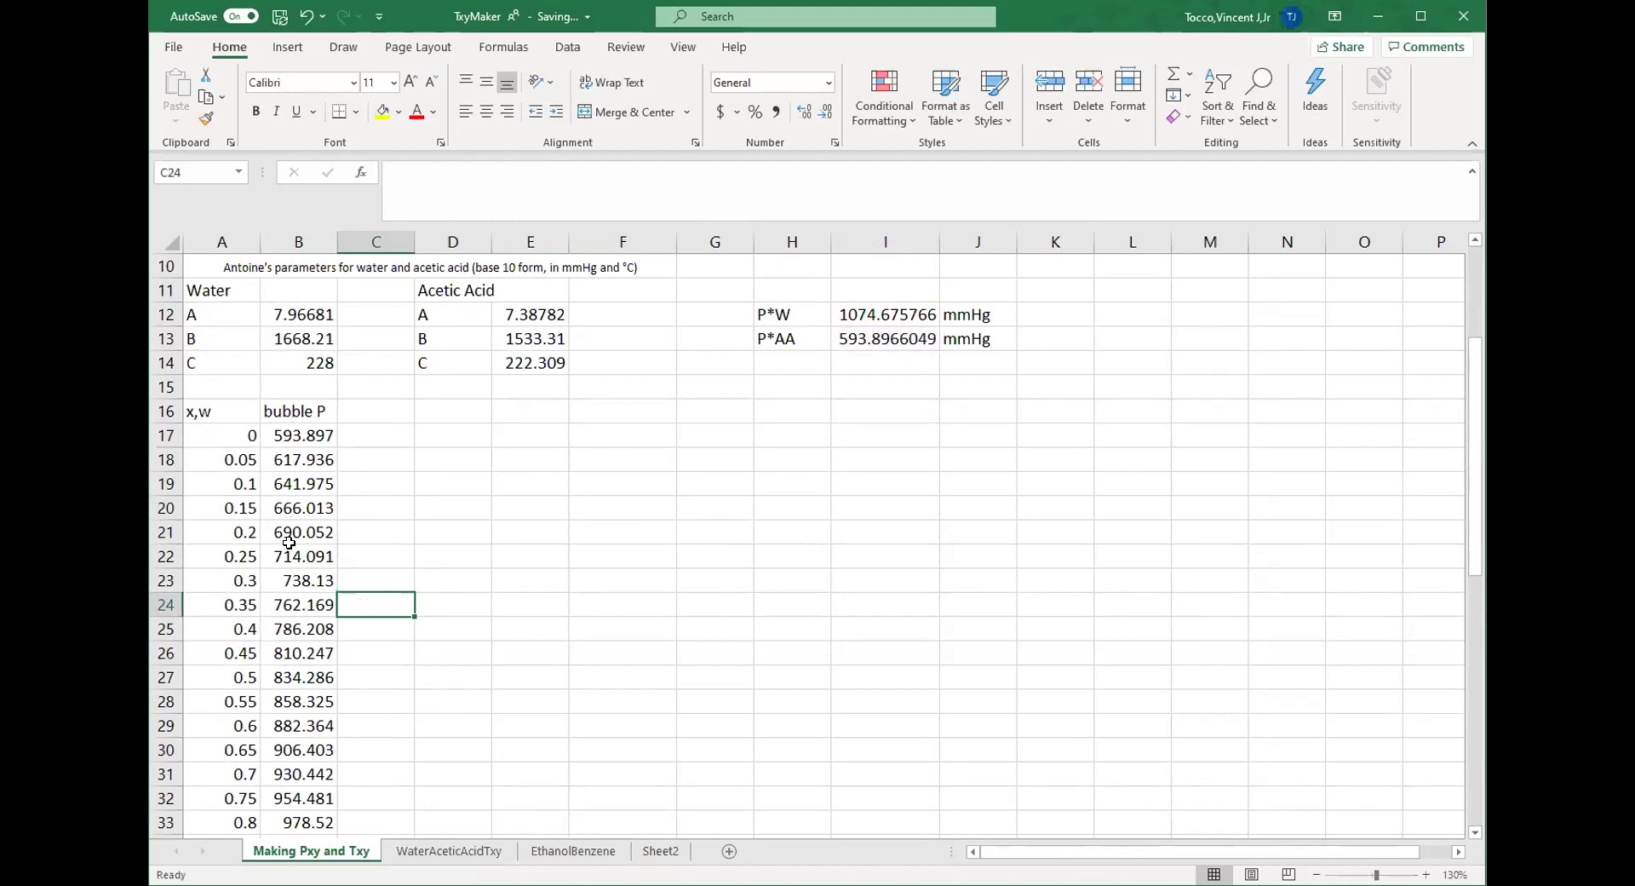
- Add the heading "y,w" in C16 and start its series with 0 in C17 and =C17+0.05 in C18
{"action": "scroll", "coordinate": [307, 553], "scroll_direction": "up", "scroll_amount": 1}
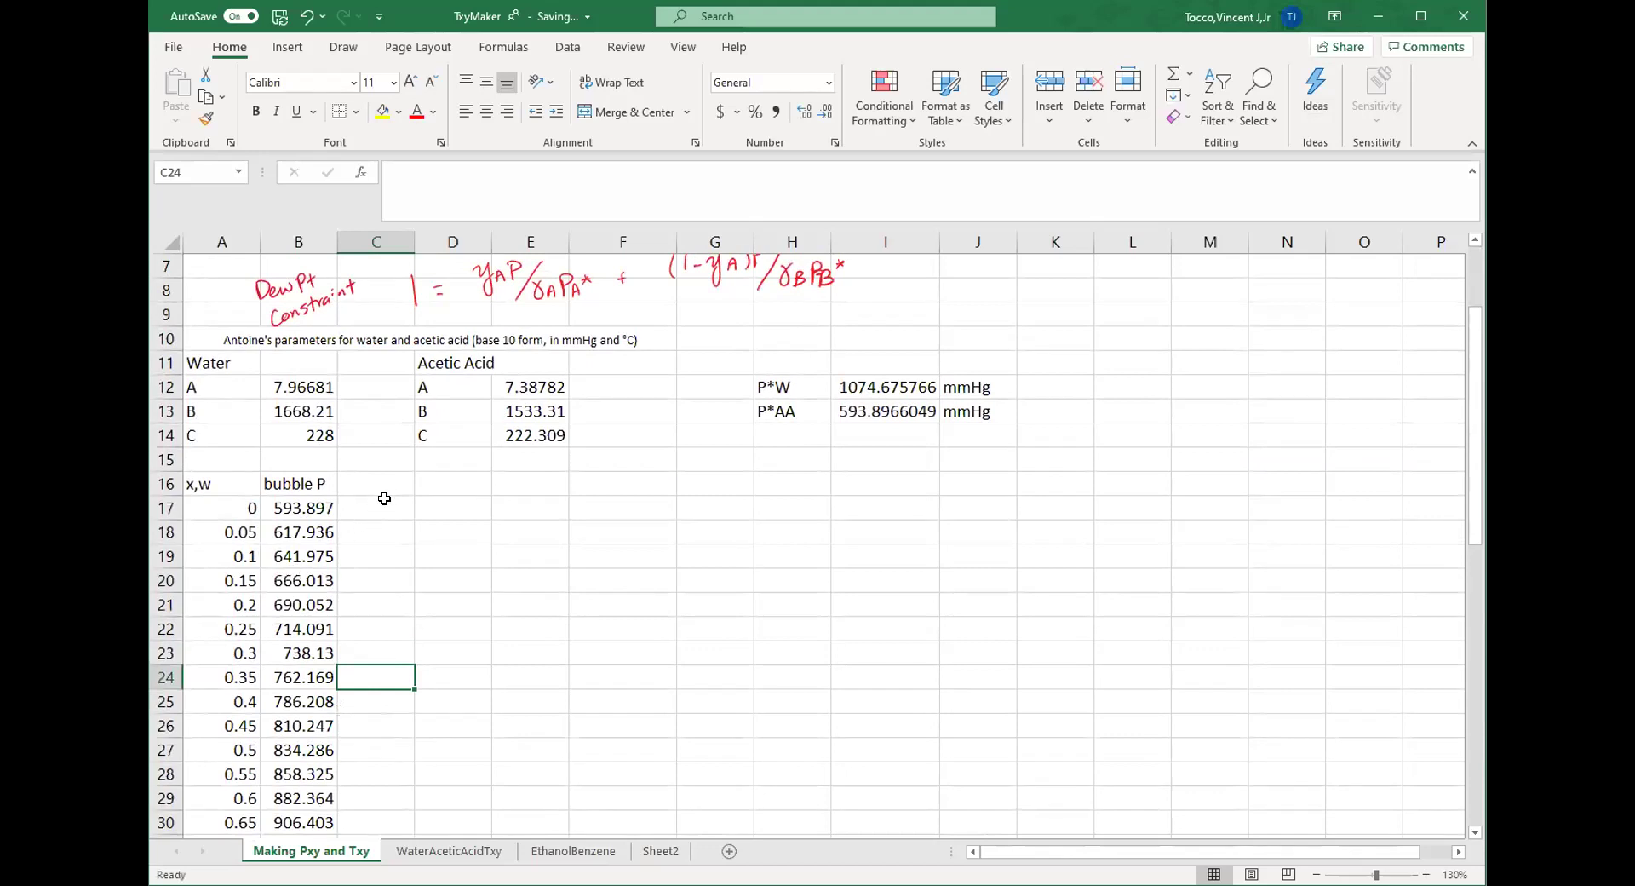
{"action": "scroll", "coordinate": [383, 490], "scroll_direction": "up", "scroll_amount": 1}
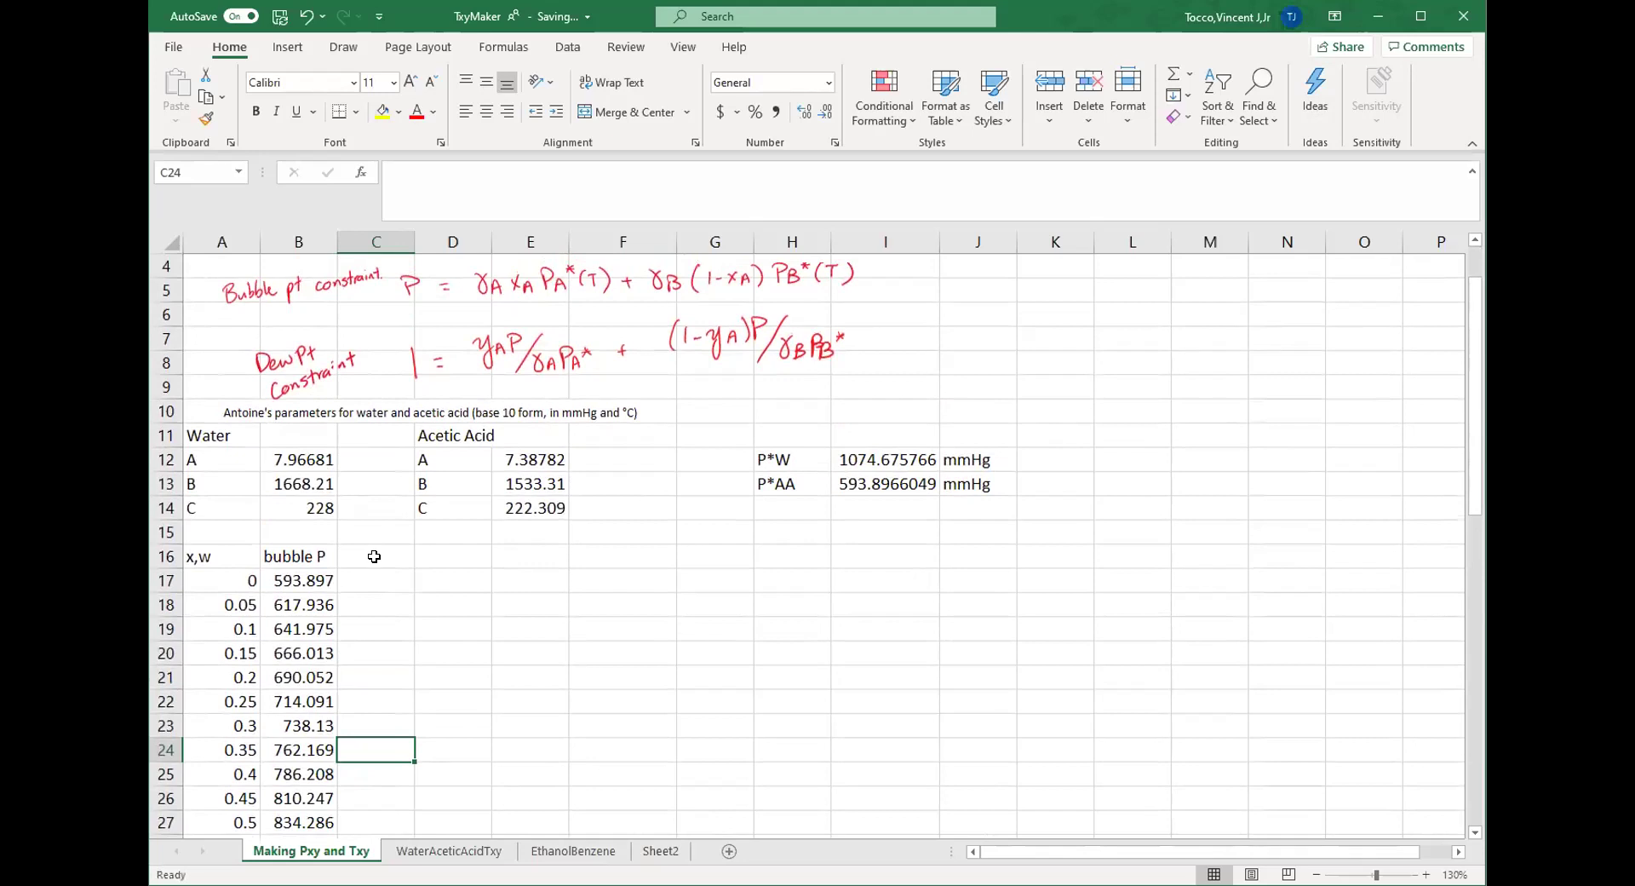
{"action": "left_click", "coordinate": [374, 560]}
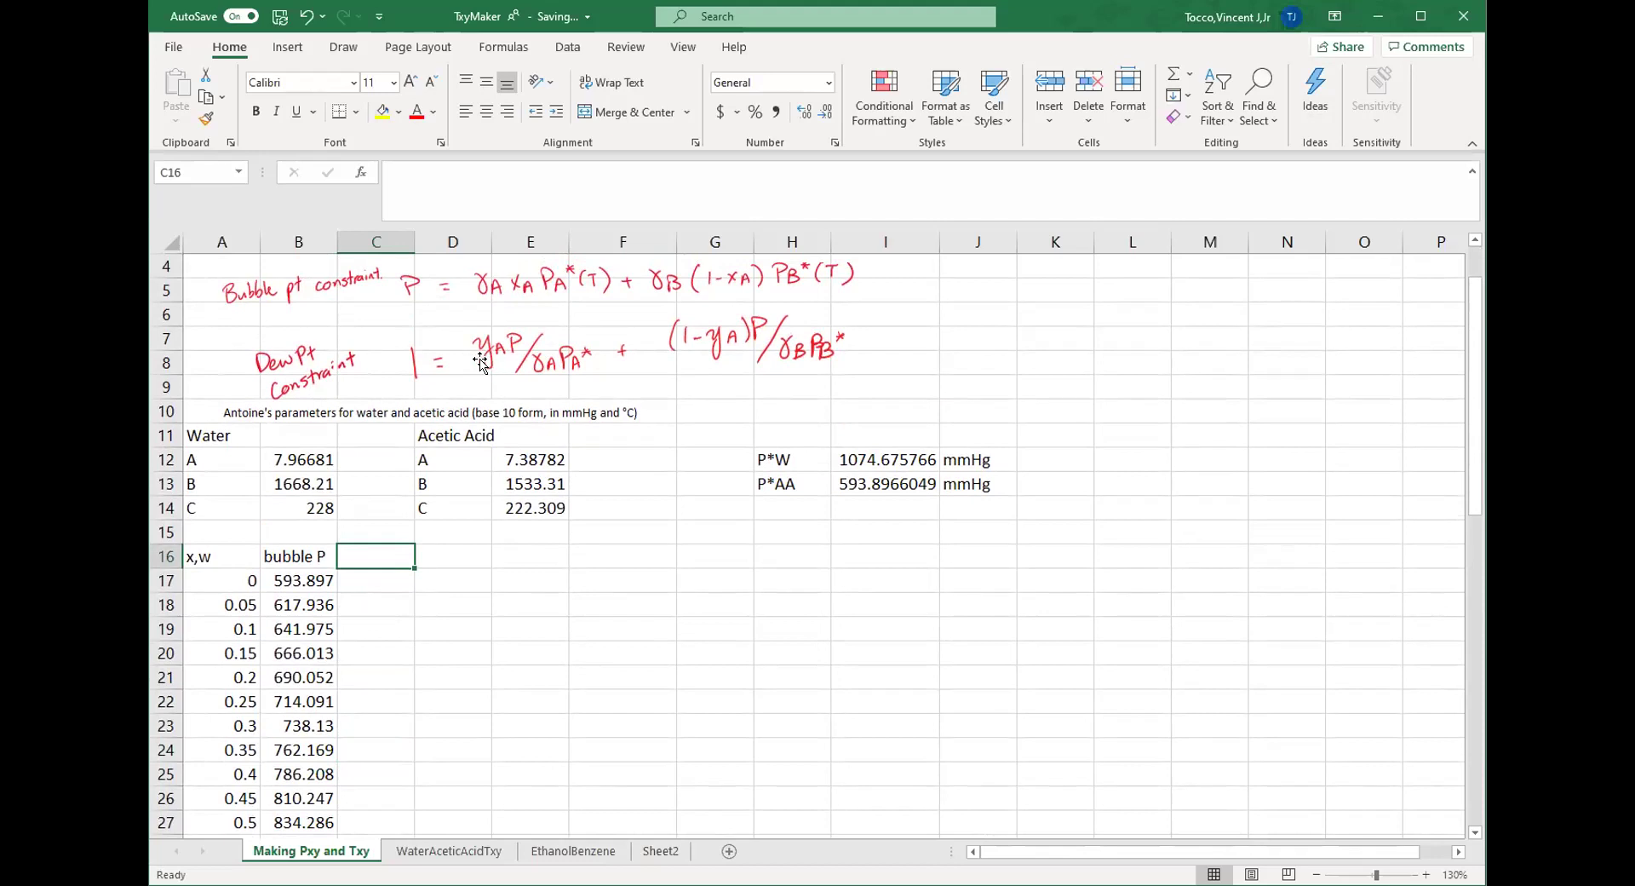
{"action": "type", "text": "y,w"}
{"action": "key", "text": "Return"}
{"action": "type", "text": "0"}
{"action": "key", "text": "Return"}
{"action": "type", "text": "="}
{"action": "key", "text": "Up"}
{"action": "type", "text": "+.05"}
{"action": "key", "text": "Return"}
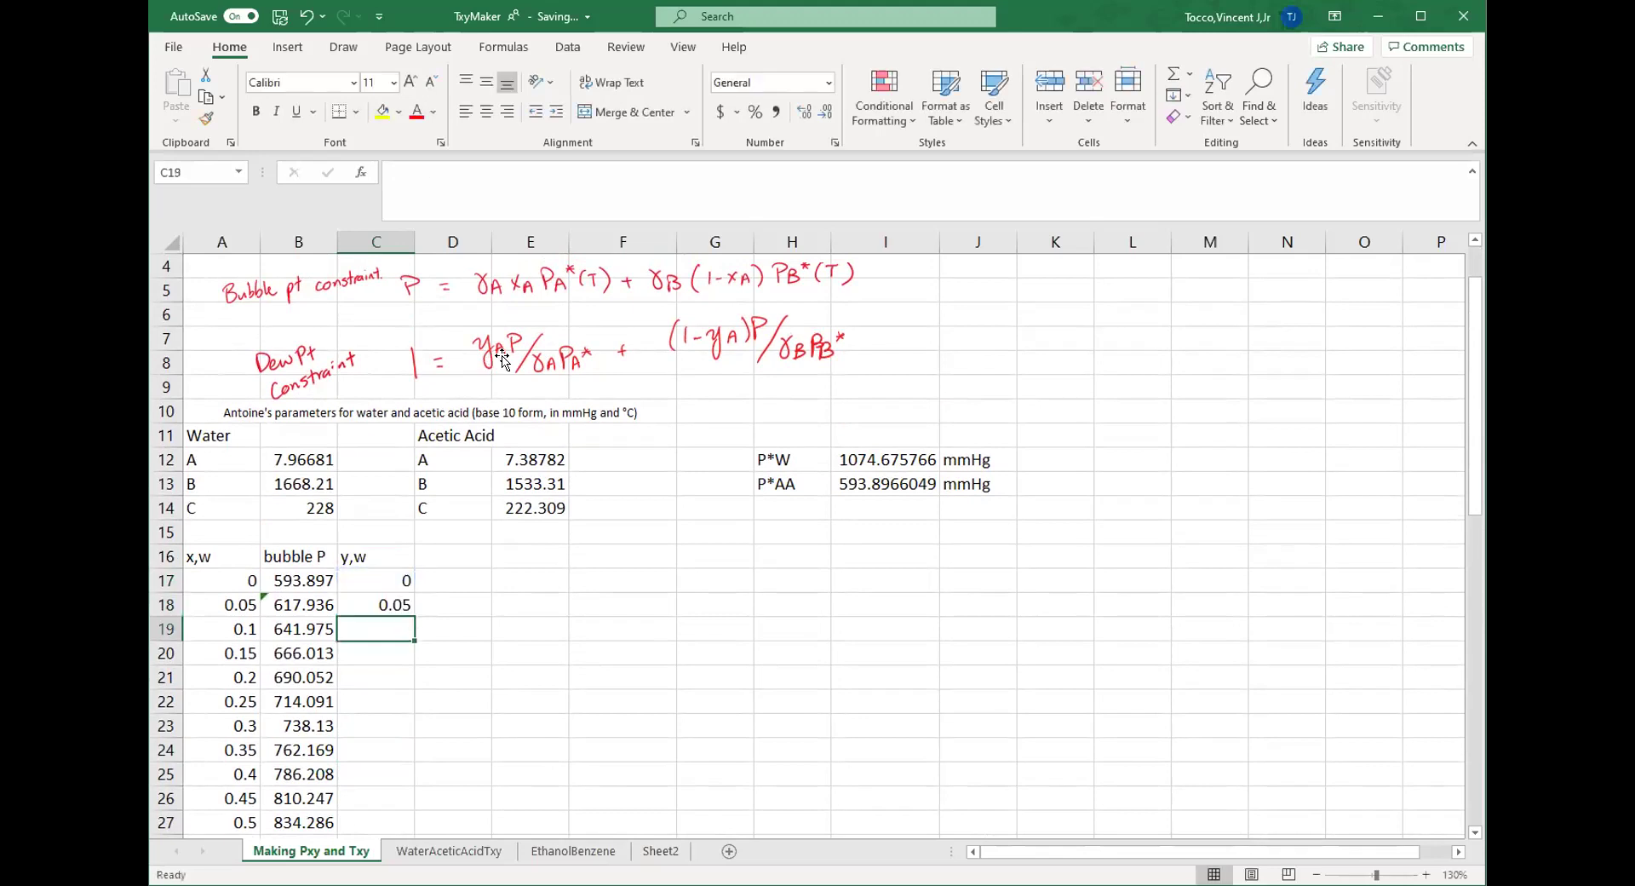
- Fill the vapor mole fraction formula from C18 down column C until it reaches 1 in C37
{"action": "left_click", "coordinate": [404, 606]}
{"action": "double_click", "coordinate": [413, 616]}
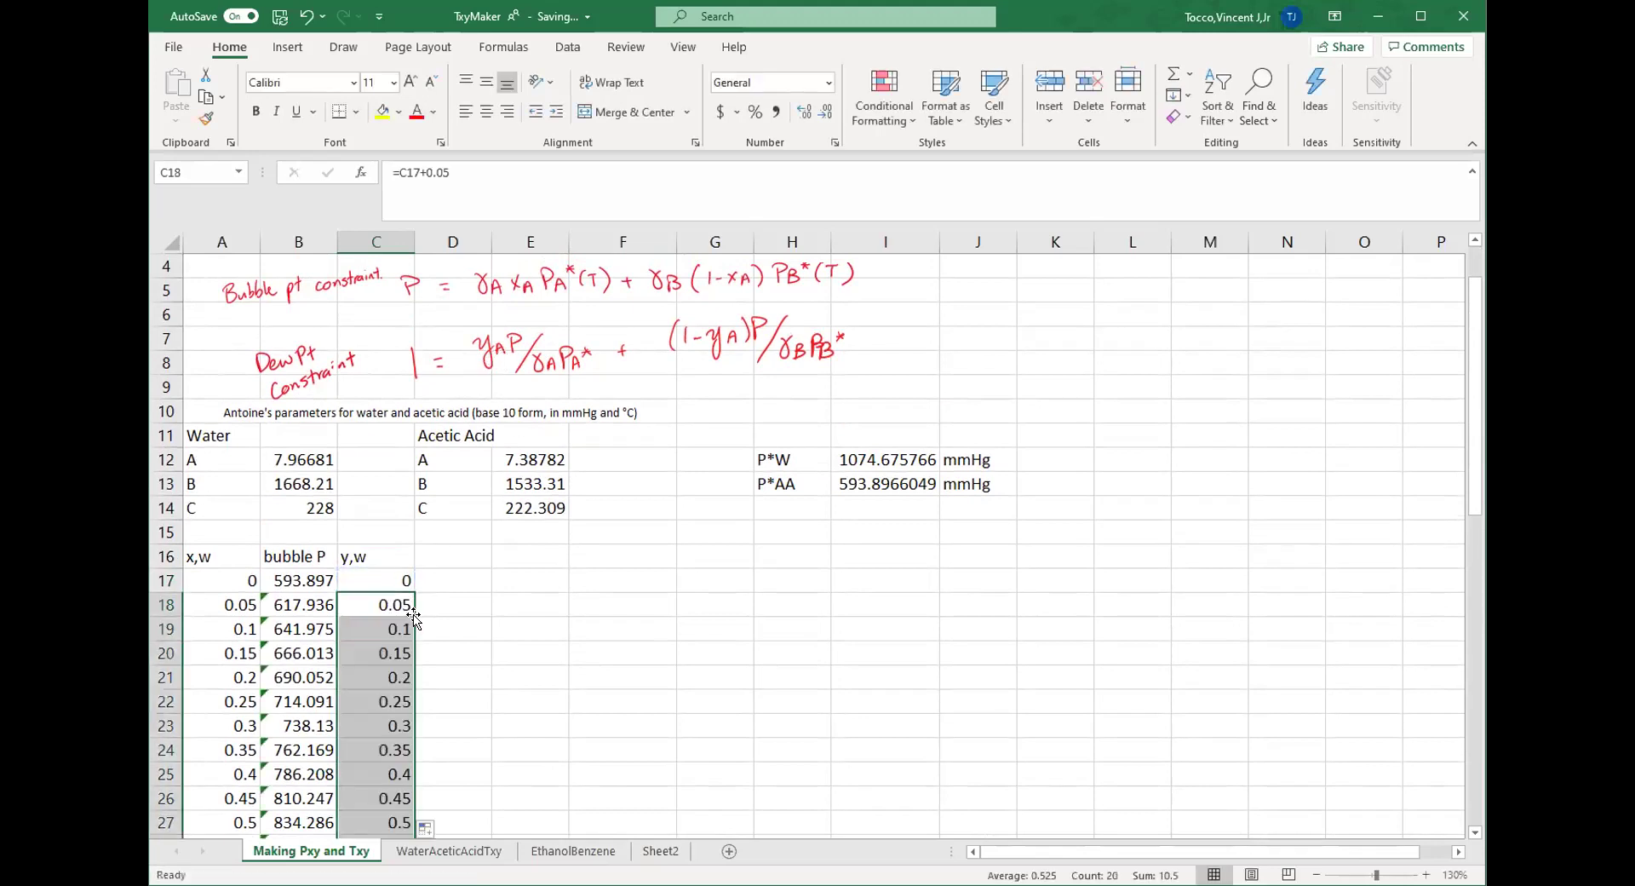
{"action": "scroll", "coordinate": [393, 603], "scroll_direction": "down", "scroll_amount": 3}
{"action": "scroll", "coordinate": [393, 603], "scroll_direction": "down", "scroll_amount": 3}
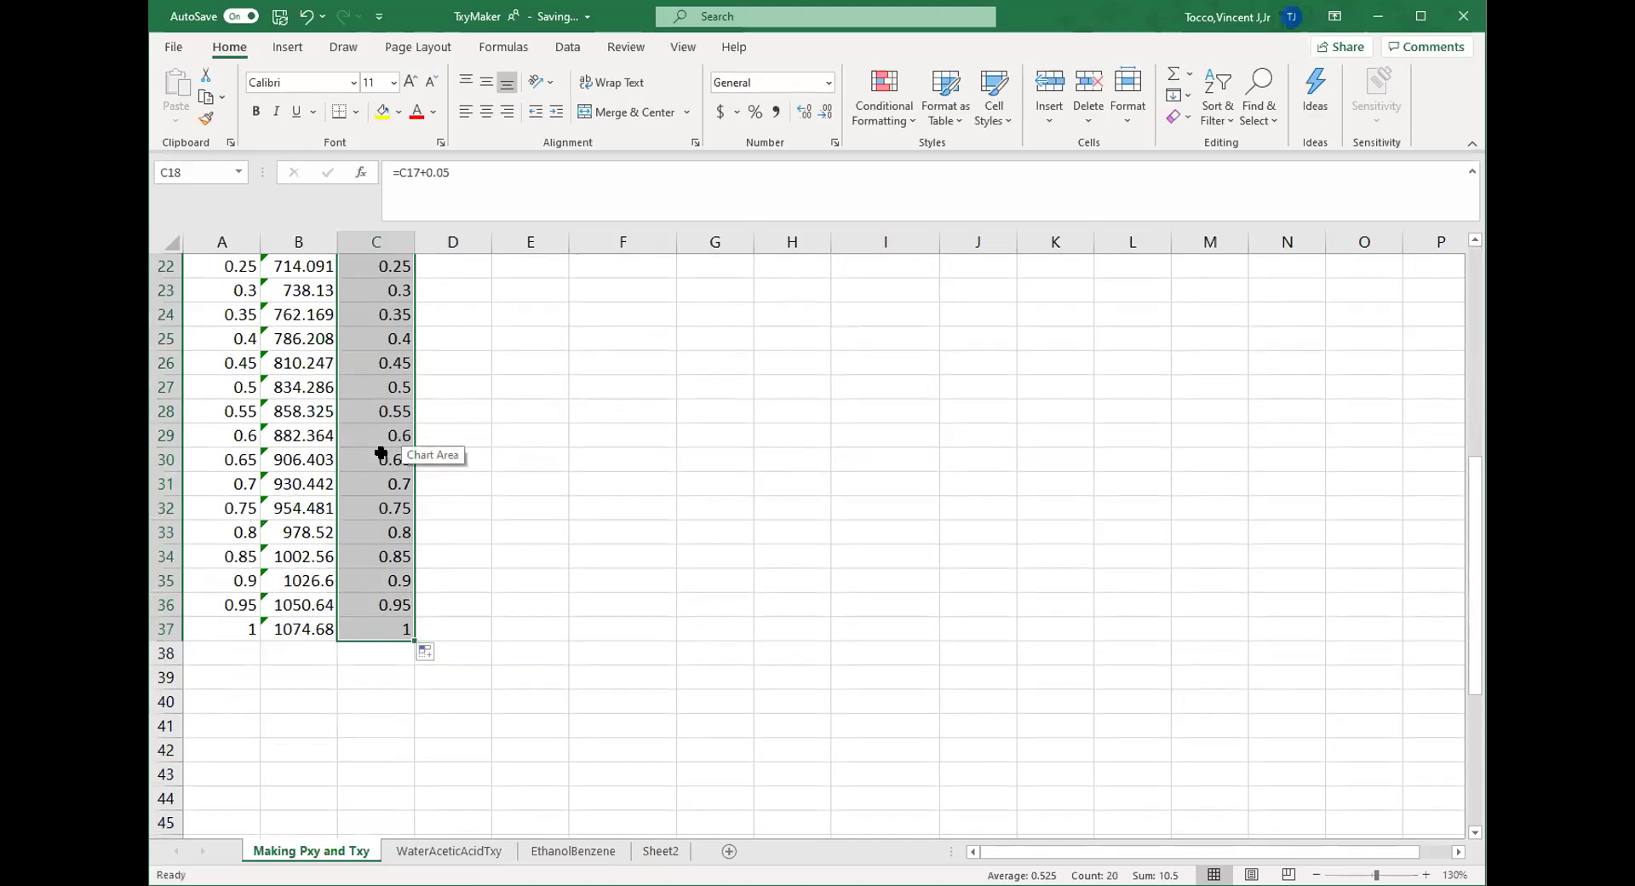
{"action": "scroll", "coordinate": [383, 576], "scroll_direction": "up", "scroll_amount": 4}
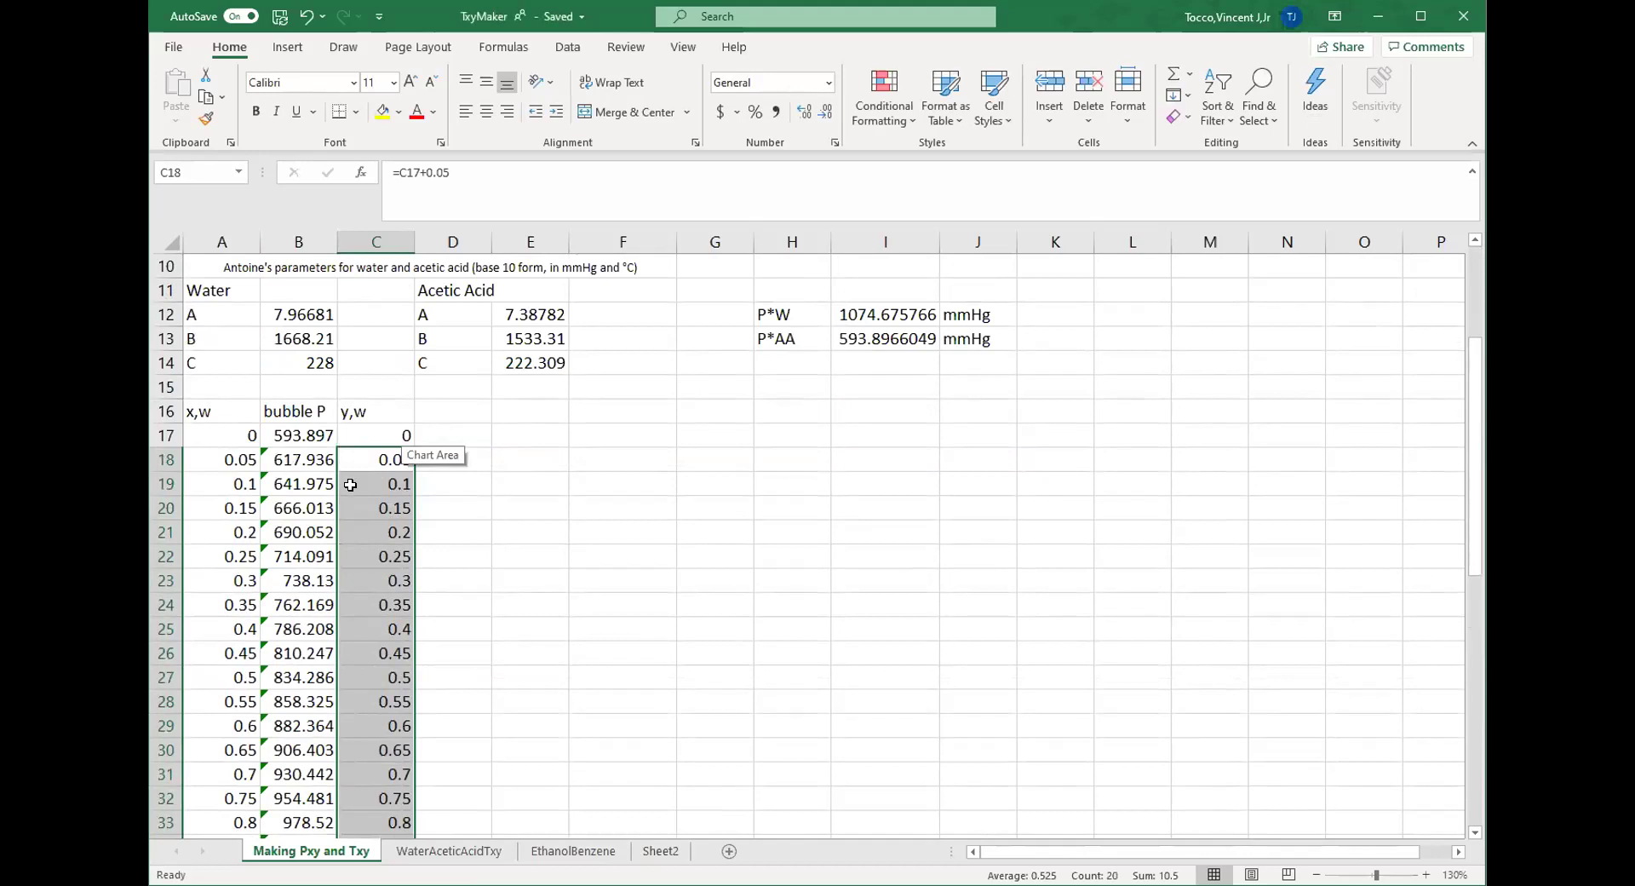
{"action": "scroll", "coordinate": [350, 483], "scroll_direction": "down", "scroll_amount": 1}
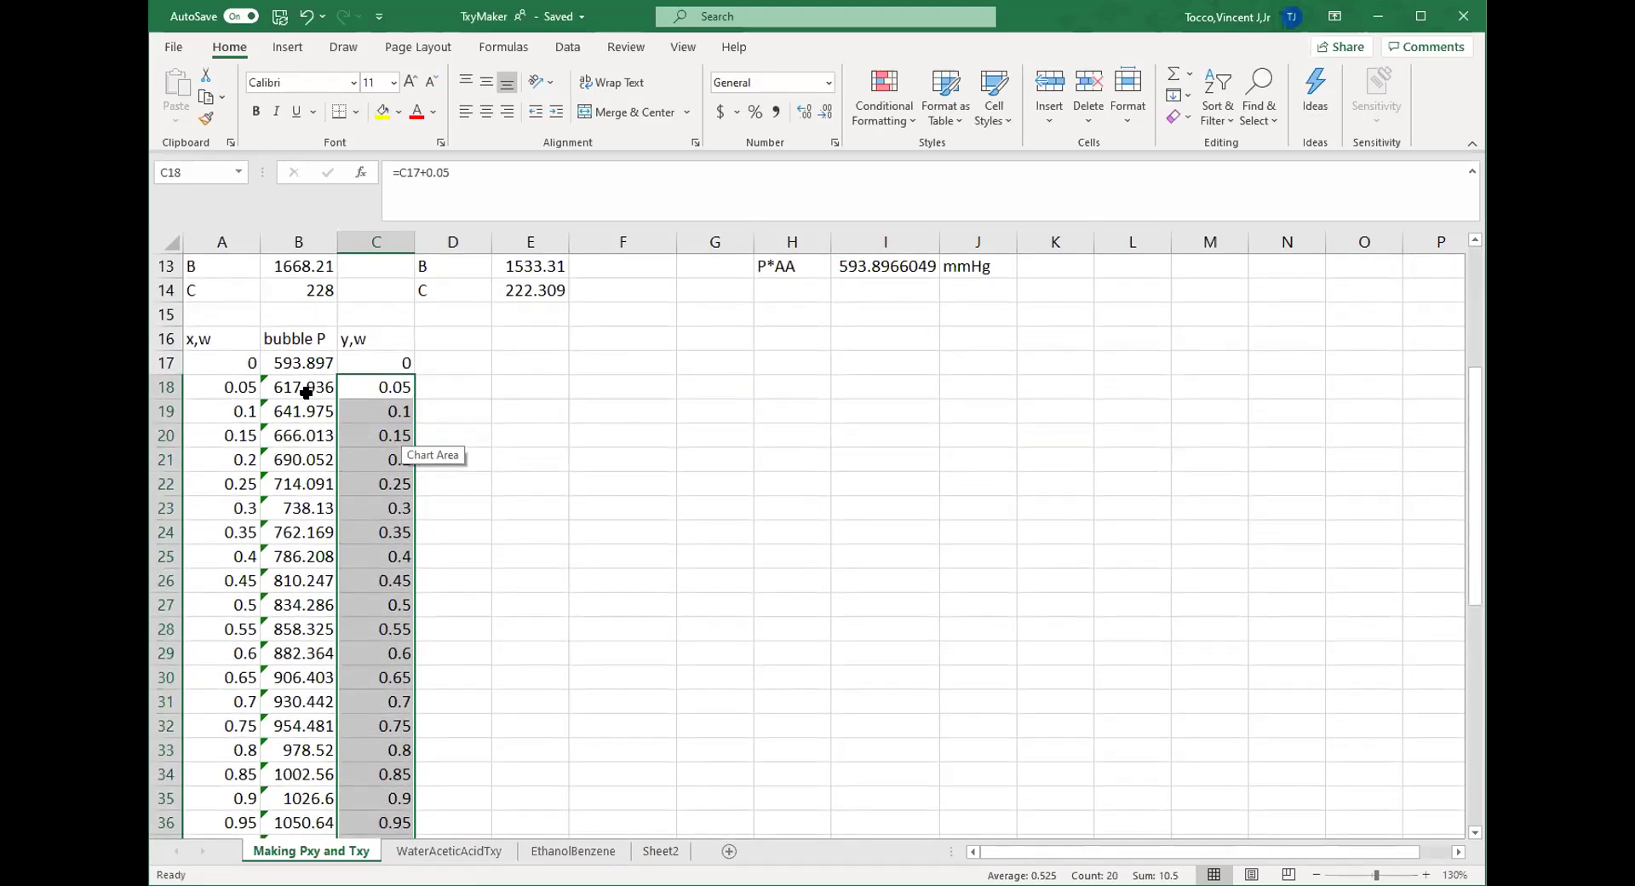
{"action": "scroll", "coordinate": [300, 421], "scroll_direction": "down", "scroll_amount": 1}
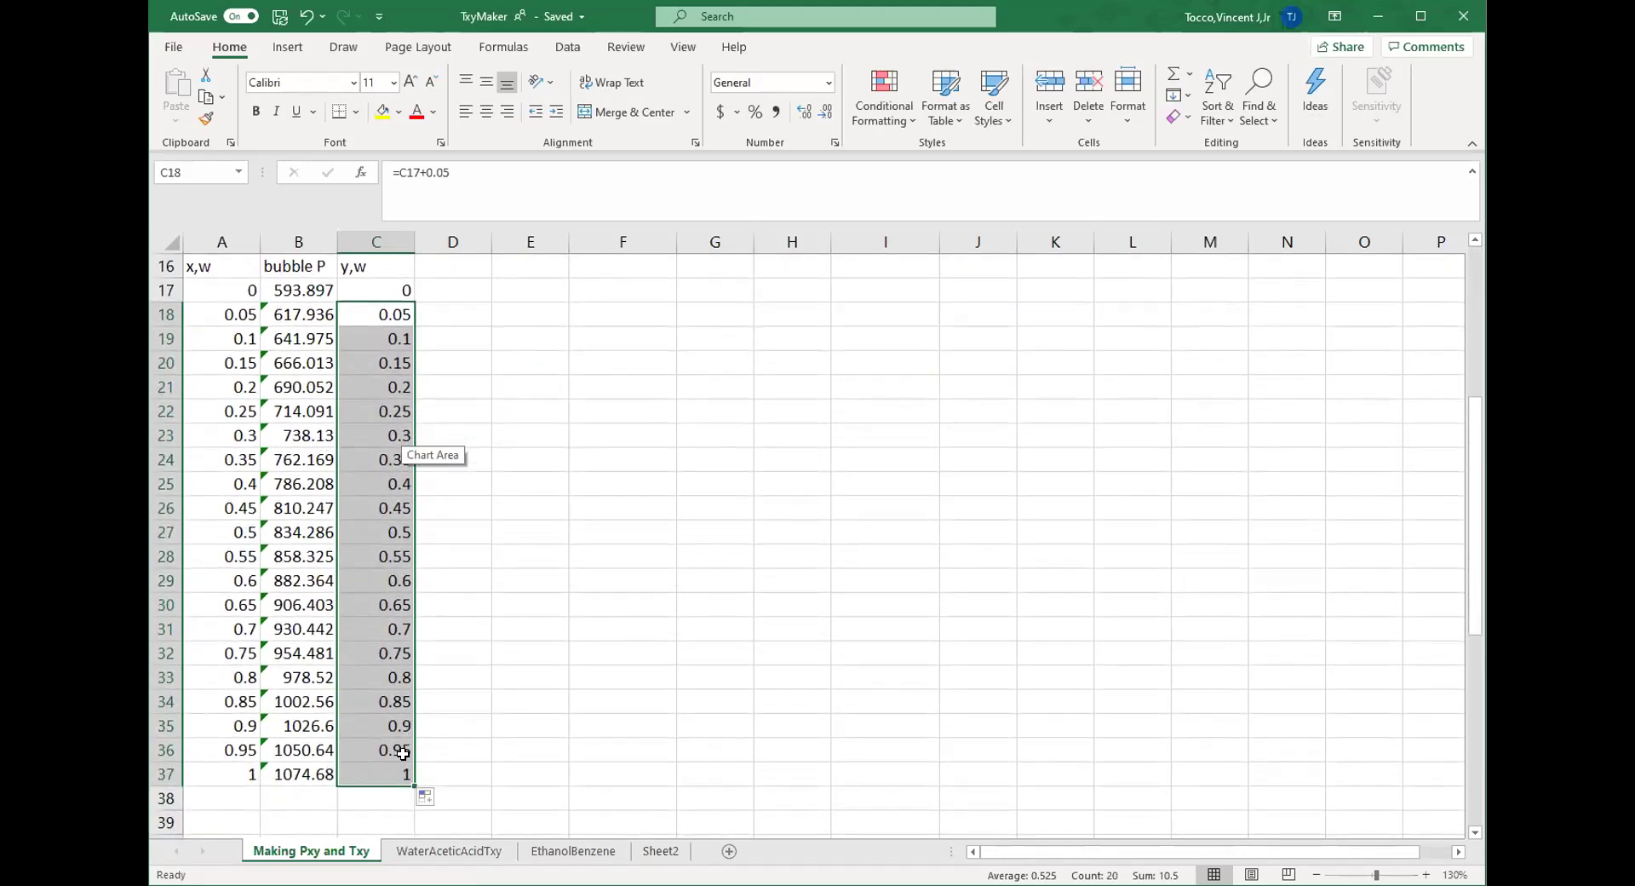
{"action": "scroll", "coordinate": [407, 613], "scroll_direction": "up", "scroll_amount": 2}
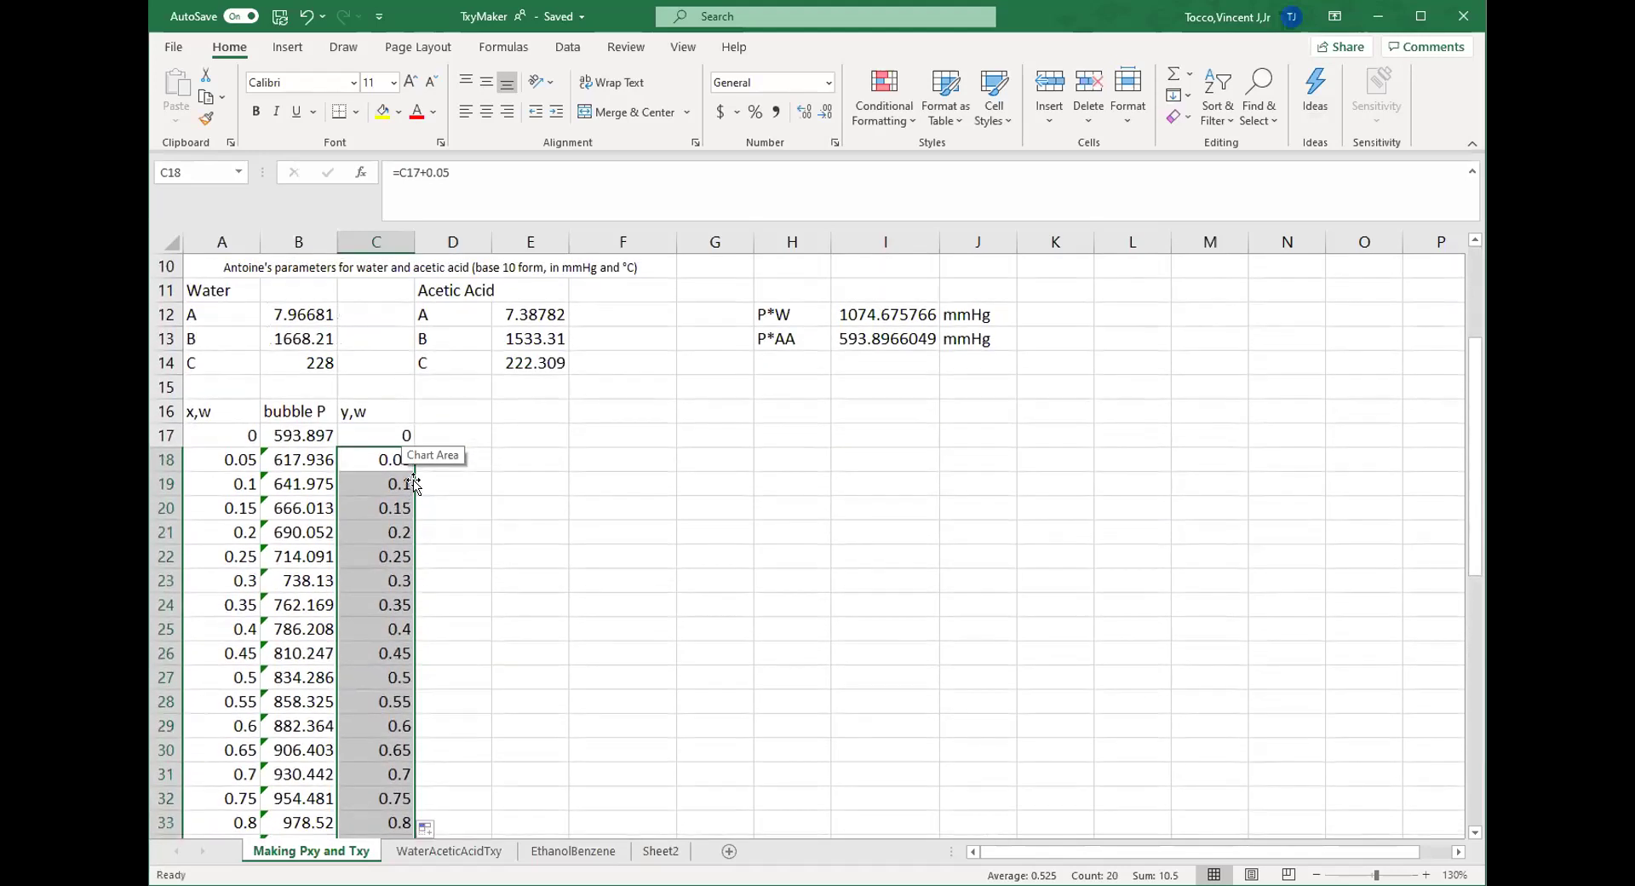
- Add the column heading "dew P" in D16, beside the vapor mole fraction heading
{"action": "left_click", "coordinate": [451, 410]}
{"action": "type", "text": "dew"}
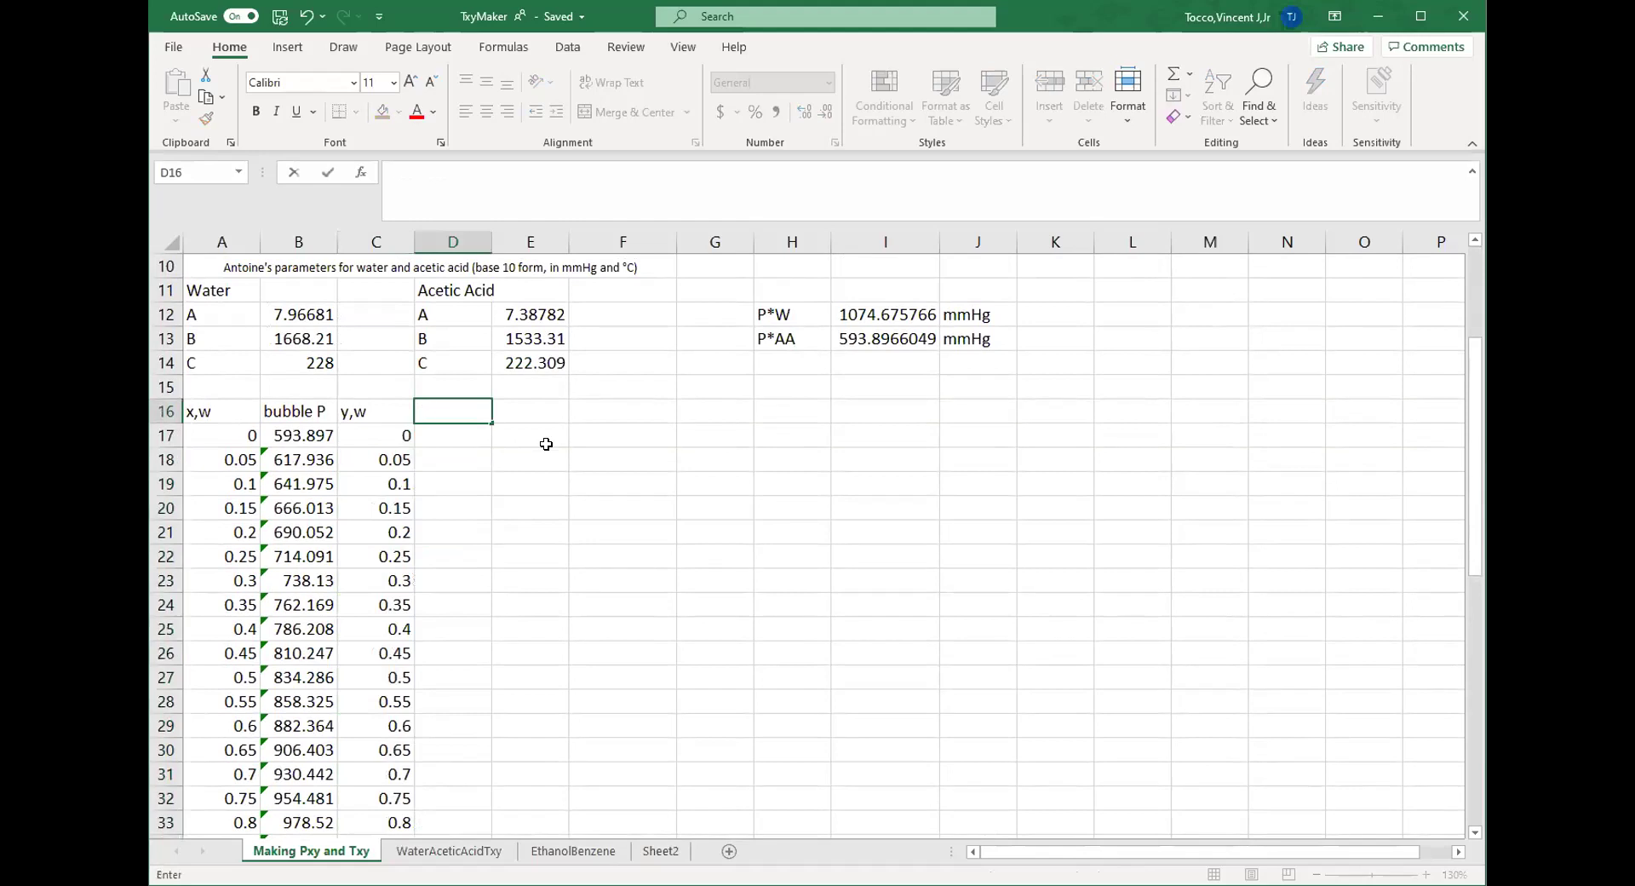
{"action": "type", "text": " P"}
{"action": "key", "text": "Return"}
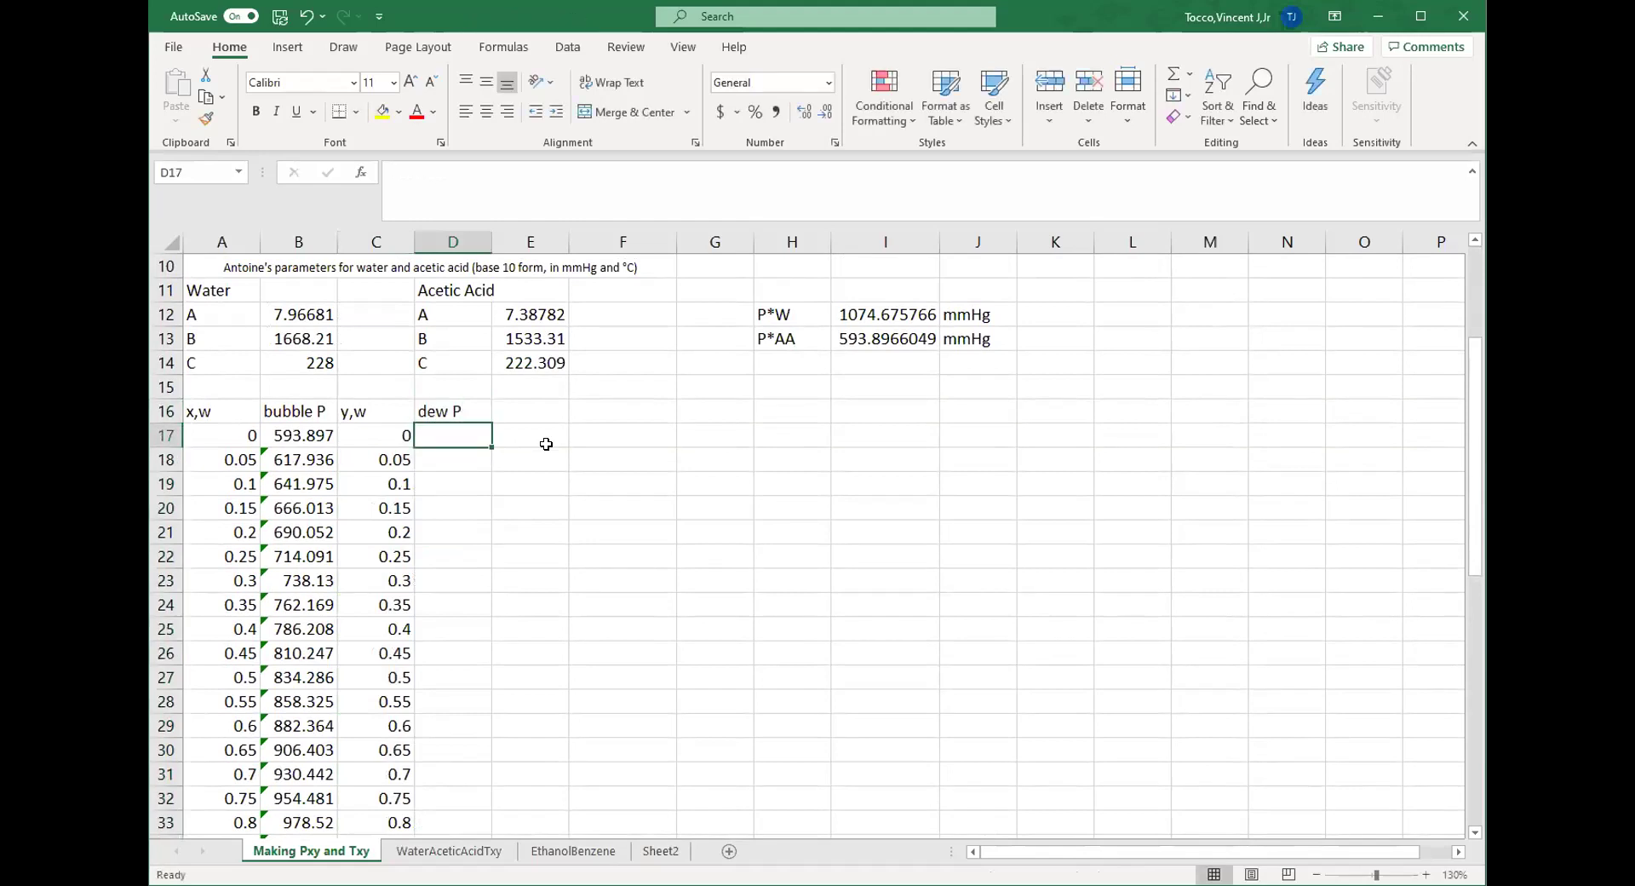
- Enter the dew point pressure formula =1/(C17/$I$12+(1-C17)/$I$13) in D17, with absolute references to both vapor pressures
{"action": "scroll", "coordinate": [546, 444], "scroll_direction": "up", "scroll_amount": 2}
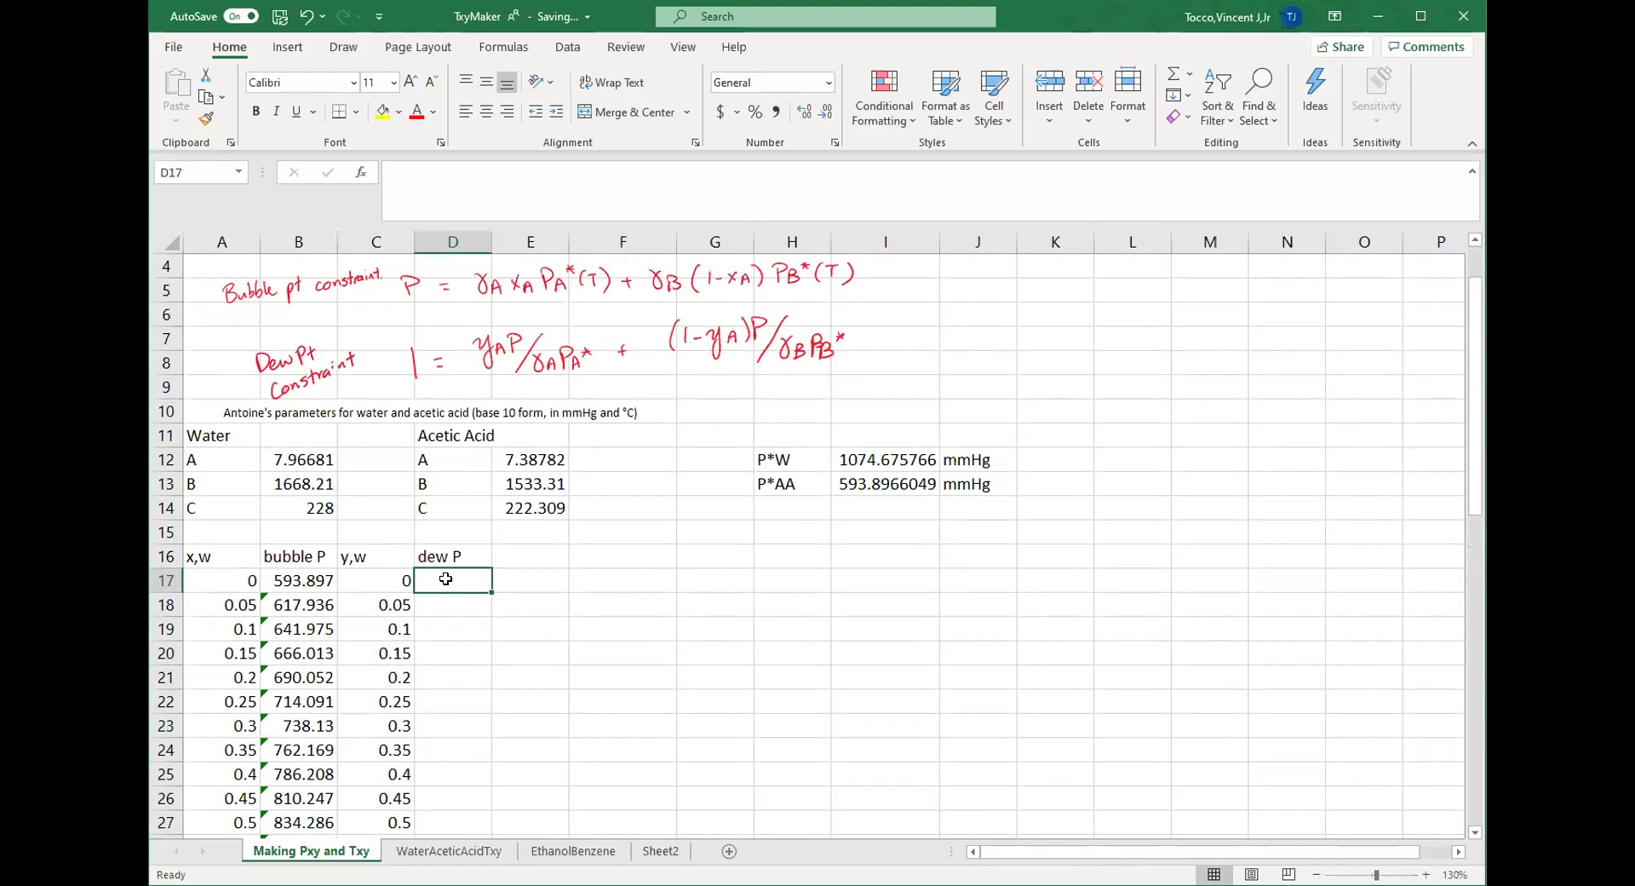
{"action": "type", "text": "=1/("}
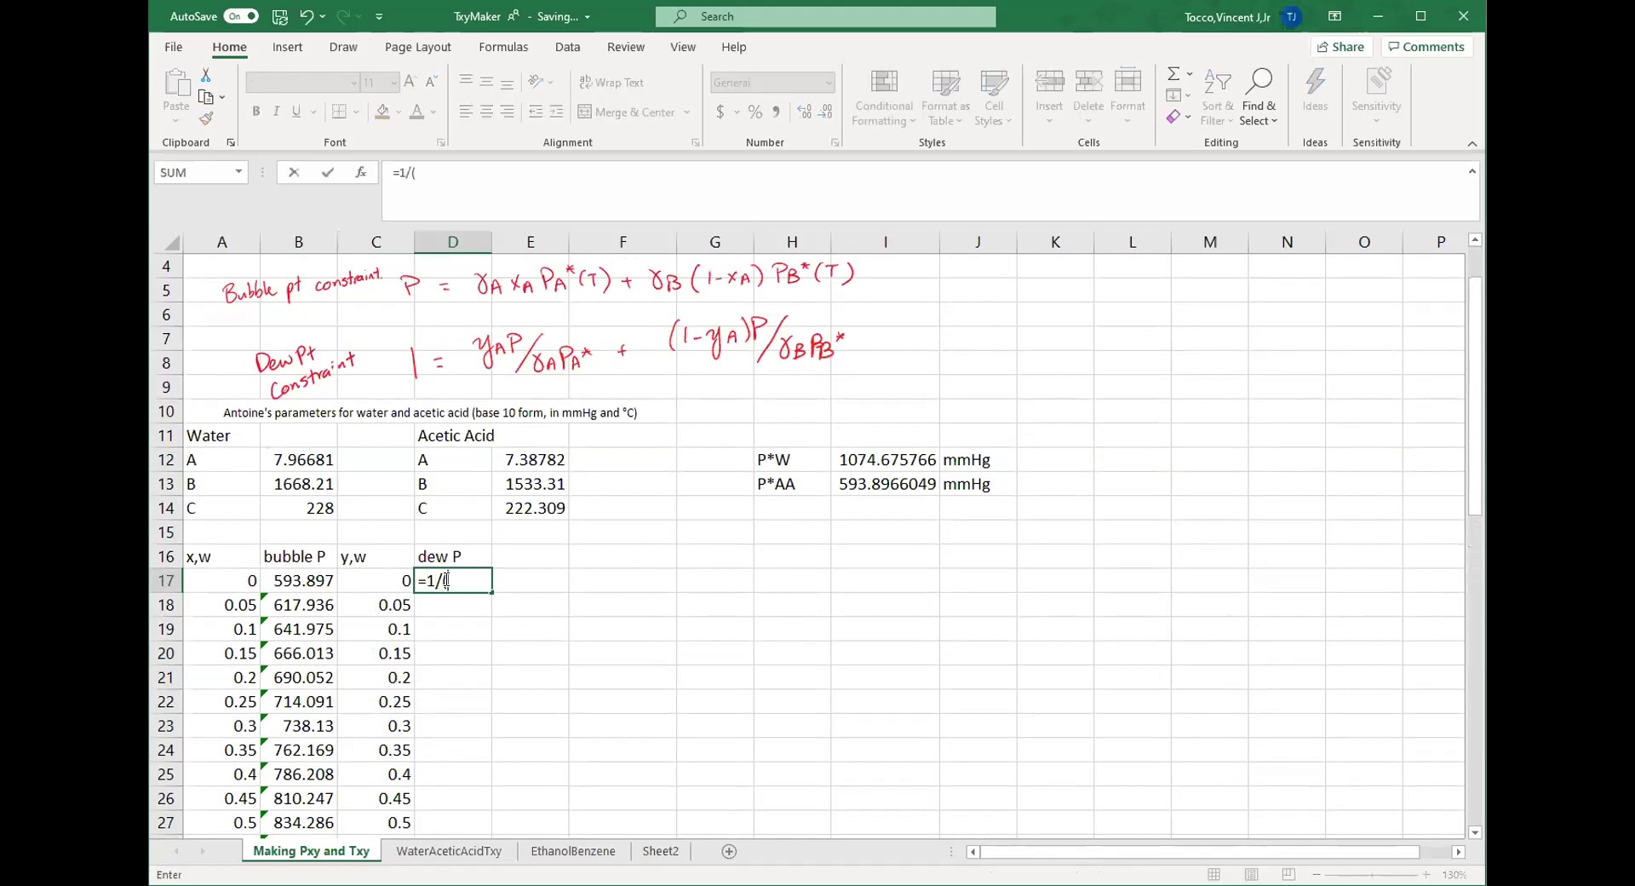
{"action": "type", "text": "("}
{"action": "left_click", "coordinate": [364, 580]}
{"action": "type", "text": "/"}
{"action": "left_click", "coordinate": [875, 460]}
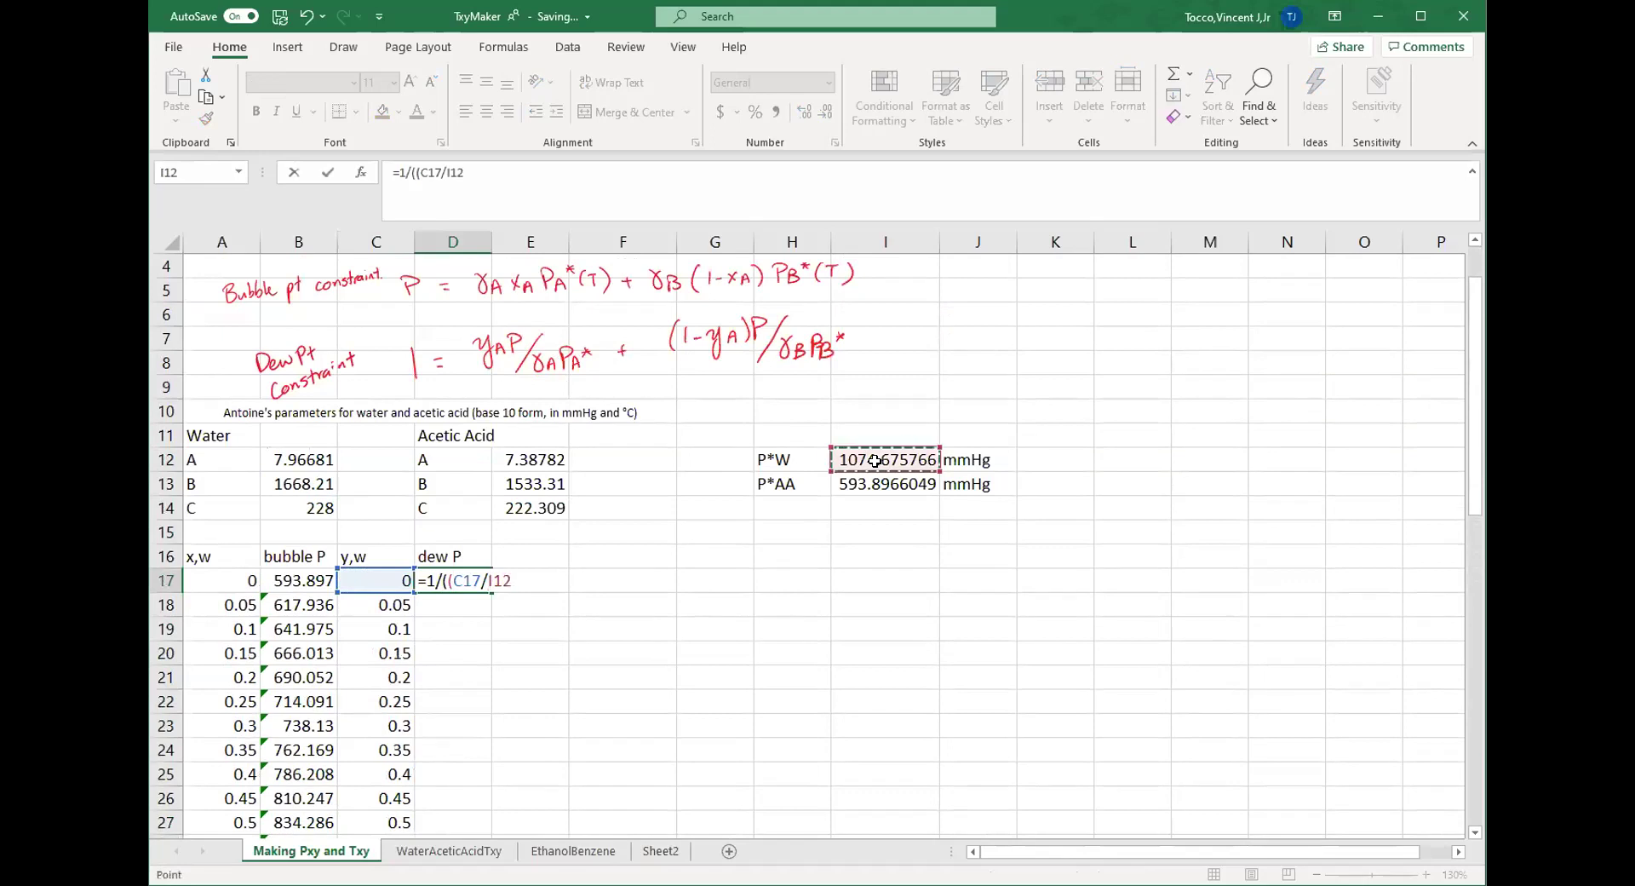
{"action": "key", "text": "F4"}
{"action": "type", "text": "+"}
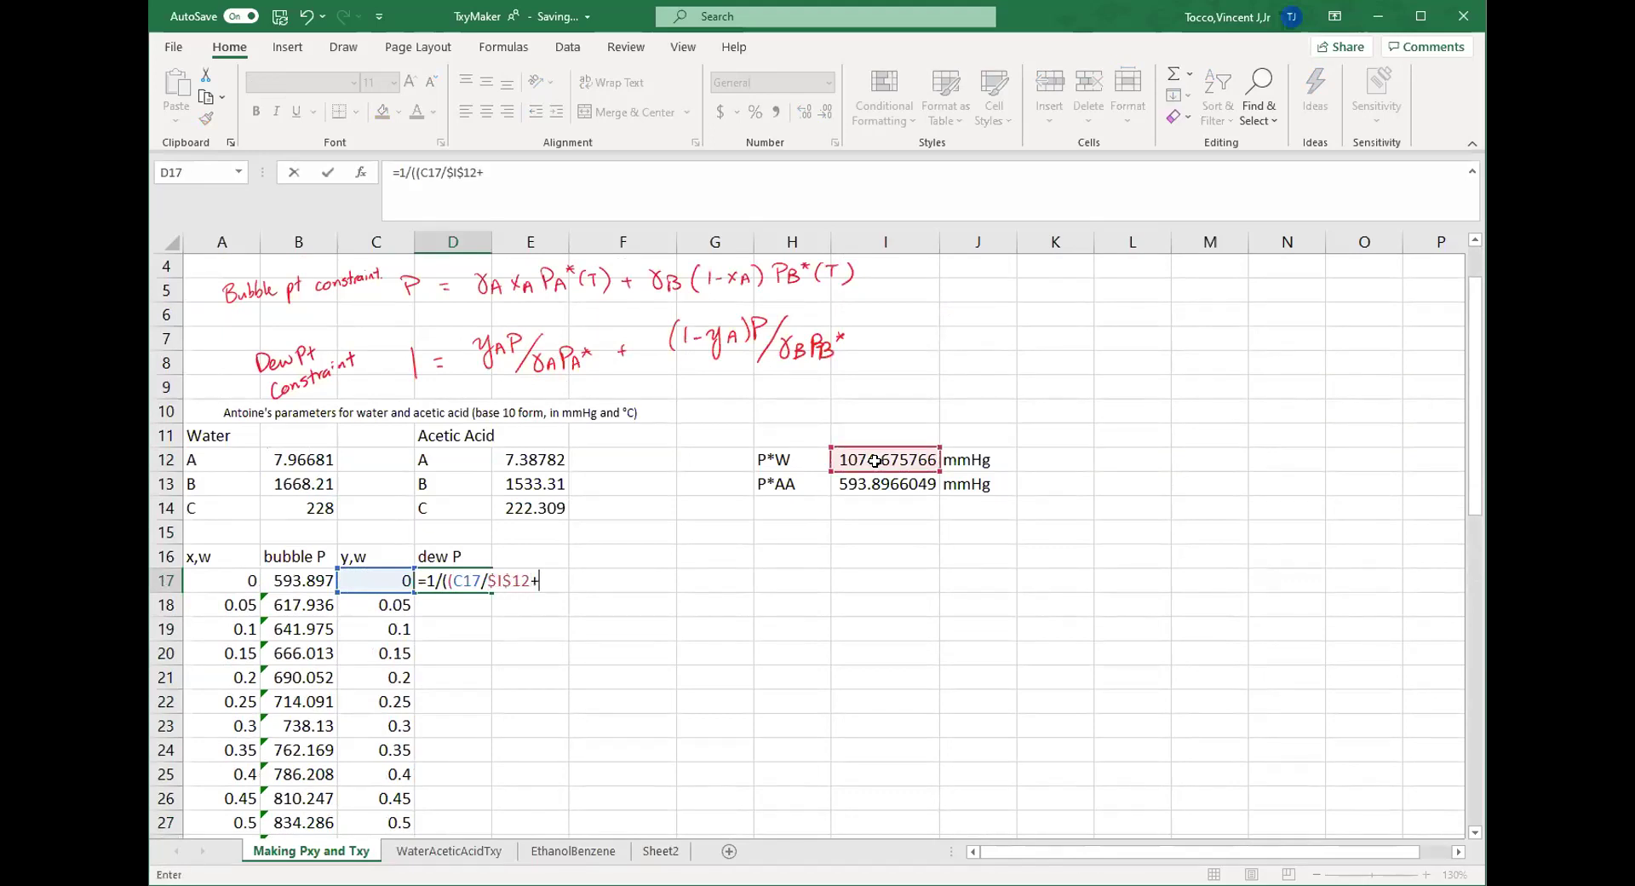
{"action": "left_click", "coordinate": [424, 173]}
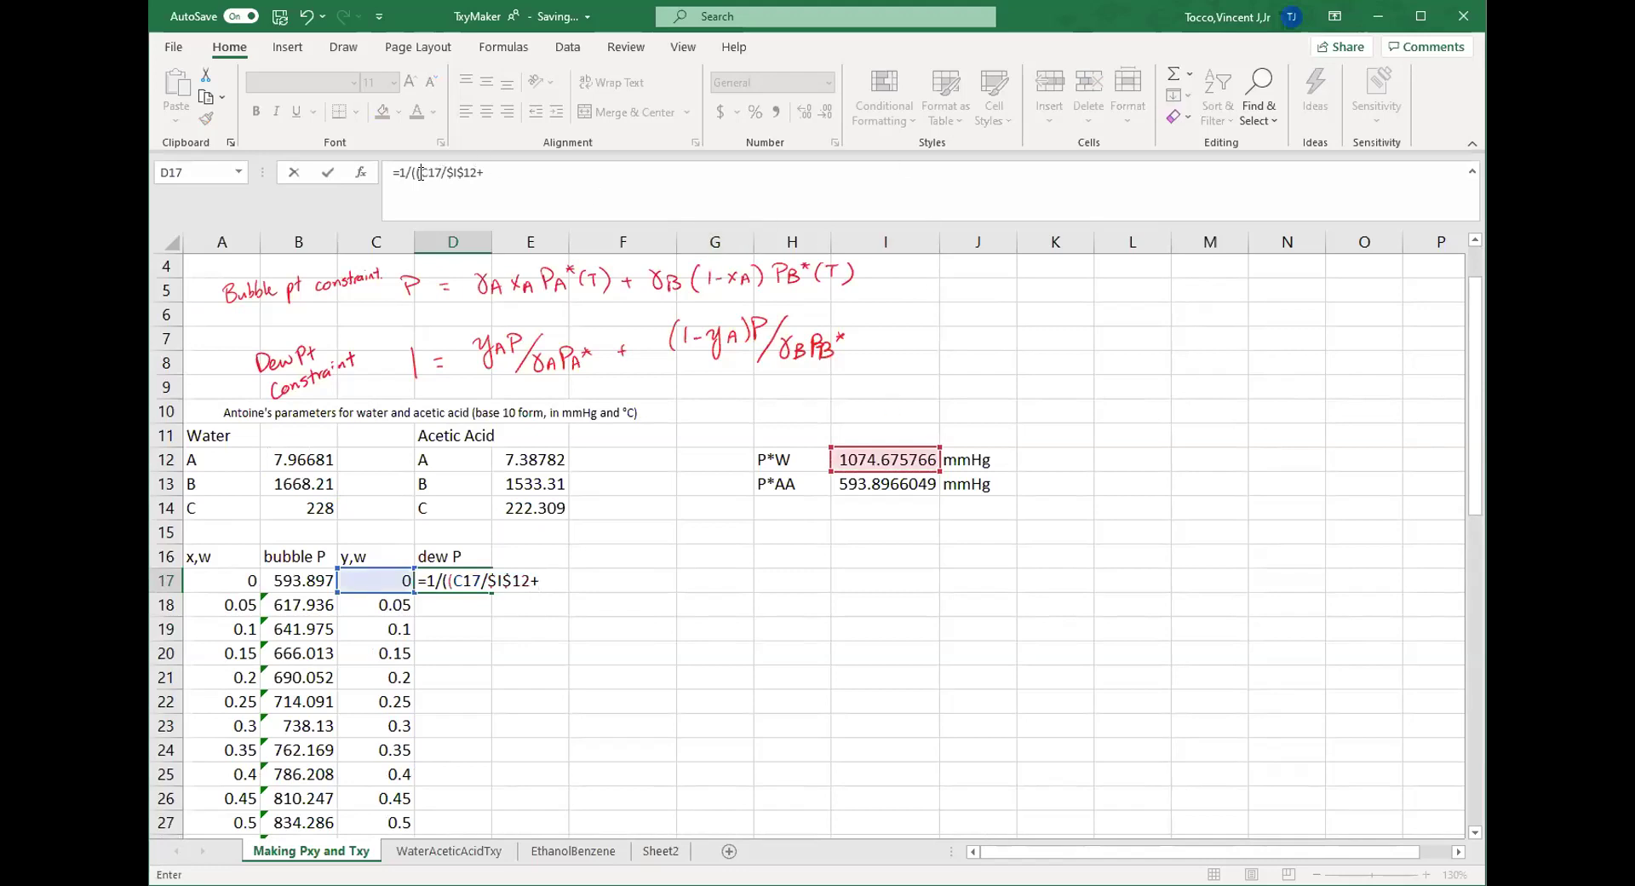
{"action": "key", "text": "BackSpace"}
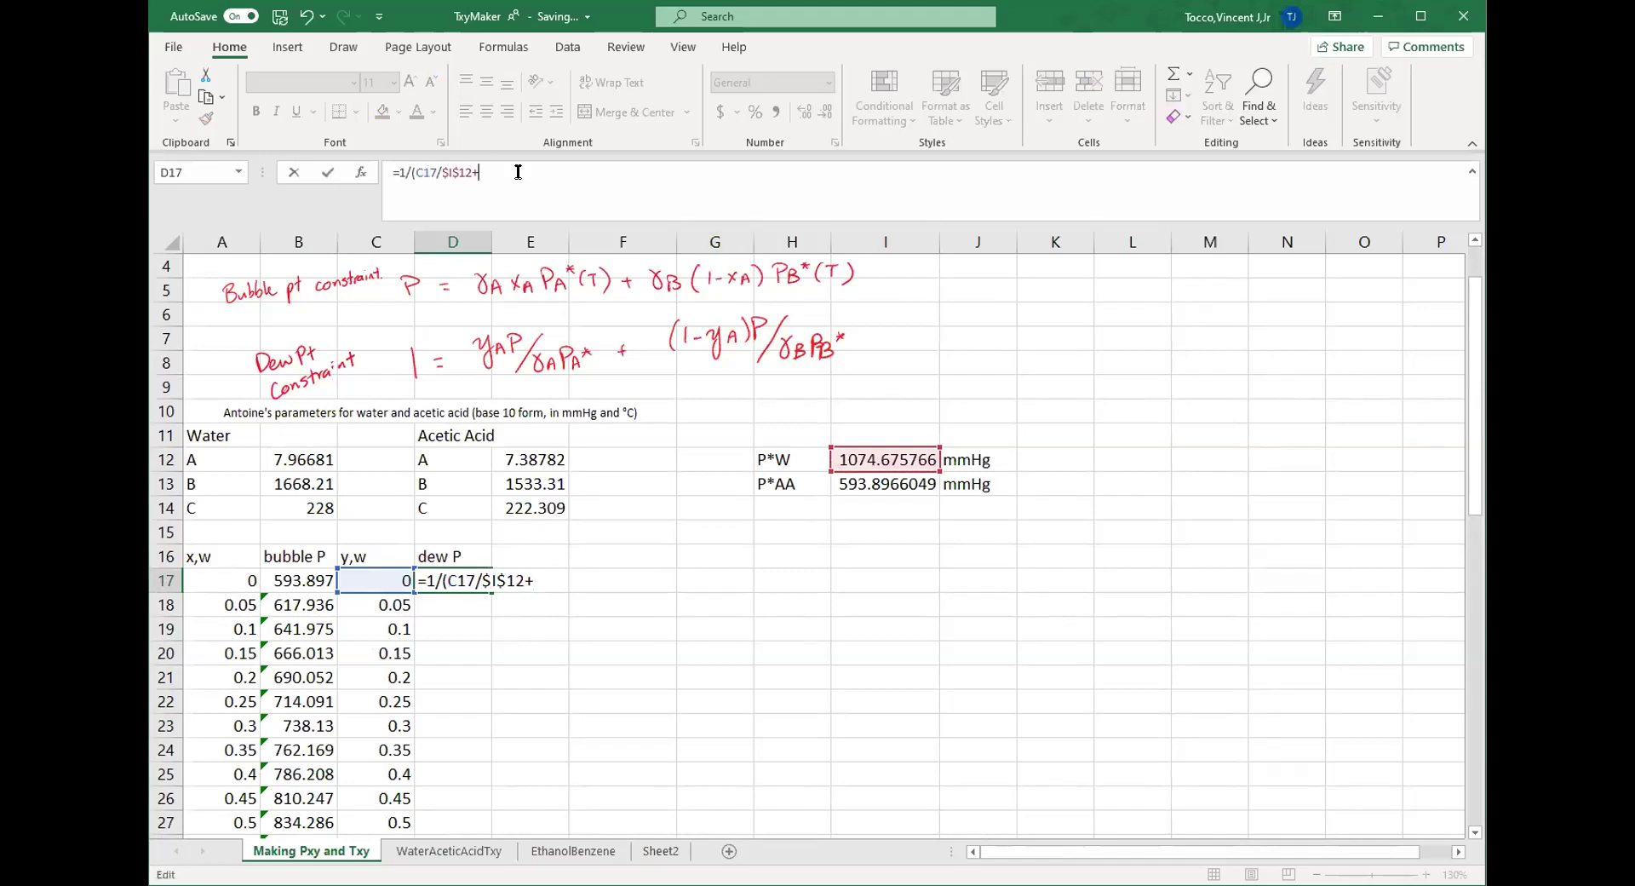
{"action": "type", "text": "(1-"}
{"action": "left_click", "coordinate": [374, 580]}
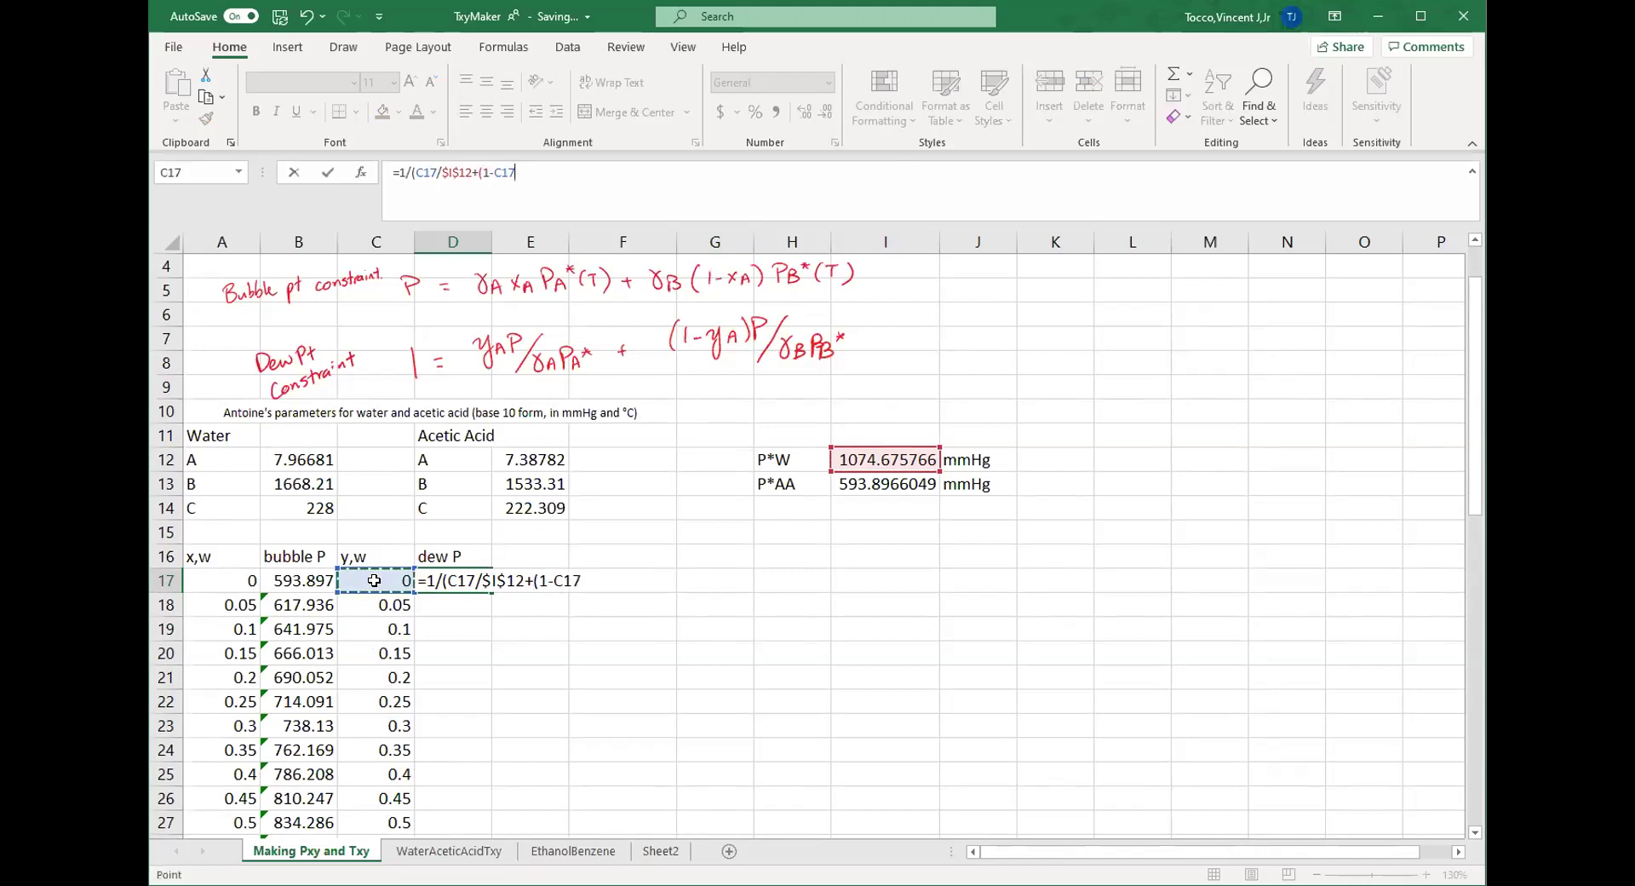
{"action": "type", "text": ")/"}
{"action": "left_click", "coordinate": [852, 486]}
{"action": "key", "text": "F4"}
{"action": "type", "text": ")"}
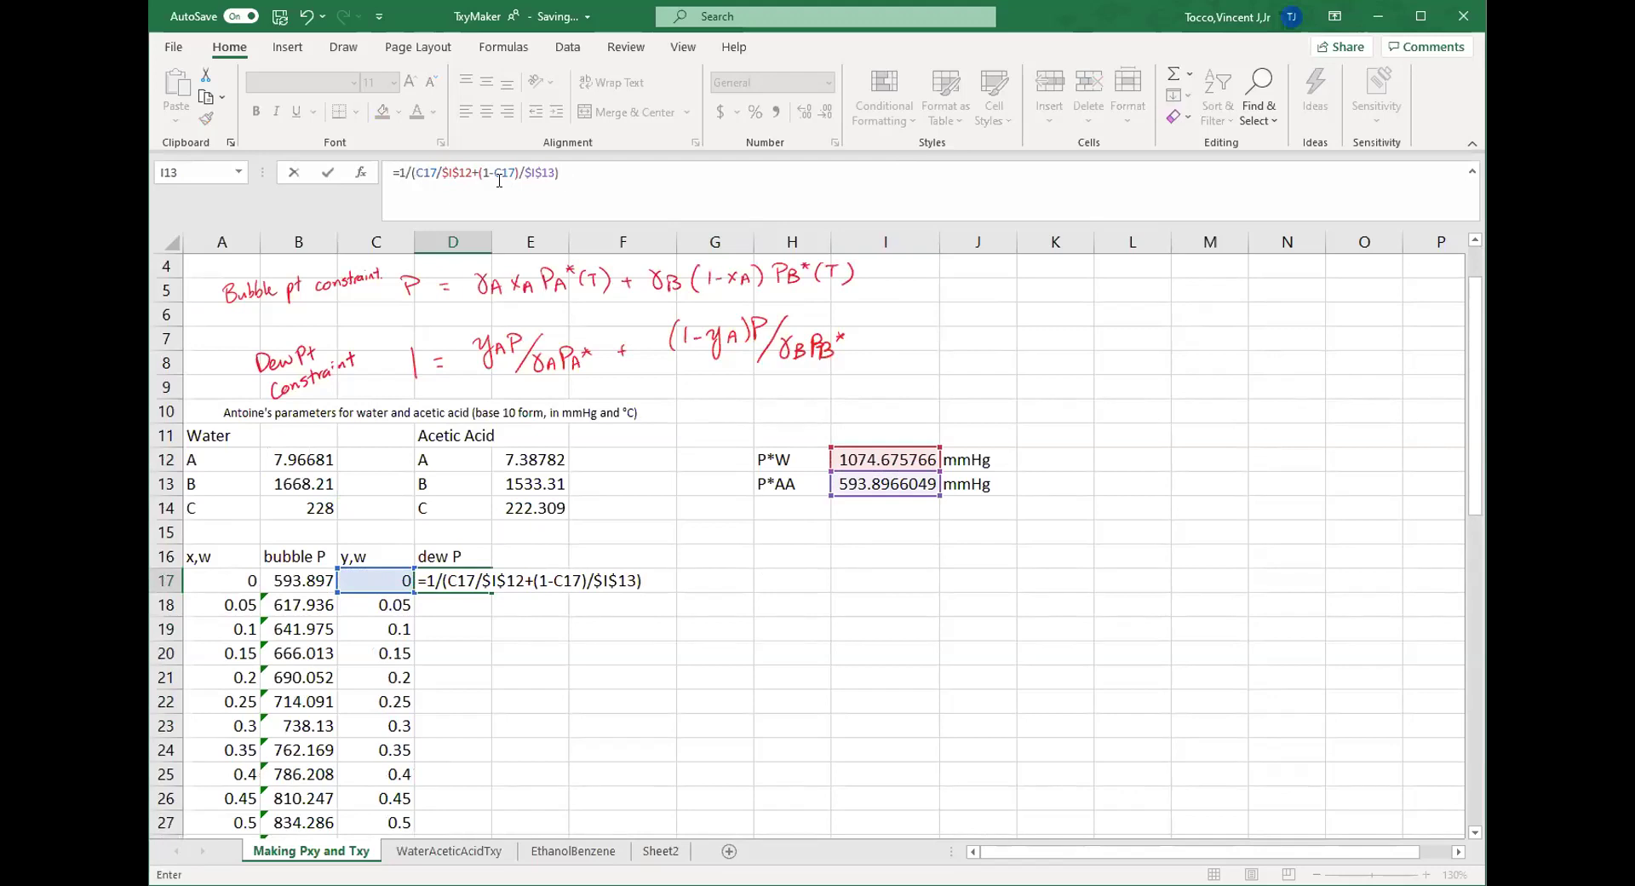
{"action": "key", "text": "Return"}
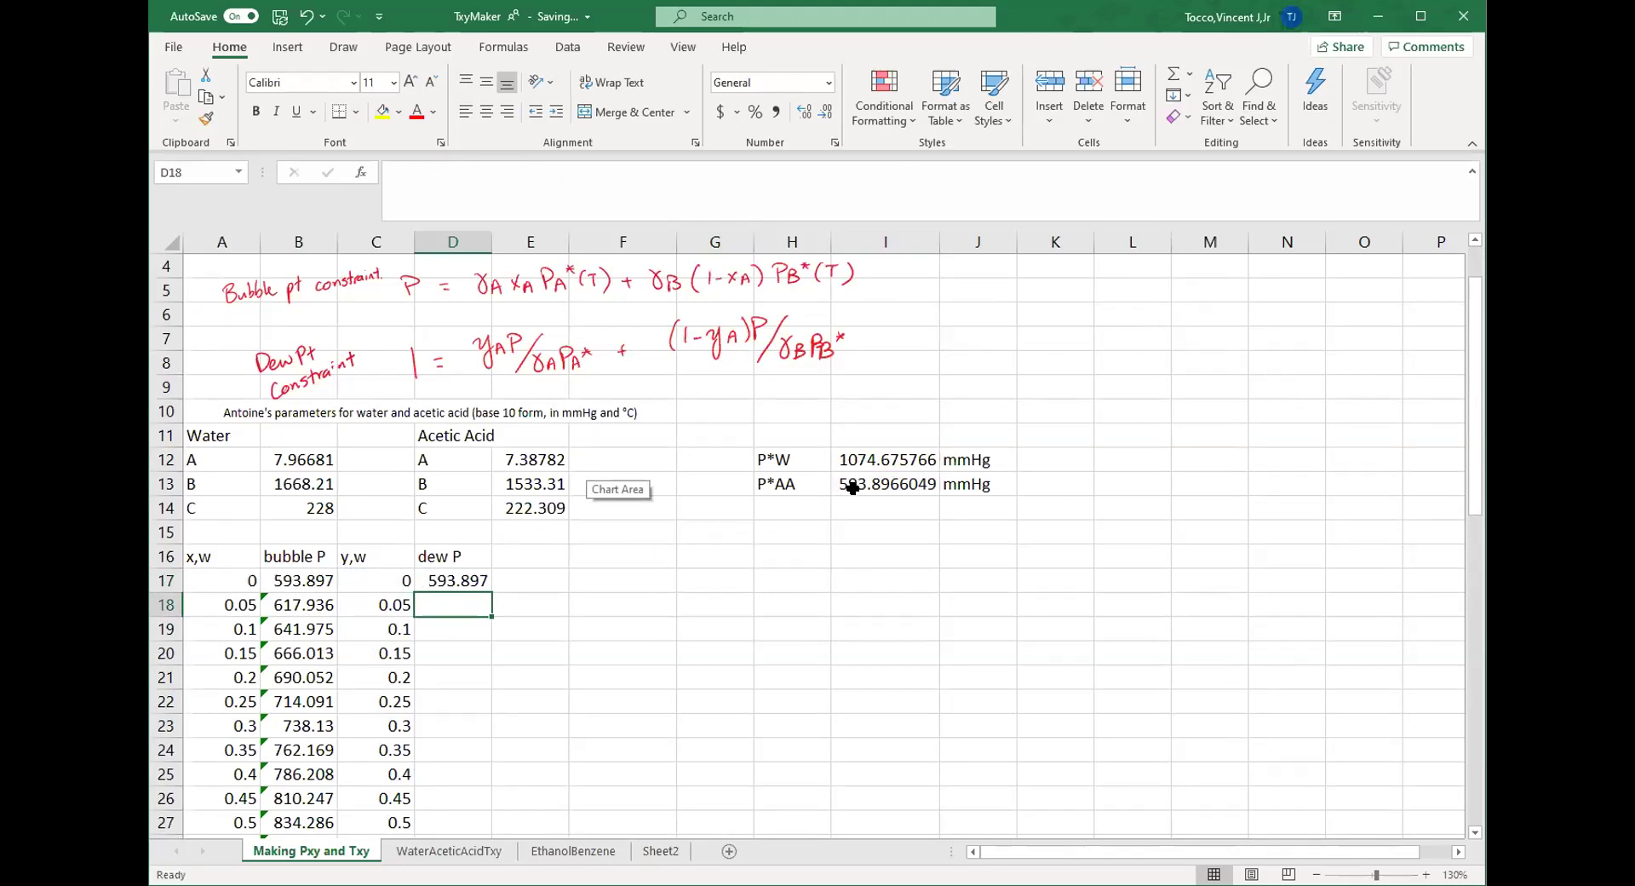
- Fill the dew pressure formula from D17 down alongside all the vapor mole fractions
{"action": "left_click", "coordinate": [484, 580]}
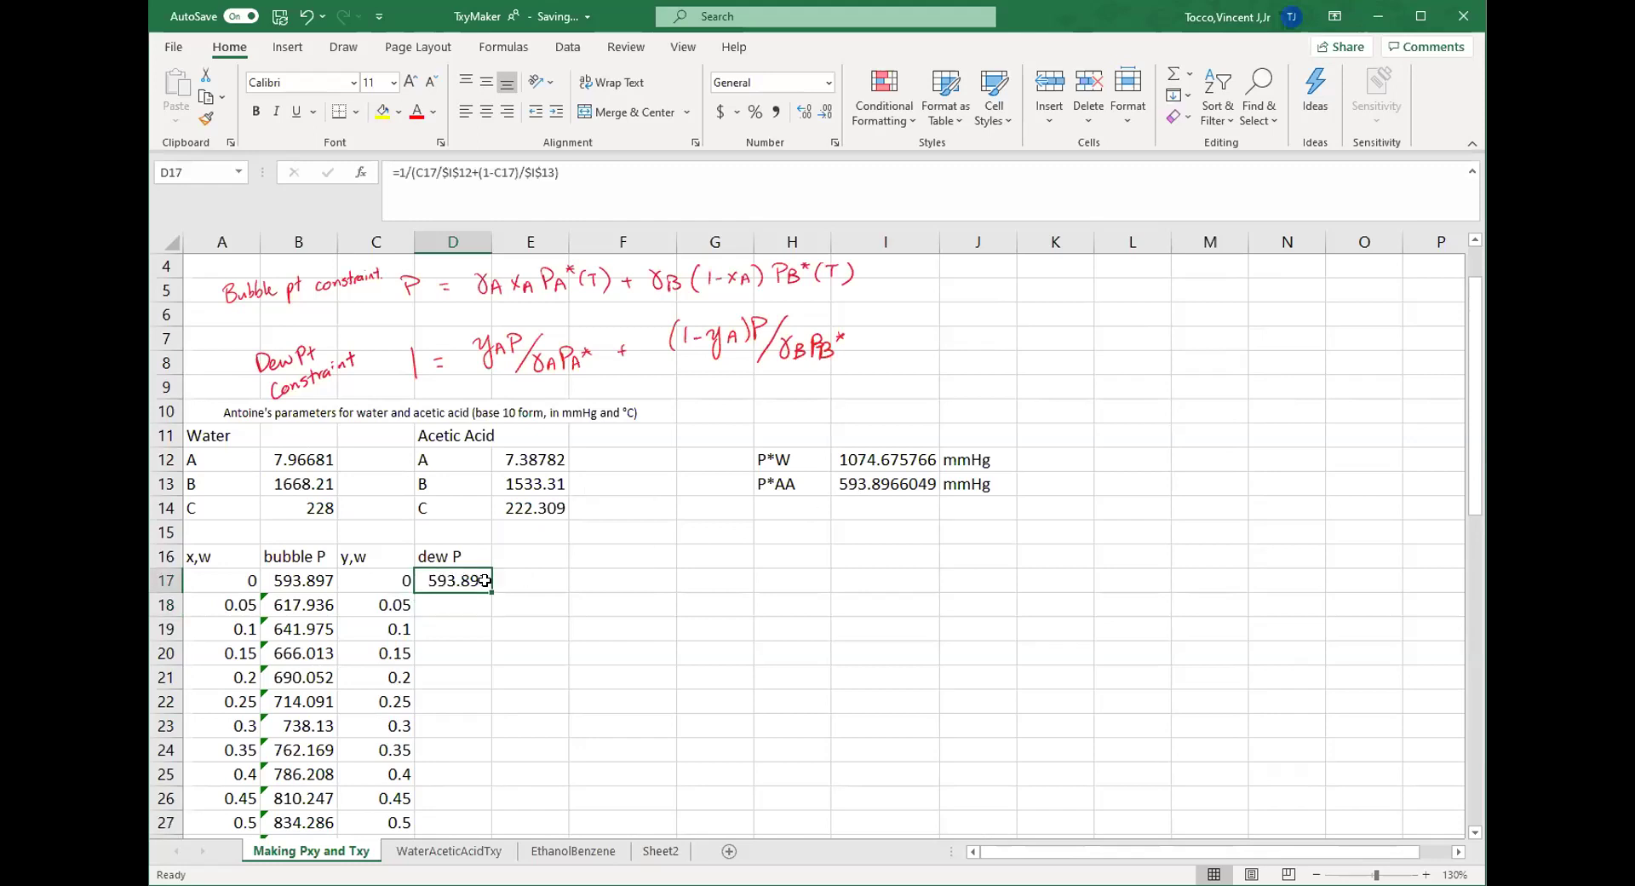
{"action": "double_click", "coordinate": [492, 591]}
{"action": "scroll", "coordinate": [283, 531], "scroll_direction": "down", "scroll_amount": 1}
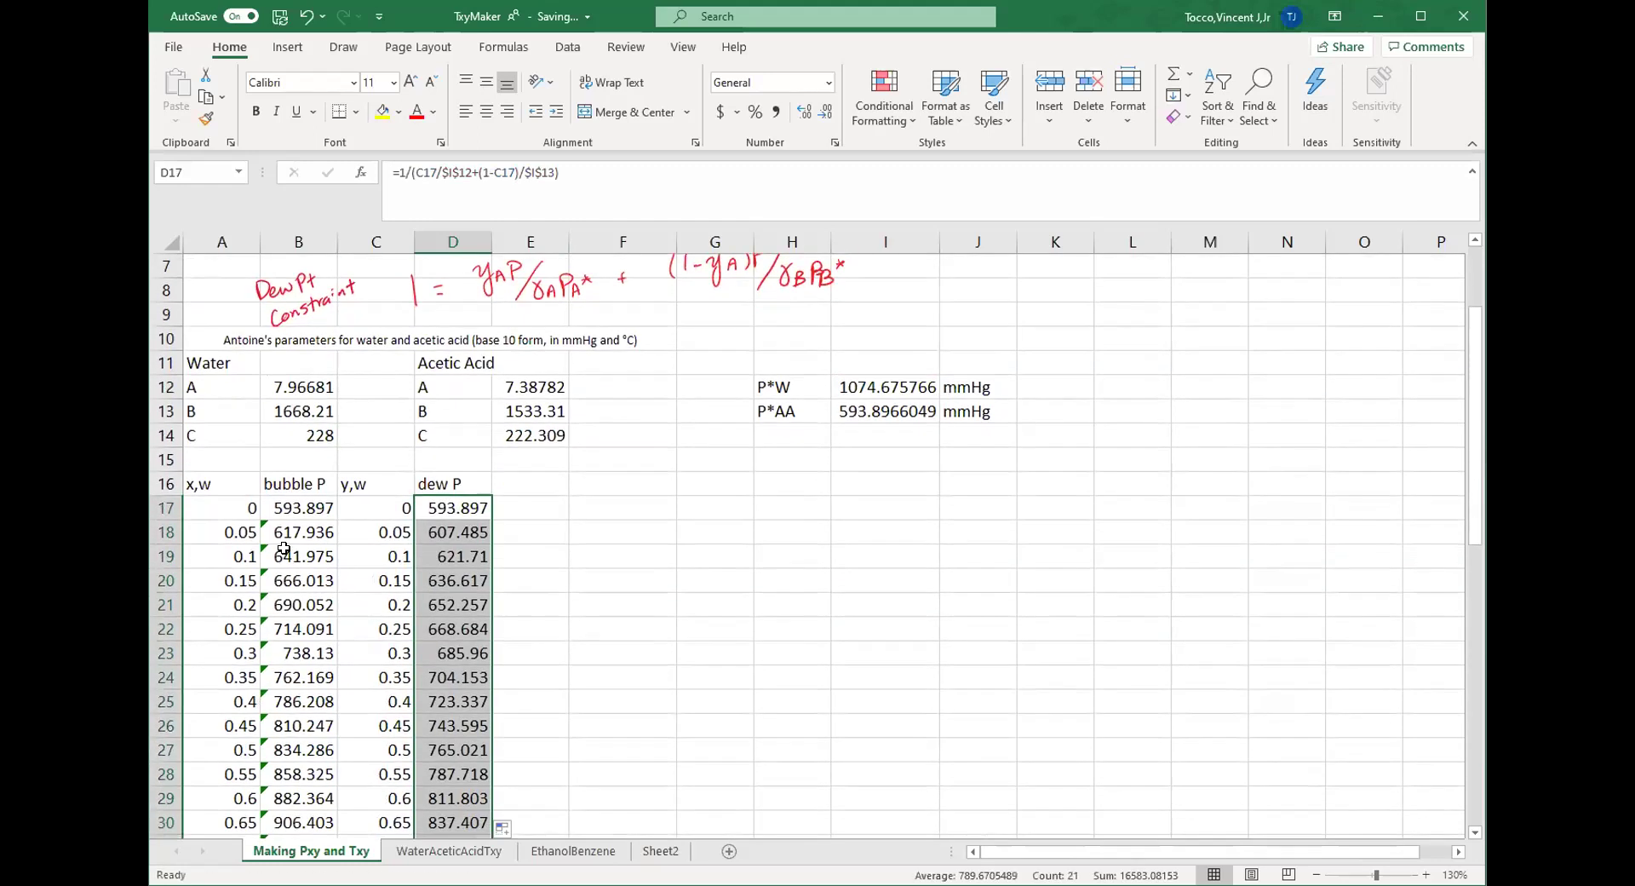
- Compare the bubble and dew pressures at water mole fractions 0.05 and 1, and check the latter against water's vapor pressure
{"action": "left_click", "coordinate": [283, 532]}
{"action": "left_click", "coordinate": [467, 533]}
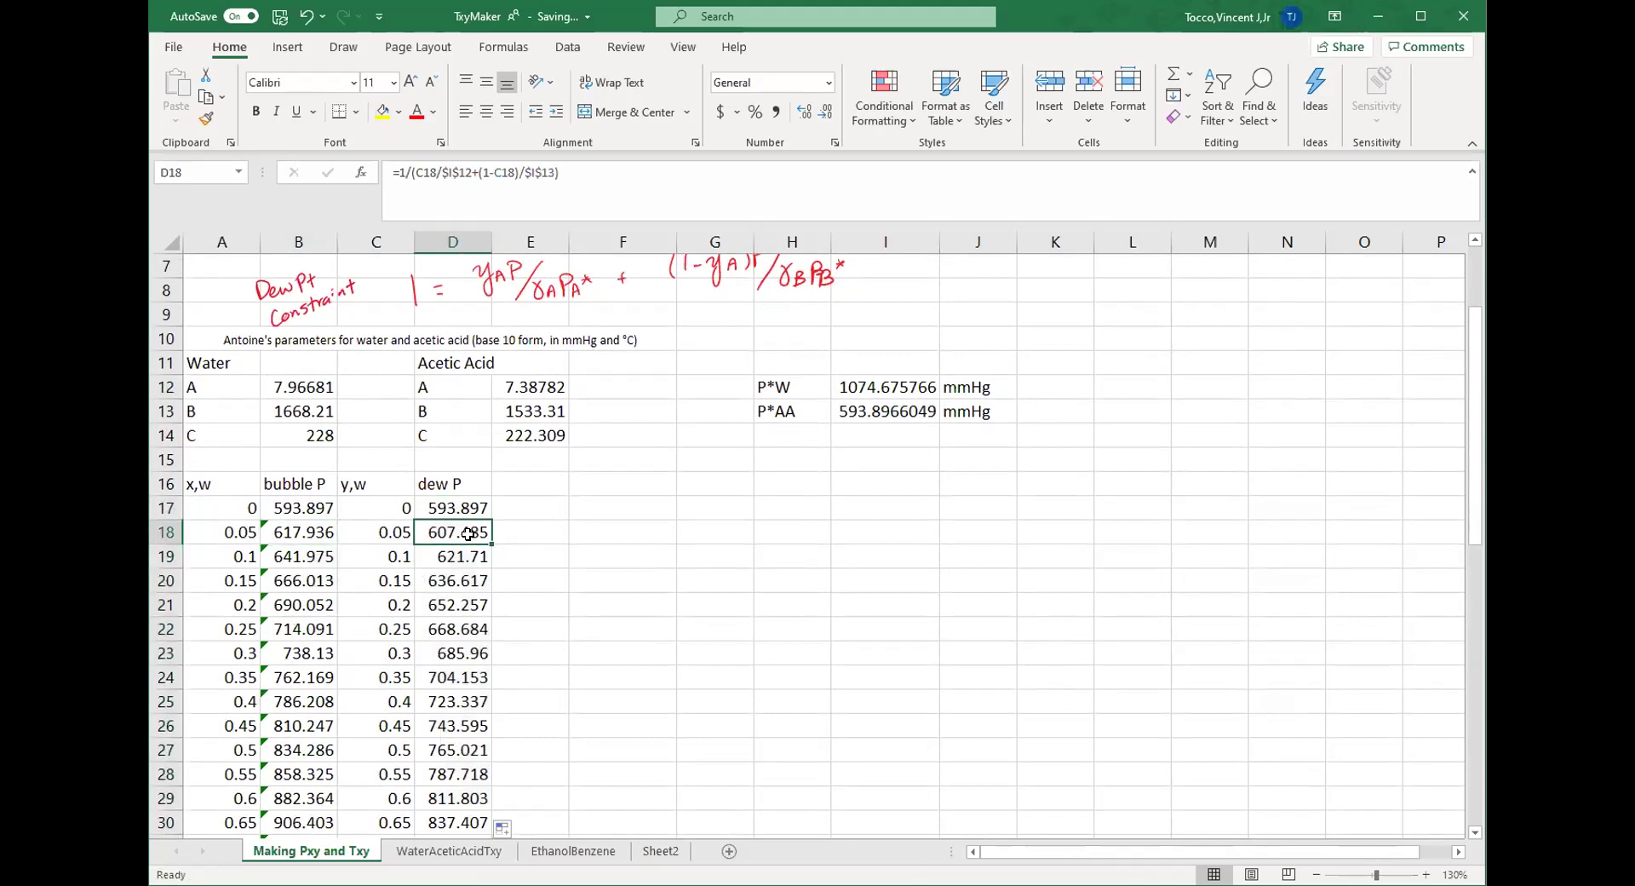
{"action": "scroll", "coordinate": [467, 533], "scroll_direction": "down", "scroll_amount": 4}
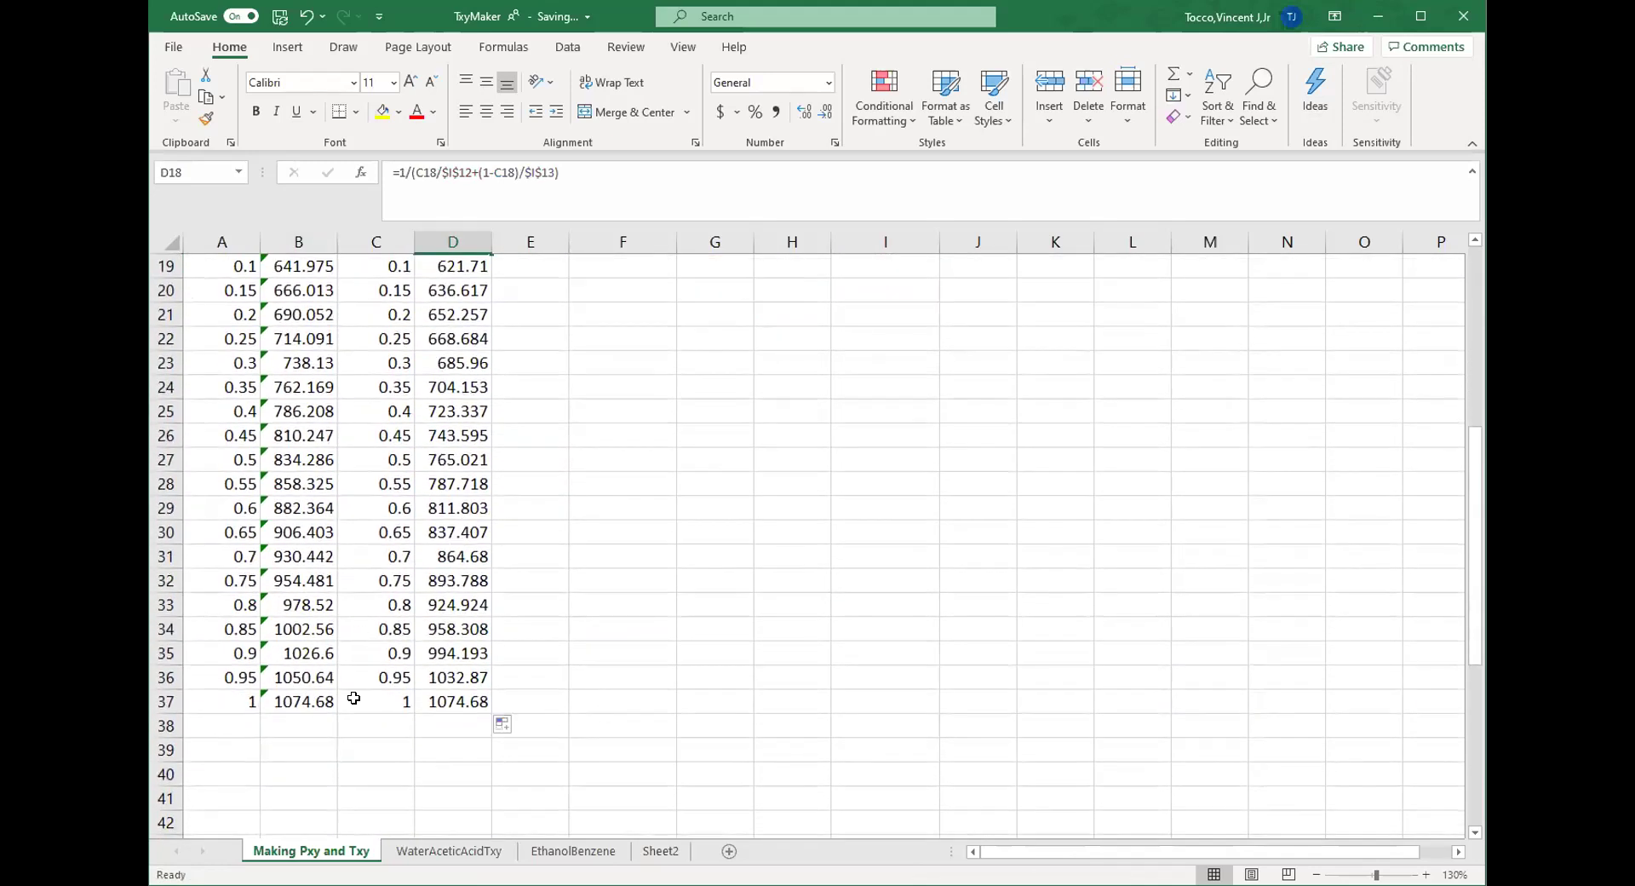
{"action": "scroll", "coordinate": [452, 700], "scroll_direction": "up", "scroll_amount": 1}
{"action": "left_click", "coordinate": [316, 767]}
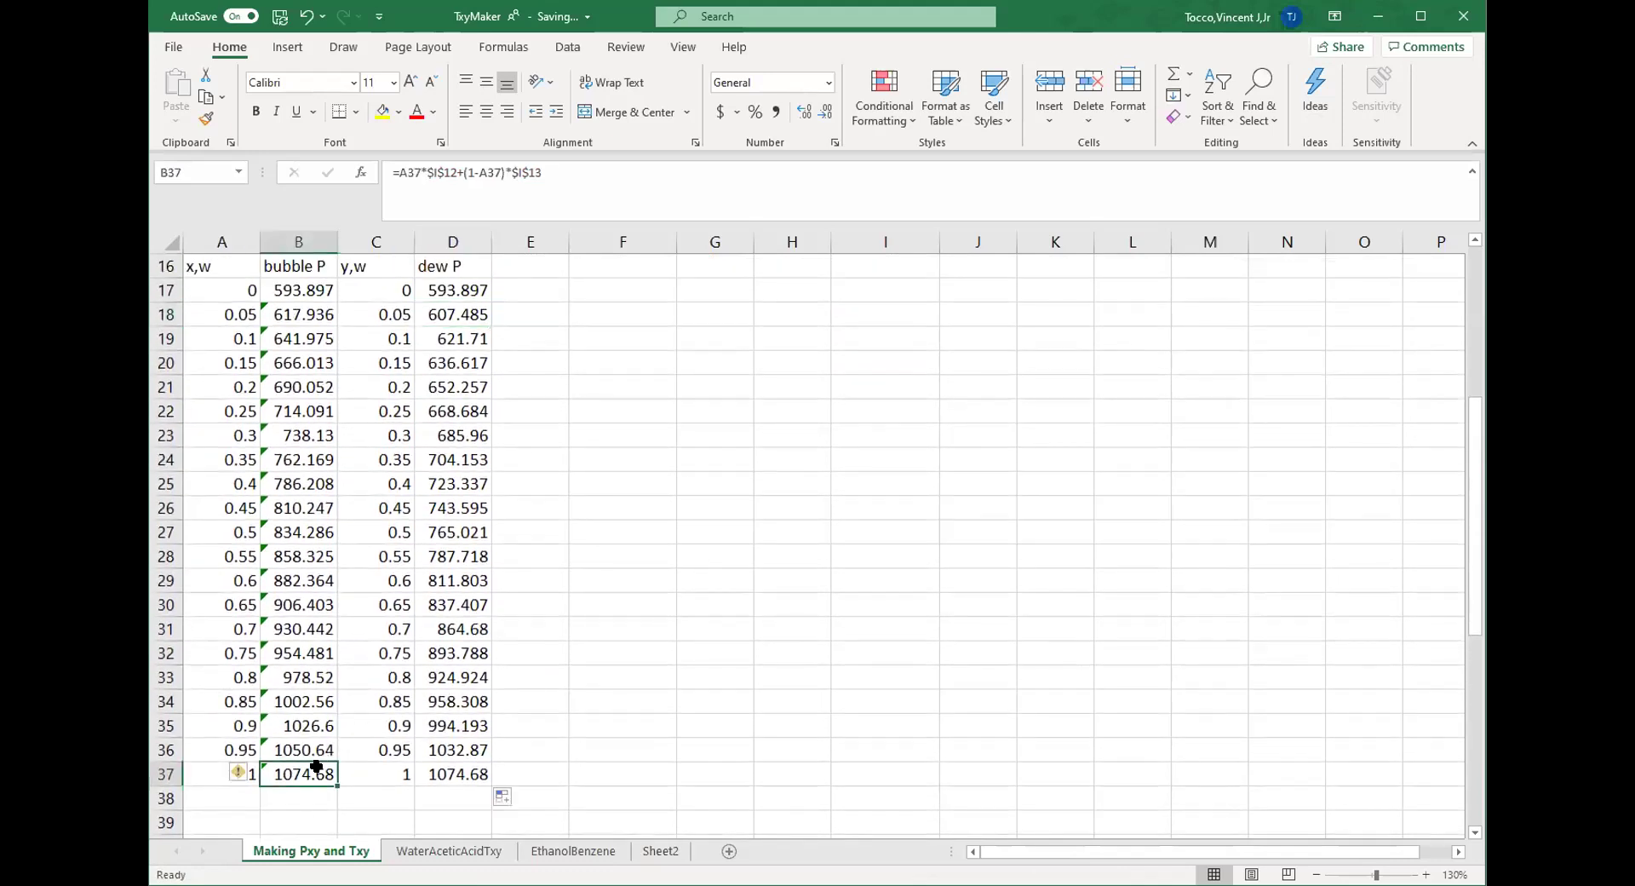
{"action": "scroll", "coordinate": [603, 606], "scroll_direction": "up", "scroll_amount": 2}
{"action": "left_click", "coordinate": [844, 322]}
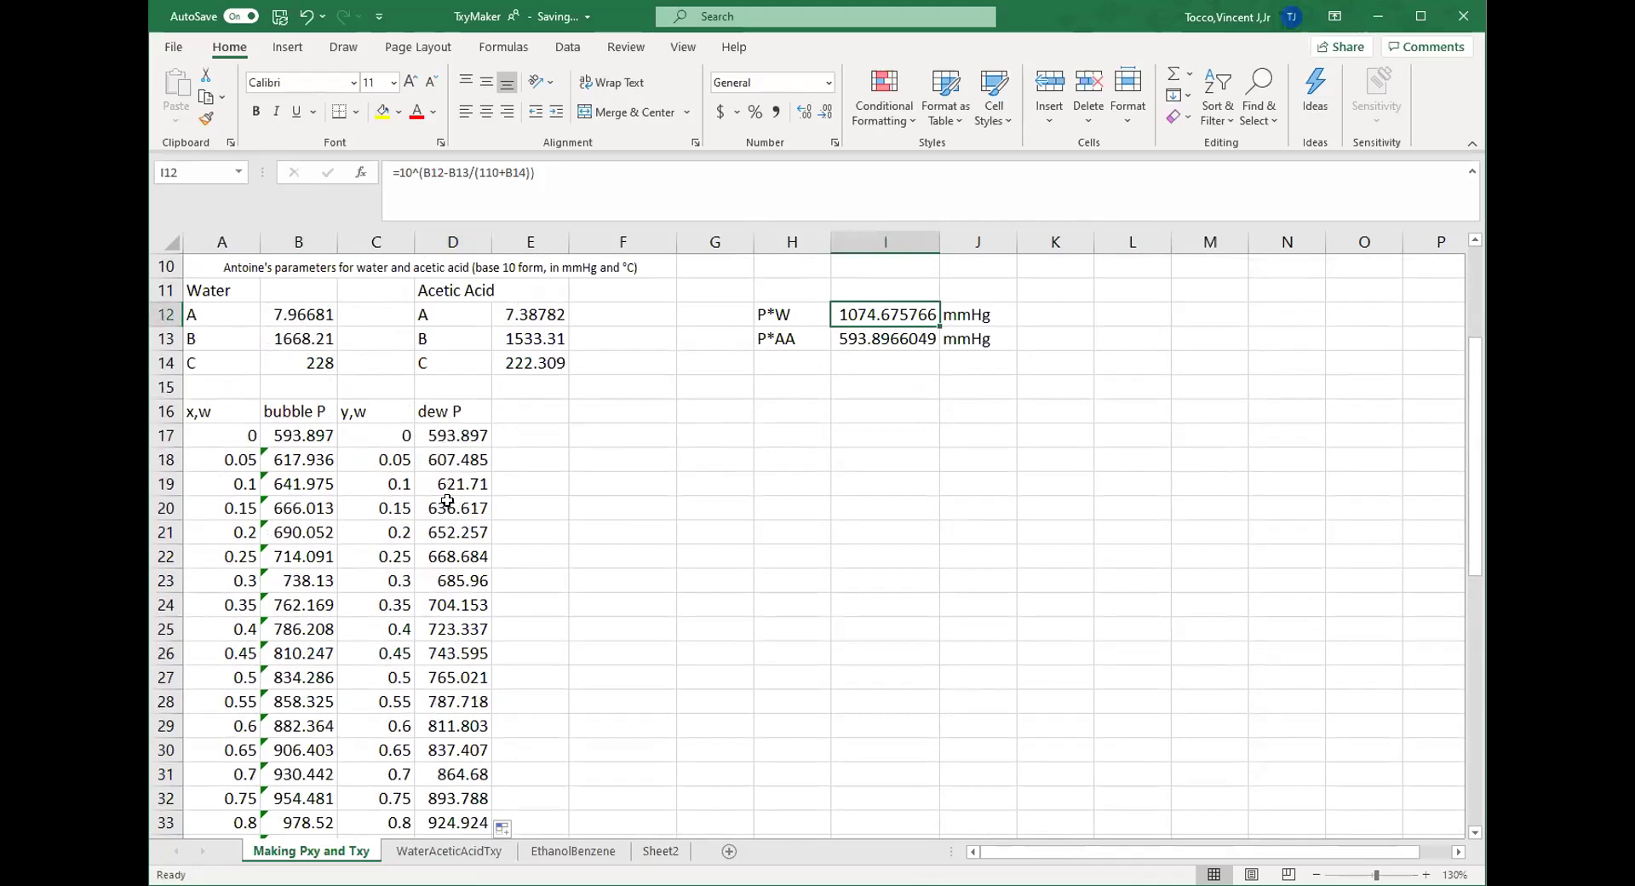
- Plot the bubble pressures against x,w (A17:B37) as a scatter chart with smooth lines and place it beside the data columns
{"action": "left_click_drag", "start_coordinate": [212, 431], "coordinate": [311, 795]}
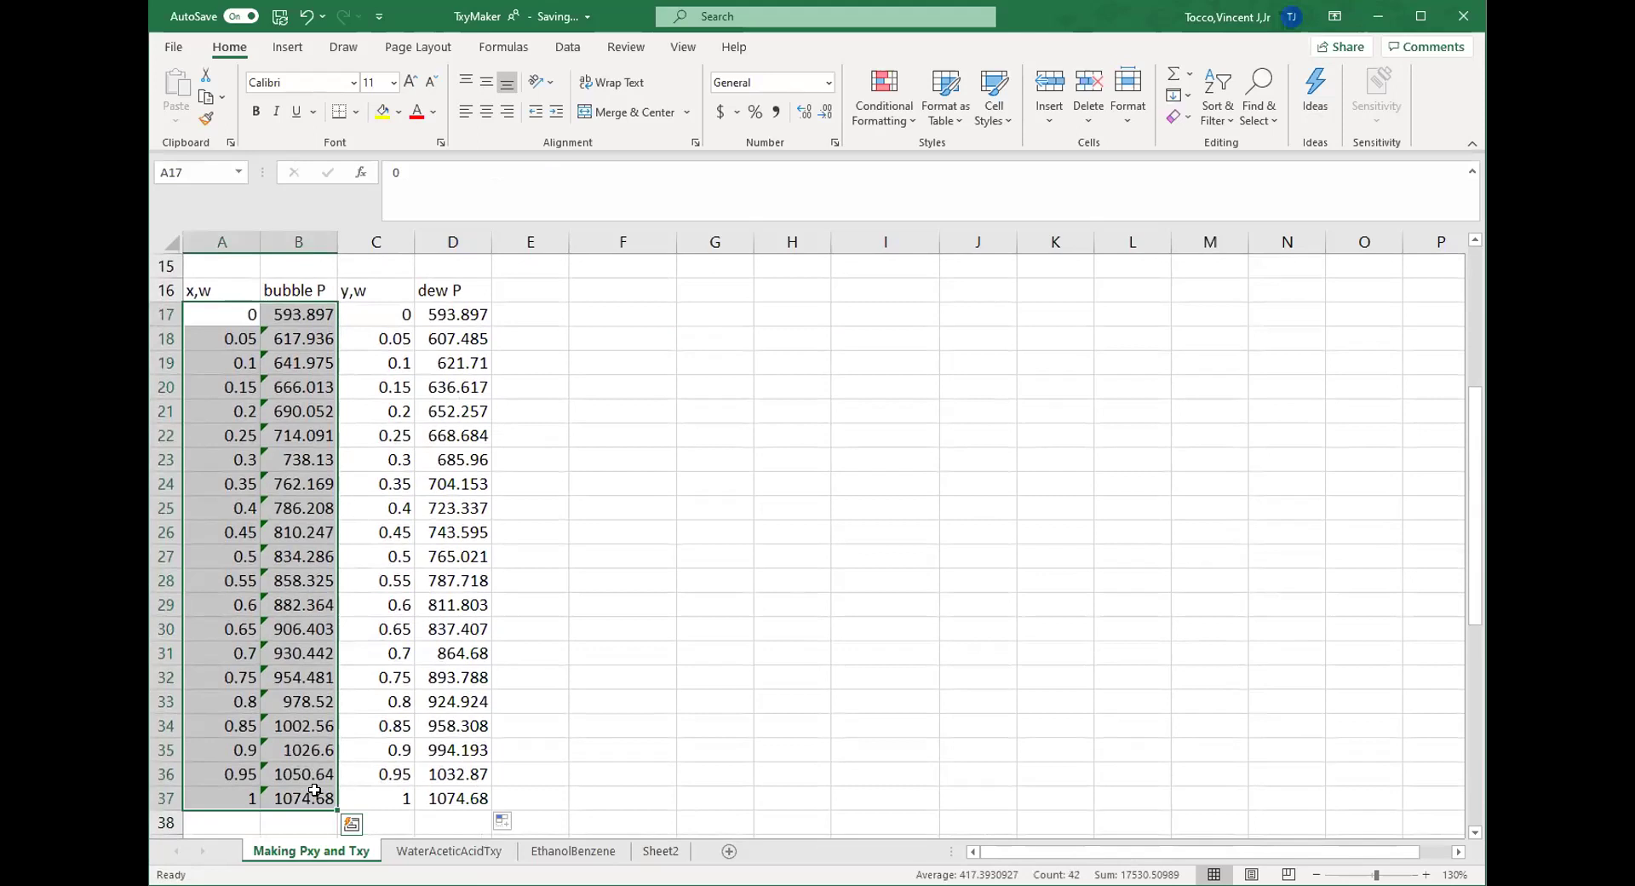
{"action": "scroll", "coordinate": [298, 613], "scroll_direction": "up", "scroll_amount": 3}
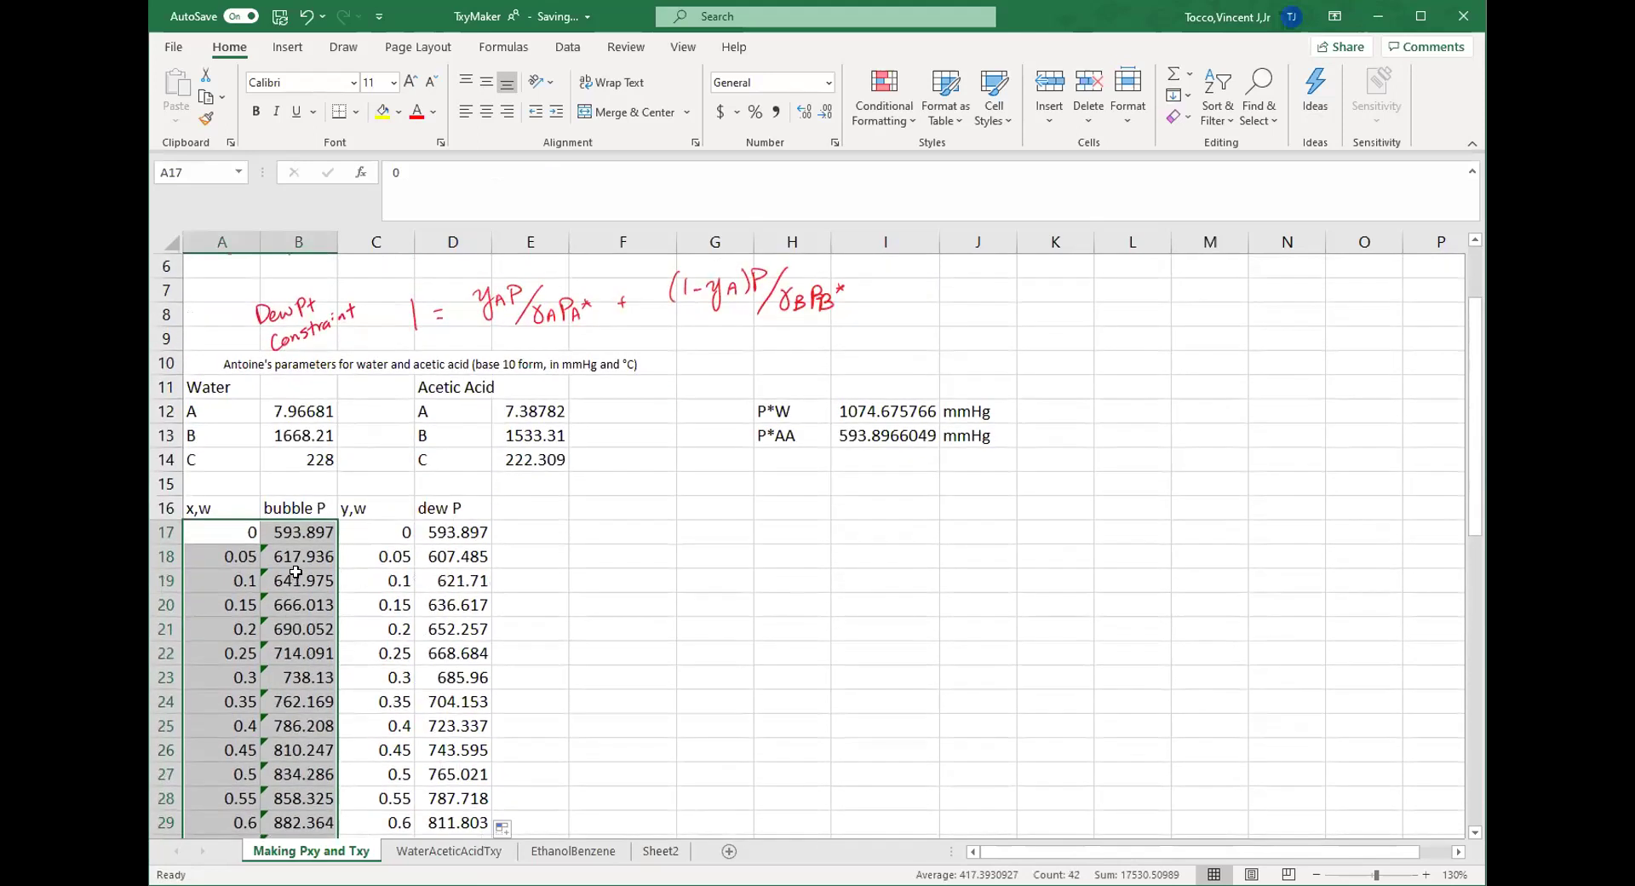
{"action": "left_click", "coordinate": [284, 47]}
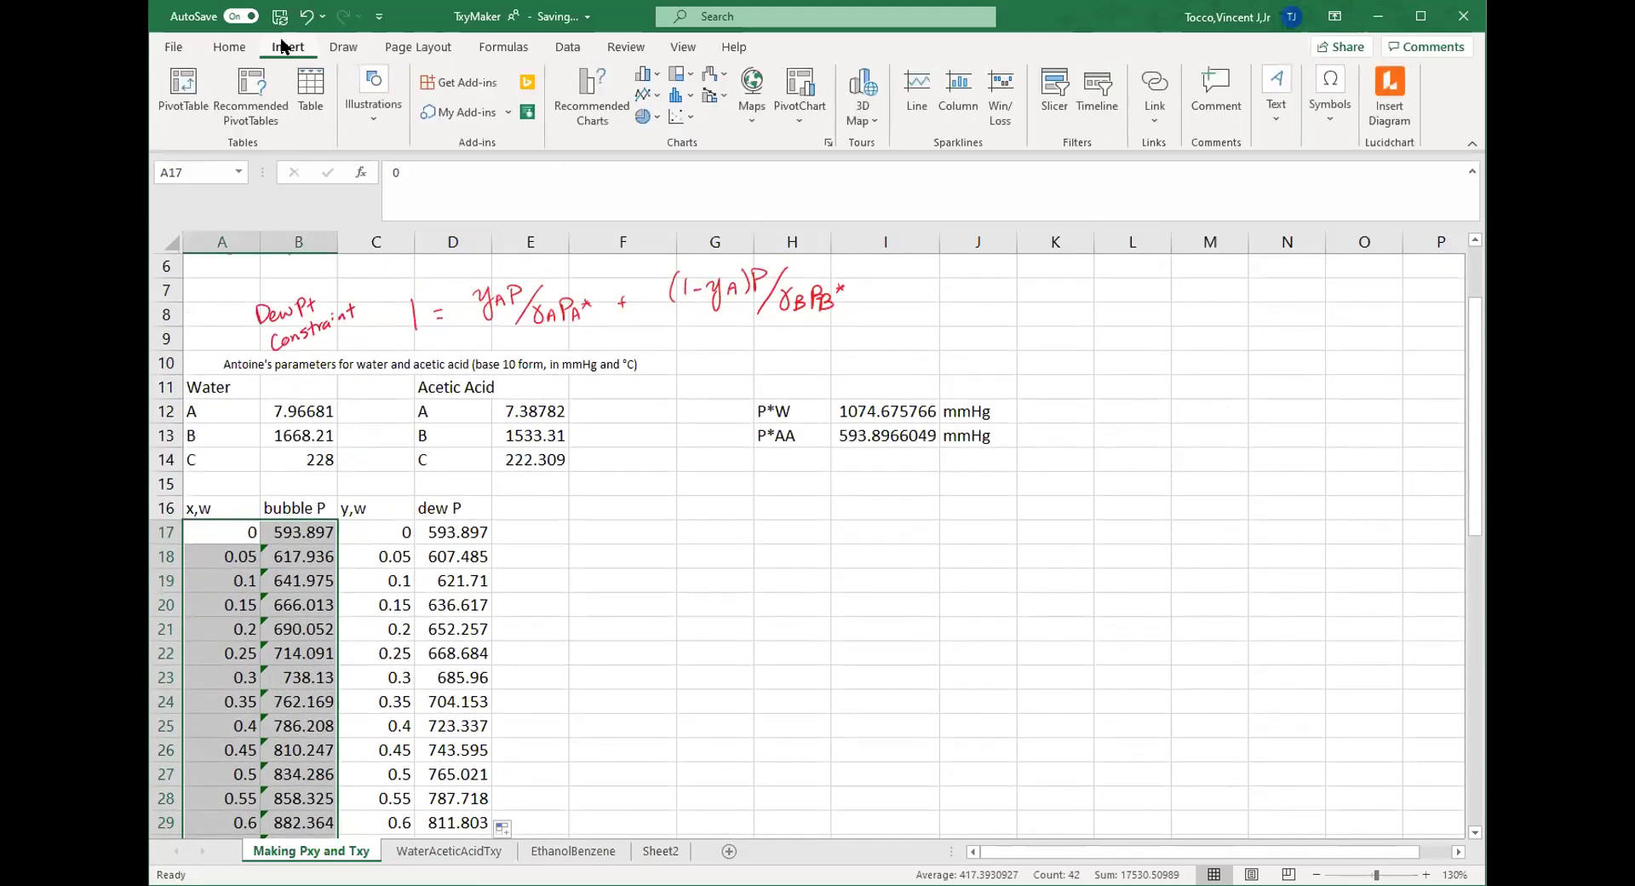
{"action": "left_click", "coordinate": [676, 124]}
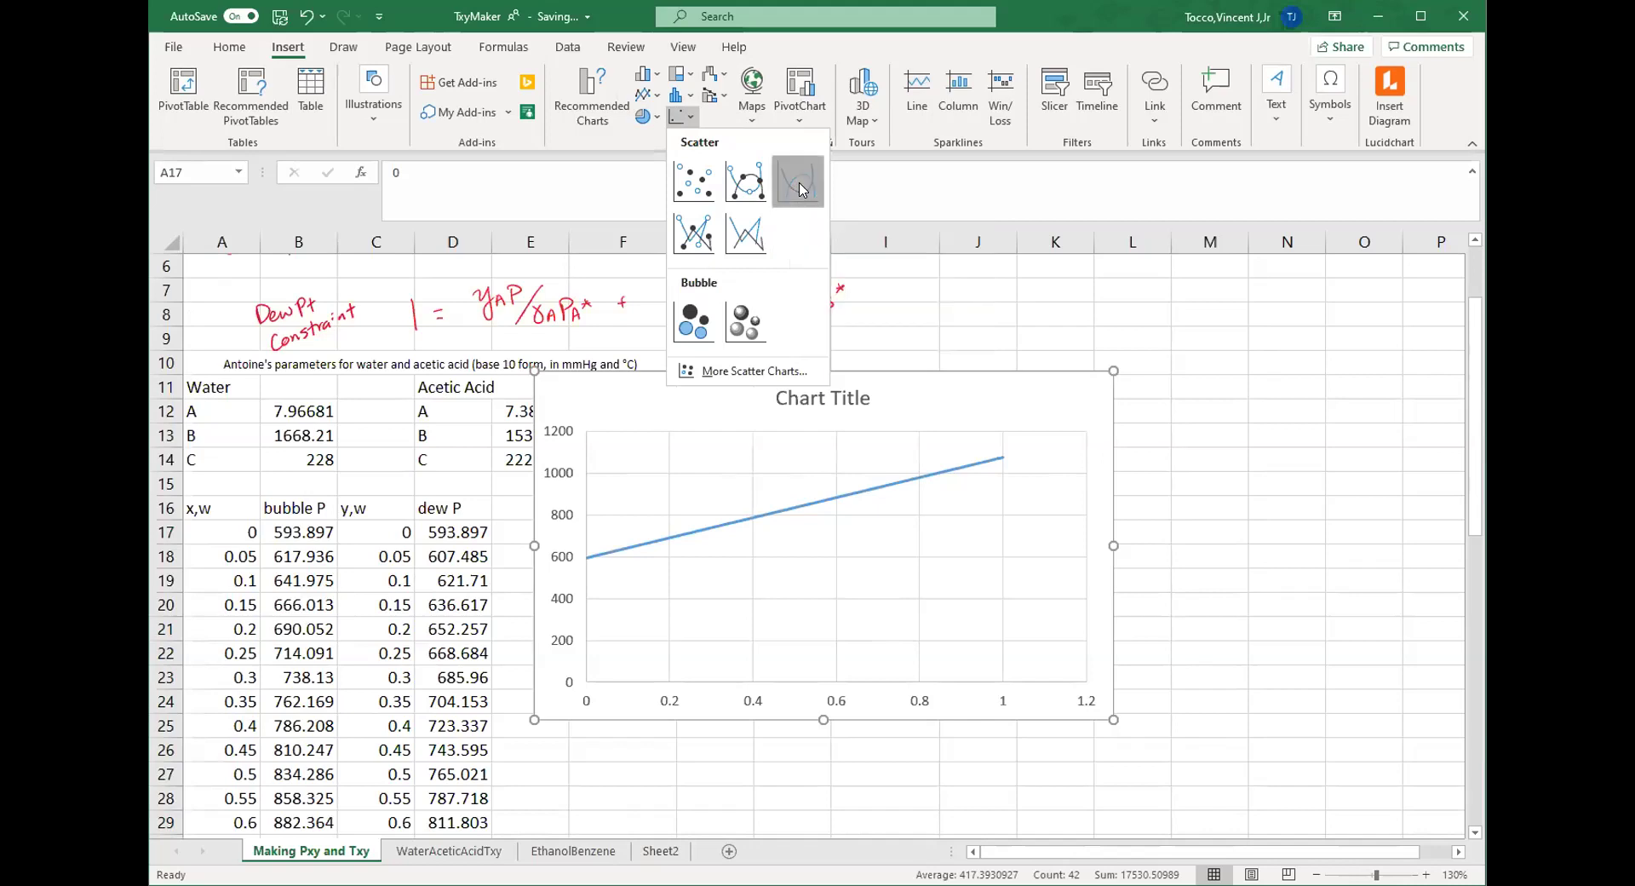
{"action": "left_click", "coordinate": [799, 187]}
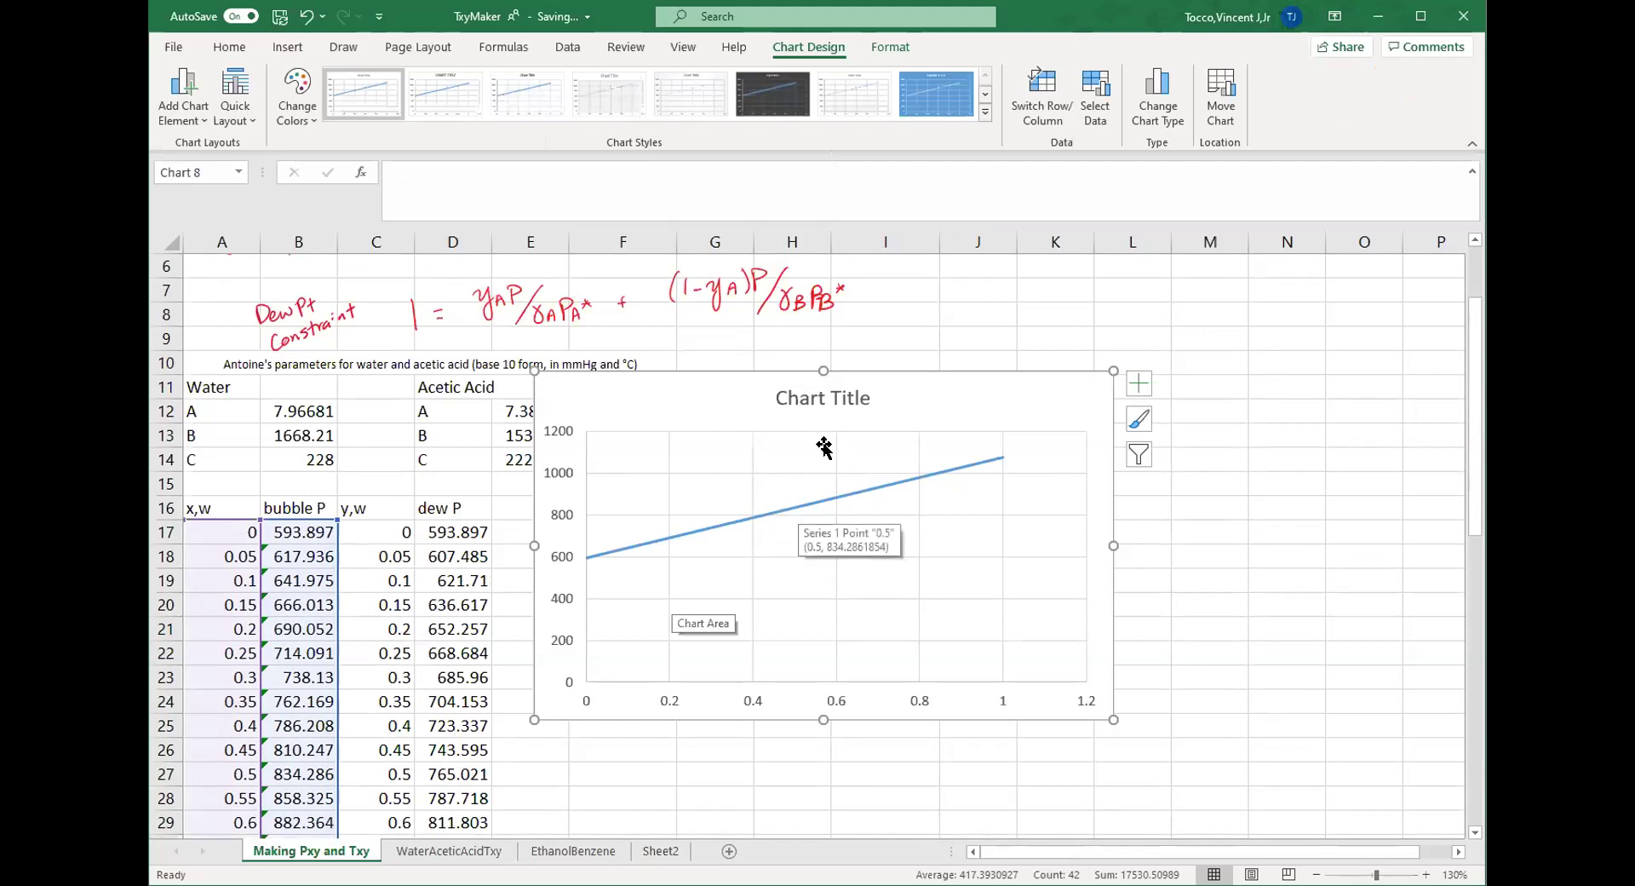
{"action": "left_click_drag", "start_coordinate": [883, 373], "coordinate": [914, 511]}
{"action": "scroll", "coordinate": [914, 511], "scroll_direction": "down", "scroll_amount": 2}
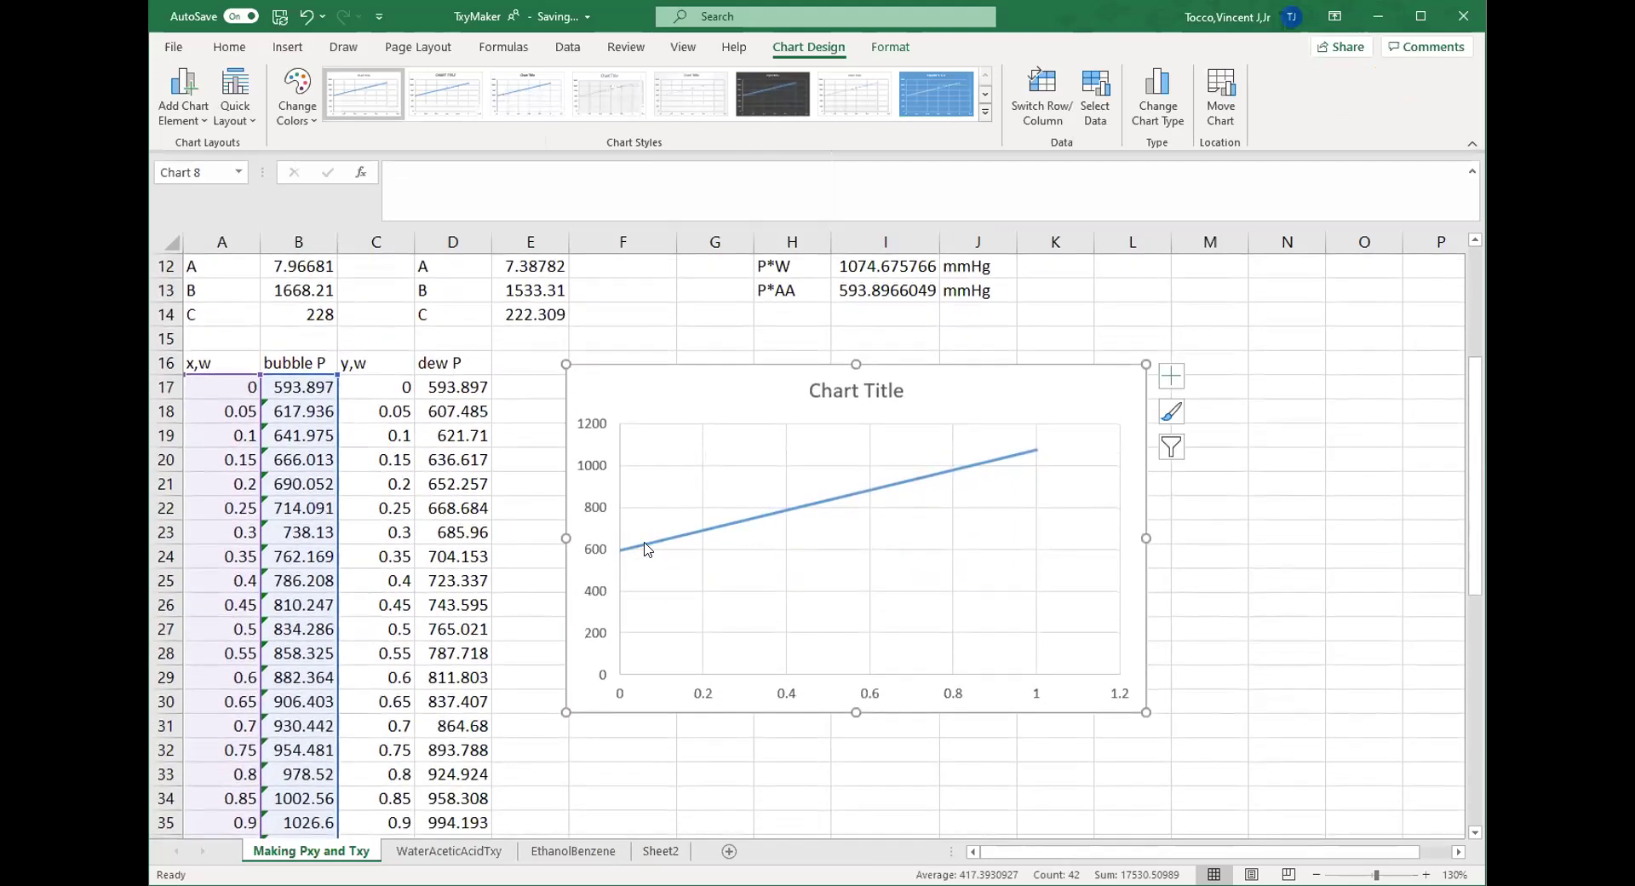
- Name the chart's existing data series "Bubble Point"
{"action": "mouse_move", "coordinate": [791, 522]}
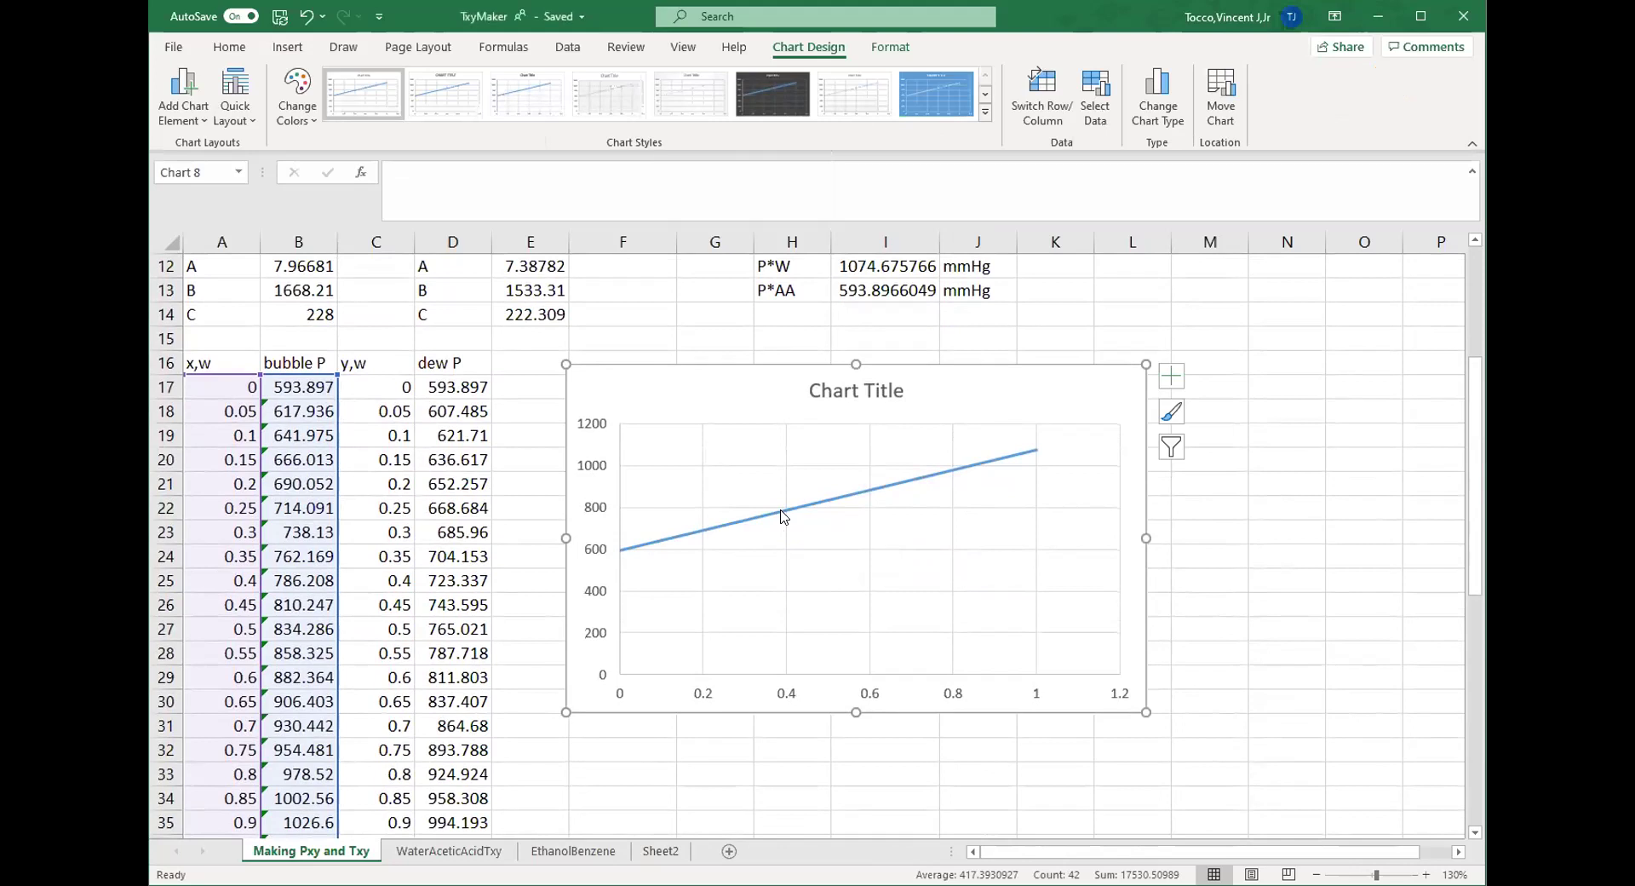
{"action": "right_click", "coordinate": [782, 515]}
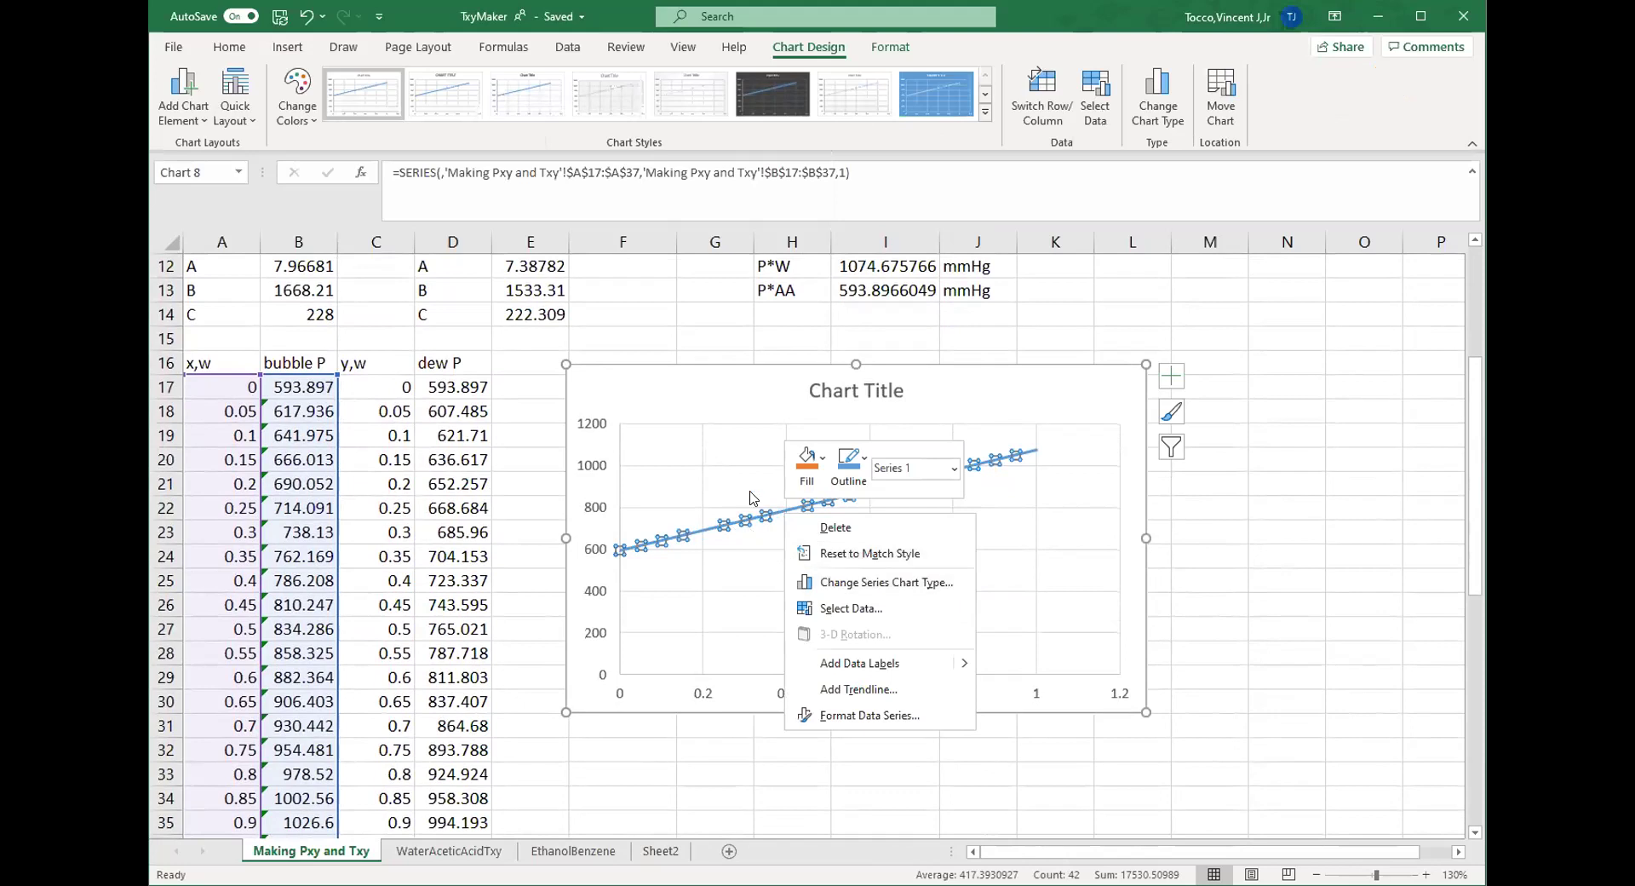
{"action": "right_click", "coordinate": [750, 393]}
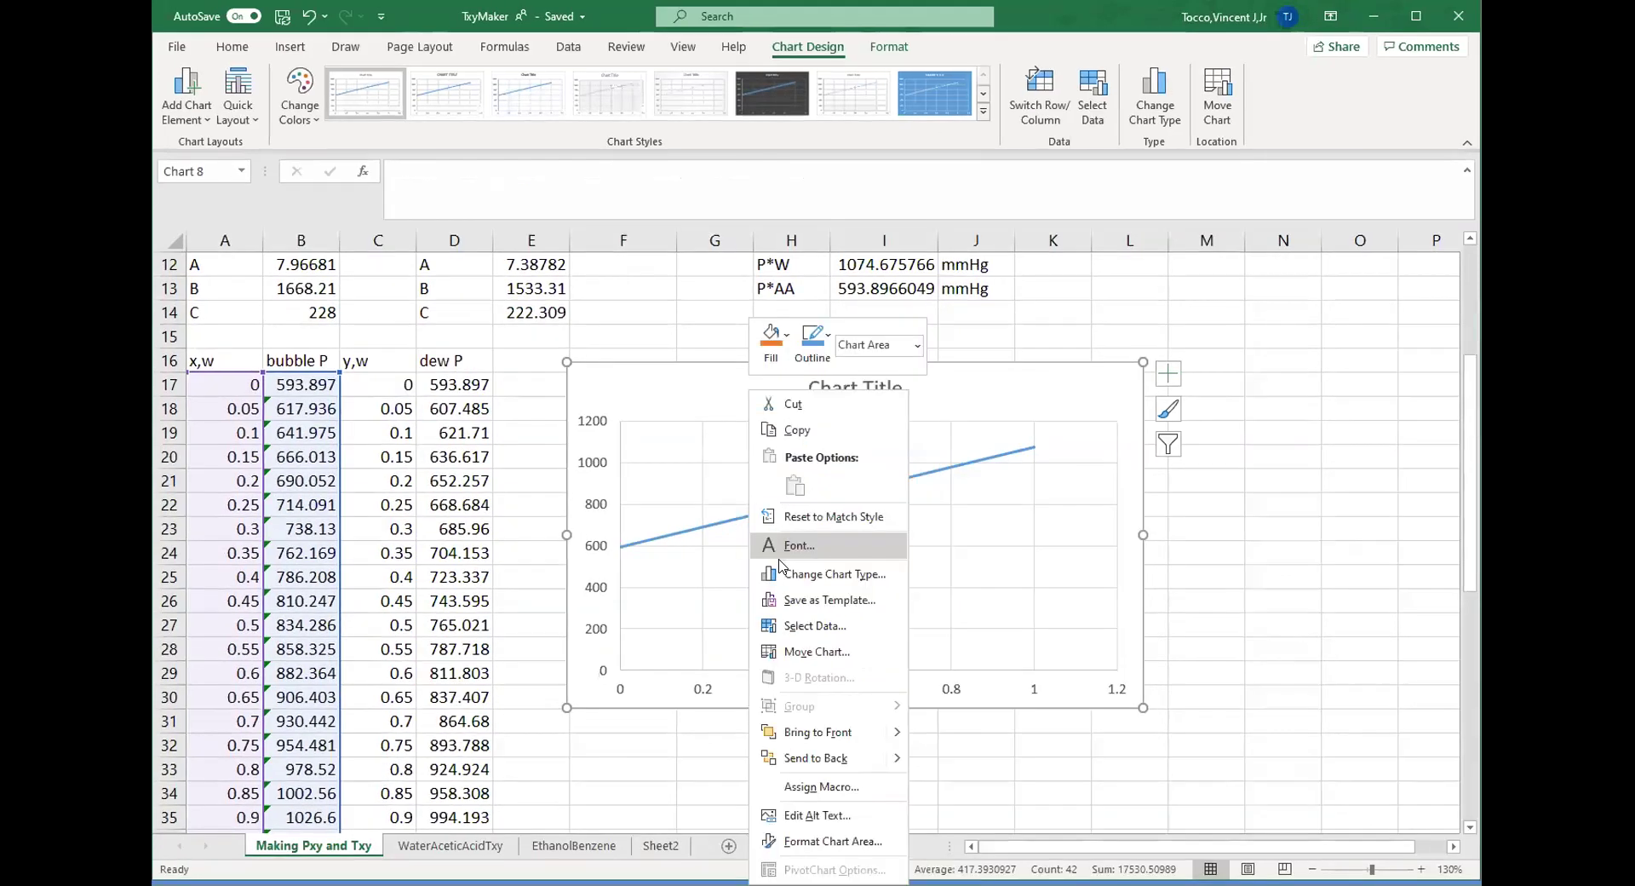
{"action": "left_click", "coordinate": [816, 626]}
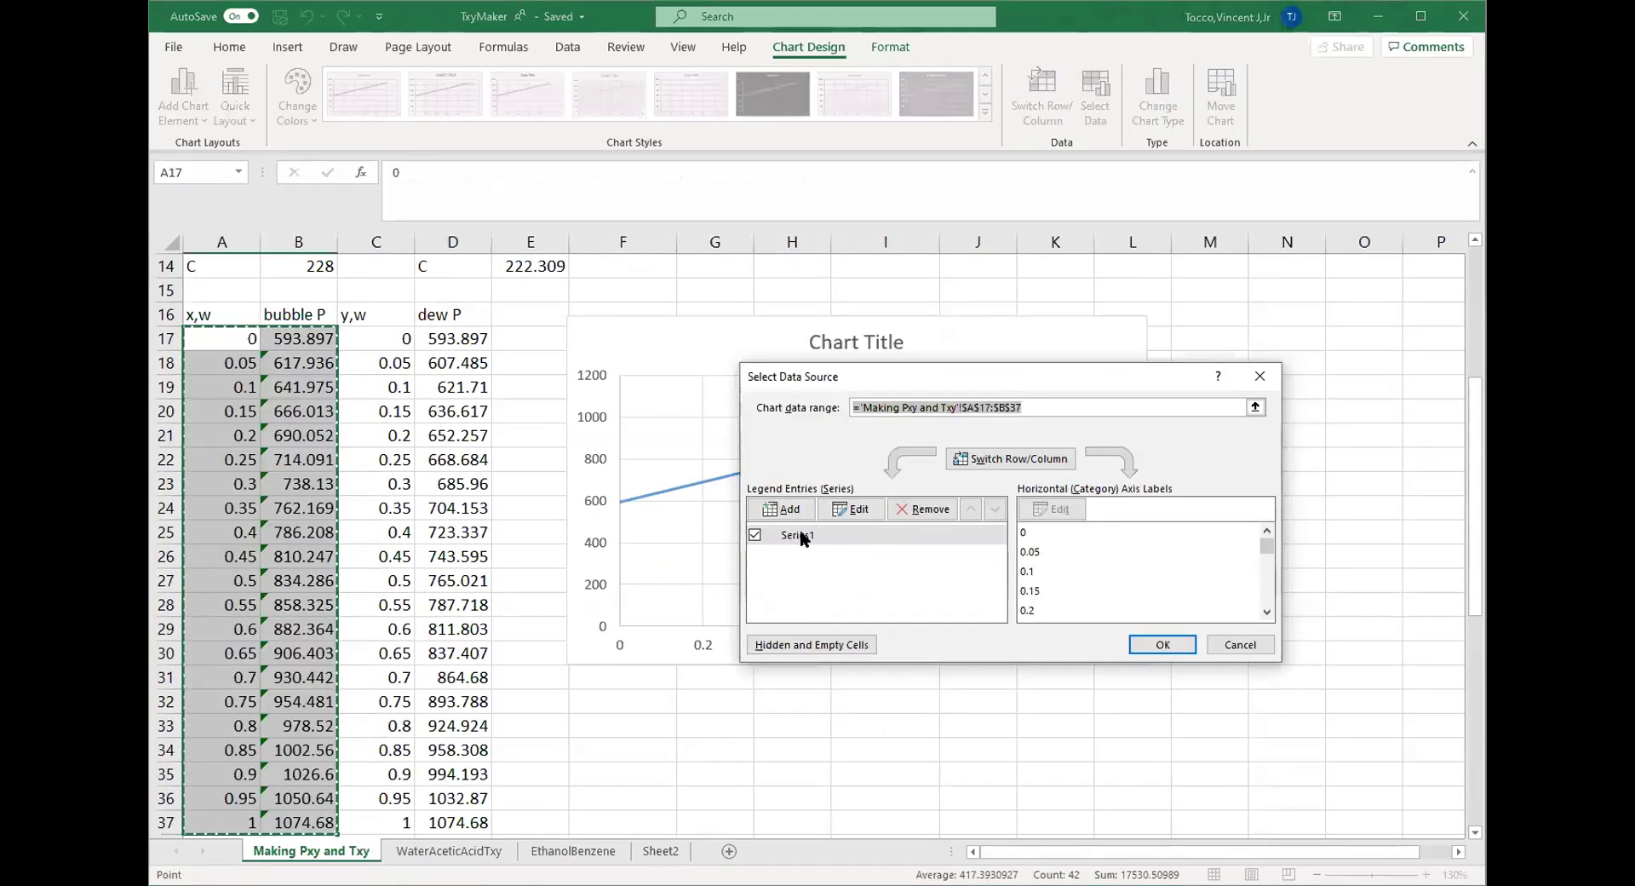
{"action": "left_click", "coordinate": [856, 511]}
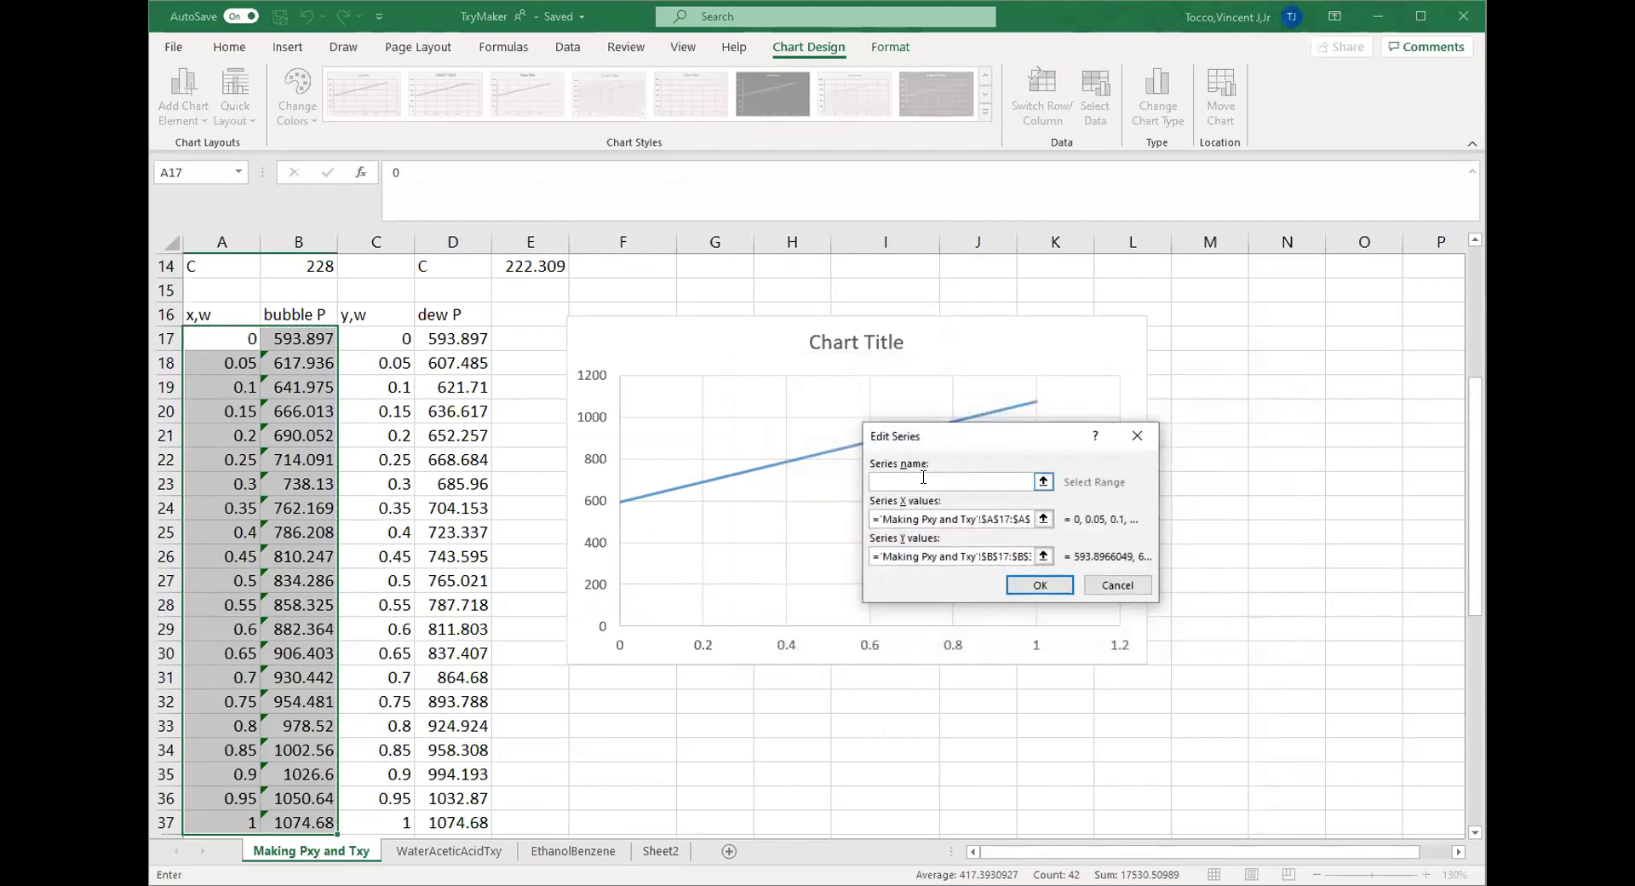
{"action": "key", "text": "shift+space"}
{"action": "type", "text": "u"}
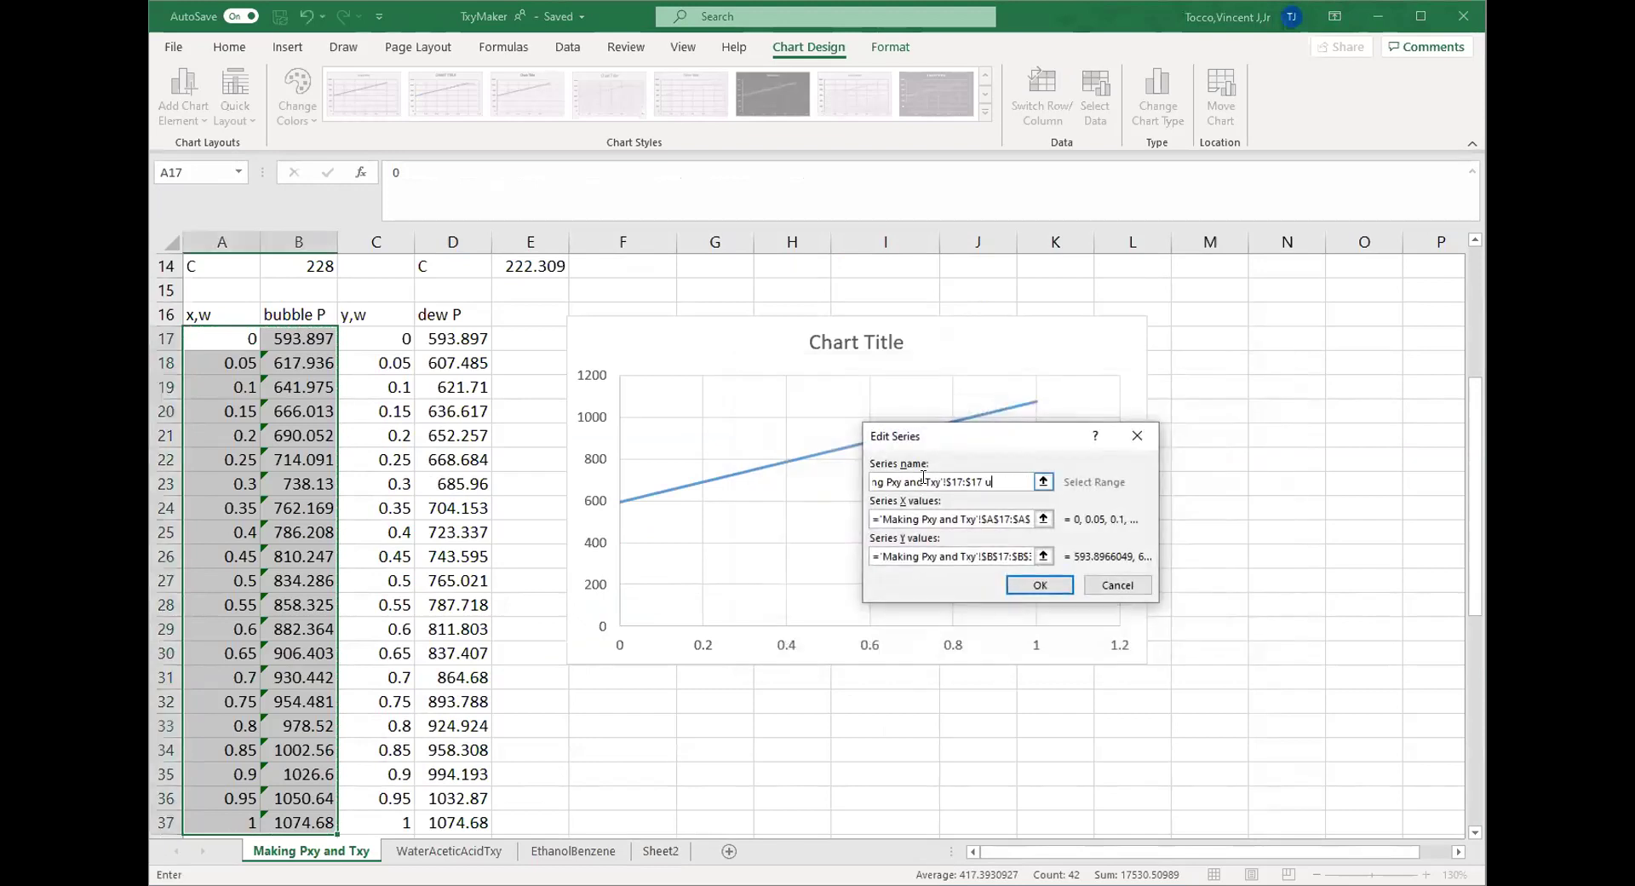
{"action": "key", "text": "ctrl+a"}
{"action": "type", "text": "Bub"}
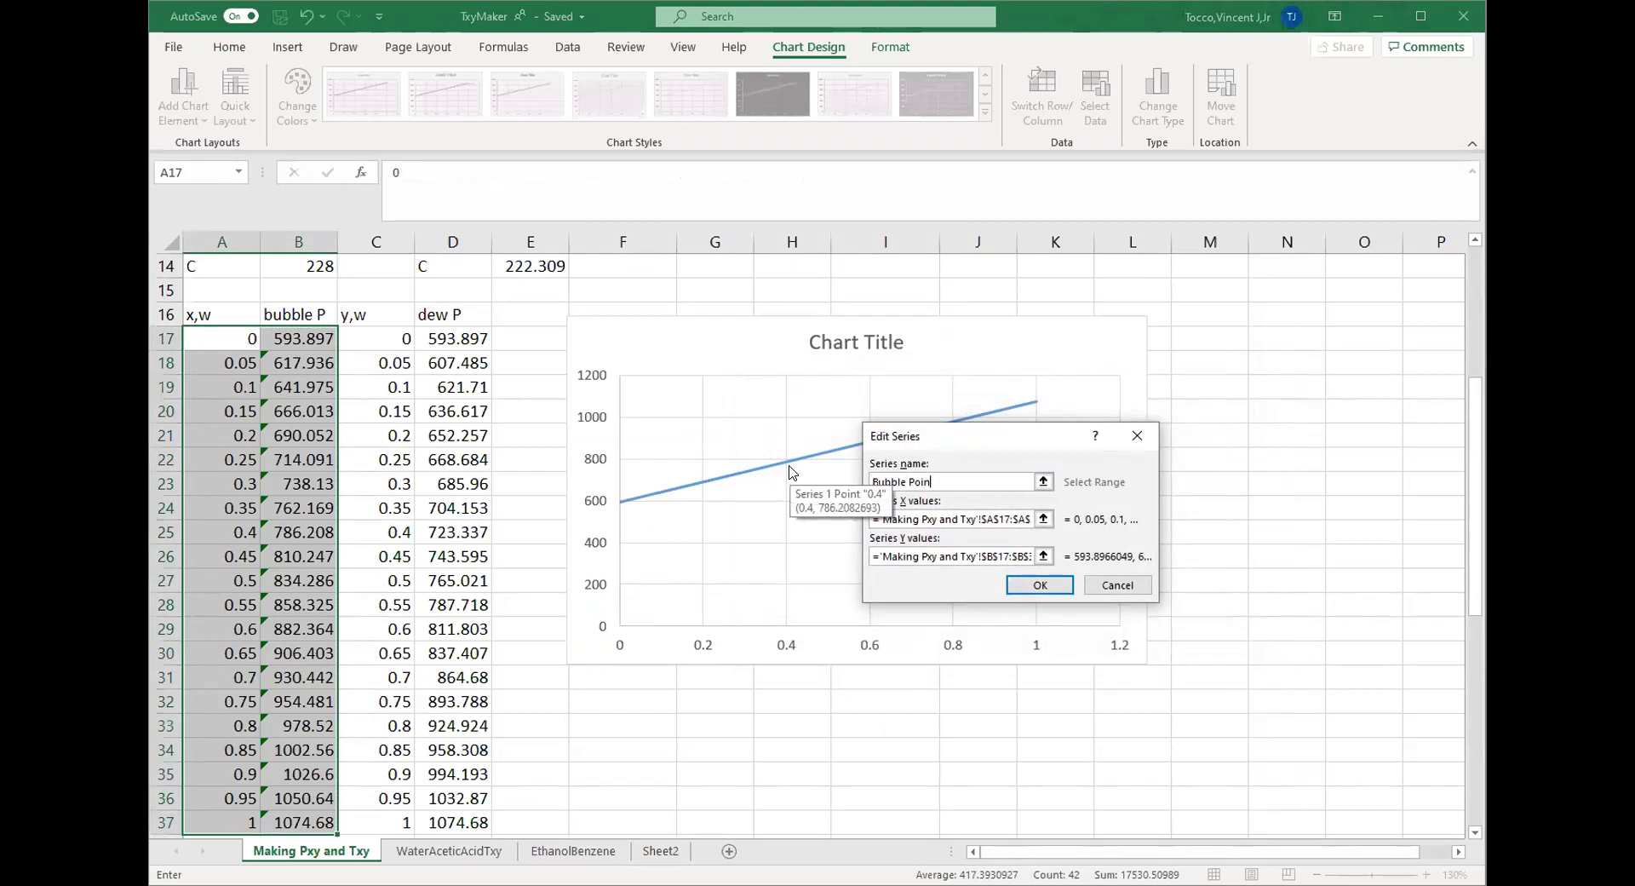
{"action": "key", "text": "Return"}
- Add a second chart series named "Dew Point" with the y,w values in C17:C37 as its X values
{"action": "left_click", "coordinate": [777, 509]}
{"action": "type", "text": "Dew Point"}
{"action": "left_click", "coordinate": [941, 518]}
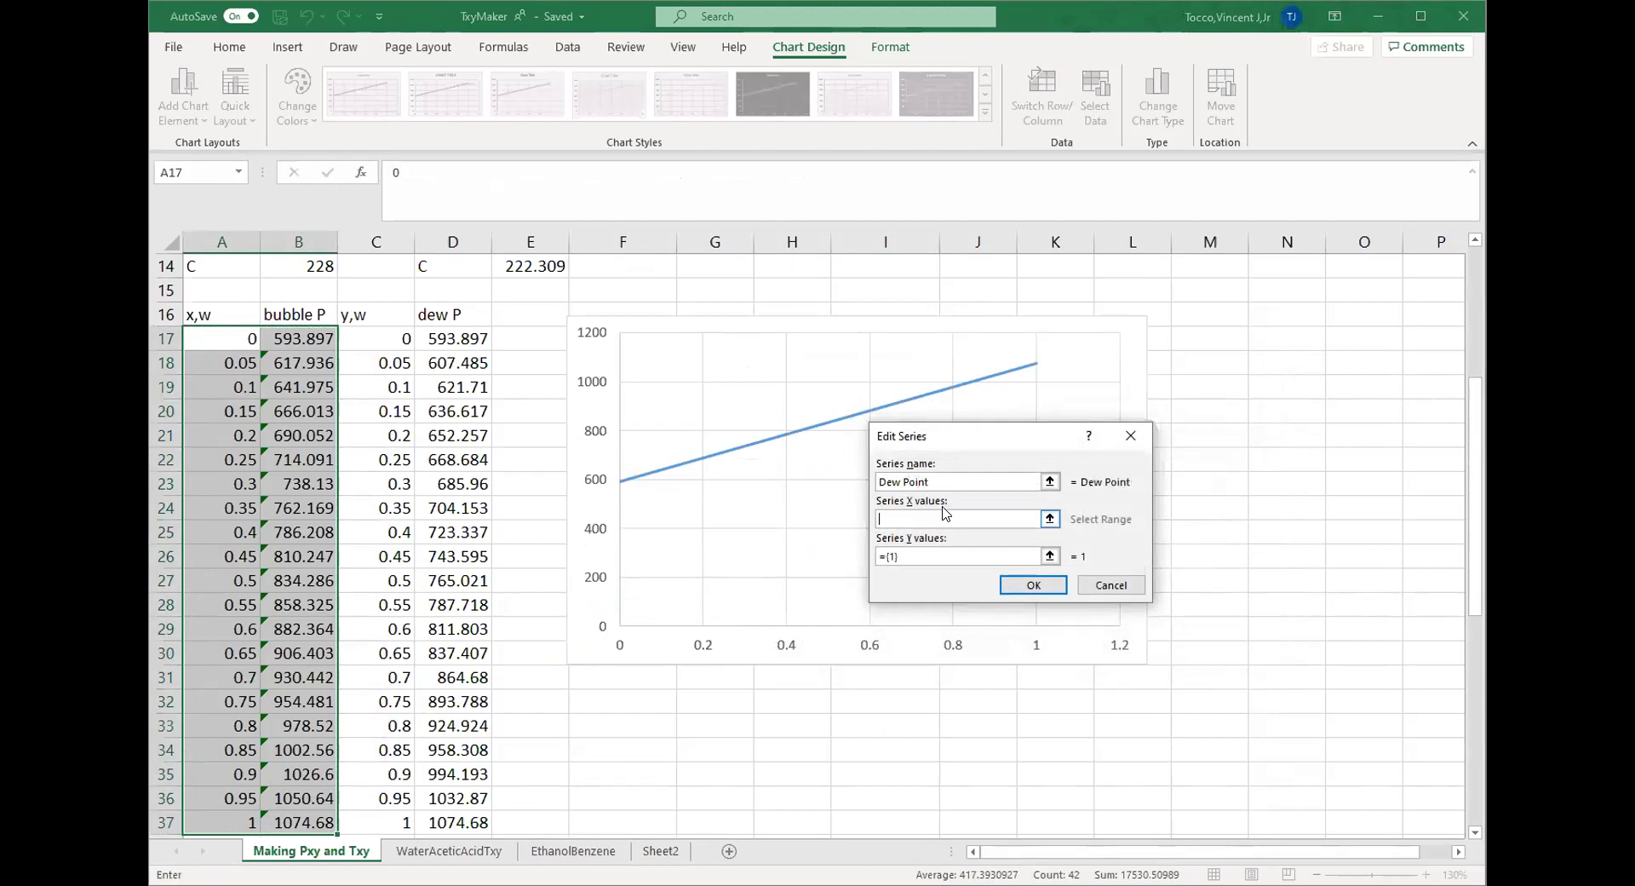
{"action": "left_click", "coordinate": [384, 341]}
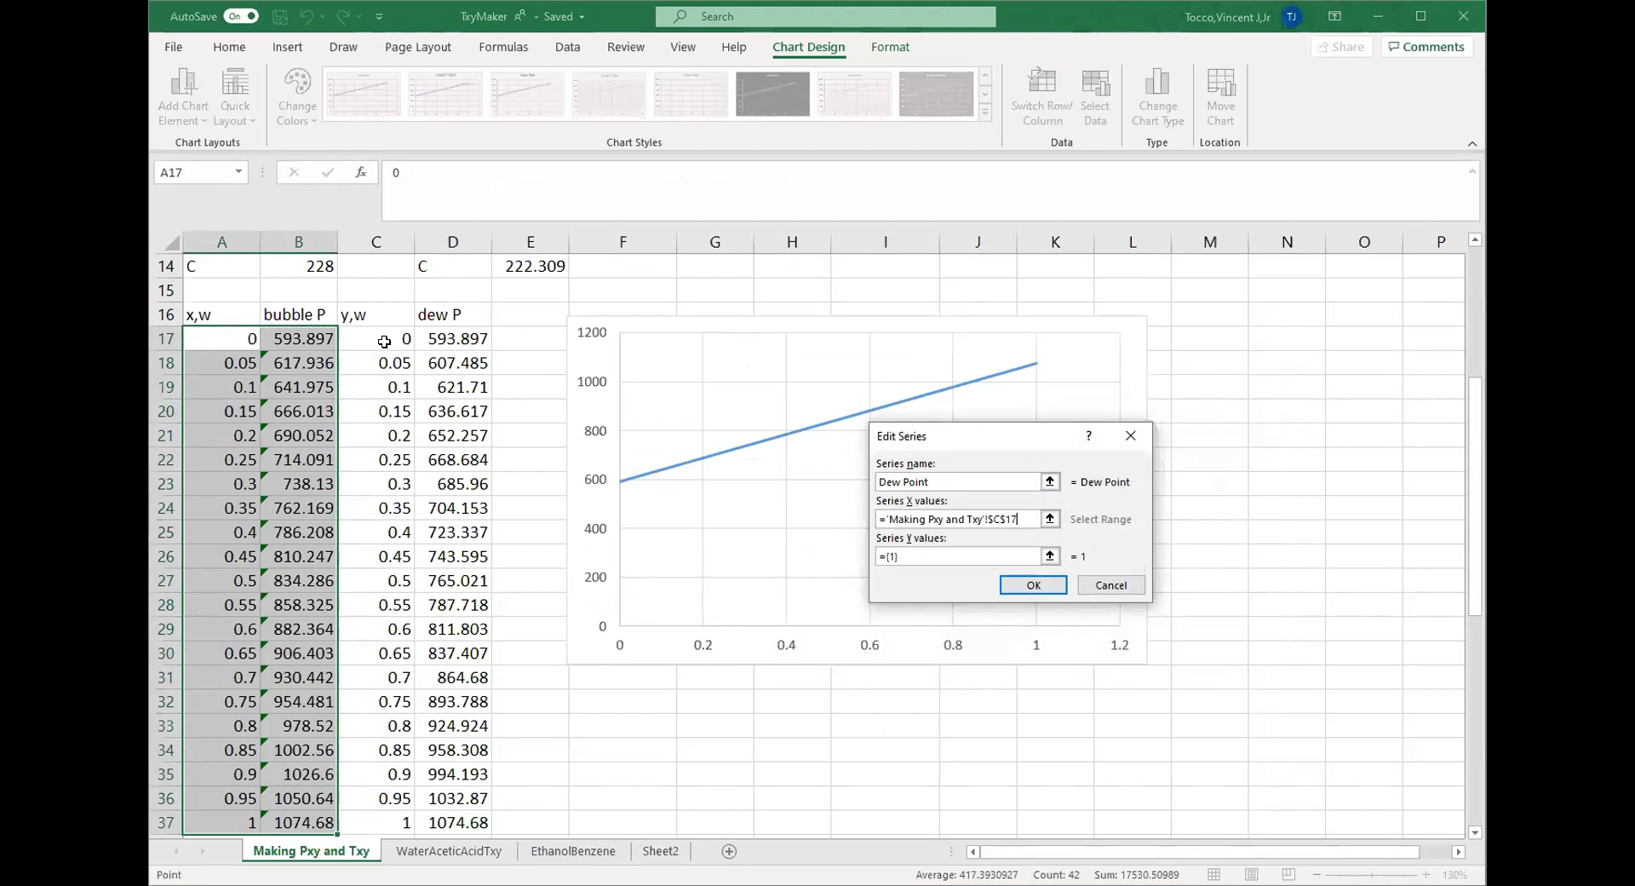
{"action": "key", "text": "ctrl+shift+Down"}
{"action": "scroll", "coordinate": [384, 341], "scroll_direction": "up", "scroll_amount": 2}
{"action": "scroll", "coordinate": [353, 483], "scroll_direction": "down", "scroll_amount": 1}
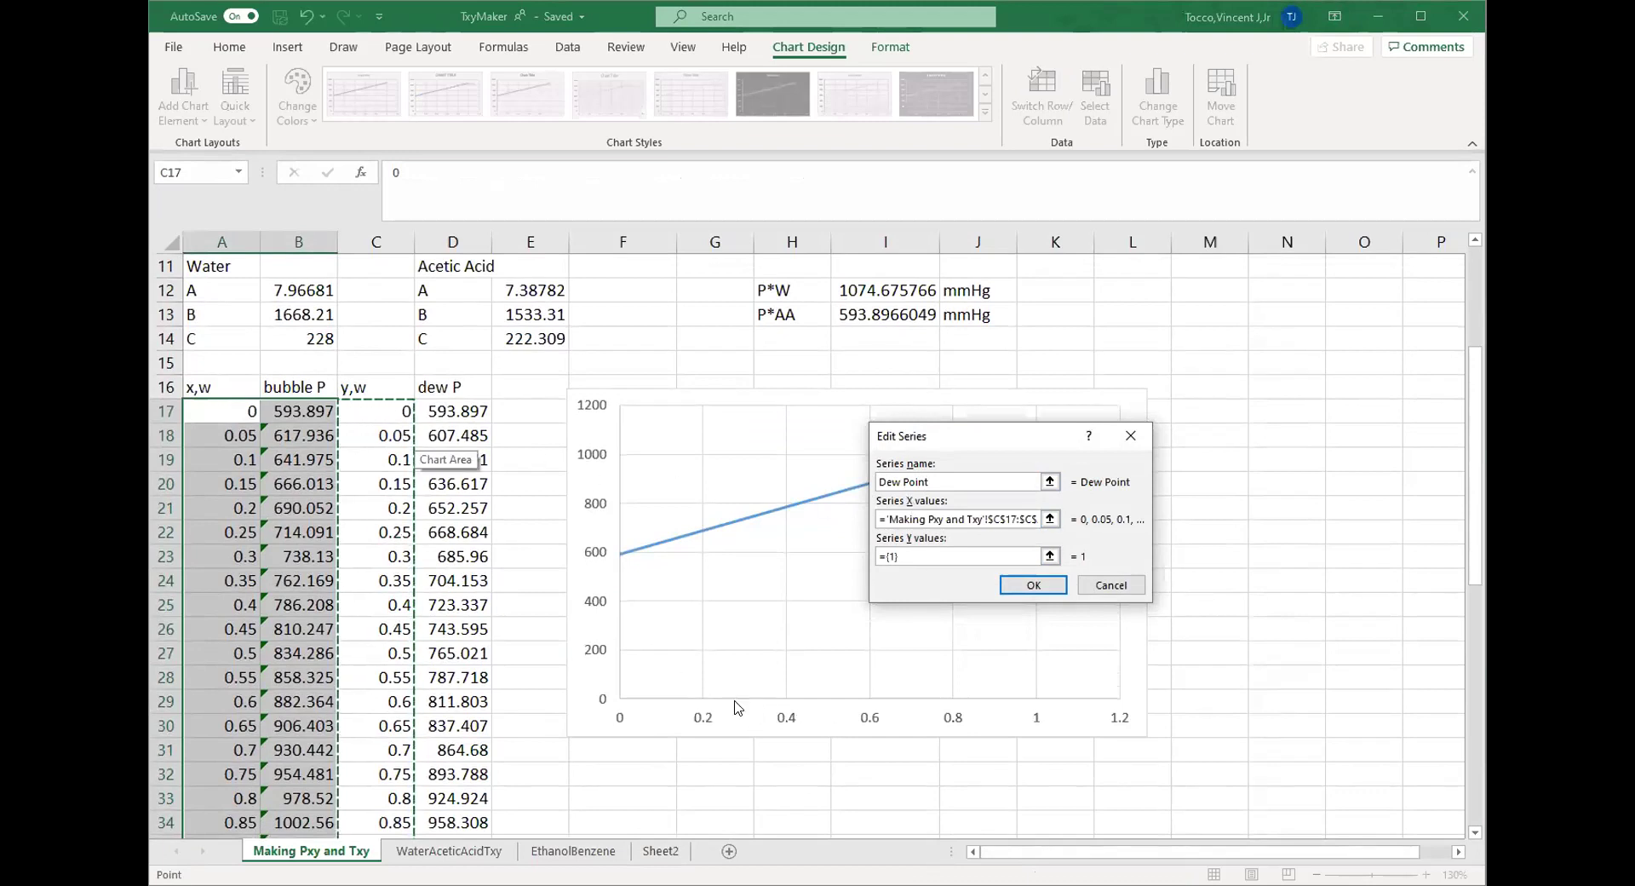
- Use the dew pressures in D17:D37 as the Dew Point series' Y values and accept the chart's data source
{"action": "left_click_drag", "start_coordinate": [918, 558], "coordinate": [879, 559]}
{"action": "key", "text": "BackSpace"}
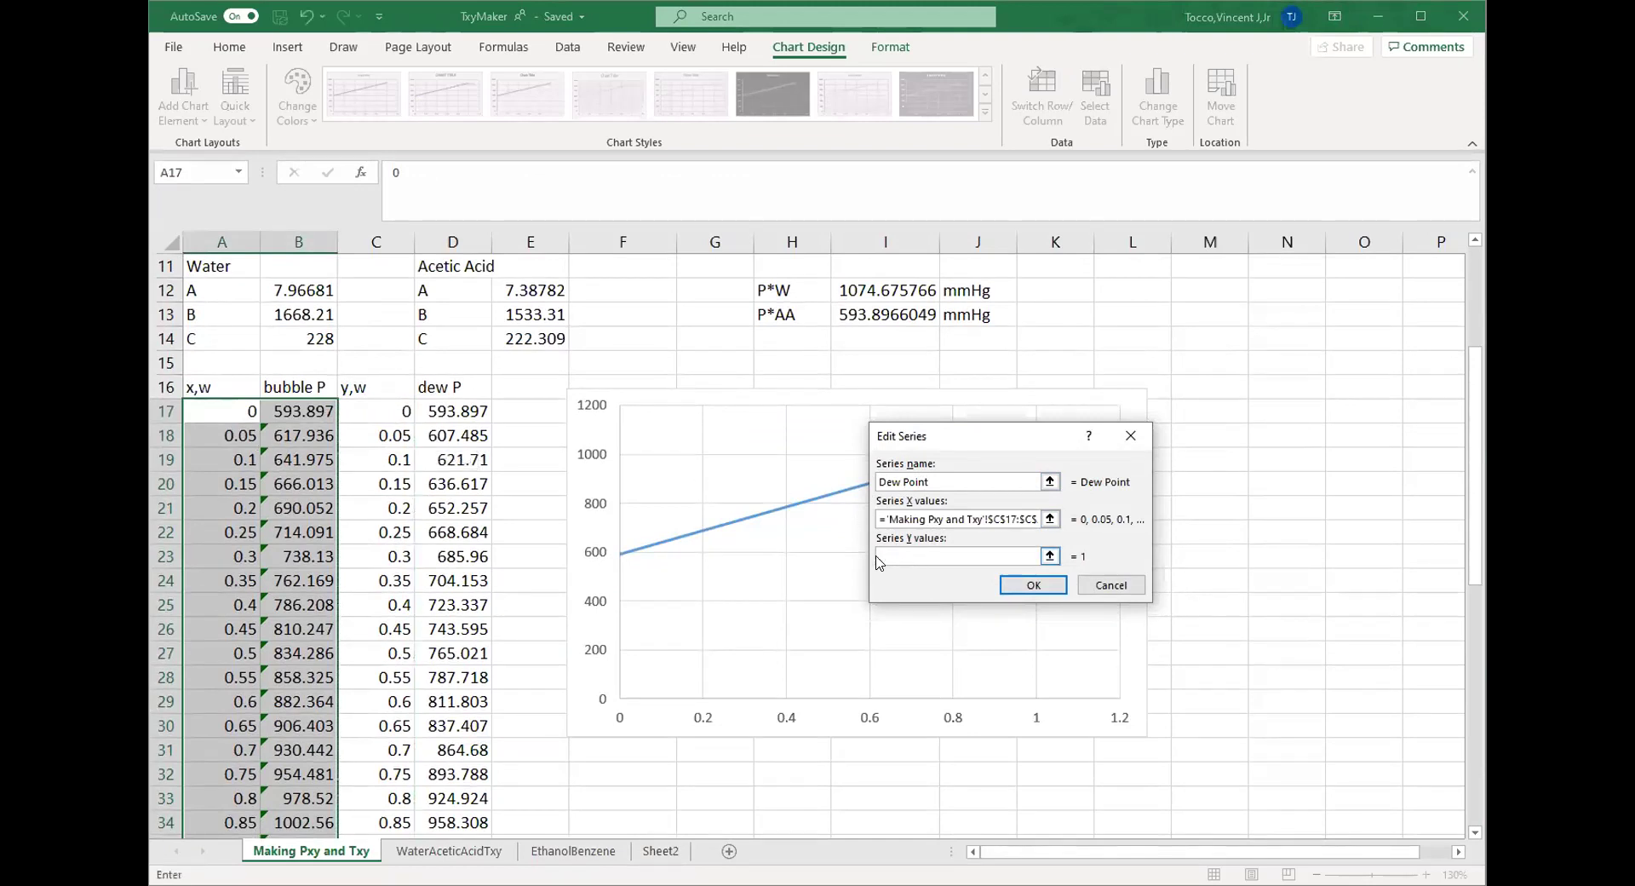
{"action": "left_click", "coordinate": [444, 412]}
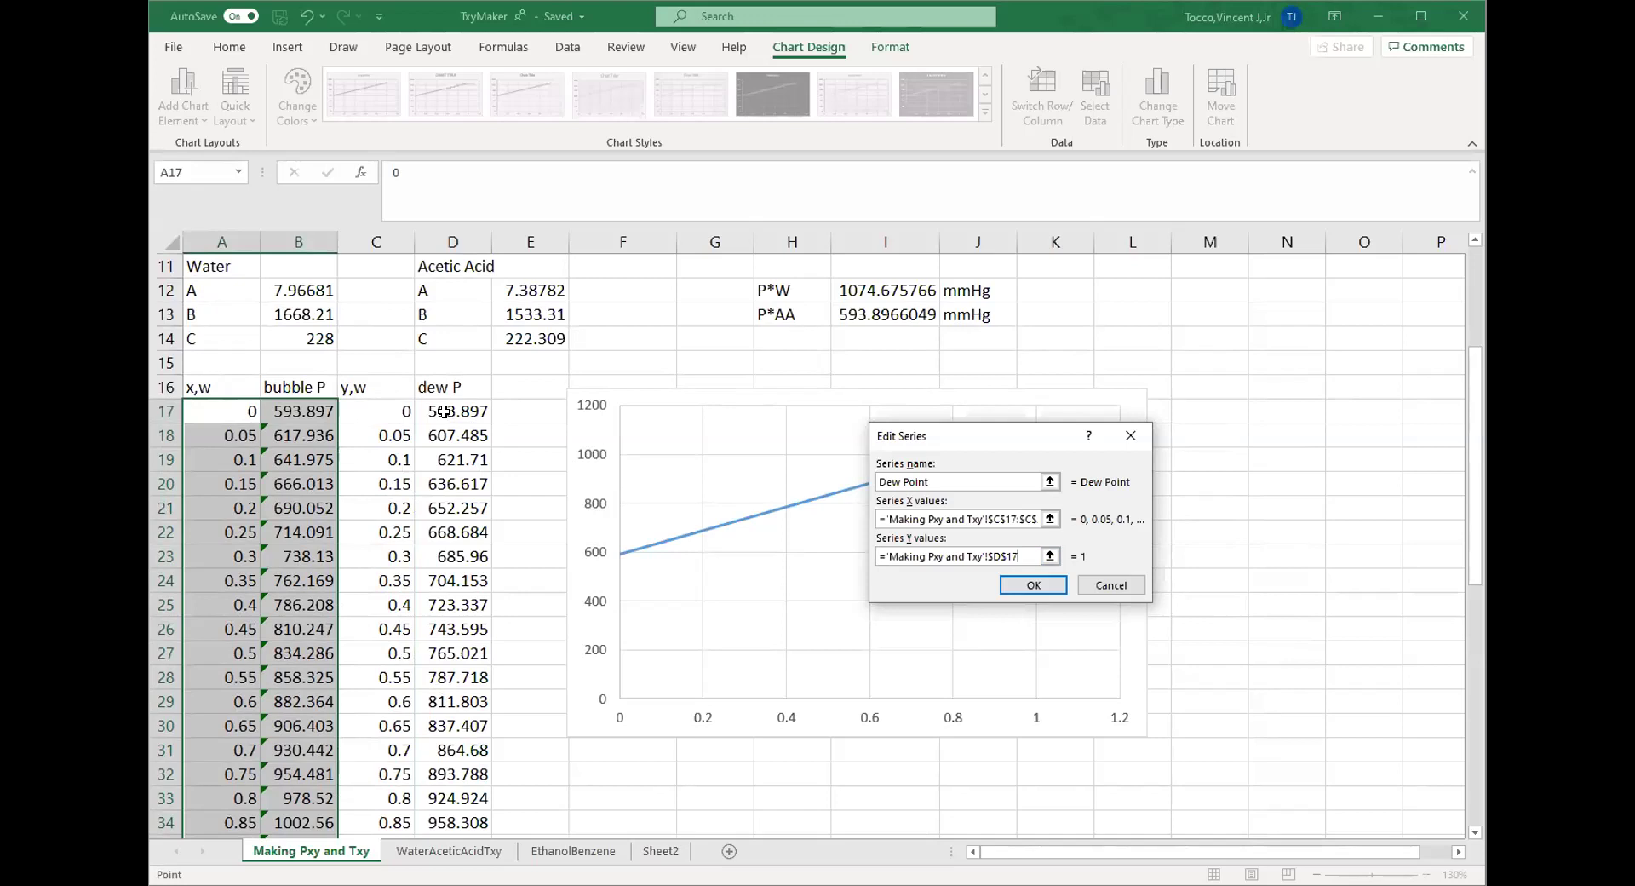
{"action": "left_click_drag", "start_coordinate": [445, 411], "coordinate": [451, 801]}
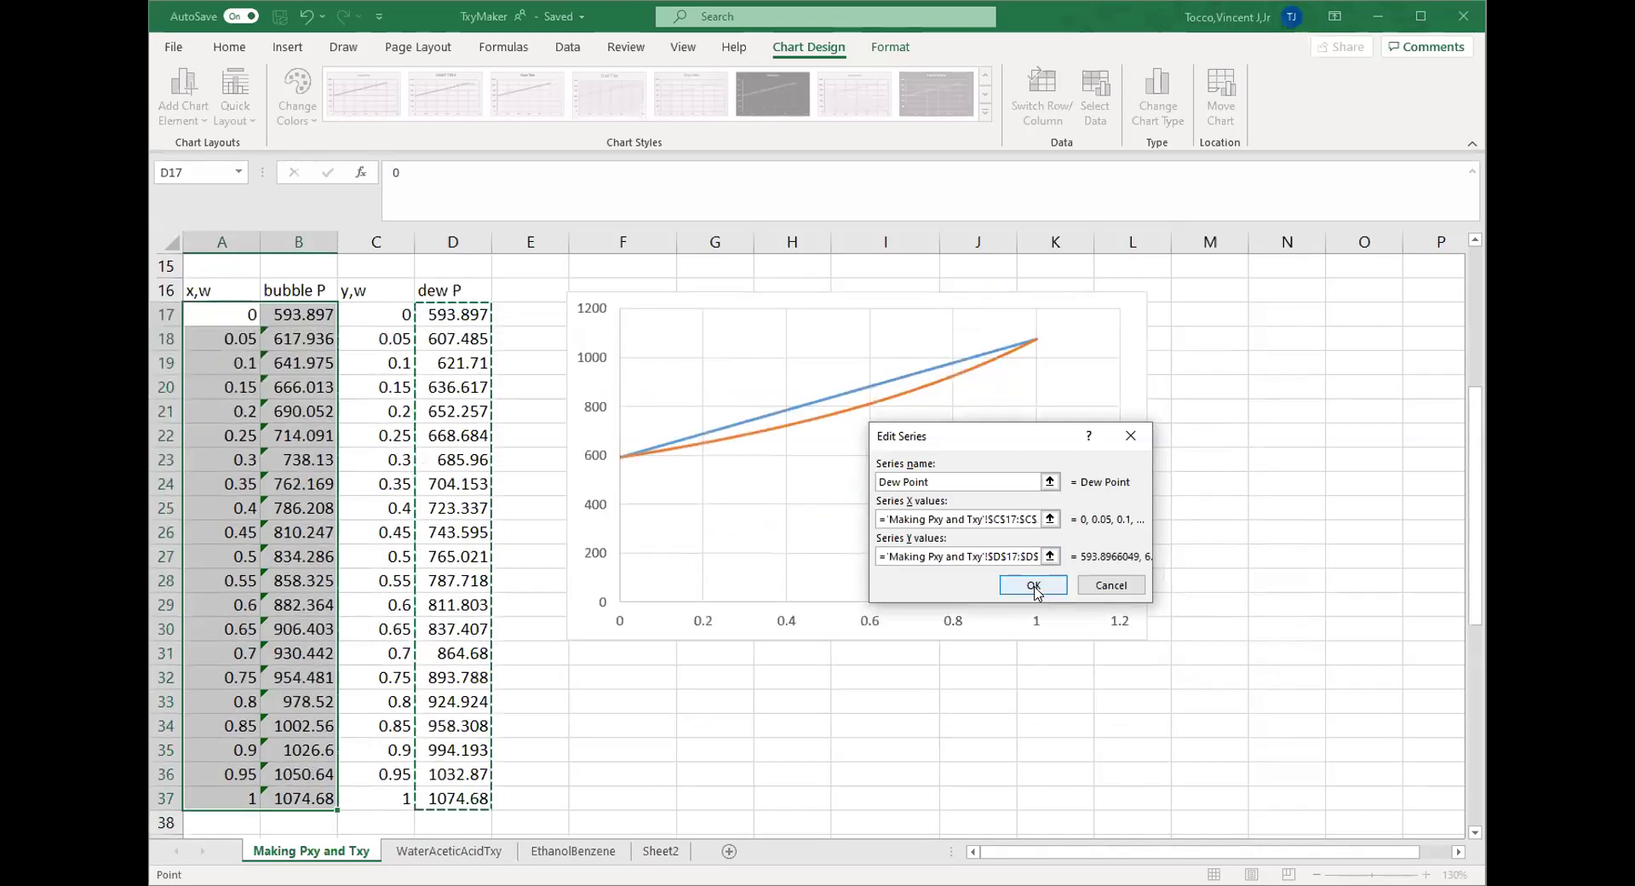
{"action": "left_click", "coordinate": [1034, 585]}
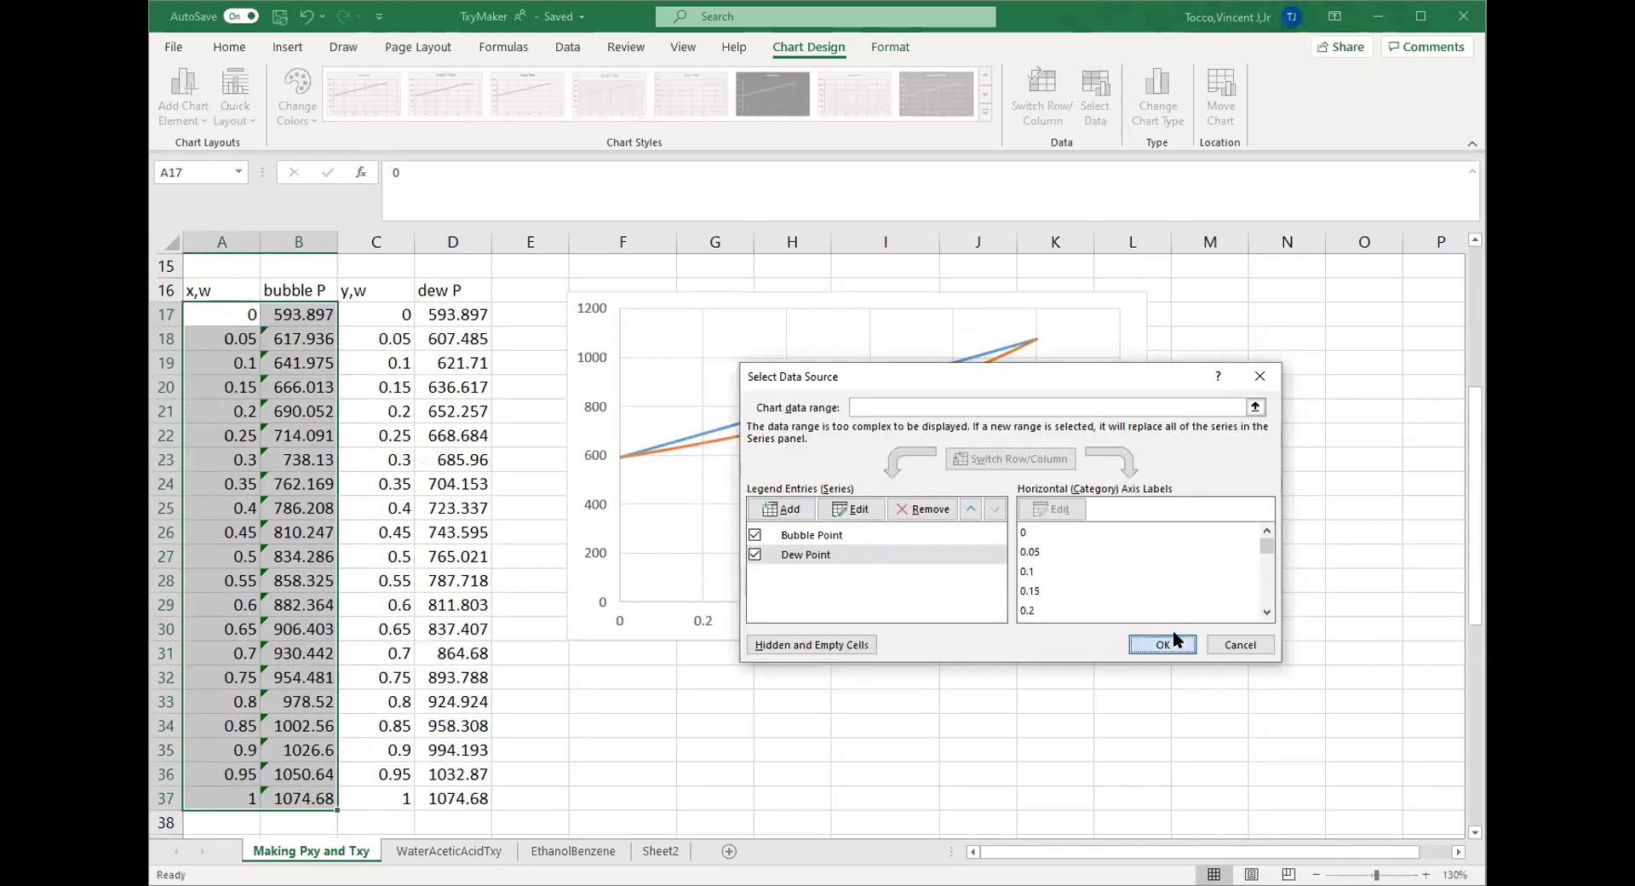
{"action": "left_click", "coordinate": [1167, 645]}
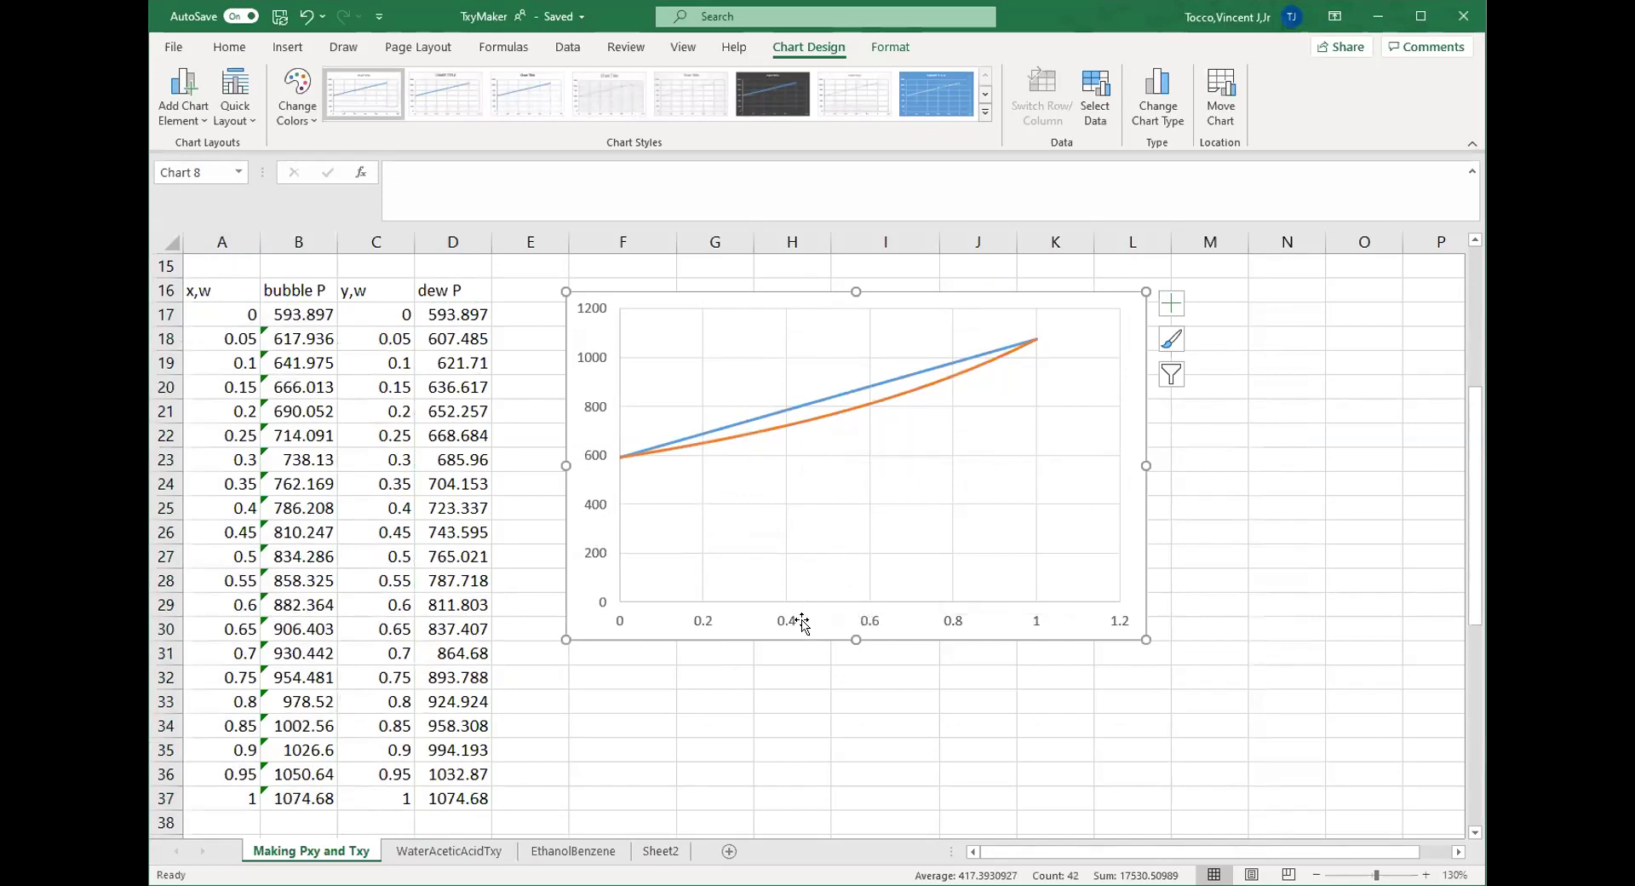
- Show the primary minor horizontal and primary minor vertical gridlines on the chart
{"action": "left_click", "coordinate": [1170, 306]}
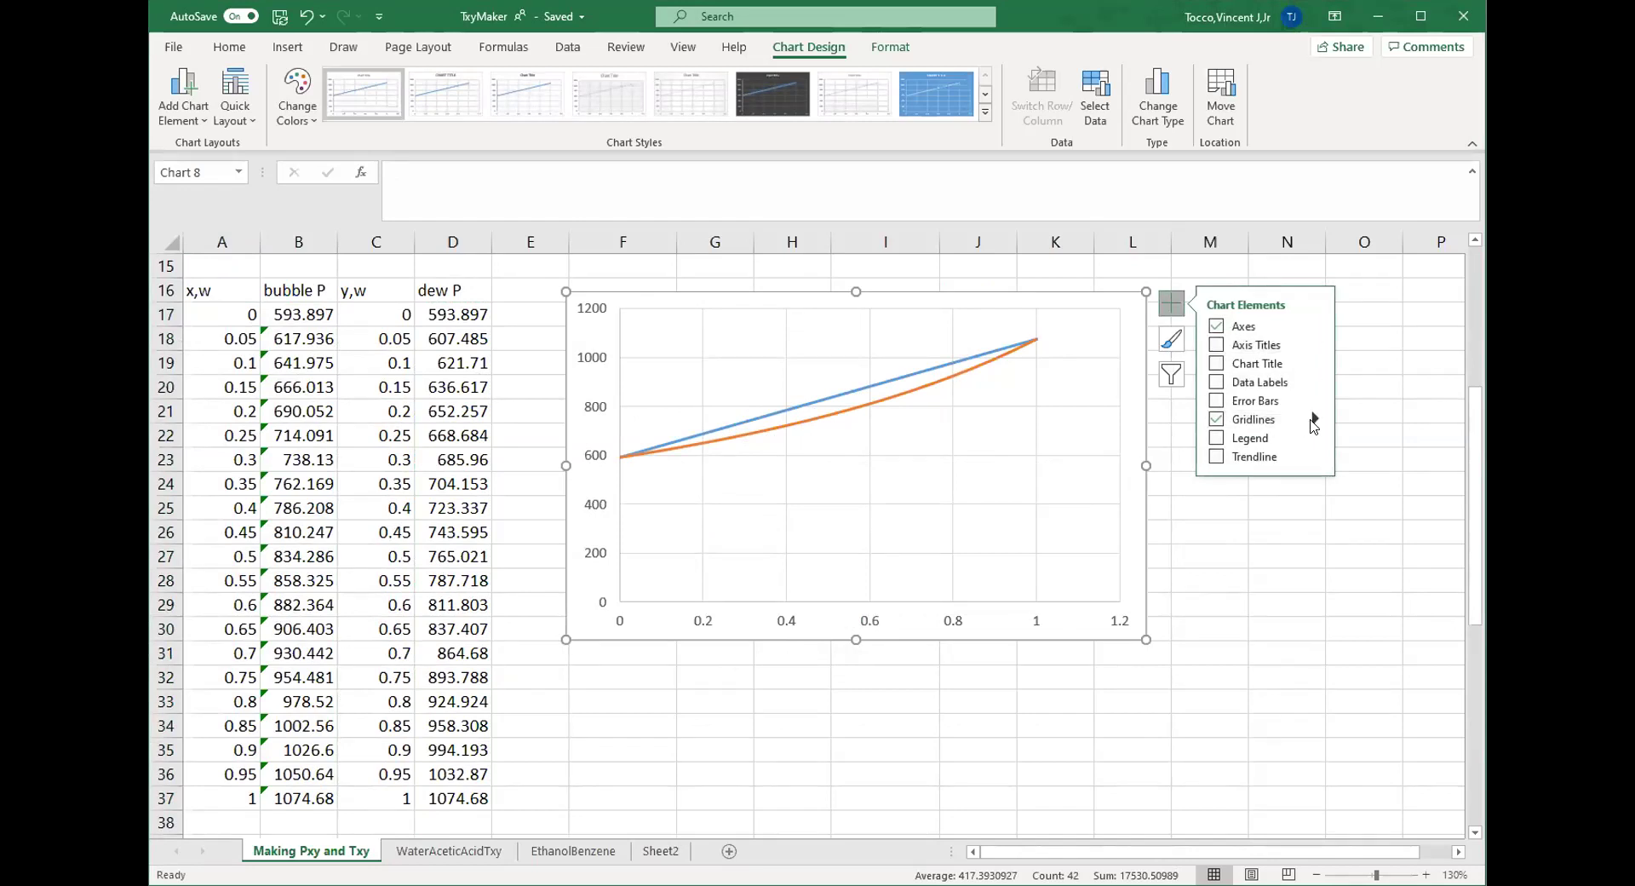
{"action": "mouse_move", "coordinate": [1314, 422]}
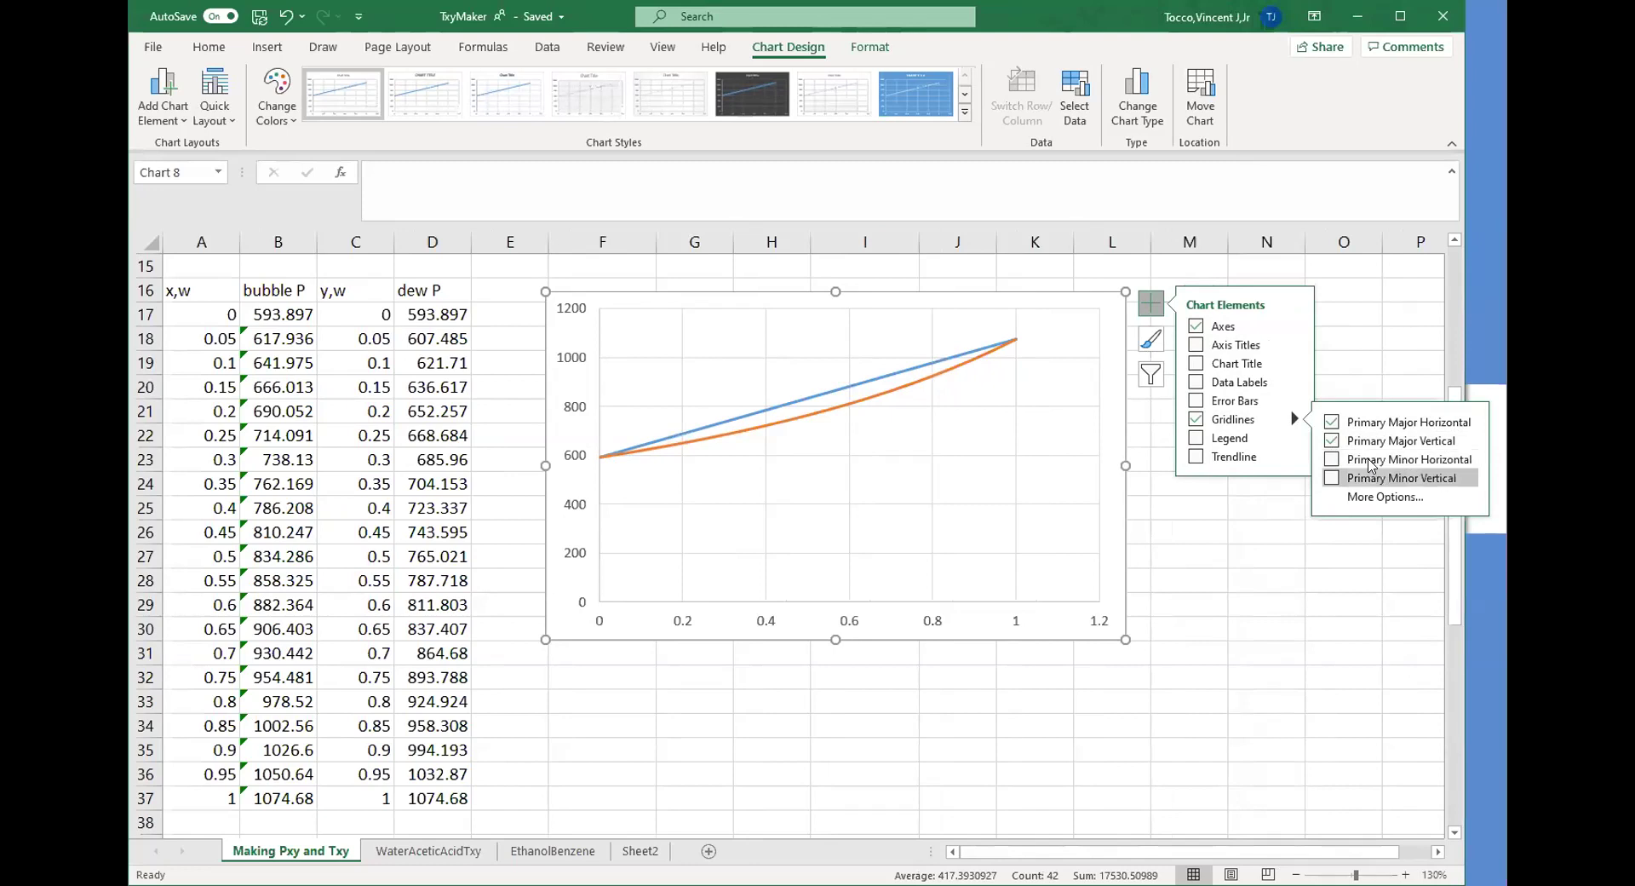
{"action": "left_click", "coordinate": [1361, 465]}
{"action": "left_click", "coordinate": [1361, 478]}
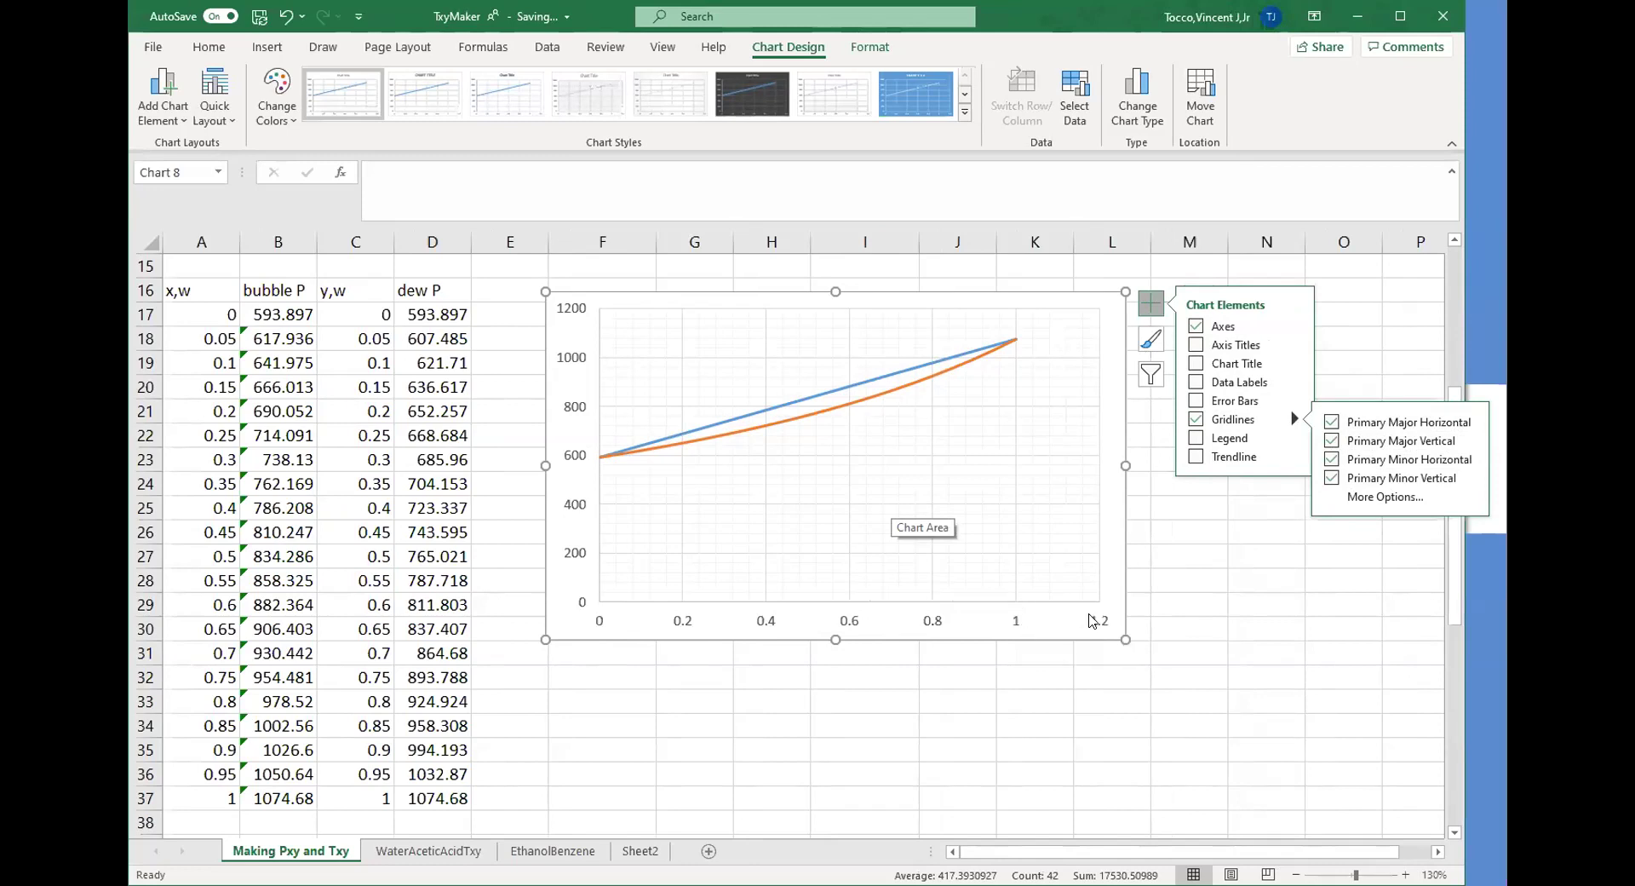
- Set the horizontal axis maximum to 1.0 and its major unit to 0.1
{"action": "right_click", "coordinate": [937, 624]}
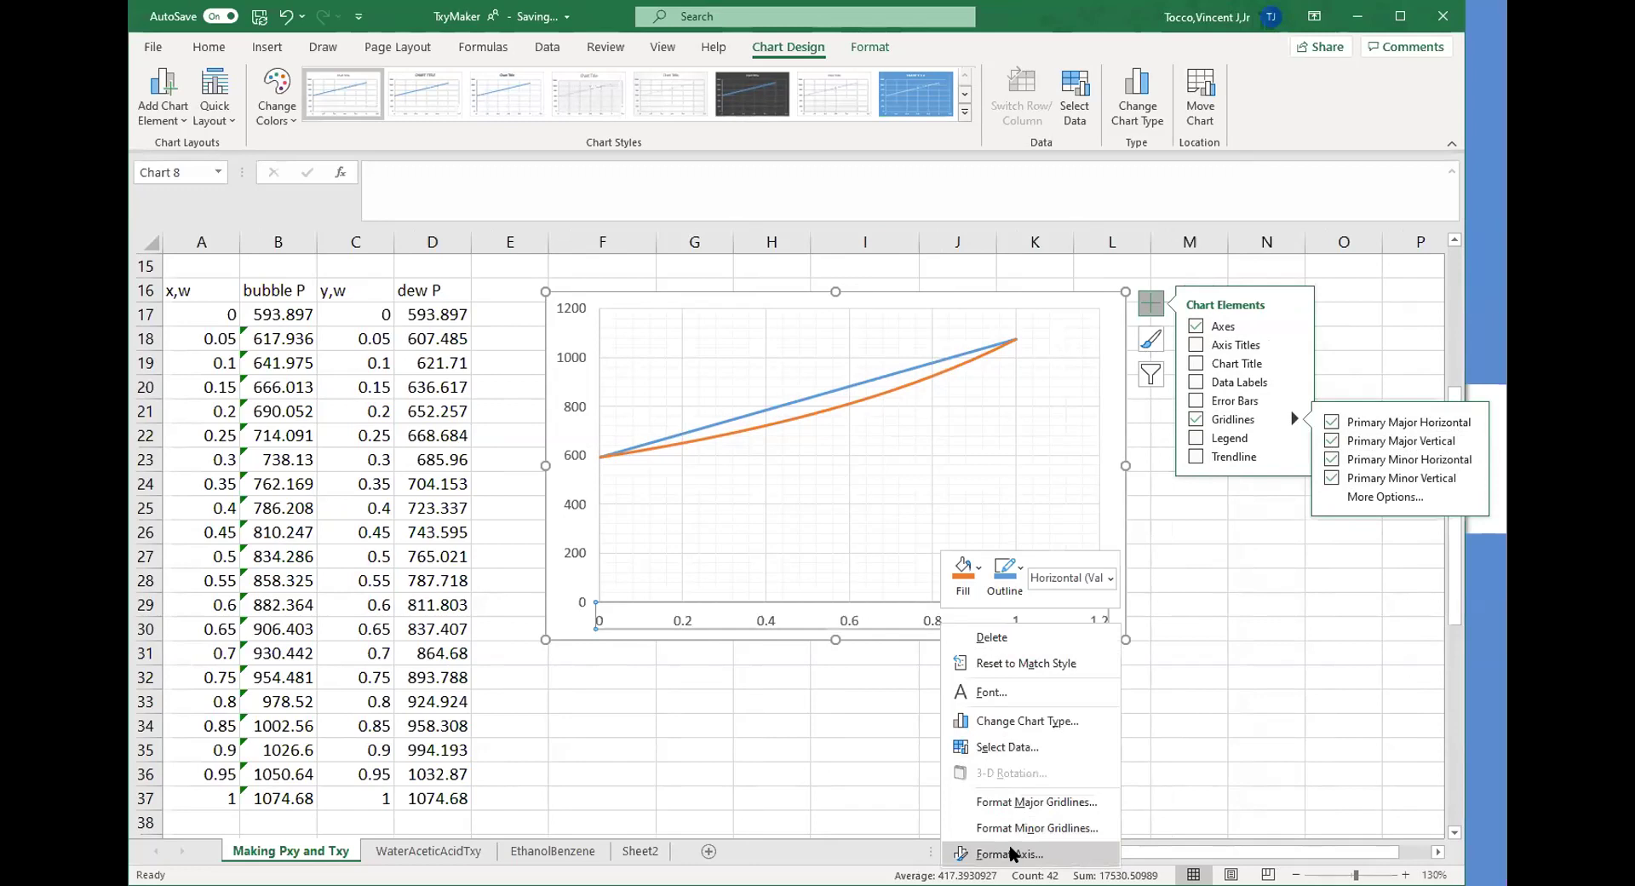
{"action": "left_click", "coordinate": [1011, 854]}
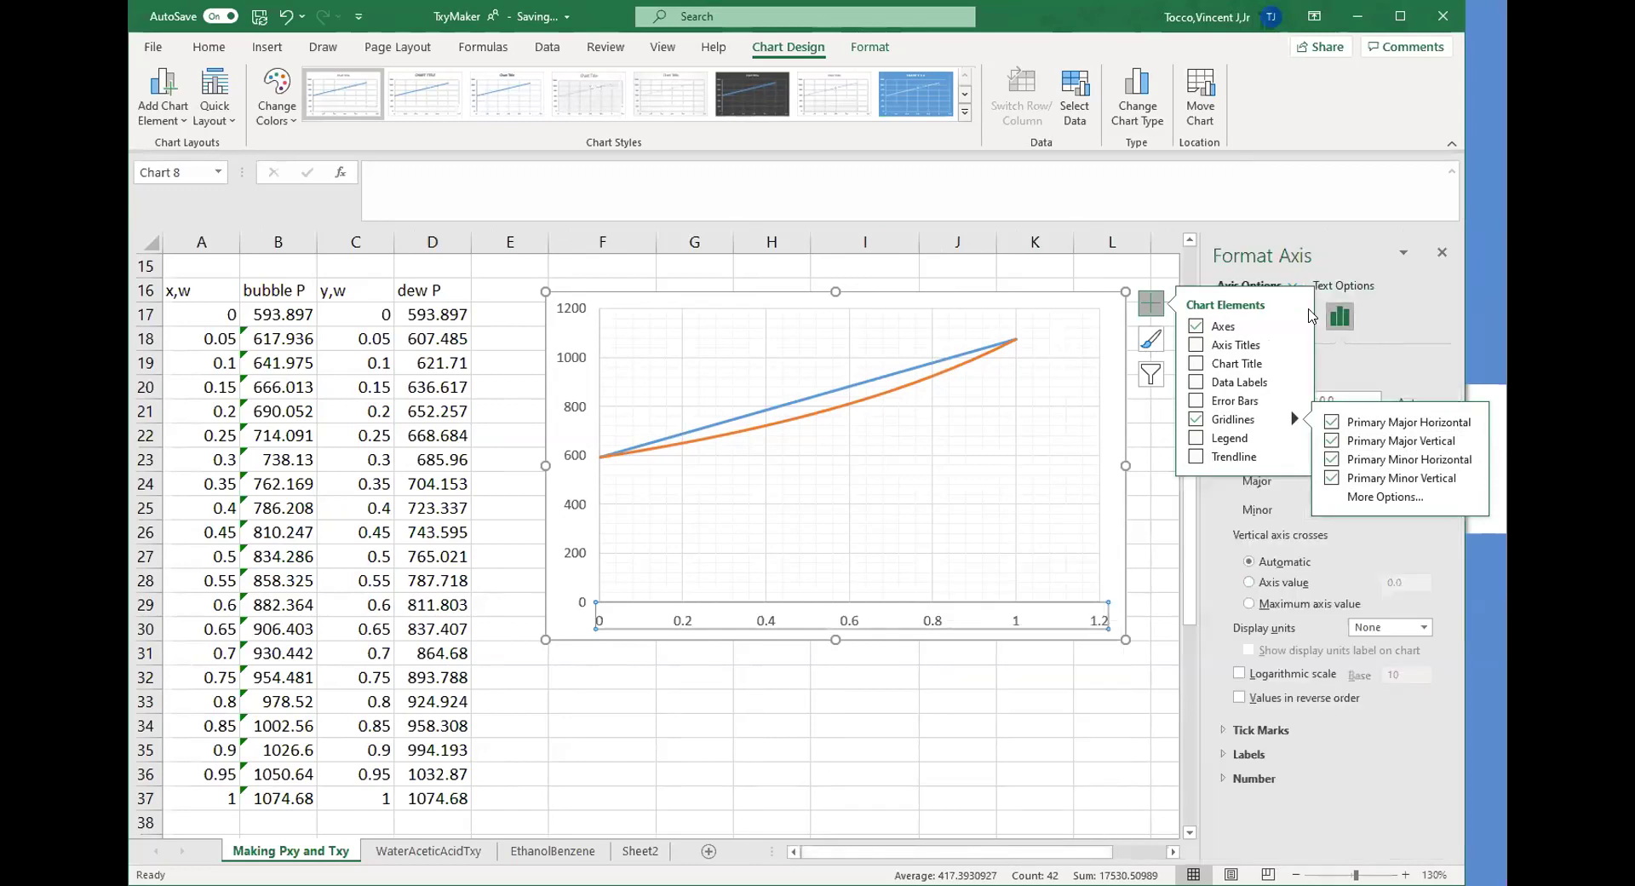
{"action": "left_click", "coordinate": [1151, 304]}
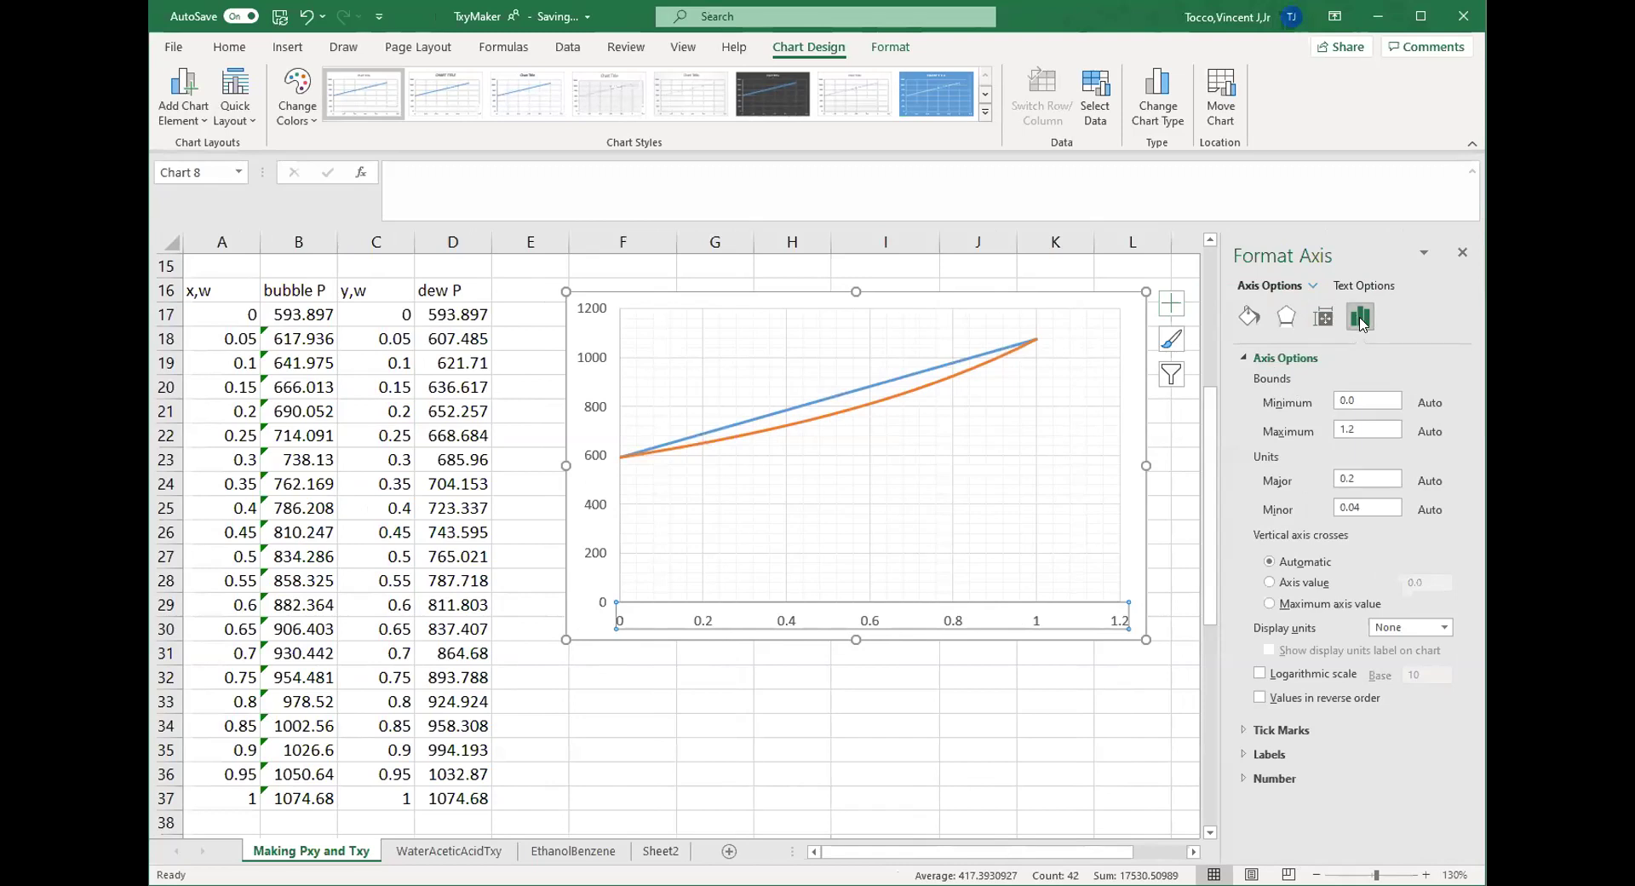
{"action": "left_click_drag", "start_coordinate": [1373, 430], "coordinate": [1331, 434]}
{"action": "key", "text": "Return"}
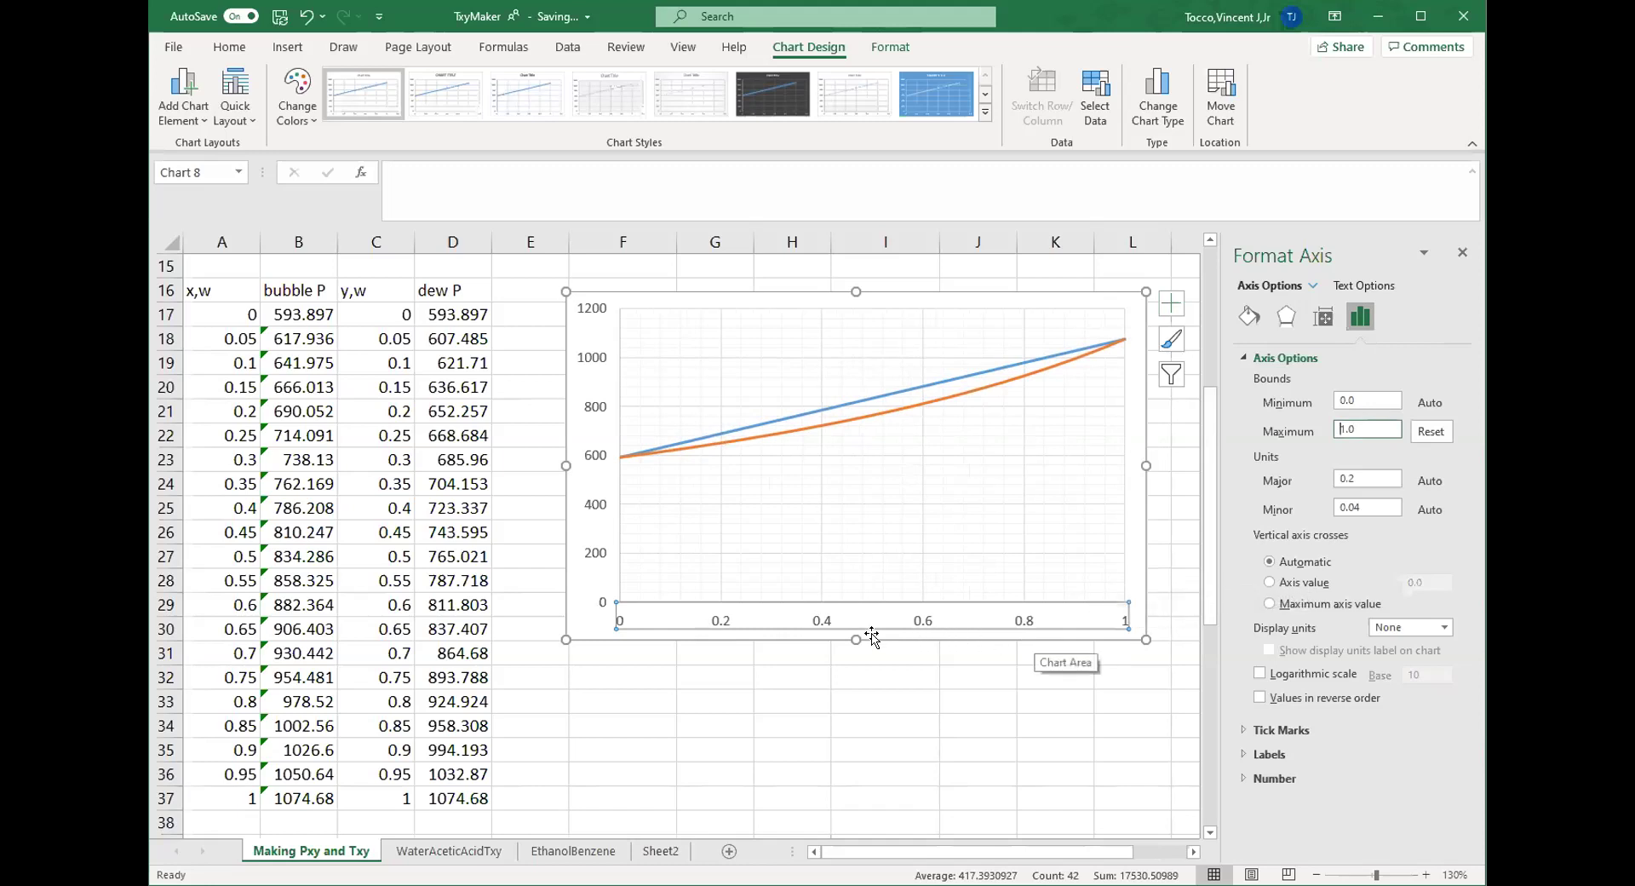
{"action": "left_click", "coordinate": [1370, 476]}
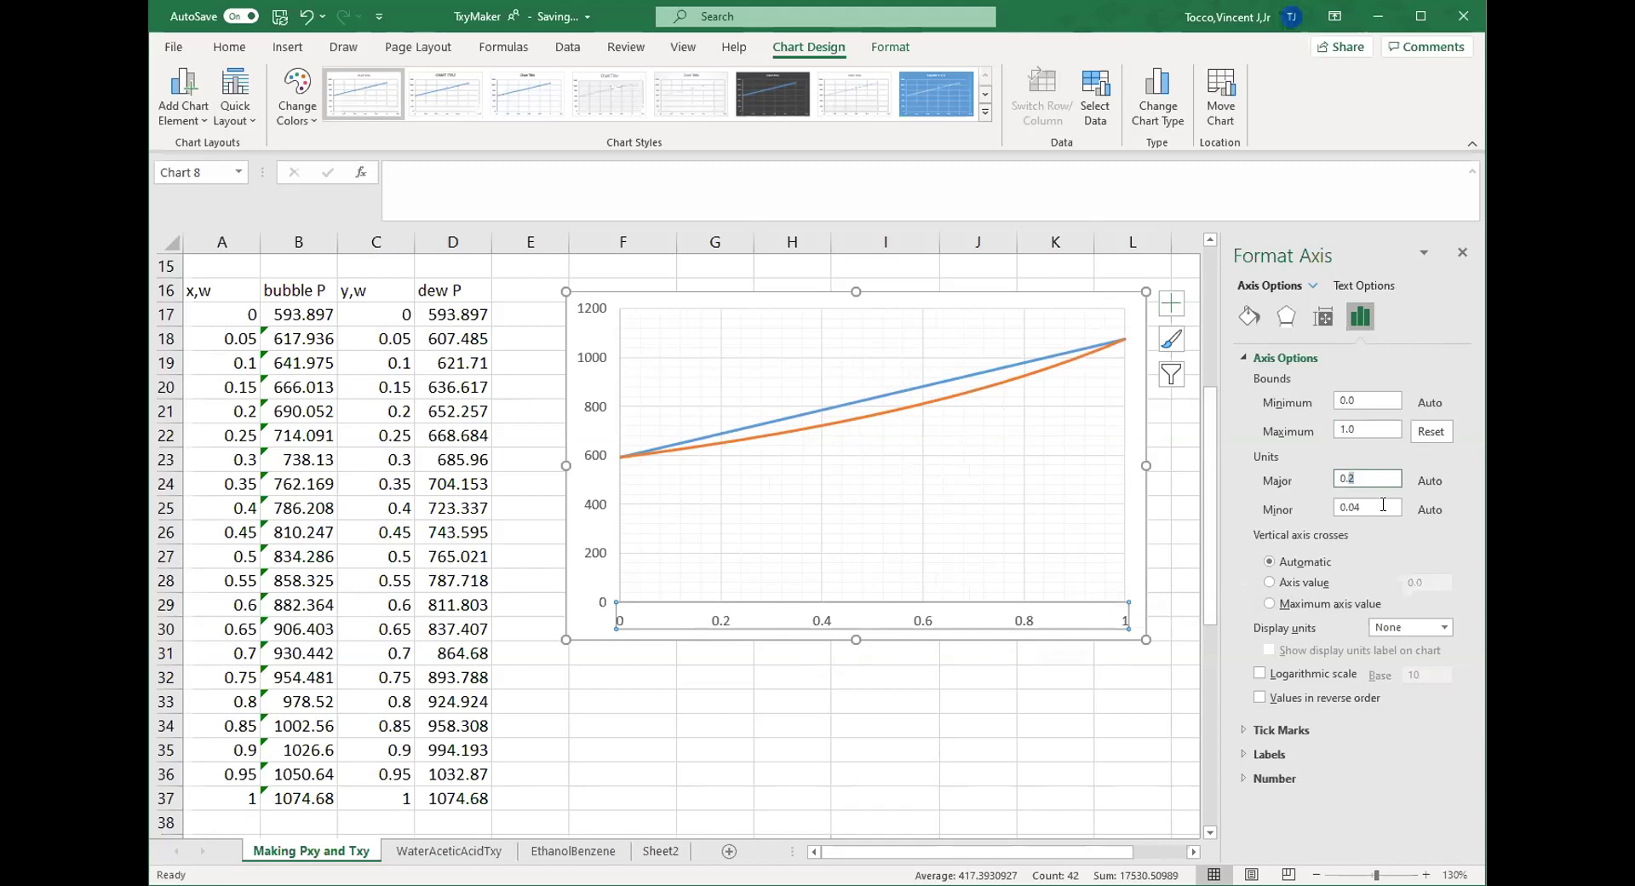
{"action": "key", "text": "Return"}
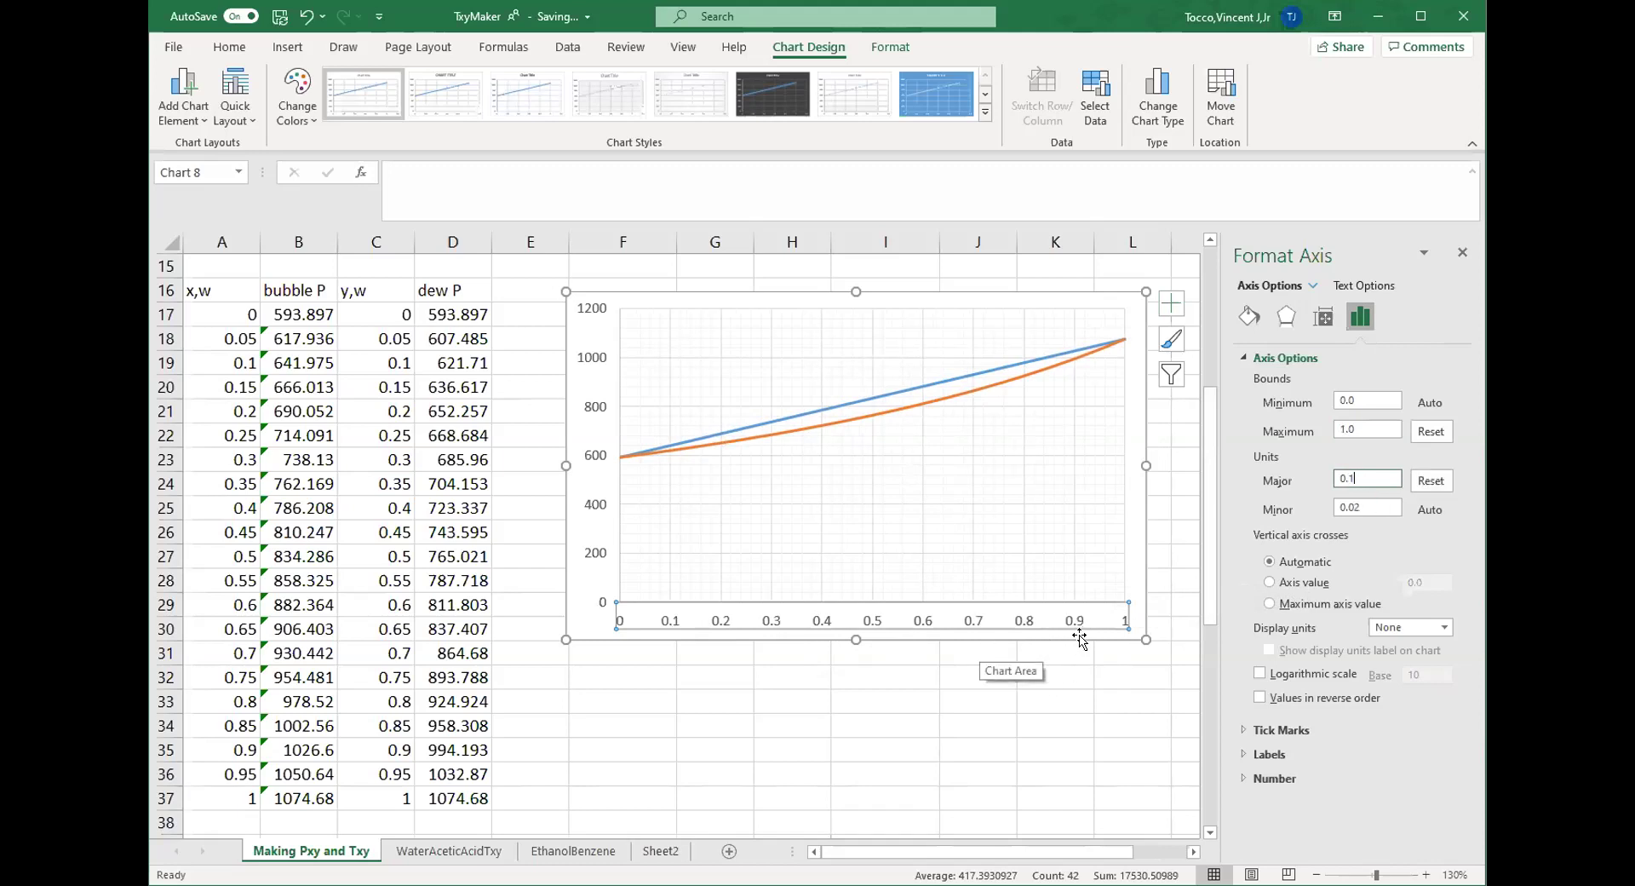
- Make the chart taller, extending it down to about row 33, and set the vertical axis minimum to 500
{"action": "left_click_drag", "start_coordinate": [855, 639], "coordinate": [853, 706]}
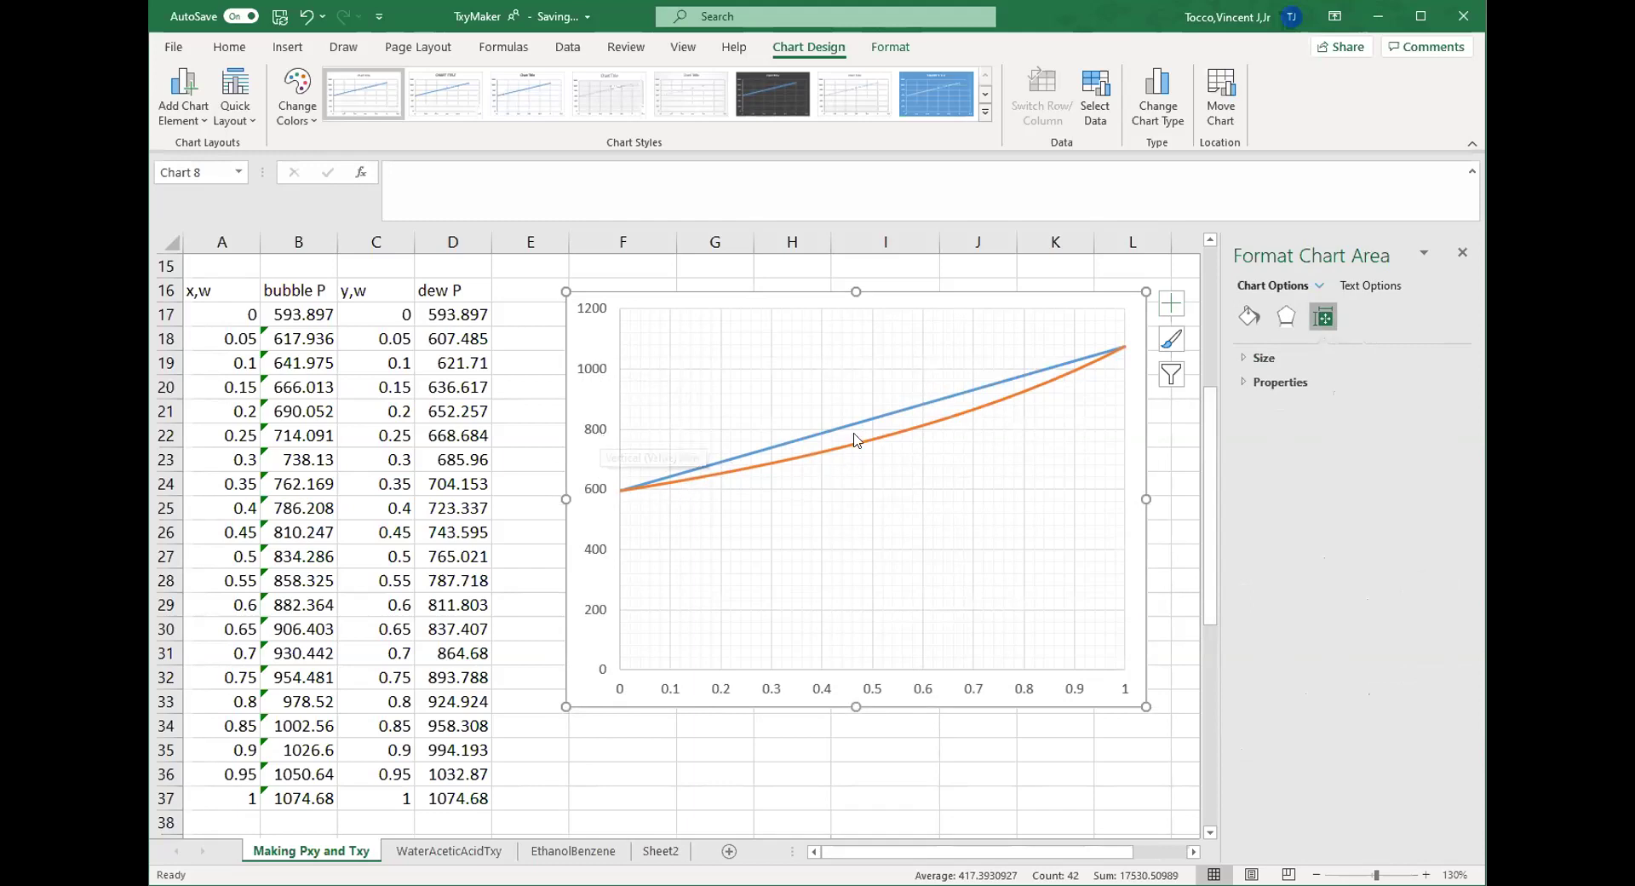
{"action": "left_click", "coordinate": [586, 488]}
{"action": "left_click", "coordinate": [1365, 400]}
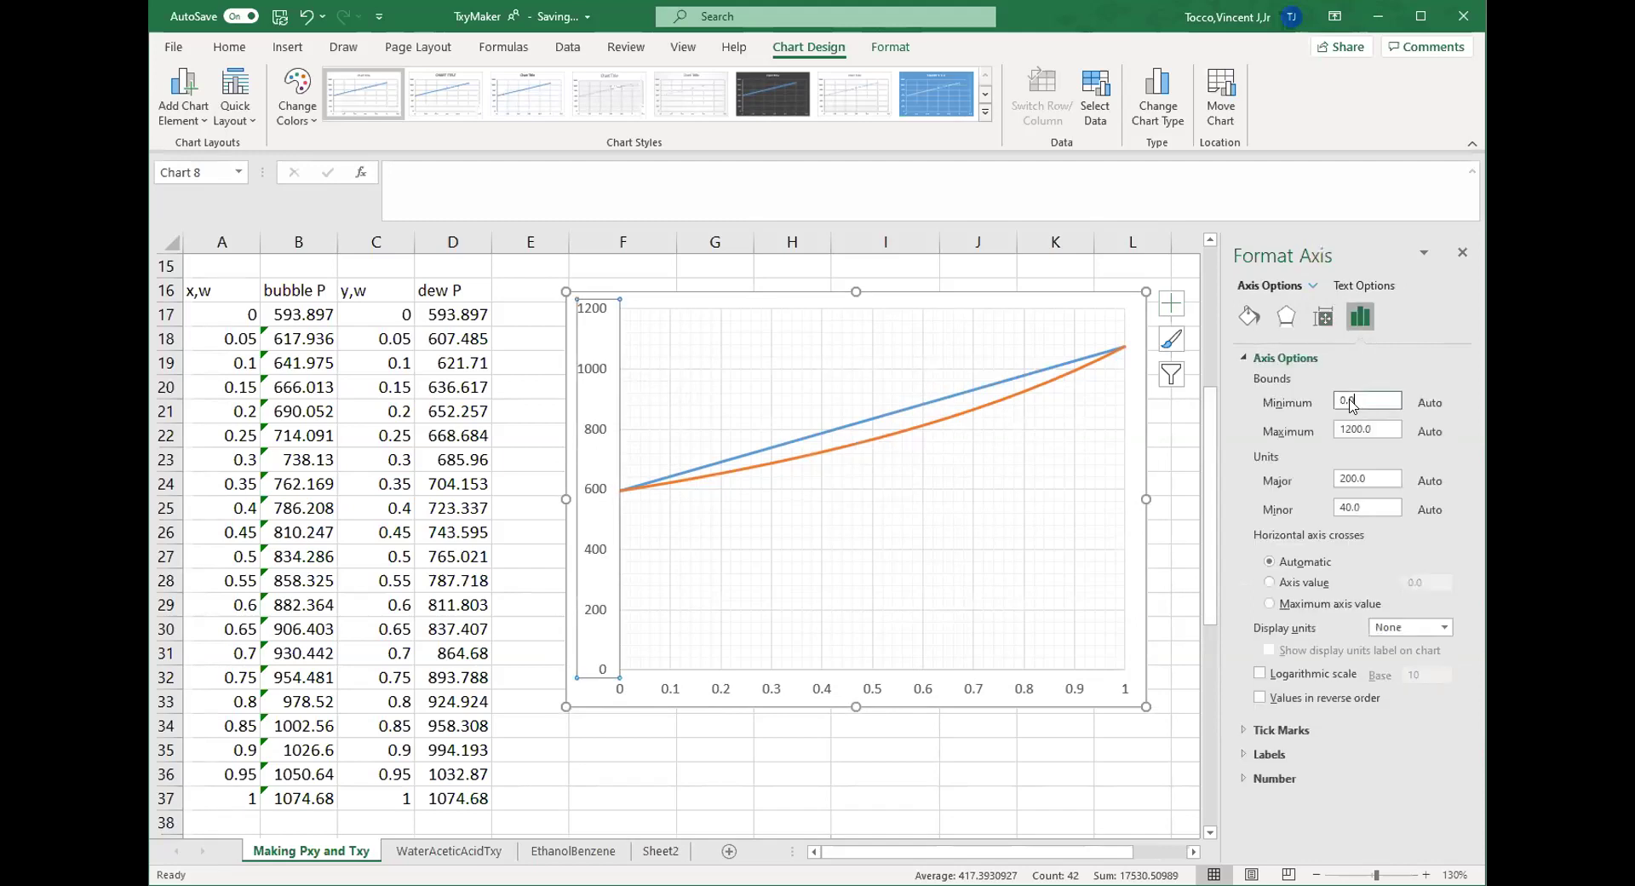
{"action": "type", "text": "50"}
{"action": "key", "text": "Return"}
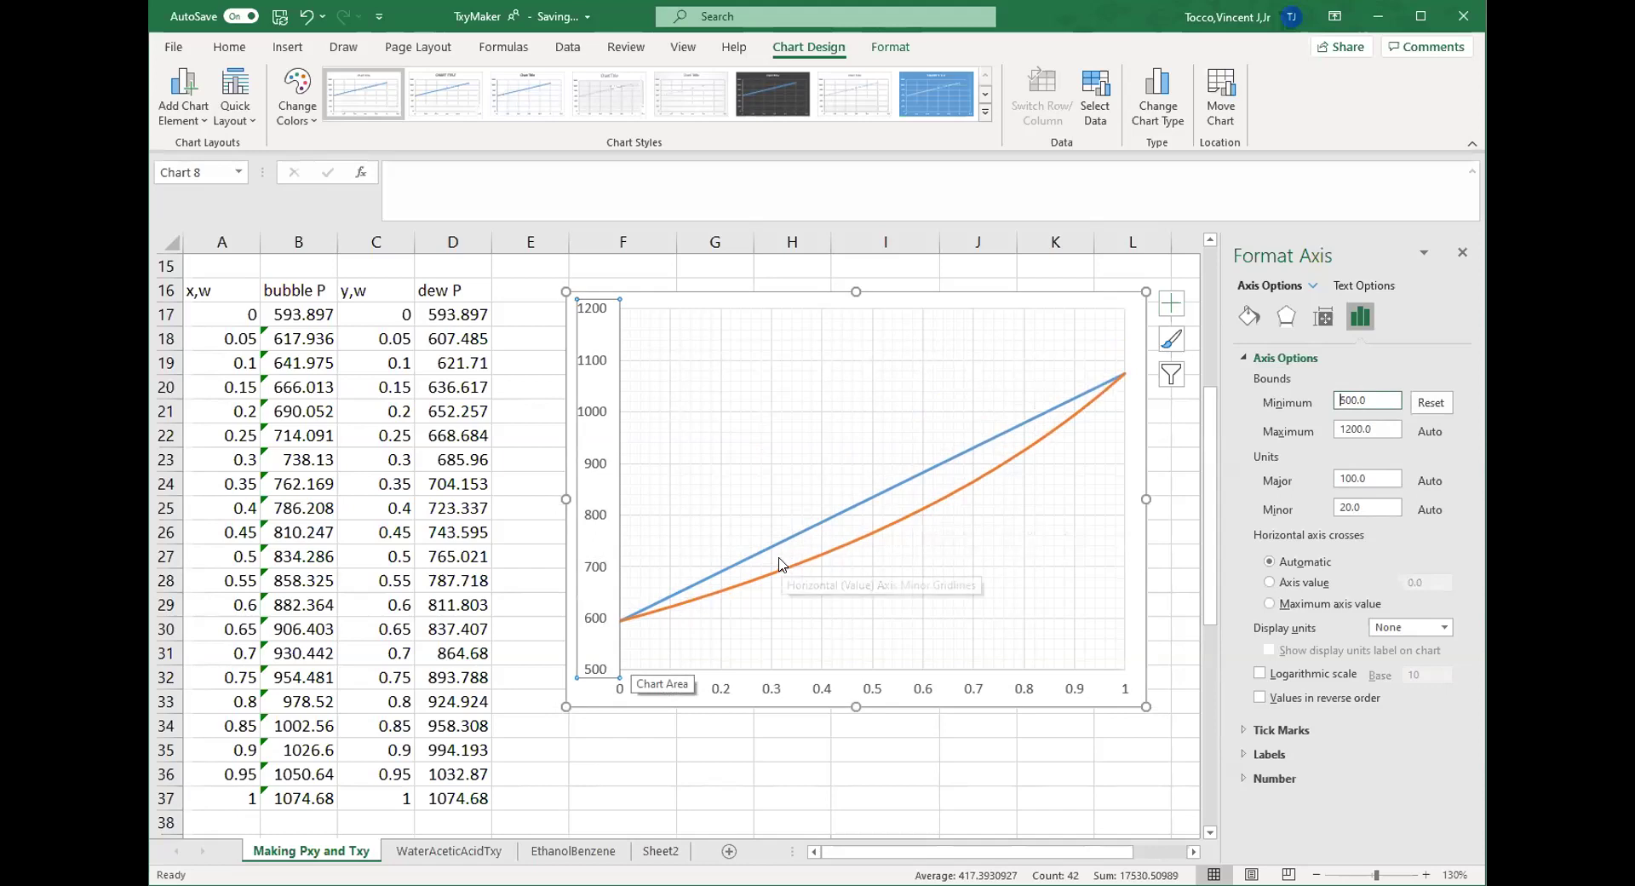
{"action": "left_click", "coordinate": [825, 420]}
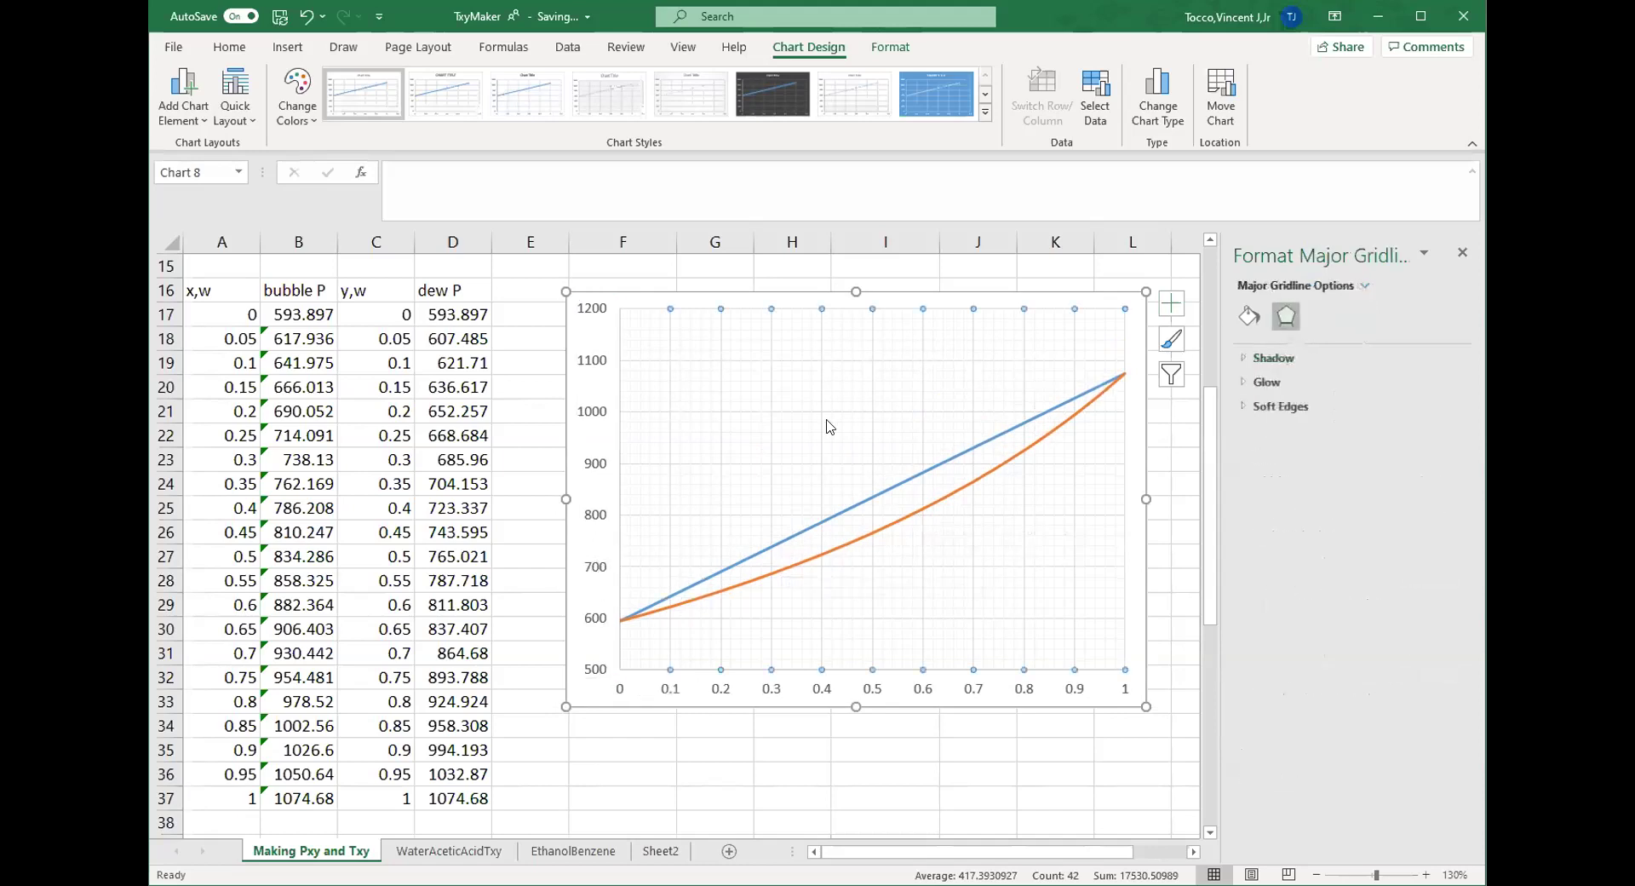
{"action": "left_click", "coordinate": [635, 339]}
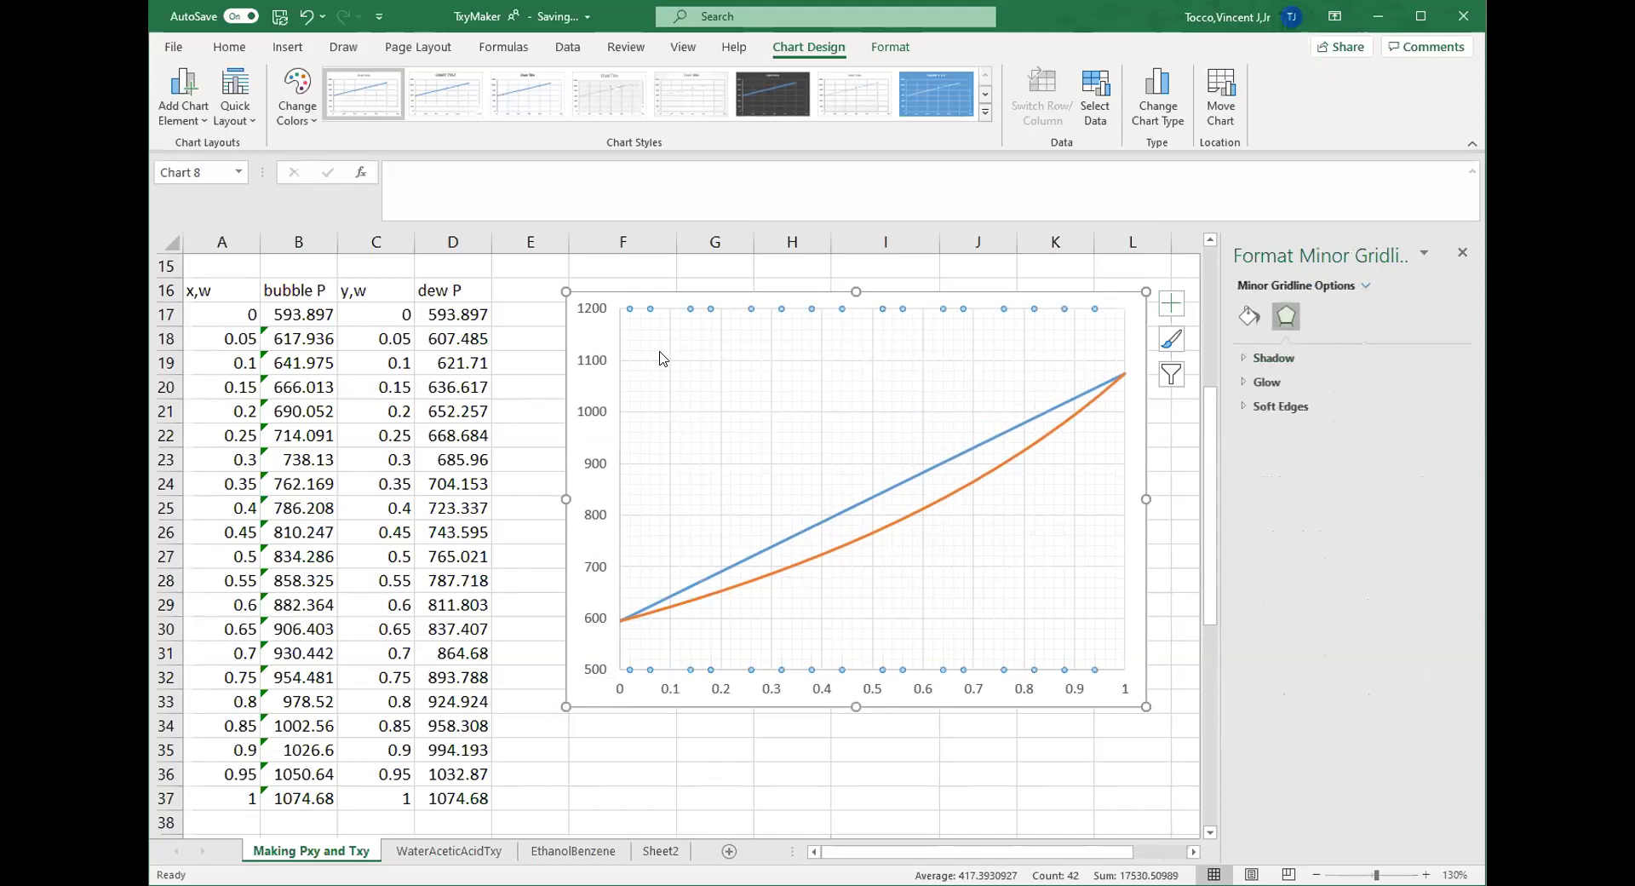
{"action": "right_click", "coordinate": [632, 341]}
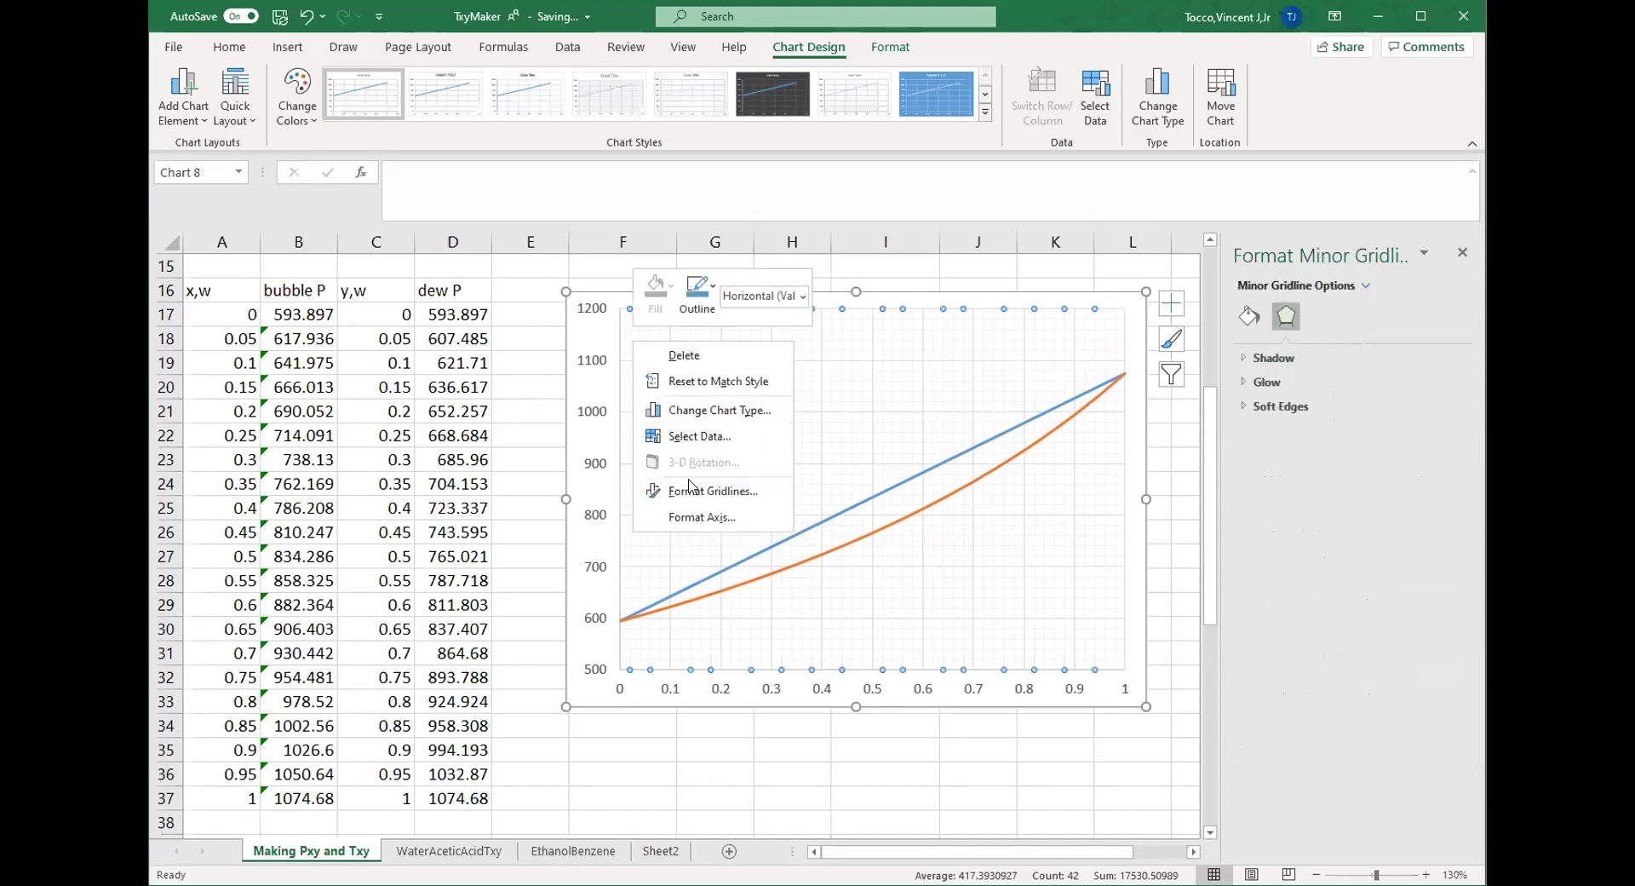
{"action": "key", "text": "Escape"}
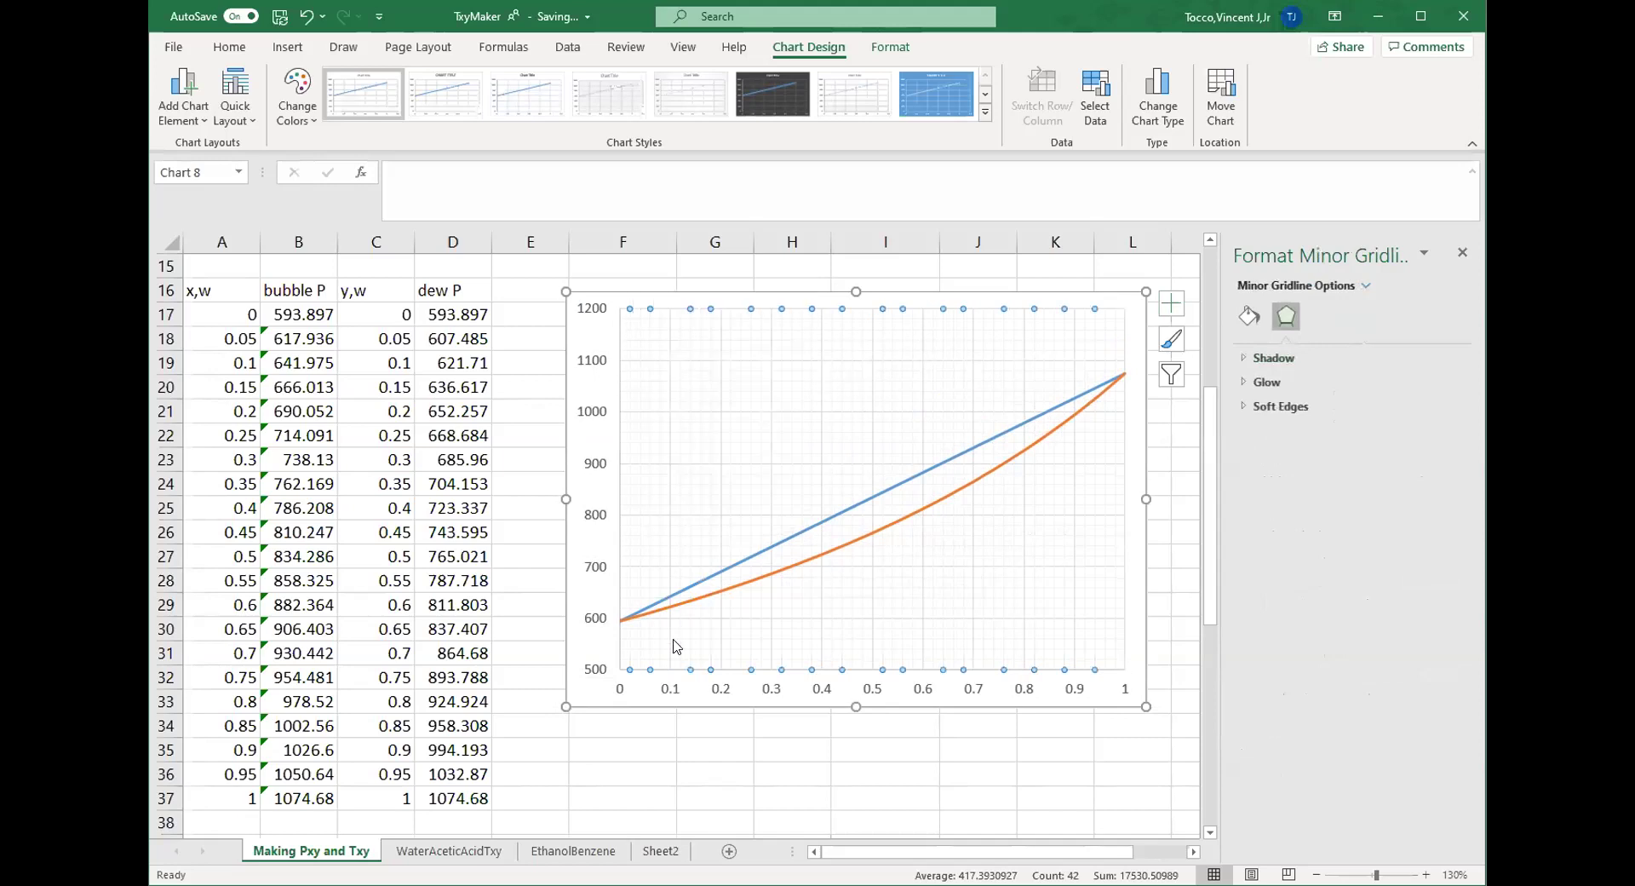
{"action": "right_click", "coordinate": [675, 646]}
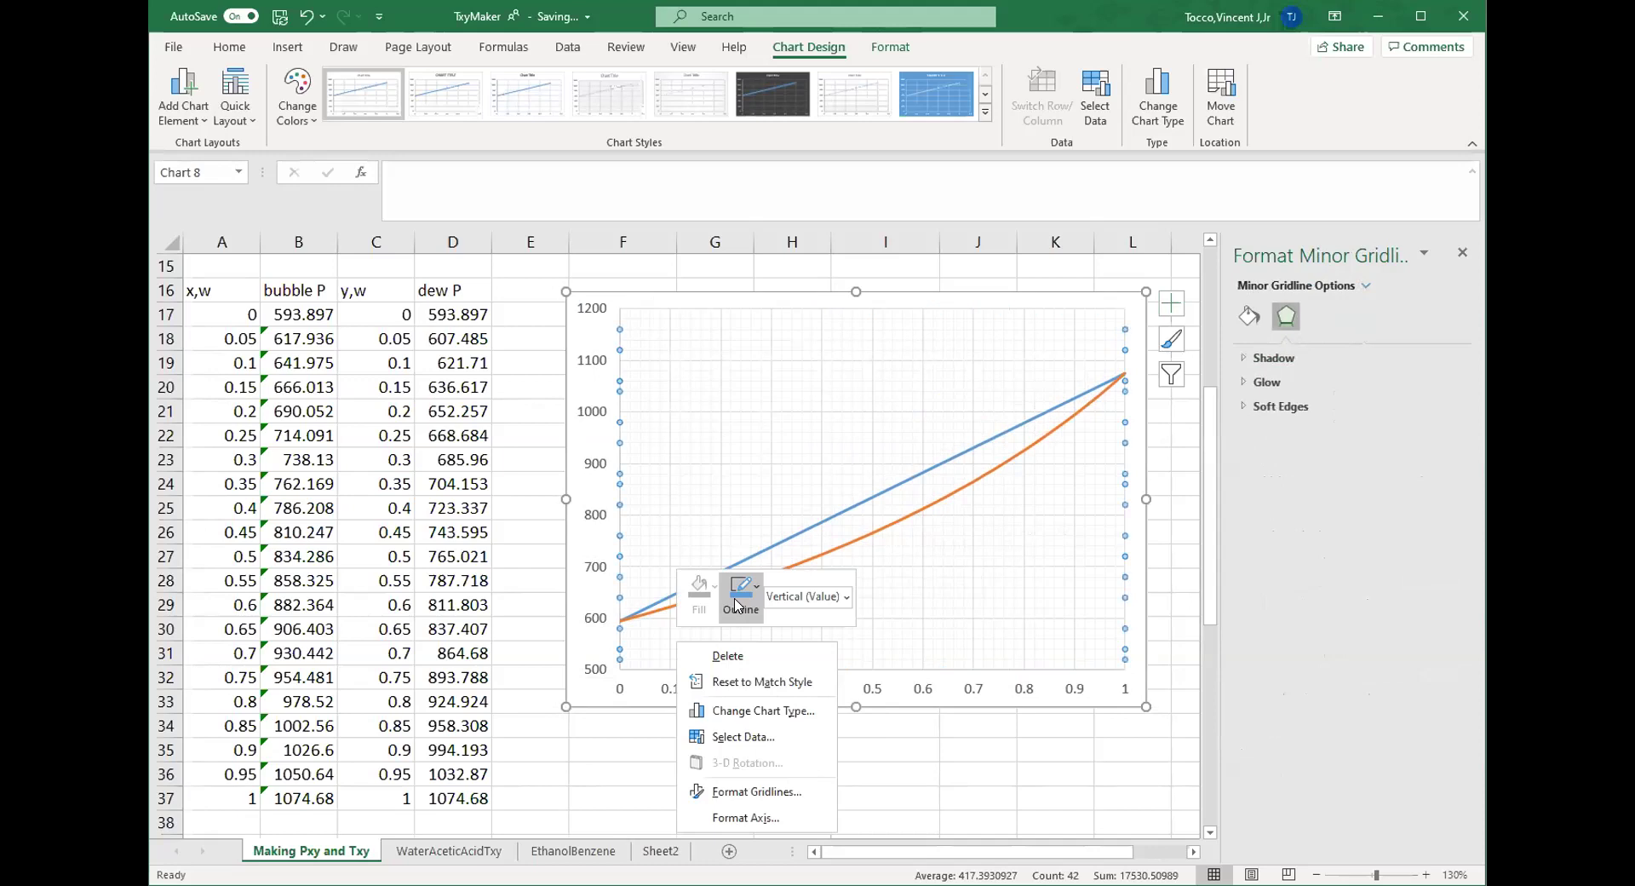
{"action": "left_click", "coordinate": [737, 605]}
{"action": "key", "text": "Escape"}
{"action": "left_click", "coordinate": [601, 686]}
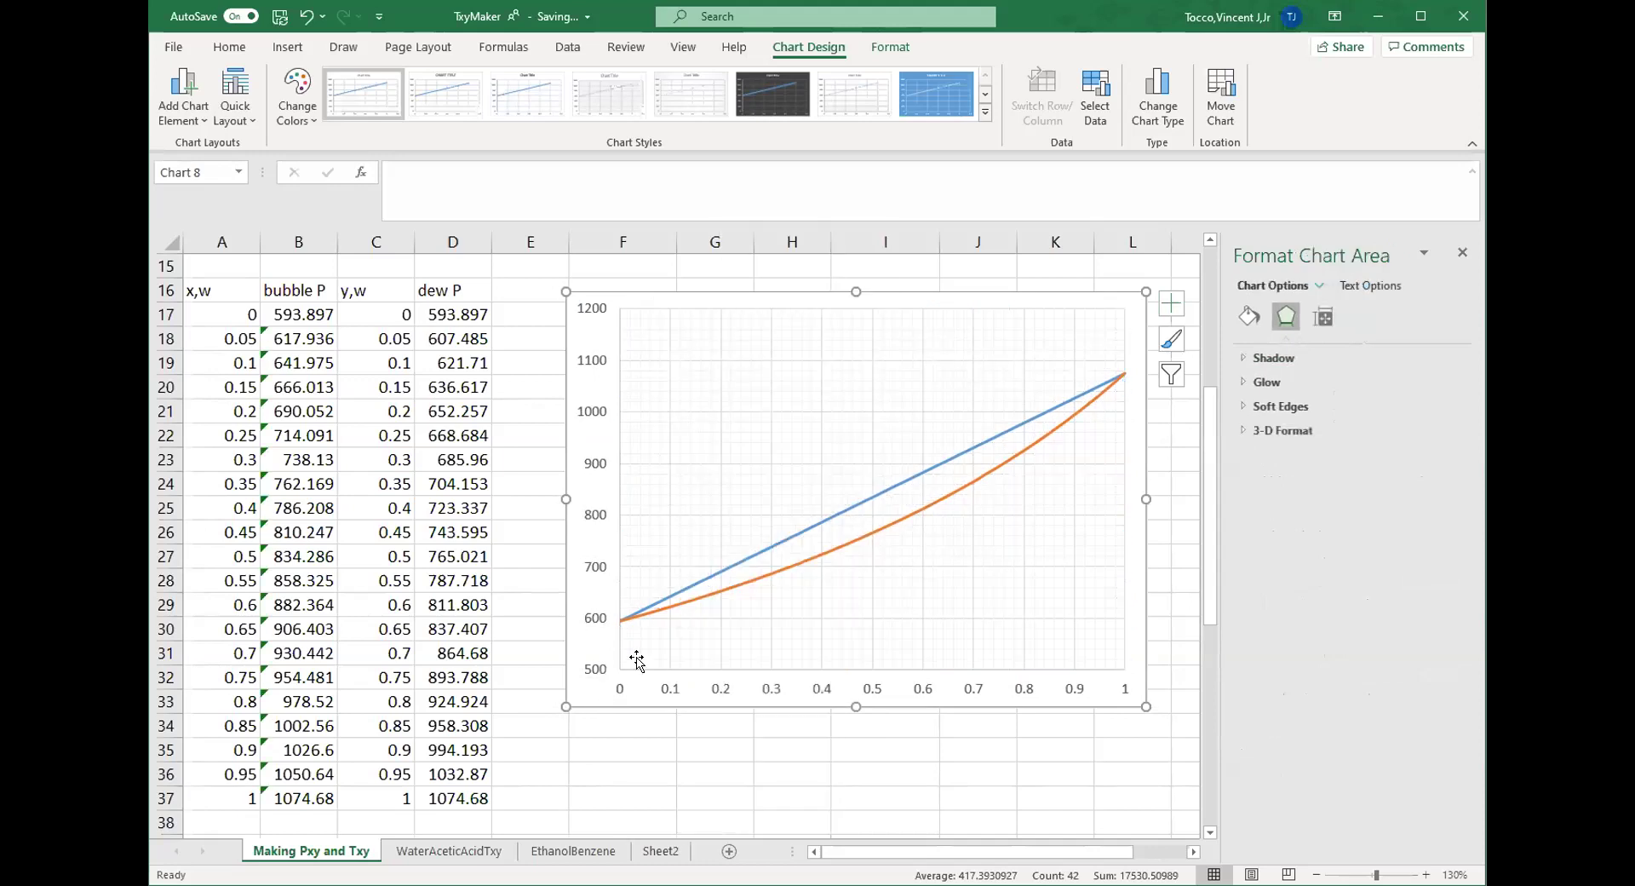
{"action": "right_click", "coordinate": [635, 664]}
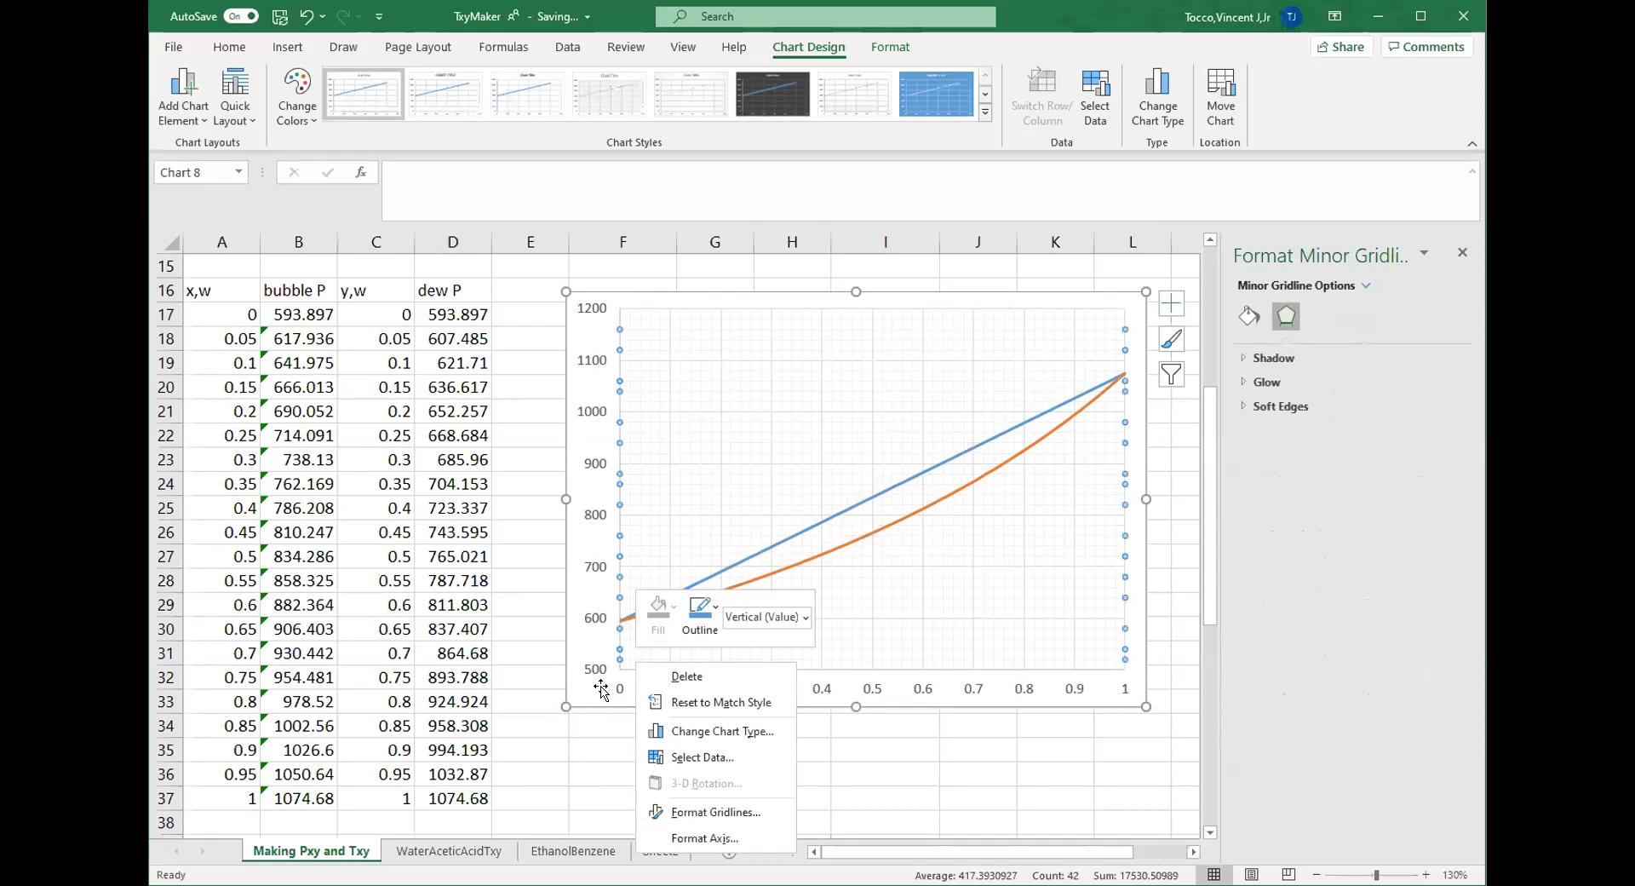
{"action": "left_click", "coordinate": [800, 364]}
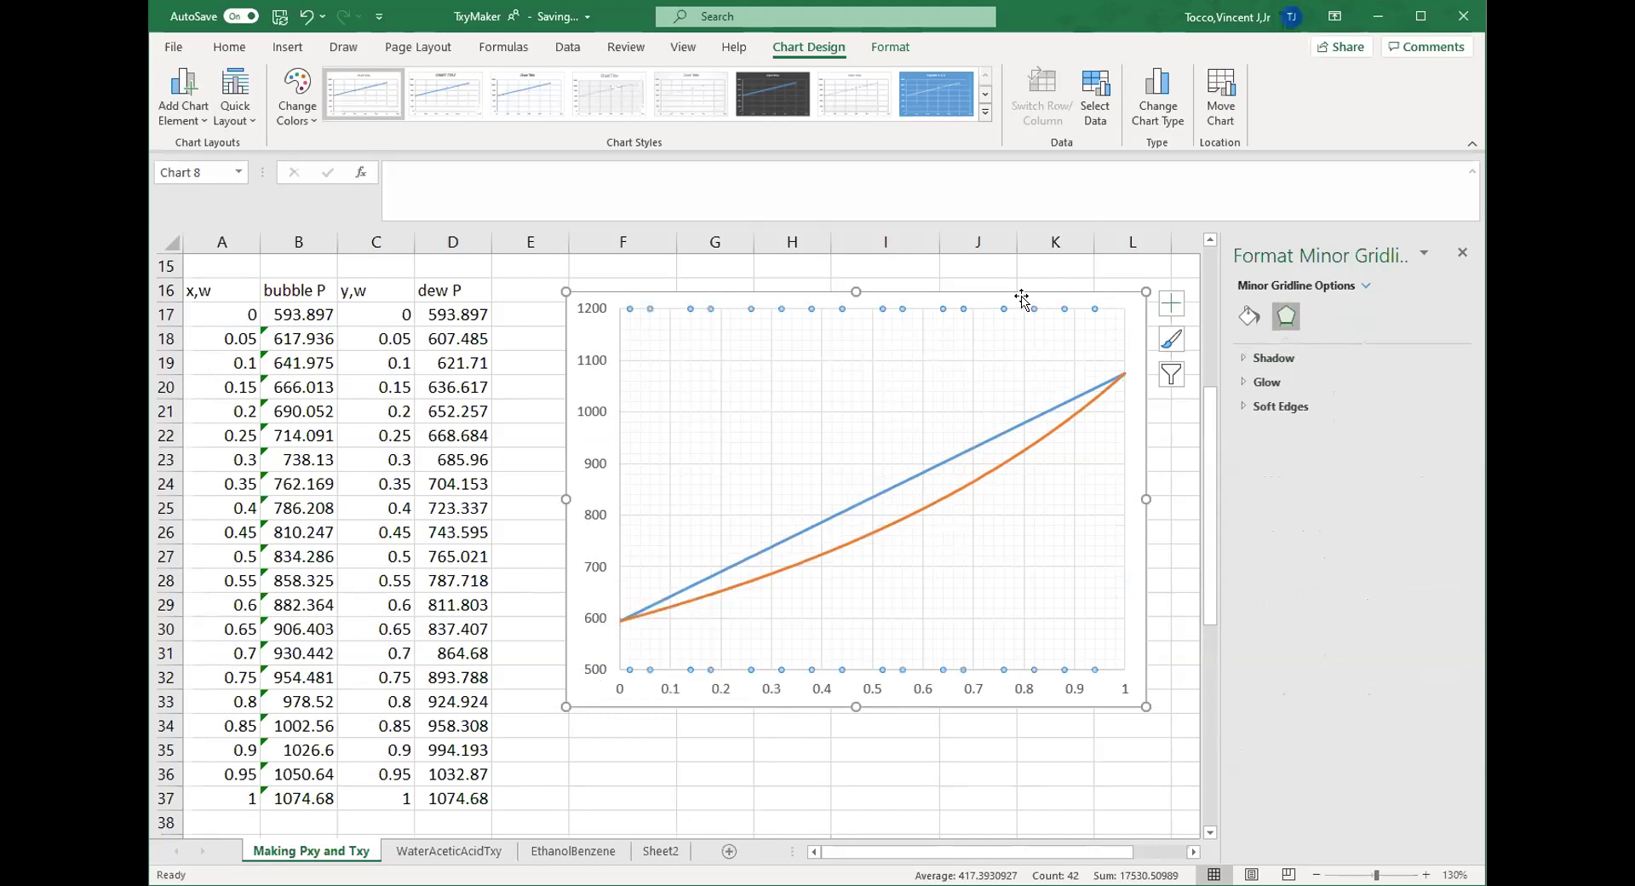
- Give the chart's plot area a solid black border 1.5 pt wide
{"action": "left_click", "coordinate": [1124, 341]}
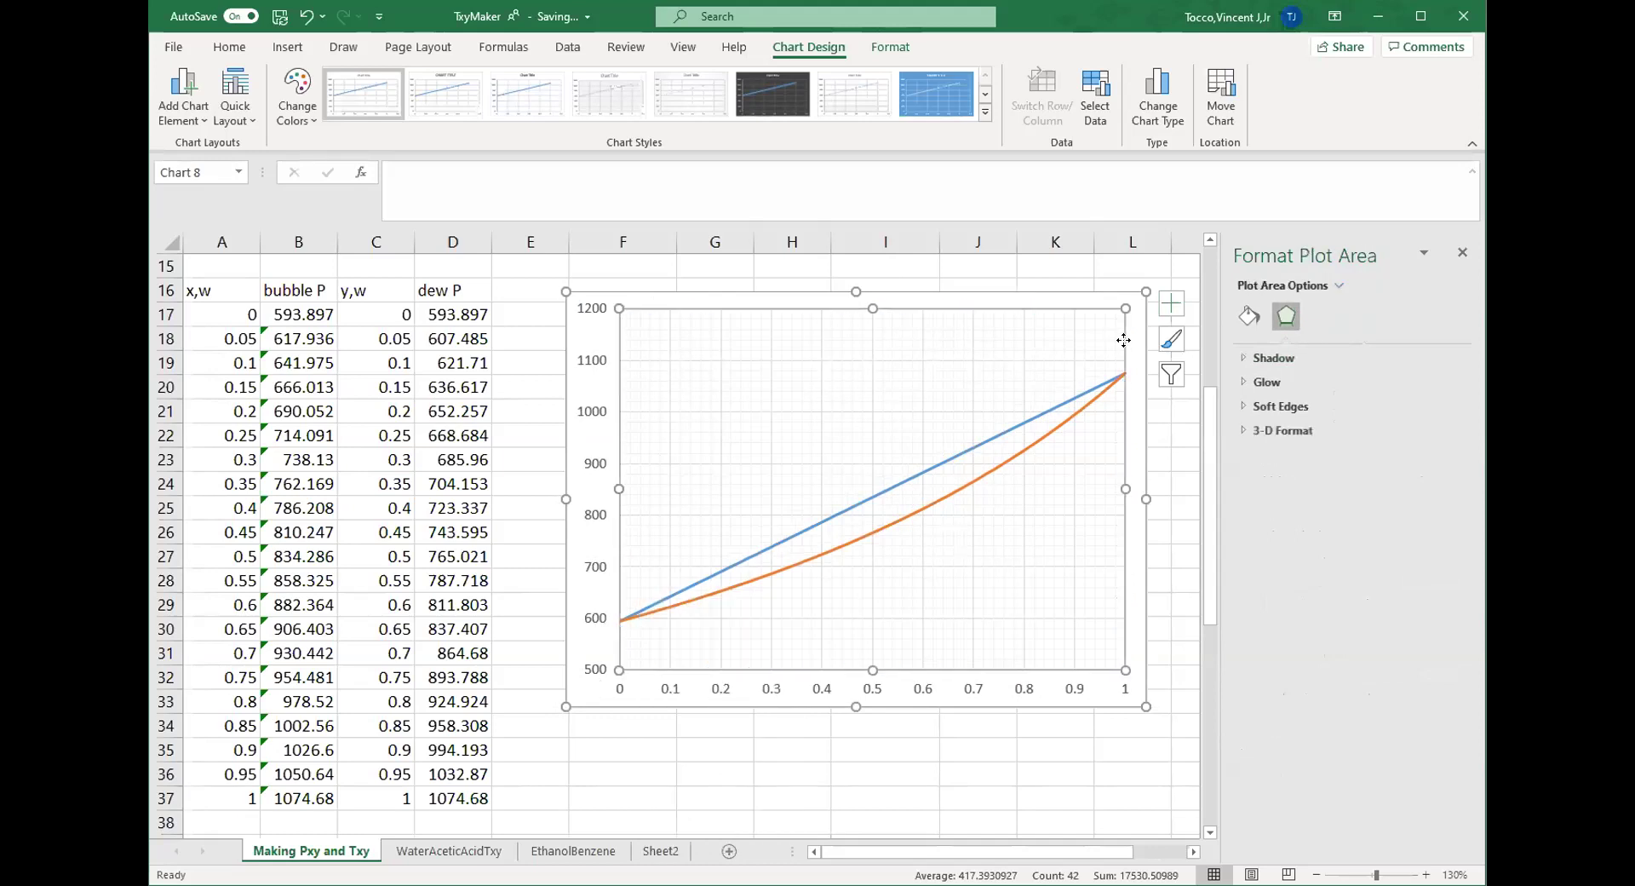
{"action": "left_click", "coordinate": [1250, 317]}
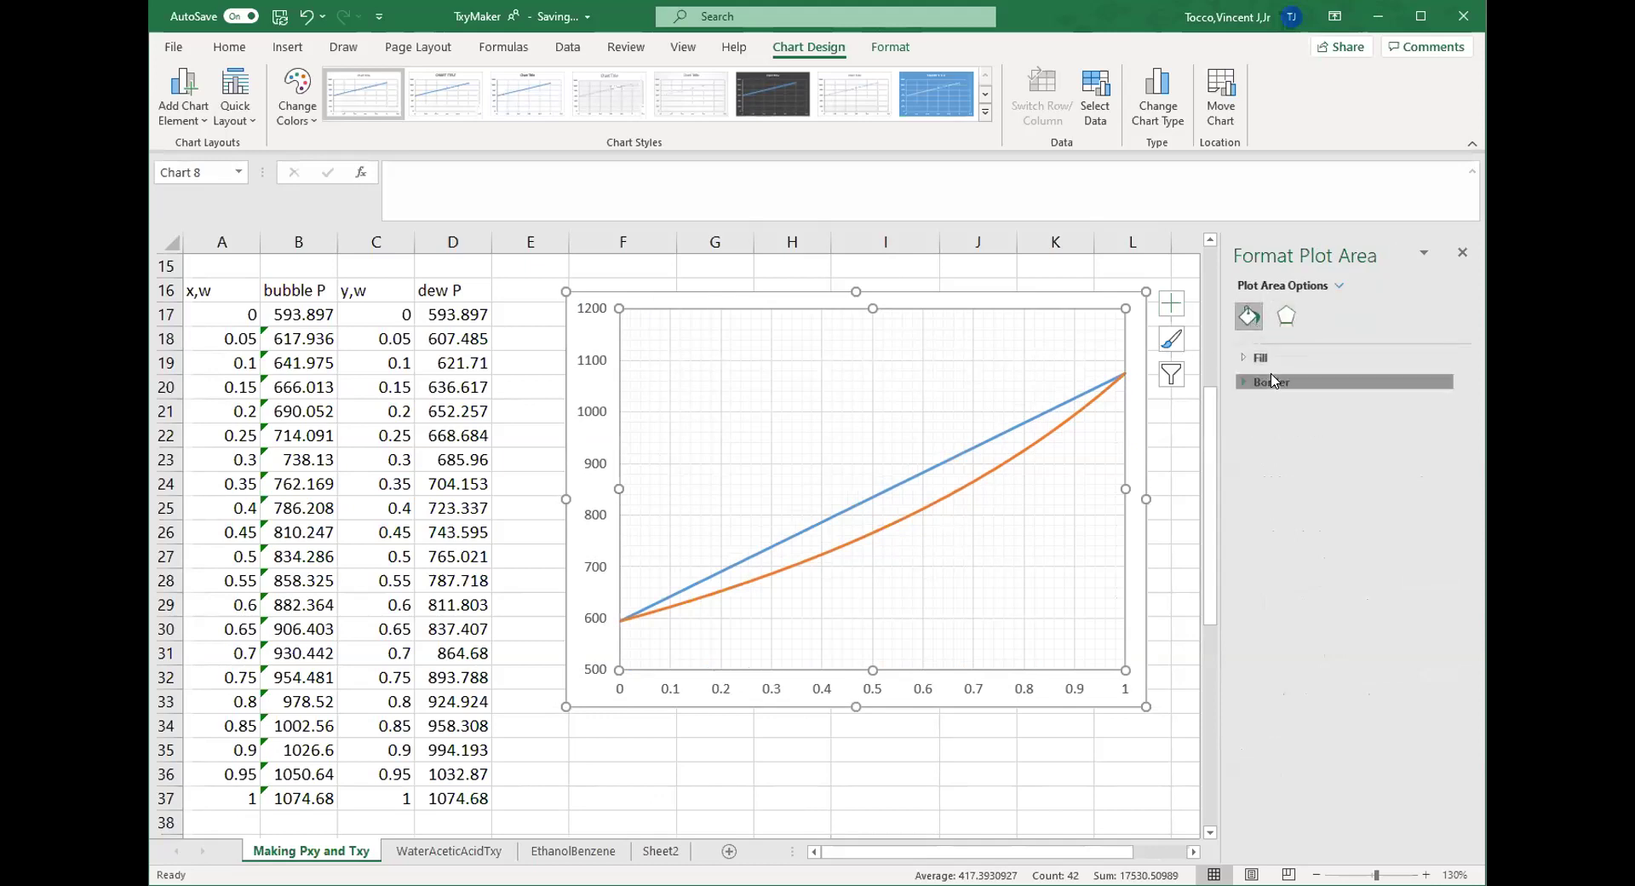
{"action": "left_click", "coordinate": [1272, 382]}
{"action": "left_click", "coordinate": [1445, 507]}
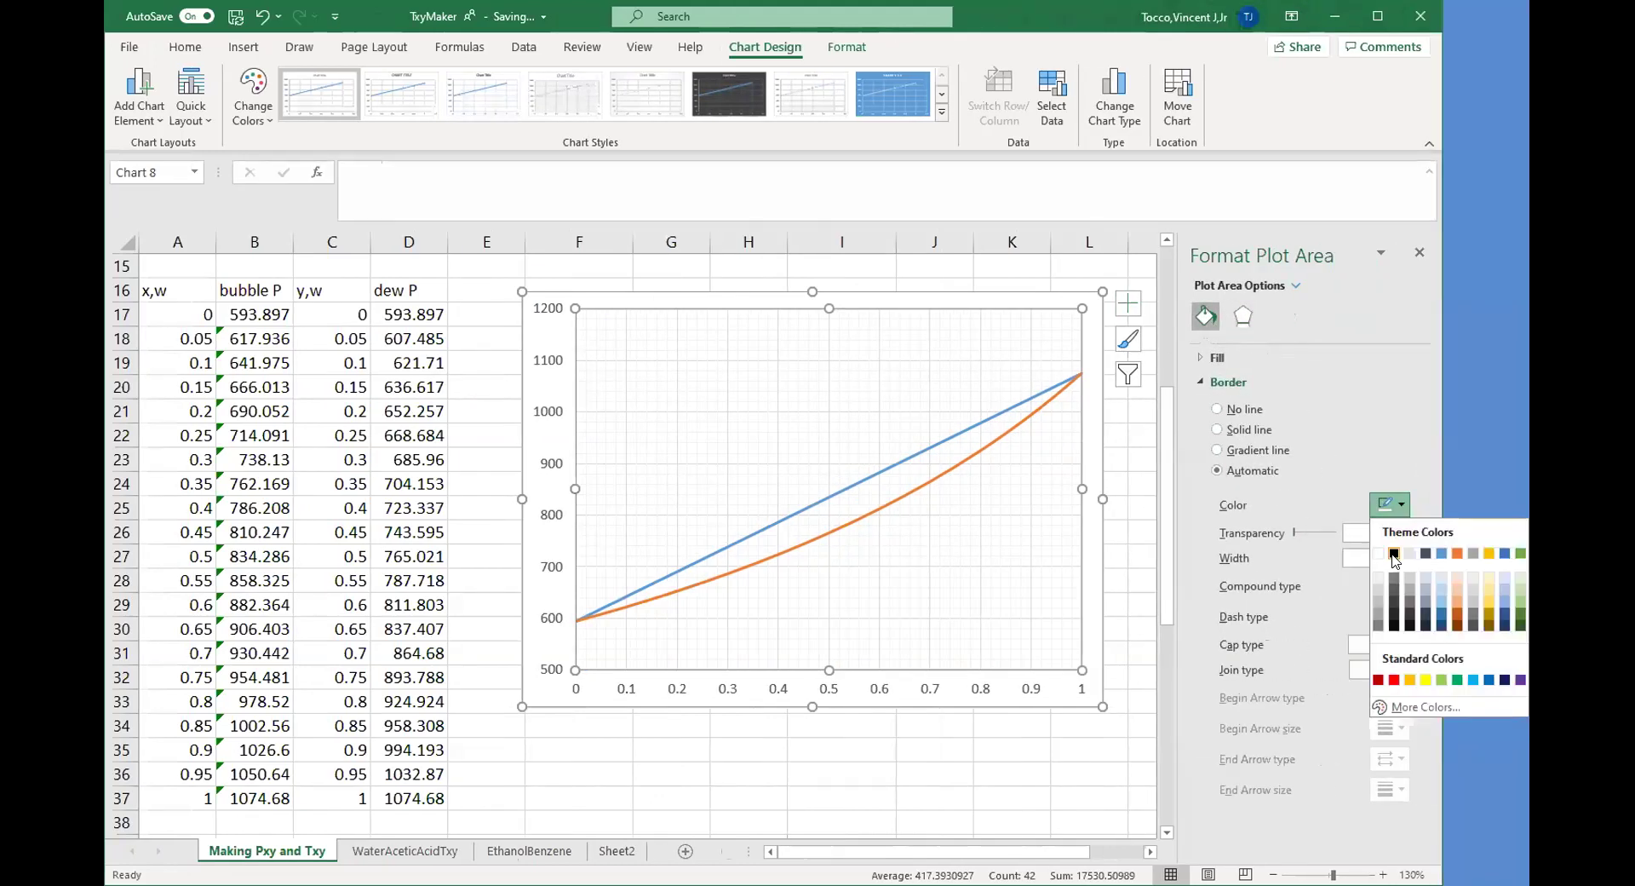
{"action": "left_click", "coordinate": [1394, 553]}
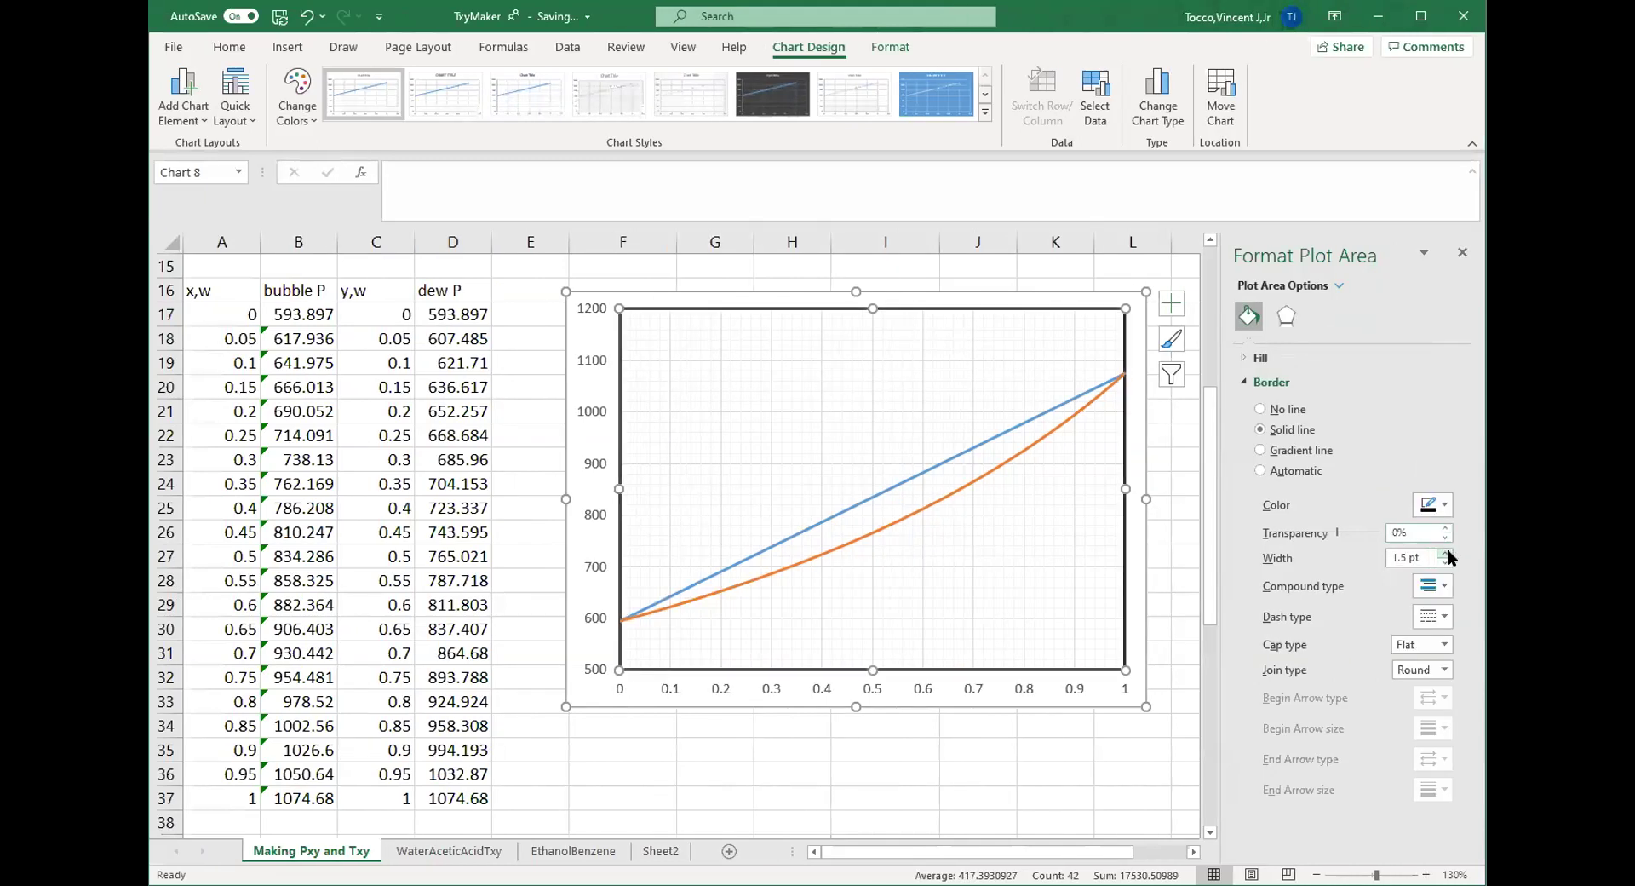
{"action": "left_click", "coordinate": [1116, 700]}
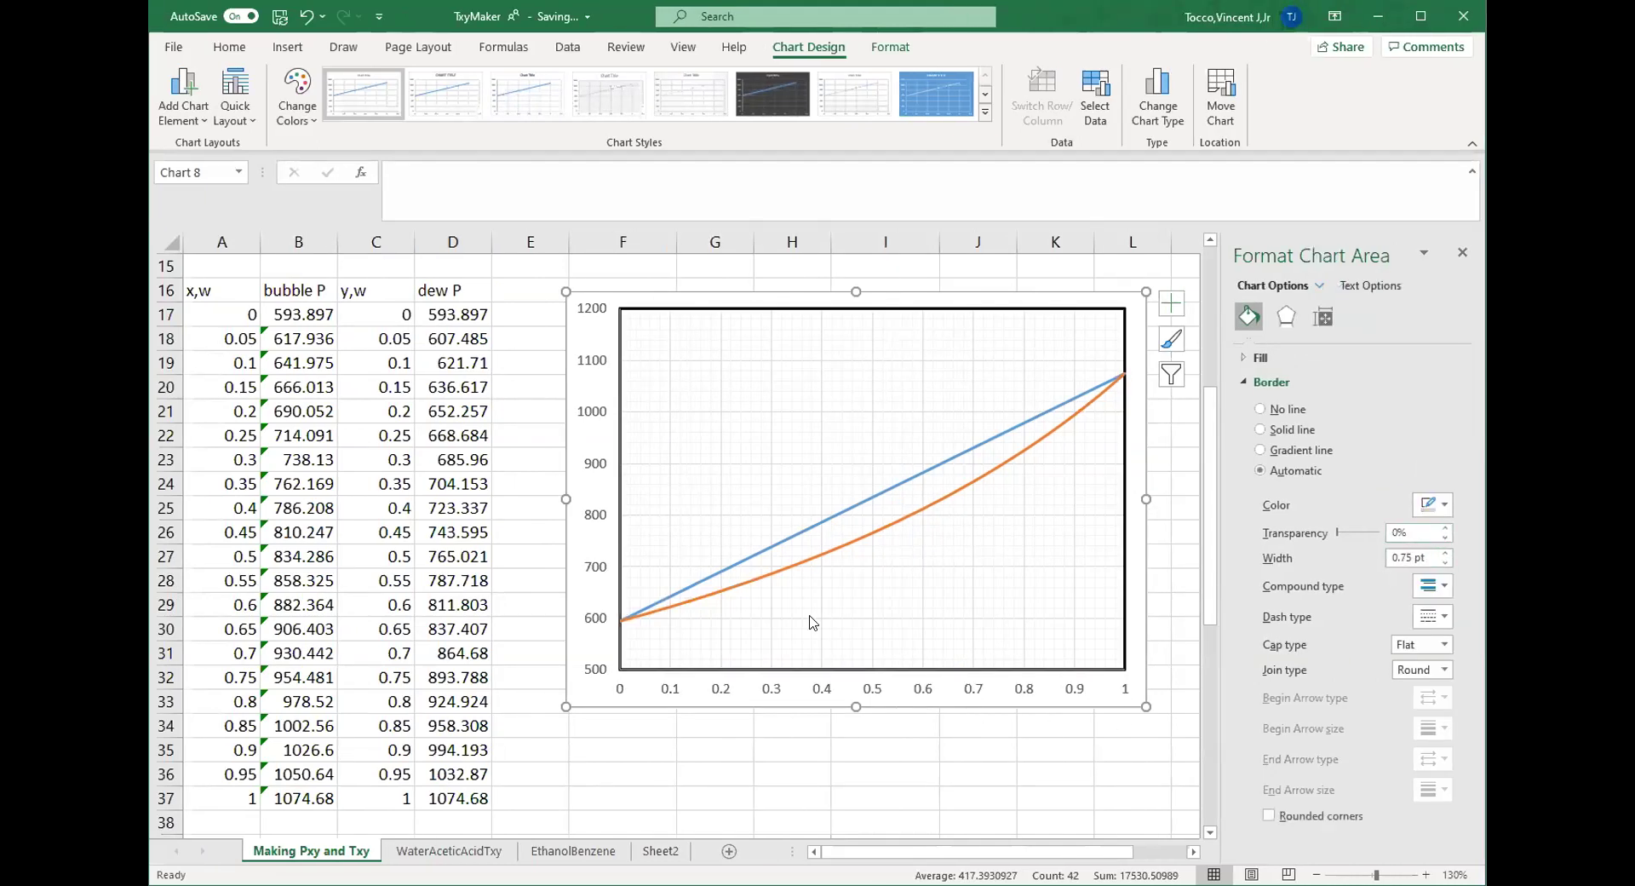
- Set the font color of the vertical and horizontal axis labels to black
{"action": "left_click", "coordinate": [596, 467]}
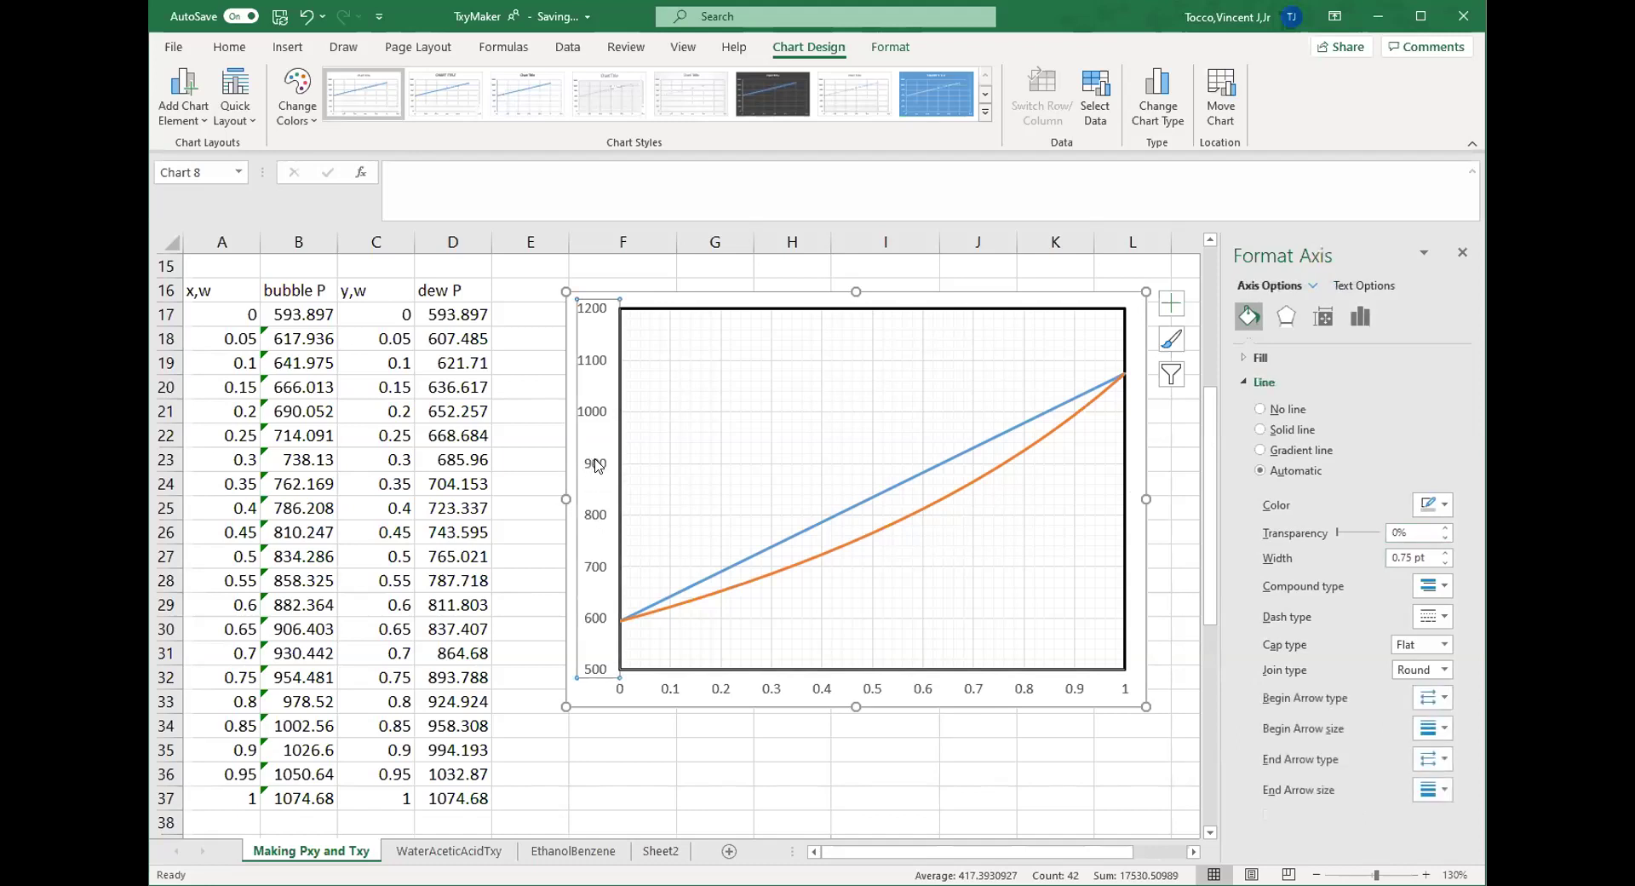
{"action": "key", "text": "ctrl+shift+f"}
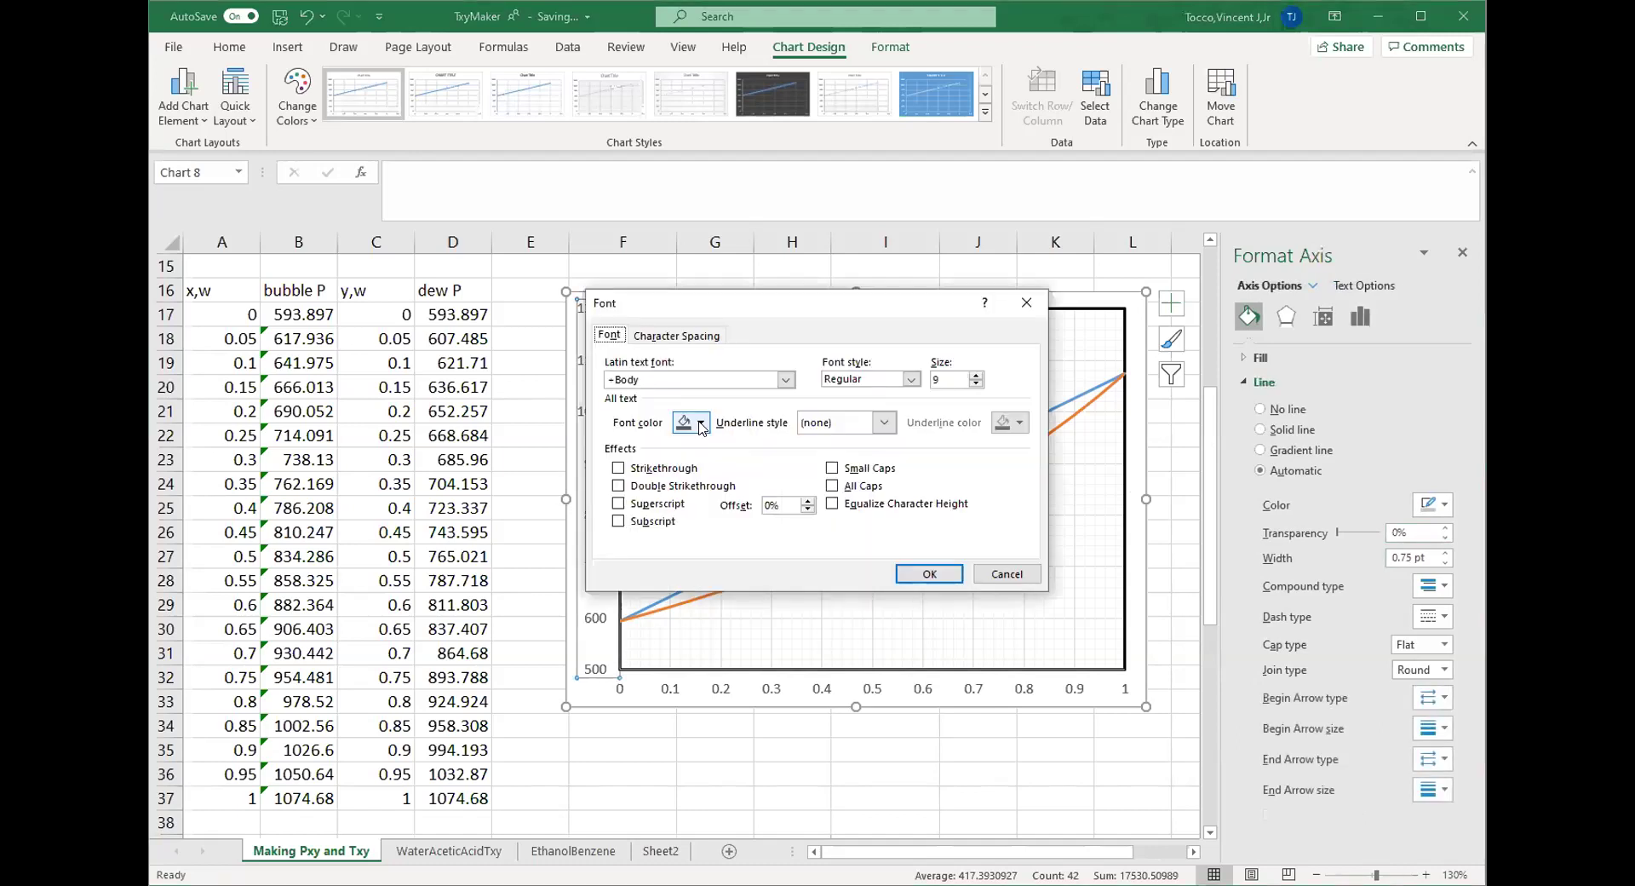
{"action": "left_click", "coordinate": [929, 573]}
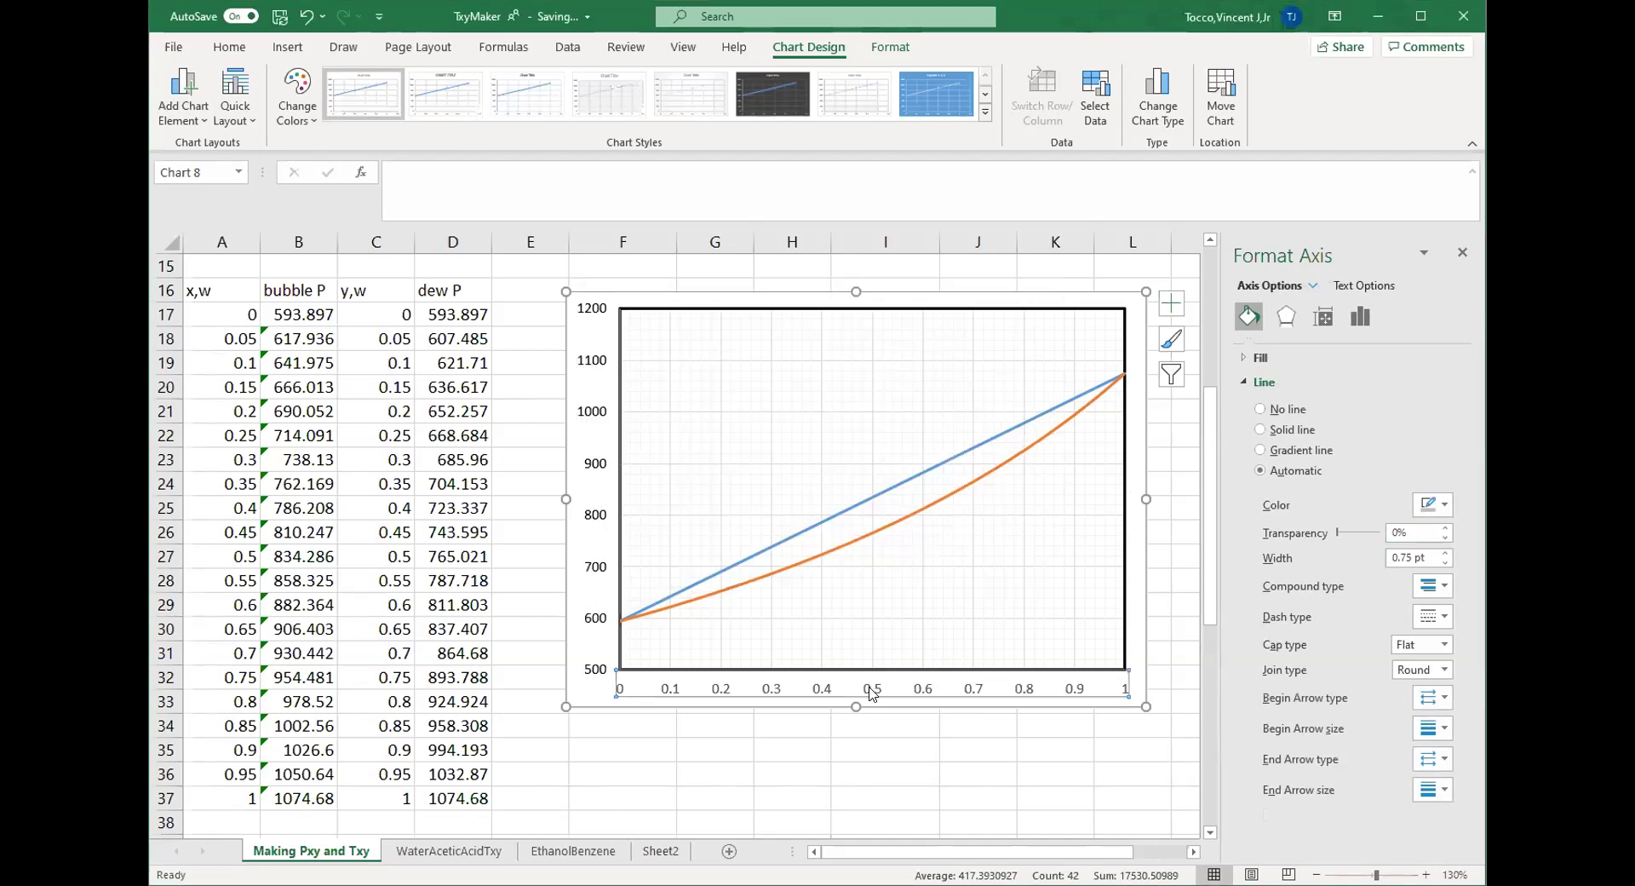
{"action": "key", "text": "ctrl+shift+f"}
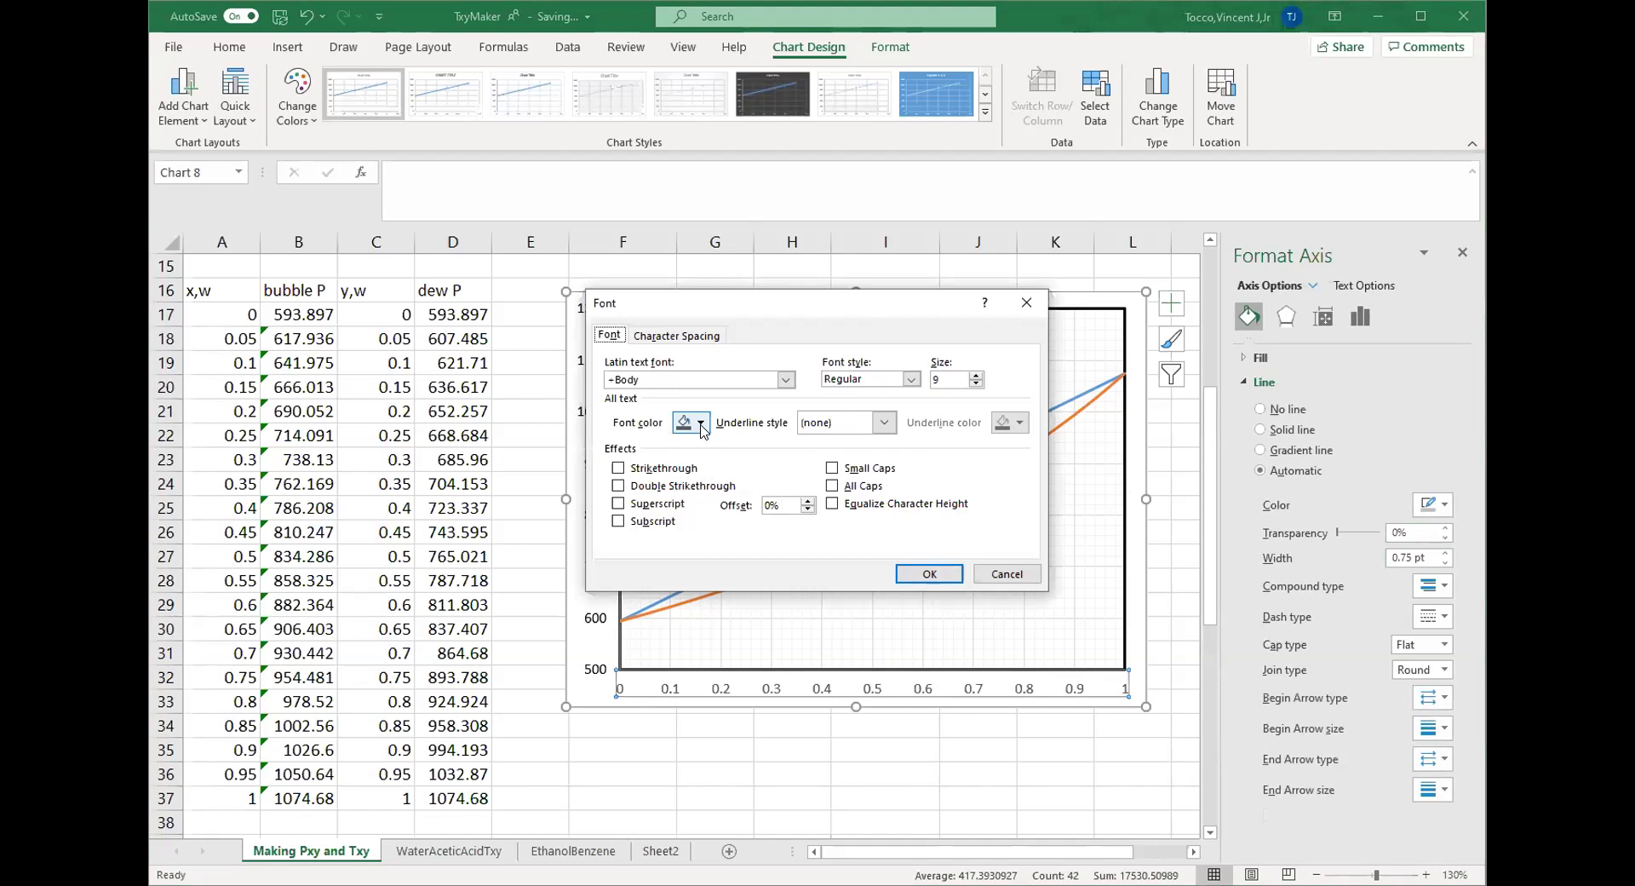
{"action": "key", "text": "Escape"}
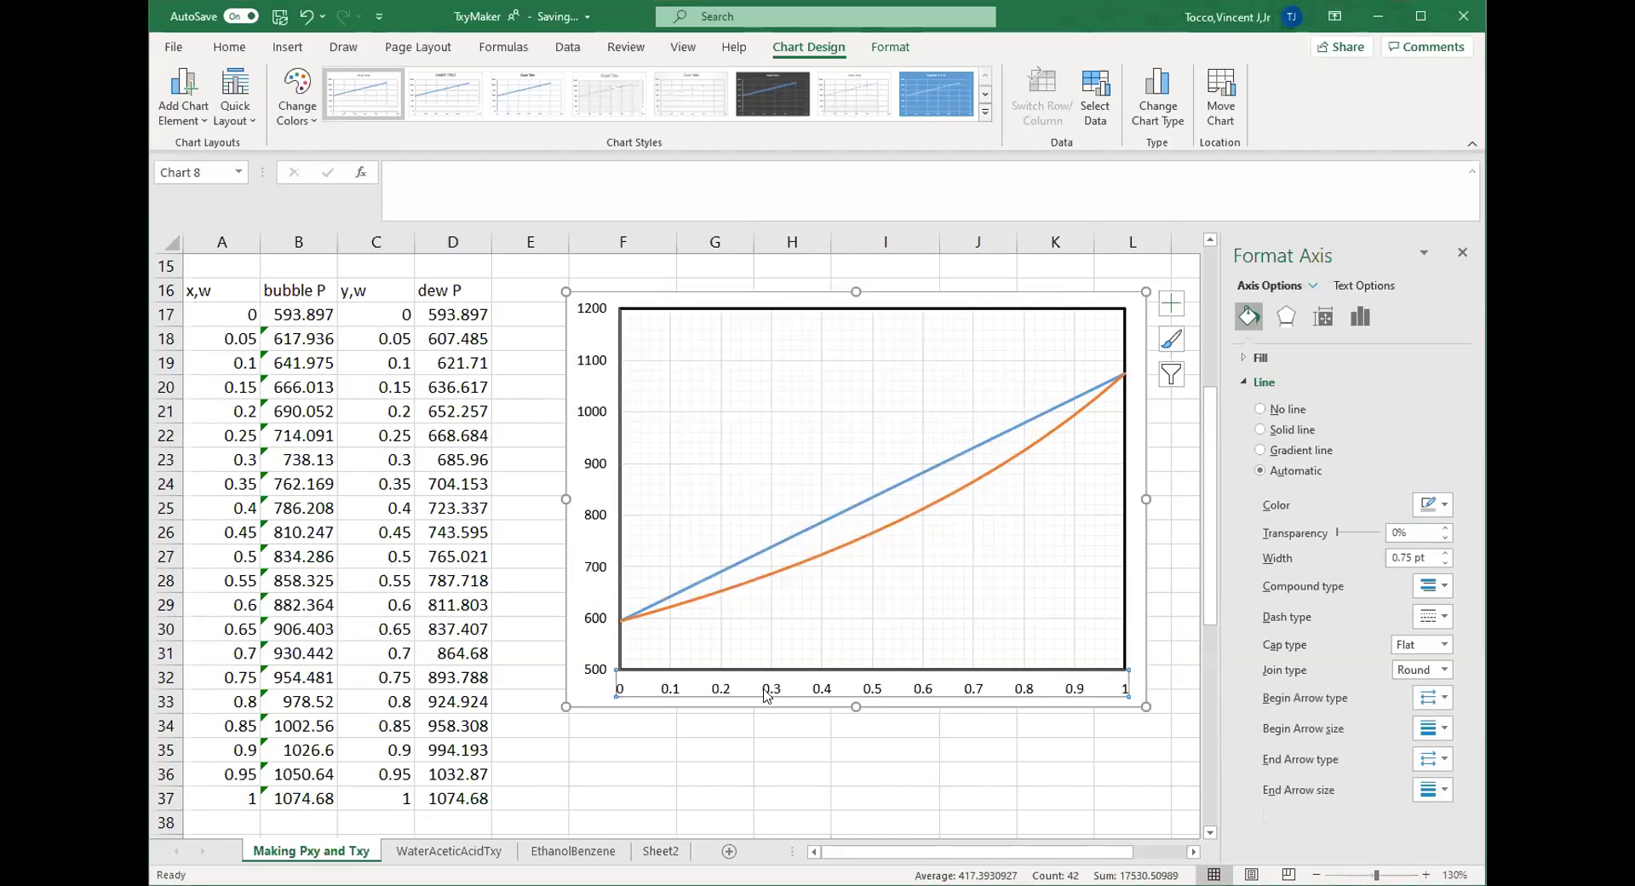
- Set the font size of the horizontal and vertical axis labels to 12
{"action": "right_click", "coordinate": [822, 694]}
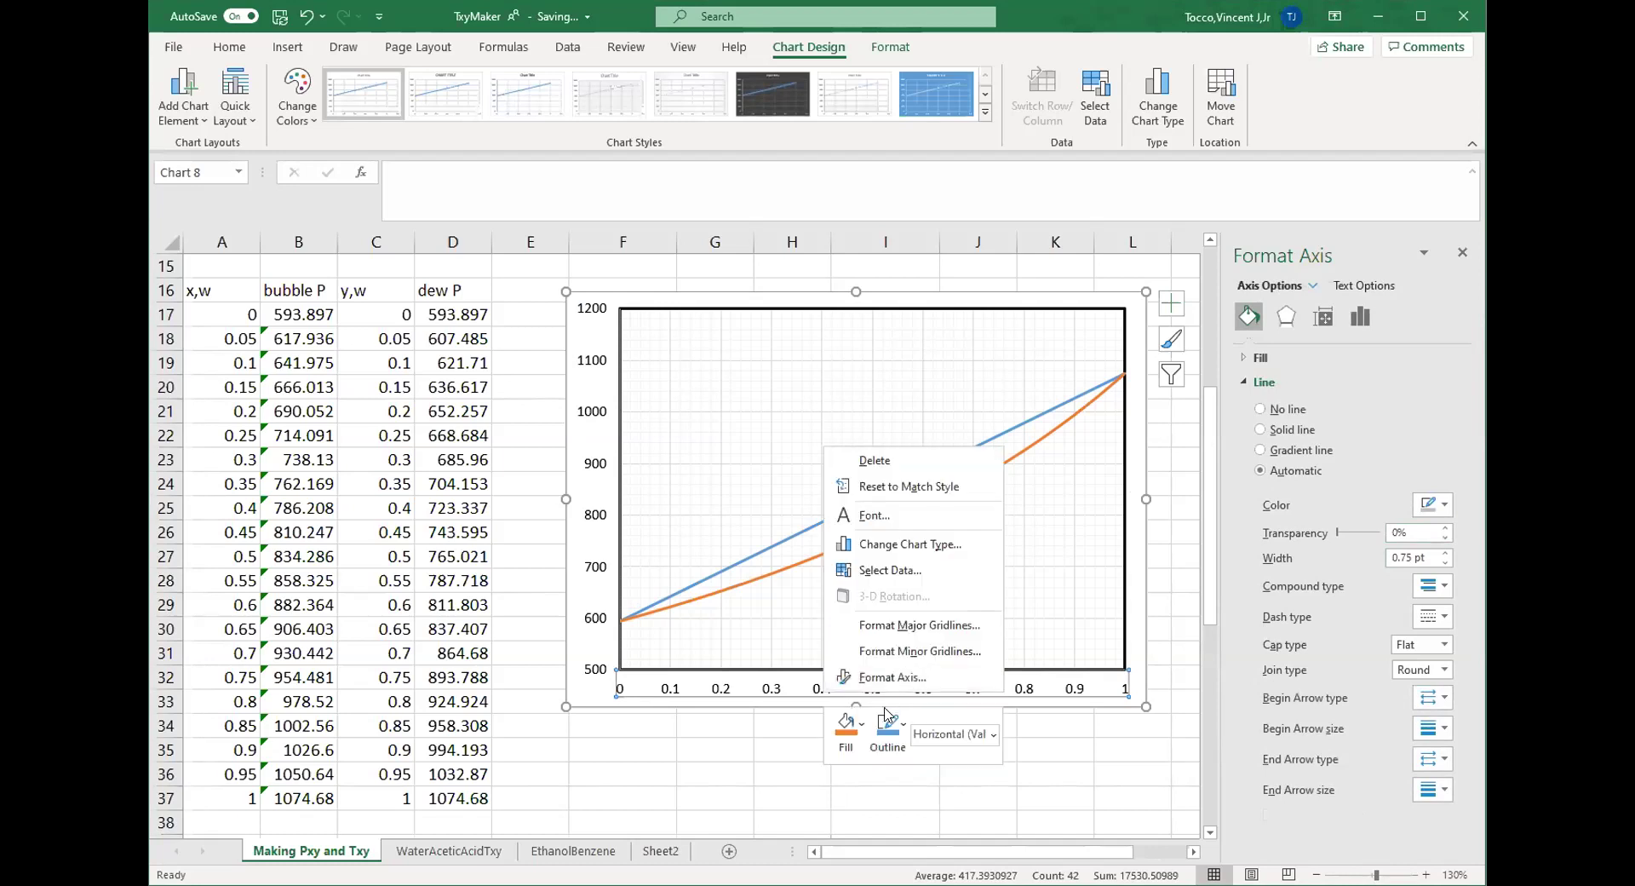
{"action": "left_click", "coordinate": [886, 518]}
{"action": "type", "text": "12"}
{"action": "key", "text": "Return"}
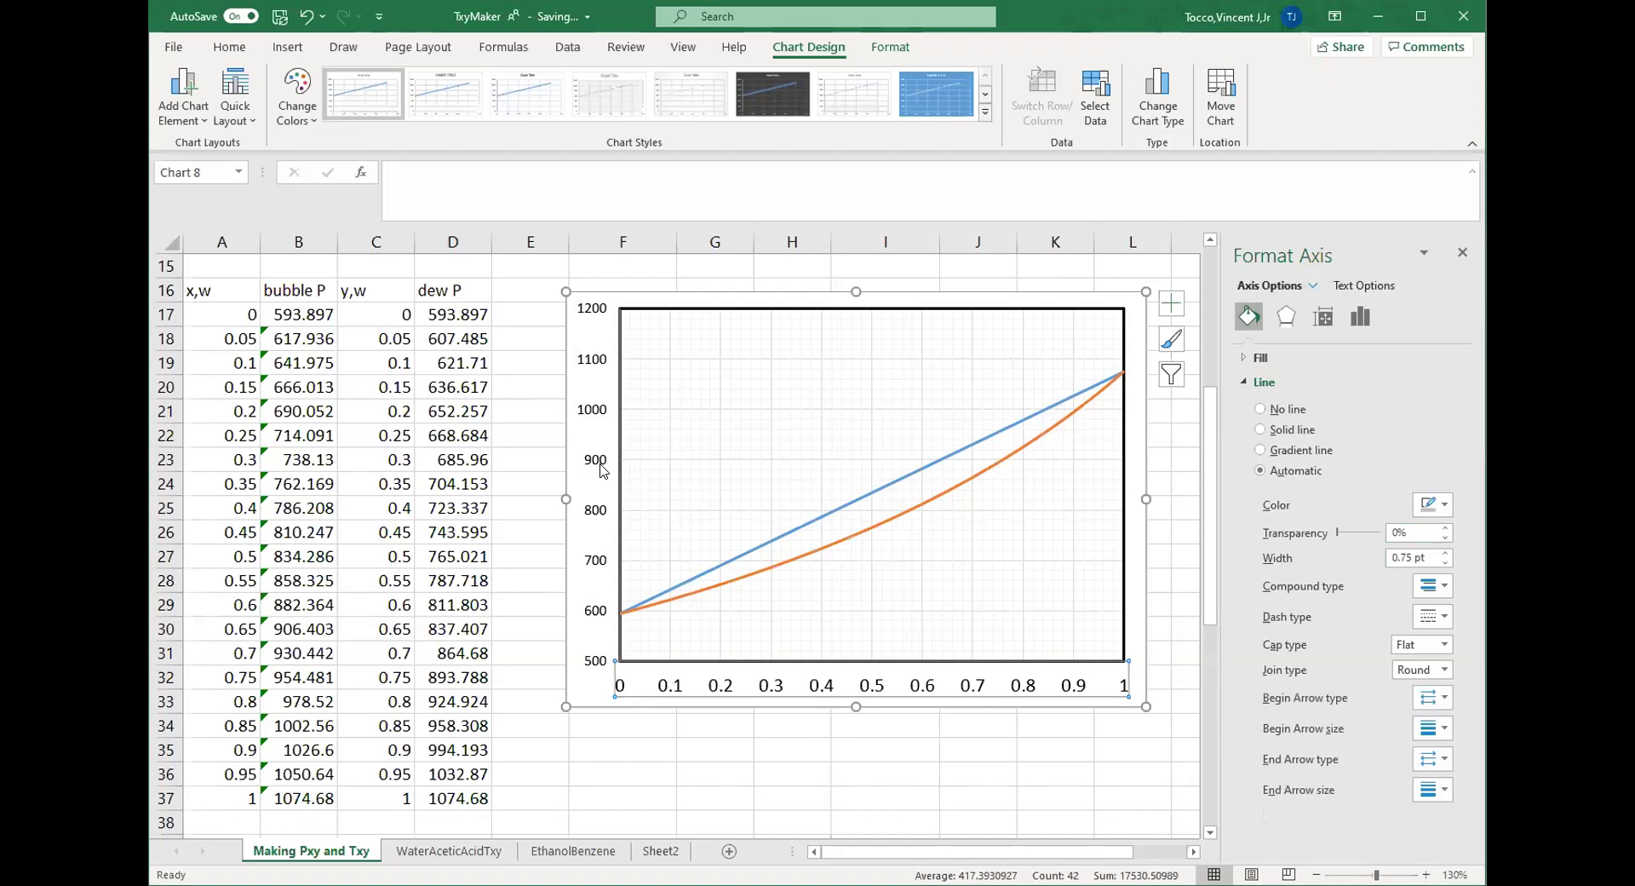
{"action": "right_click", "coordinate": [605, 466]}
{"action": "left_click", "coordinate": [667, 542]}
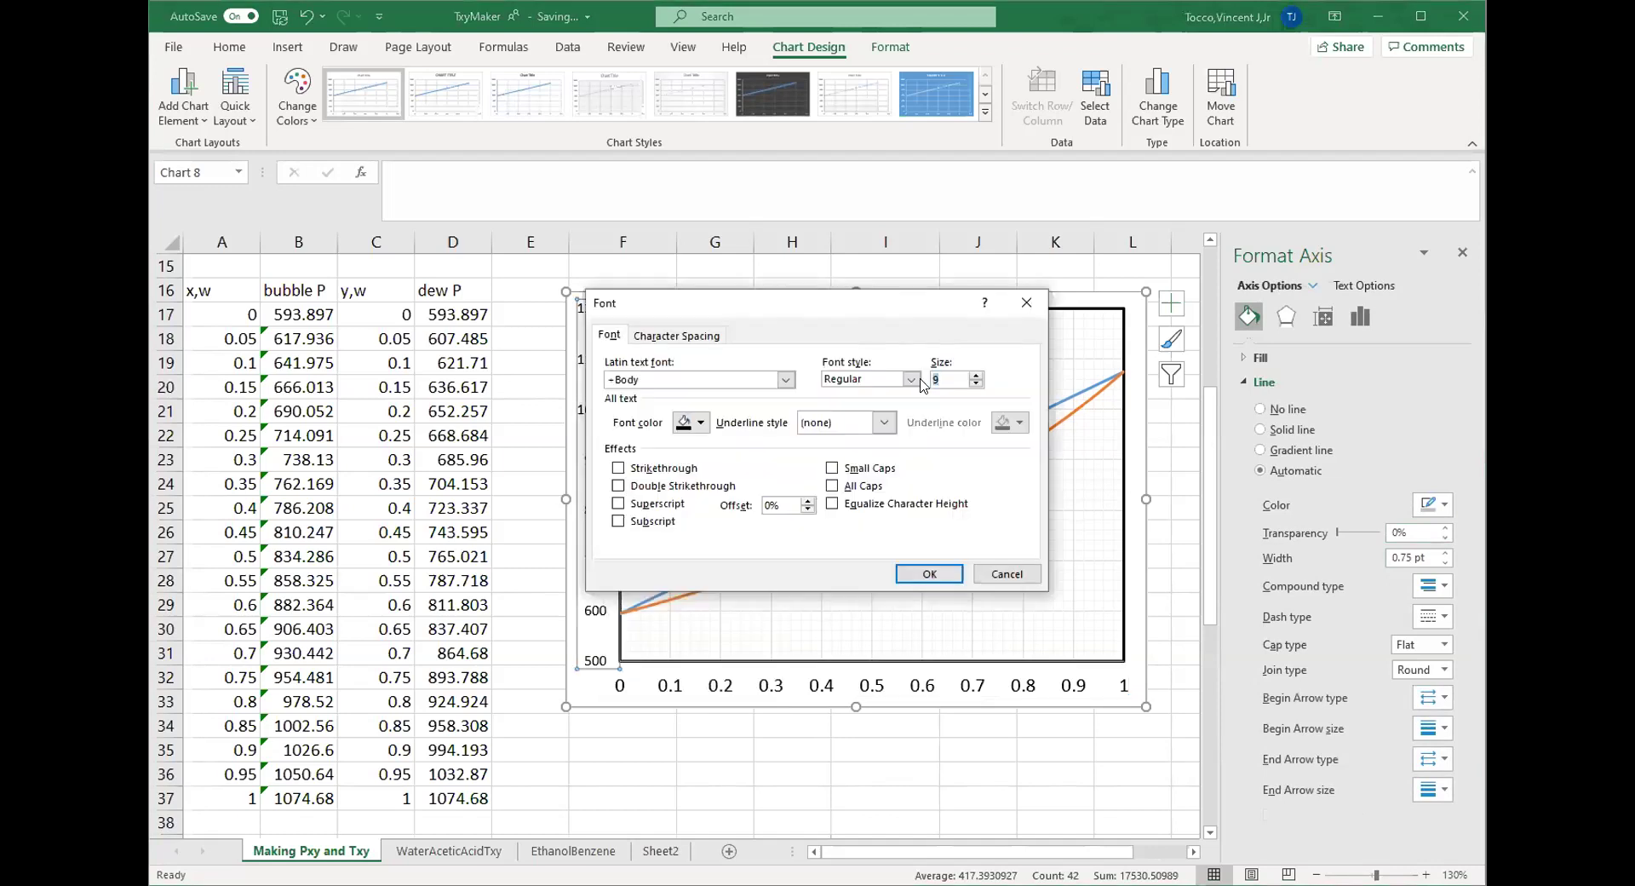
{"action": "key", "text": "Return"}
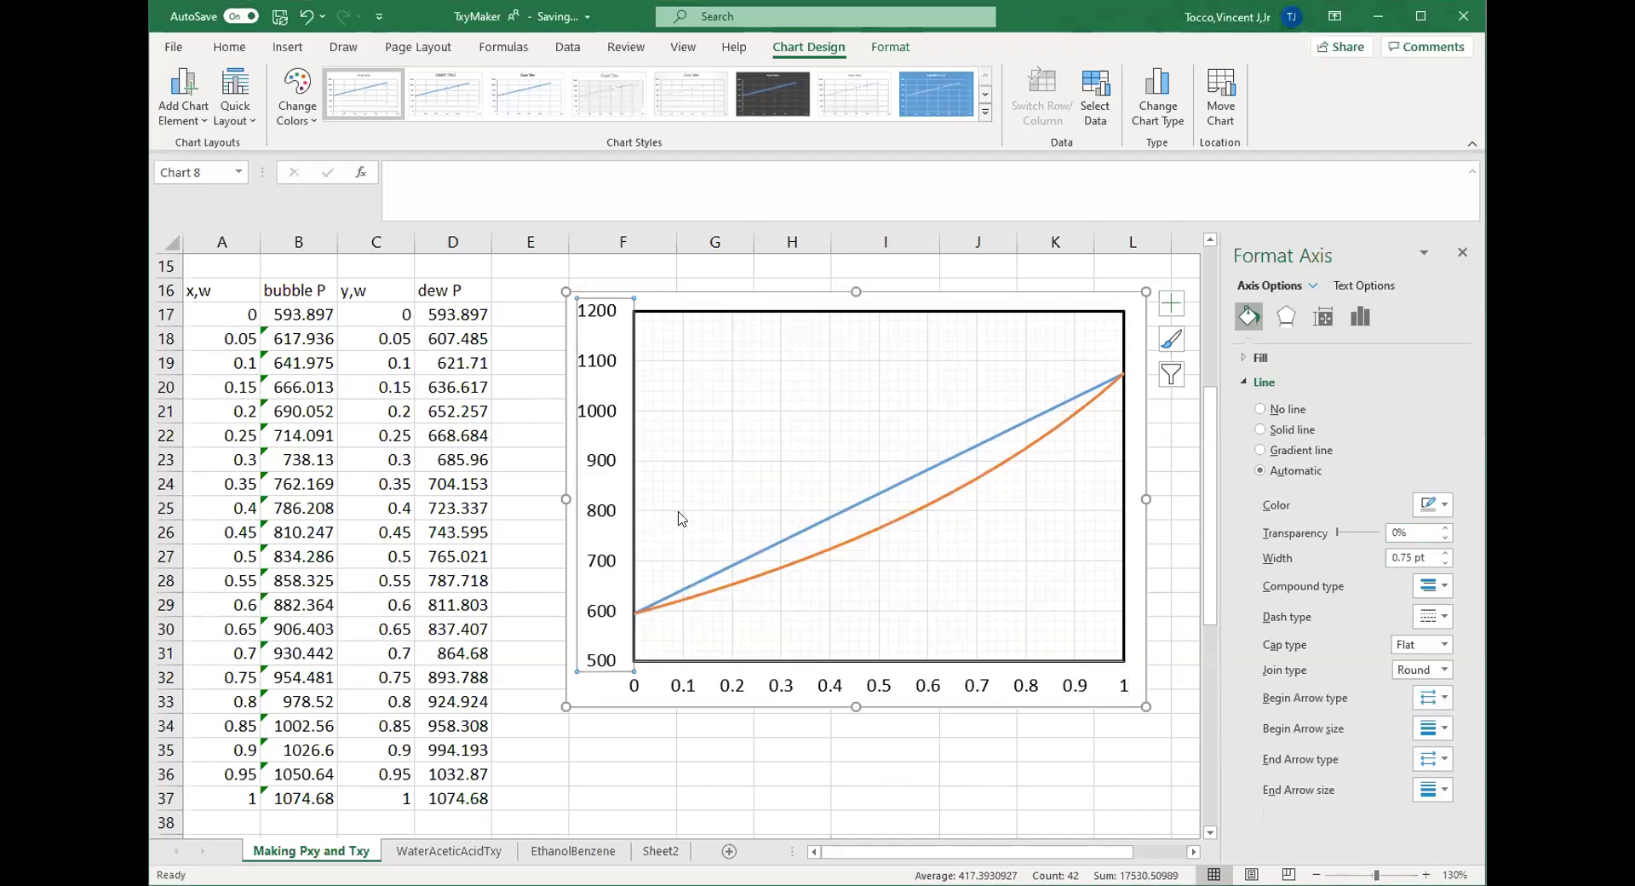
- Change the line color of the Bubble Point and Dew Point curves to black
{"action": "left_click", "coordinate": [941, 467]}
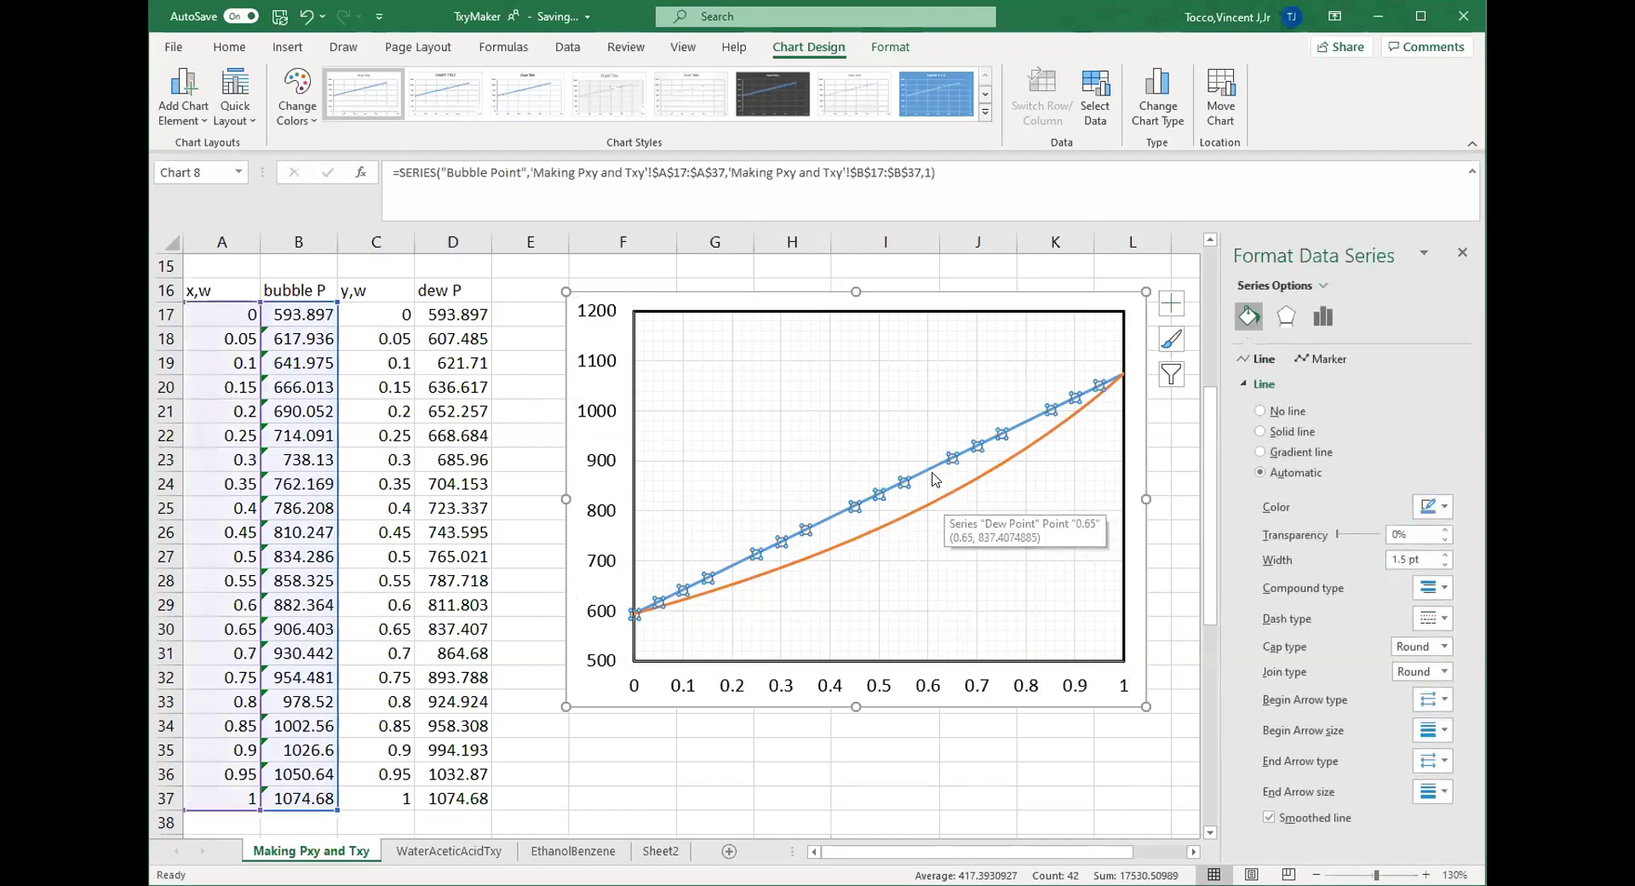
{"action": "mouse_move", "coordinate": [932, 474]}
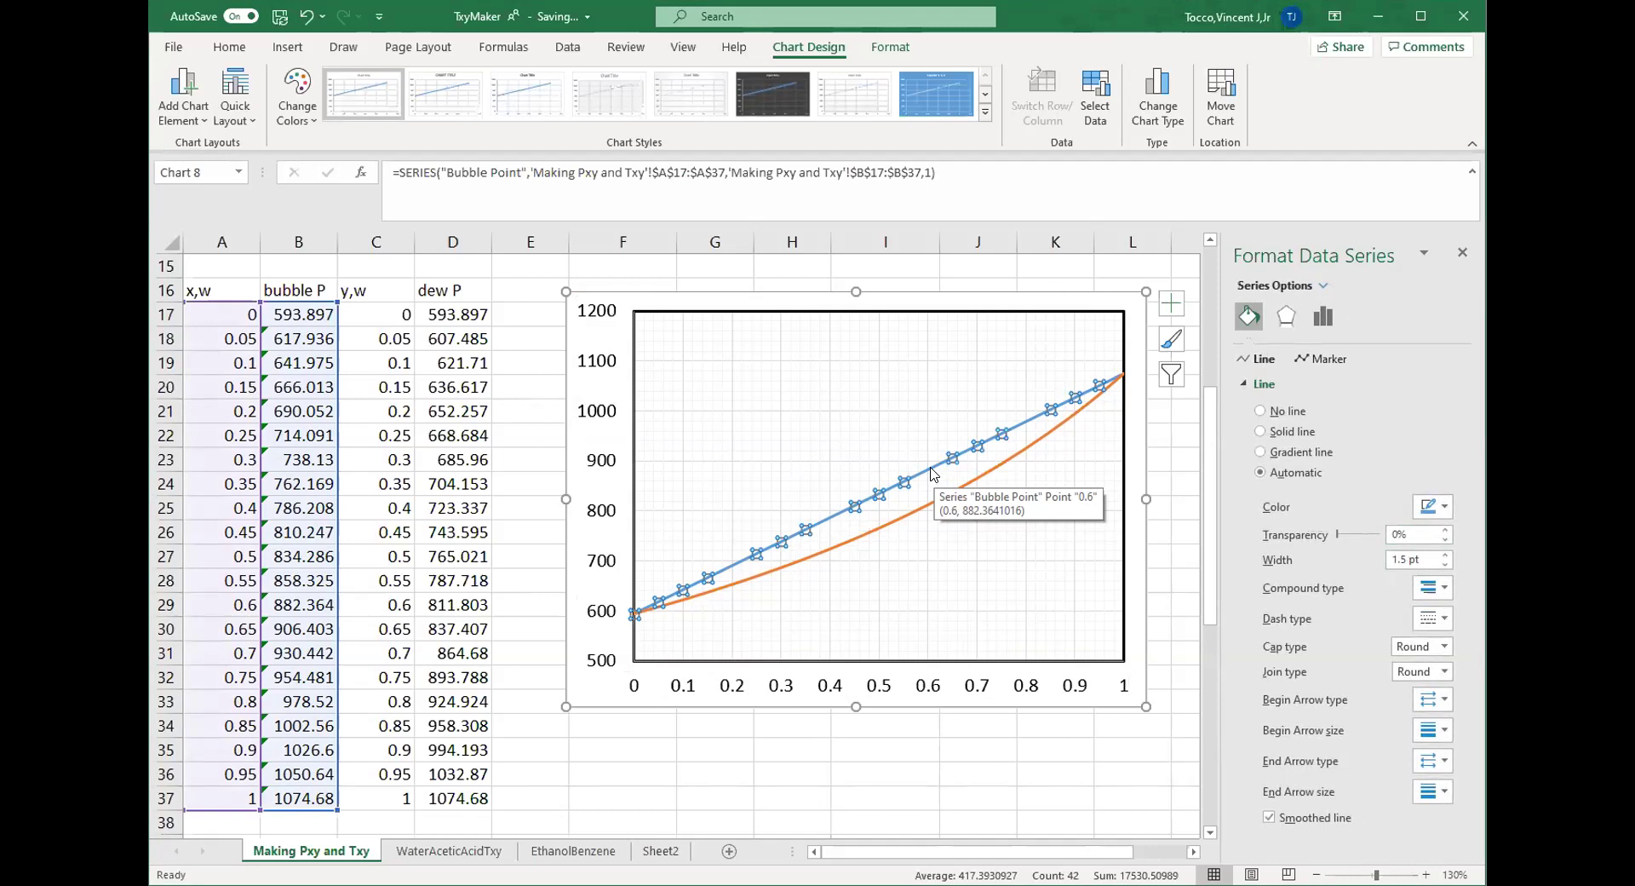
{"action": "right_click", "coordinate": [933, 473]}
{"action": "left_click", "coordinate": [999, 418]}
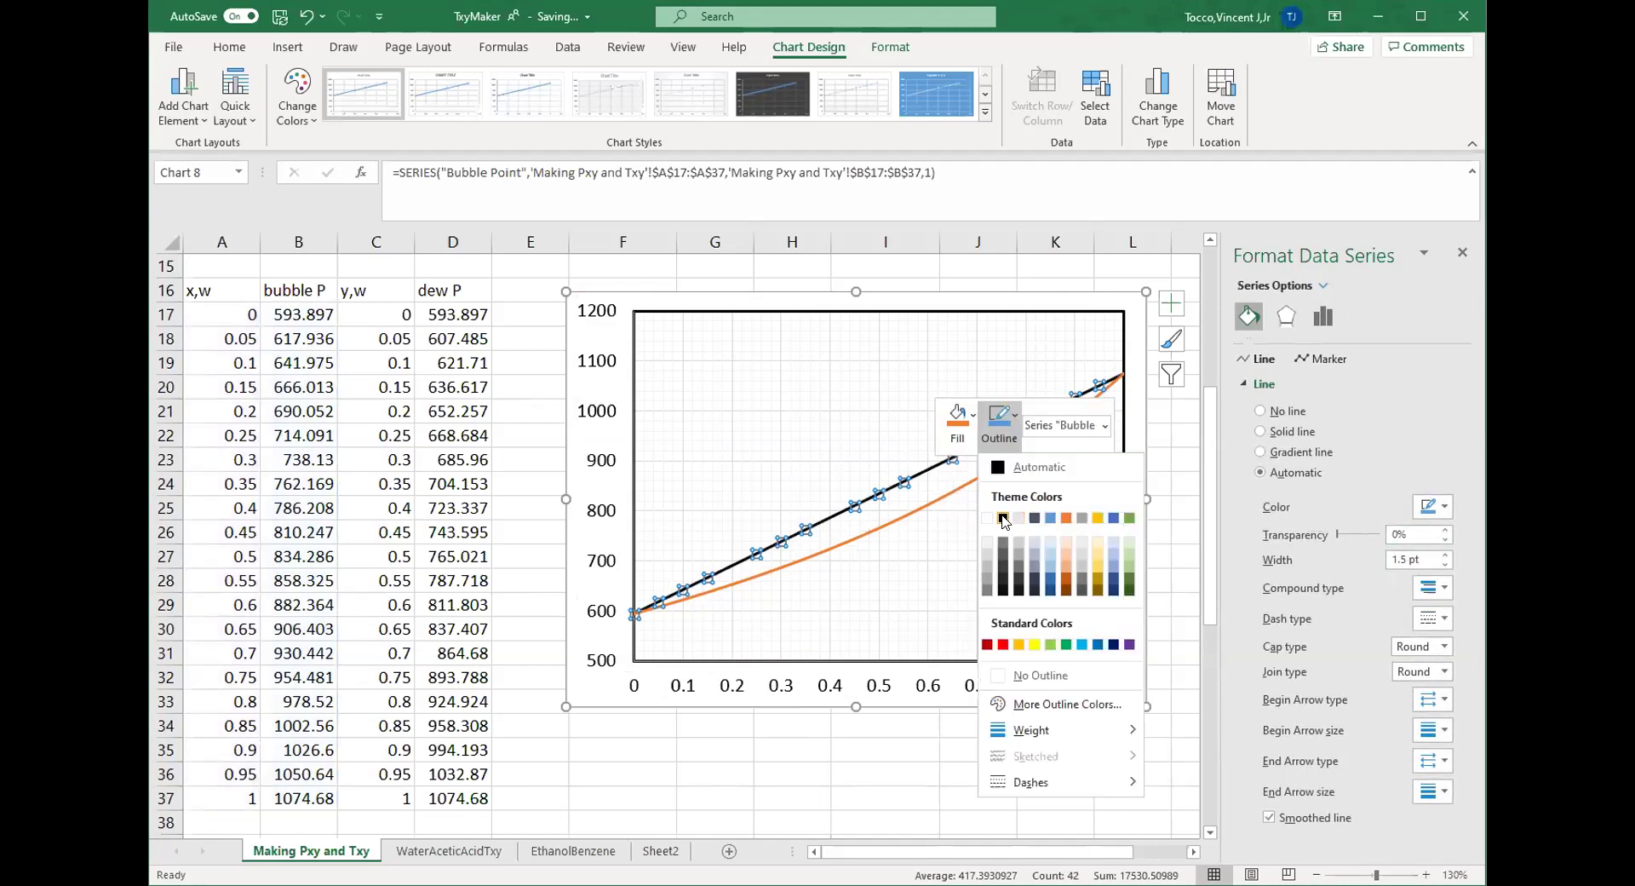
{"action": "left_click", "coordinate": [1003, 518]}
{"action": "left_click", "coordinate": [945, 493]}
{"action": "right_click", "coordinate": [945, 493]}
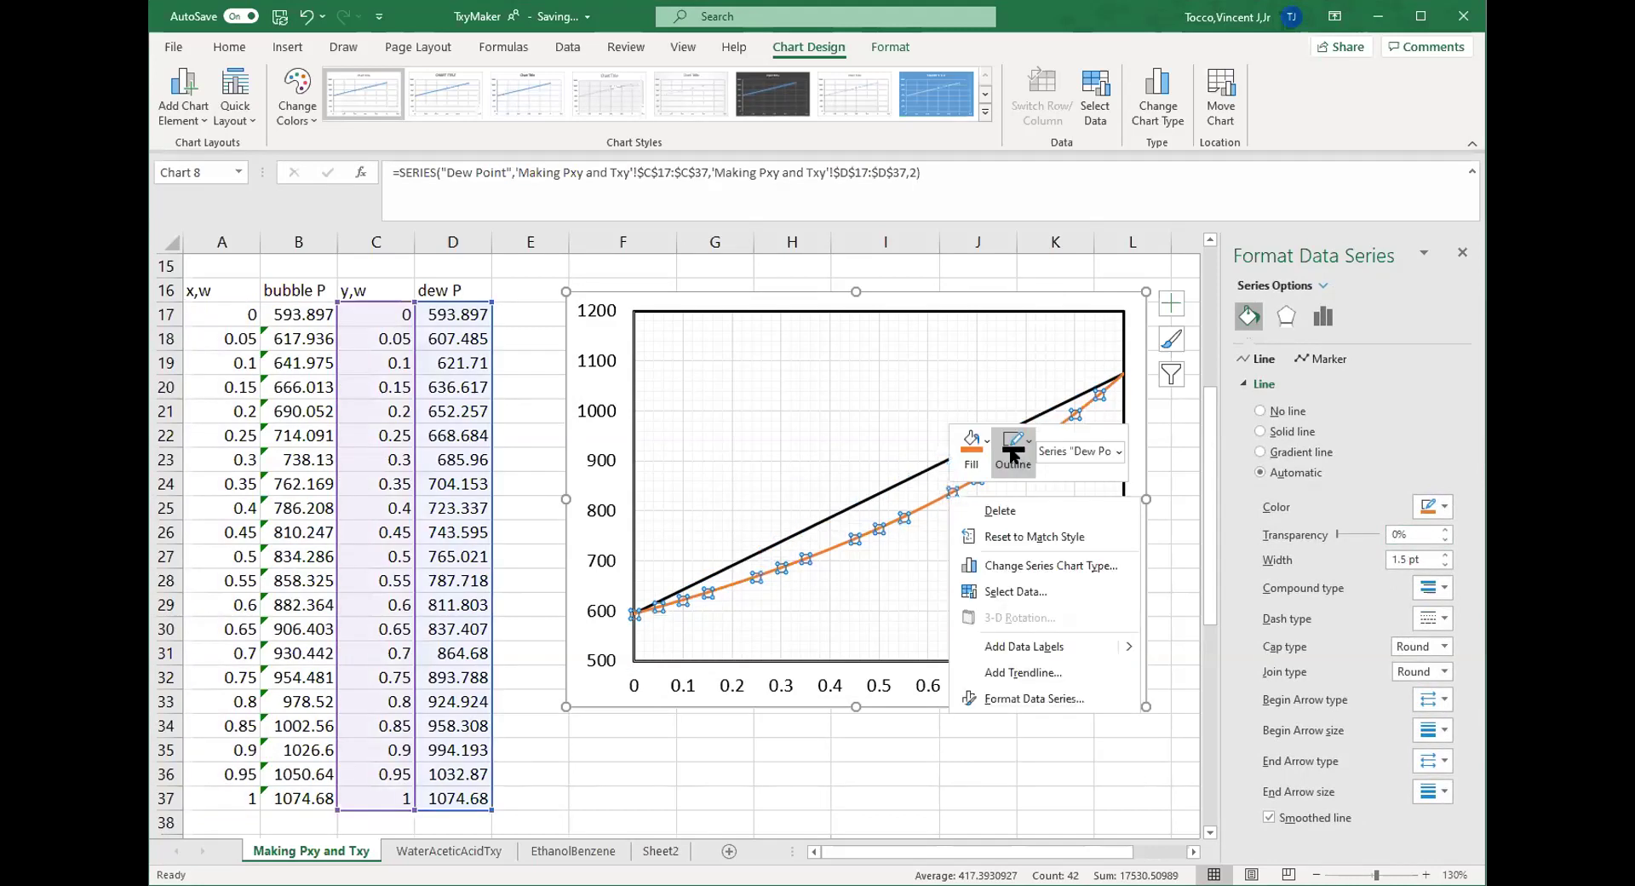
{"action": "left_click", "coordinate": [1015, 540]}
{"action": "left_click", "coordinate": [985, 534]}
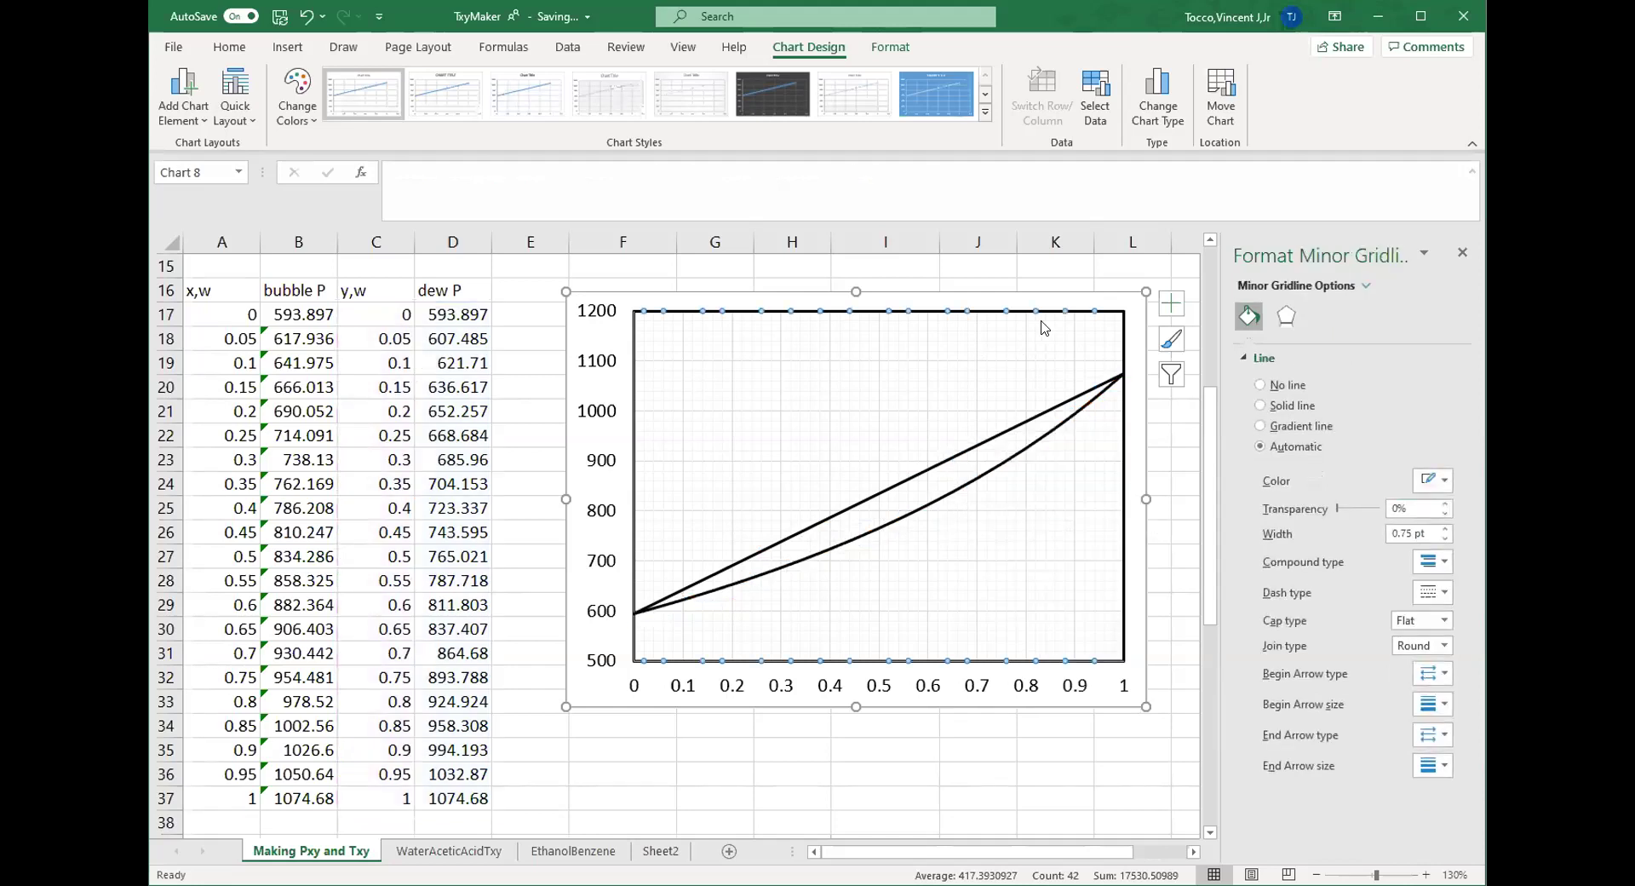
- Add axis titles to the chart and title the vertical axis "Pressure (mmHg)"
{"action": "left_click", "coordinate": [1101, 294]}
{"action": "left_click", "coordinate": [1172, 303]}
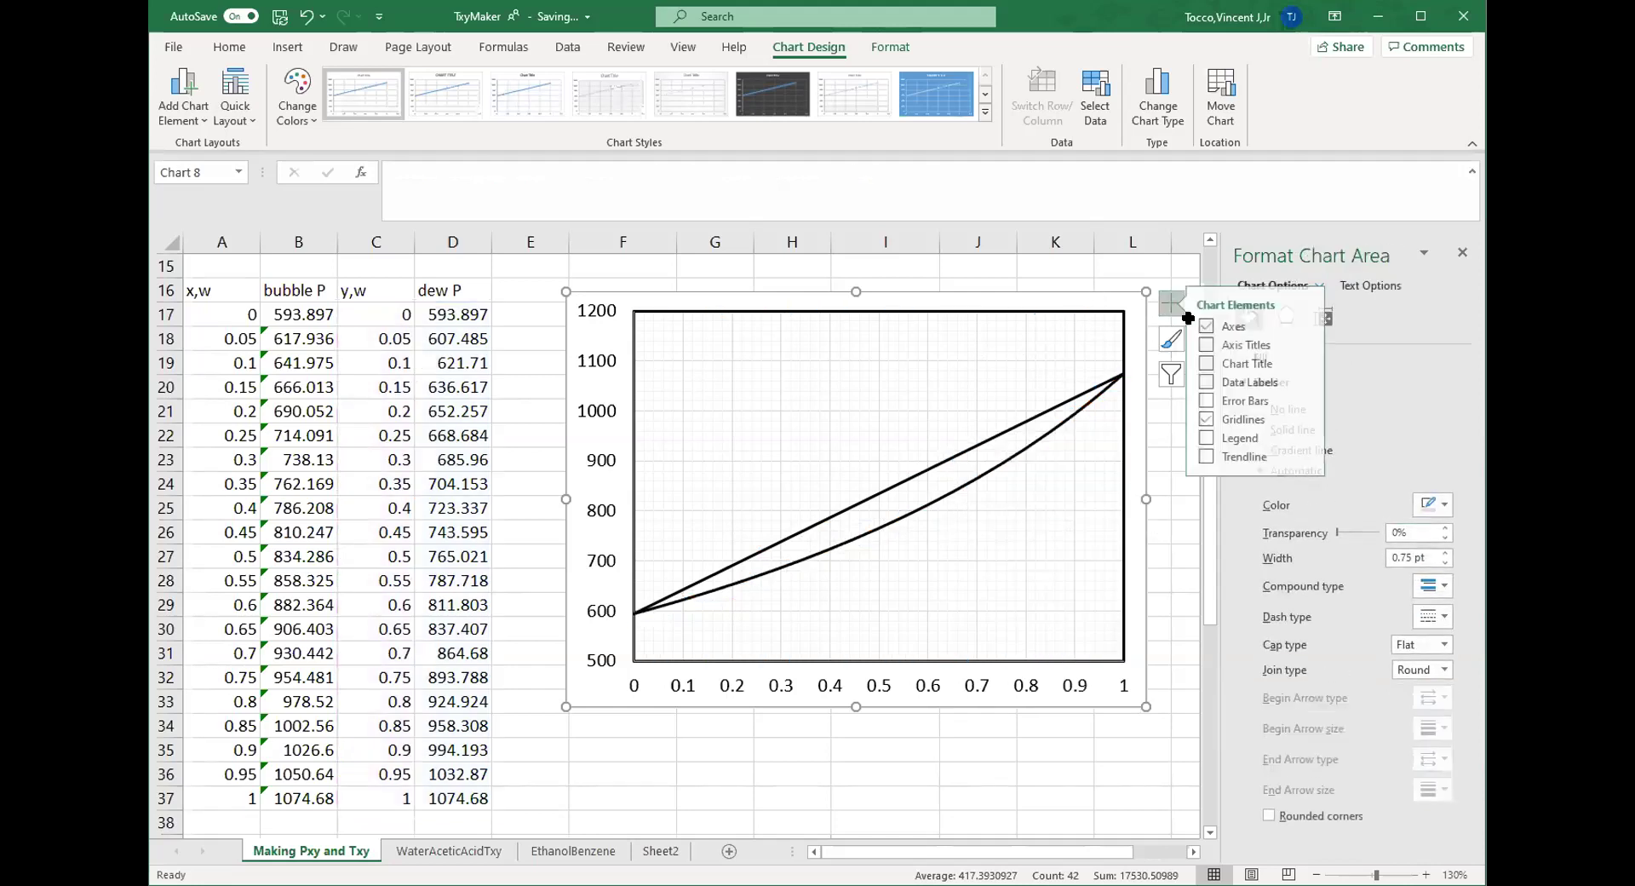
{"action": "left_click", "coordinate": [1256, 348]}
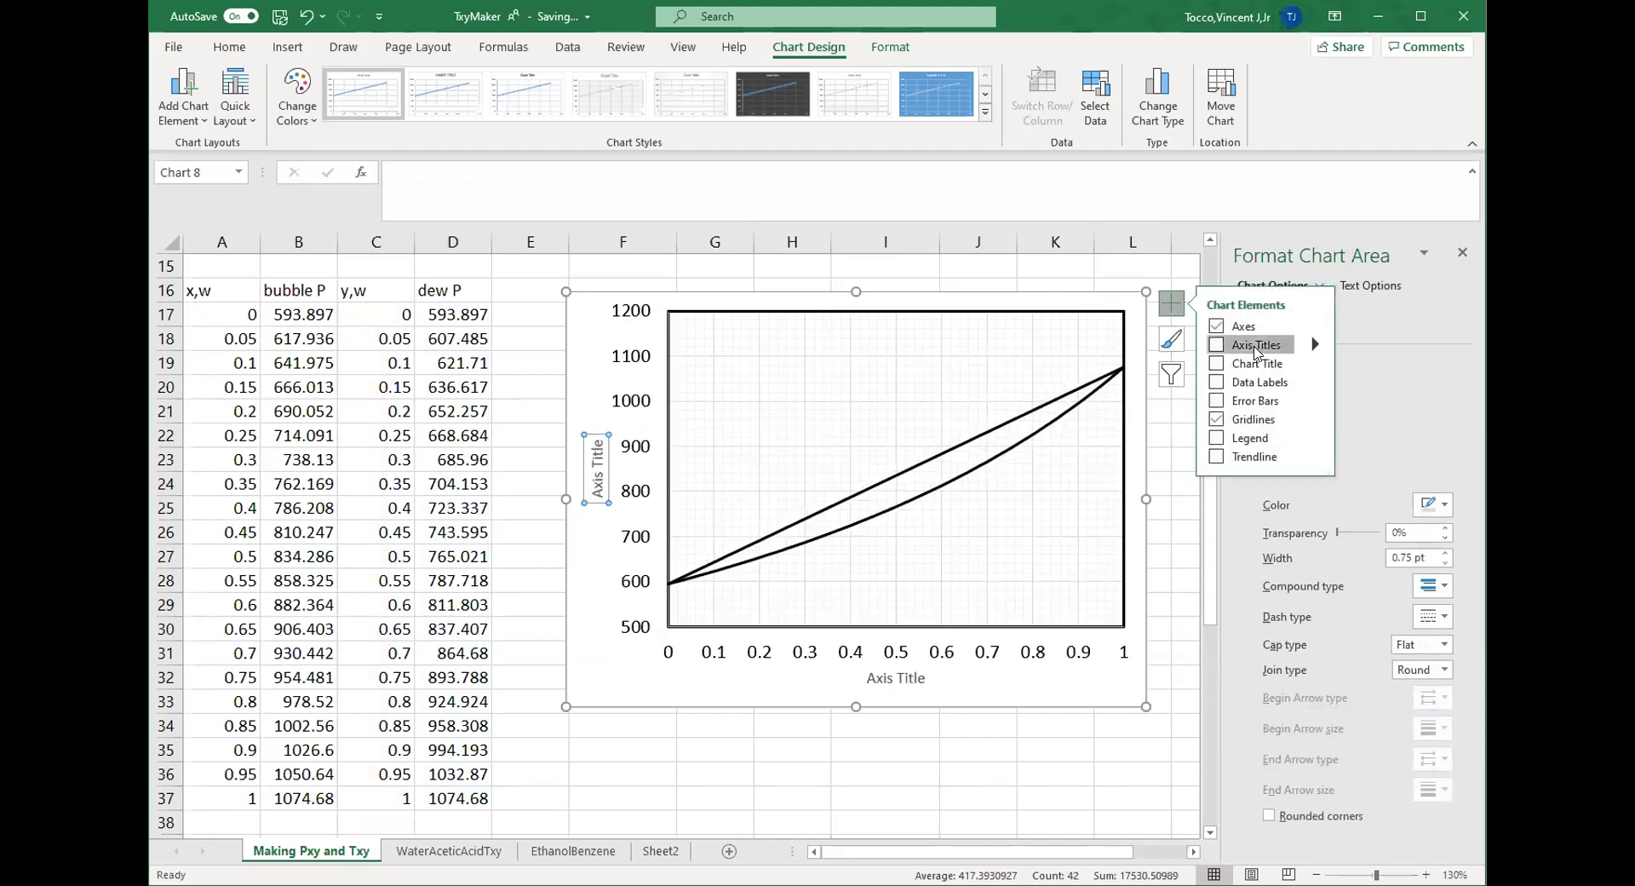
{"action": "left_click", "coordinate": [596, 449]}
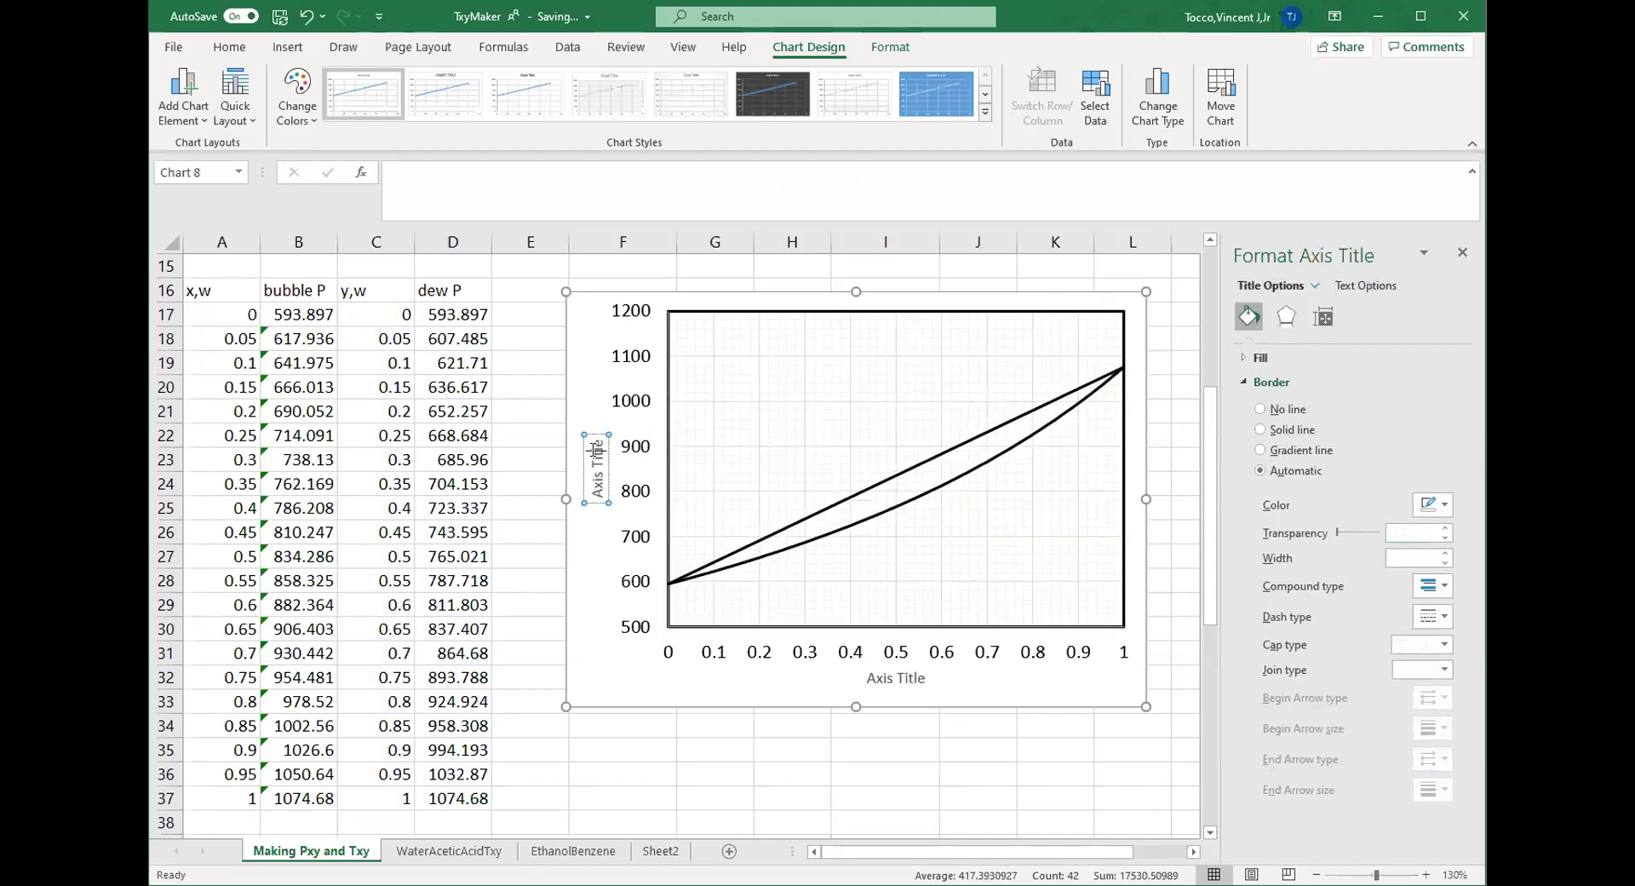
{"action": "triple_click", "coordinate": [595, 449]}
{"action": "key", "text": "BackSpace"}
{"action": "type", "text": "Press"}
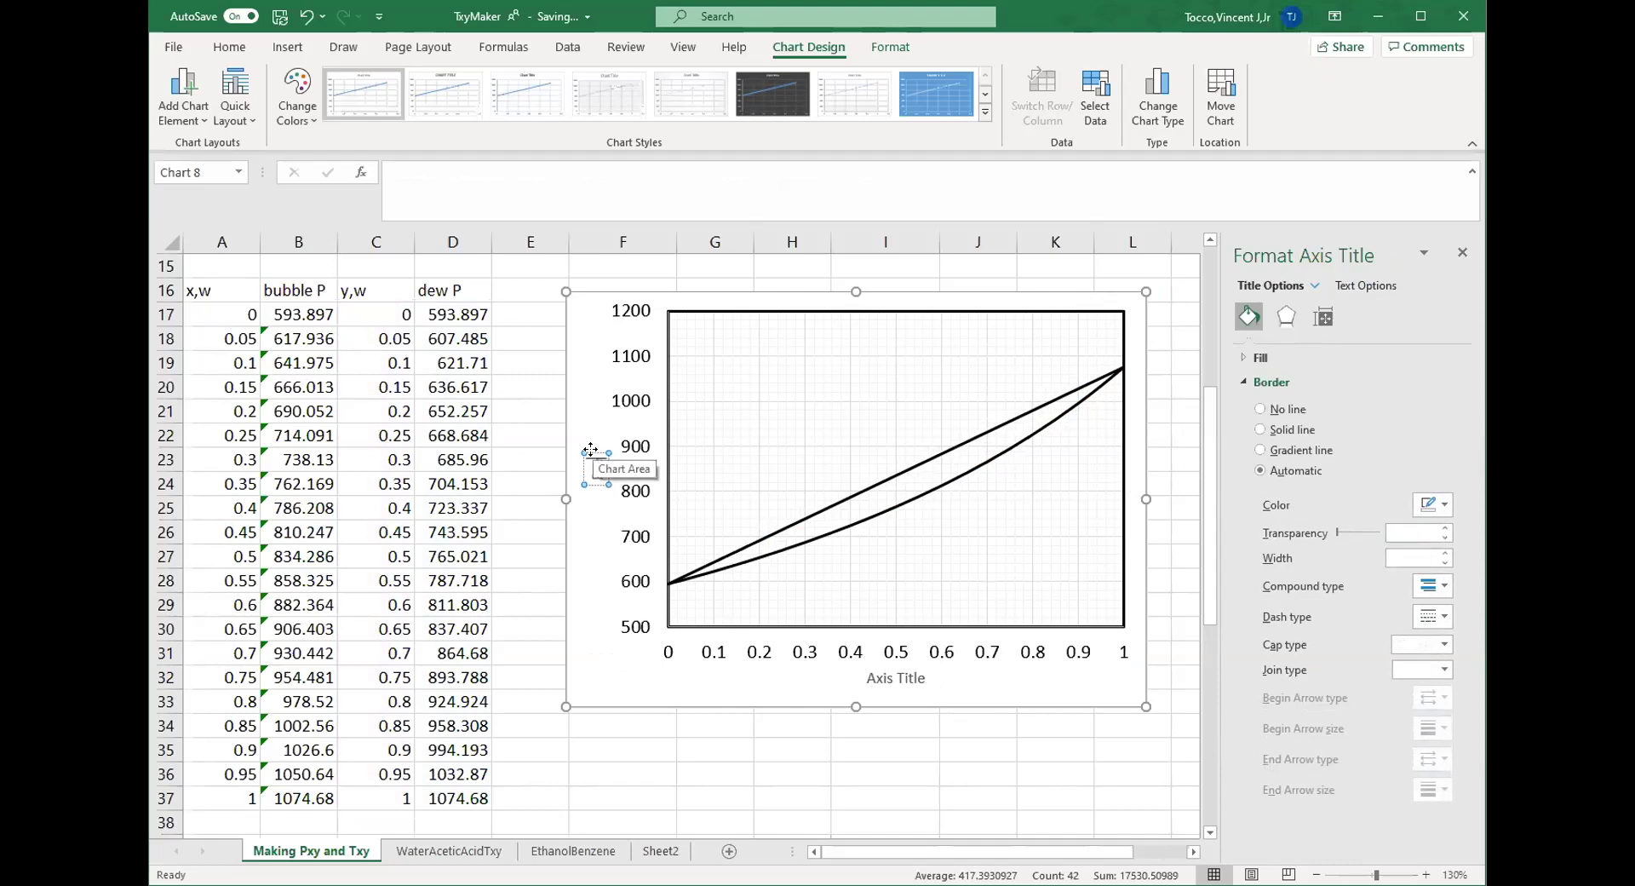
{"action": "type", "text": "ure (mmHg)"}
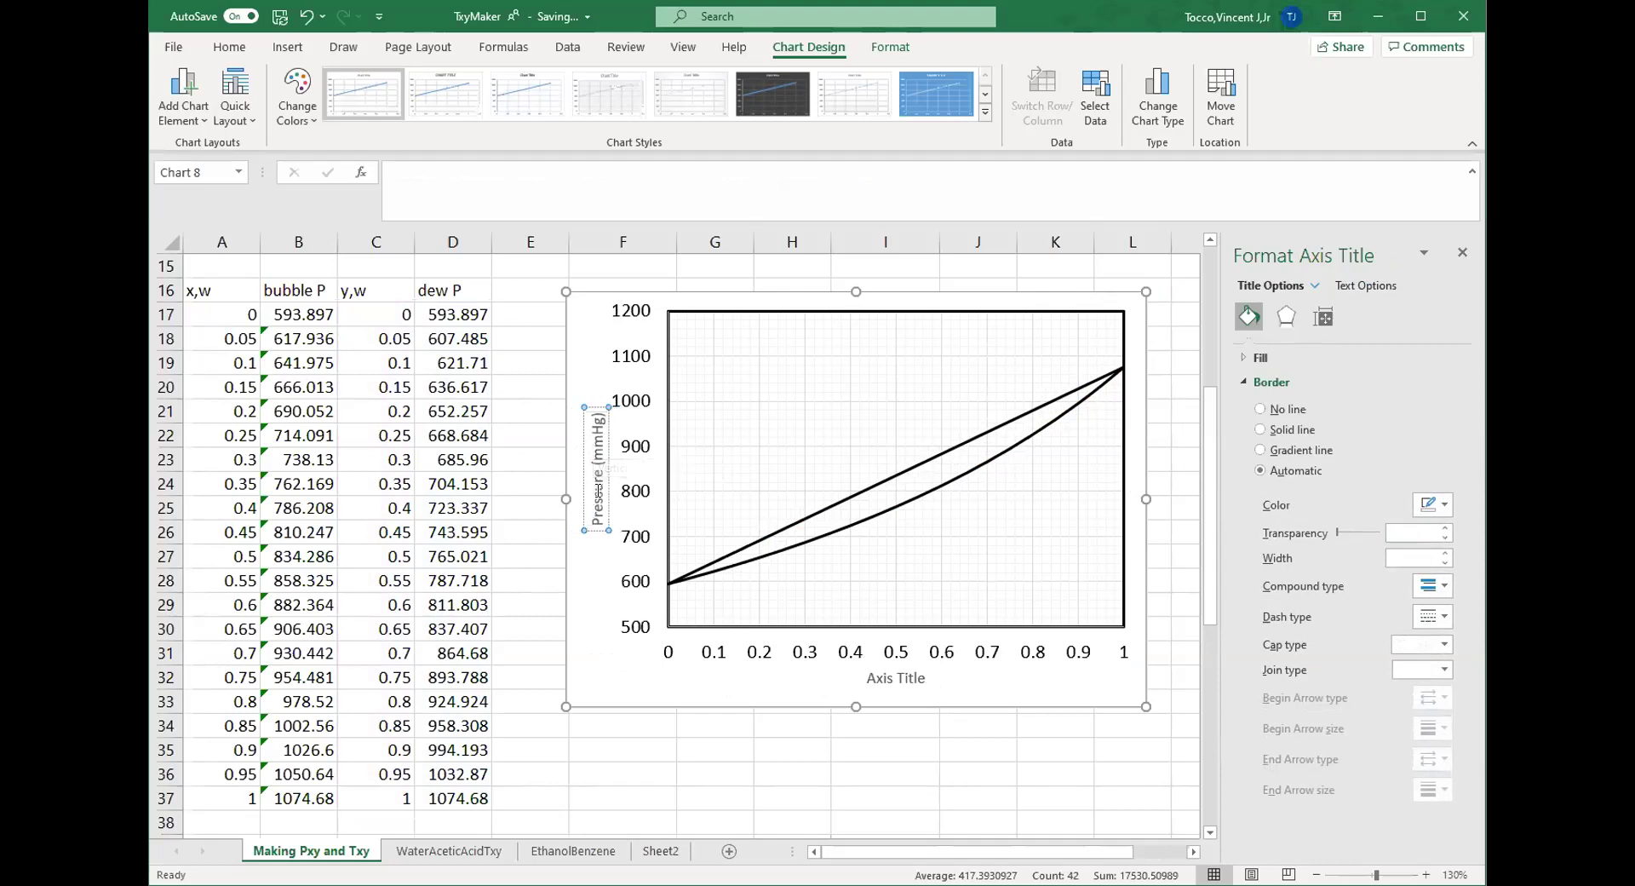
- Set the "Pressure (mmHg)" axis title to font size 12 and black font color
{"action": "triple_click", "coordinate": [598, 471]}
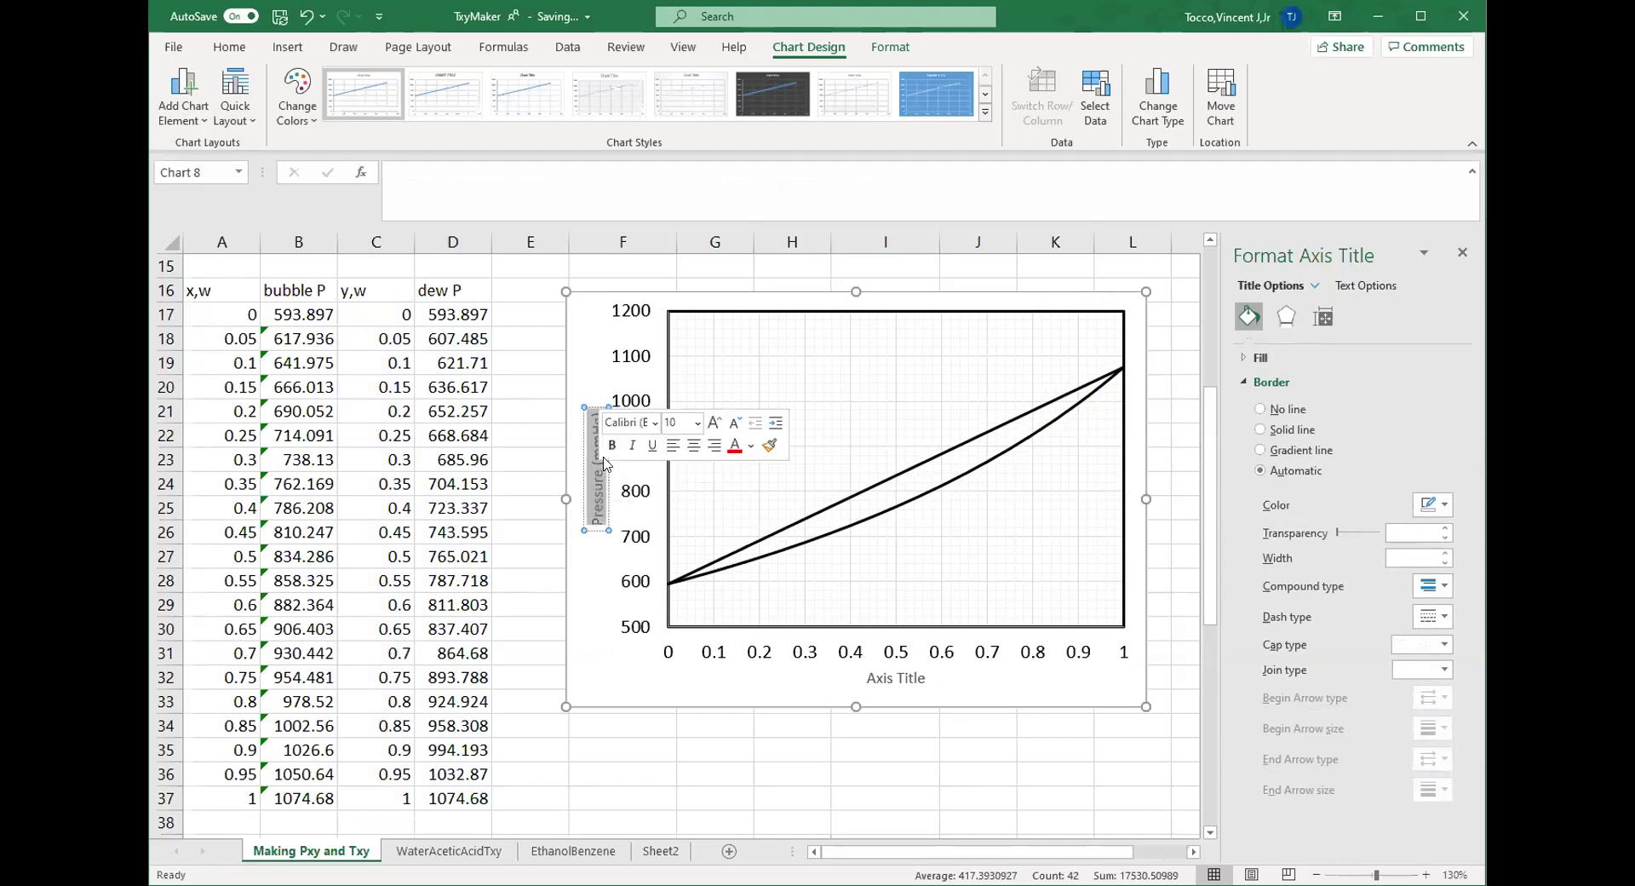
{"action": "left_click", "coordinate": [714, 422]}
{"action": "left_click", "coordinate": [714, 424]}
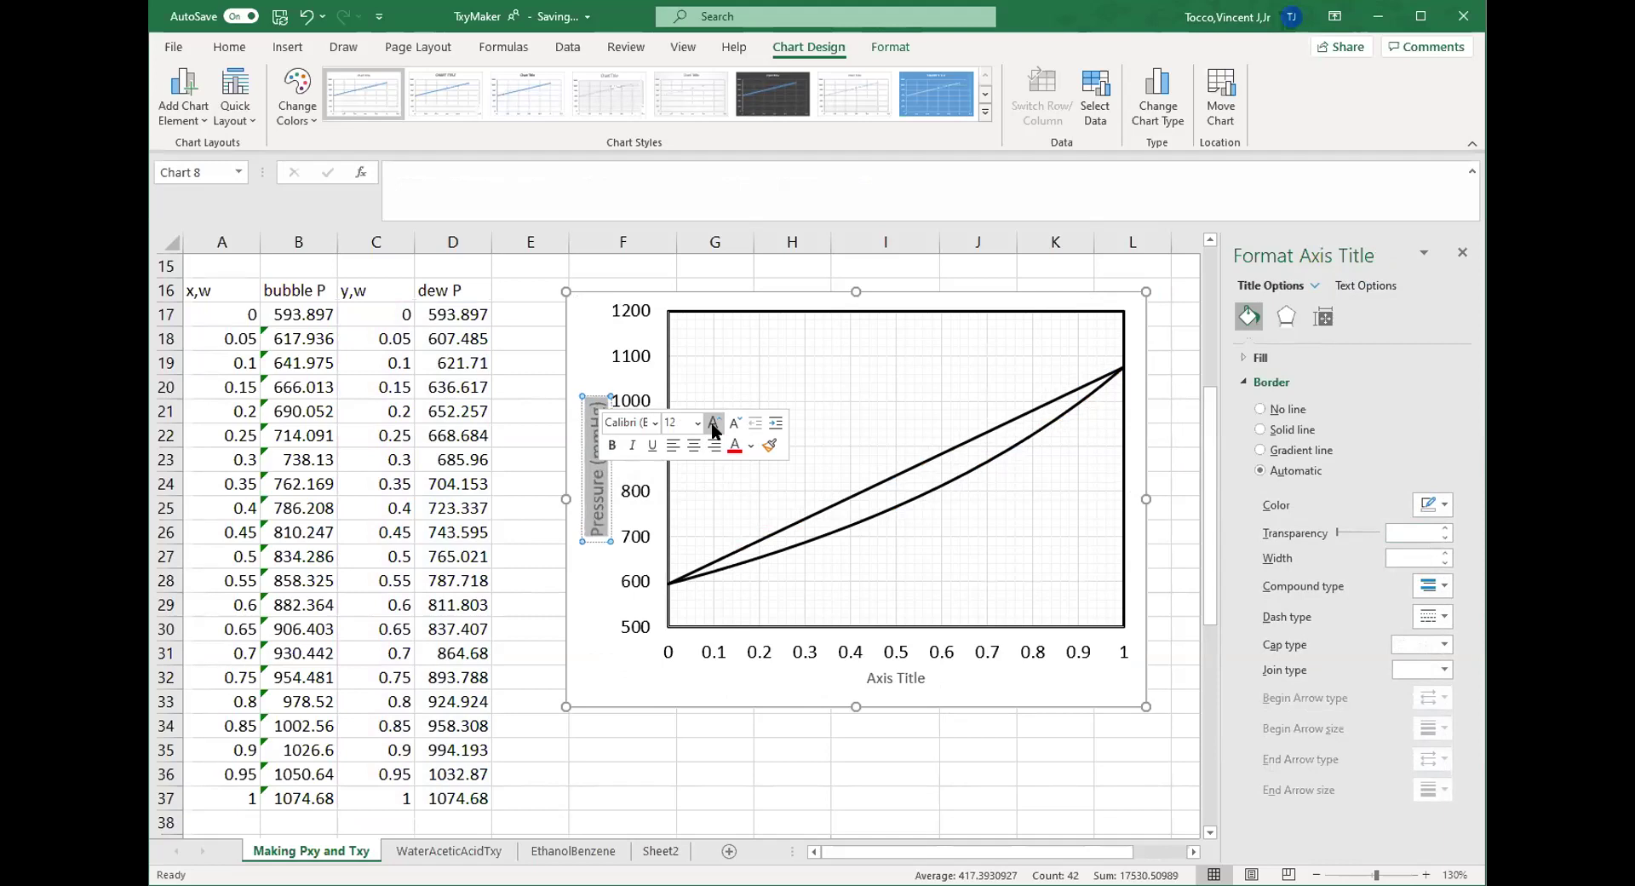
{"action": "left_click", "coordinate": [752, 445]}
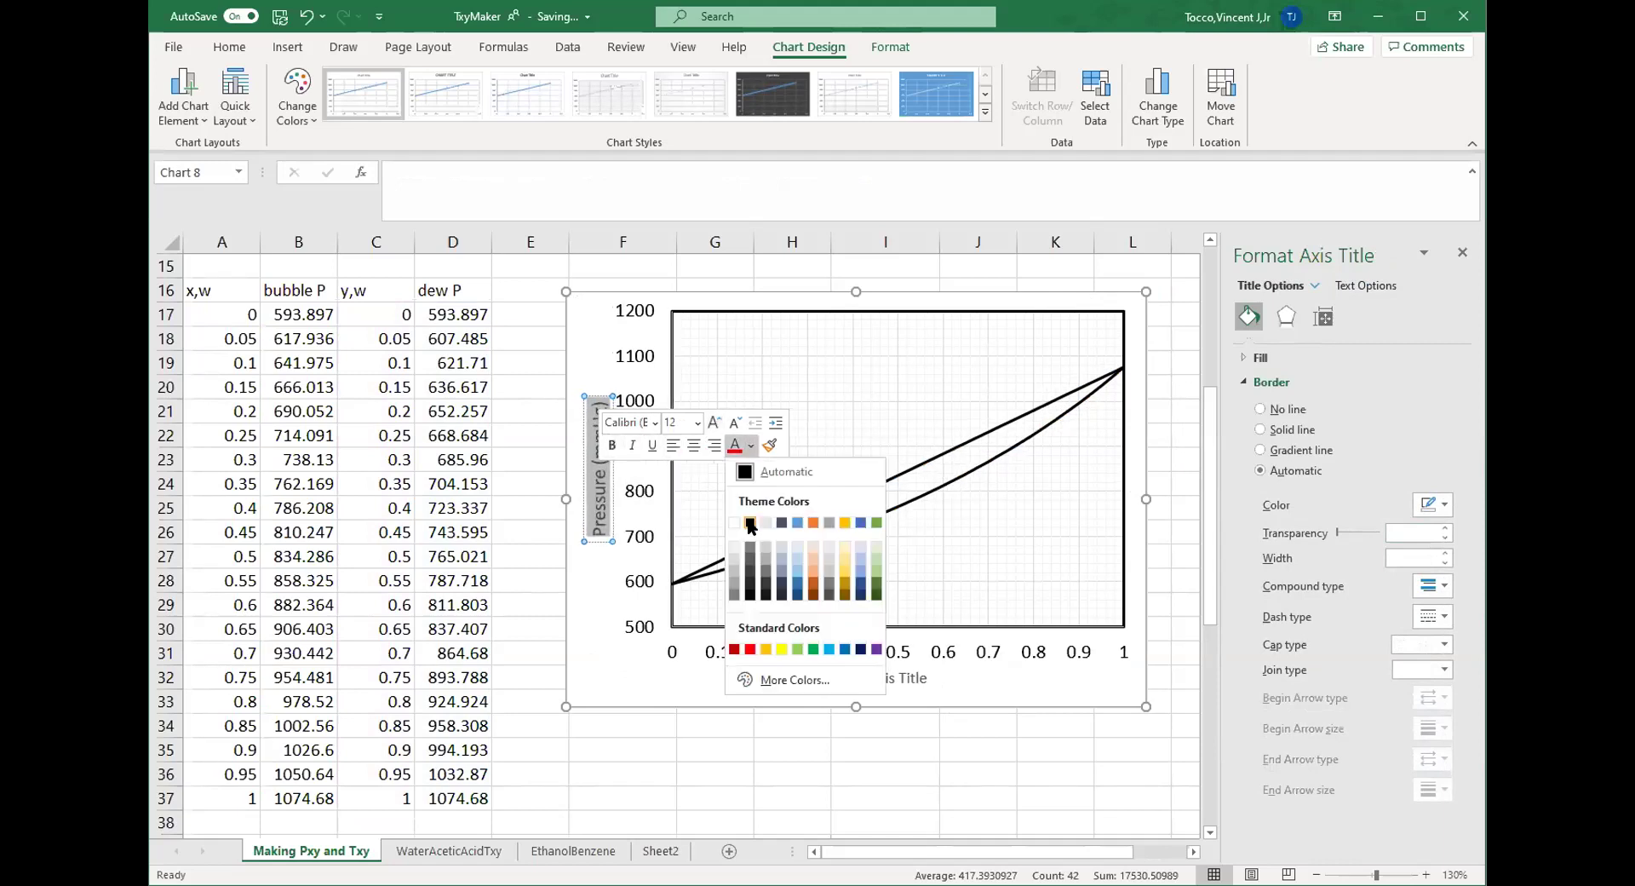
{"action": "left_click", "coordinate": [750, 523]}
{"action": "left_click", "coordinate": [607, 553]}
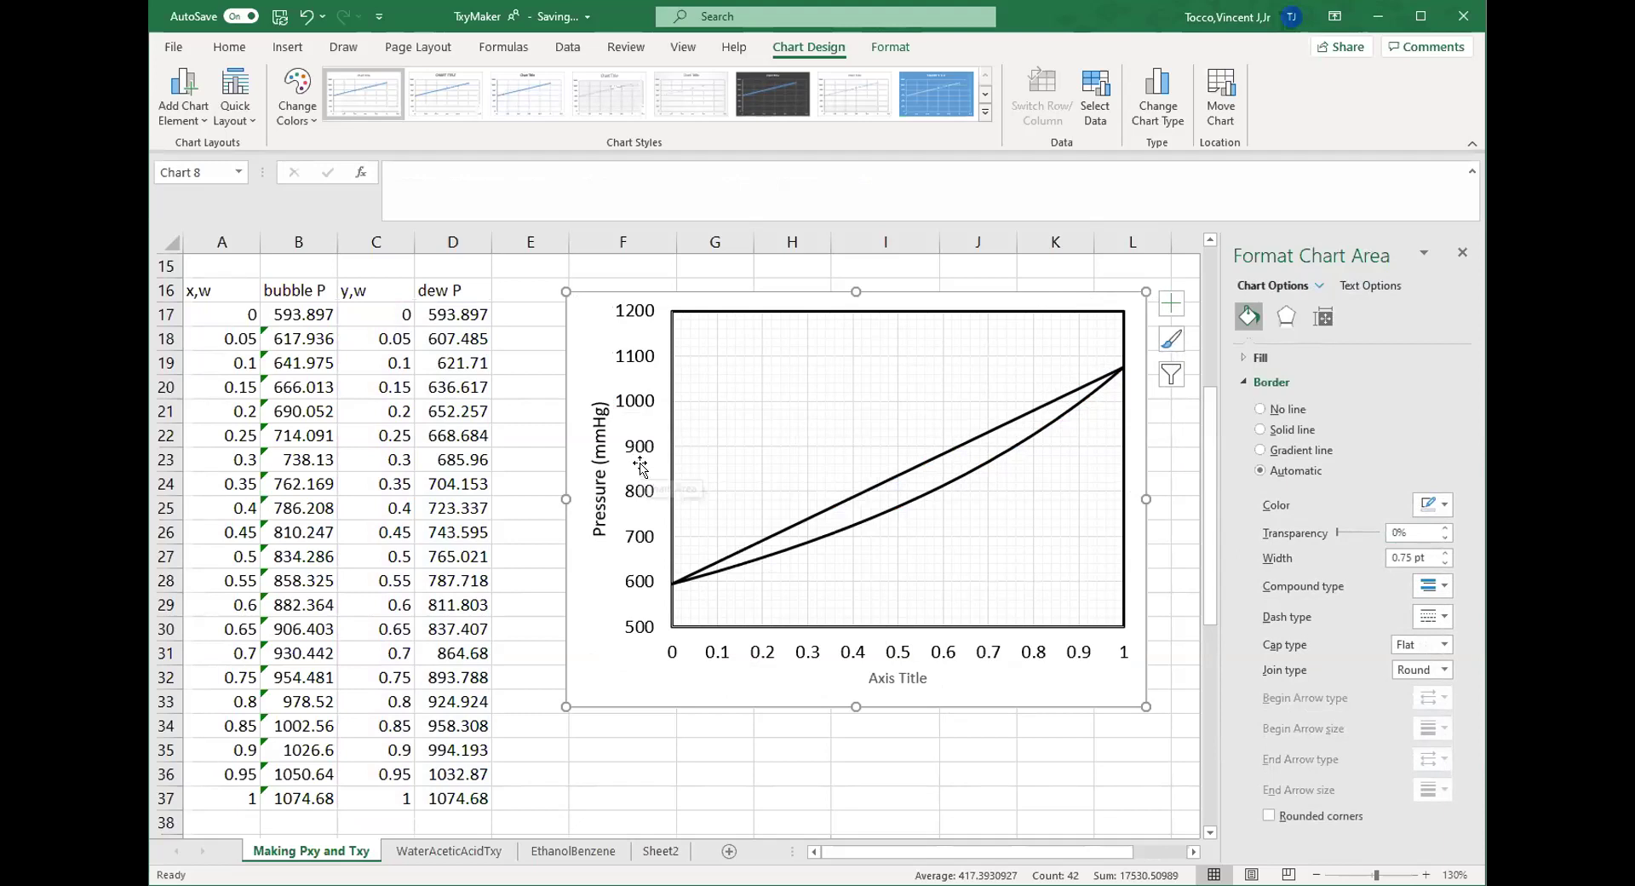
- Change the horizontal axis title to "Composition of water"
{"action": "left_click", "coordinate": [891, 677]}
{"action": "left_click", "coordinate": [892, 678]}
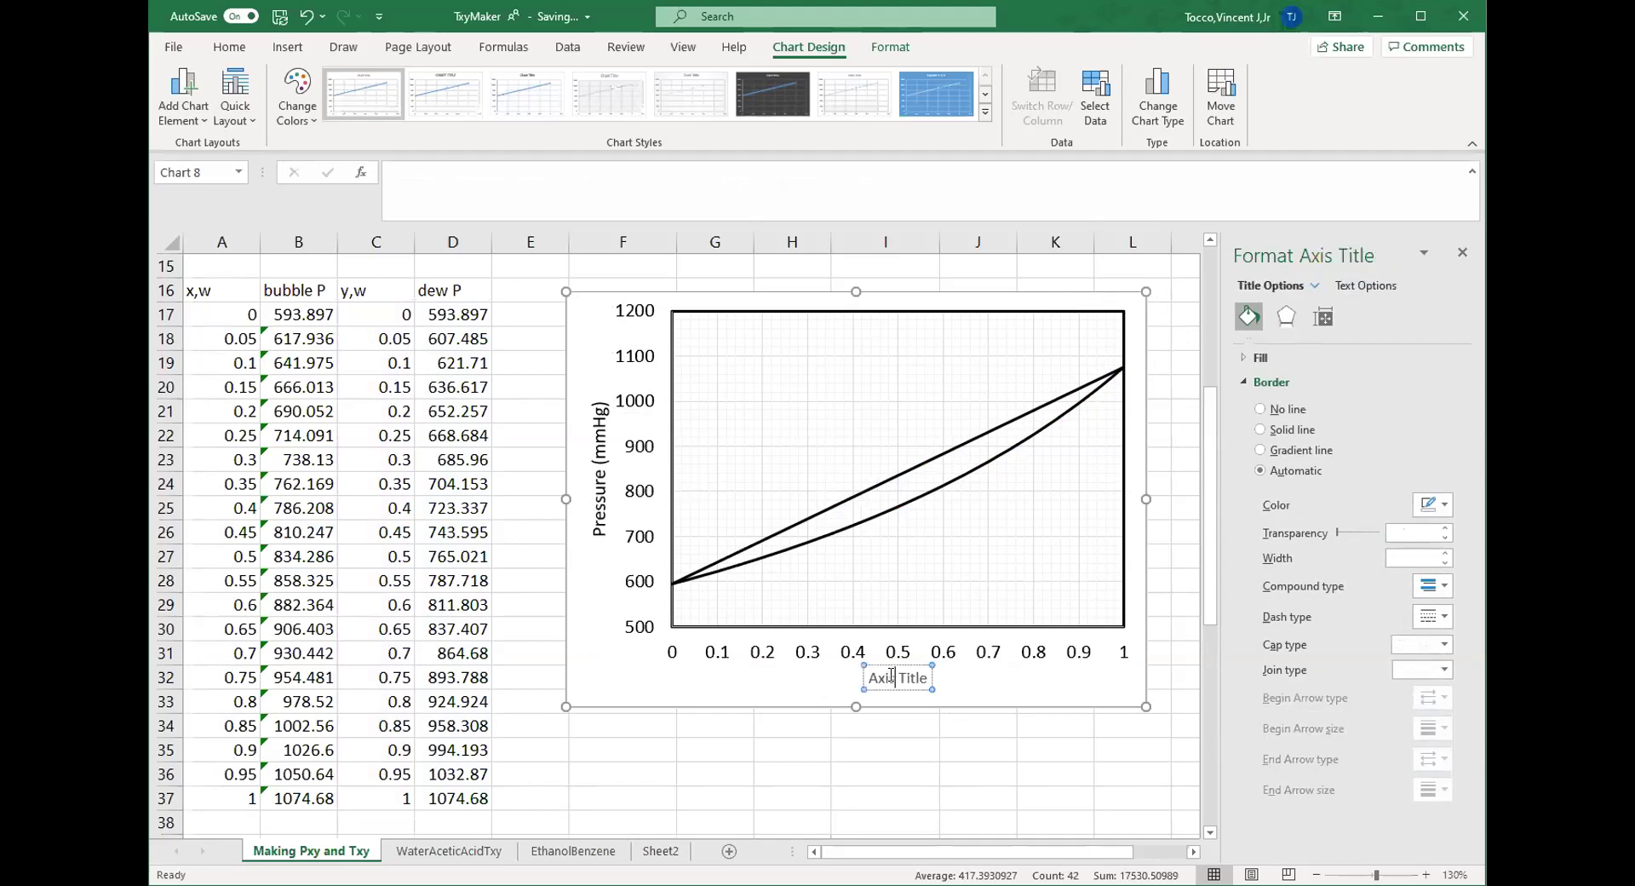
{"action": "key", "text": "ctrl+a"}
{"action": "type", "text": "Composition of water"}
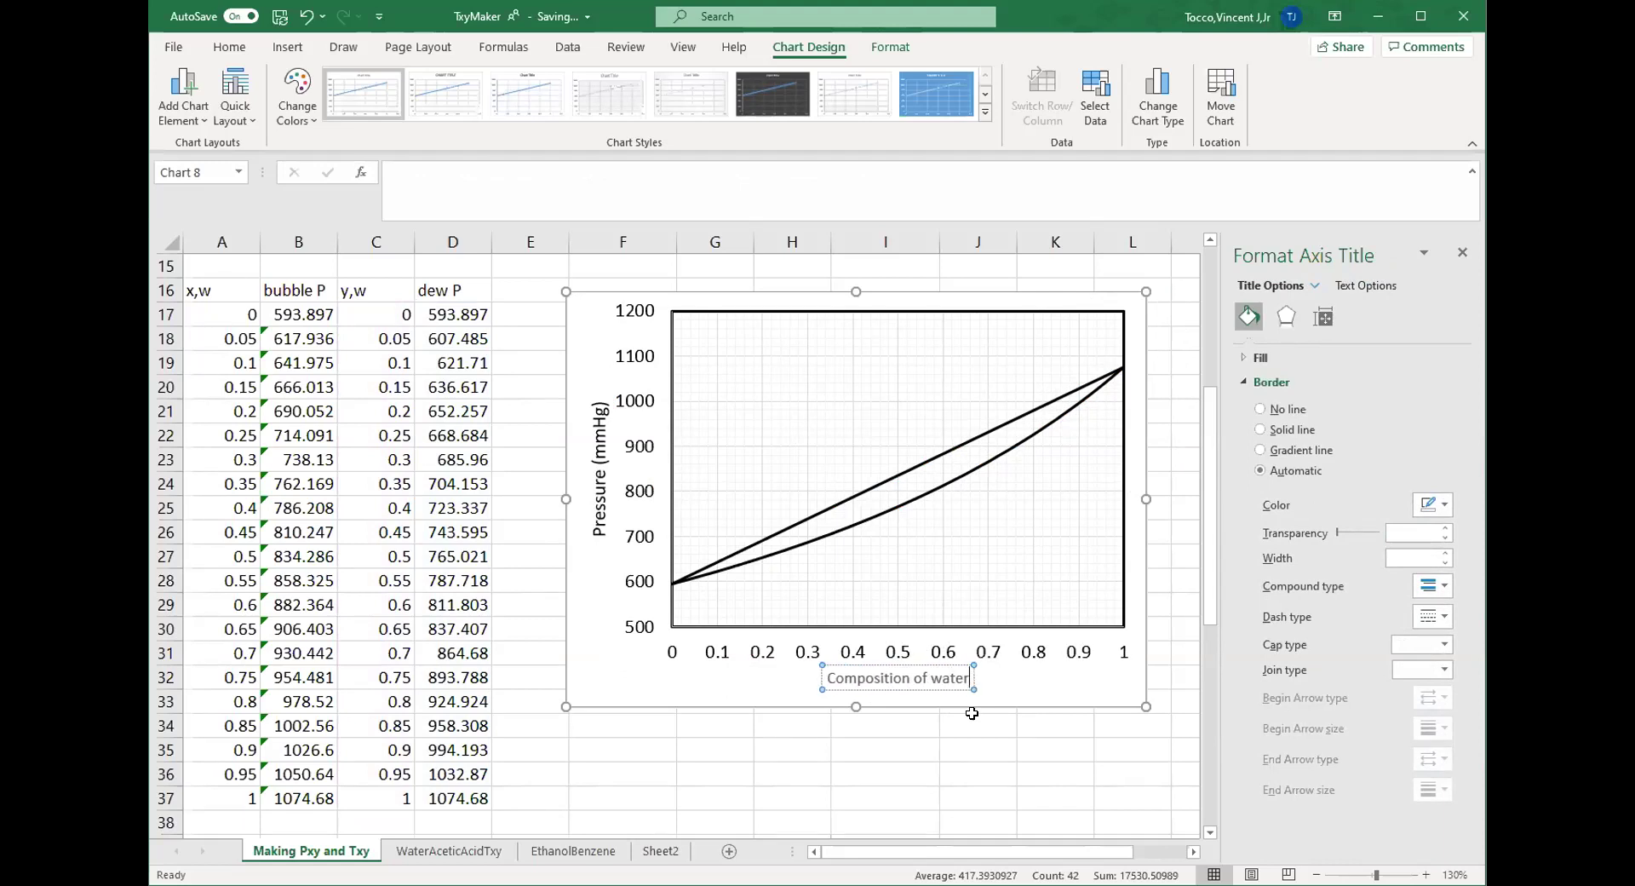
- Set the horizontal axis title to font size 12 in black, and narrow the chart slightly from its right edge
{"action": "triple_click", "coordinate": [931, 678]}
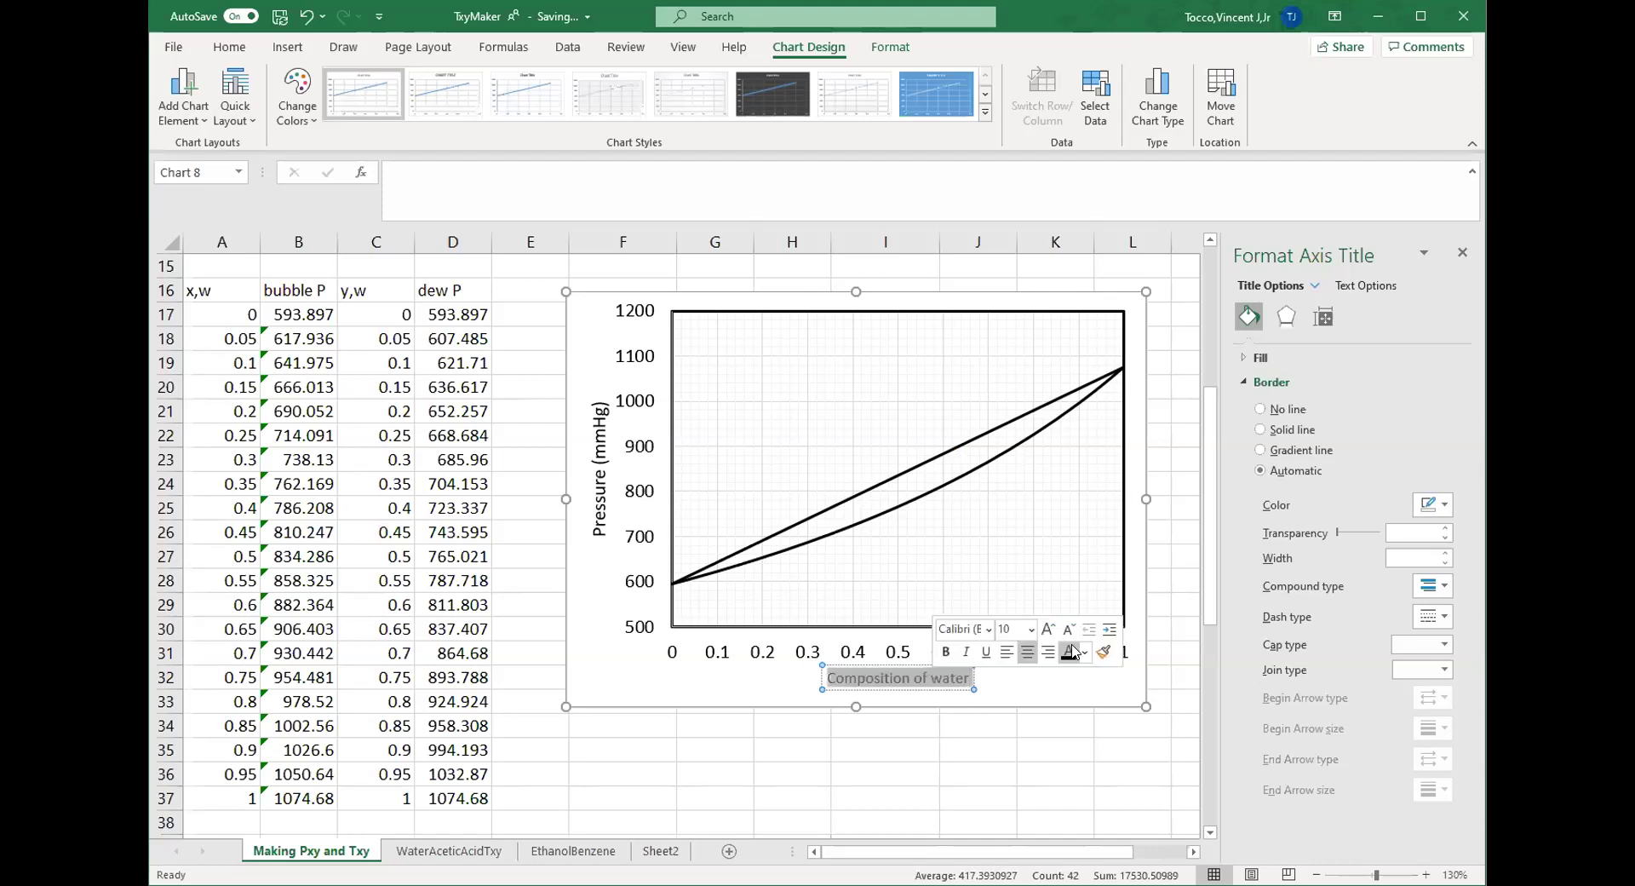
{"action": "left_click", "coordinate": [1048, 630]}
{"action": "left_click", "coordinate": [1048, 631]}
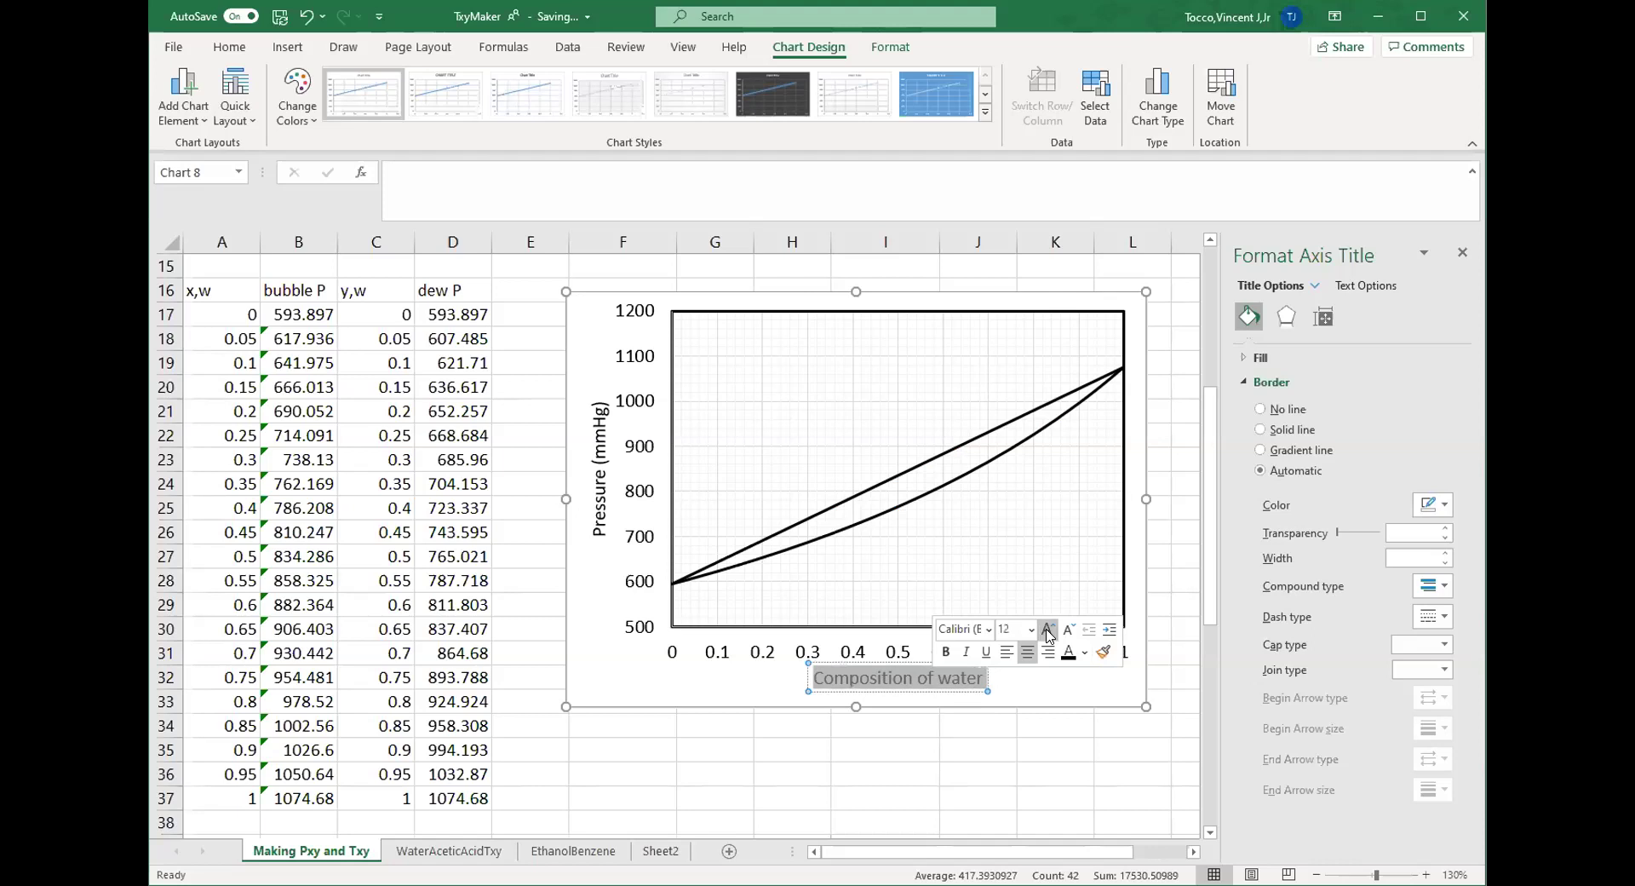
{"action": "left_click", "coordinate": [1083, 664]}
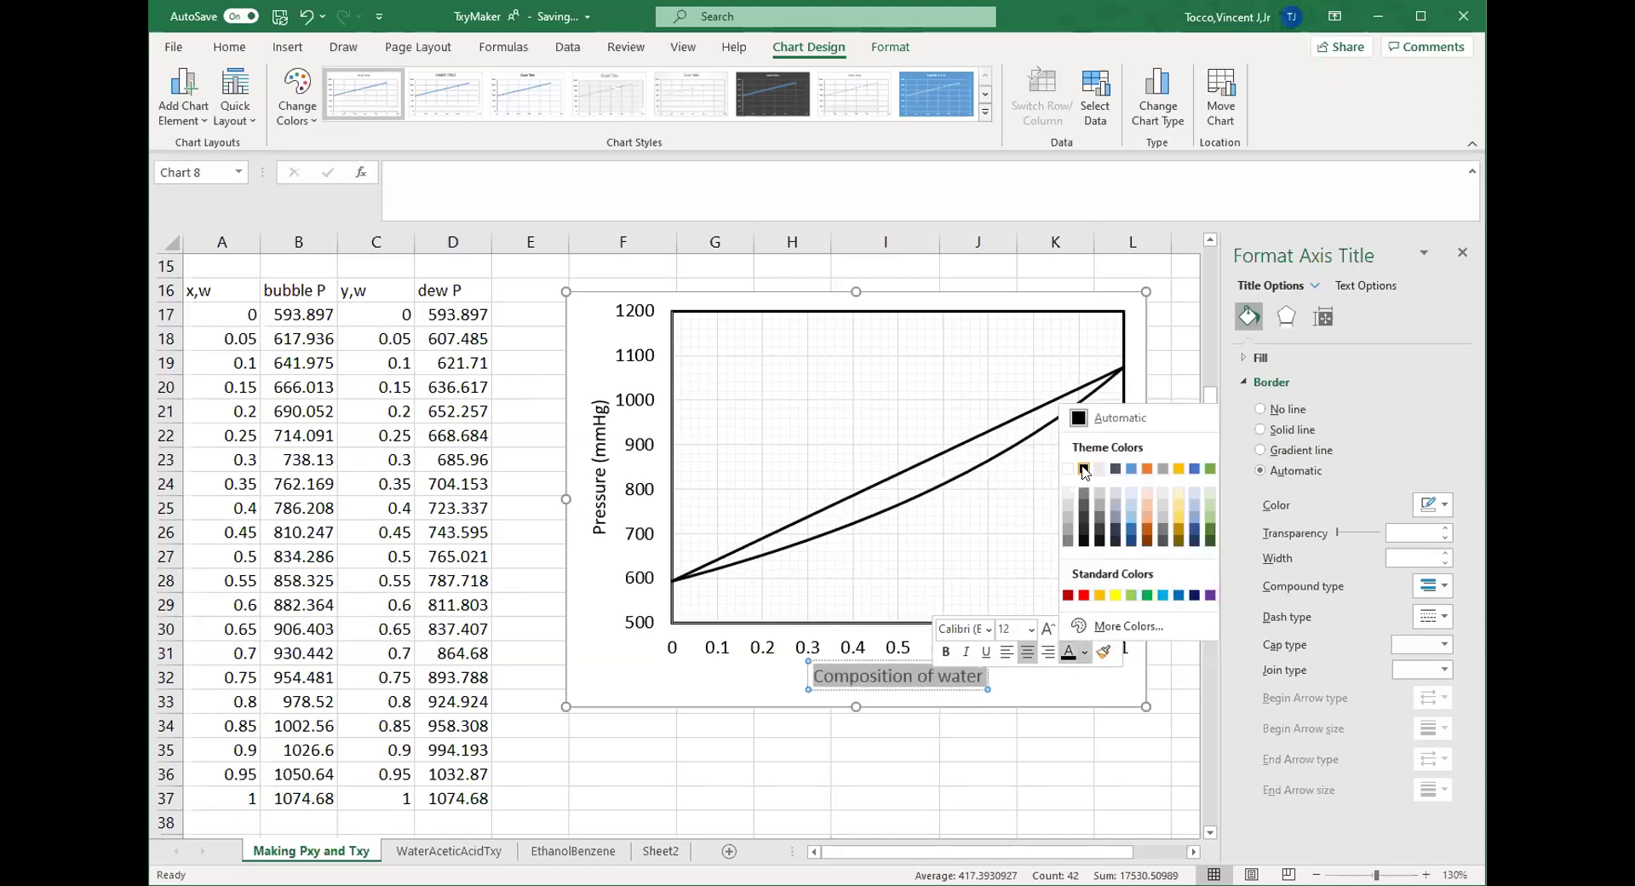
{"action": "left_click", "coordinate": [1126, 443]}
{"action": "left_click_drag", "start_coordinate": [1146, 498], "coordinate": [1119, 498]}
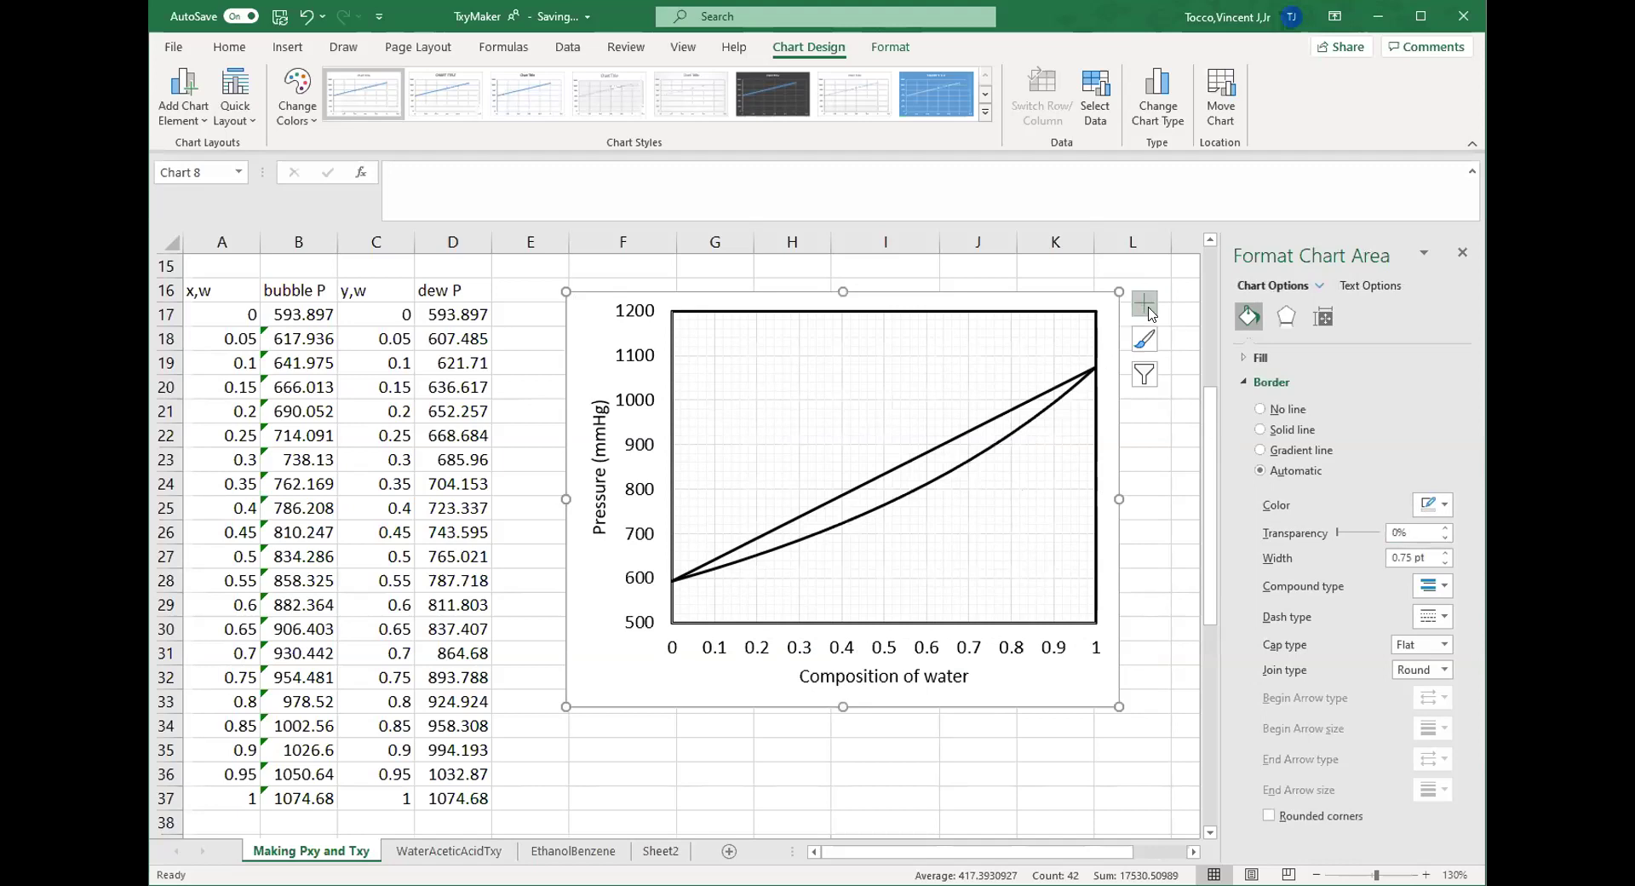
- Add a chart title reading "Pxy diagram for water and acetic acid at 110°C"
{"action": "left_click", "coordinate": [1146, 305]}
{"action": "left_click", "coordinate": [1218, 363]}
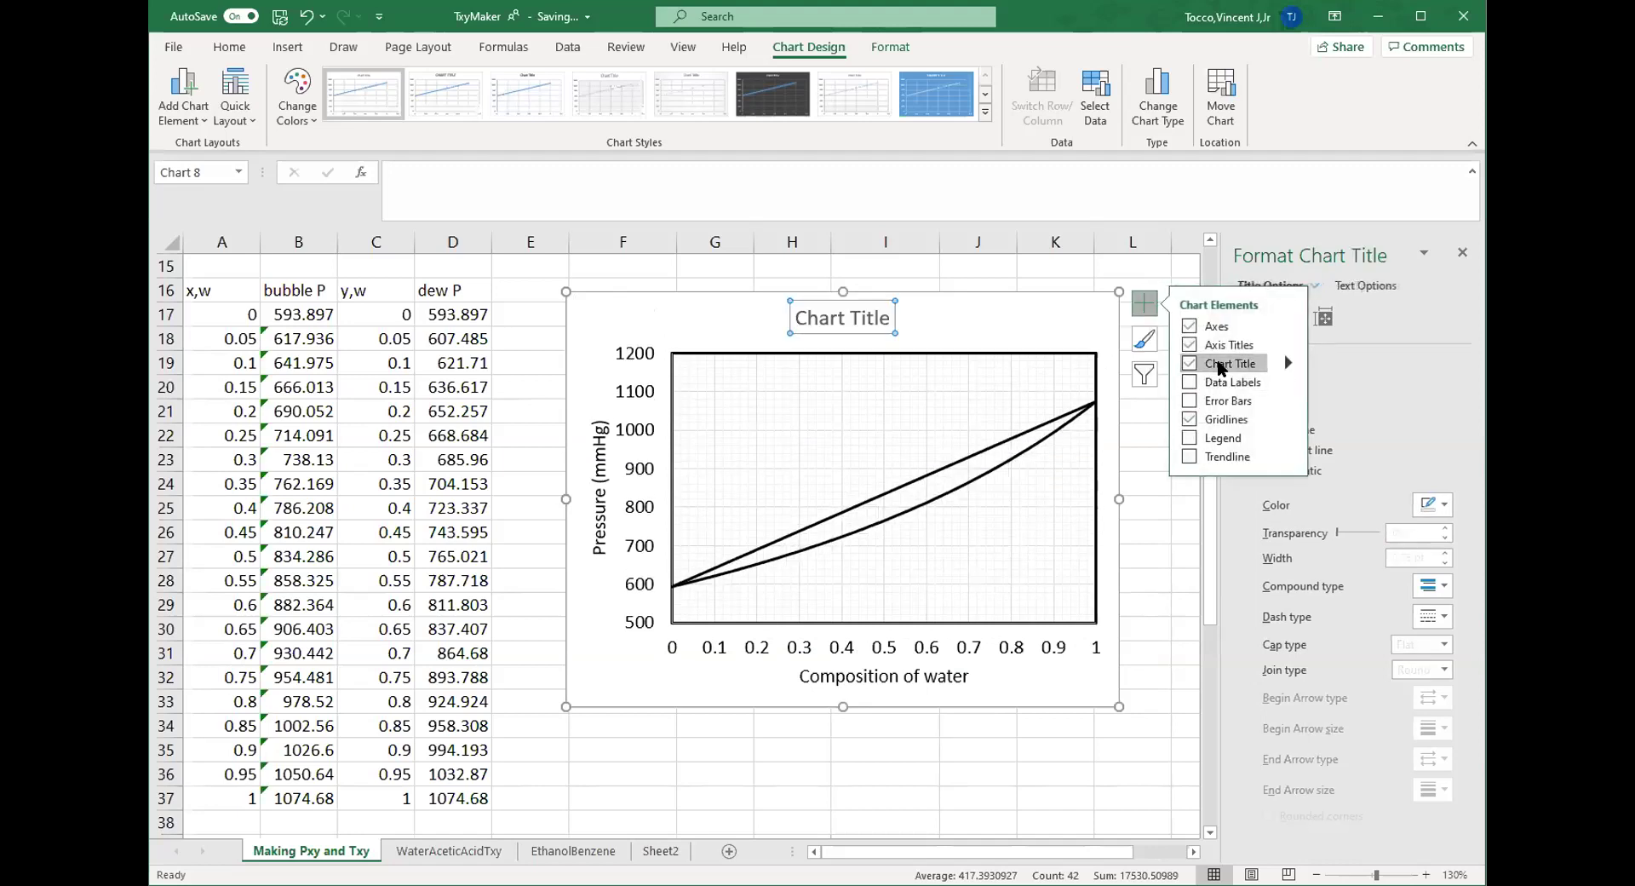
{"action": "left_click", "coordinate": [857, 315]}
{"action": "key", "text": "ctrl+a"}
{"action": "type", "text": "Pxy"}
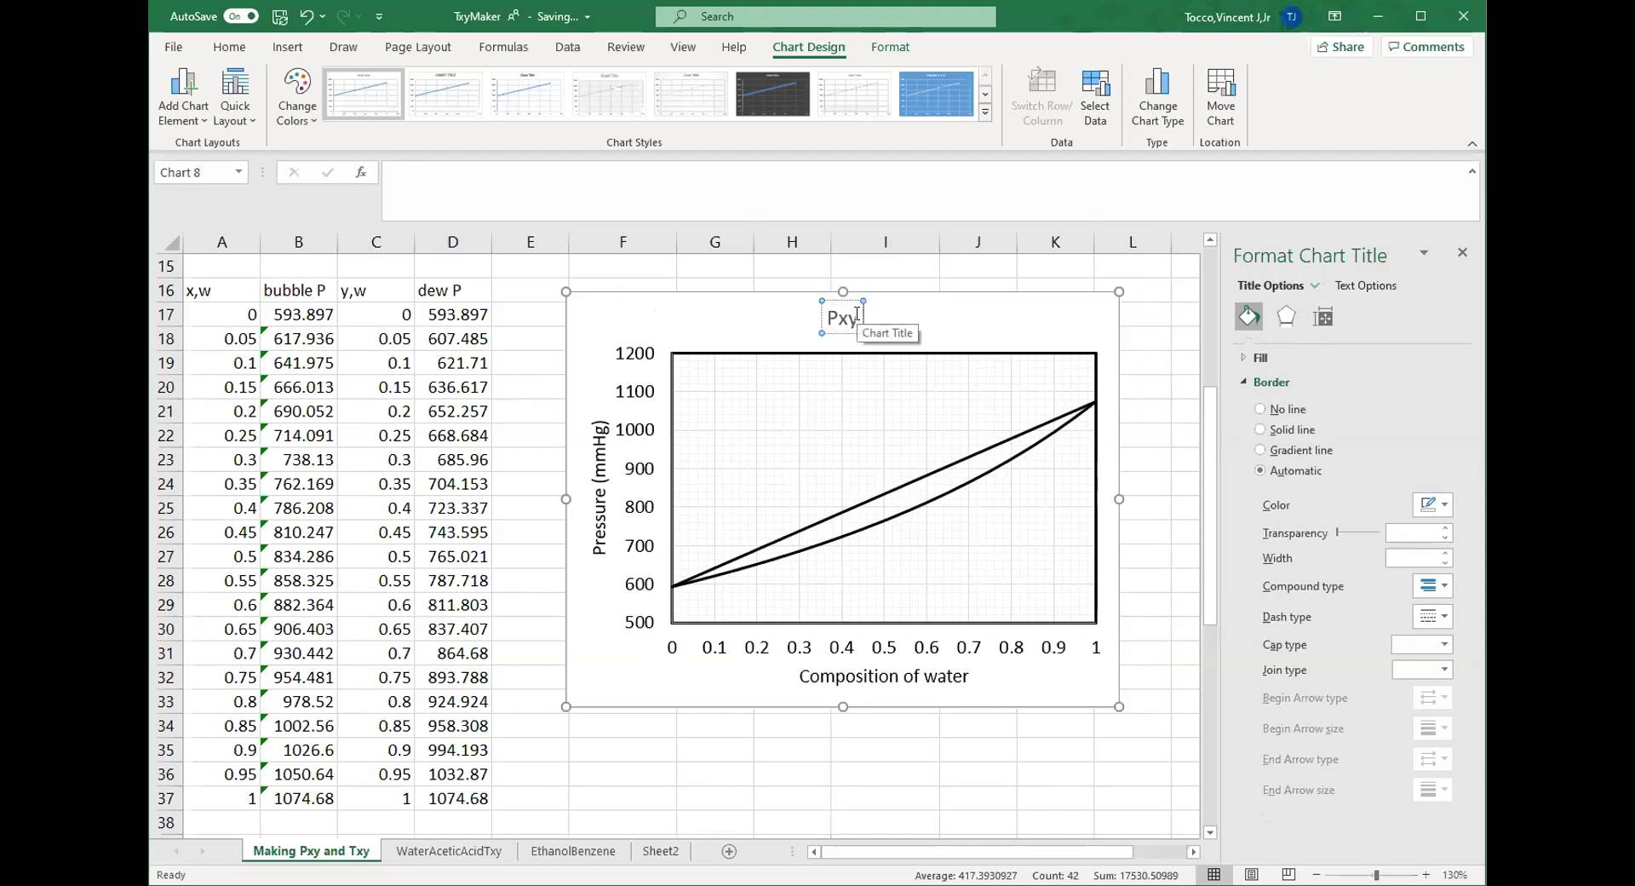
{"action": "type", "text": "diagram for wat"}
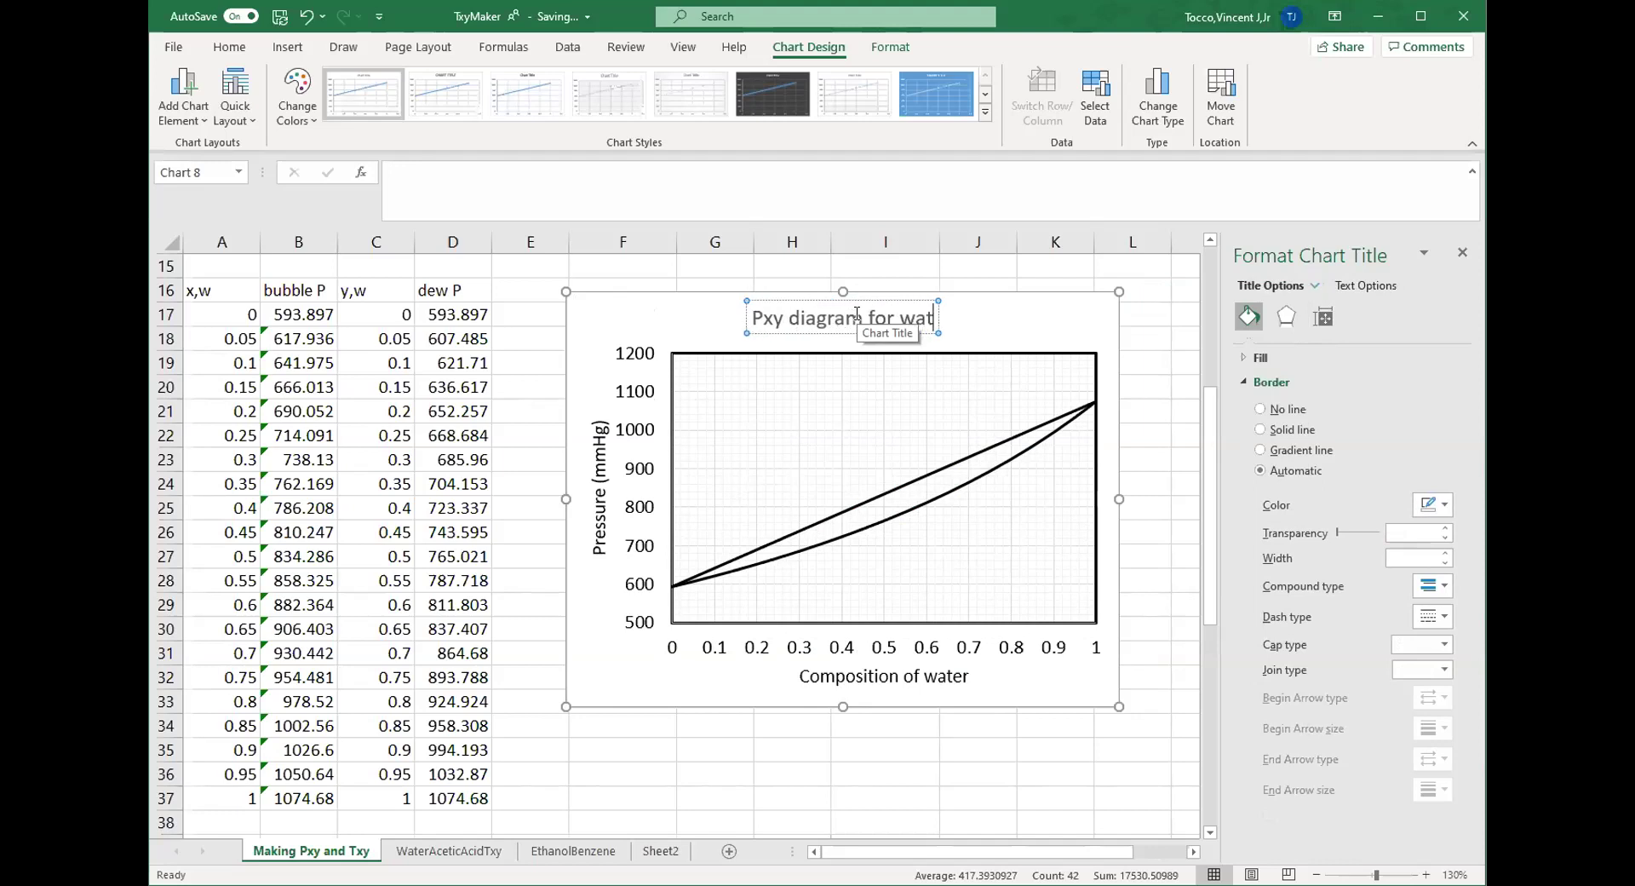
{"action": "type", "text": "er and acetic"}
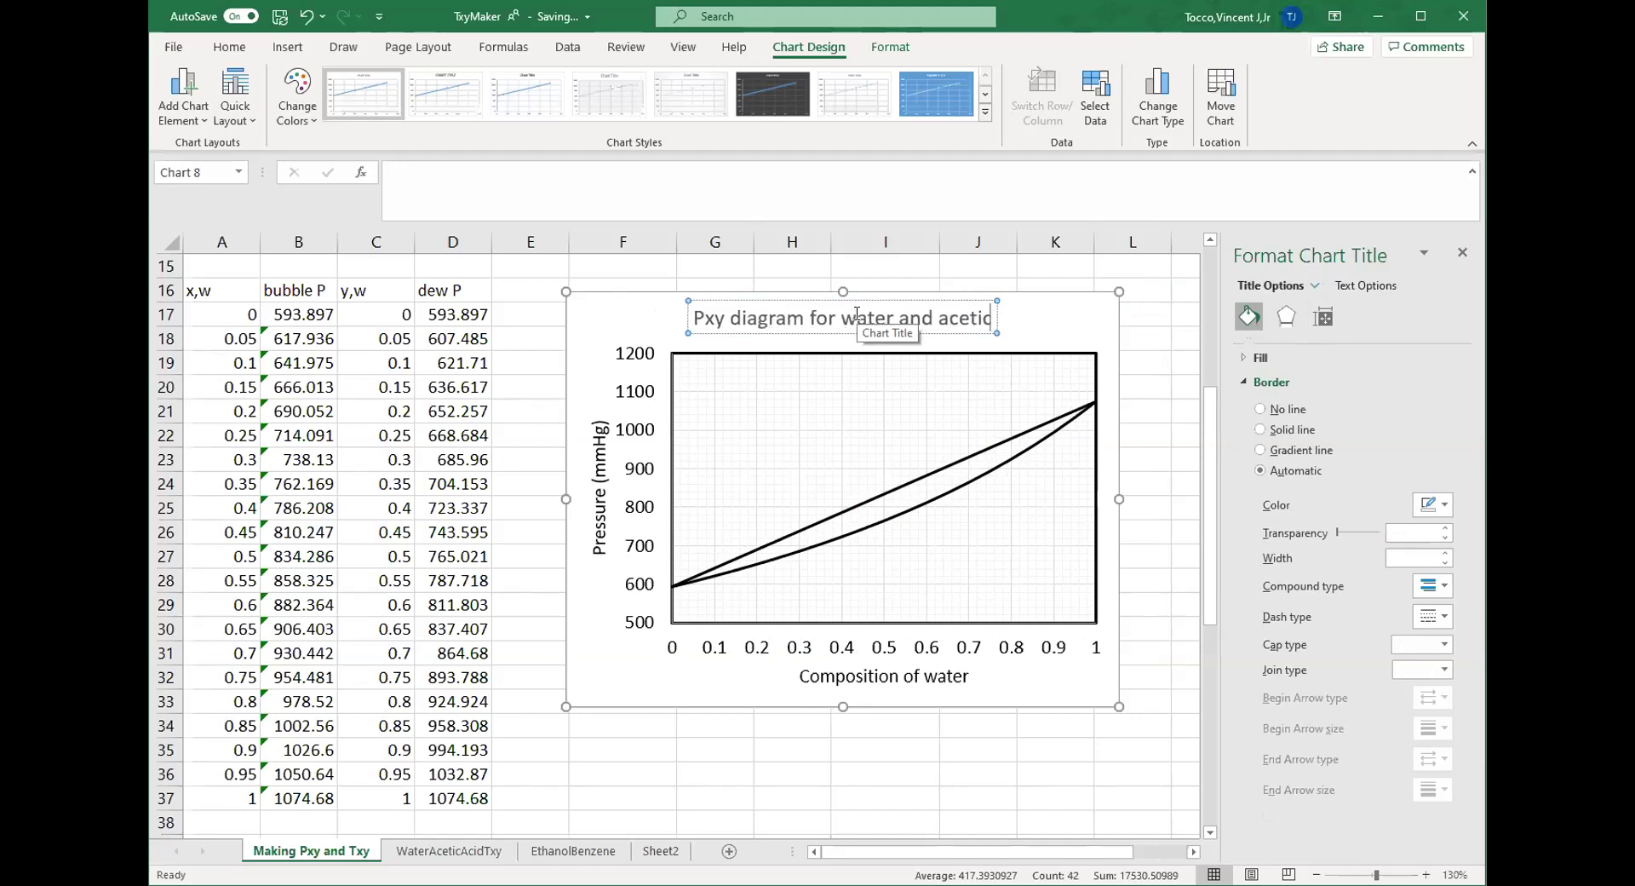
{"action": "type", "text": " acid at 110"}
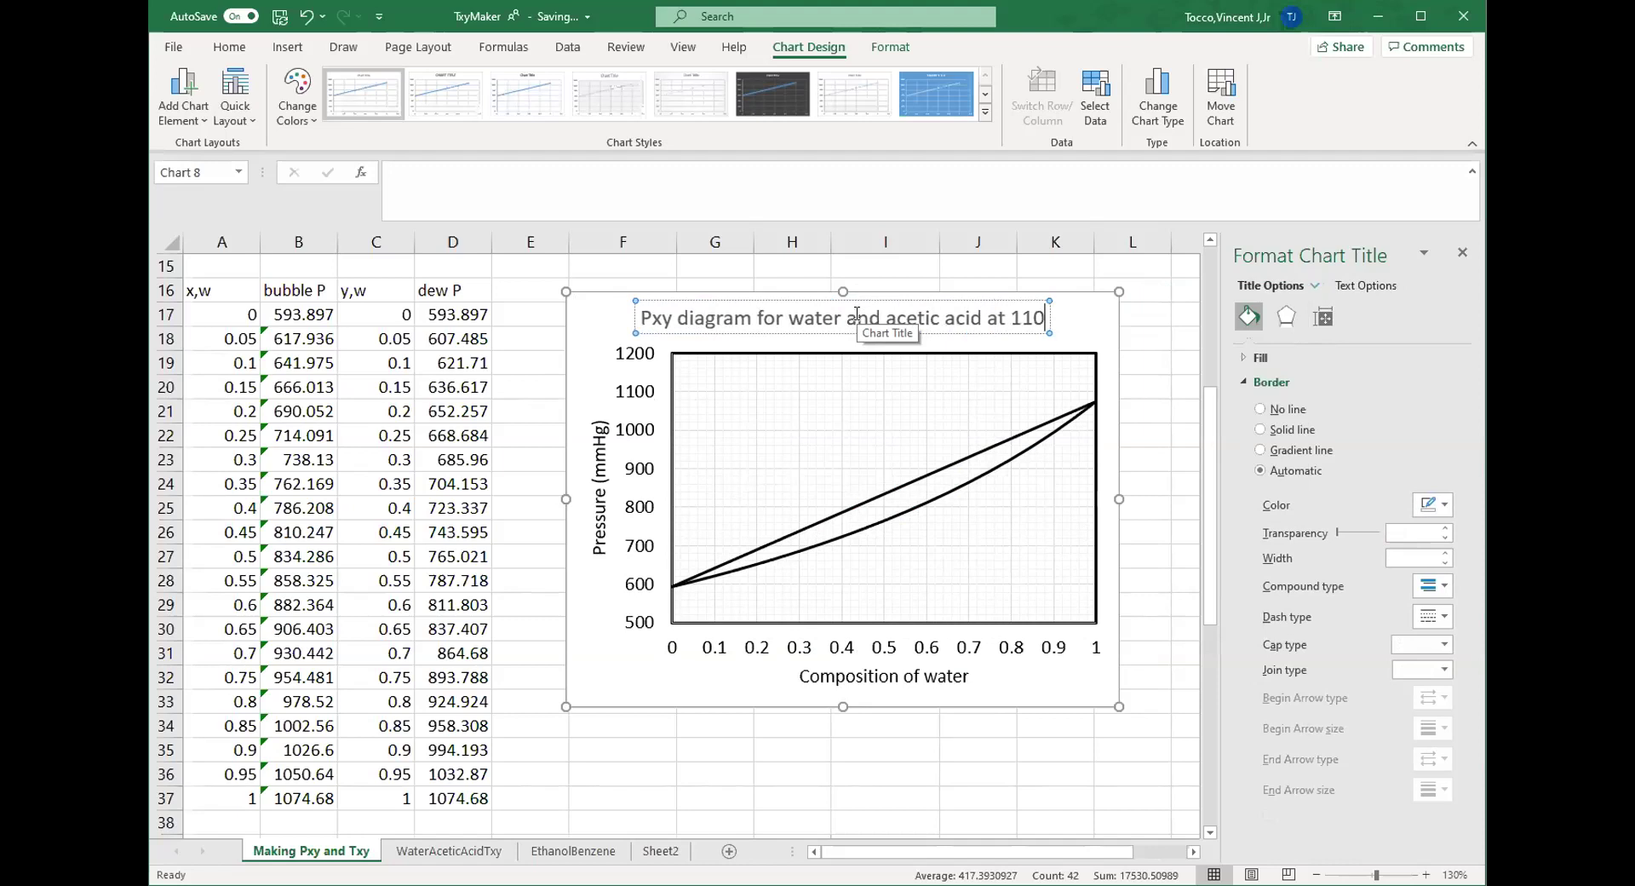
{"action": "type", "text": "°"}
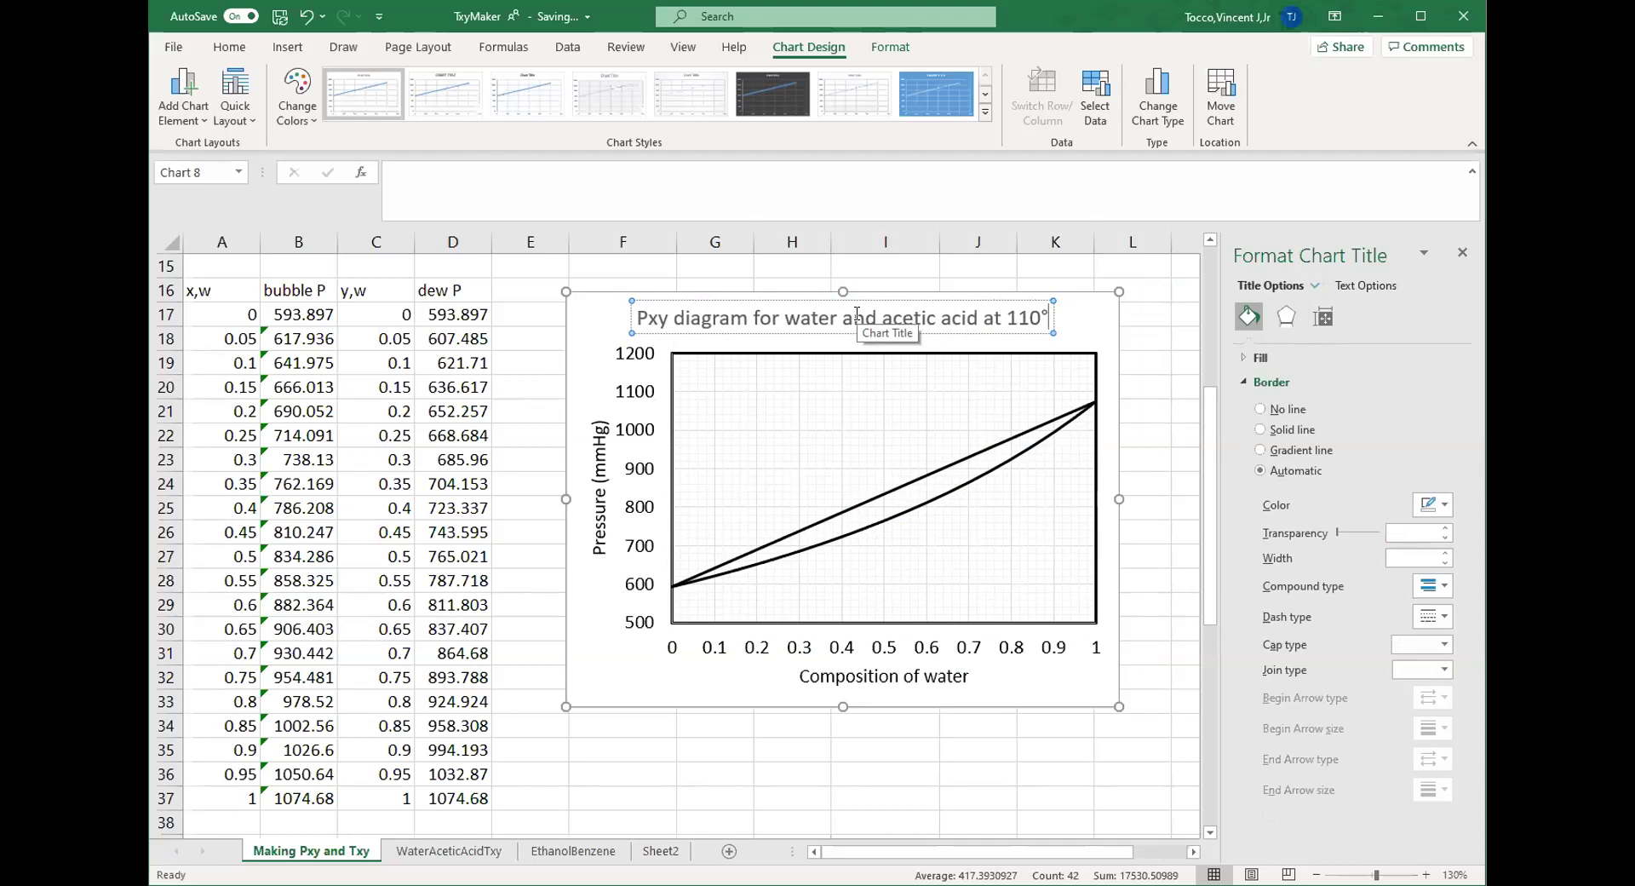
{"action": "type", "text": "C"}
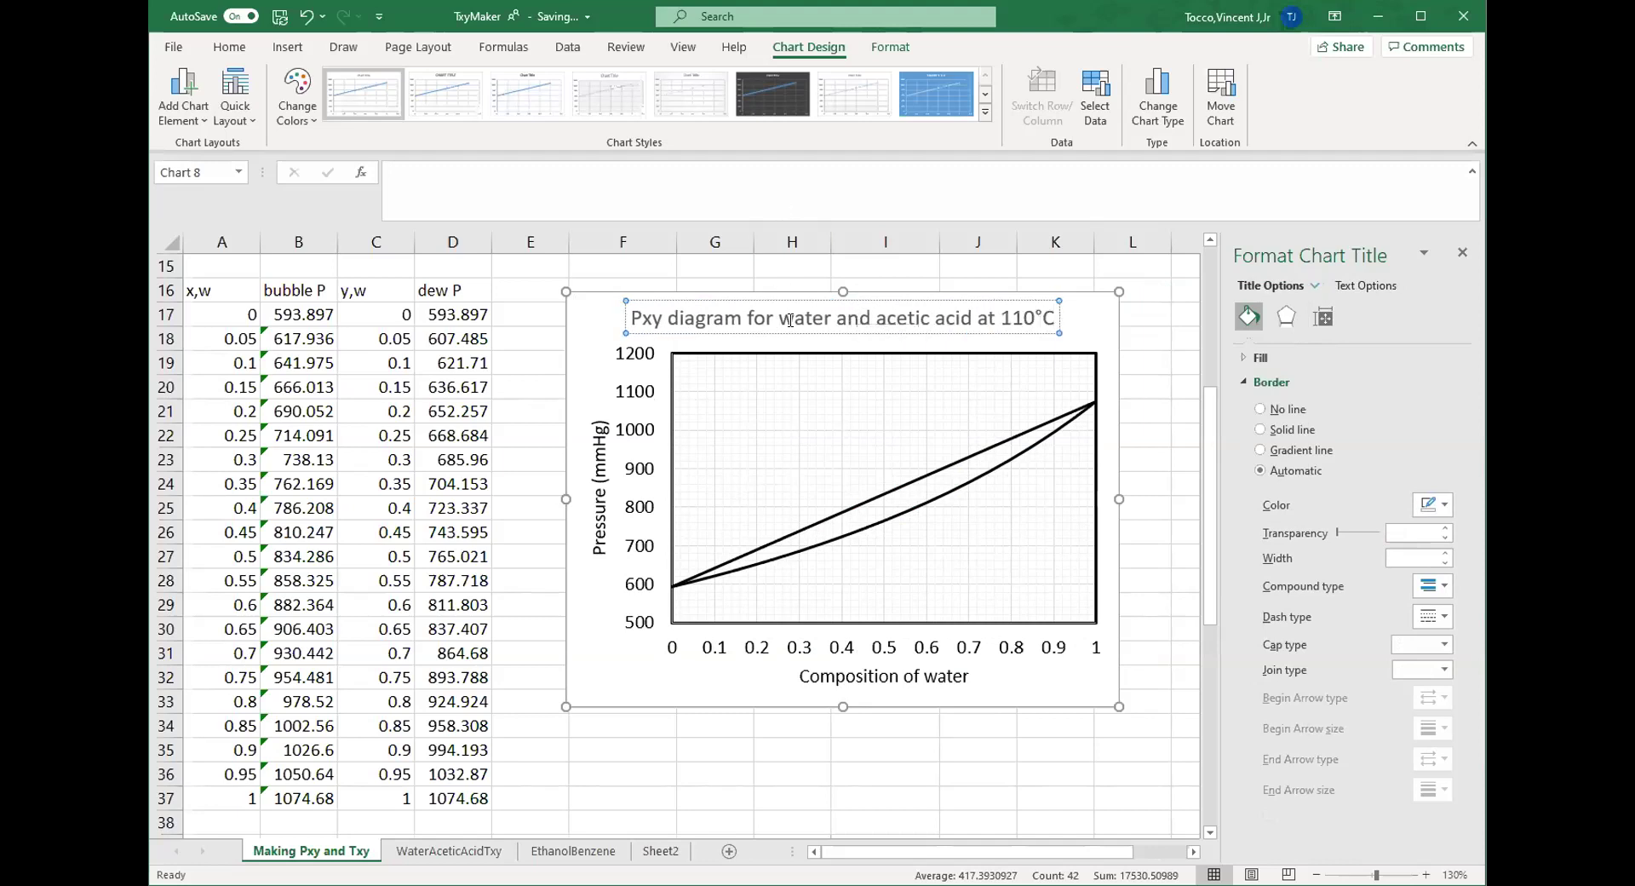
- Shift the chart title right so it is centered over the plot area, and make its text black
{"action": "left_click_drag", "start_coordinate": [788, 331], "coordinate": [827, 329]}
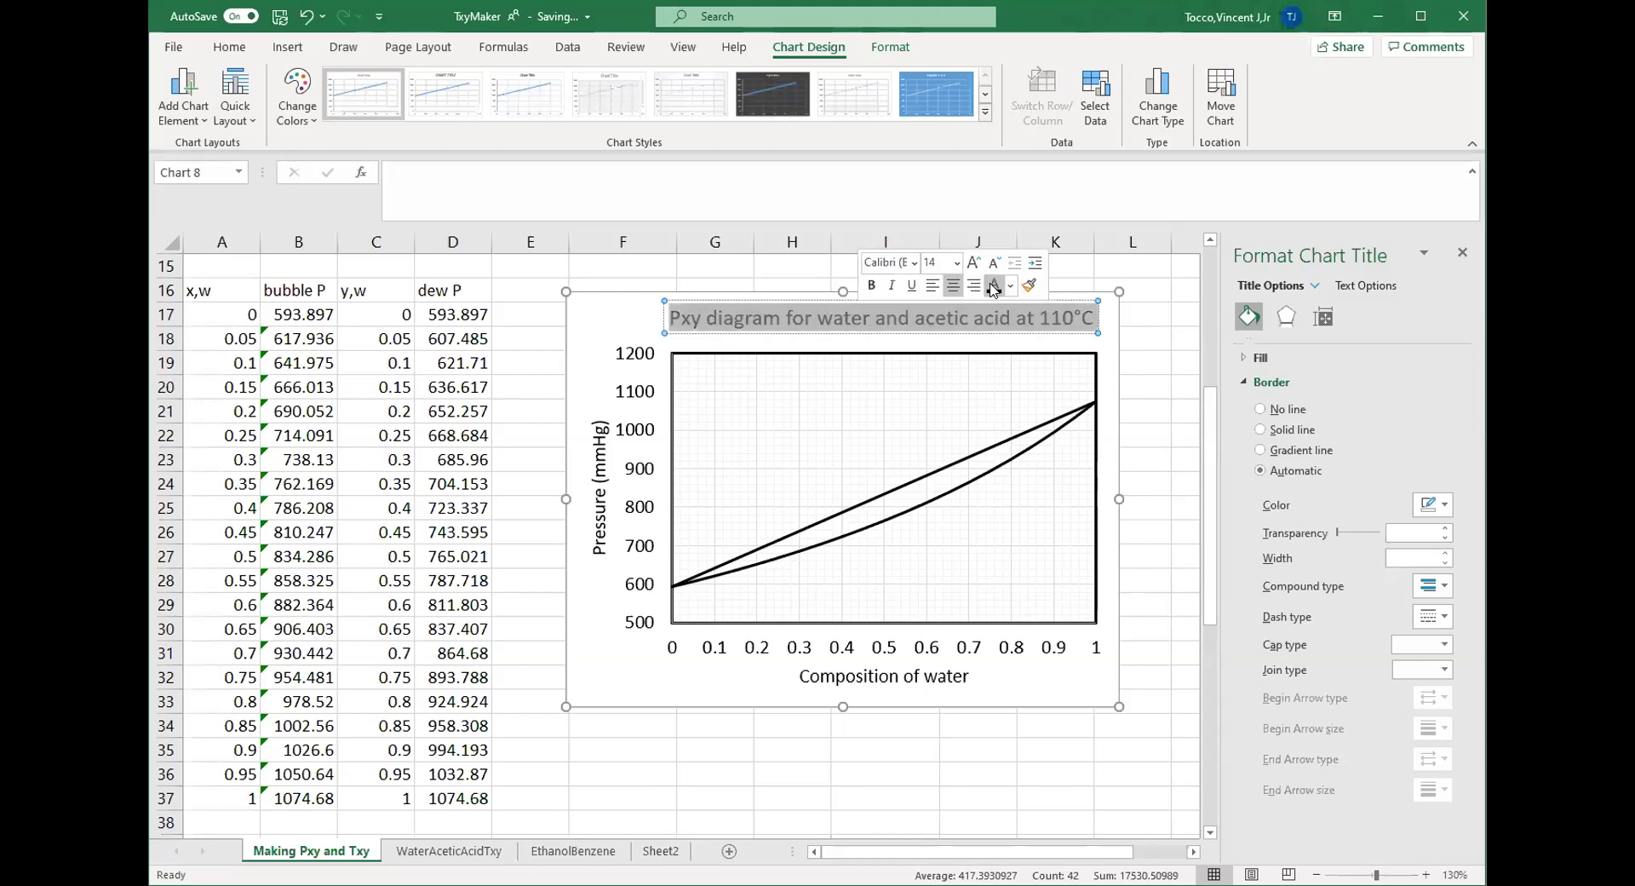
{"action": "left_click", "coordinate": [954, 296]}
{"action": "left_click", "coordinate": [898, 793]}
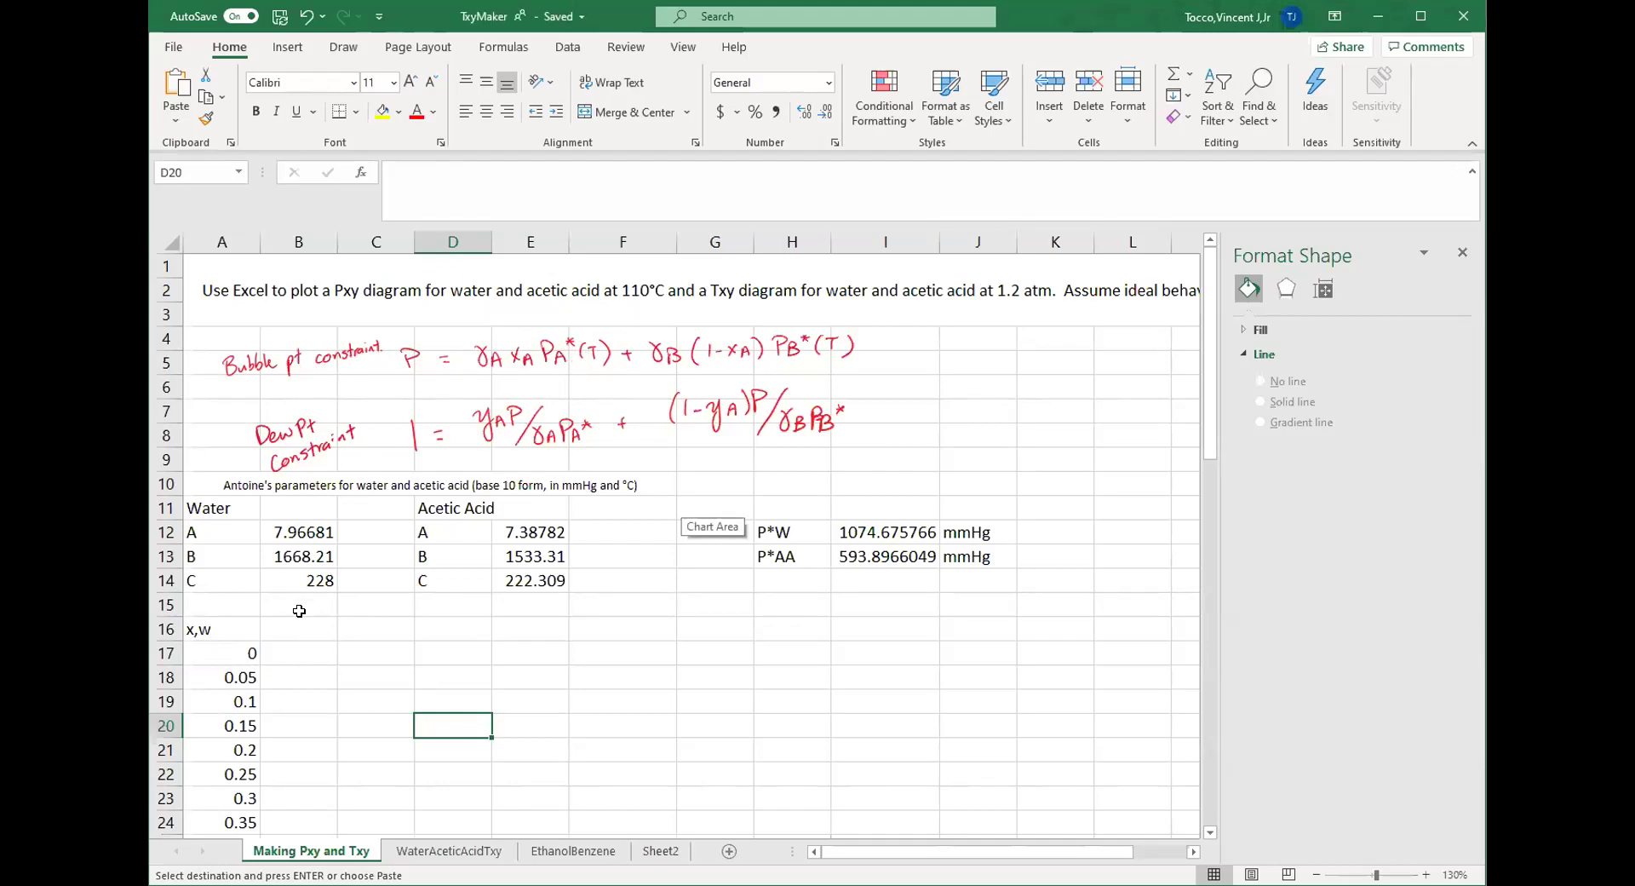
- Enter the column header "Bubble T" in cell B16, beside the x,w header
{"action": "left_click", "coordinate": [294, 629]}
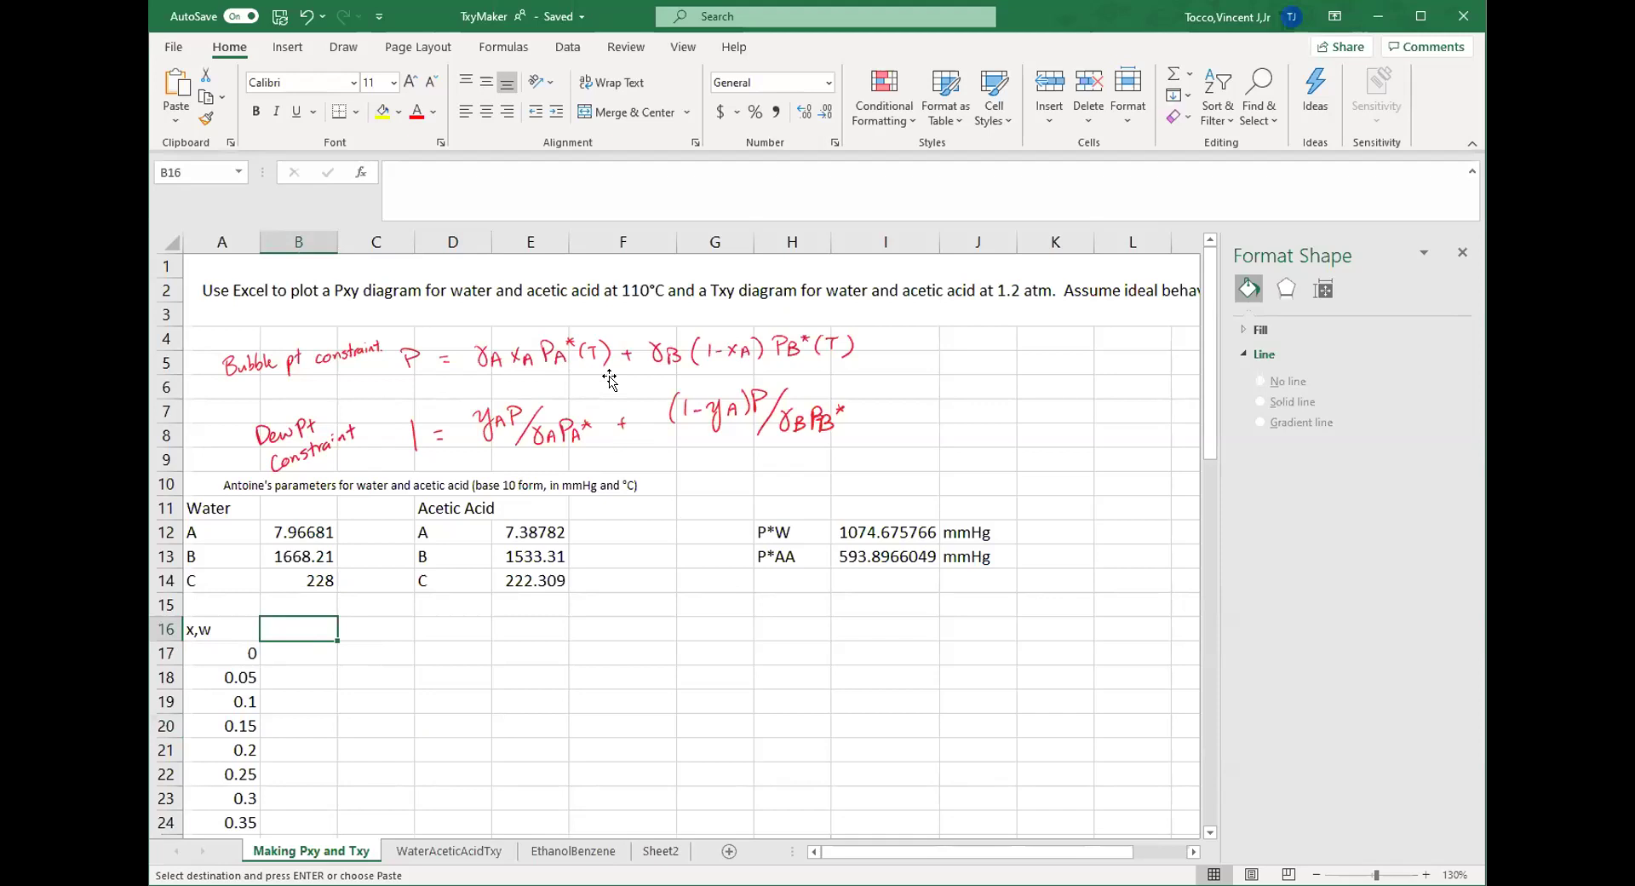
{"action": "type", "text": "Bubble "}
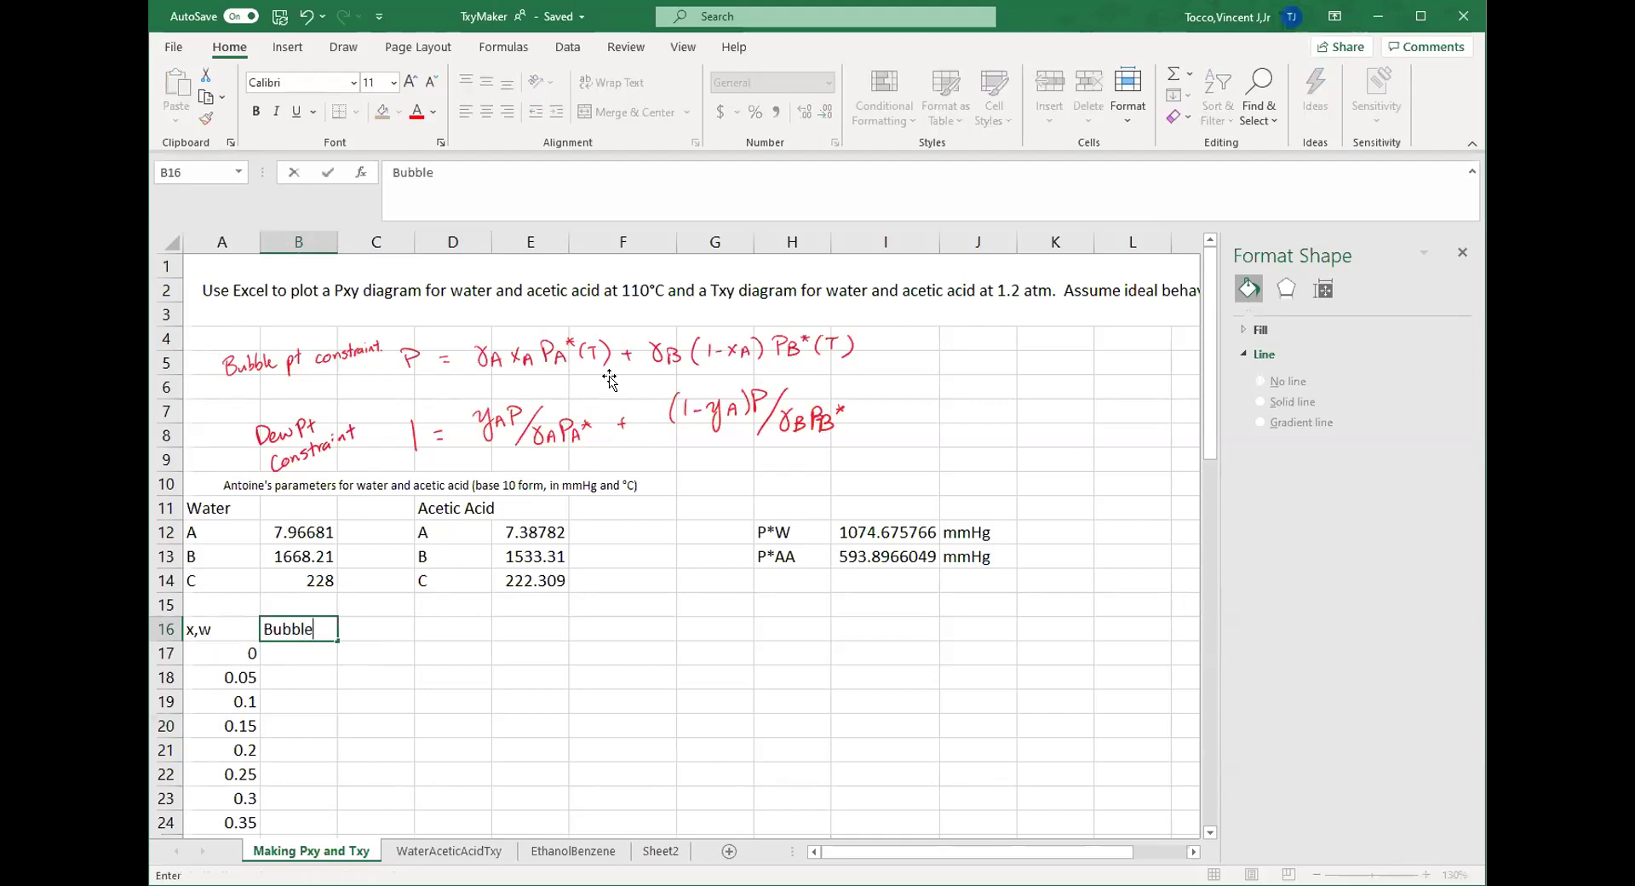
{"action": "type", "text": "T%"}
{"action": "key", "text": "BackSpace"}
{"action": "key", "text": "Return"}
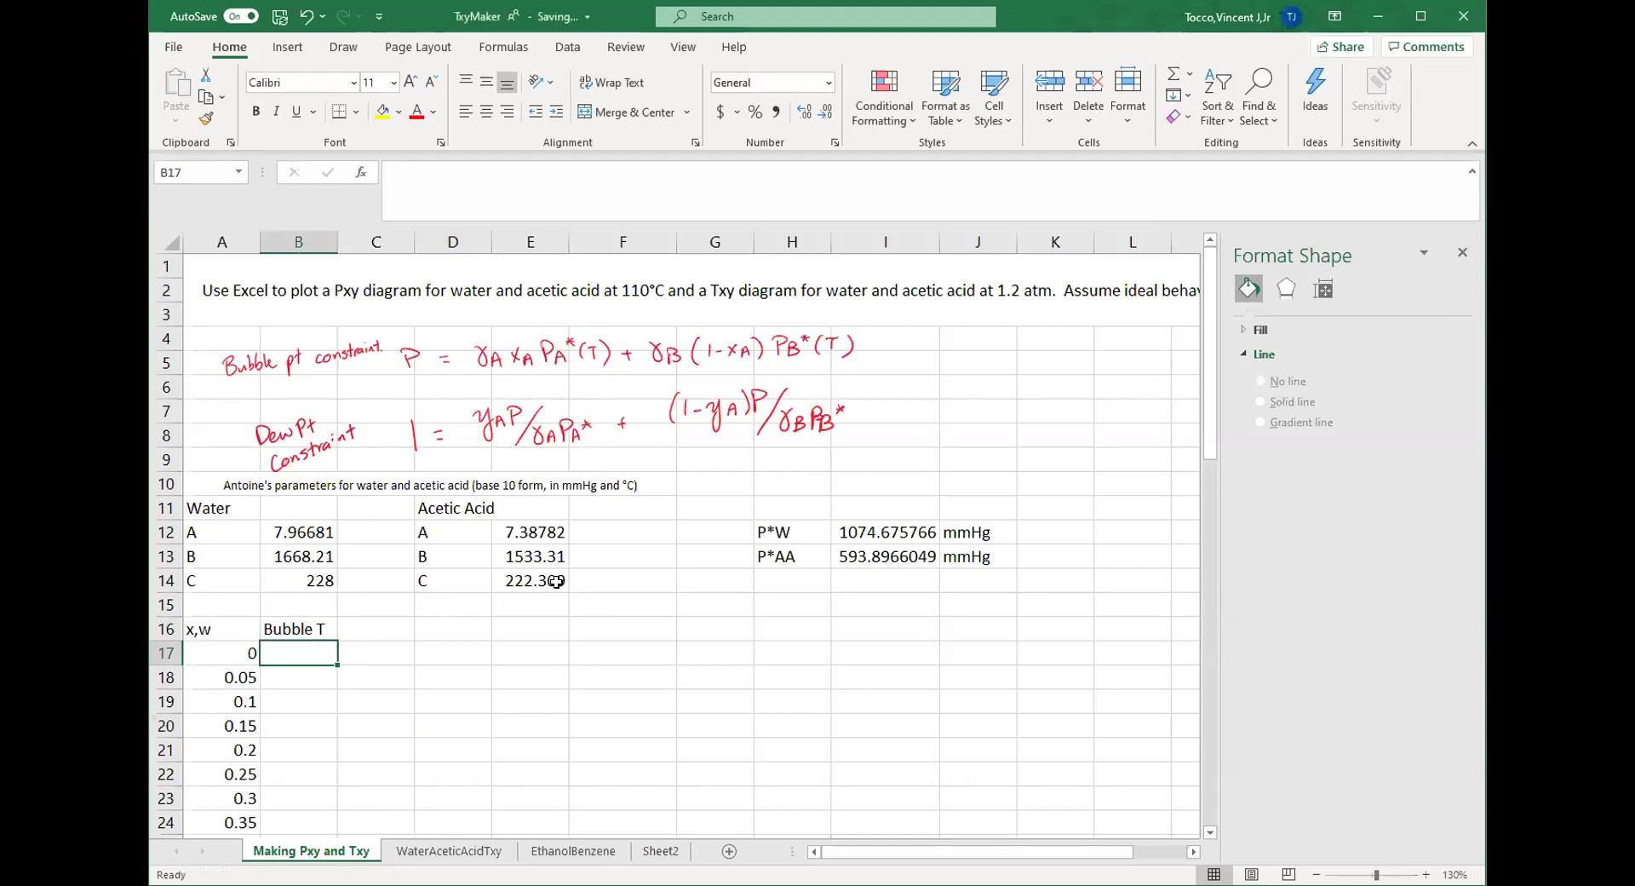
- Enter 110 as the initial bubble temperature in B17 and fill it down for every x,w value
{"action": "type", "text": "110"}
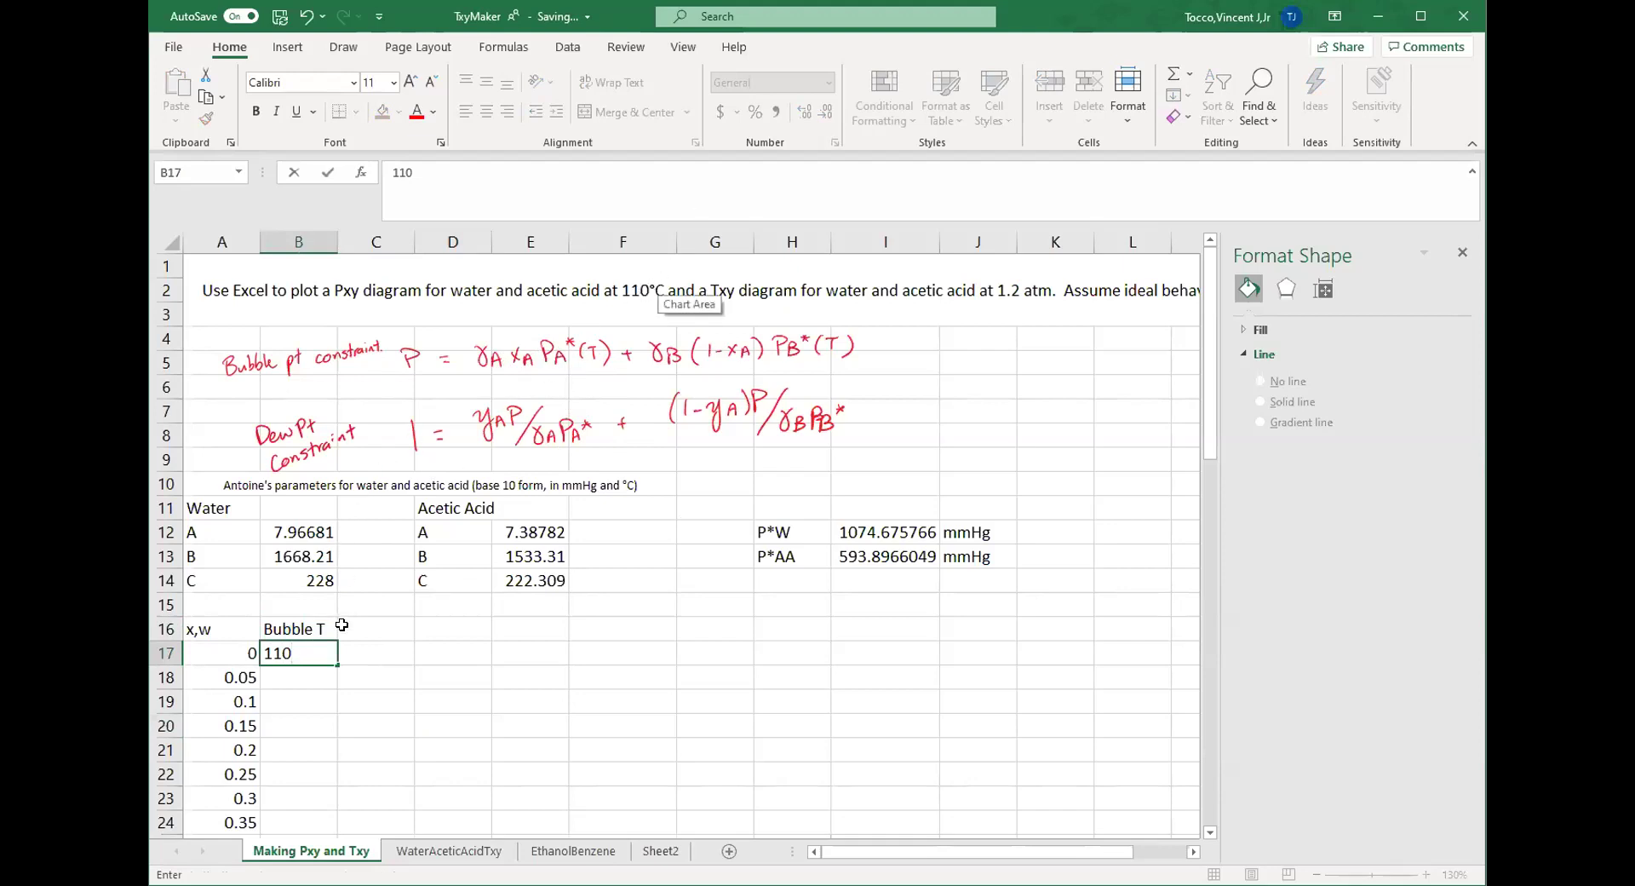
{"action": "key", "text": "Return"}
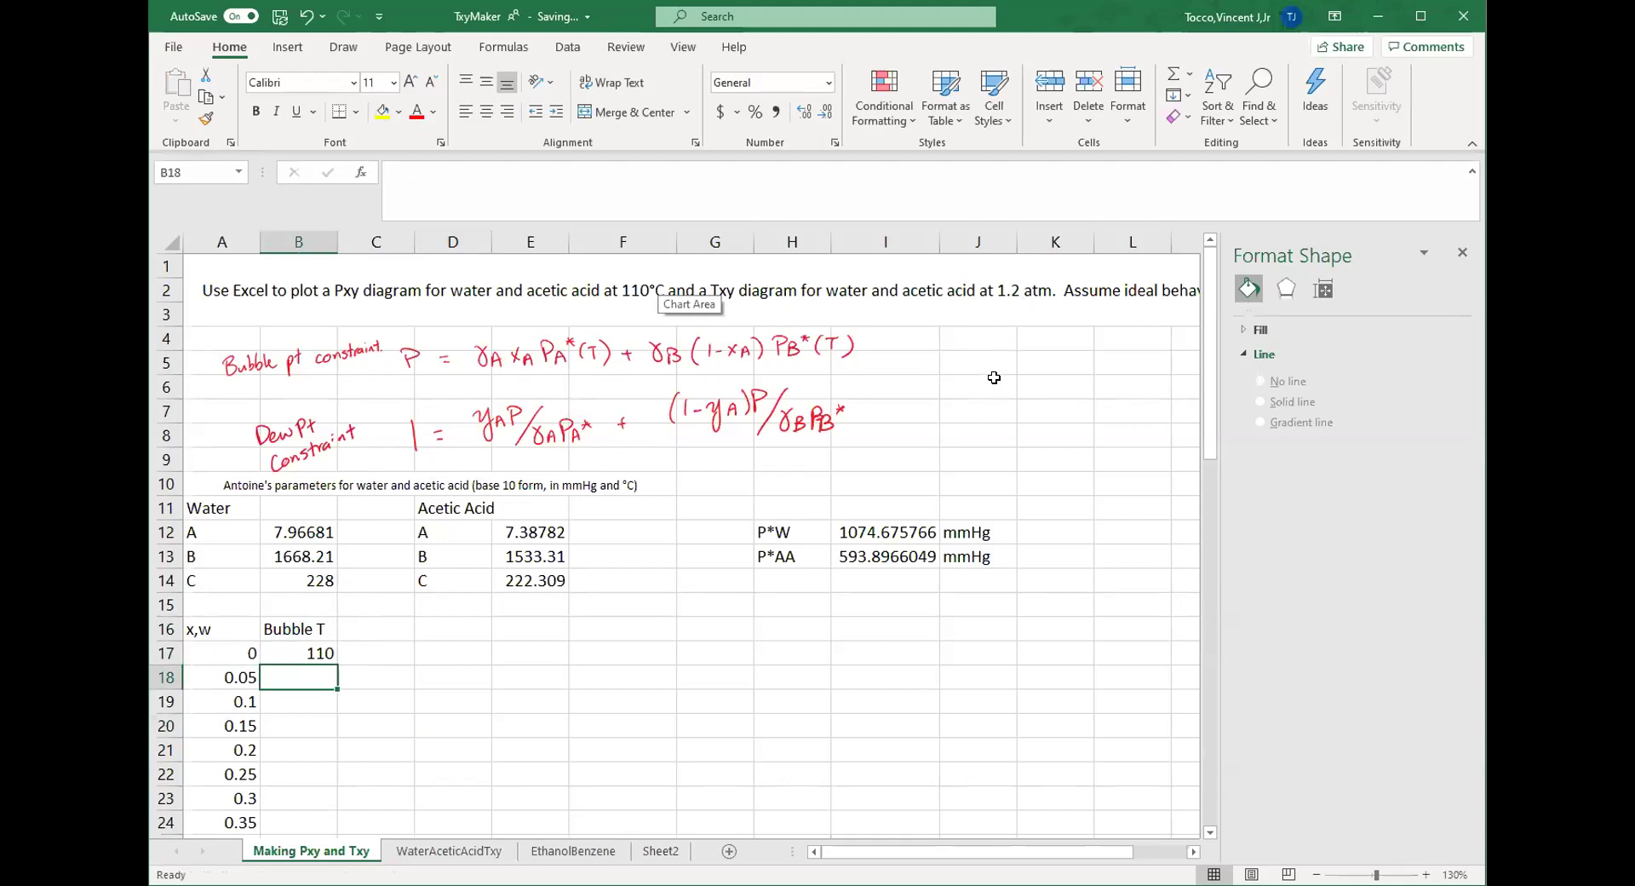
{"action": "scroll", "coordinate": [988, 396], "scroll_direction": "down", "scroll_amount": 12}
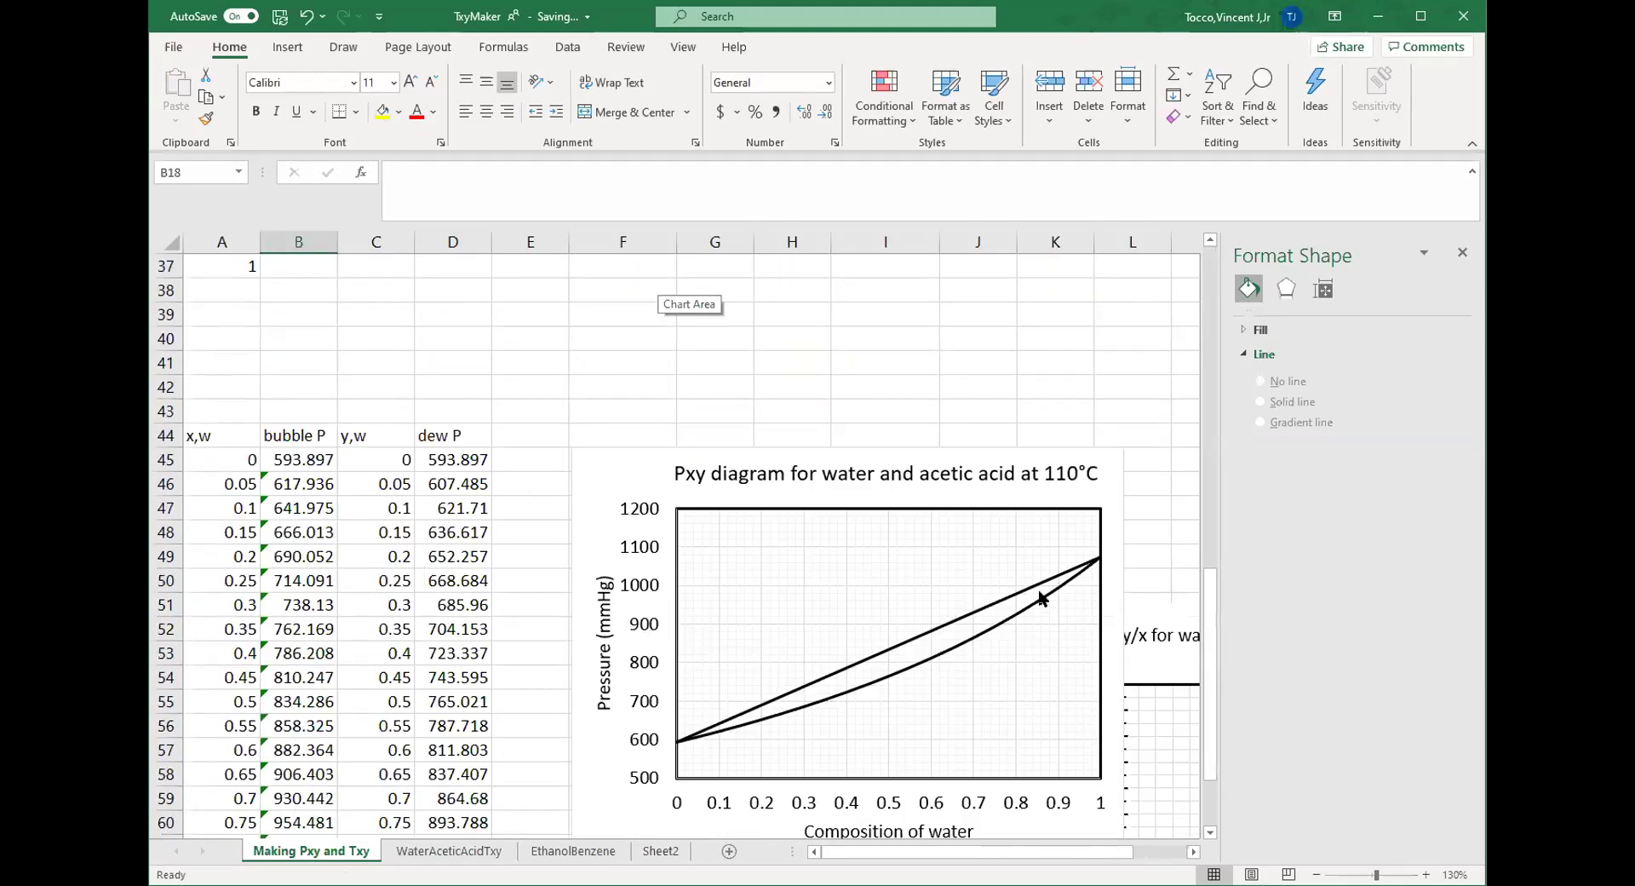
{"action": "scroll", "coordinate": [839, 609], "scroll_direction": "up", "scroll_amount": 10}
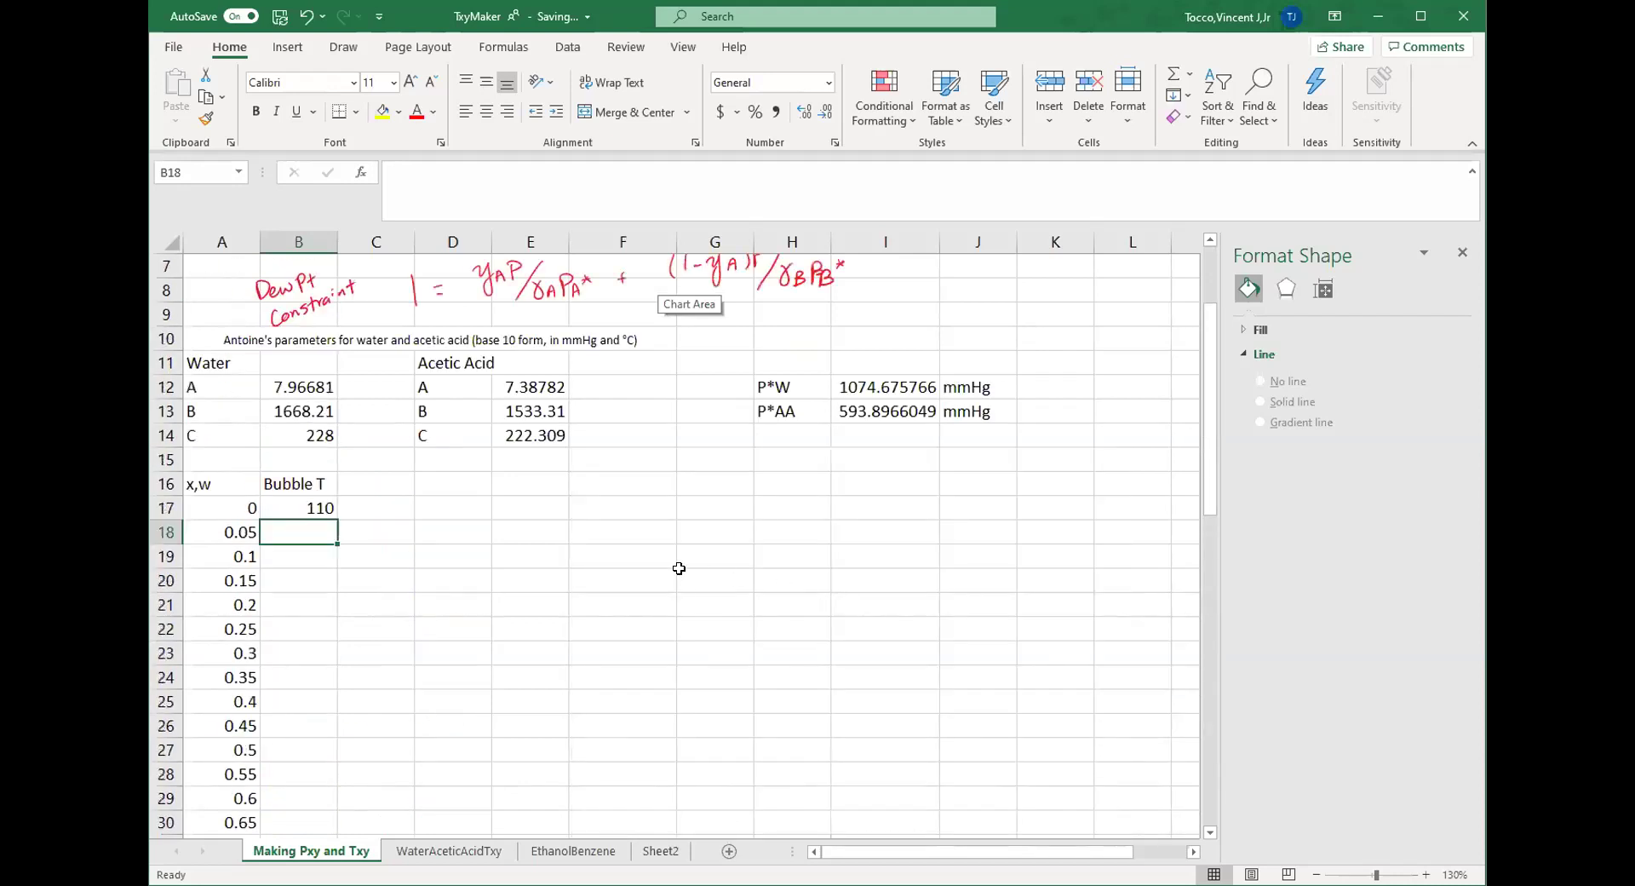
{"action": "scroll", "coordinate": [295, 509], "scroll_direction": "up", "scroll_amount": 1}
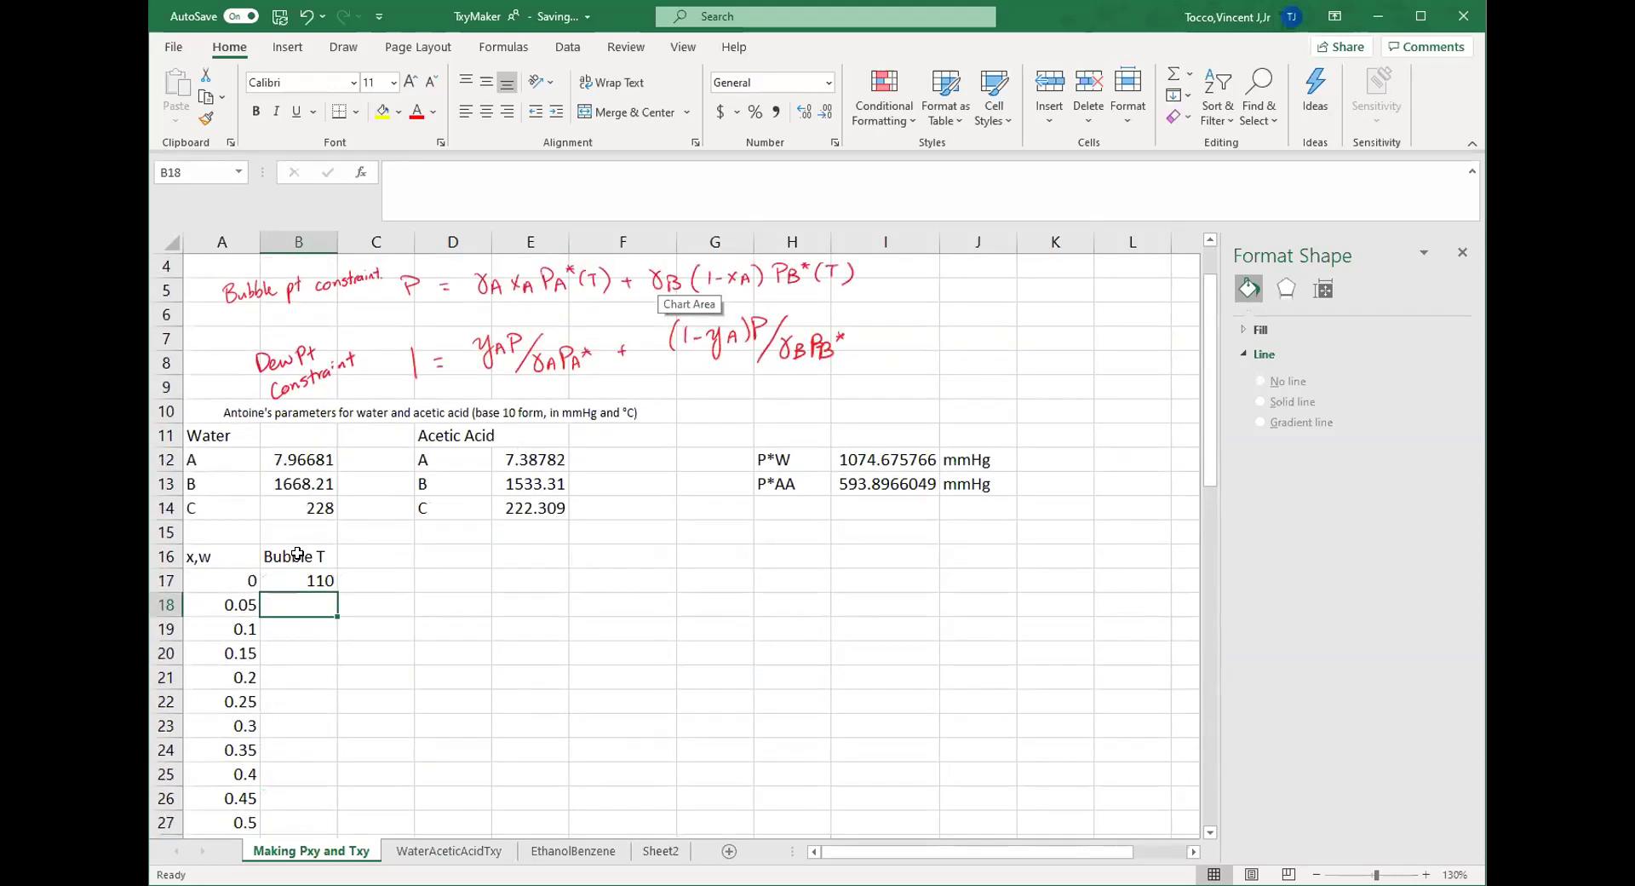
{"action": "left_click", "coordinate": [322, 584]}
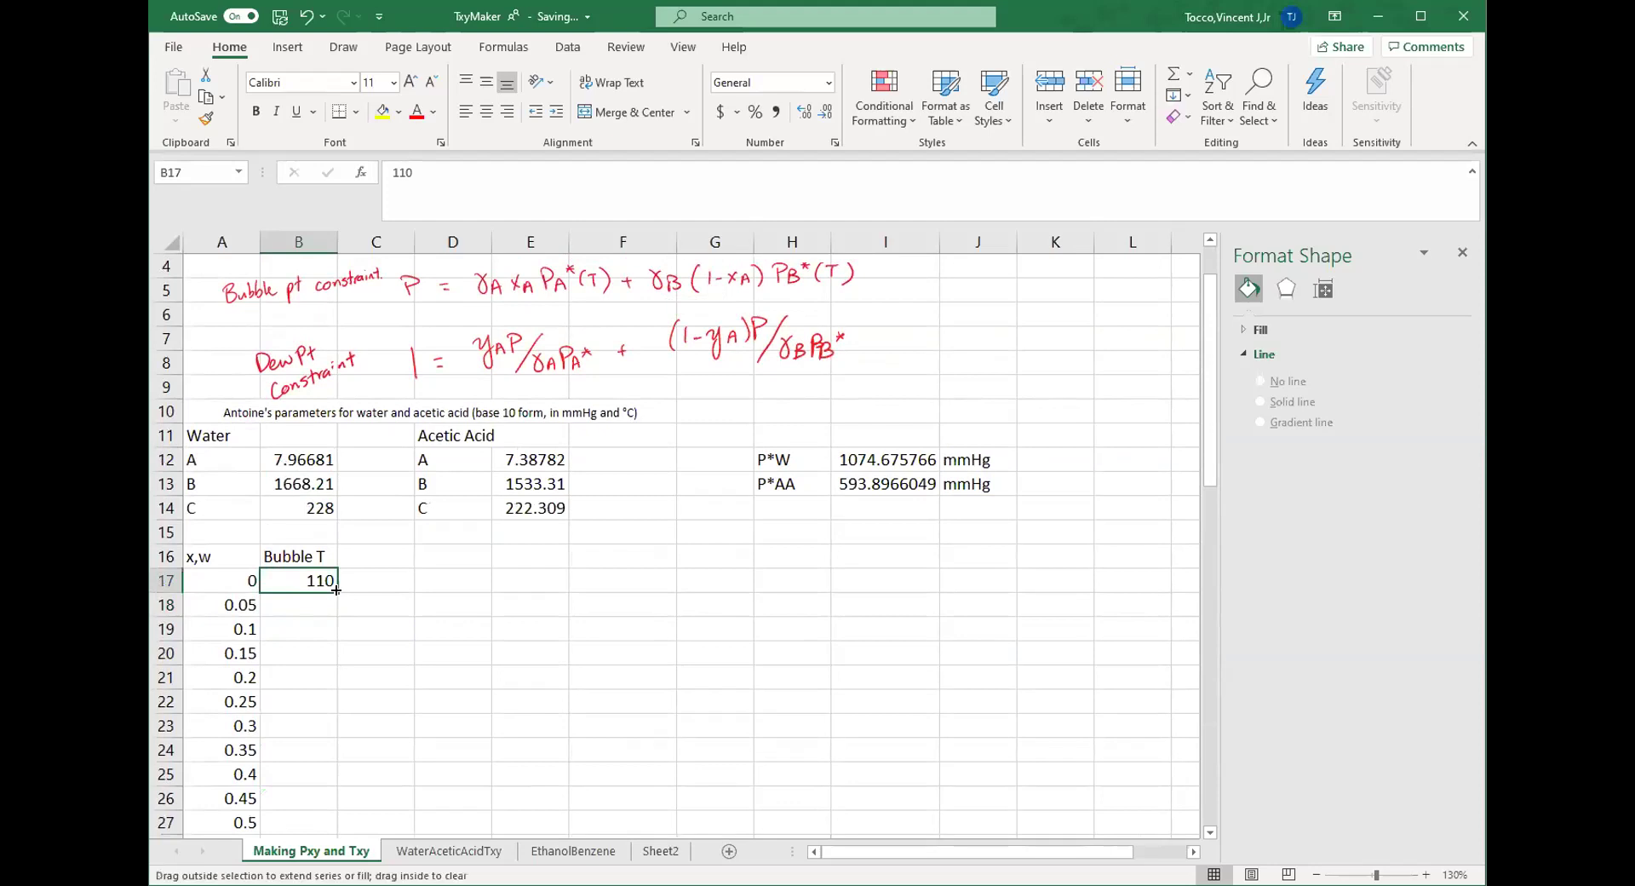
{"action": "double_click", "coordinate": [337, 592]}
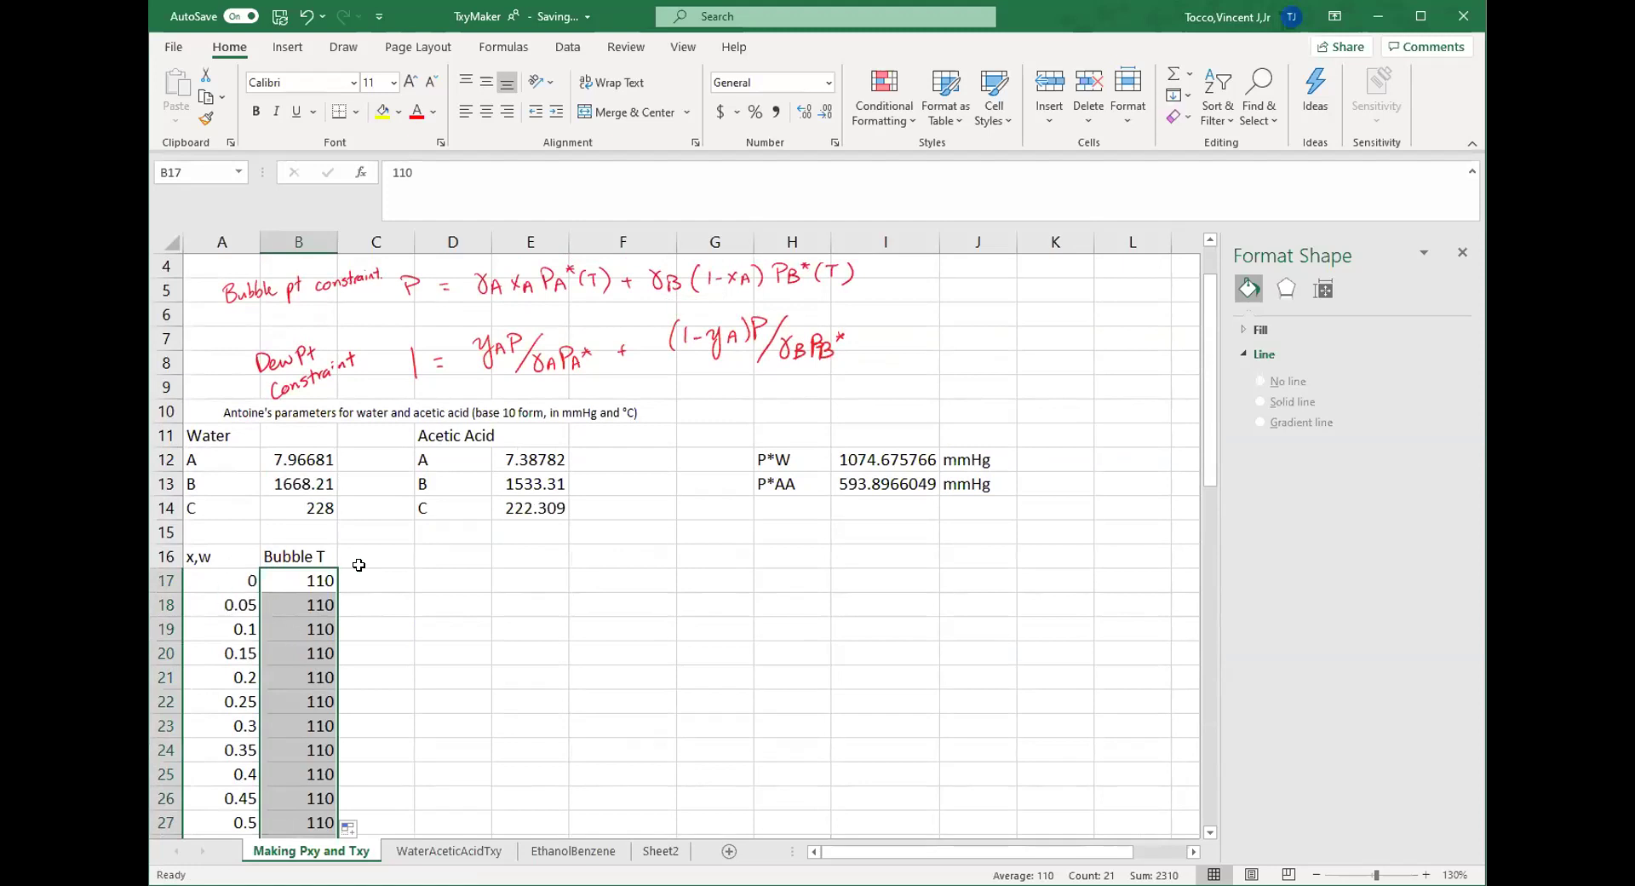
- Enter the column headers "P*W" in C16 and "P*AA" in D16
{"action": "left_click", "coordinate": [381, 548]}
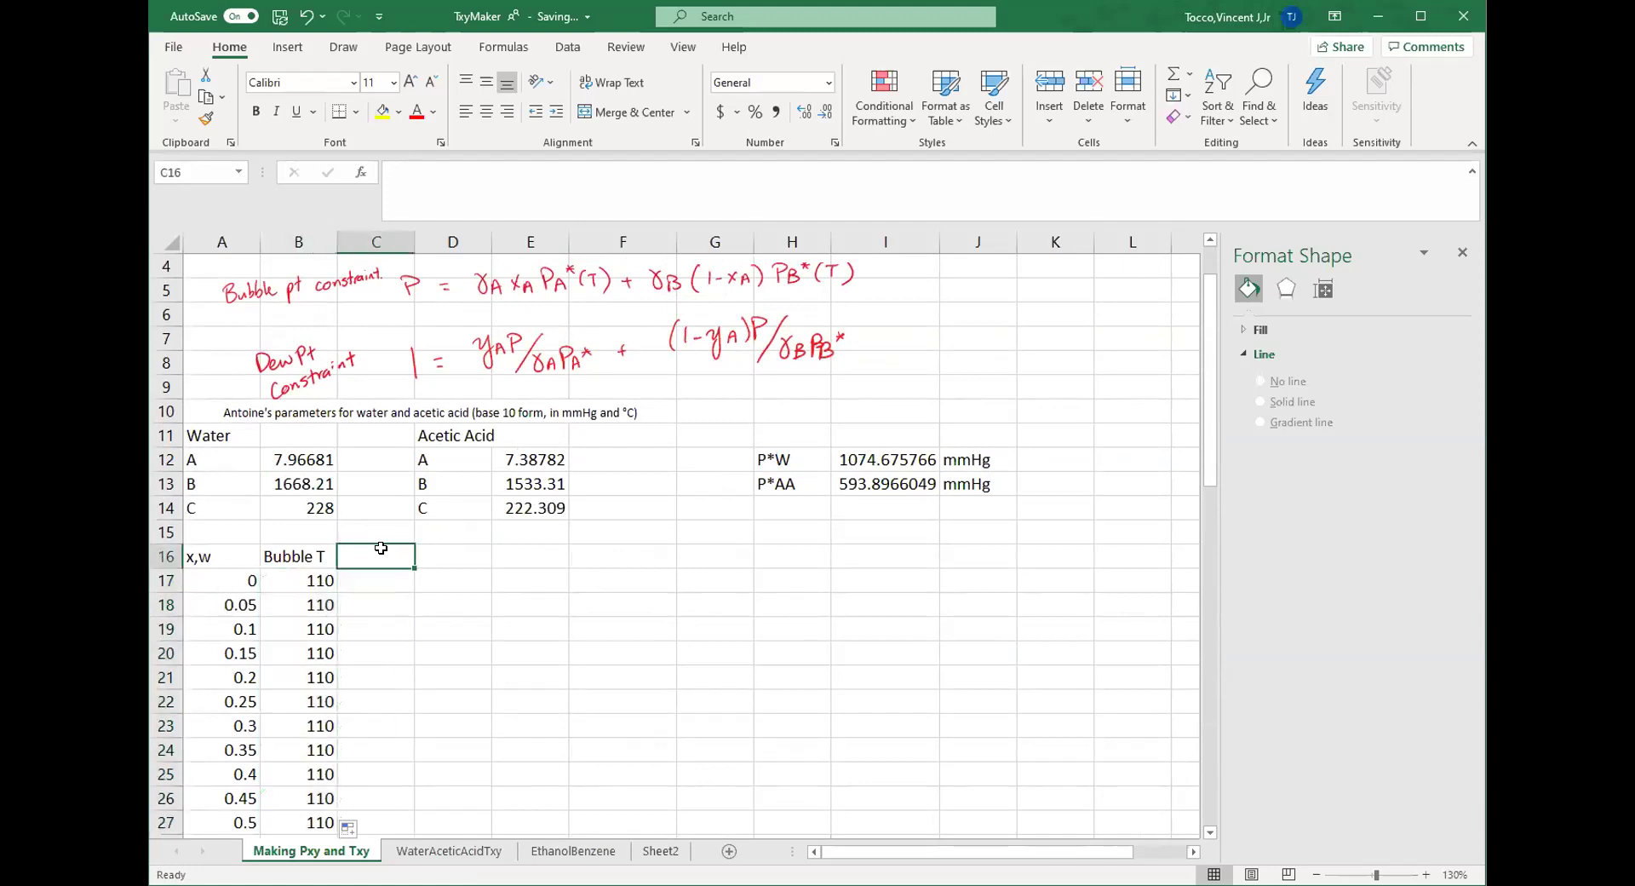
{"action": "type", "text": "P"}
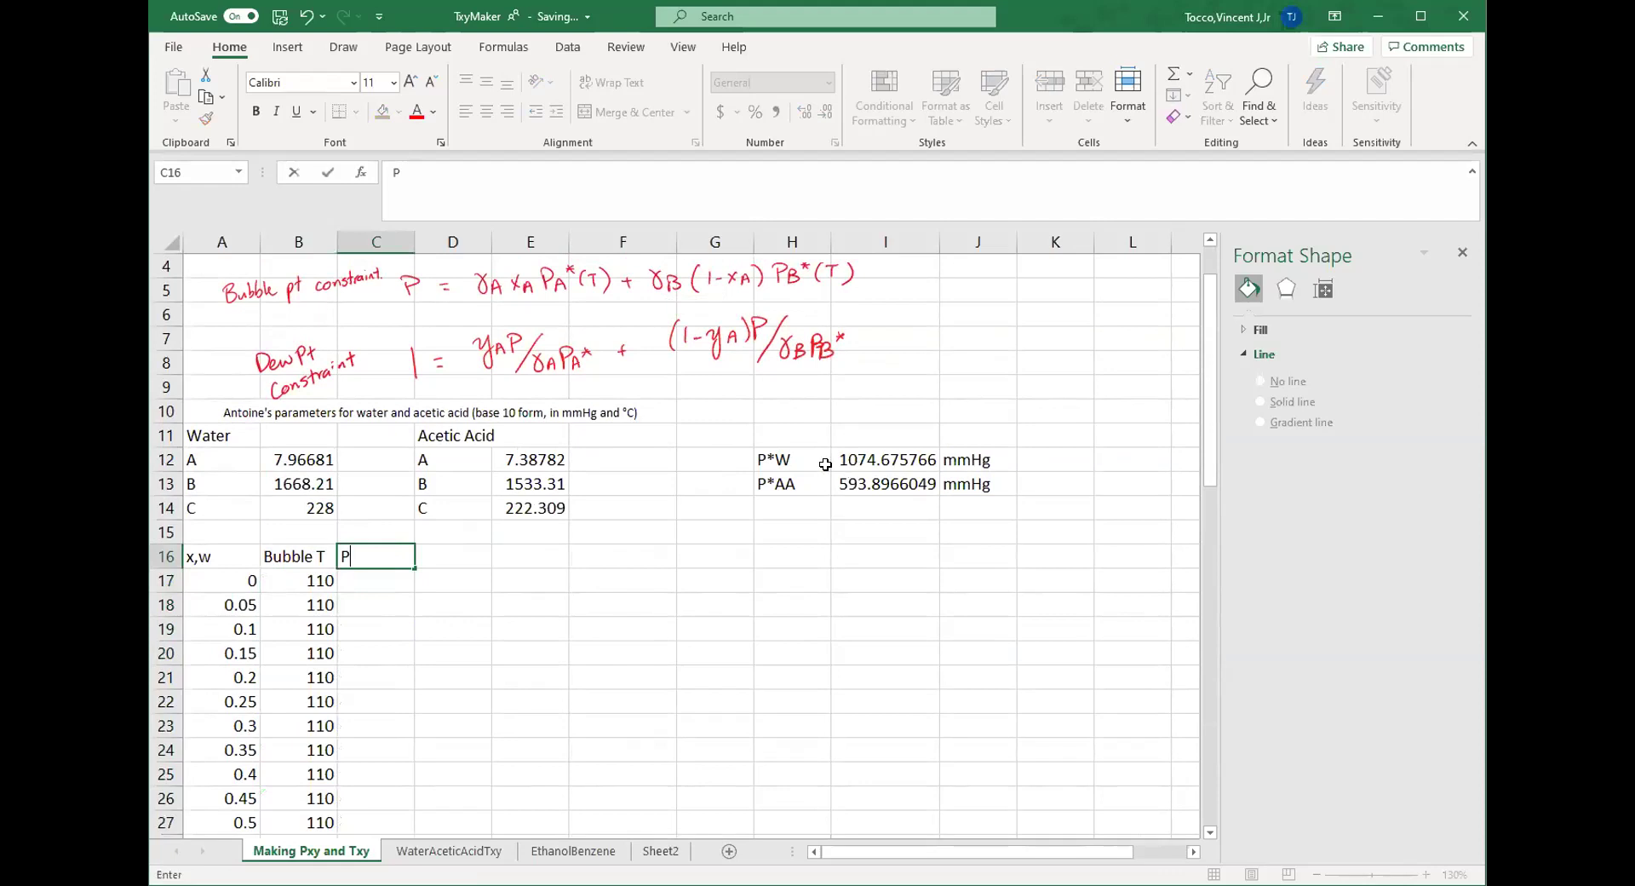
{"action": "type", "text": "*W"}
{"action": "key", "text": "Tab"}
{"action": "type", "text": "P"}
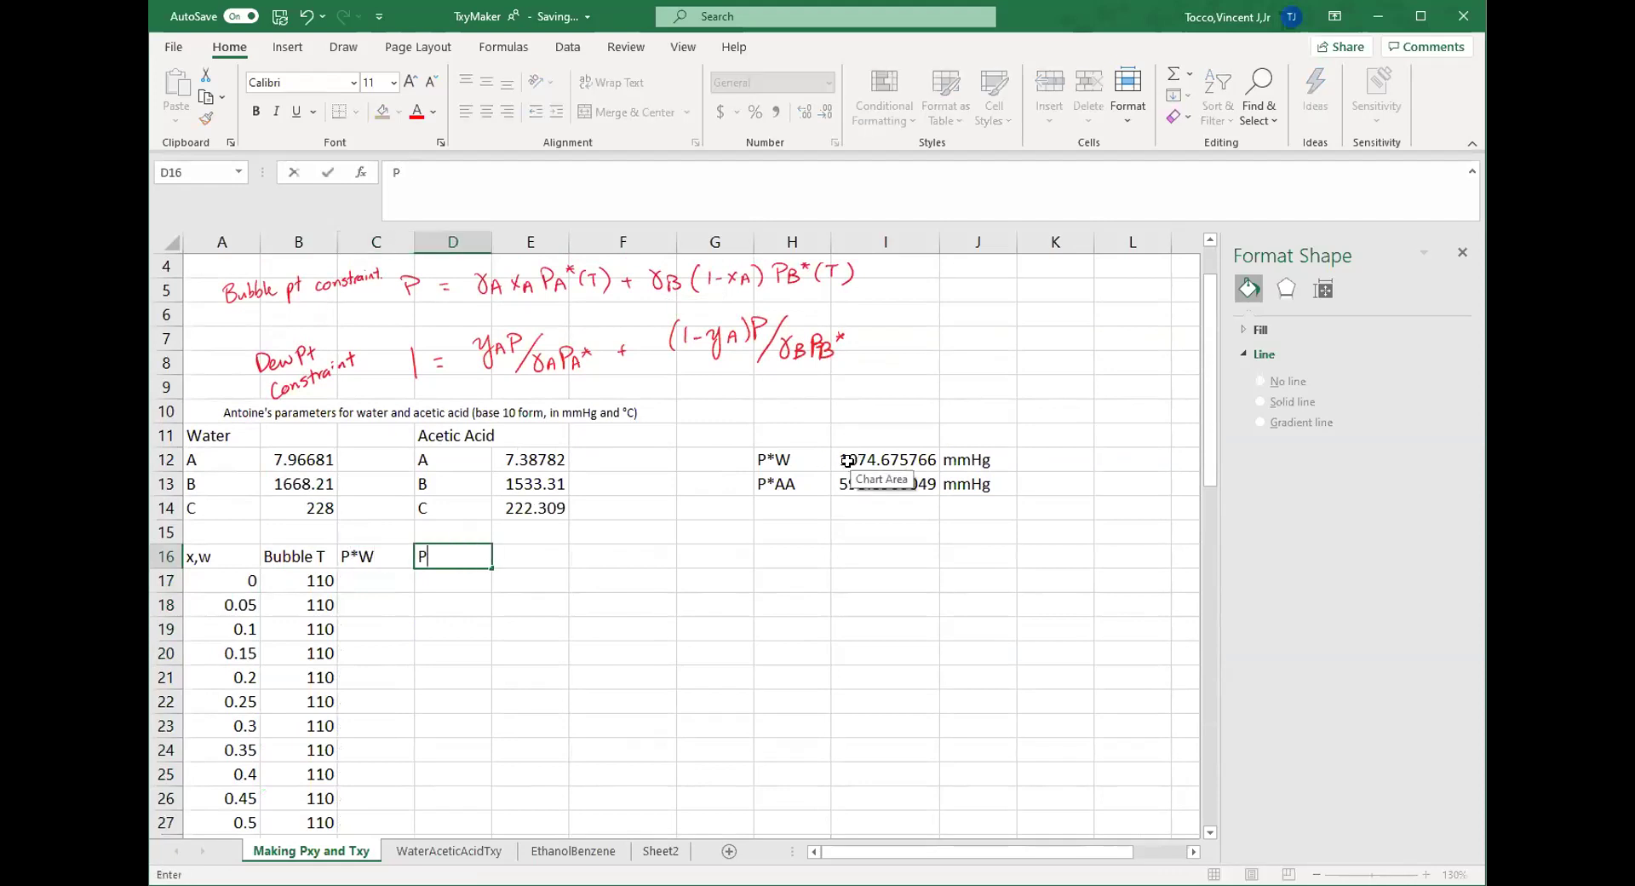
{"action": "type", "text": "*AA"}
{"action": "key", "text": "Return"}
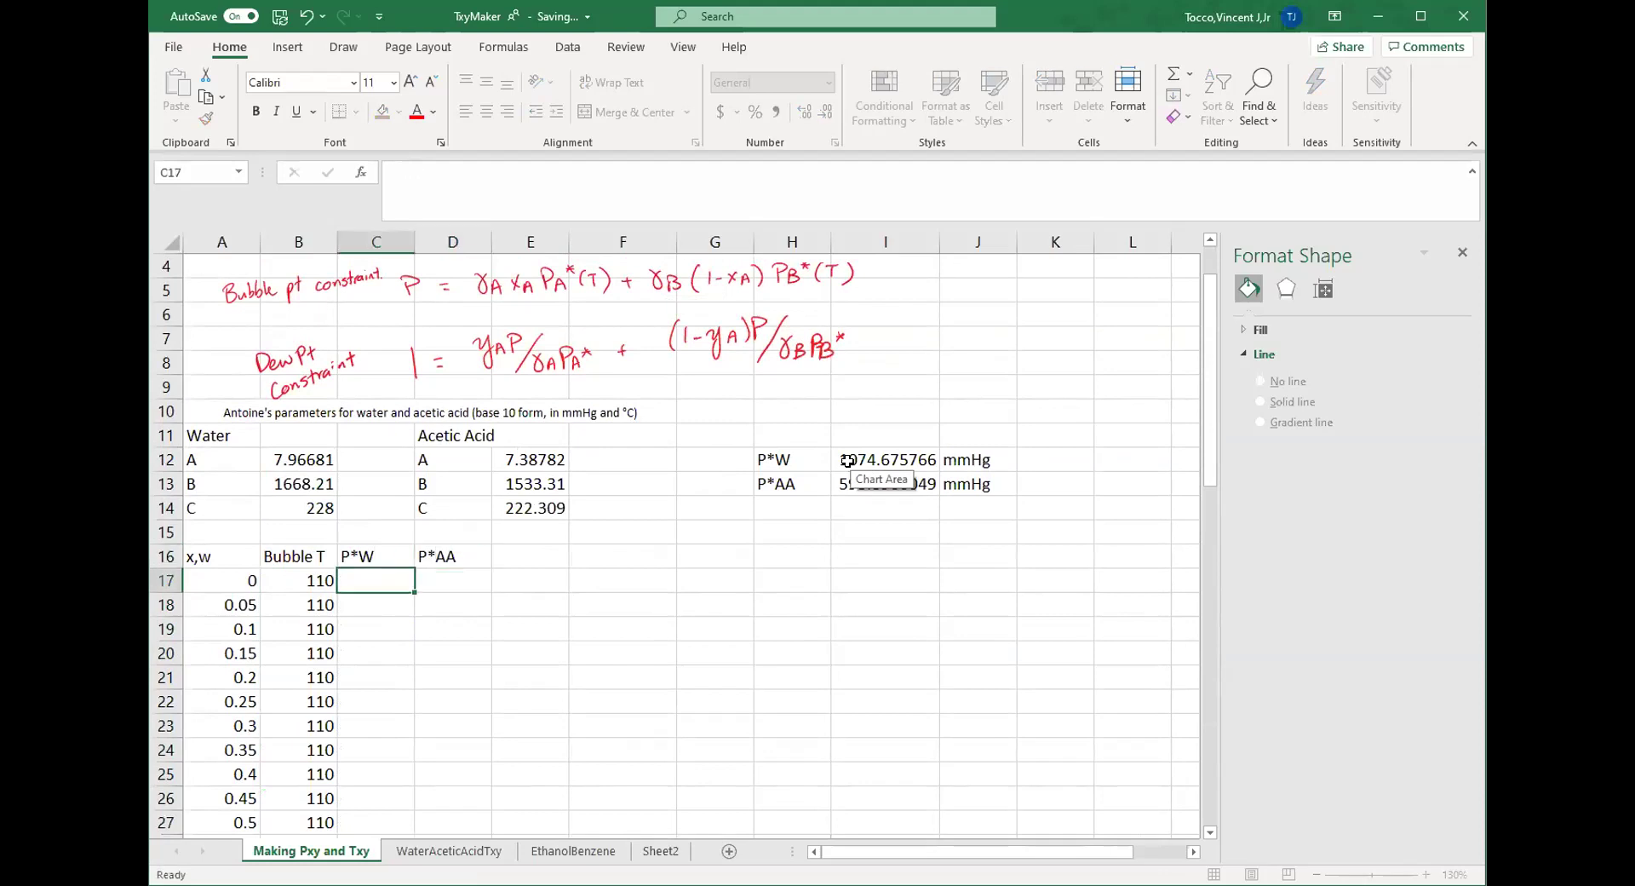
- Compute P*W and P*AA down both columns from Bubble T with the Antoine equation, using =10^($E$12-$E$13/(B17+$E$14)) for acetic acid
{"action": "type", "text": "=-"}
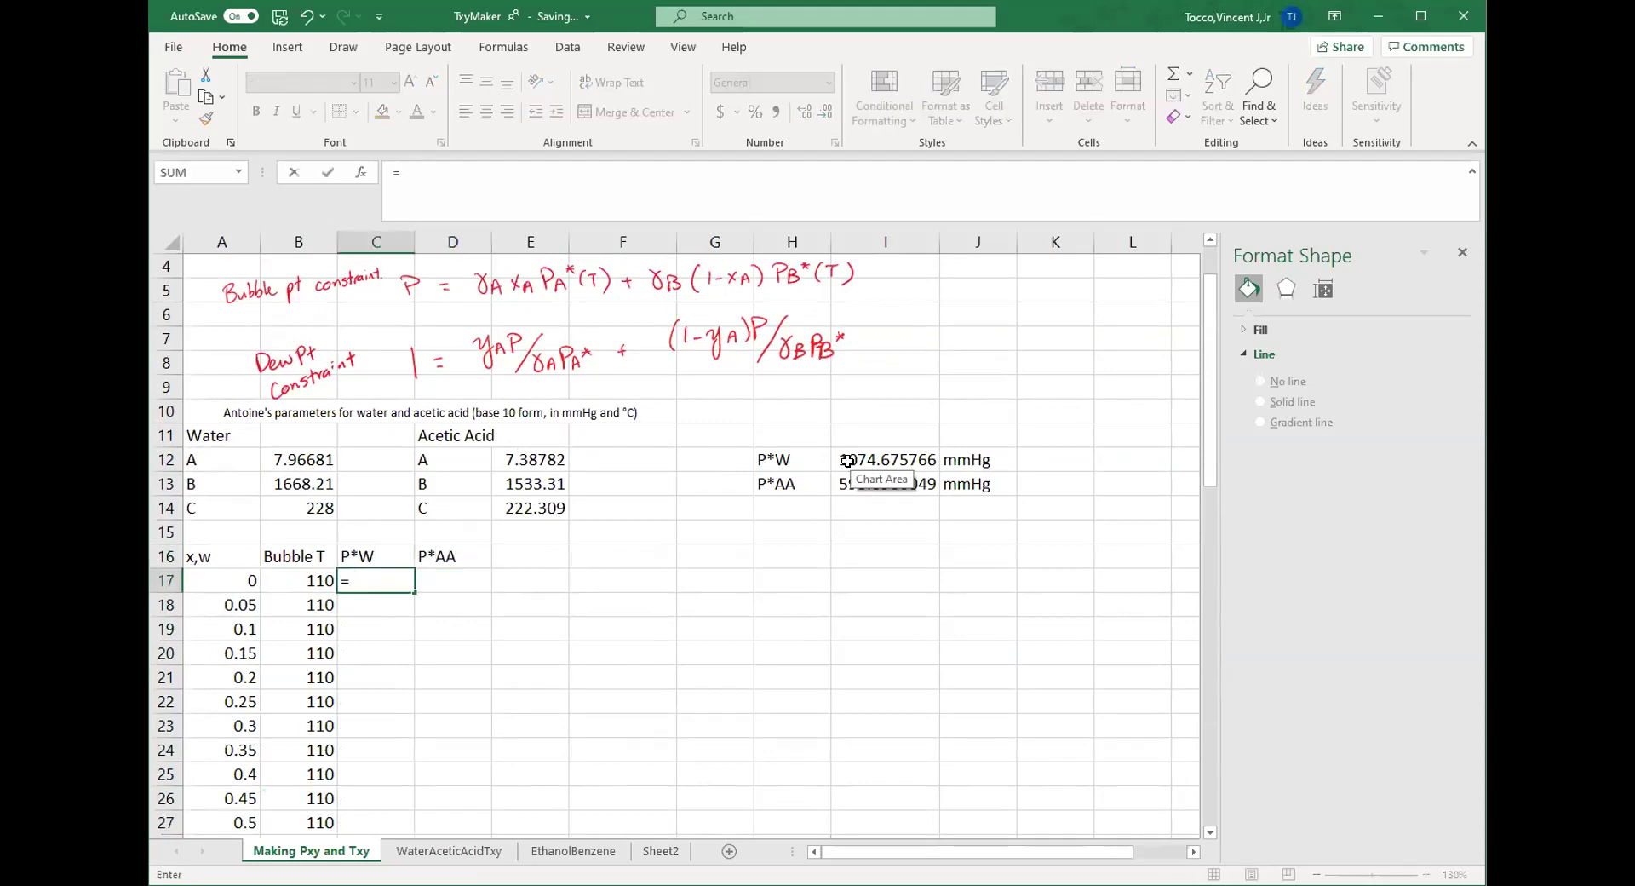
{"action": "type", "text": "10^"}
{"action": "left_click", "coordinate": [320, 458]}
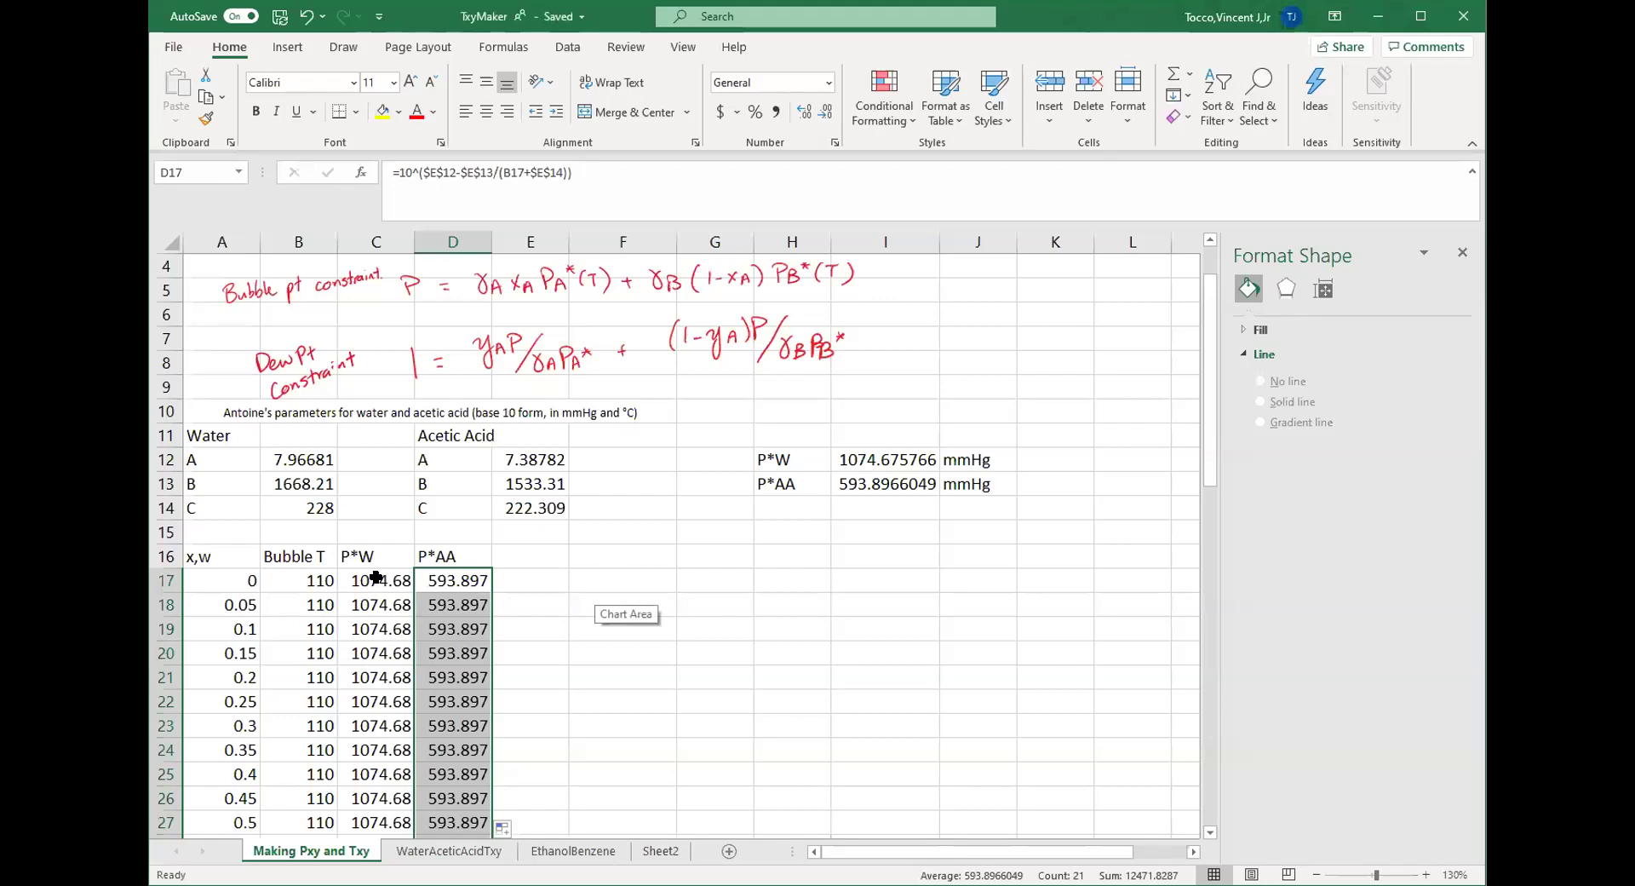
- Check the P*AA formula in D17, test the vapor pressures with 50 in B17, and restore B17 to 110
{"action": "left_click", "coordinate": [613, 190]}
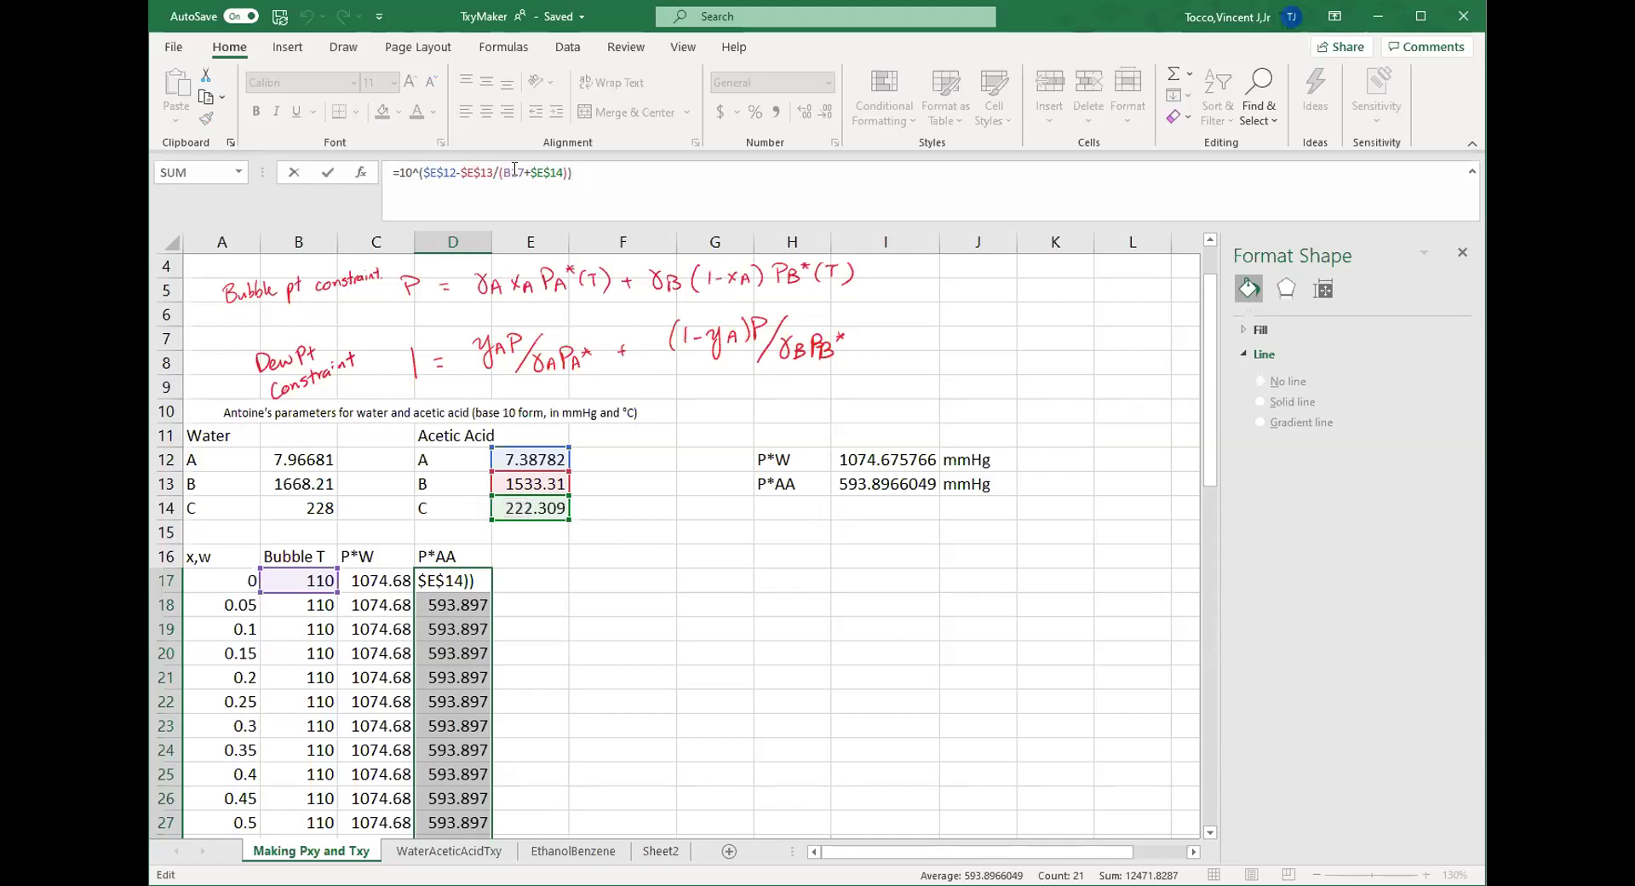
{"action": "left_click", "coordinate": [292, 579]}
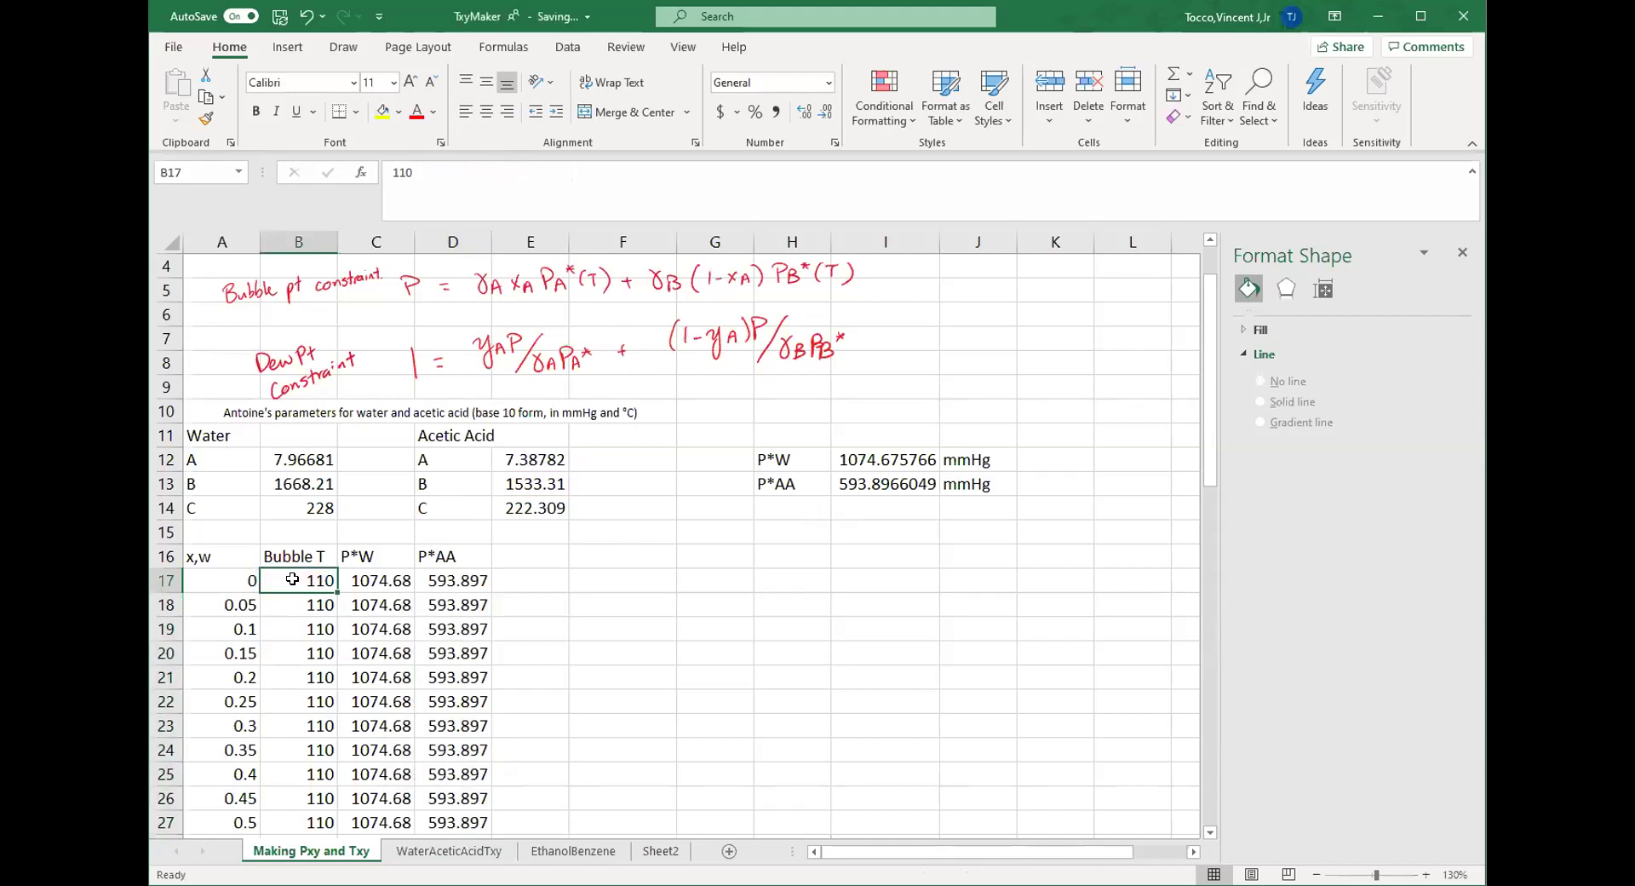
{"action": "type", "text": "50"}
{"action": "key", "text": "ctrl+Return"}
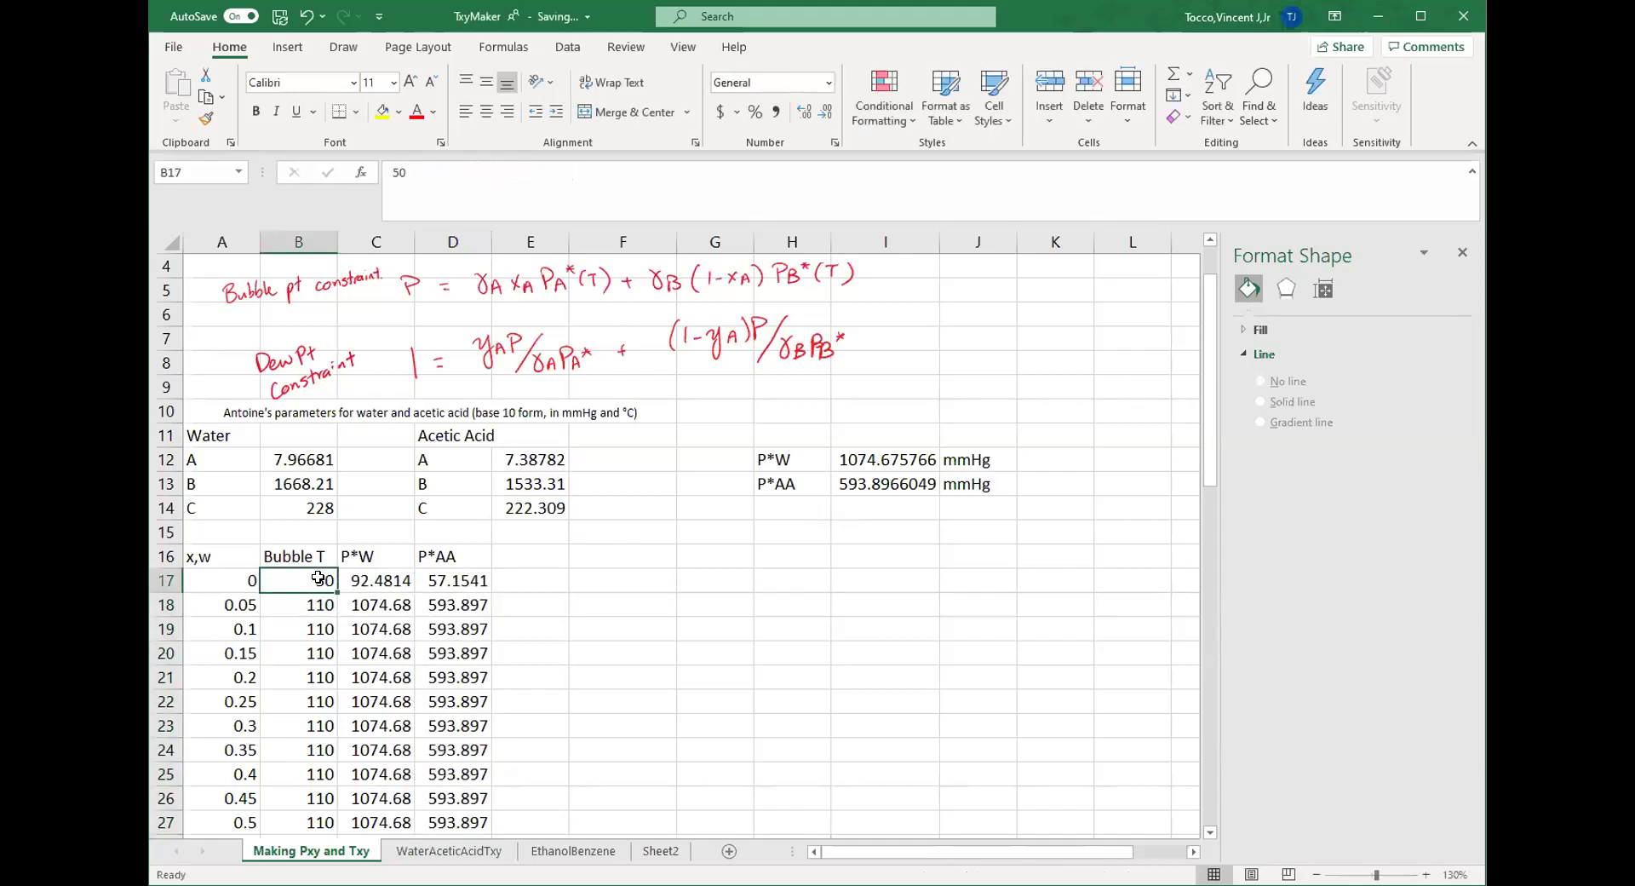
{"action": "type", "text": "110"}
{"action": "key", "text": "Return"}
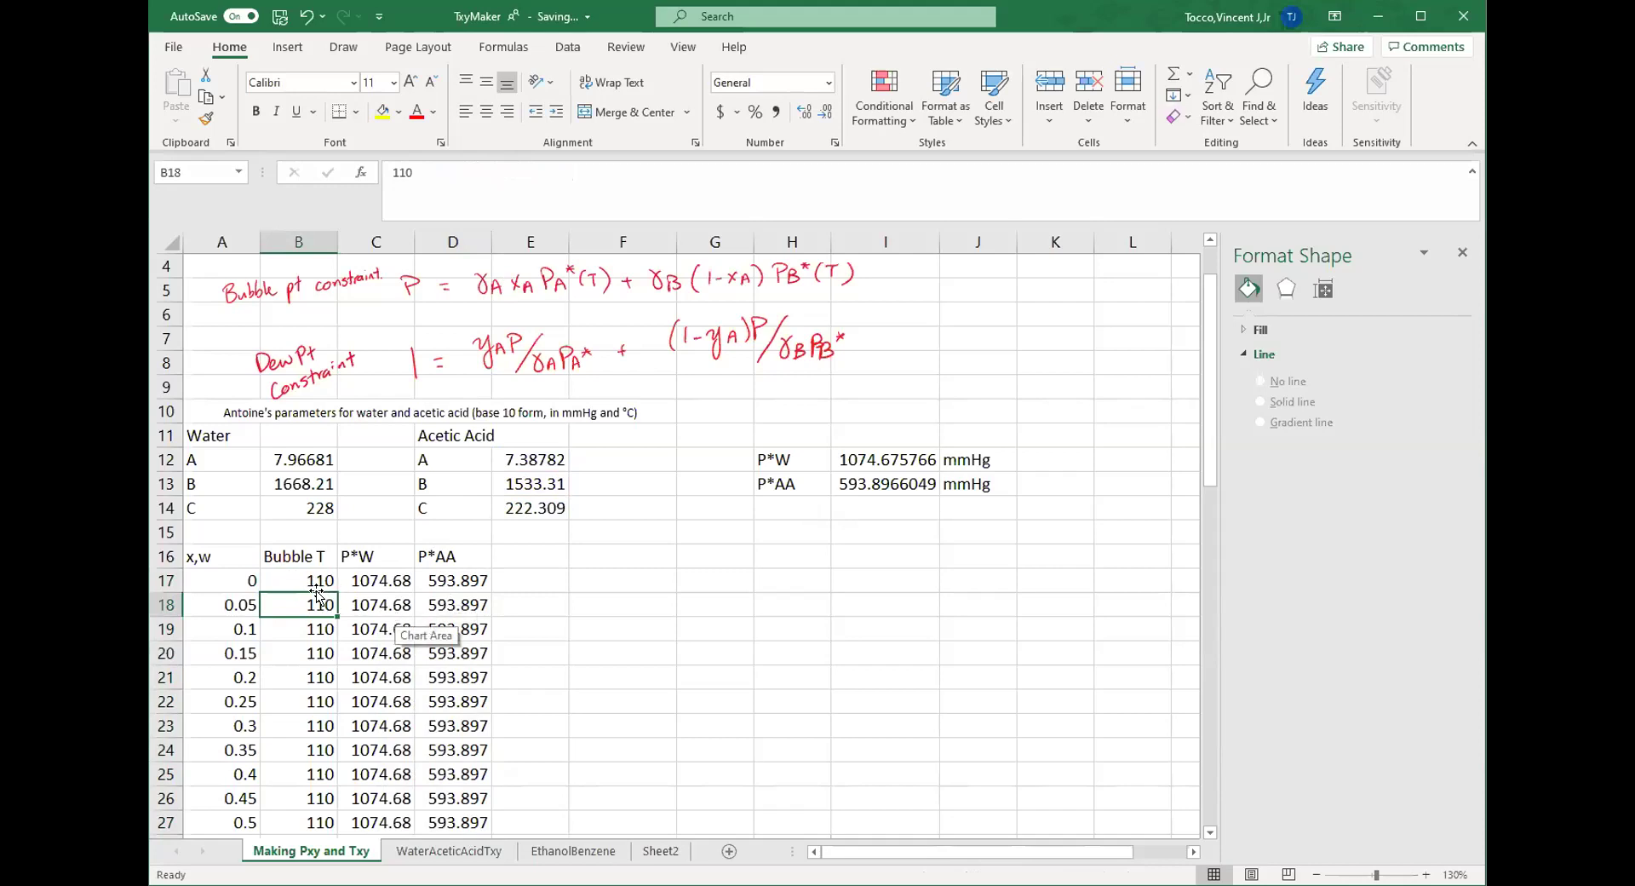
- Test the vapor pressure formulas with a bubble temperature of 150 in B17, and set it back to 110
{"action": "scroll", "coordinate": [317, 593], "scroll_direction": "down", "scroll_amount": 1}
{"action": "left_click", "coordinate": [312, 508]}
{"action": "scroll", "coordinate": [338, 518], "scroll_direction": "up", "scroll_amount": 1}
{"action": "type", "text": "150"}
{"action": "key", "text": "Return"}
{"action": "left_click", "coordinate": [273, 587]}
{"action": "type", "text": "110"}
{"action": "key", "text": "Return"}
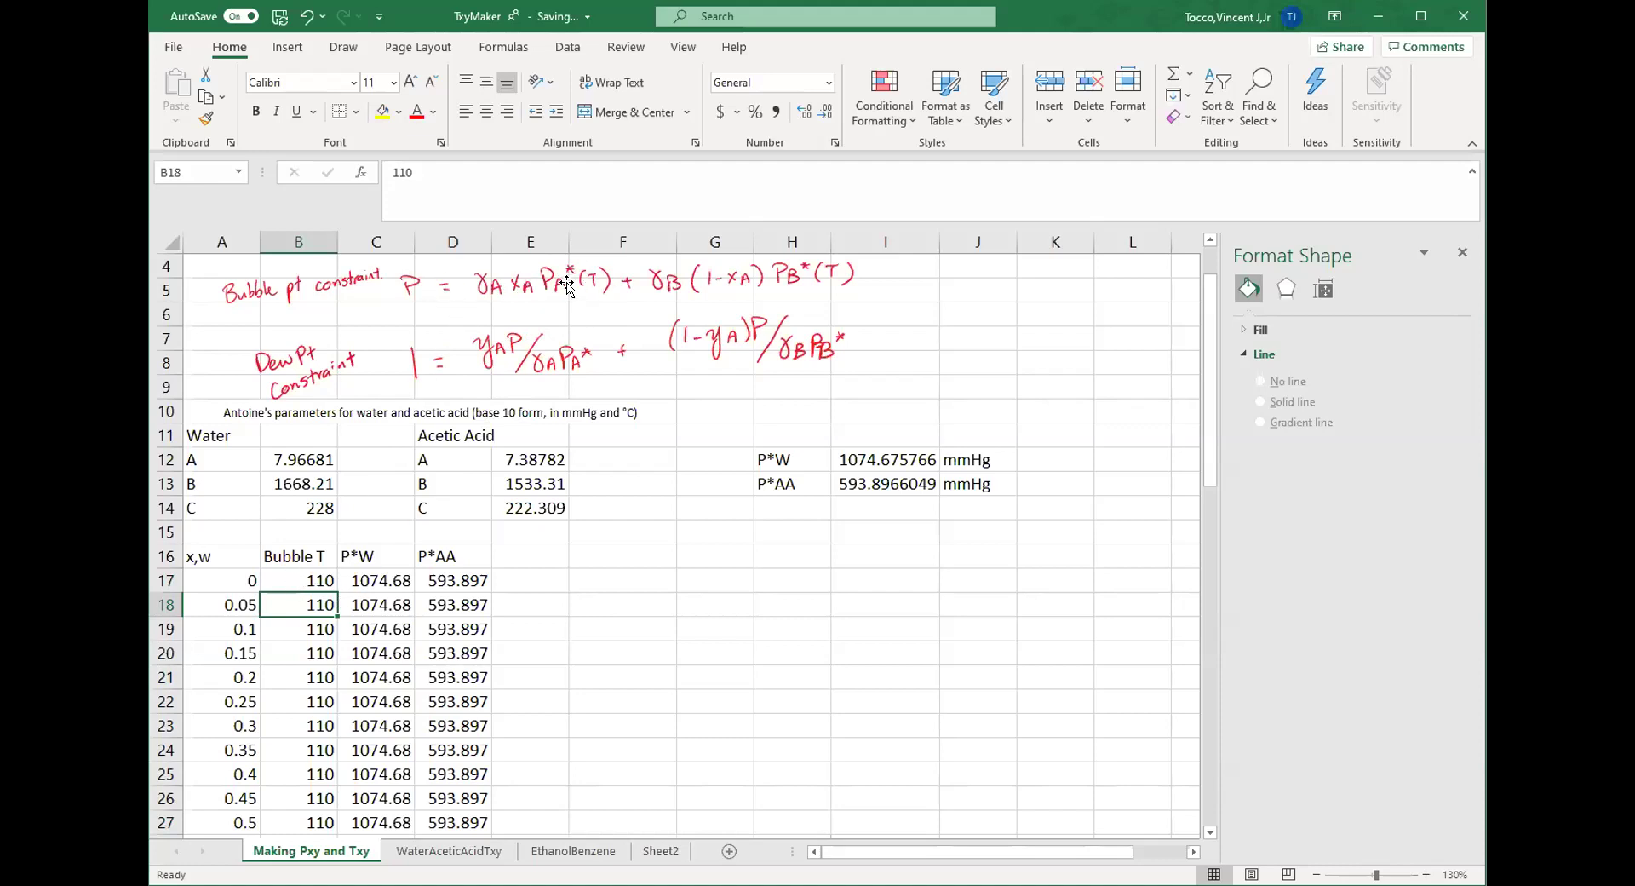
- Enter the column header "Bubble Constr" in E16, beside the P*AA header
{"action": "left_click", "coordinate": [522, 559]}
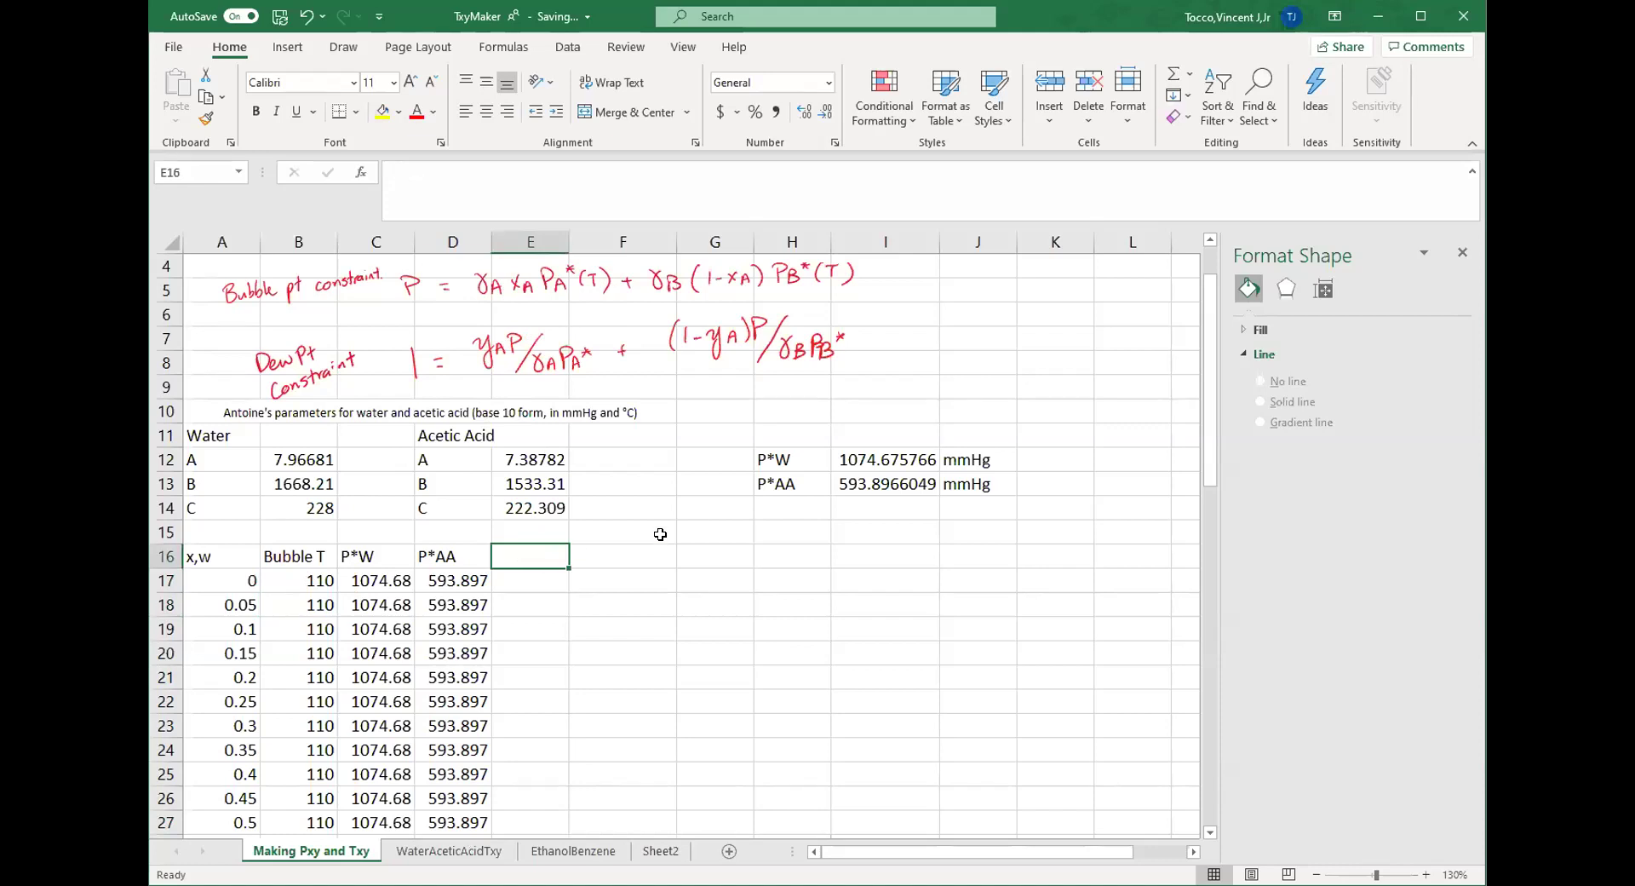
{"action": "type", "text": "Sol"}
{"action": "key", "text": "BackSpace"}
{"action": "key", "text": "BackSpace"}
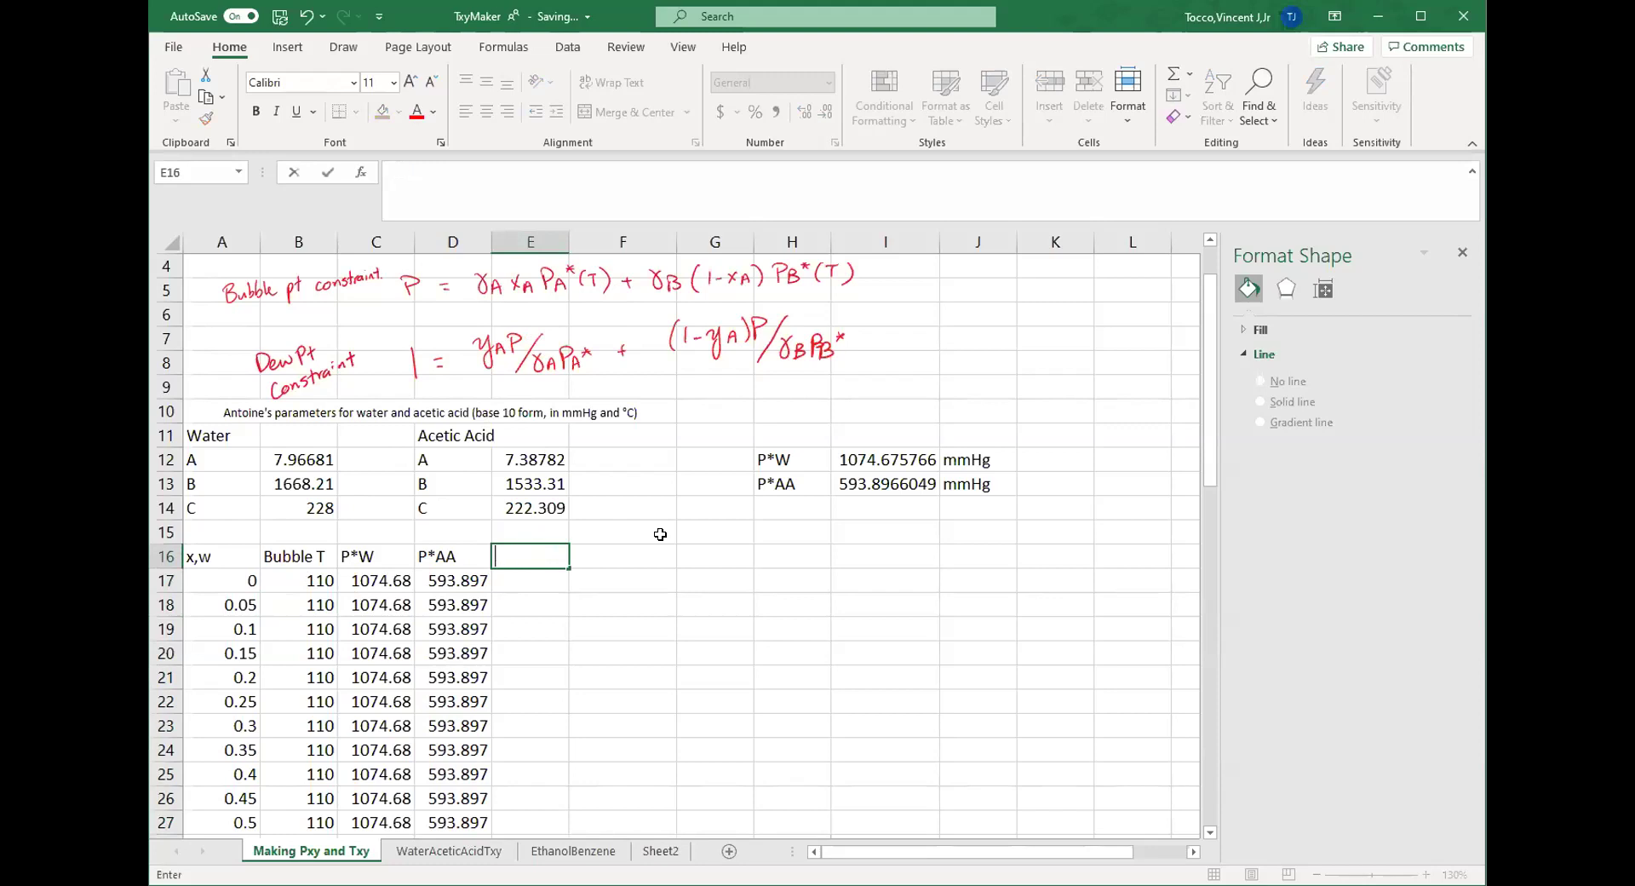
{"action": "type", "text": "Bubble COns"}
{"action": "key", "text": "BackSpace"}
{"action": "type", "text": "ons"}
{"action": "key", "text": "Return"}
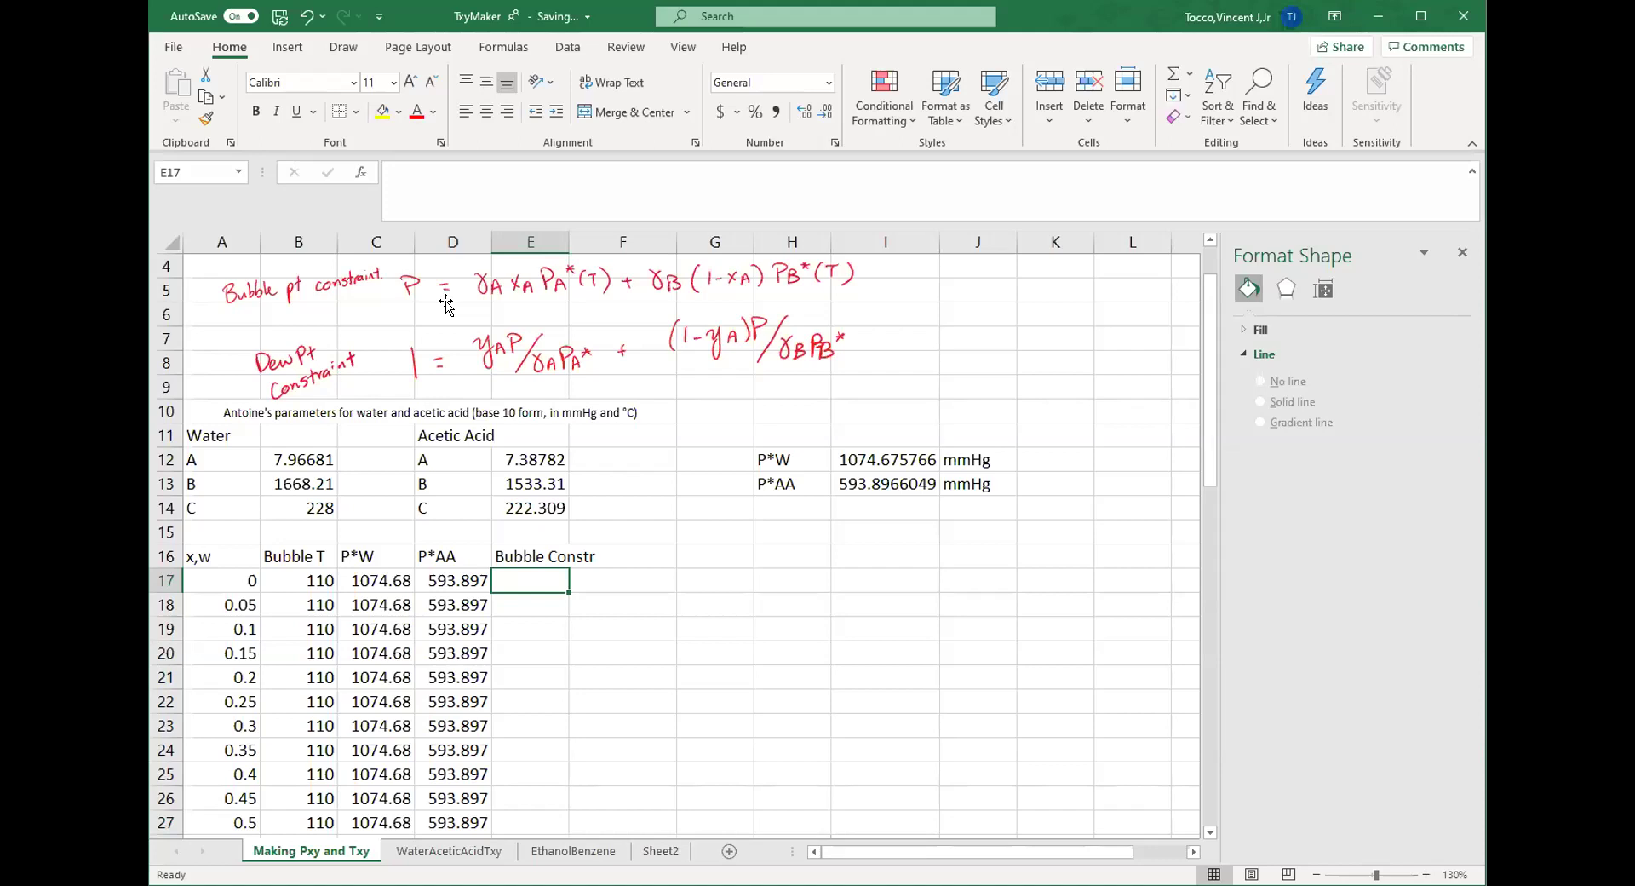
- Convert the 1.2 atm system pressure to mmHg in cell I15 with =1.2*760
{"action": "scroll", "coordinate": [511, 447], "scroll_direction": "up", "scroll_amount": 1}
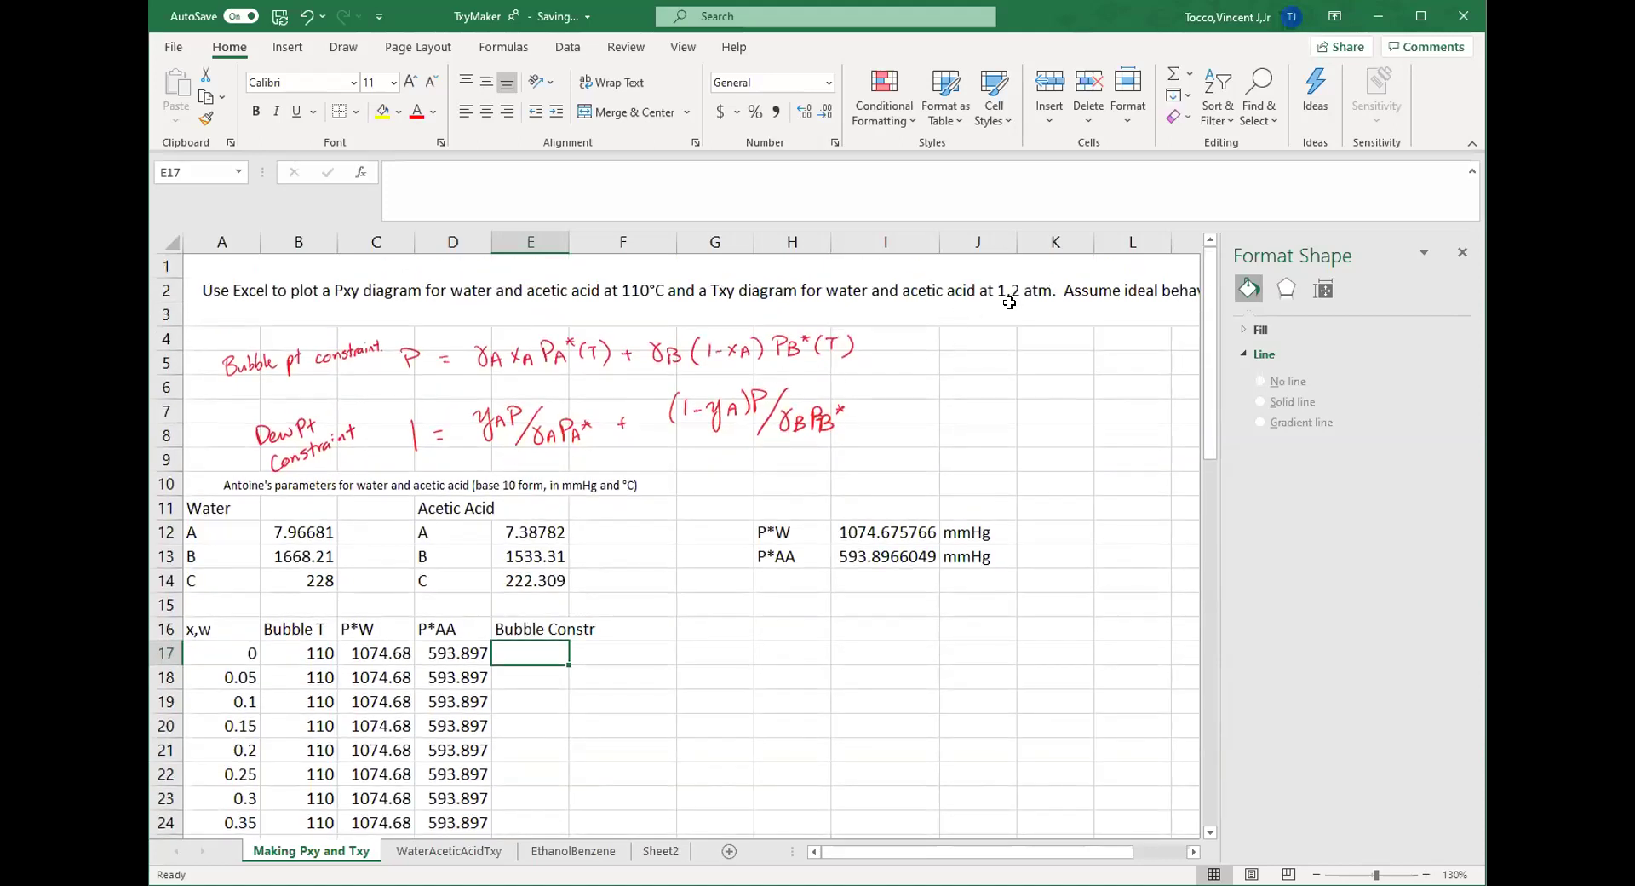
{"action": "left_click", "coordinate": [859, 601]}
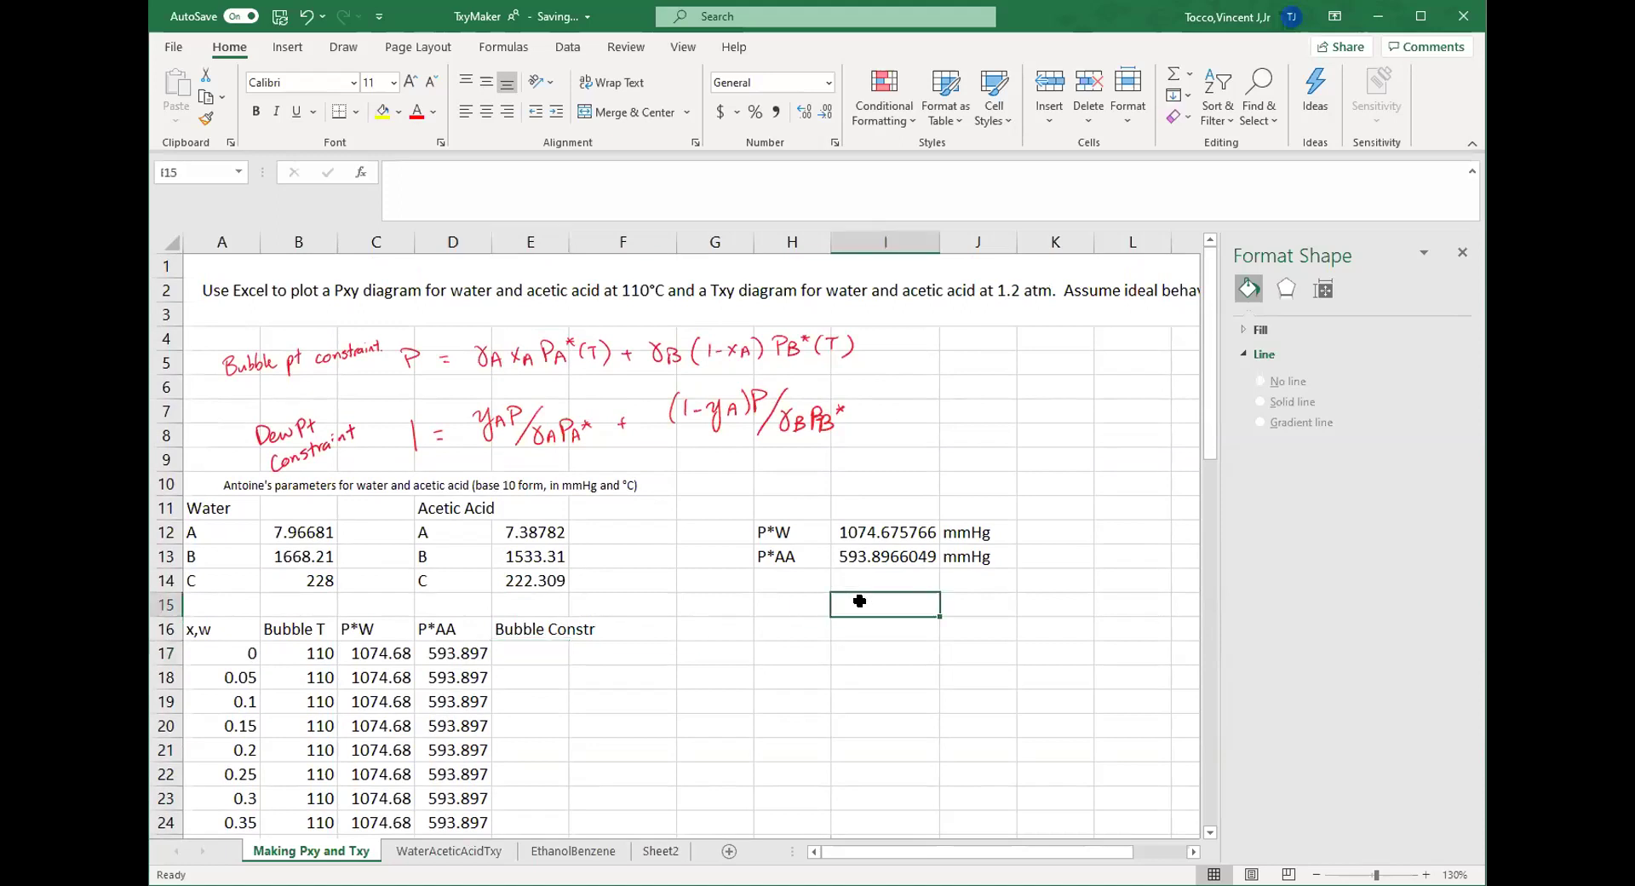
{"action": "type", "text": "=1."}
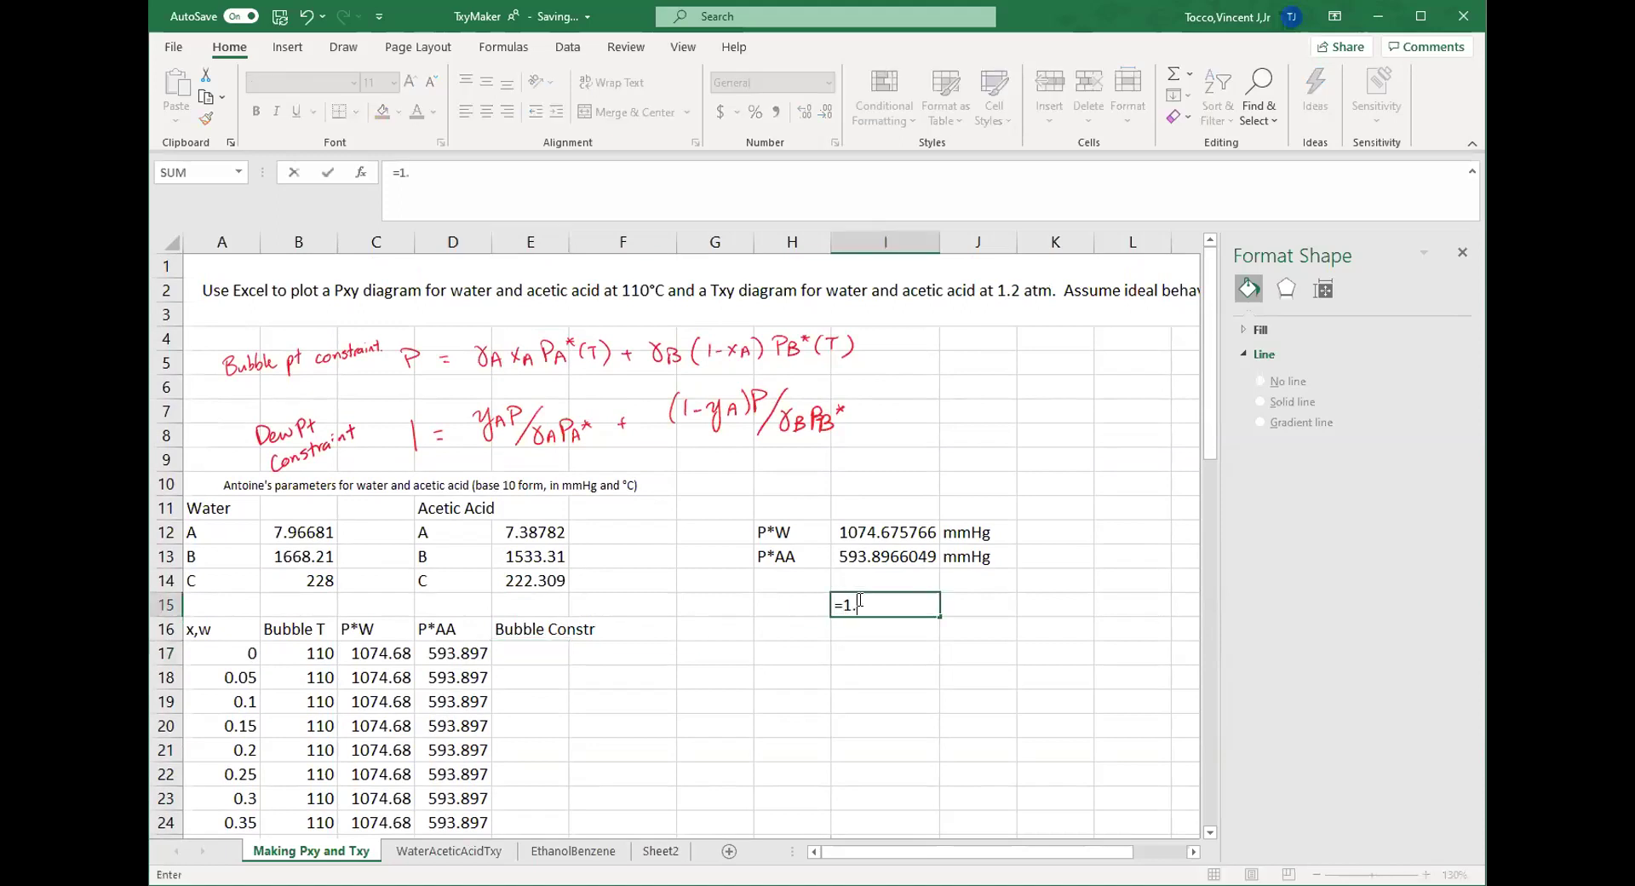
{"action": "type", "text": "2*760"}
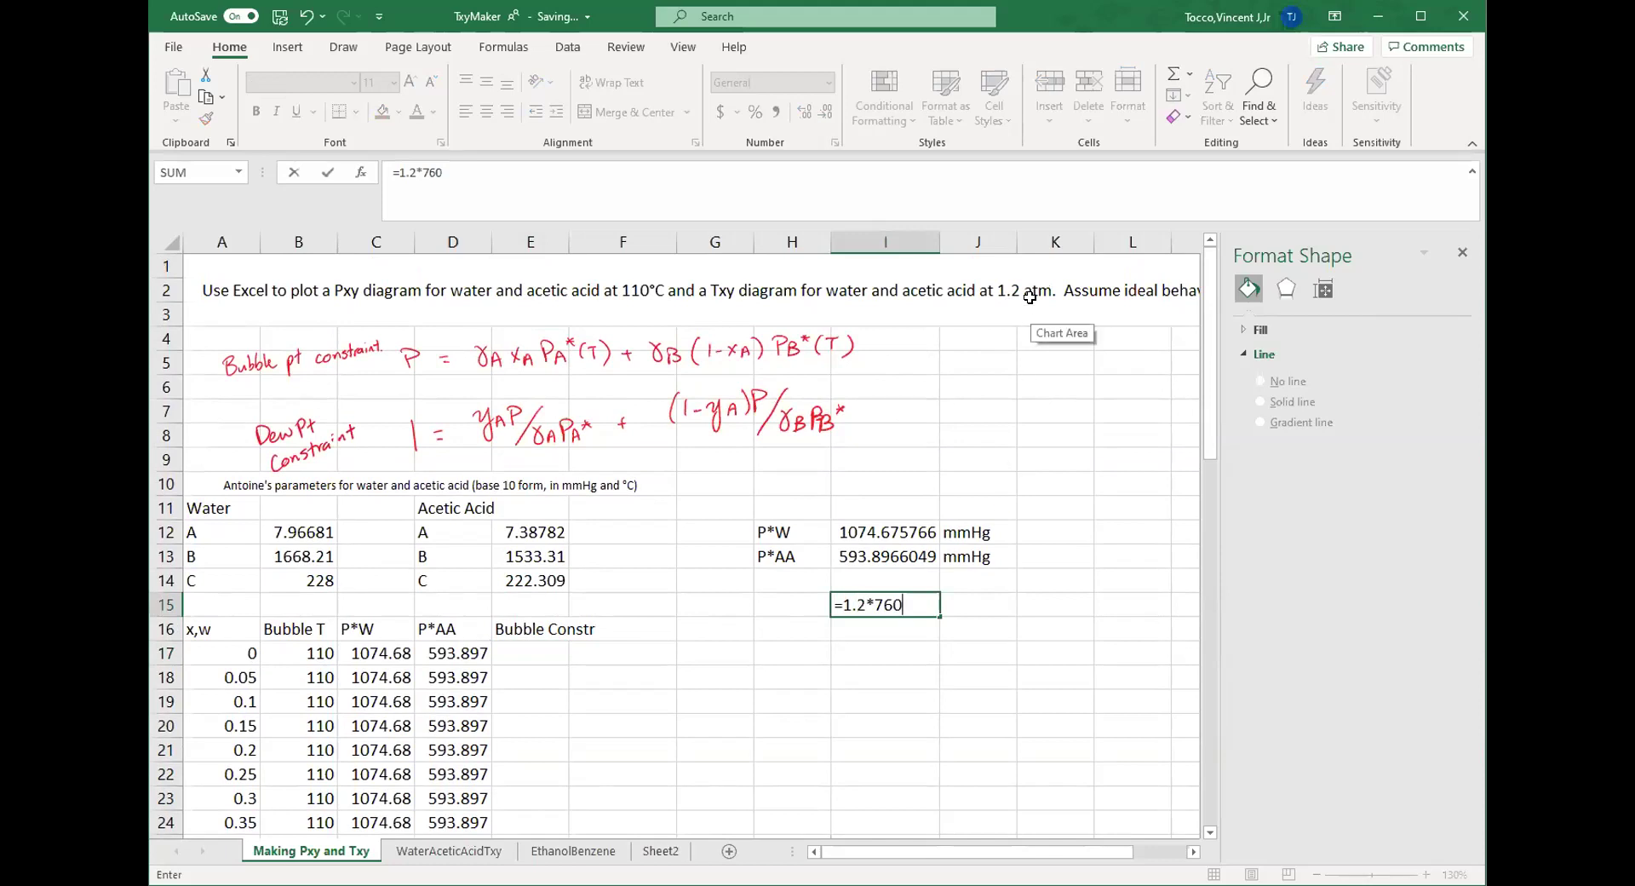
{"action": "key", "text": "Return"}
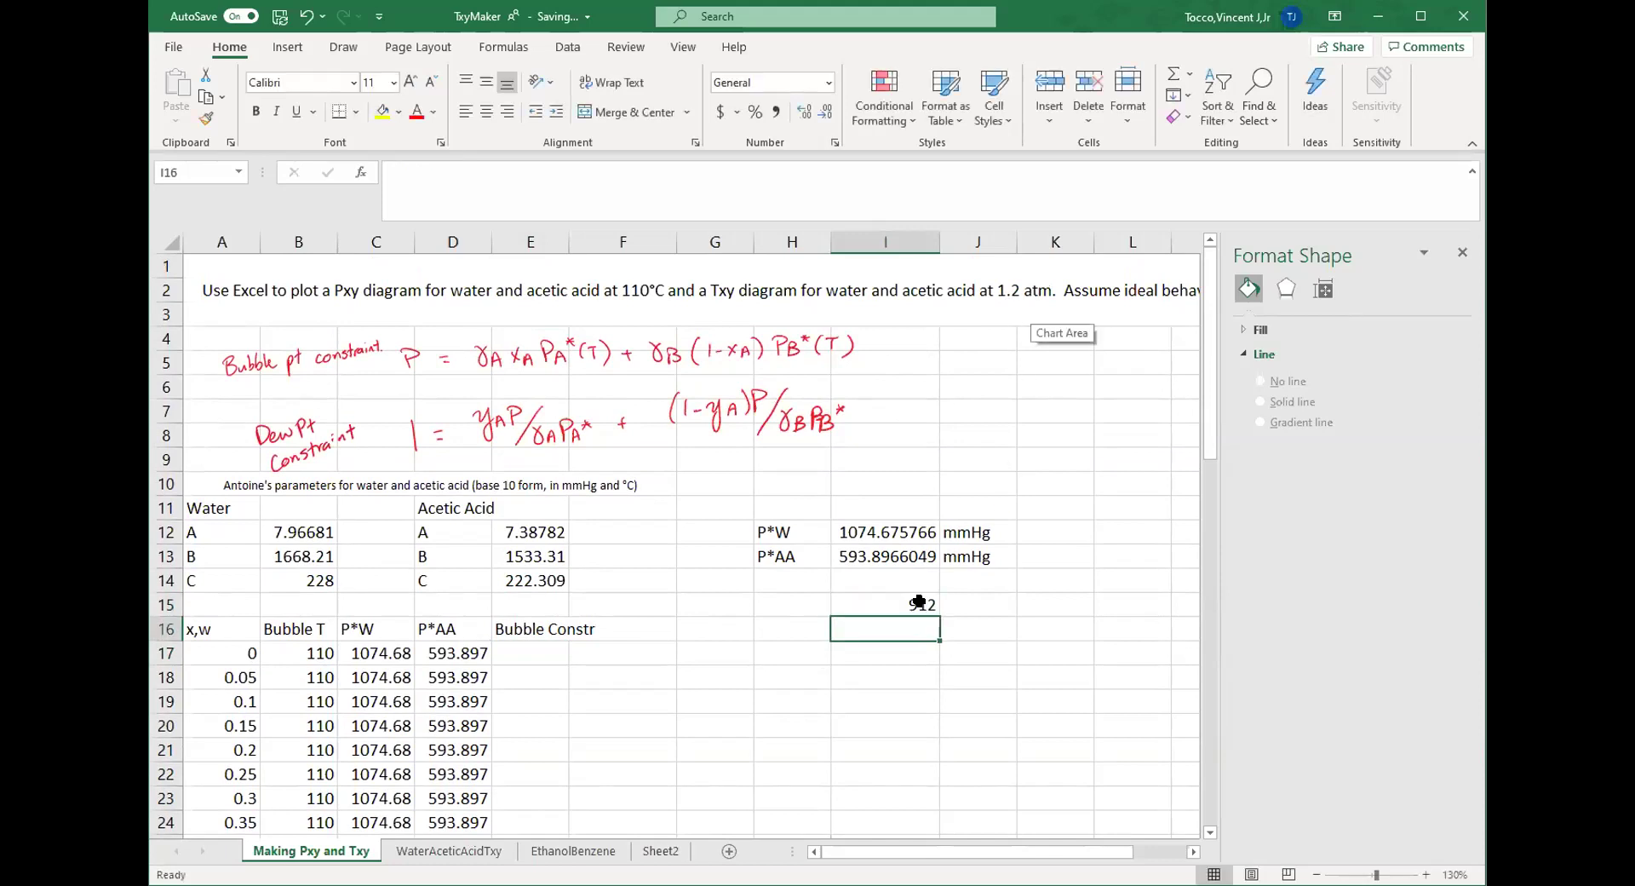
- Enter the bubble point constraint in E17 as =912-A17*C17-(1-A17)*D17
{"action": "left_click", "coordinate": [522, 650]}
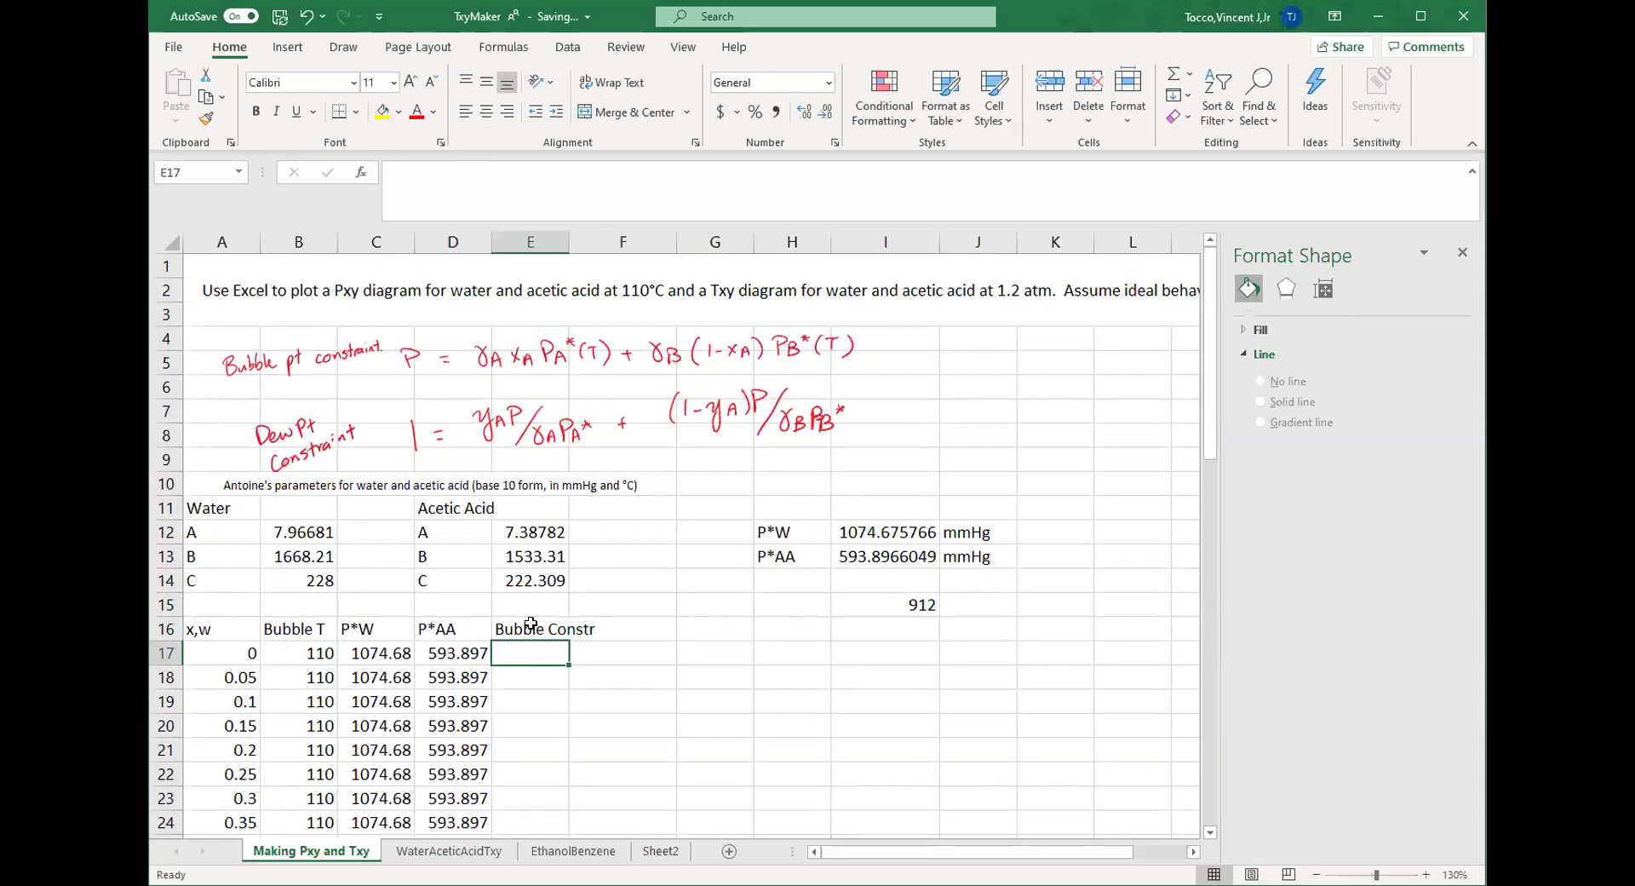
{"action": "left_click", "coordinate": [477, 202]}
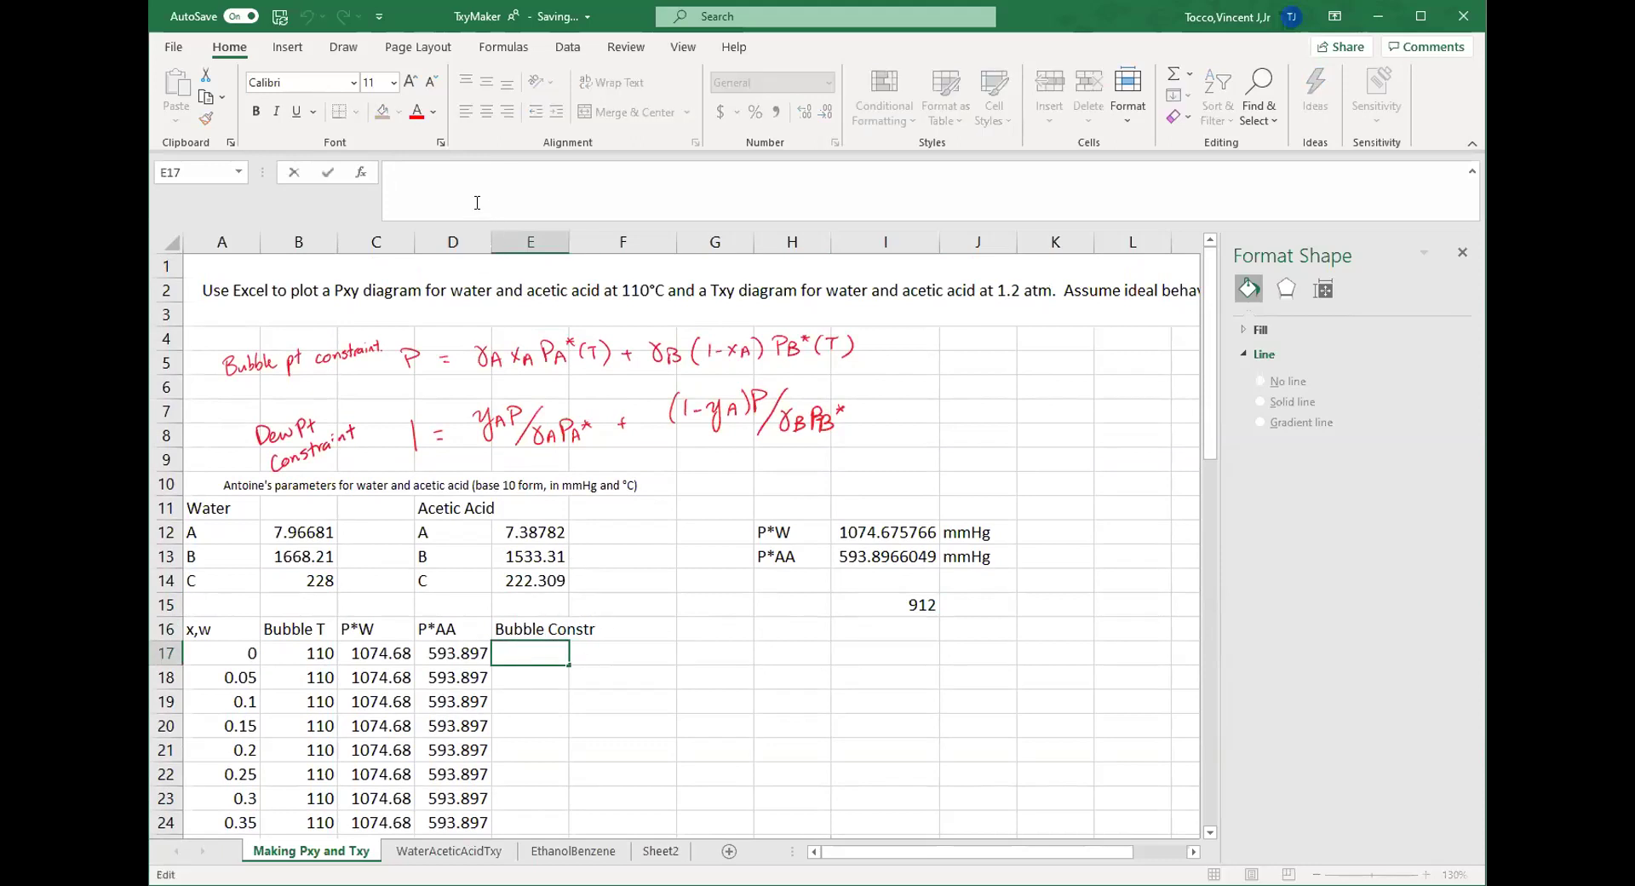
{"action": "type", "text": "=912-"}
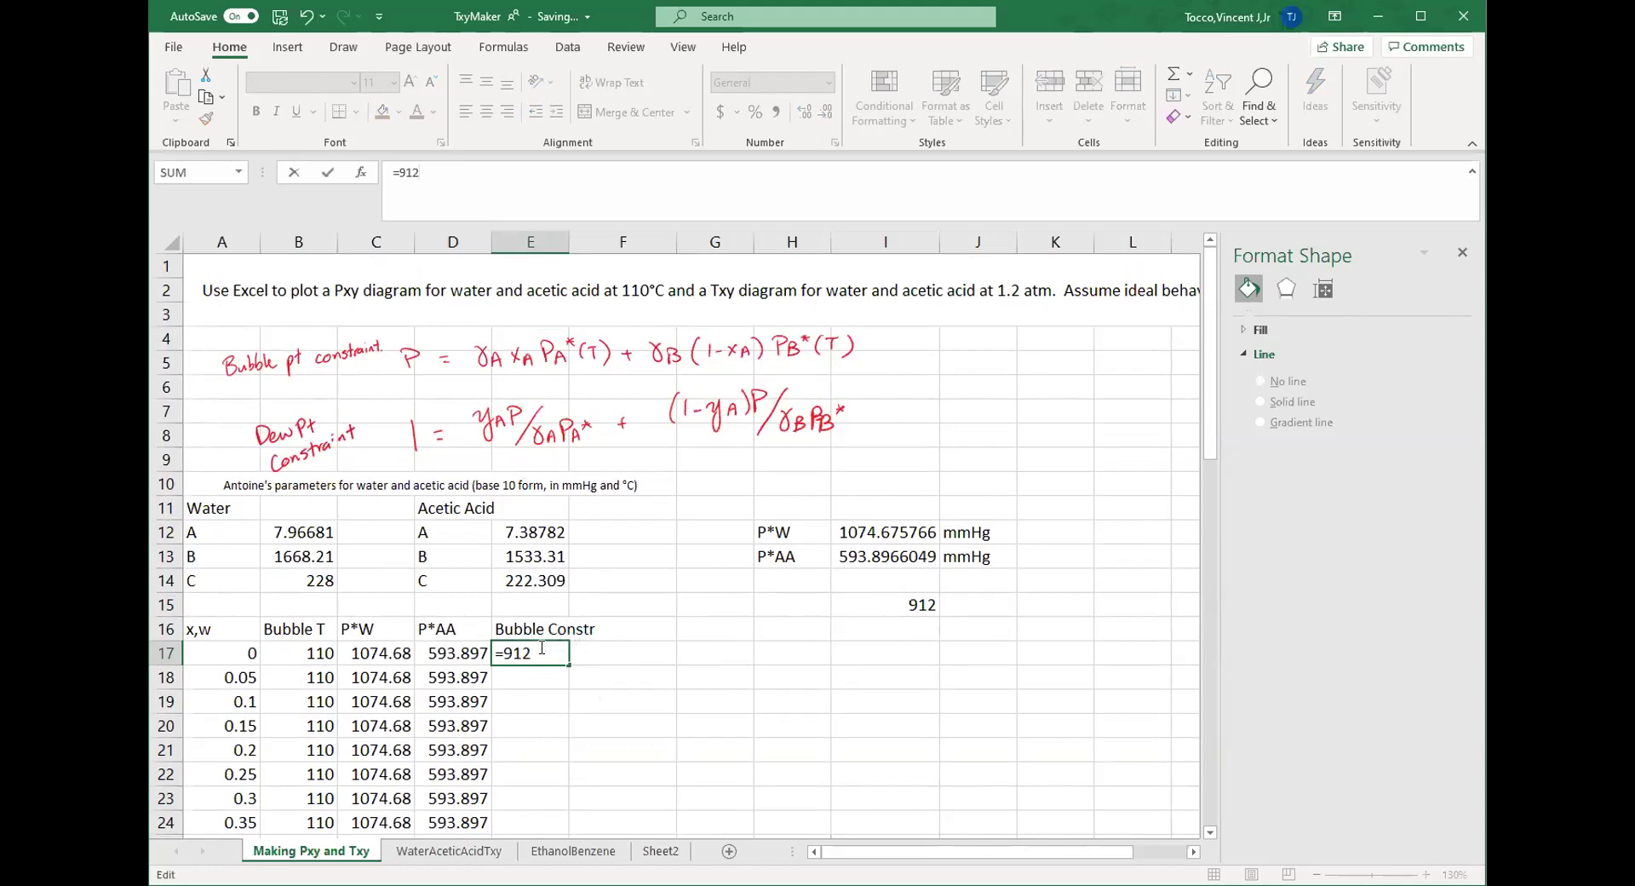
{"action": "left_click", "coordinate": [215, 653]}
{"action": "type", "text": "*"}
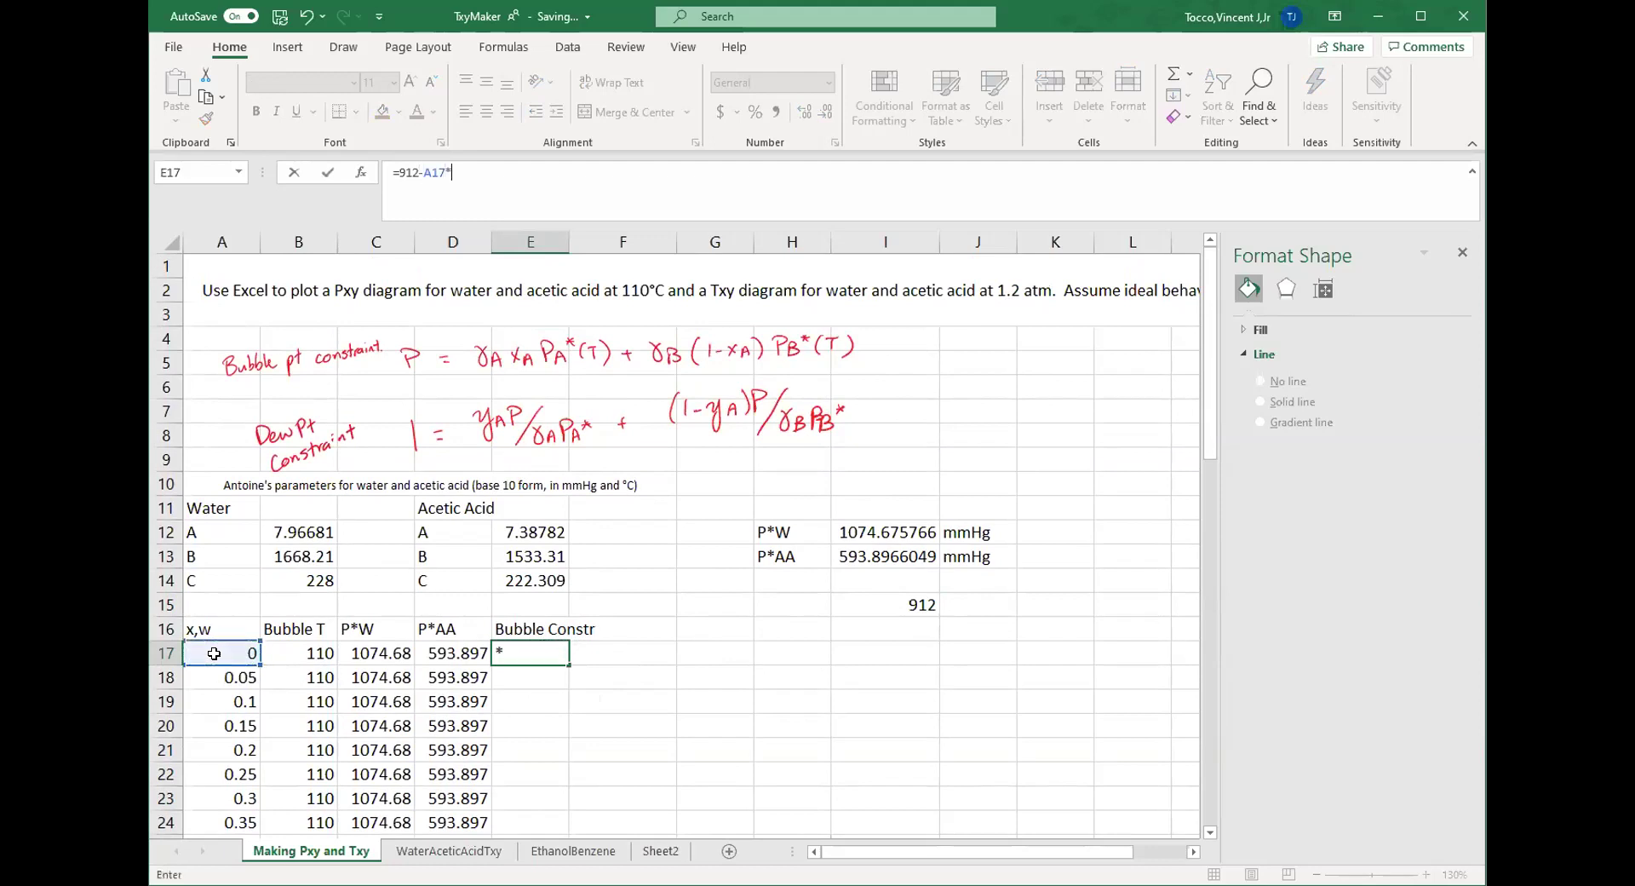
{"action": "left_click", "coordinate": [351, 652]}
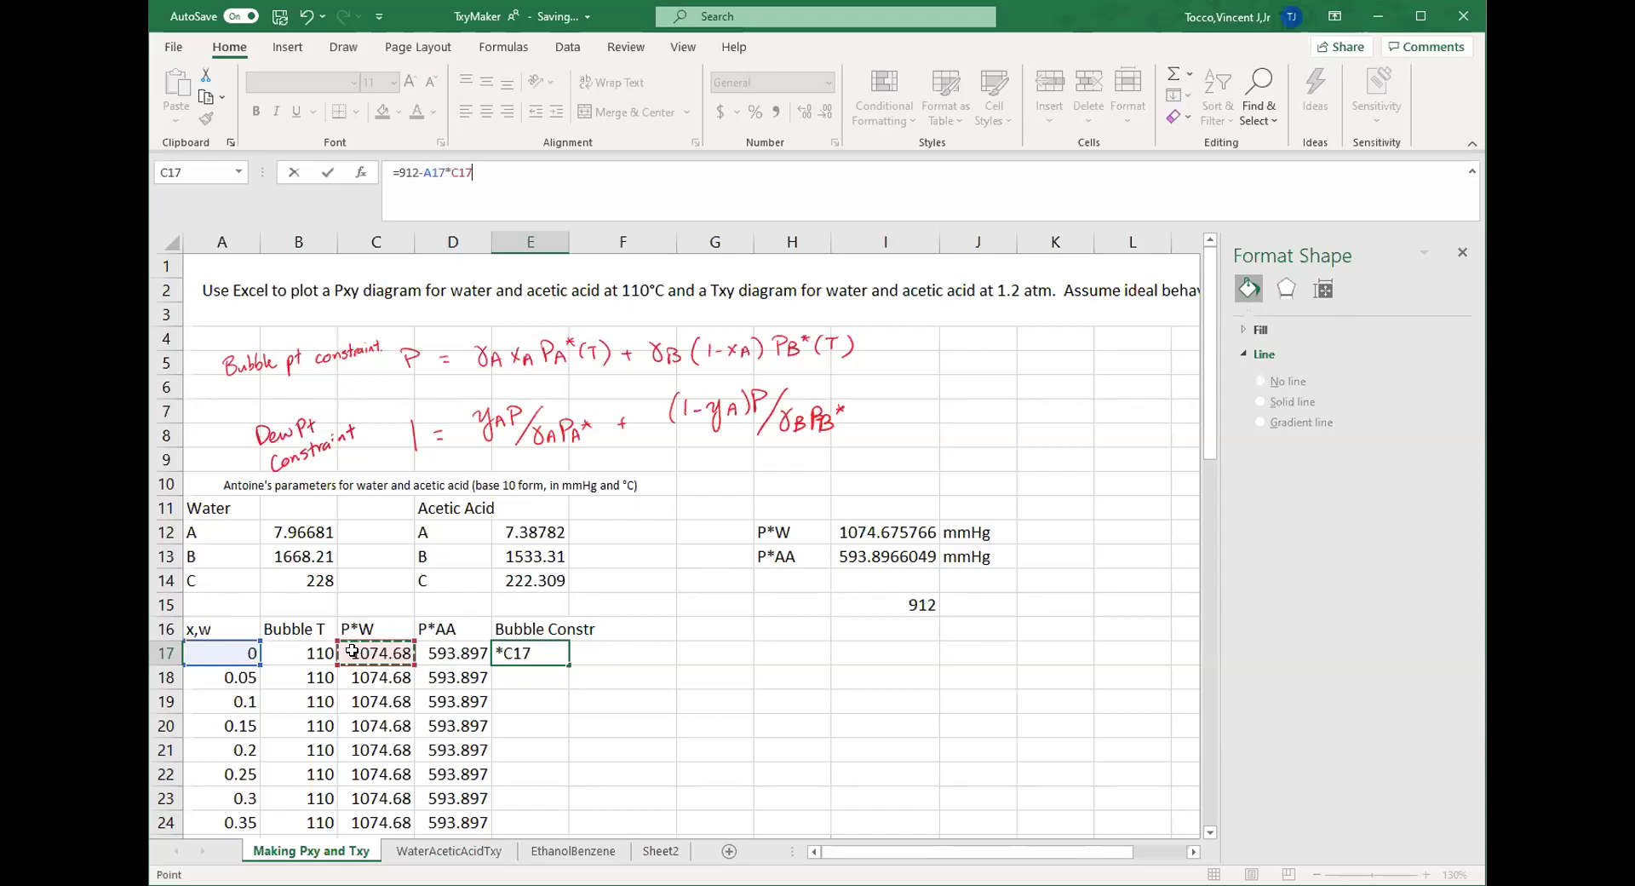
{"action": "type", "text": "-(1-"}
{"action": "left_click", "coordinate": [211, 653]}
{"action": "type", "text": ")*"}
{"action": "left_click", "coordinate": [437, 653]}
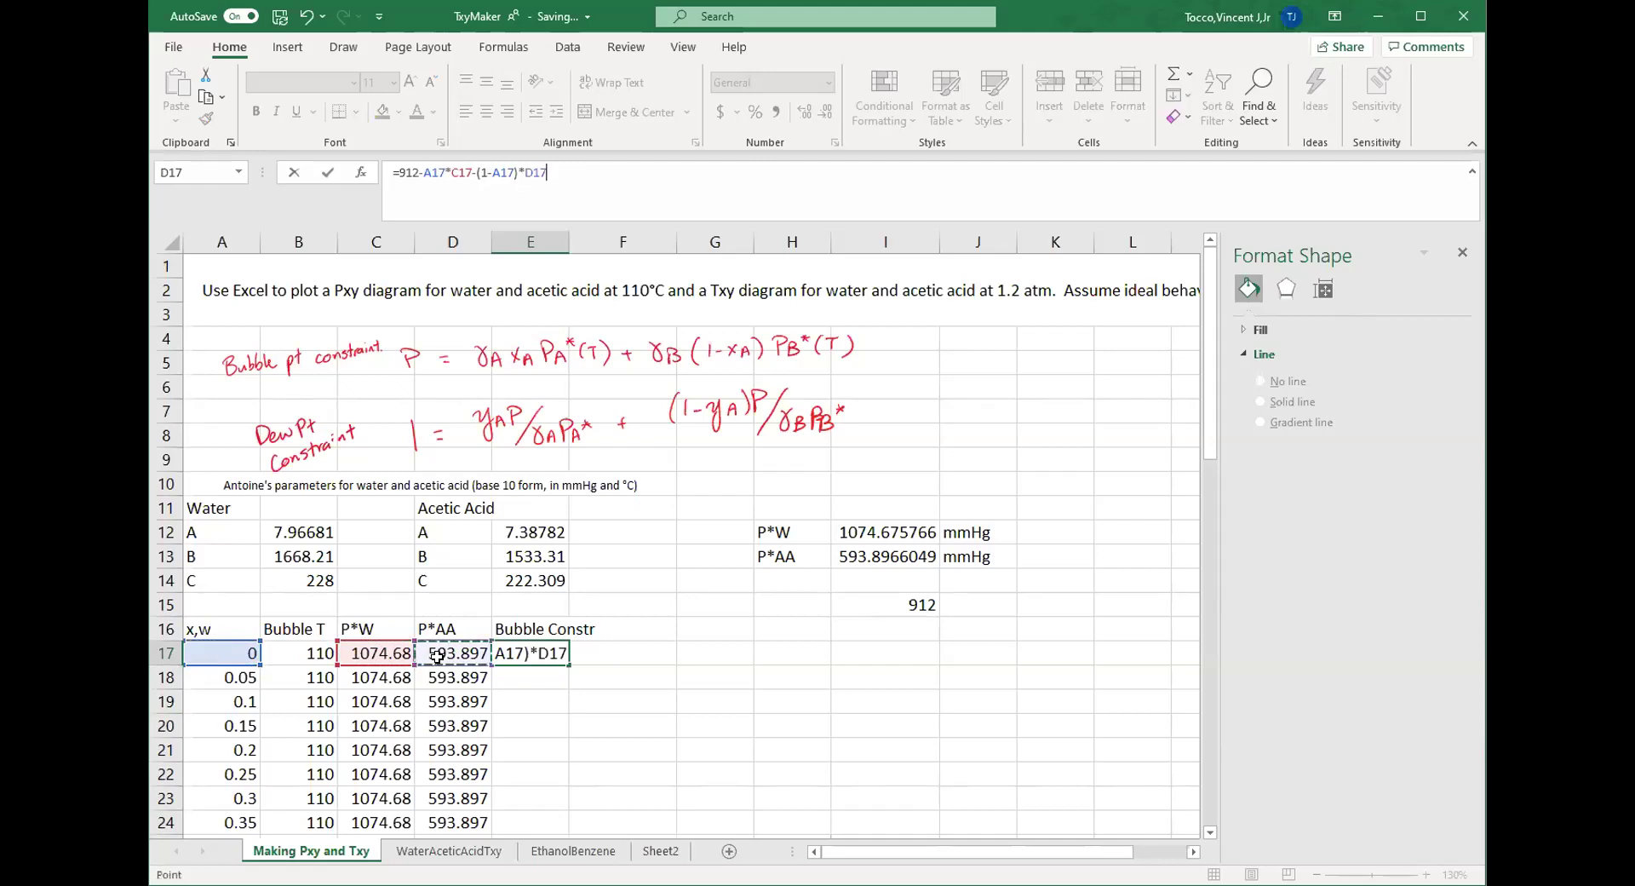
{"action": "key", "text": "Return"}
{"action": "left_click", "coordinate": [553, 653]}
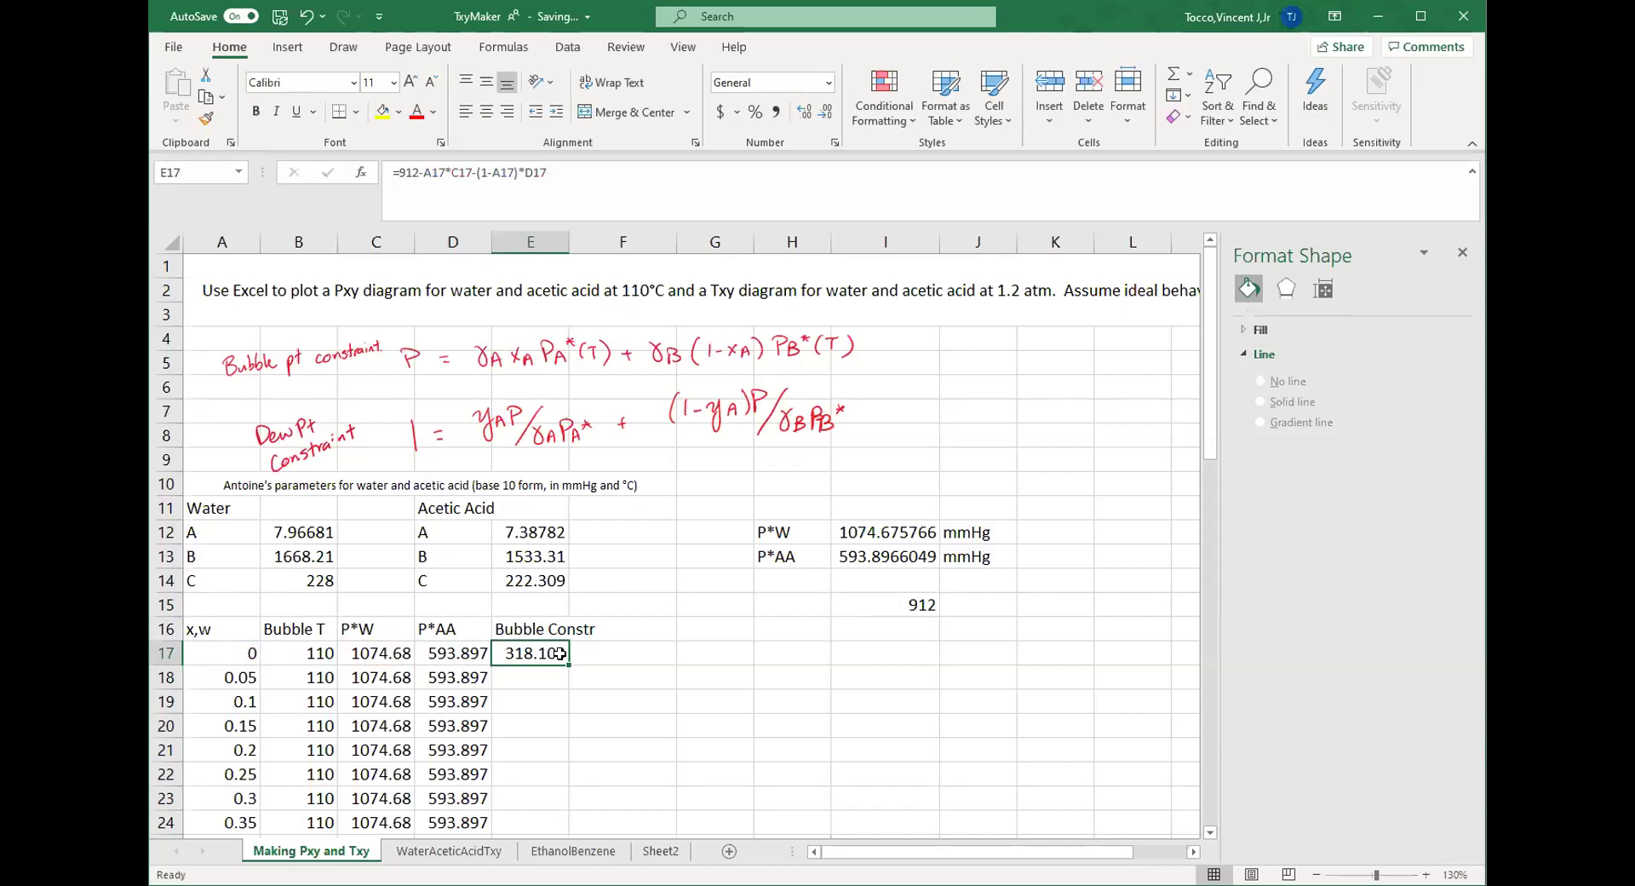
- Try bubble temperatures of 90, 95, 110, 100 and 98 in B17 to bring the constraint in E17 towards zero
{"action": "left_click", "coordinate": [292, 650]}
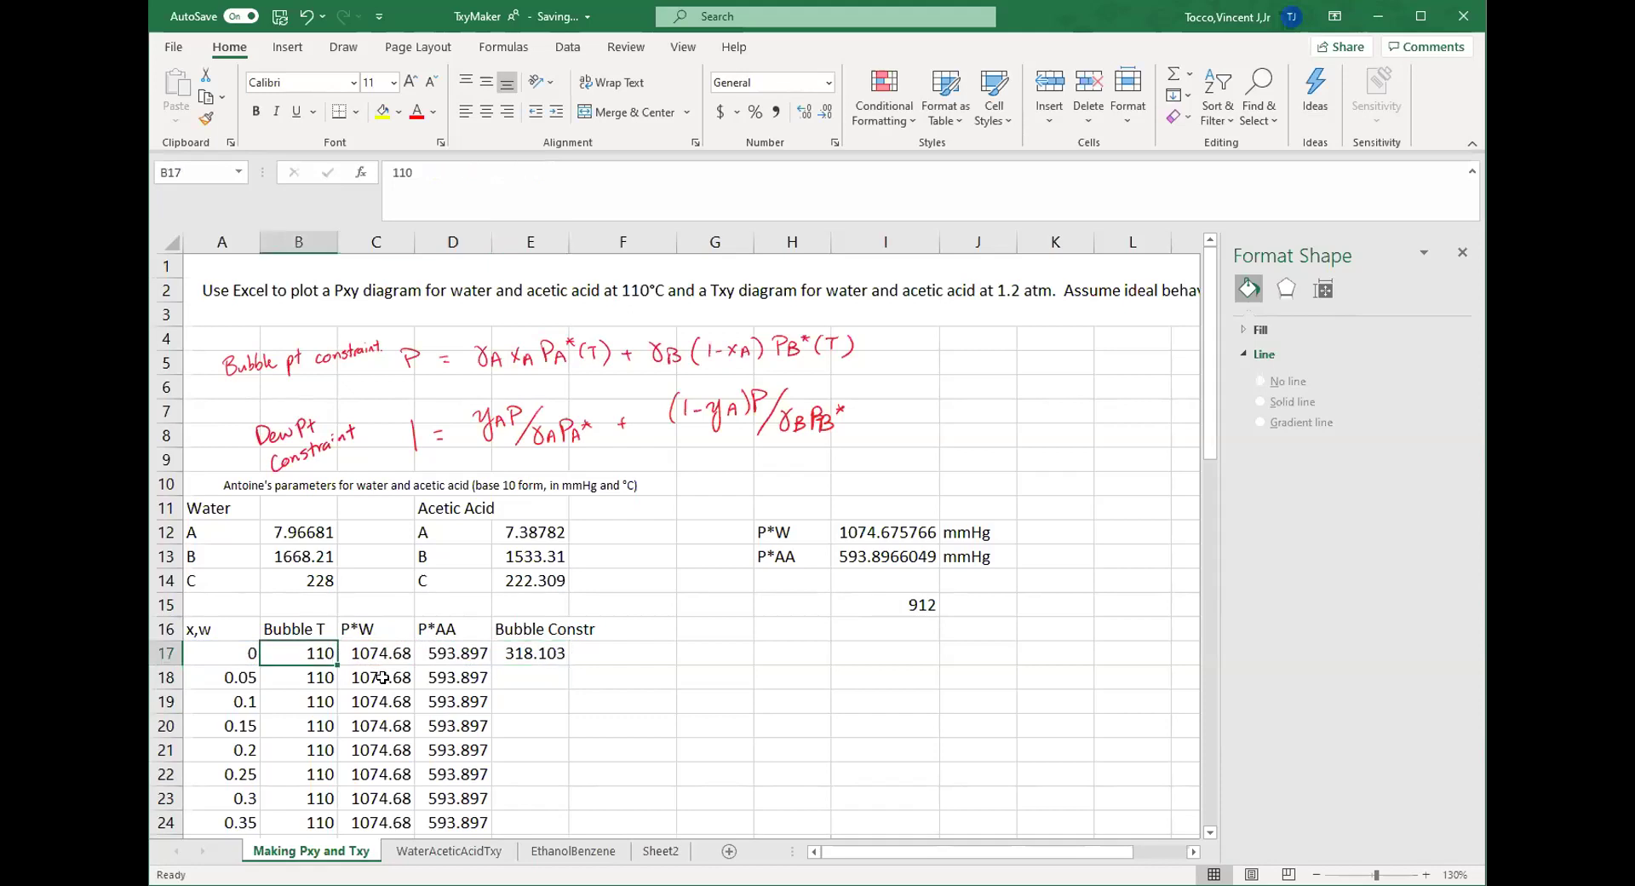
{"action": "type", "text": "90"}
{"action": "key", "text": "Return"}
{"action": "key", "text": "Up"}
{"action": "type", "text": "95"}
{"action": "key", "text": "Return"}
{"action": "key", "text": "Up"}
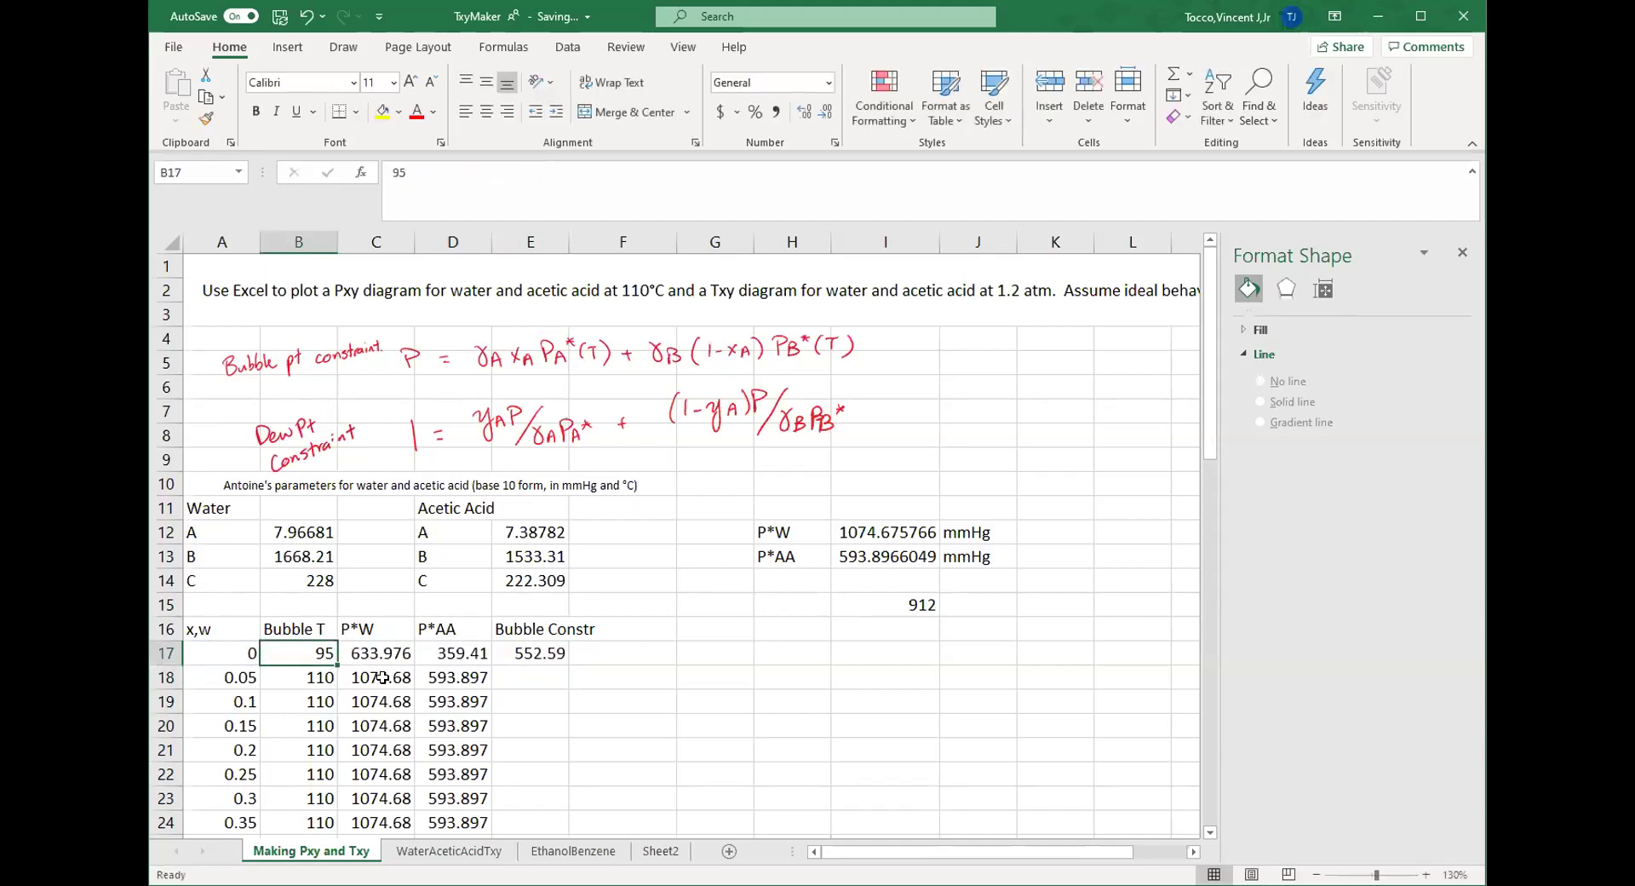
{"action": "type", "text": "110"}
{"action": "key", "text": "Return"}
{"action": "key", "text": "Up"}
{"action": "type", "text": "100"}
{"action": "key", "text": "Return"}
{"action": "key", "text": "Up"}
{"action": "type", "text": "98"}
{"action": "key", "text": "Return"}
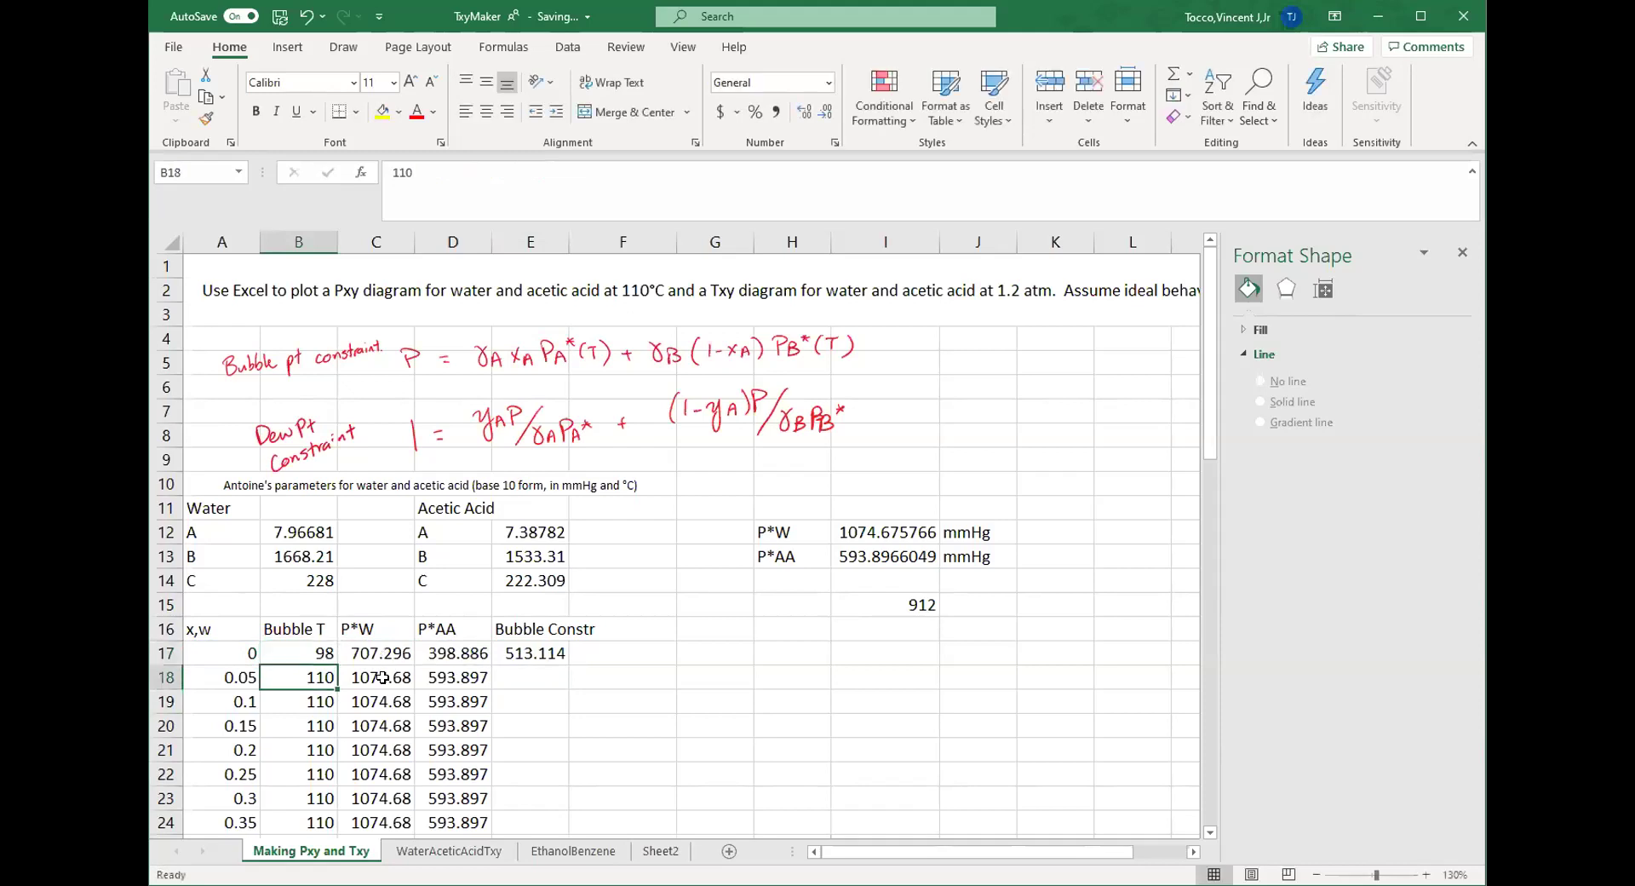
{"action": "key", "text": "Up"}
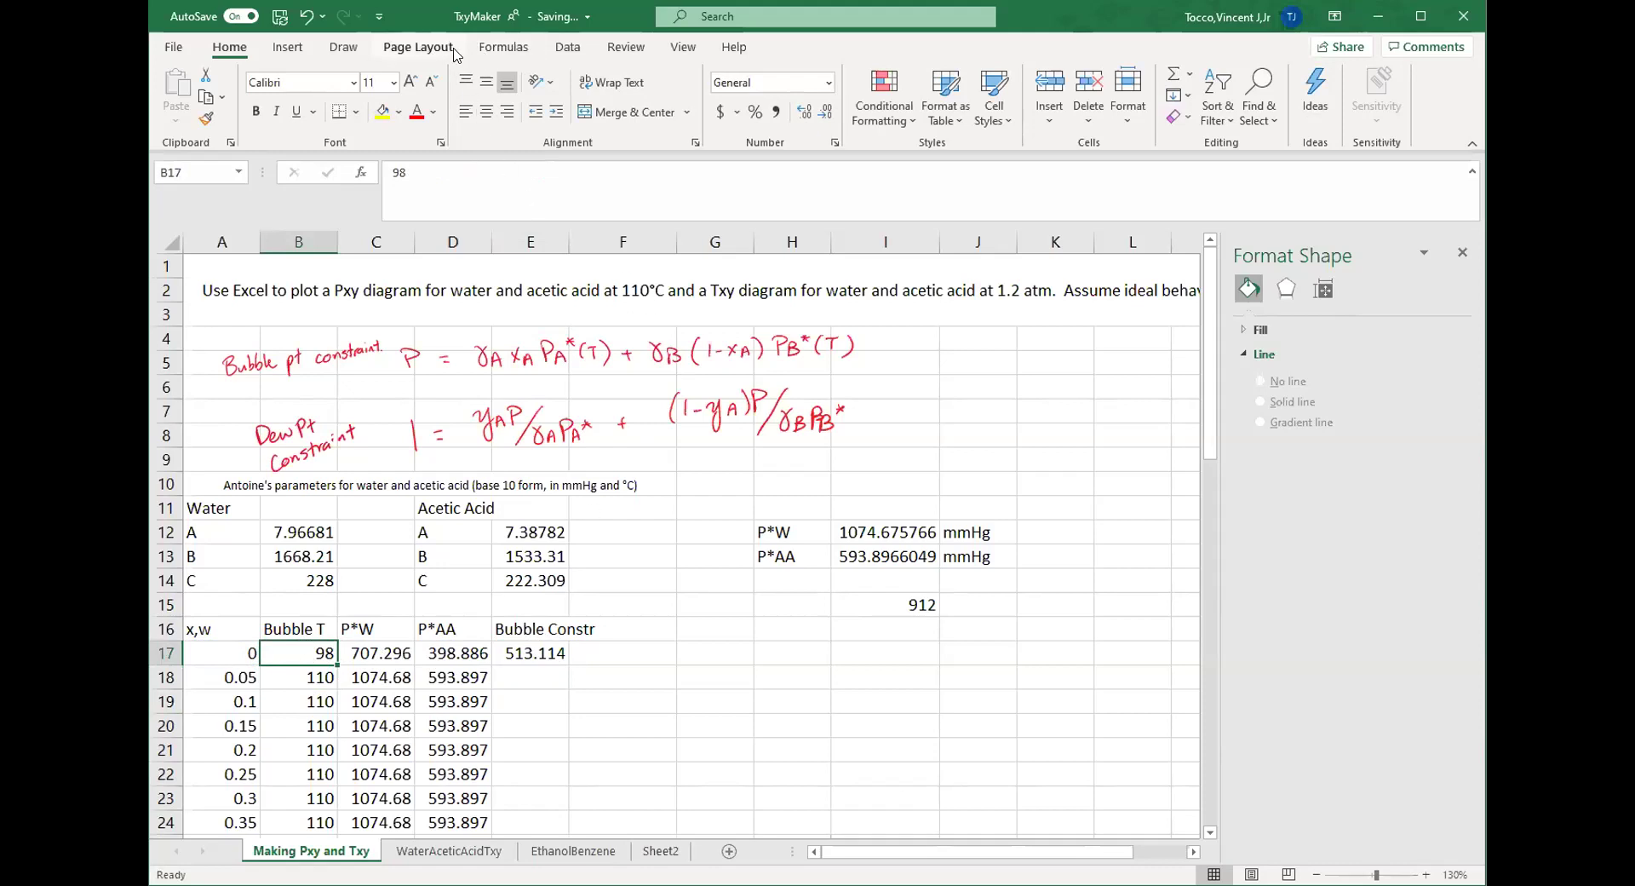
- Use Goal Seek to set the bubble constraint in E17 to 0 by changing the bubble temperature in B17
{"action": "left_click", "coordinate": [566, 48]}
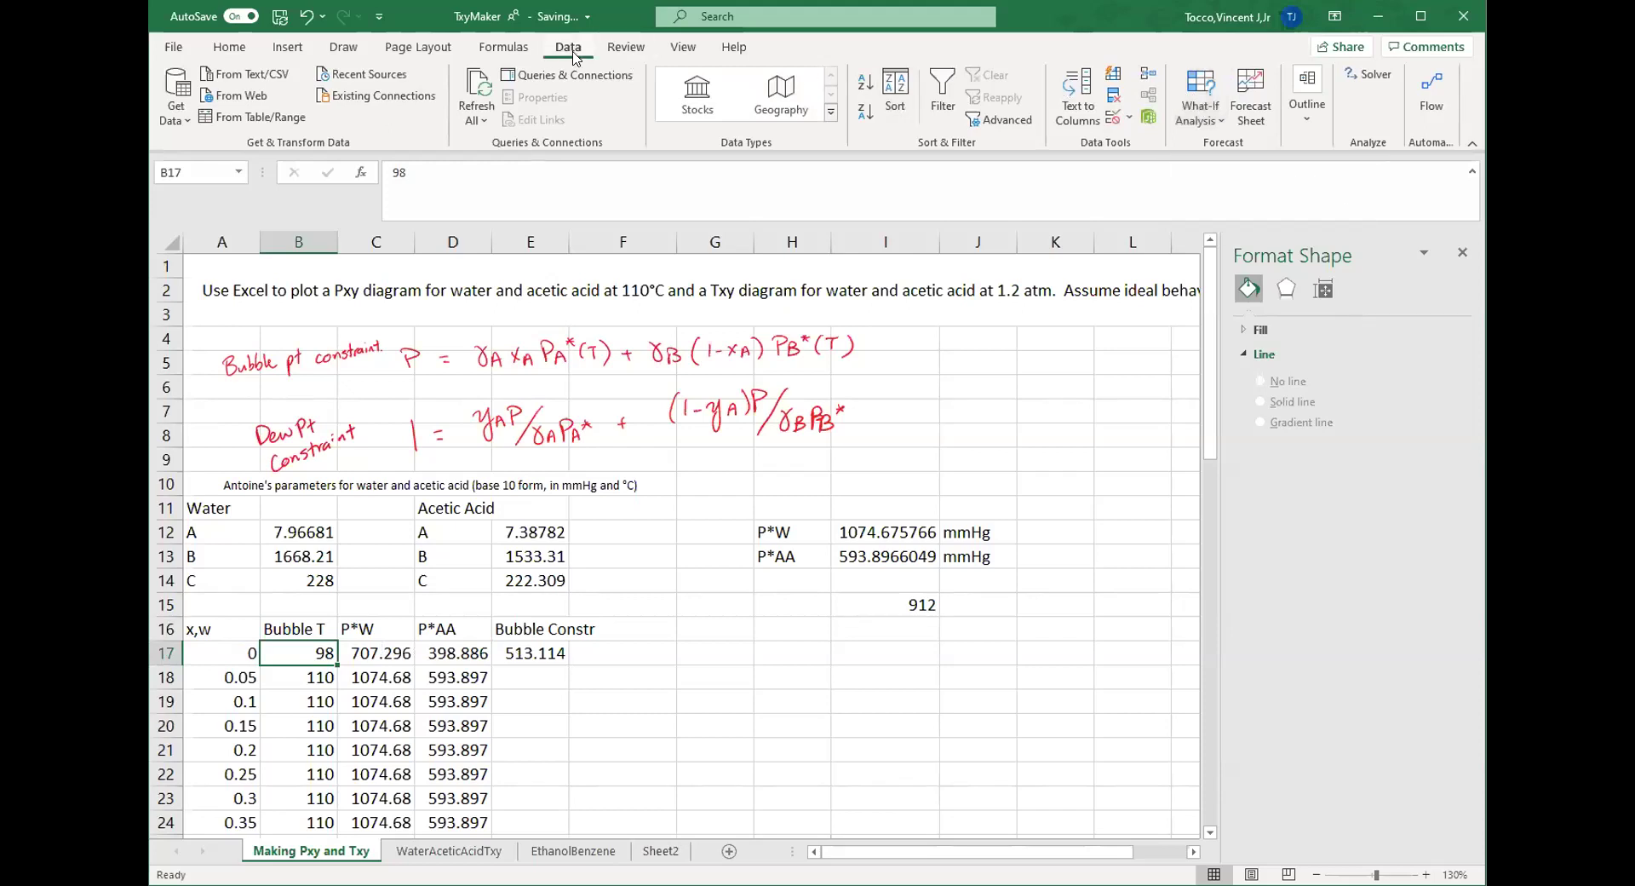
{"action": "left_click", "coordinate": [1187, 90]}
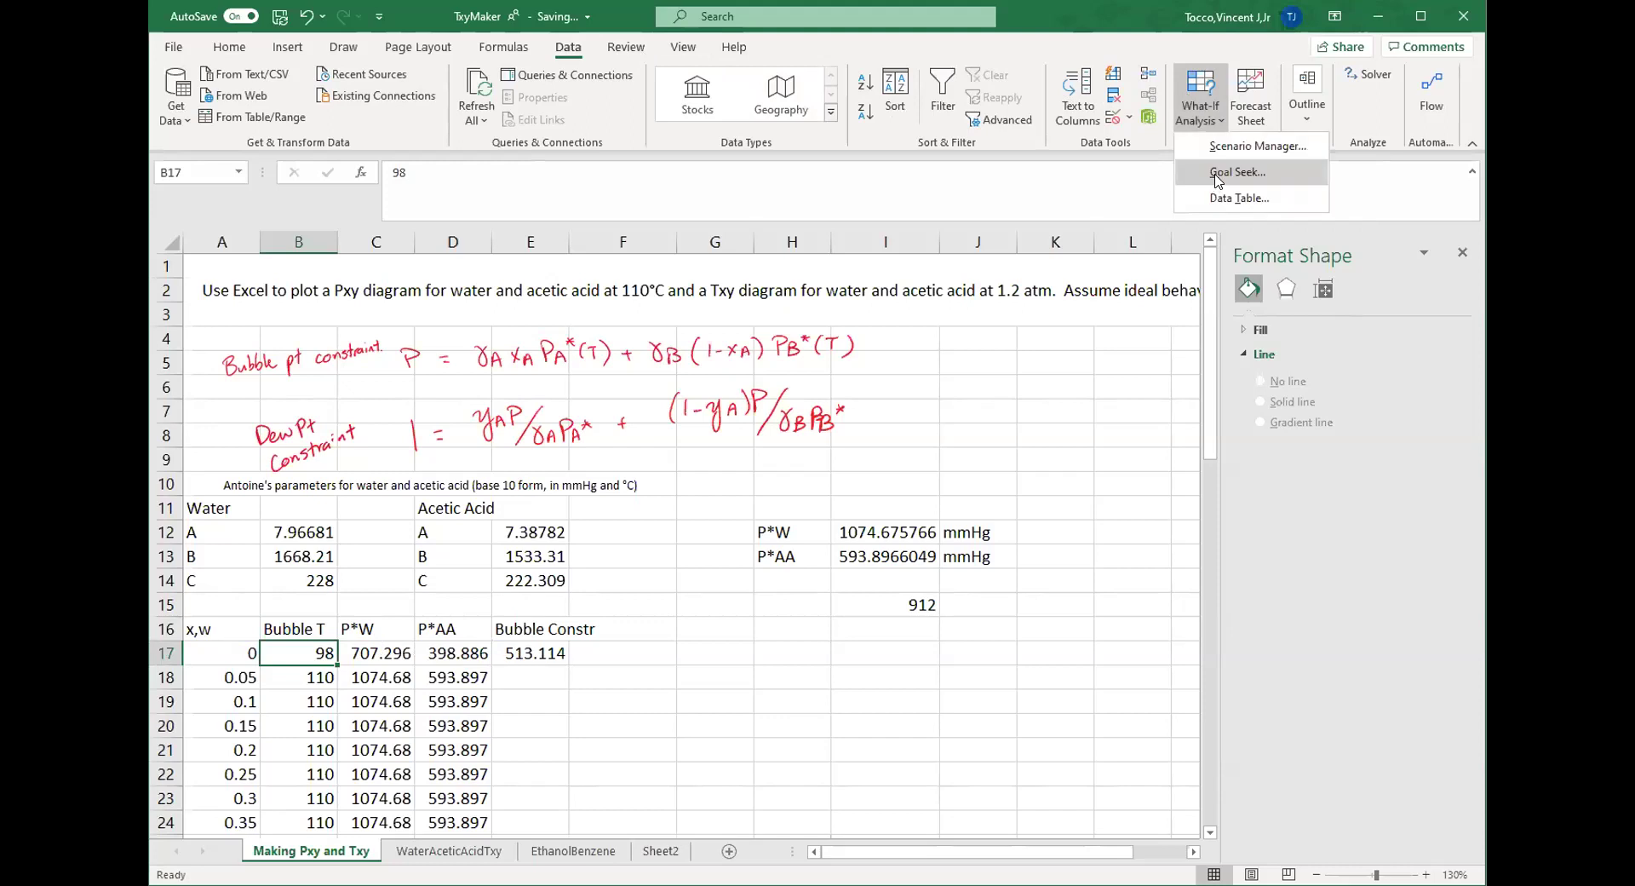
{"action": "left_click", "coordinate": [1237, 172]}
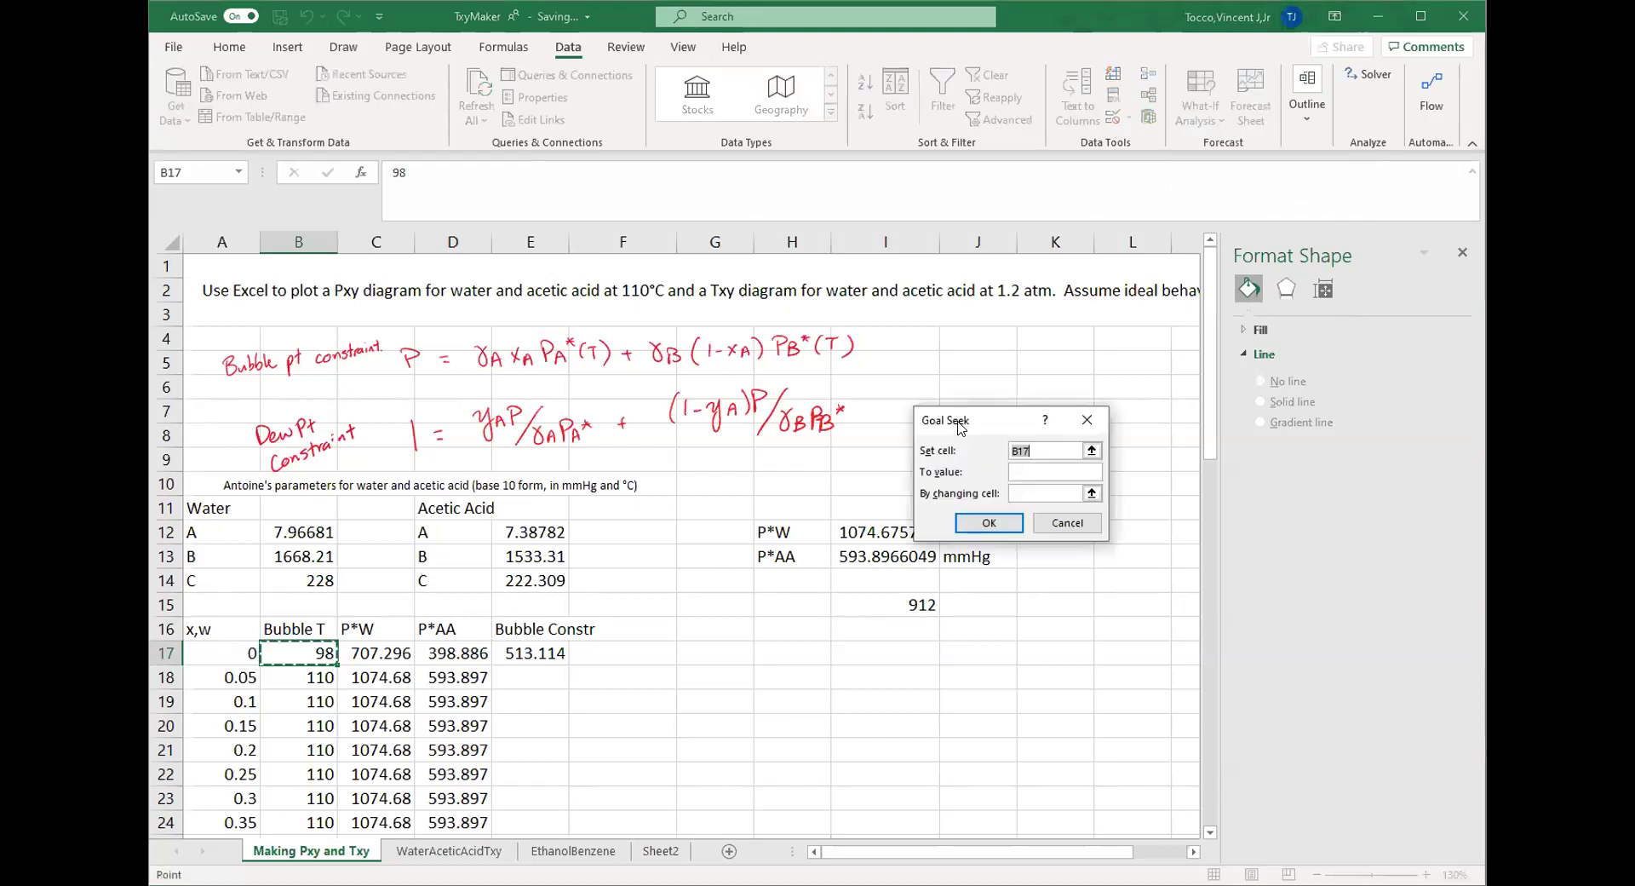
{"action": "left_click_drag", "start_coordinate": [960, 426], "coordinate": [898, 367]}
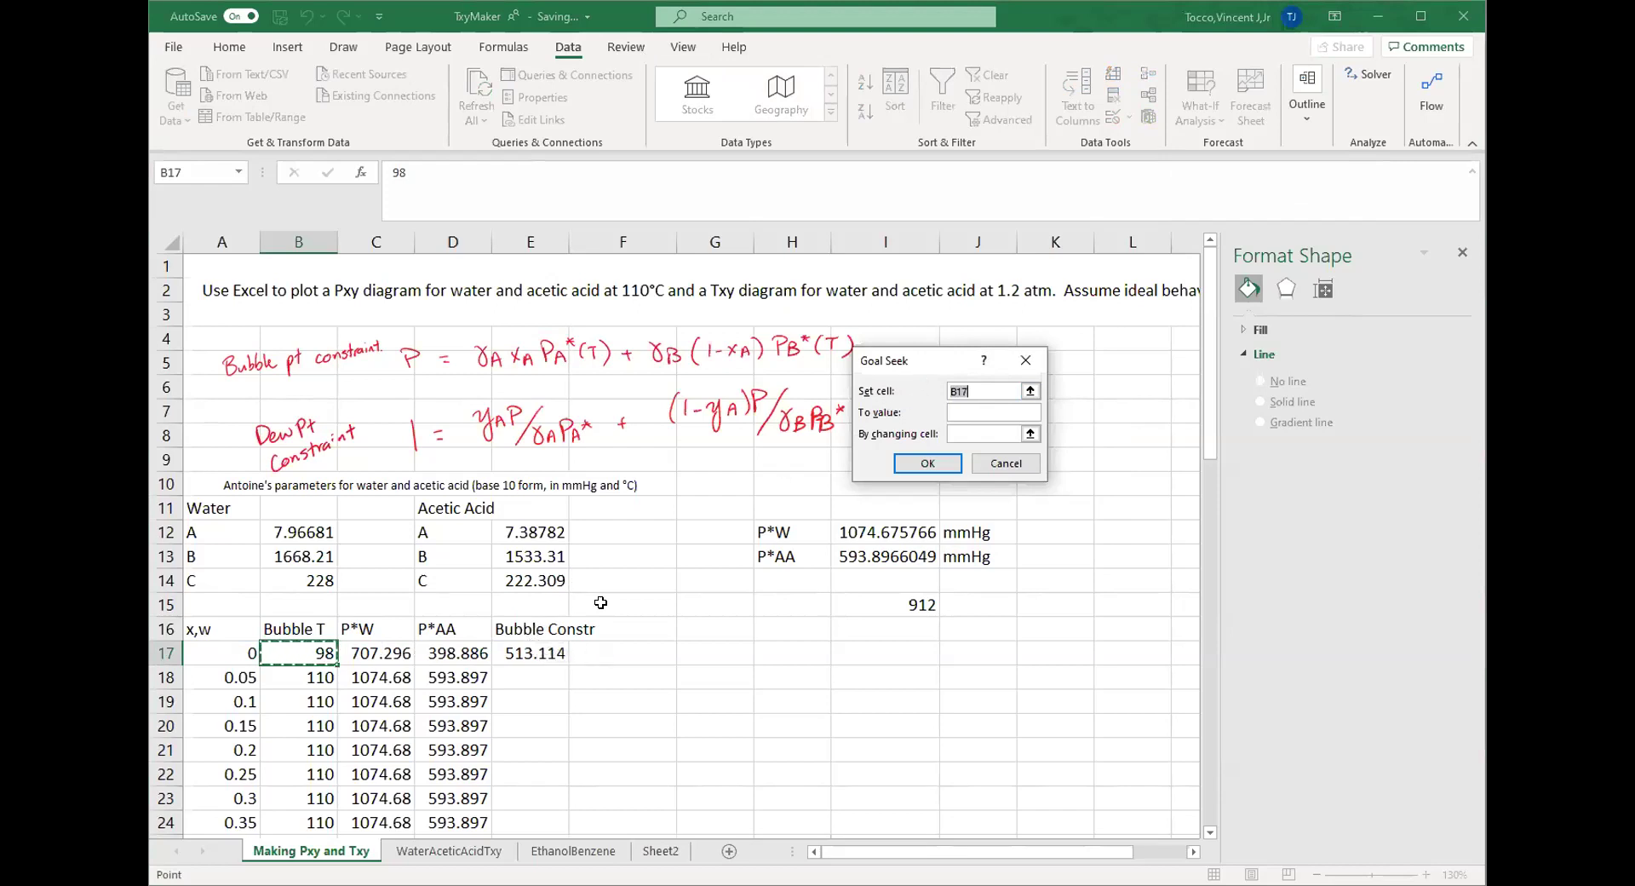
{"action": "left_click", "coordinate": [526, 649]}
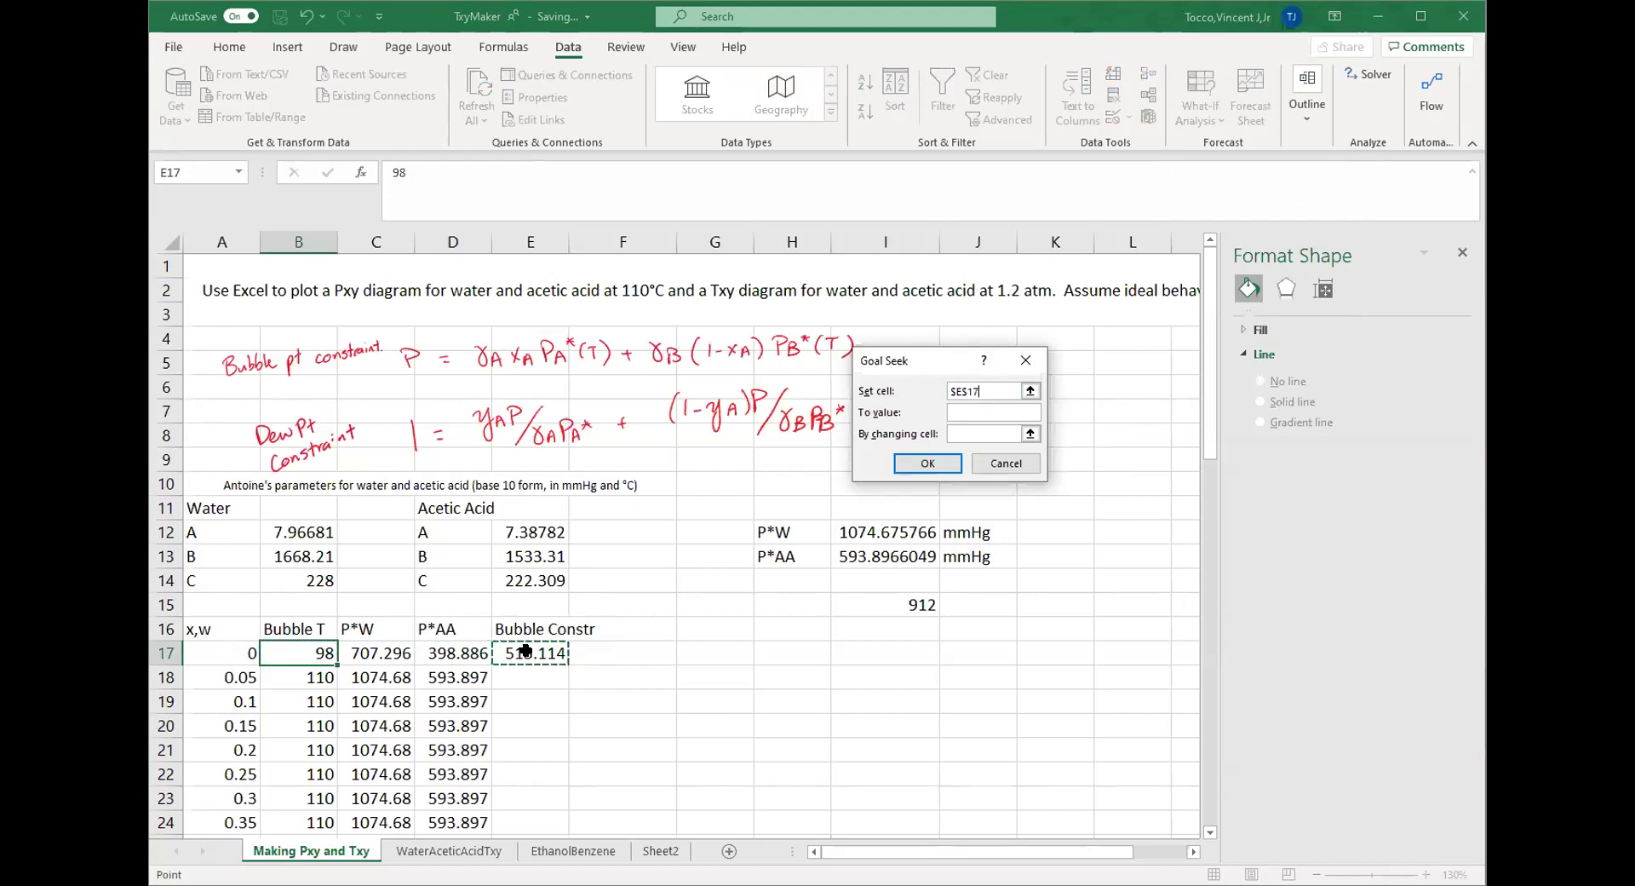
{"action": "left_click", "coordinate": [969, 412]}
{"action": "left_click", "coordinate": [980, 434]}
{"action": "left_click", "coordinate": [287, 653]}
{"action": "left_click", "coordinate": [927, 463]}
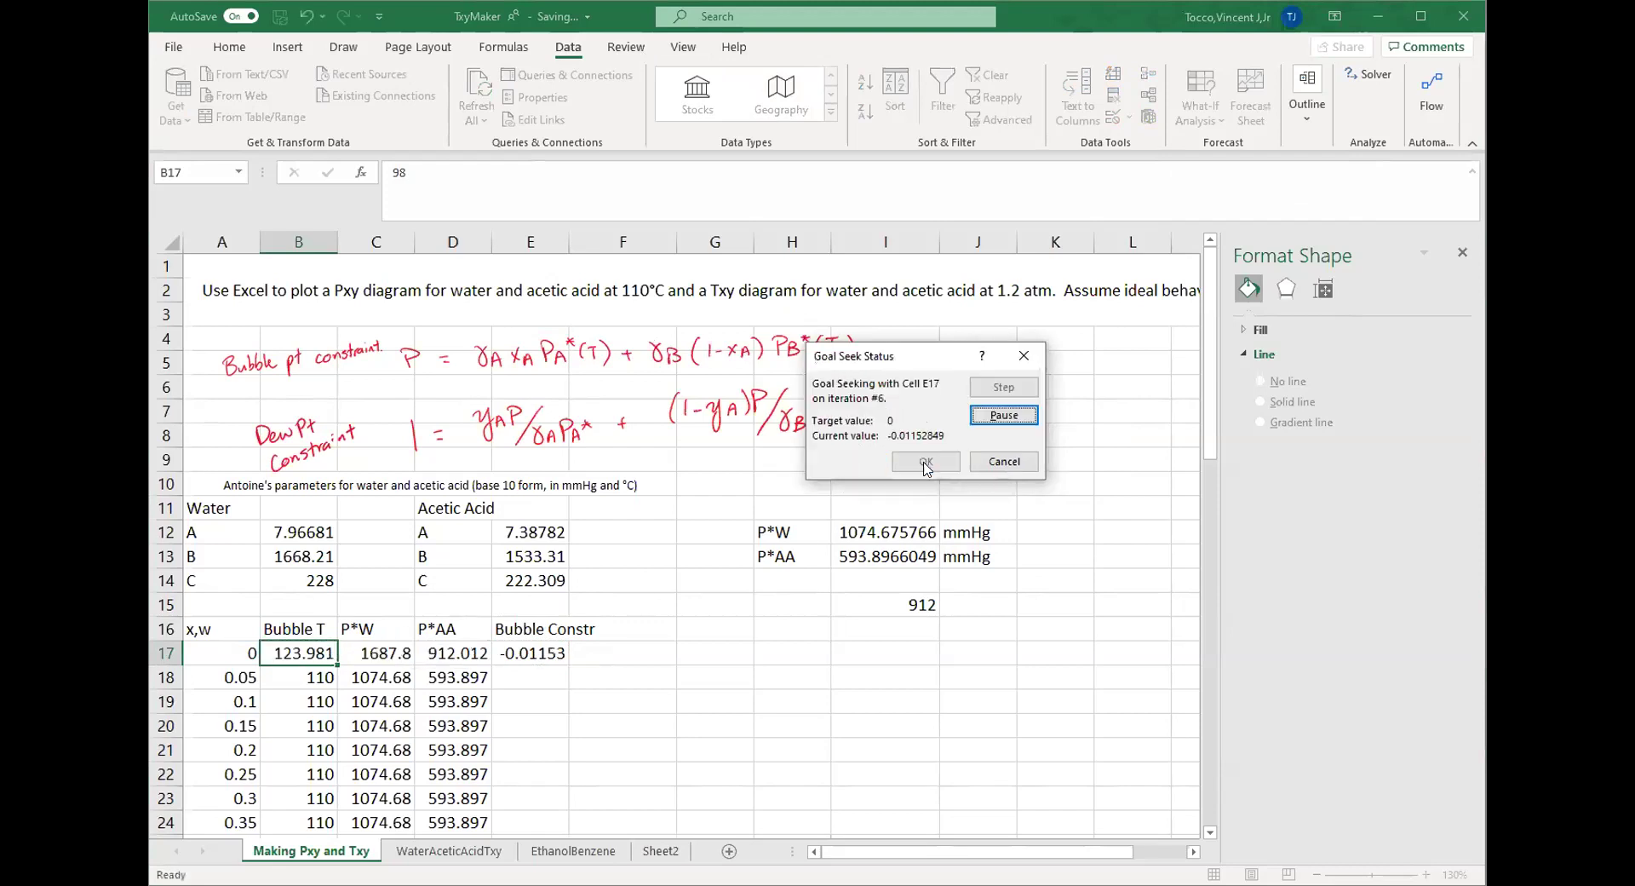
{"action": "left_click", "coordinate": [926, 464]}
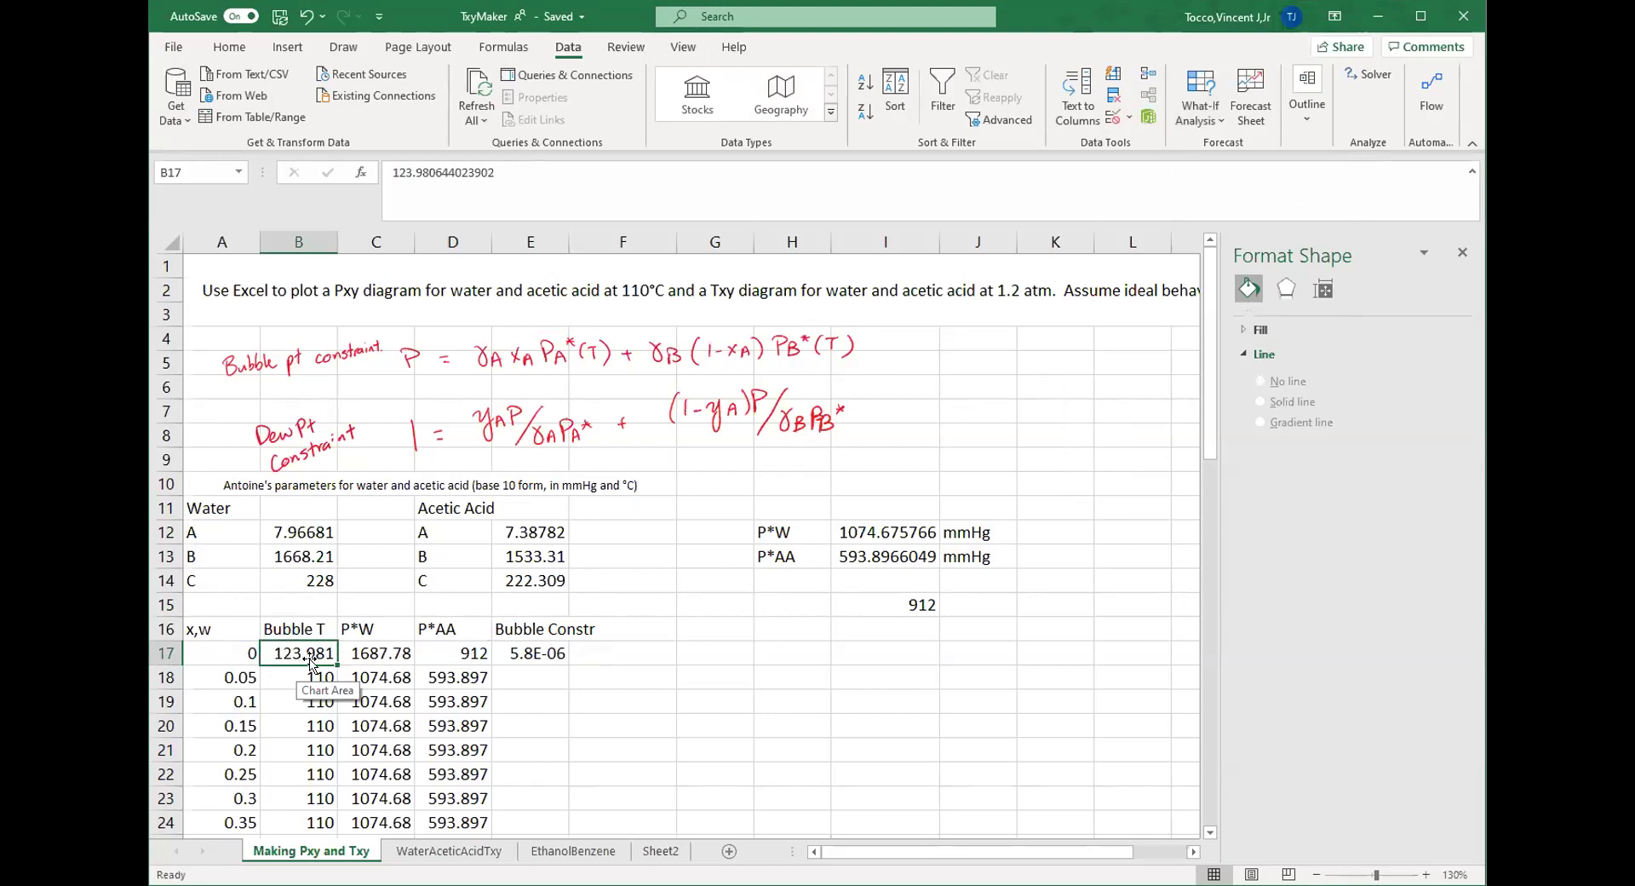
- Fill the E17 bubble constraint formula down for every x,w value and check the copied formula in E22
{"action": "scroll", "coordinate": [304, 654], "scroll_direction": "down", "scroll_amount": 3}
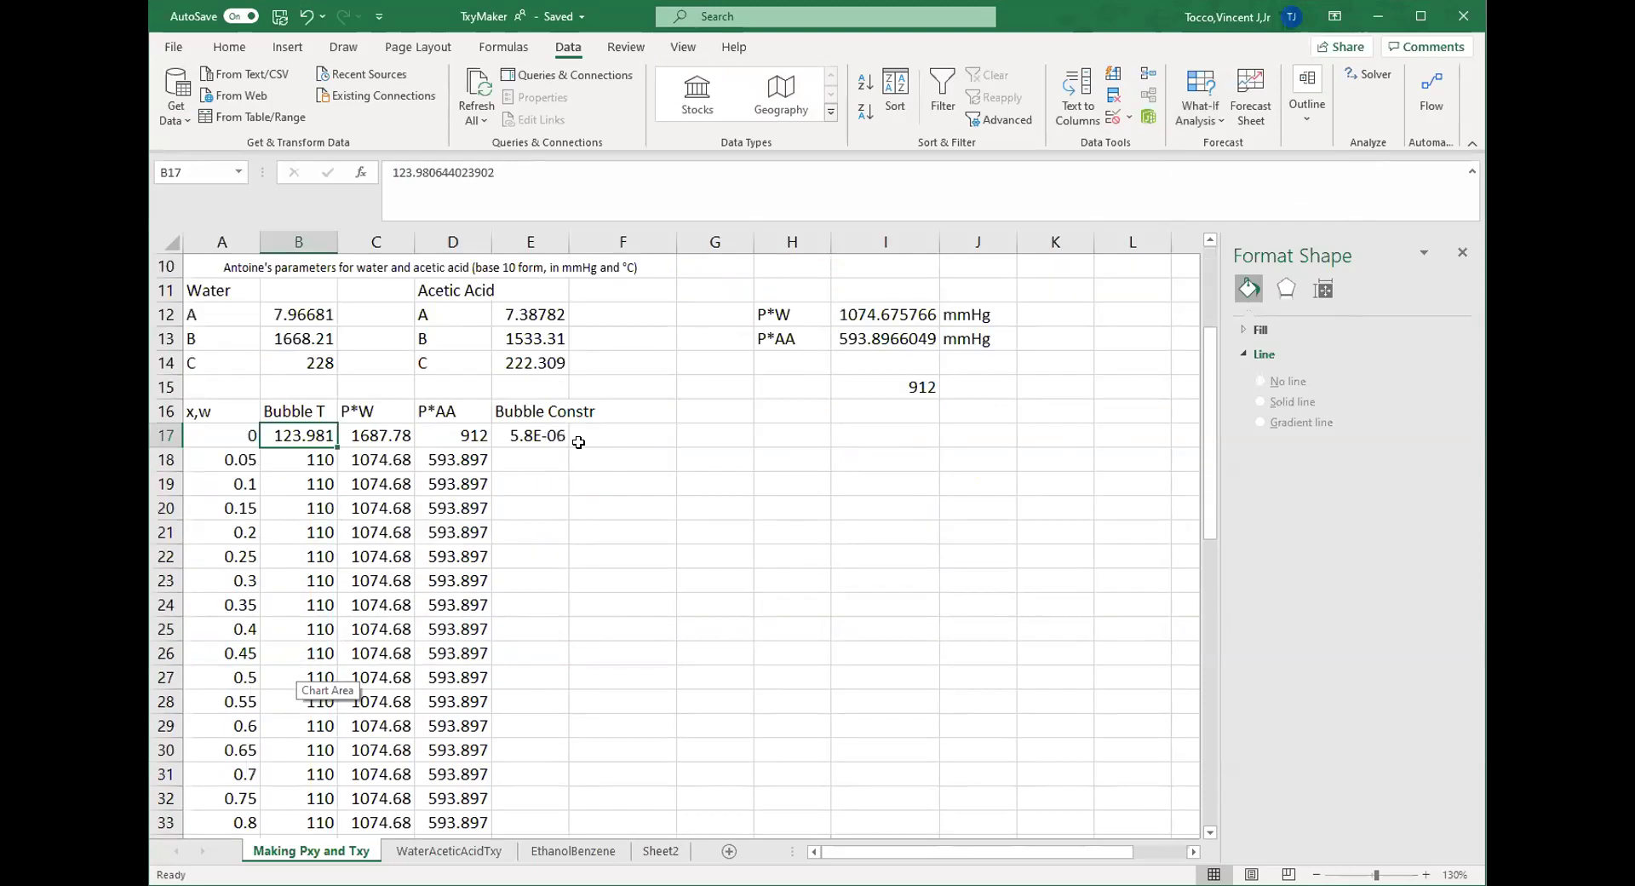
{"action": "left_click", "coordinate": [521, 435]}
{"action": "double_click", "coordinate": [566, 445]}
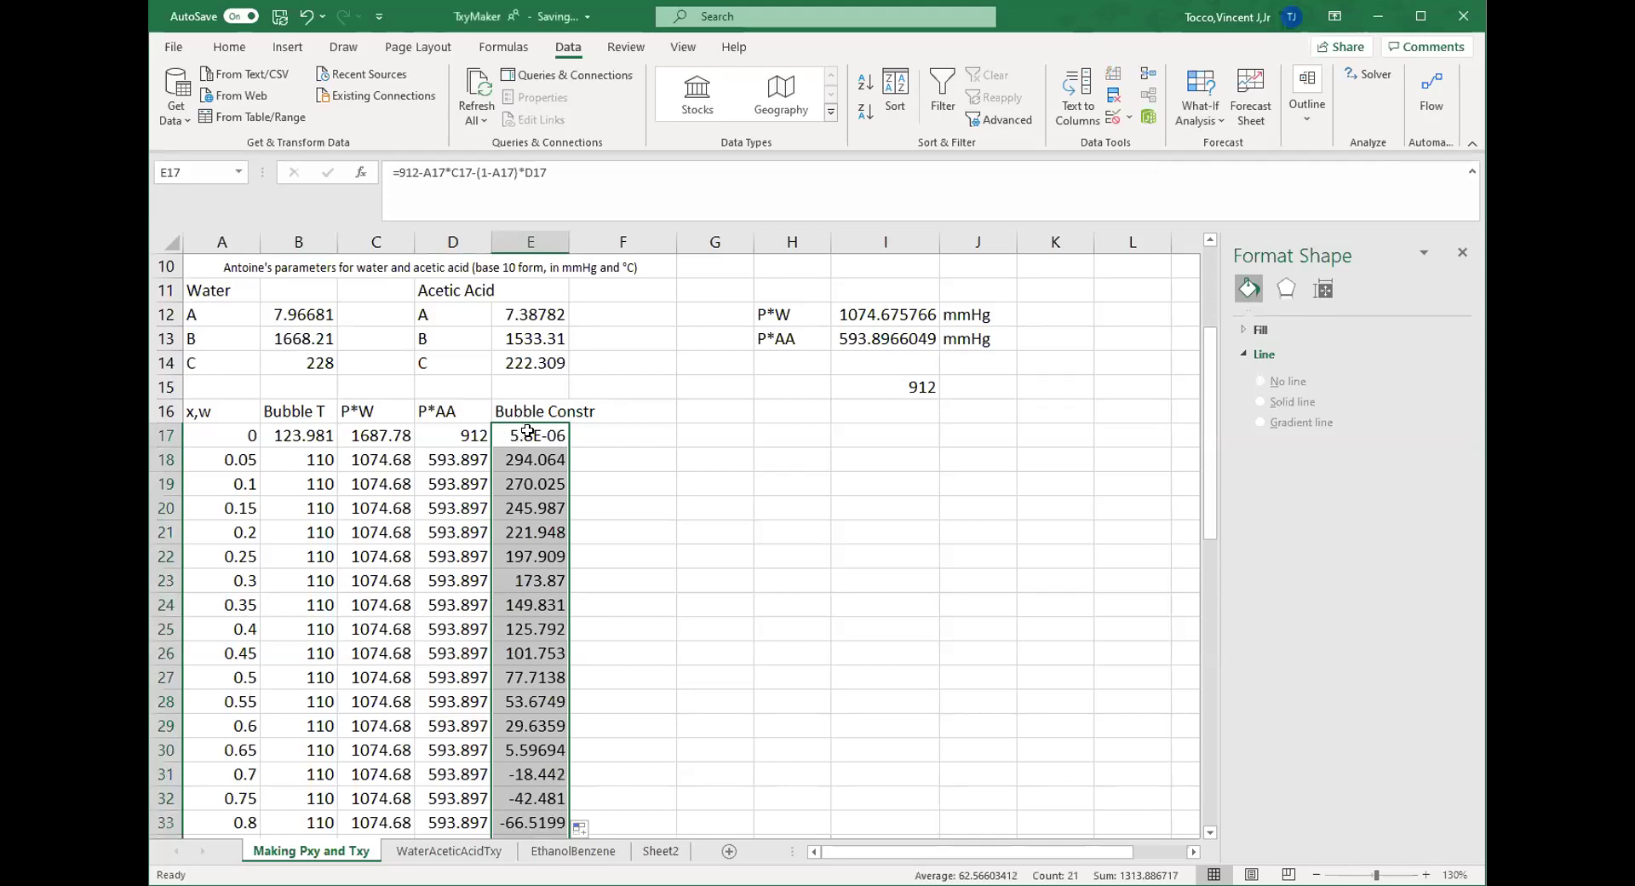
{"action": "left_click", "coordinate": [531, 556]}
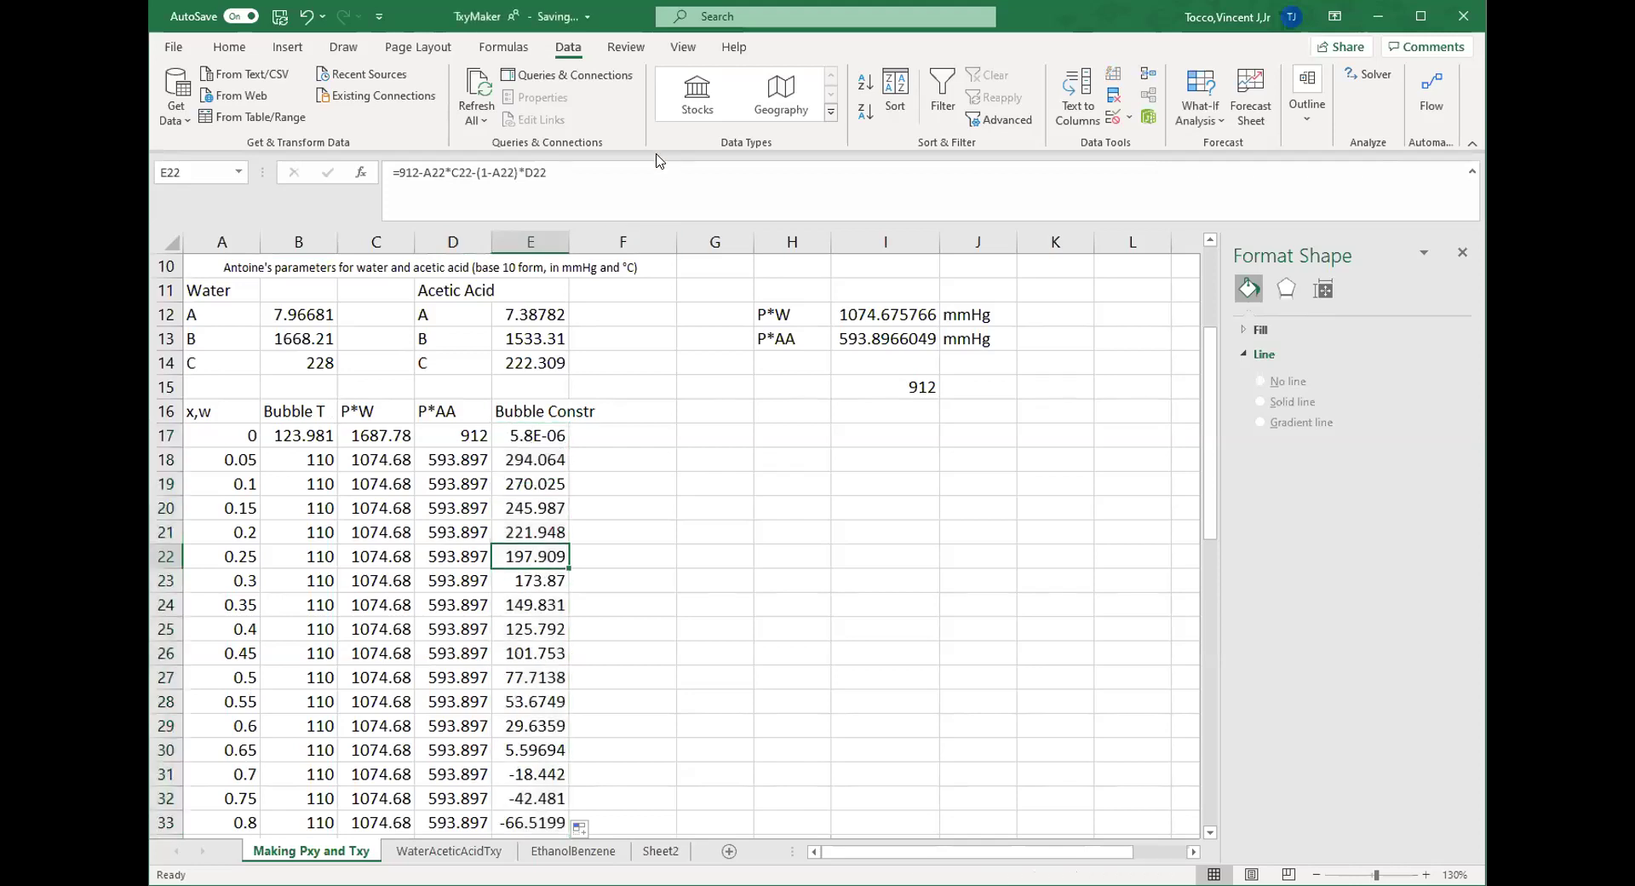
{"action": "left_click", "coordinate": [649, 188]}
{"action": "scroll", "coordinate": [619, 302], "scroll_direction": "up", "scroll_amount": 2}
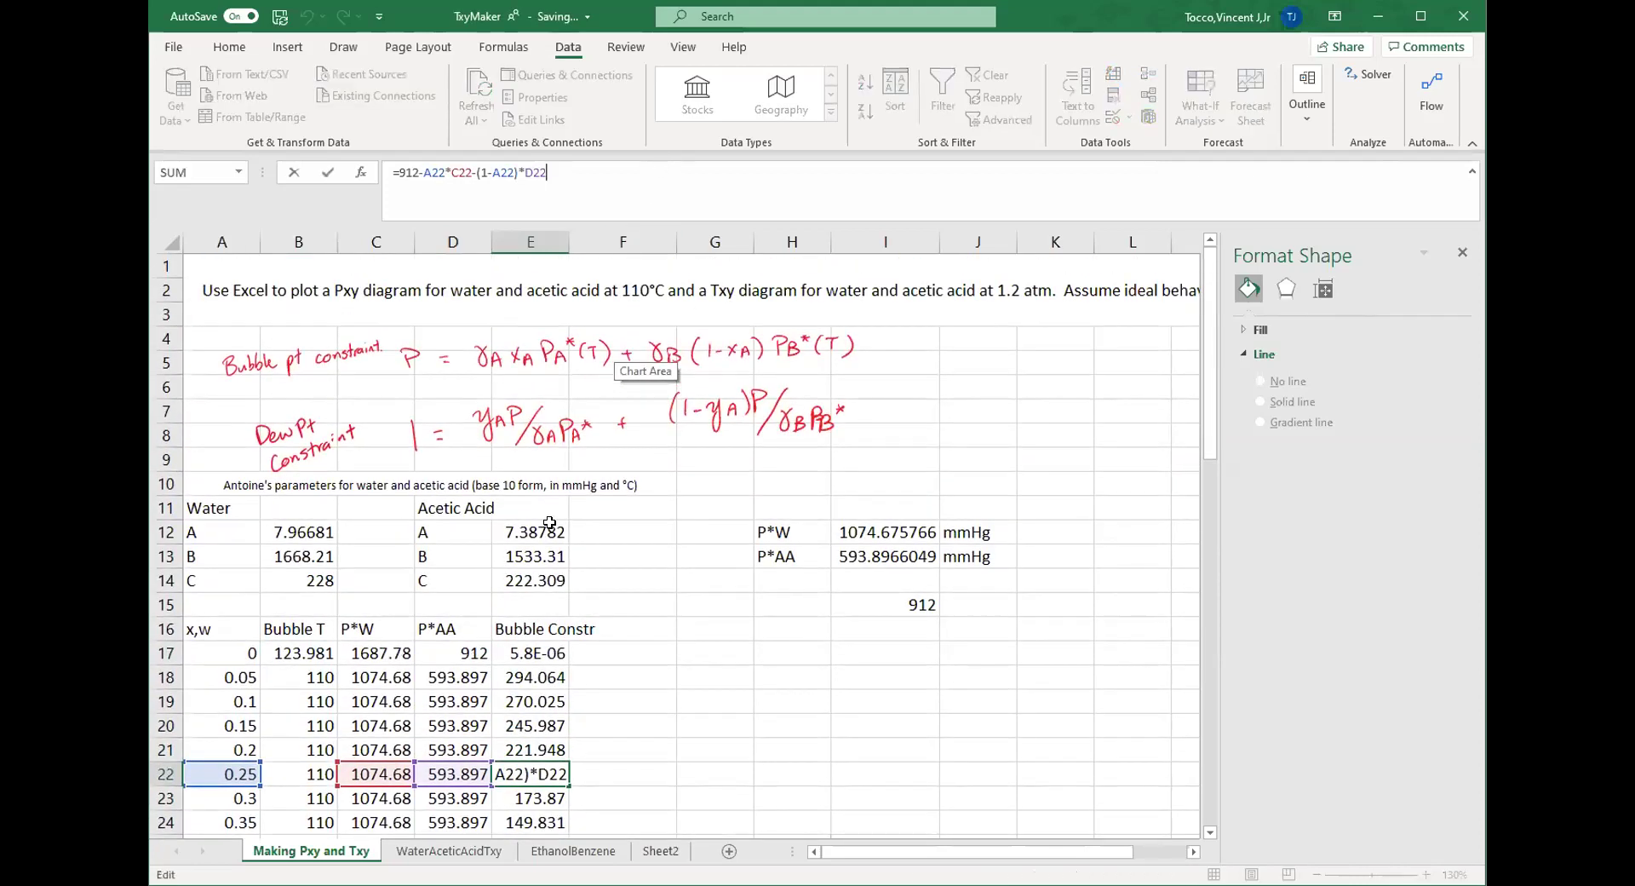
- Check the copied bubble point constraint formula in E24 against its row's x,w, P*W and P*AA cells
{"action": "scroll", "coordinate": [622, 358], "scroll_direction": "down", "scroll_amount": 1}
{"action": "key", "text": "Return"}
{"action": "left_click", "coordinate": [548, 680]}
{"action": "left_click", "coordinate": [596, 205]}
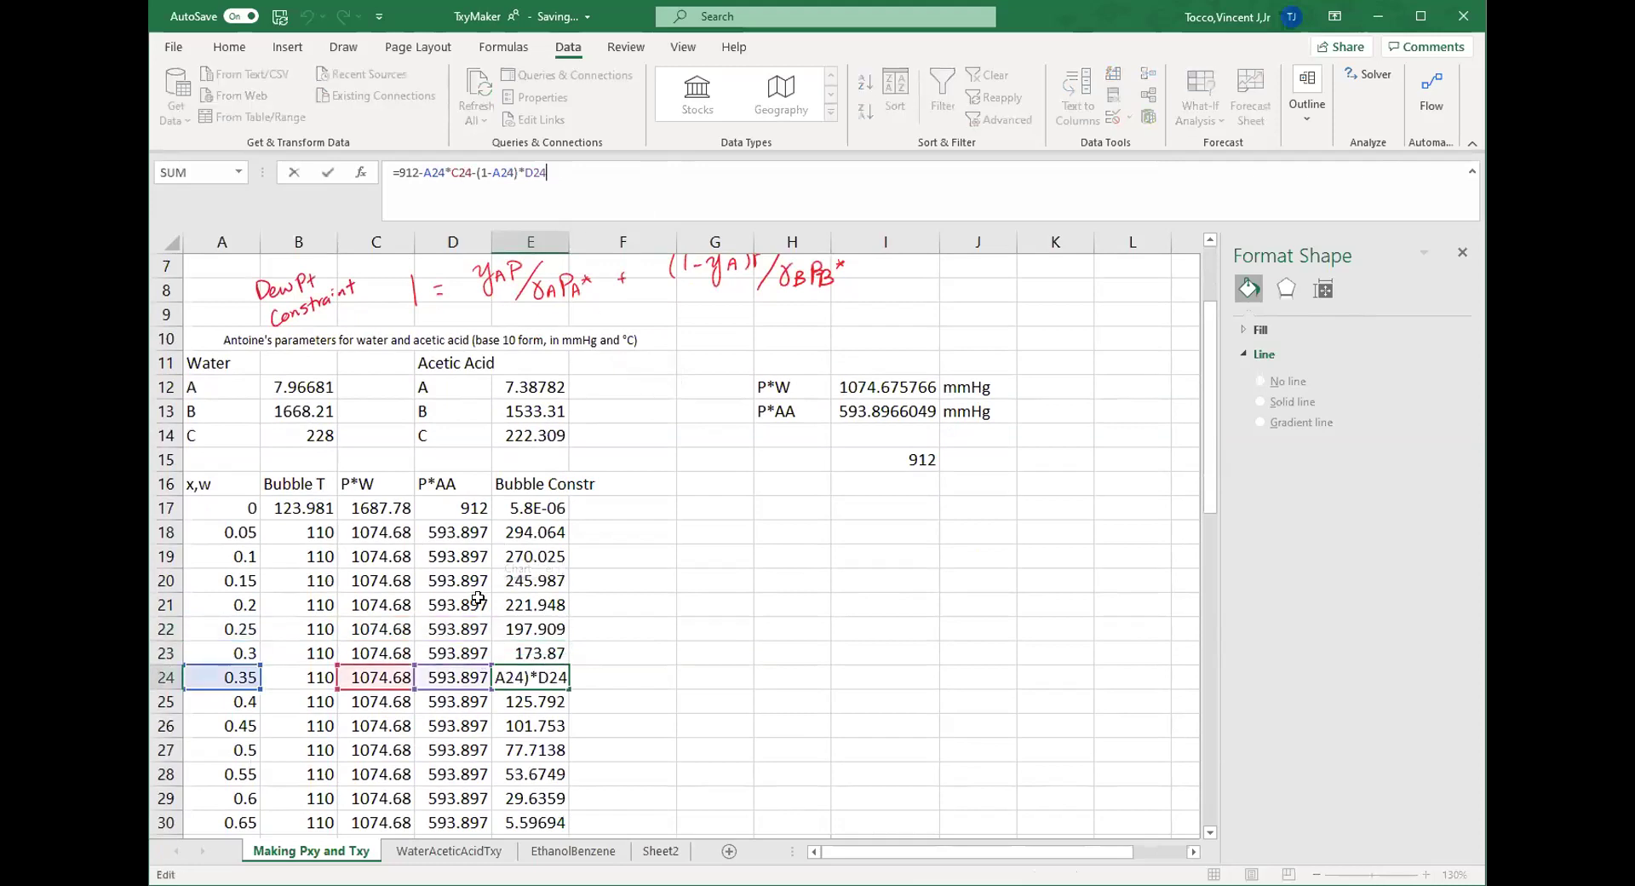
{"action": "left_click", "coordinate": [630, 583]}
{"action": "scroll", "coordinate": [588, 568], "scroll_direction": "up", "scroll_amount": 1}
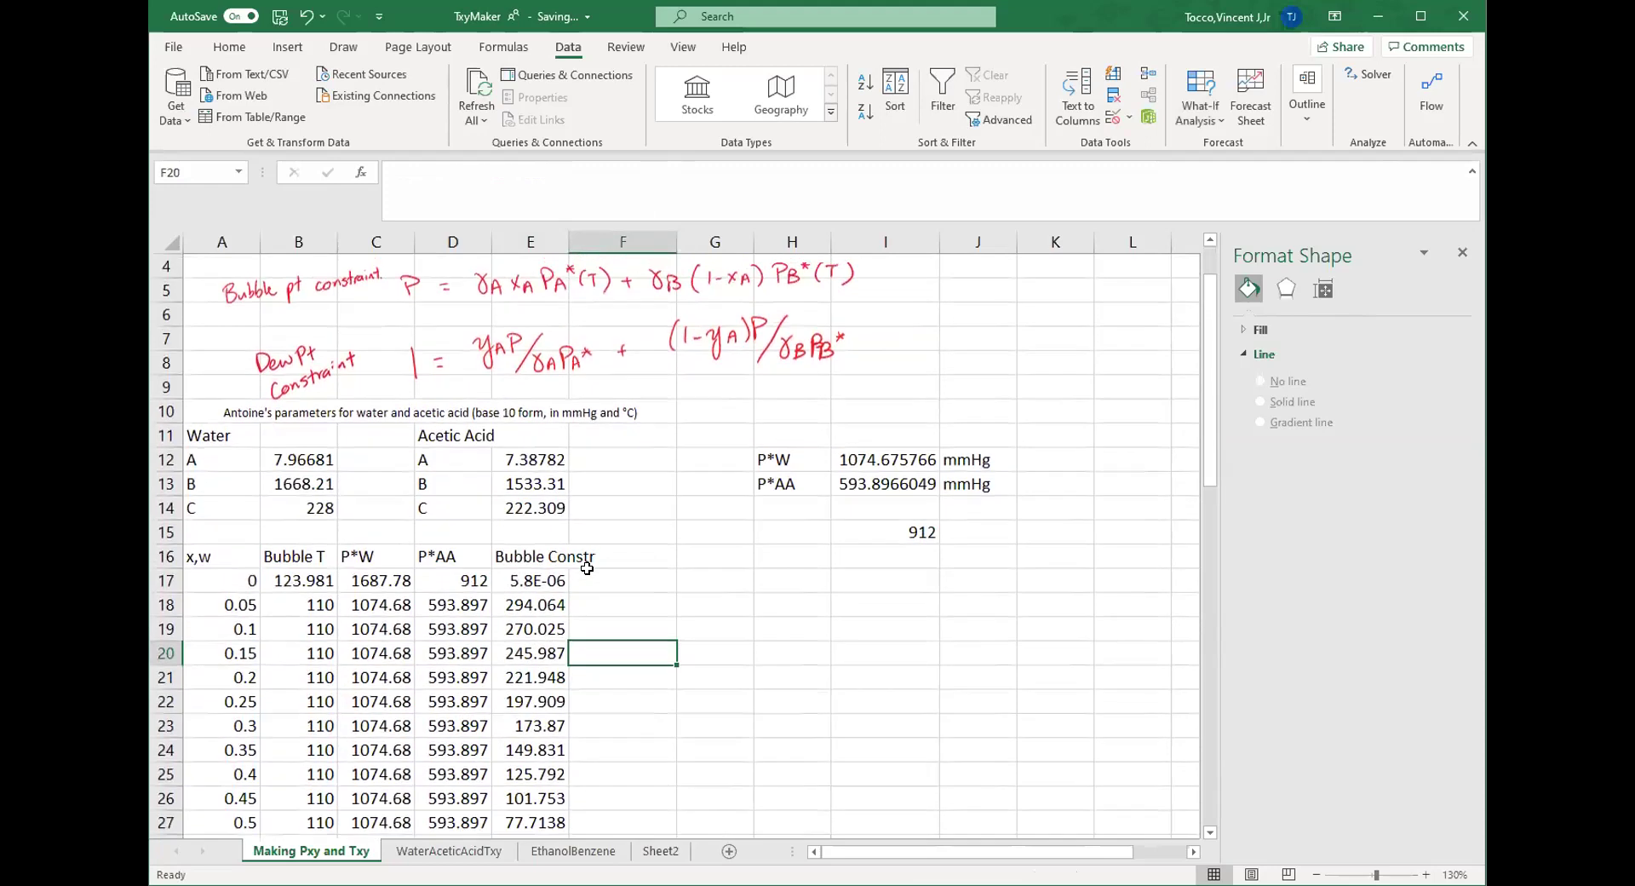
- Use Goal Seek to set the bubble constraint in E18 to 0 by changing the bubble temperature in B18
{"action": "left_click", "coordinate": [541, 601]}
{"action": "scroll", "coordinate": [545, 572], "scroll_direction": "down", "scroll_amount": 4}
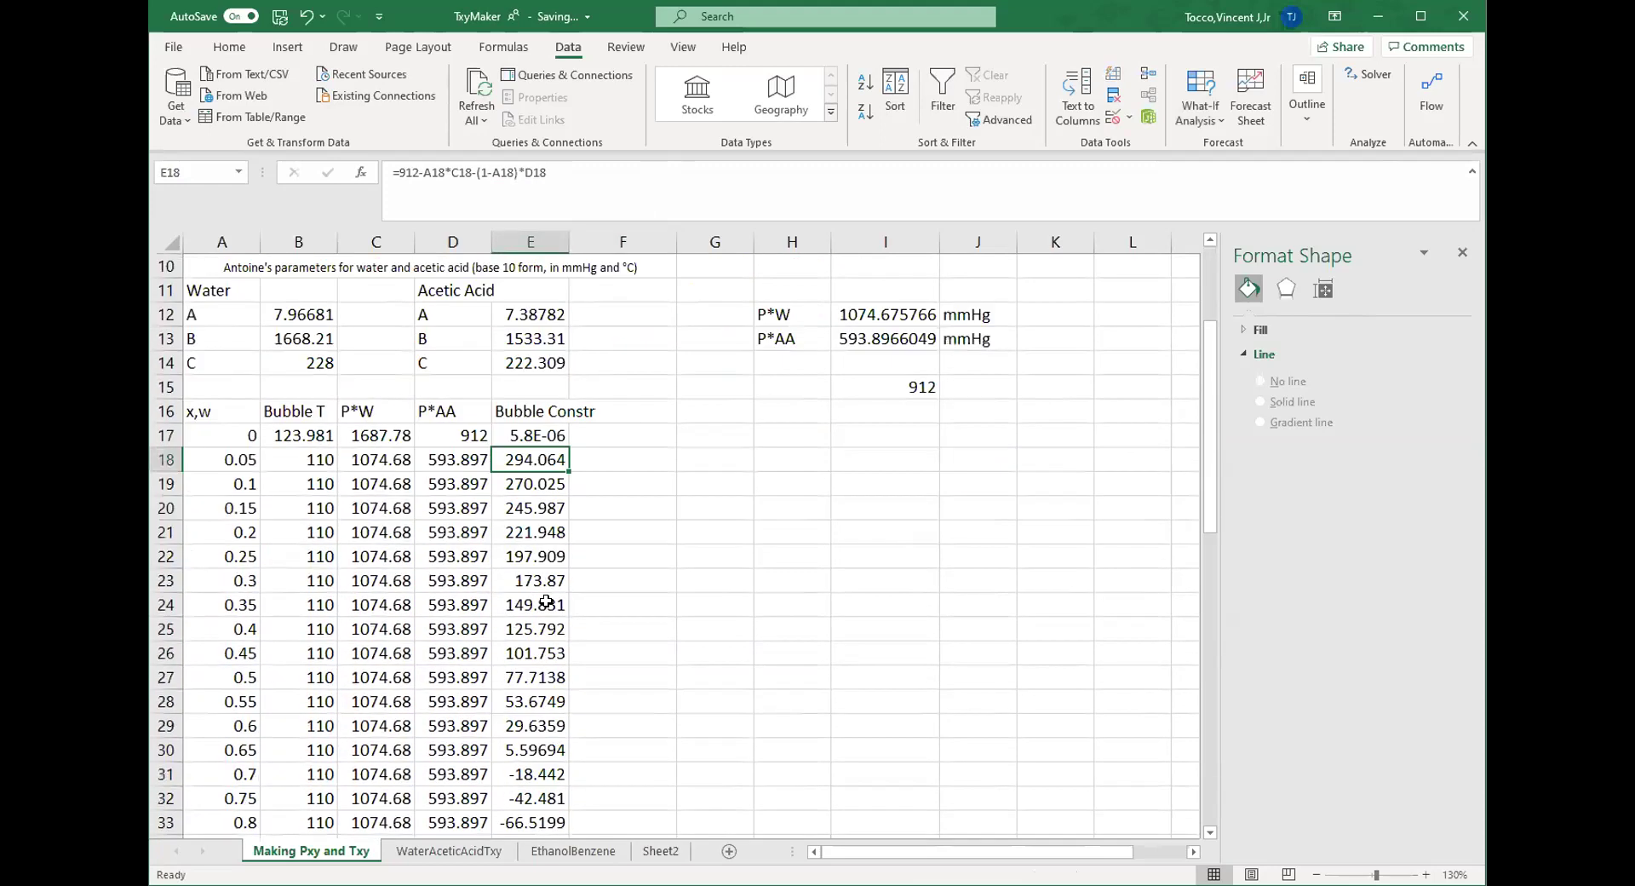
{"action": "scroll", "coordinate": [537, 582], "scroll_direction": "up", "scroll_amount": 1}
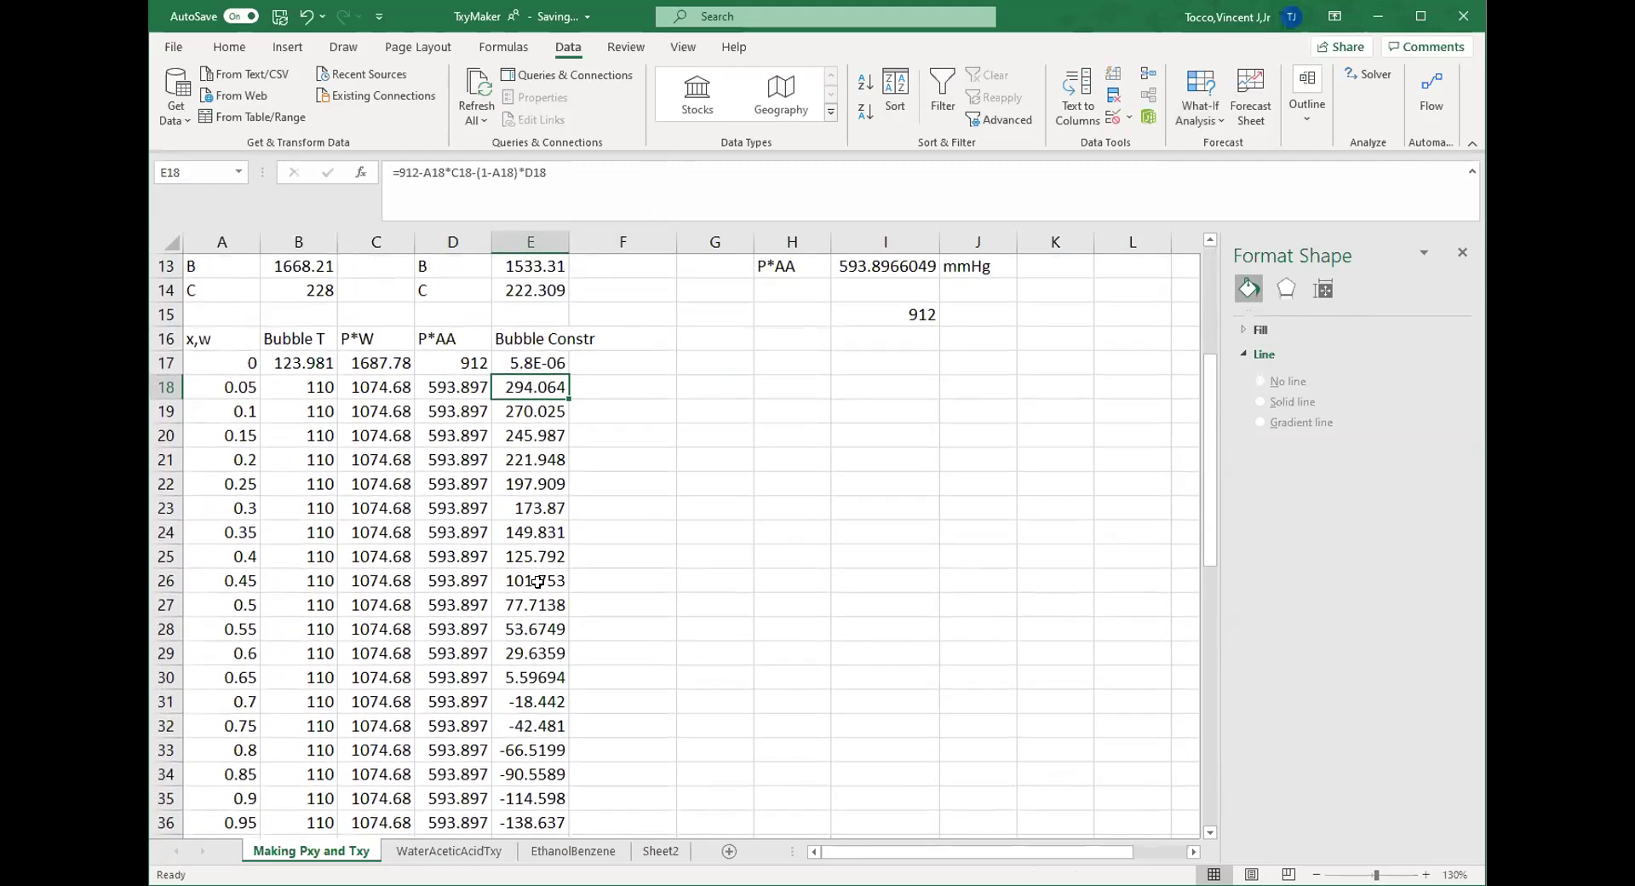
{"action": "scroll", "coordinate": [528, 543], "scroll_direction": "up", "scroll_amount": 1}
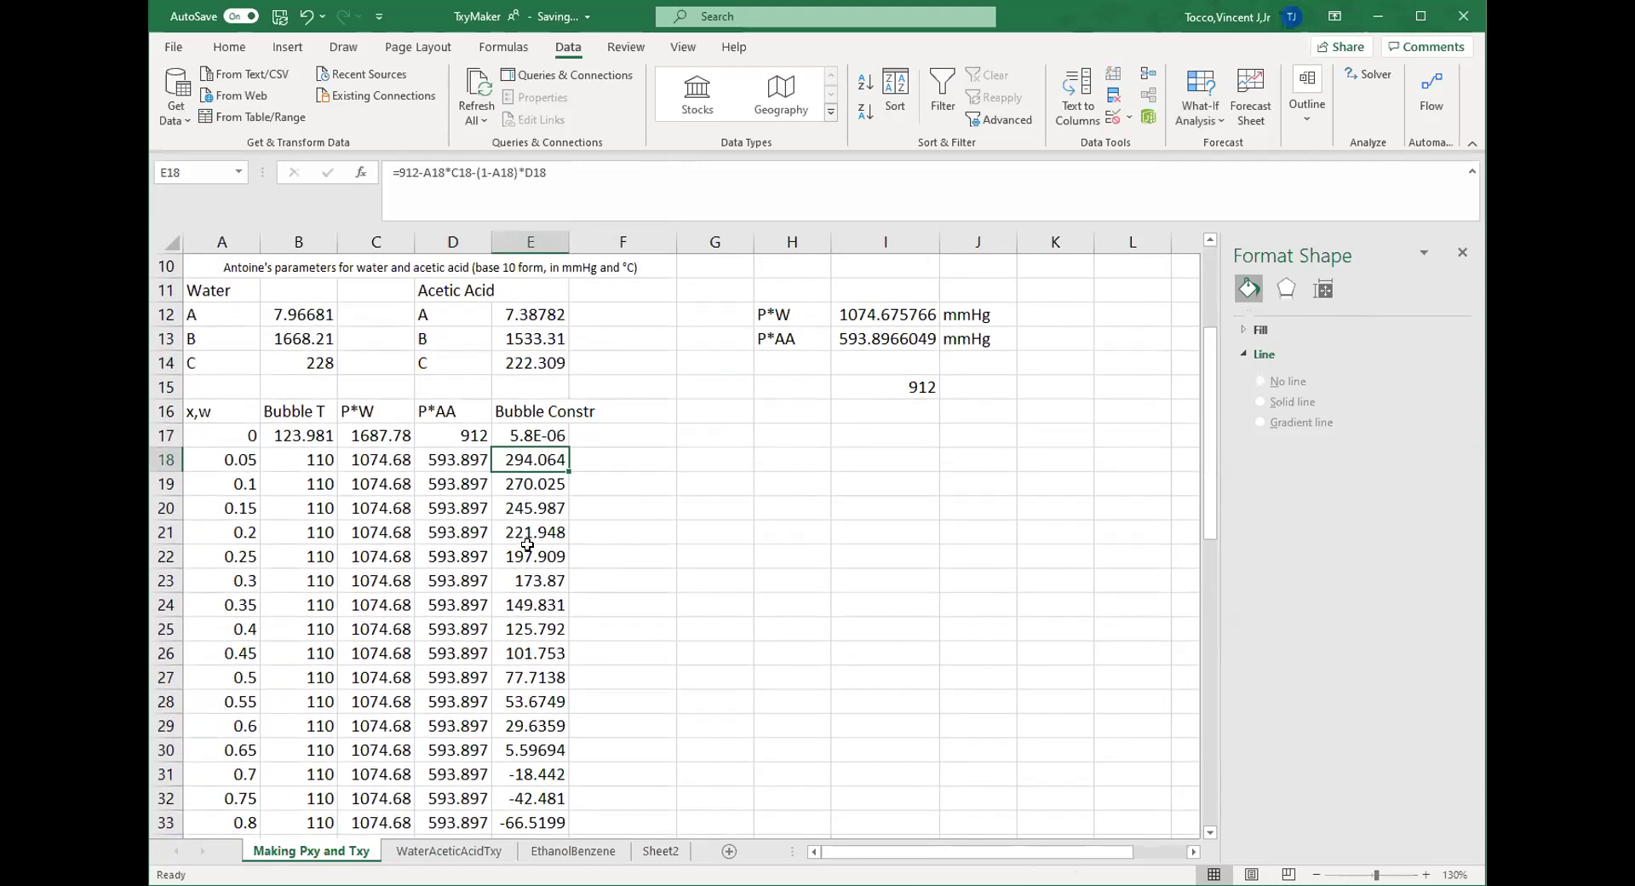
{"action": "left_click", "coordinate": [1201, 92]}
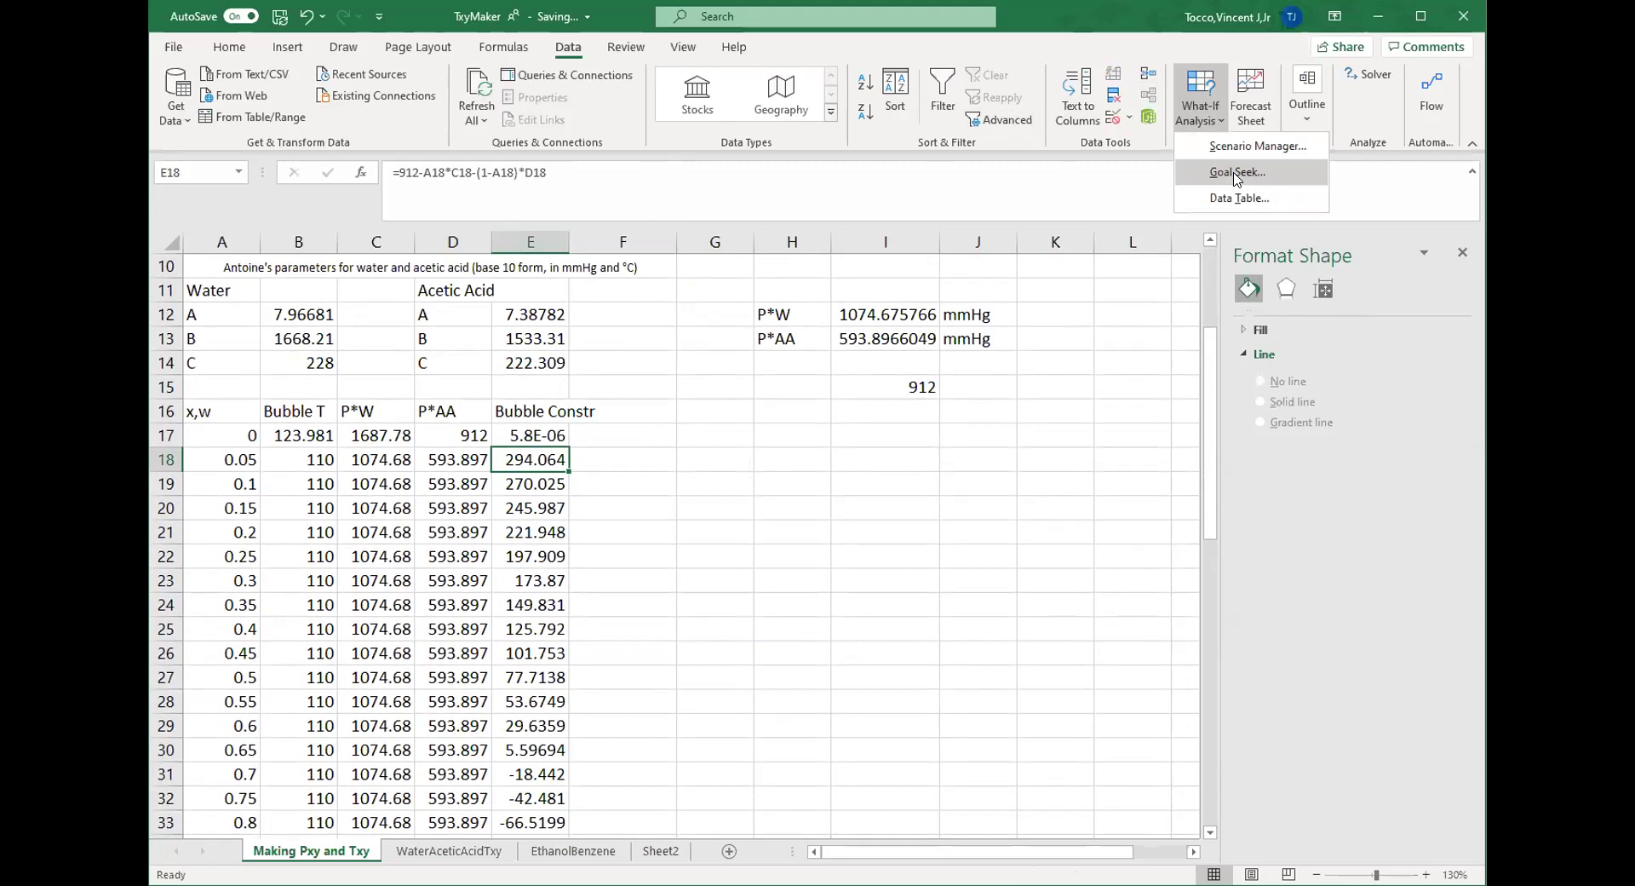
{"action": "left_click", "coordinate": [1237, 173]}
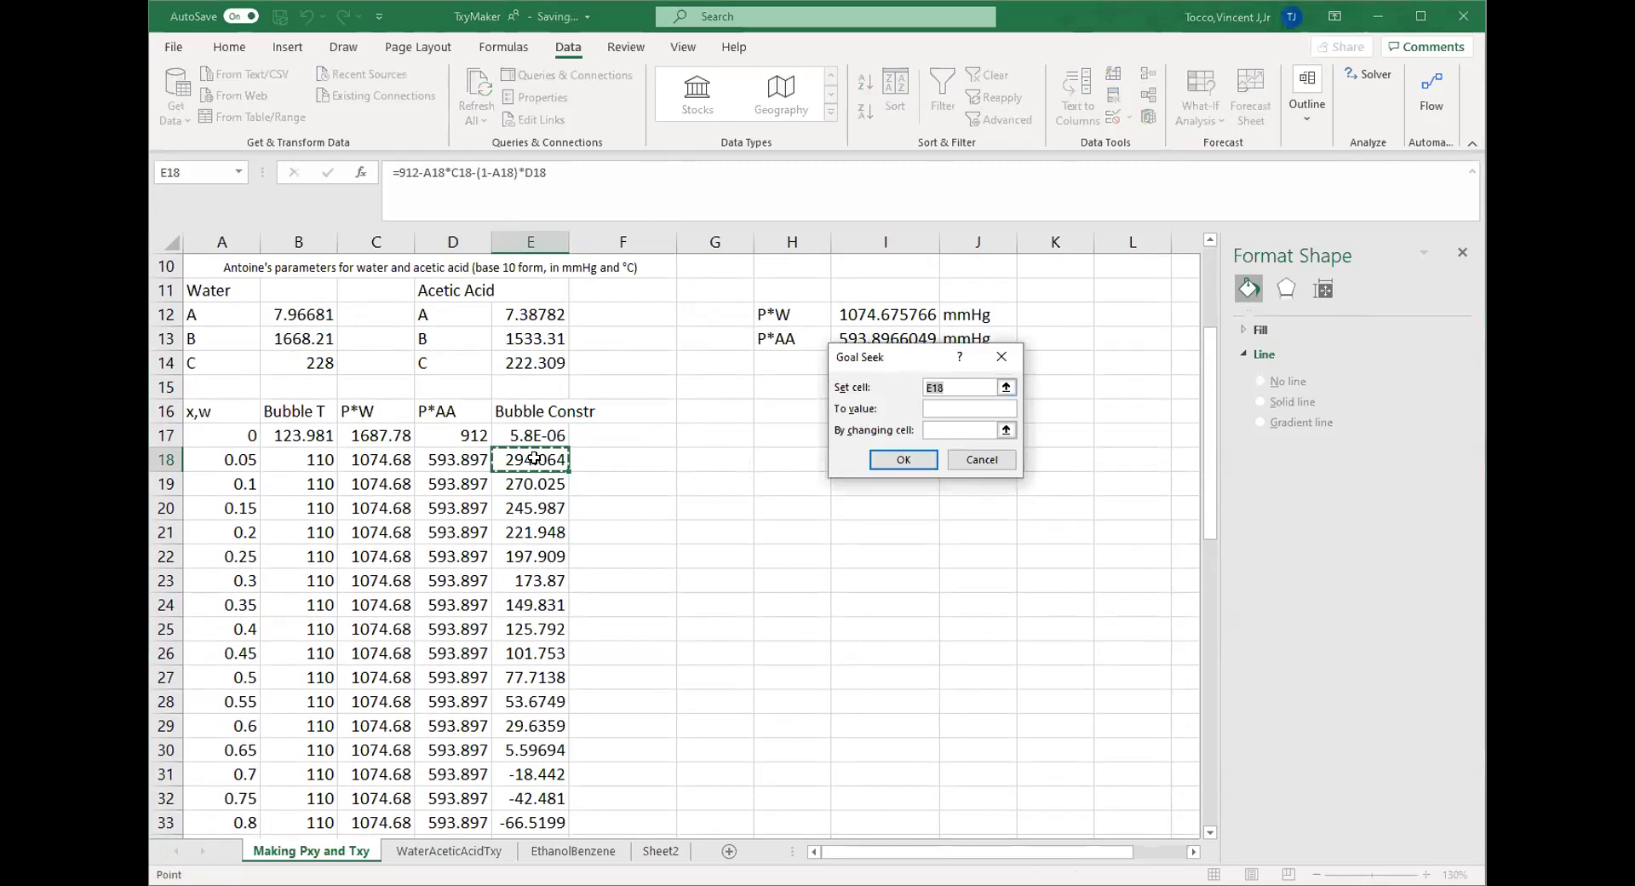
{"action": "left_click", "coordinate": [944, 405]}
{"action": "left_click", "coordinate": [946, 429]}
{"action": "left_click", "coordinate": [298, 460]}
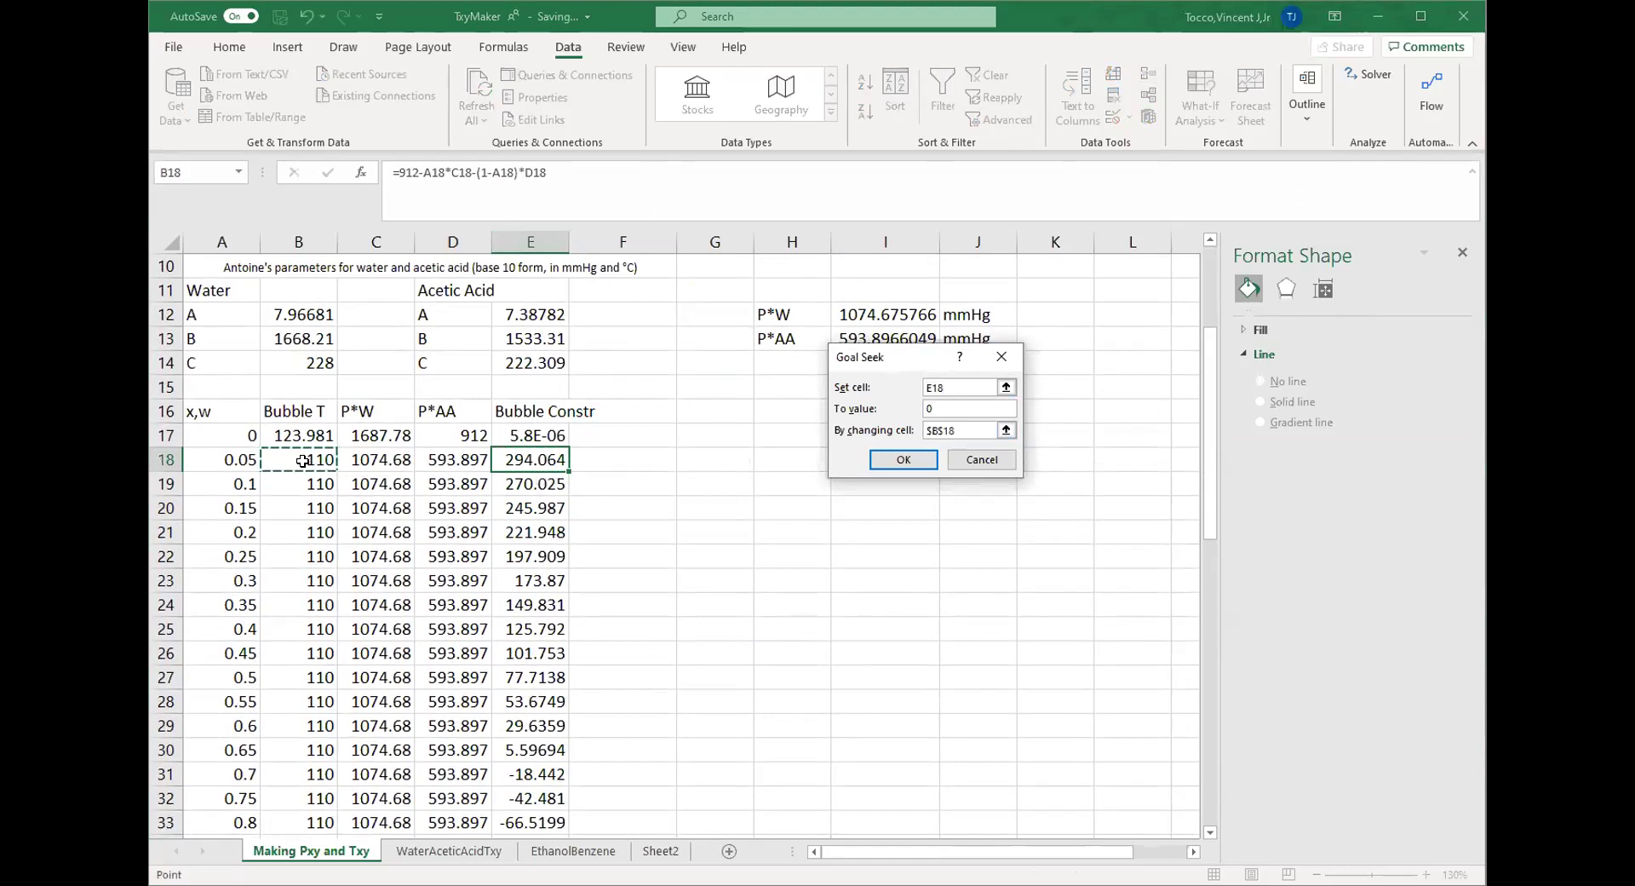
{"action": "left_click", "coordinate": [886, 462]}
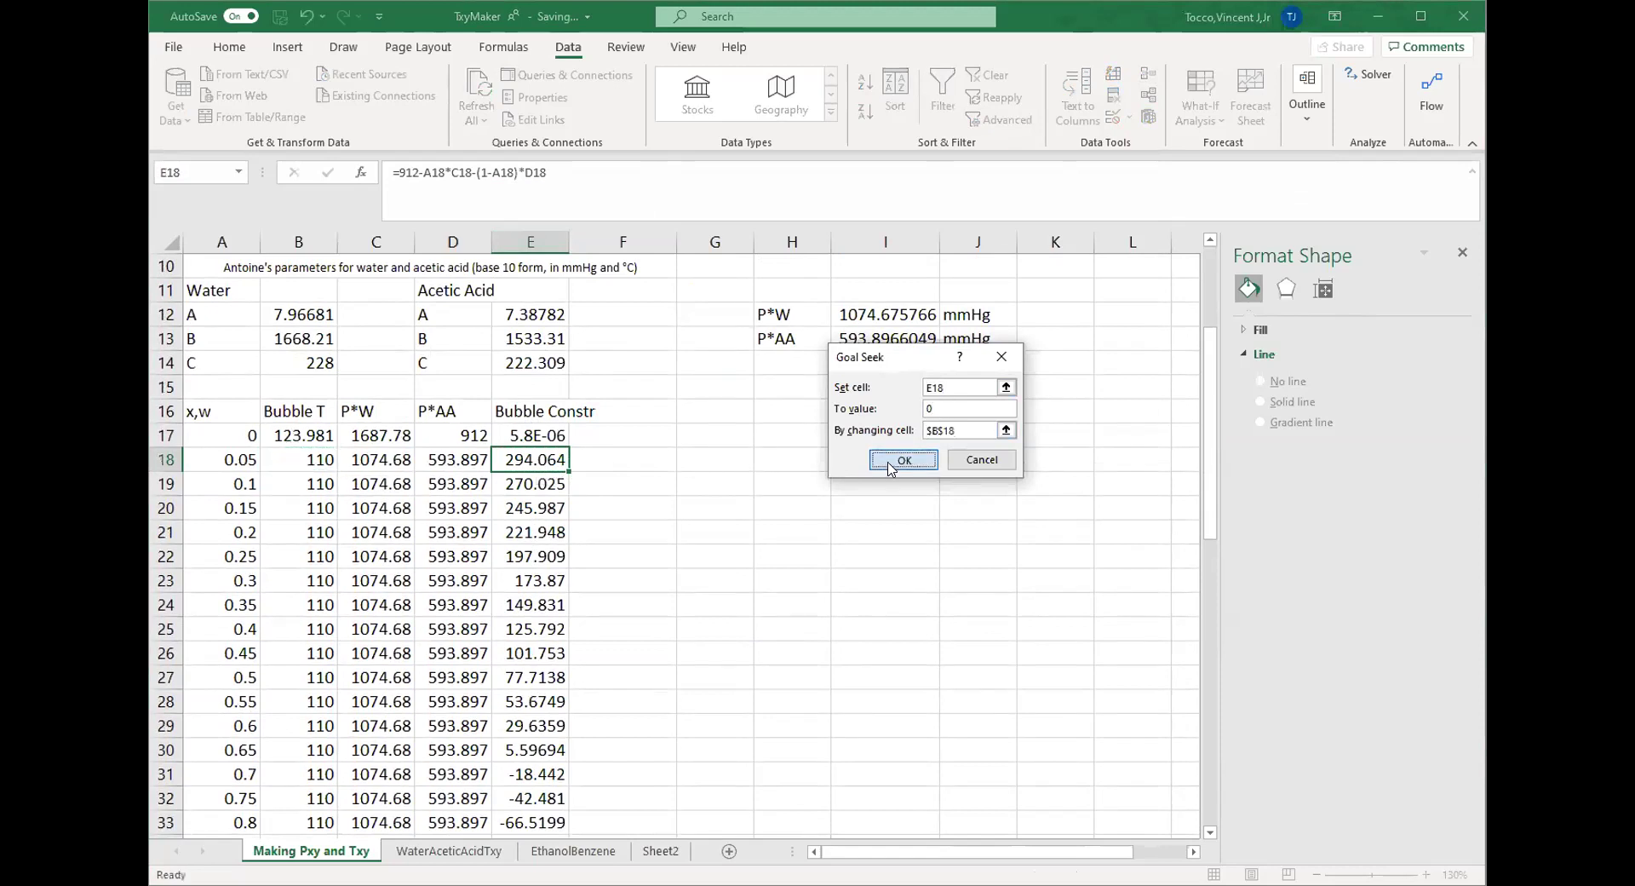
{"action": "key", "text": "Return"}
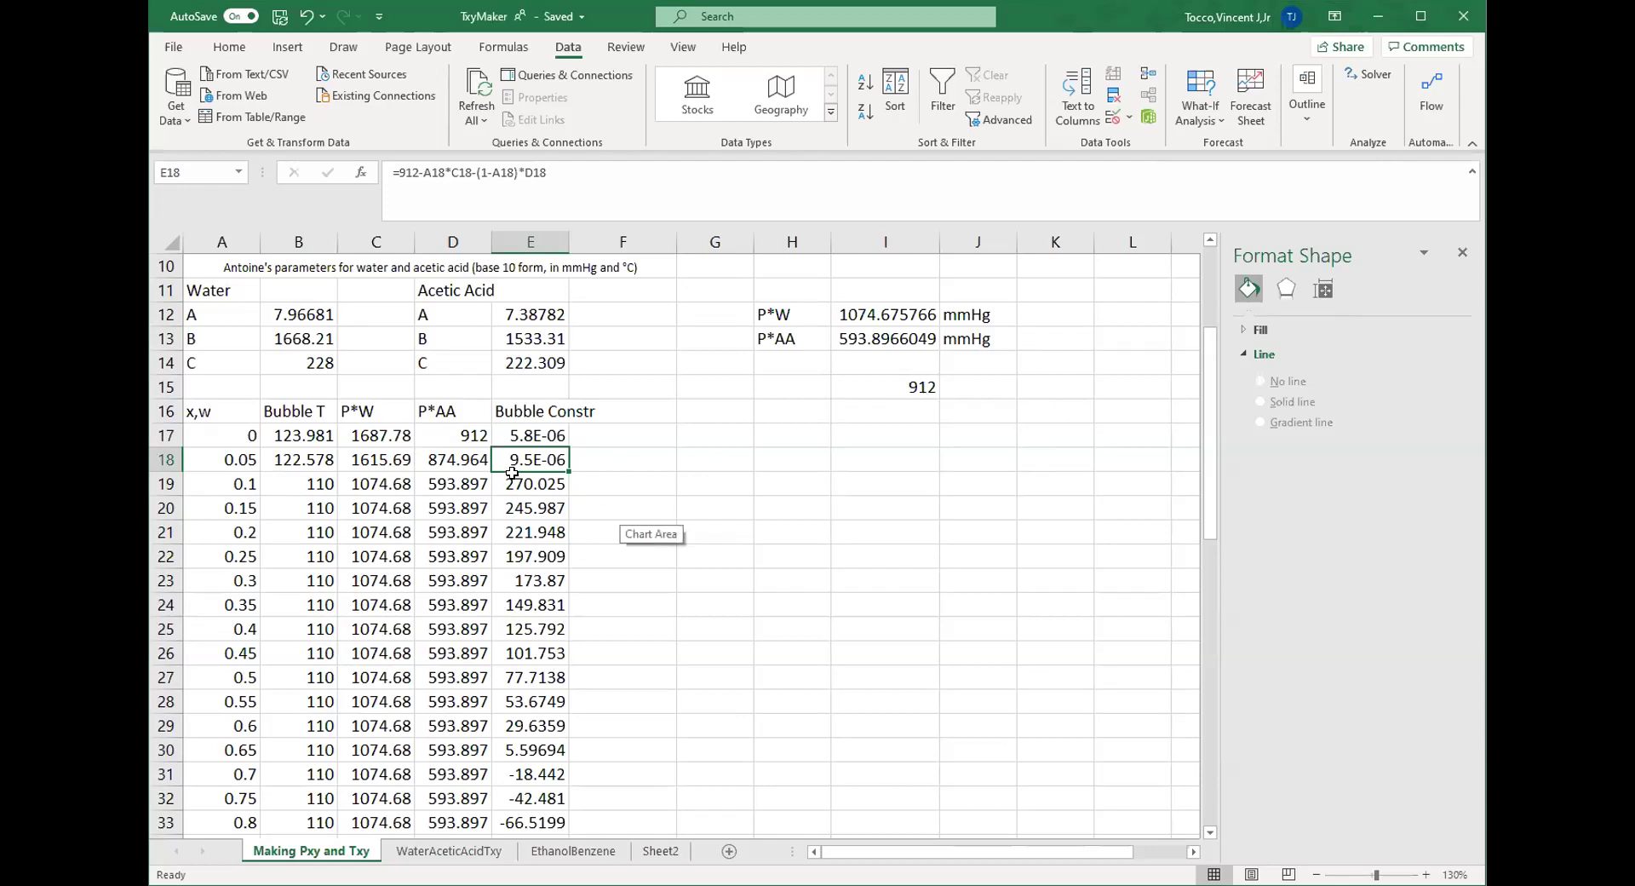
{"action": "left_click", "coordinate": [617, 465]}
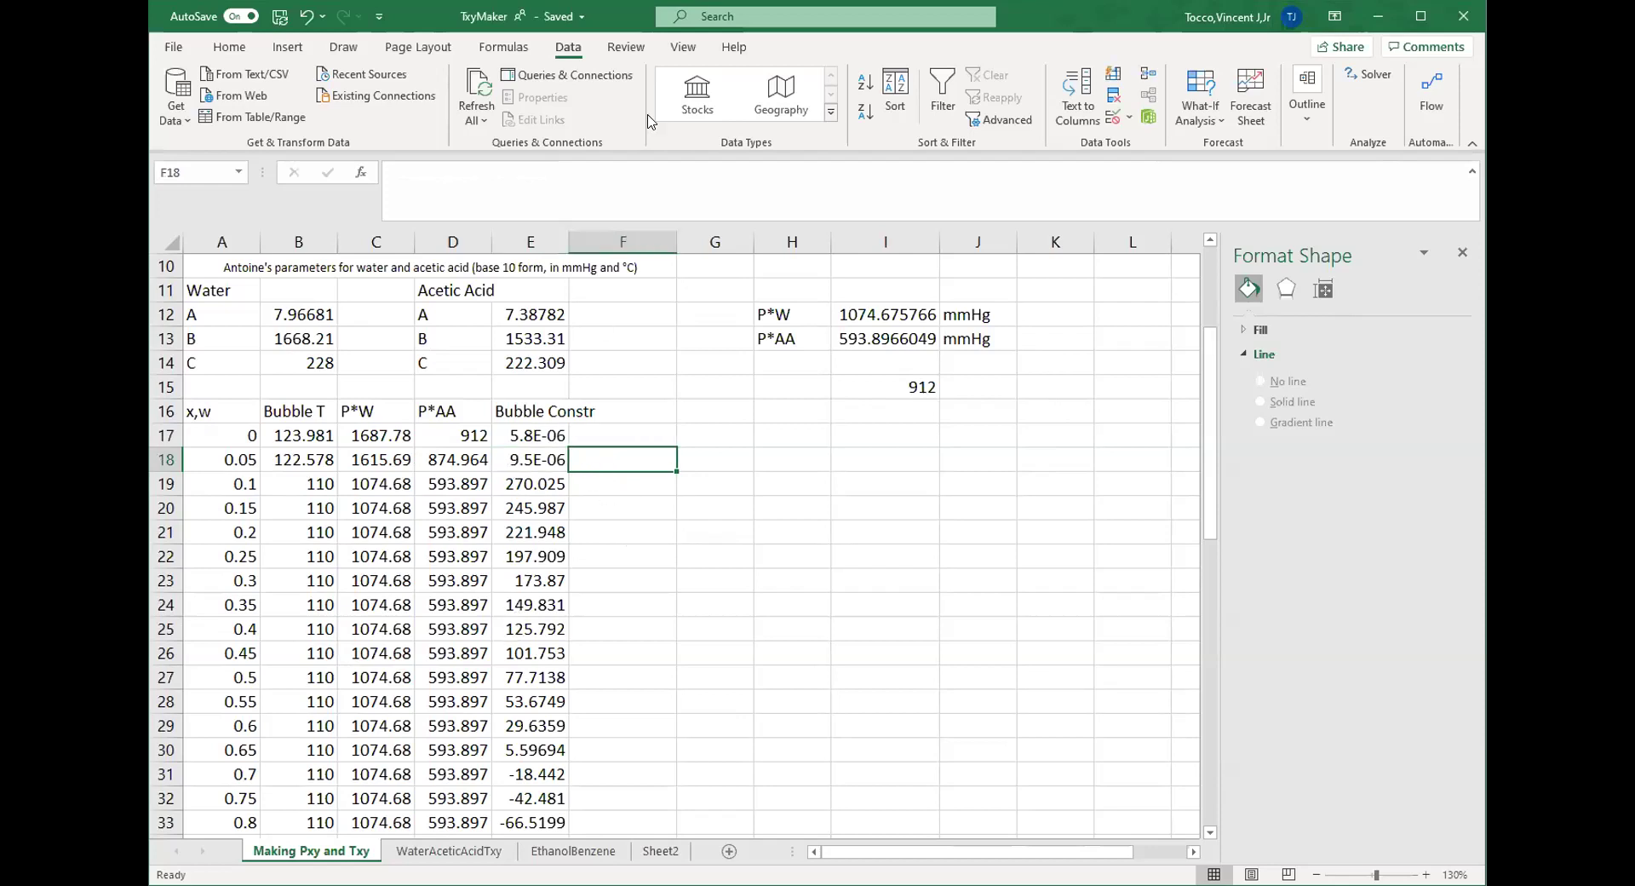
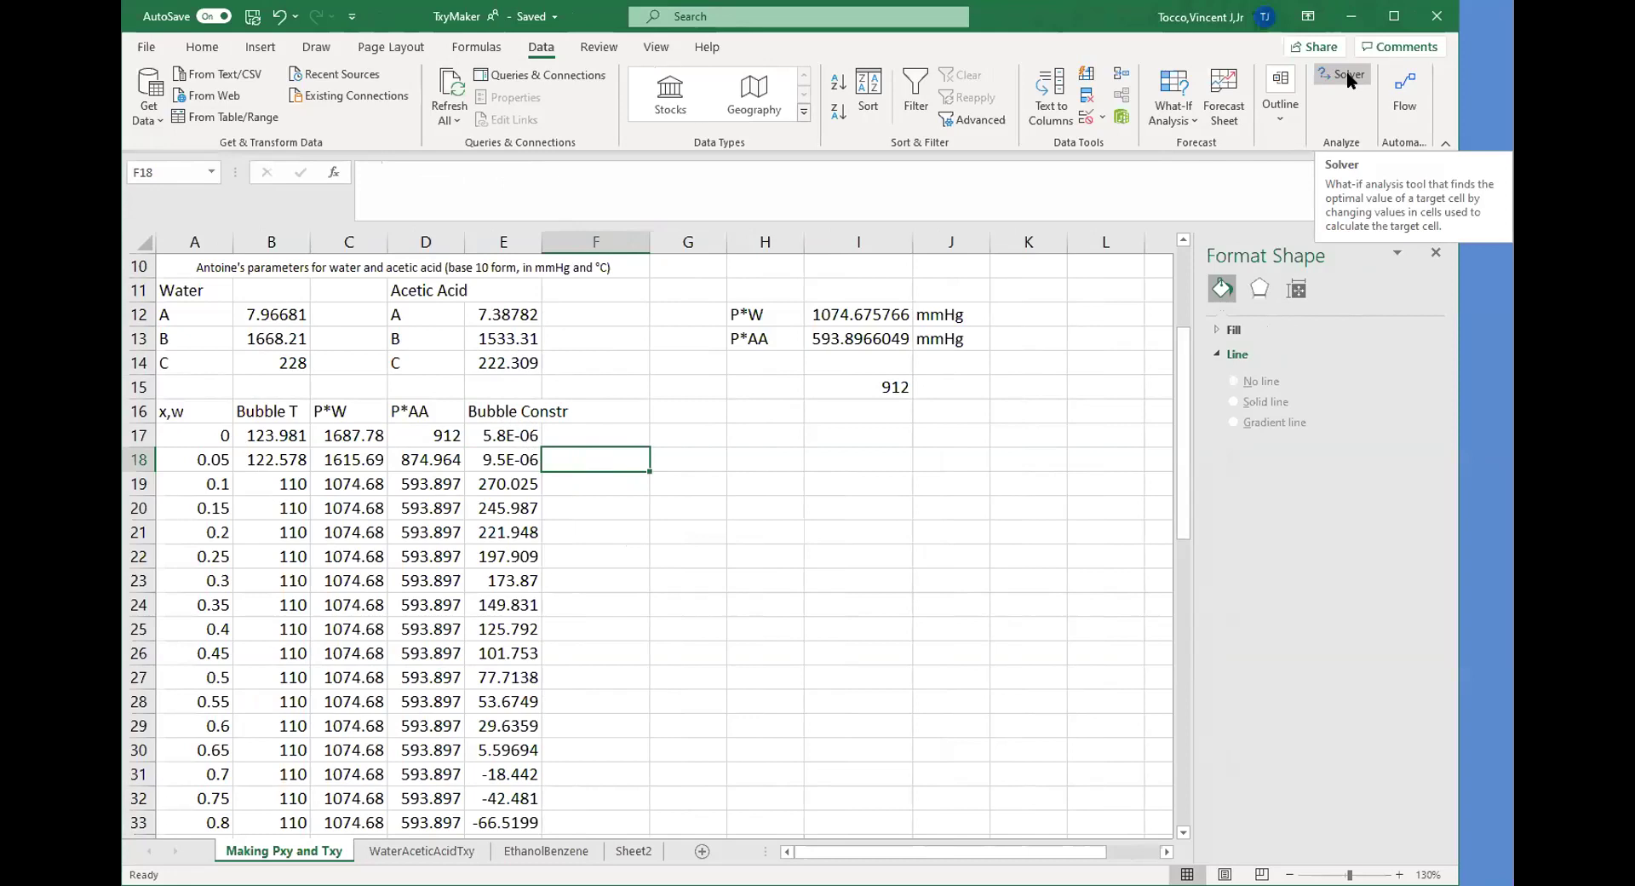
- Set up Solver with objective E17 at a value of 0 and the bubble temperatures B17:B37 as changing variables
{"action": "left_click", "coordinate": [1347, 74]}
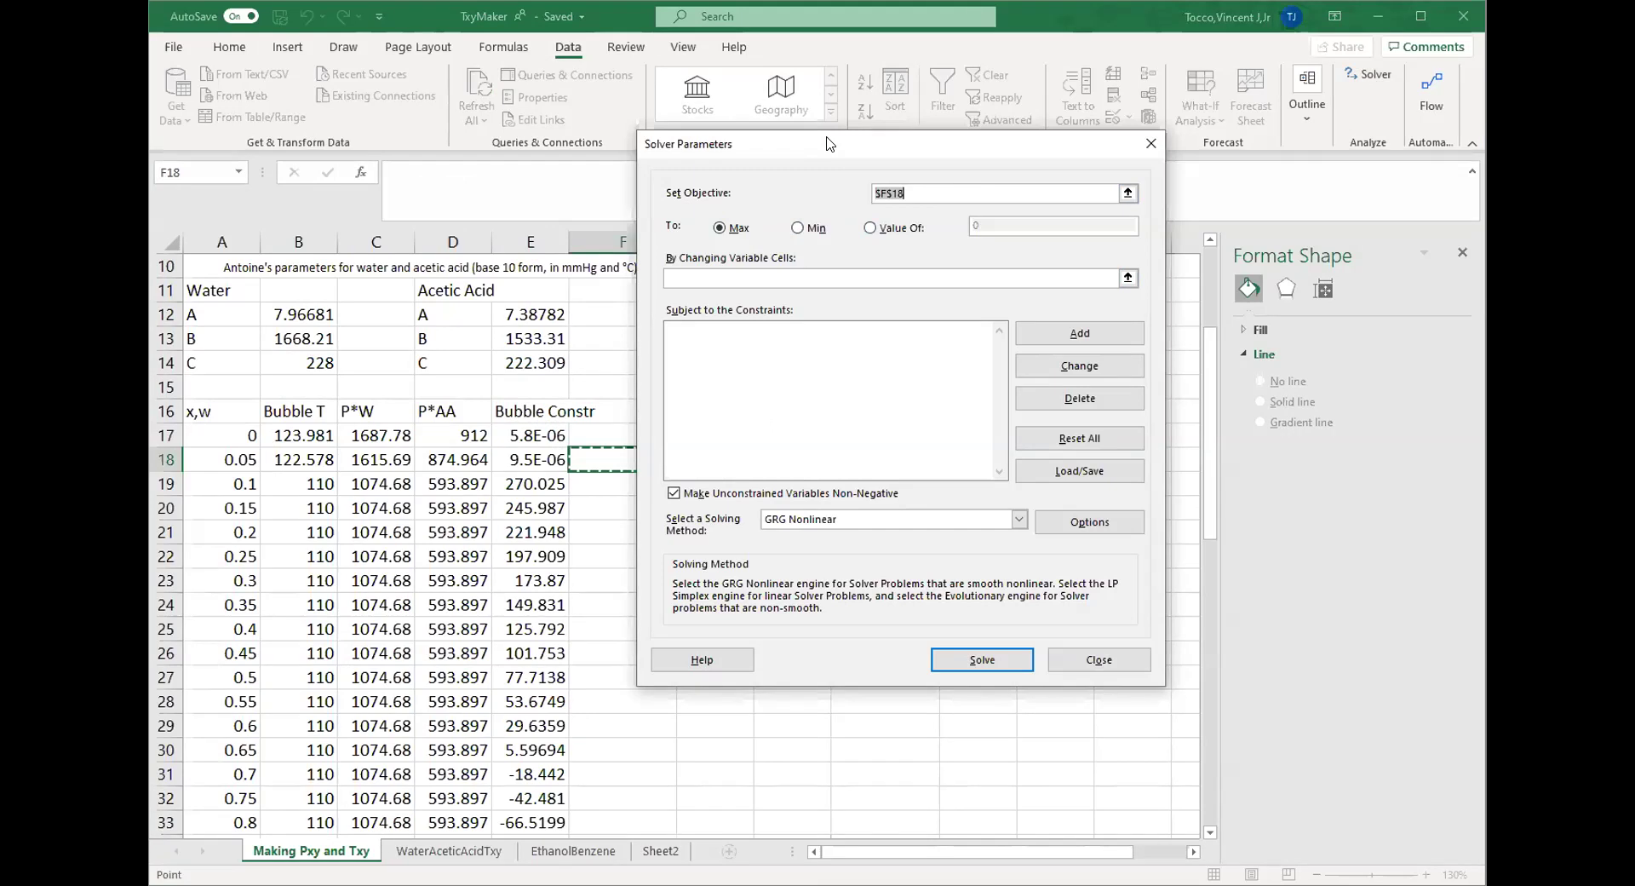
{"action": "left_click_drag", "start_coordinate": [828, 143], "coordinate": [879, 189]}
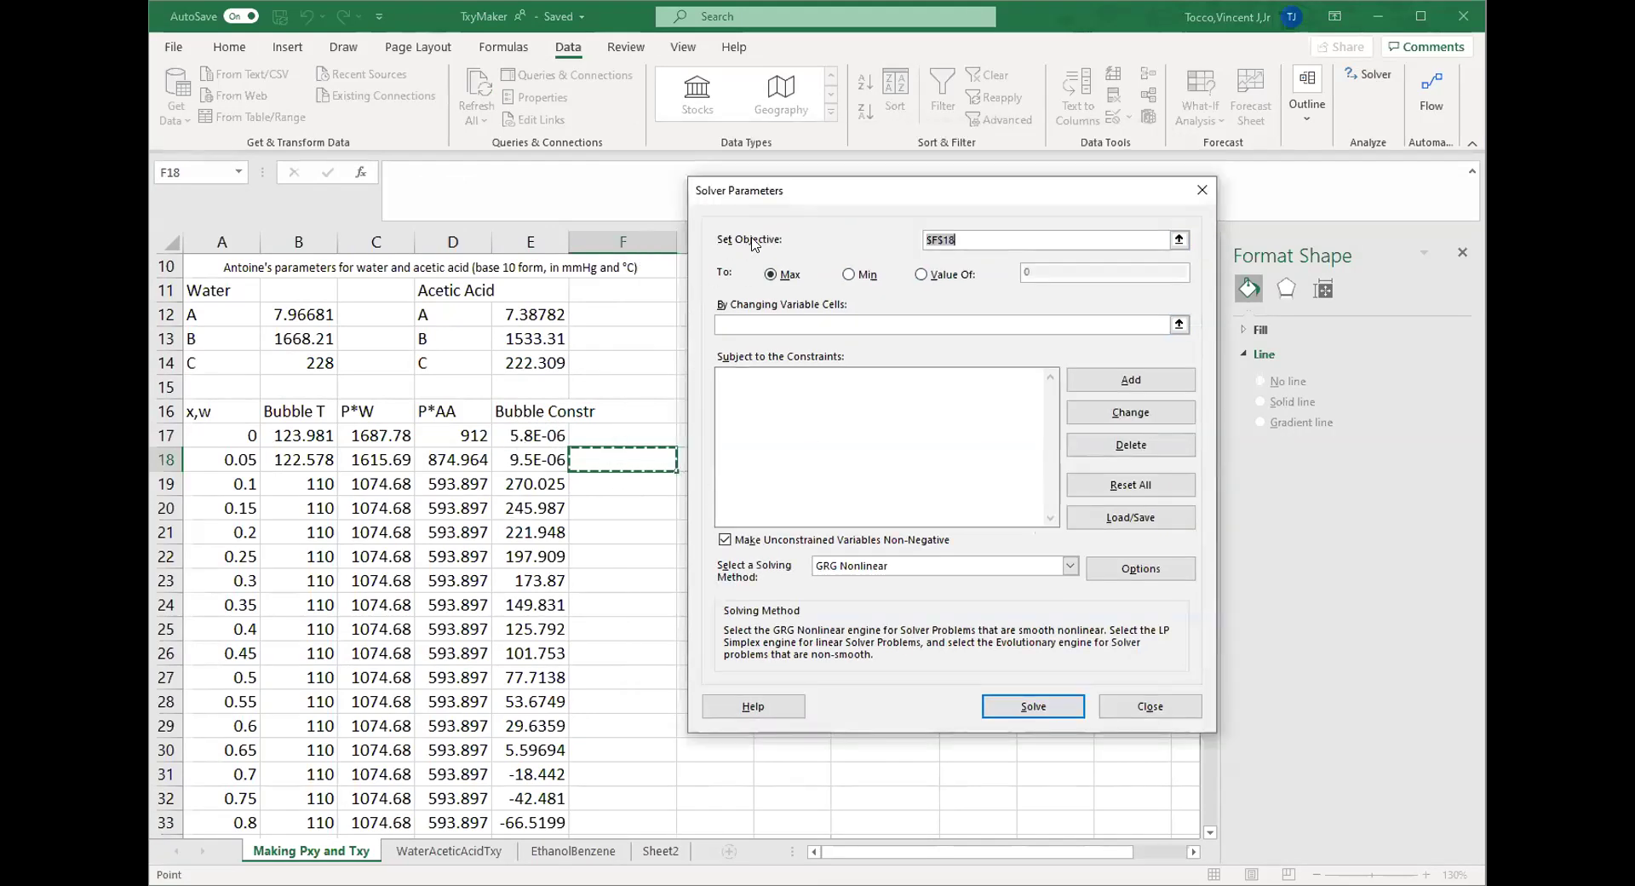
{"action": "left_click", "coordinate": [526, 432]}
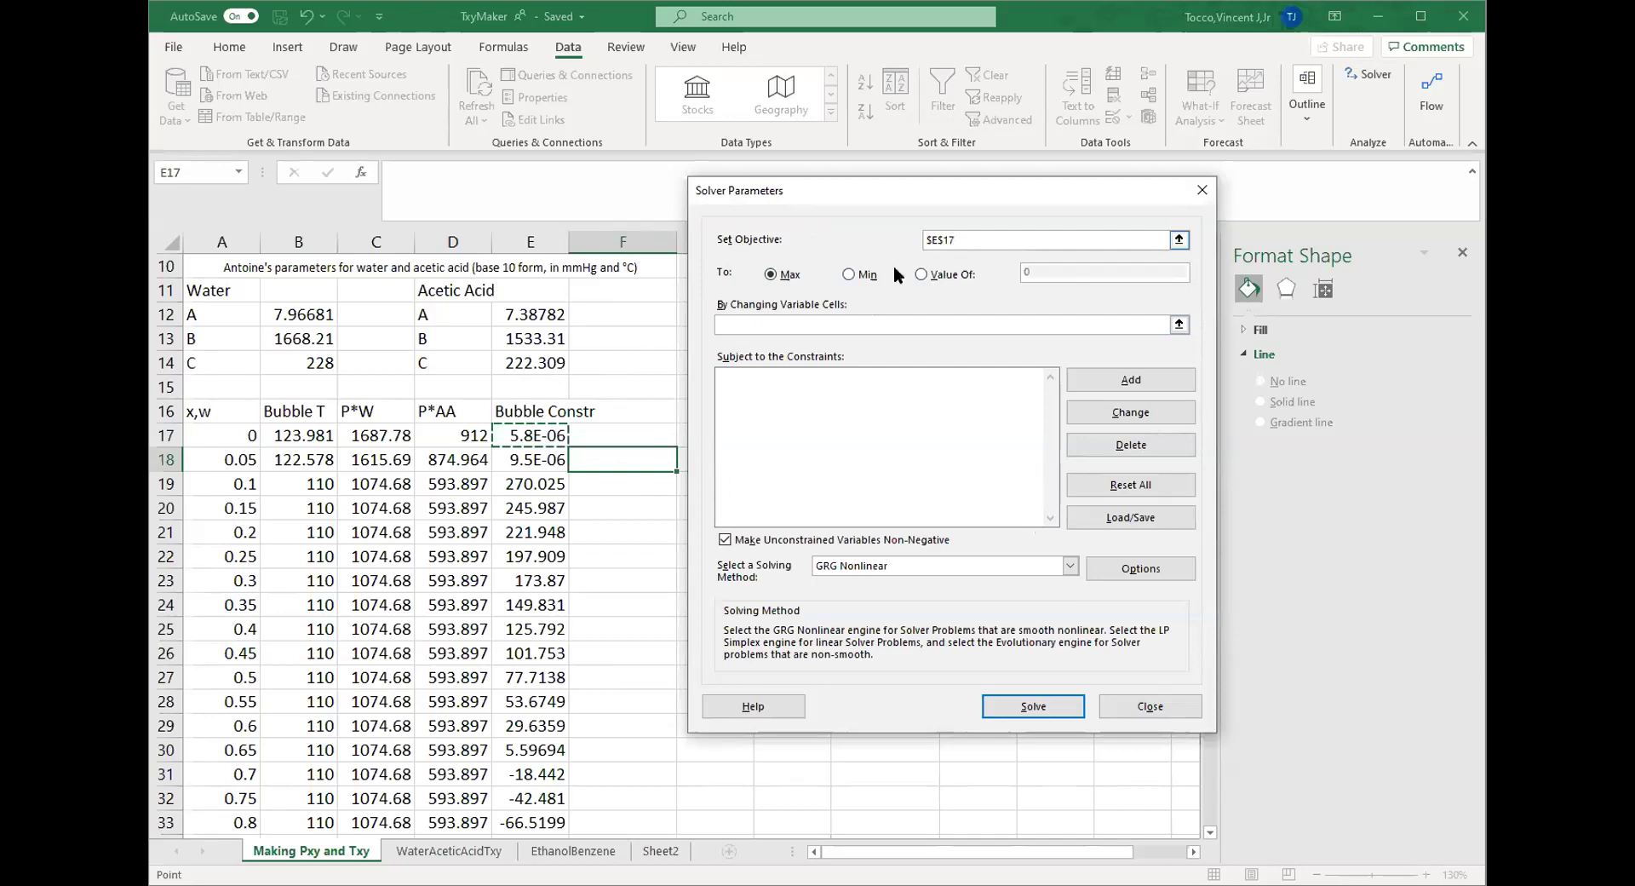
{"action": "left_click", "coordinate": [922, 274]}
{"action": "left_click", "coordinate": [1057, 269]}
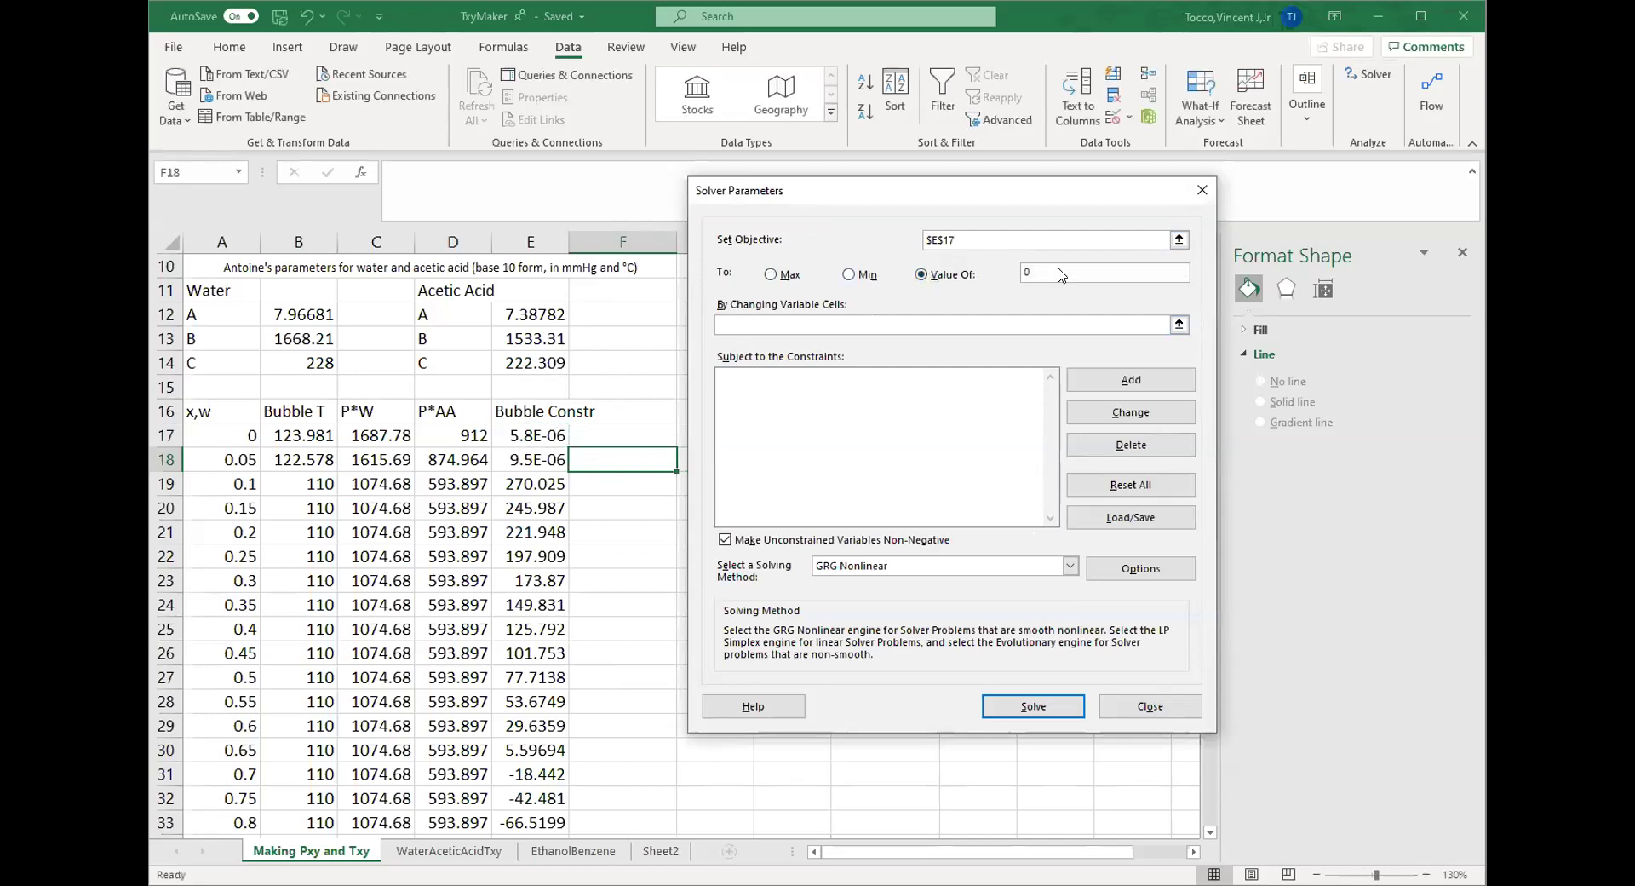
{"action": "left_click", "coordinate": [976, 322]}
{"action": "left_click", "coordinate": [292, 434]}
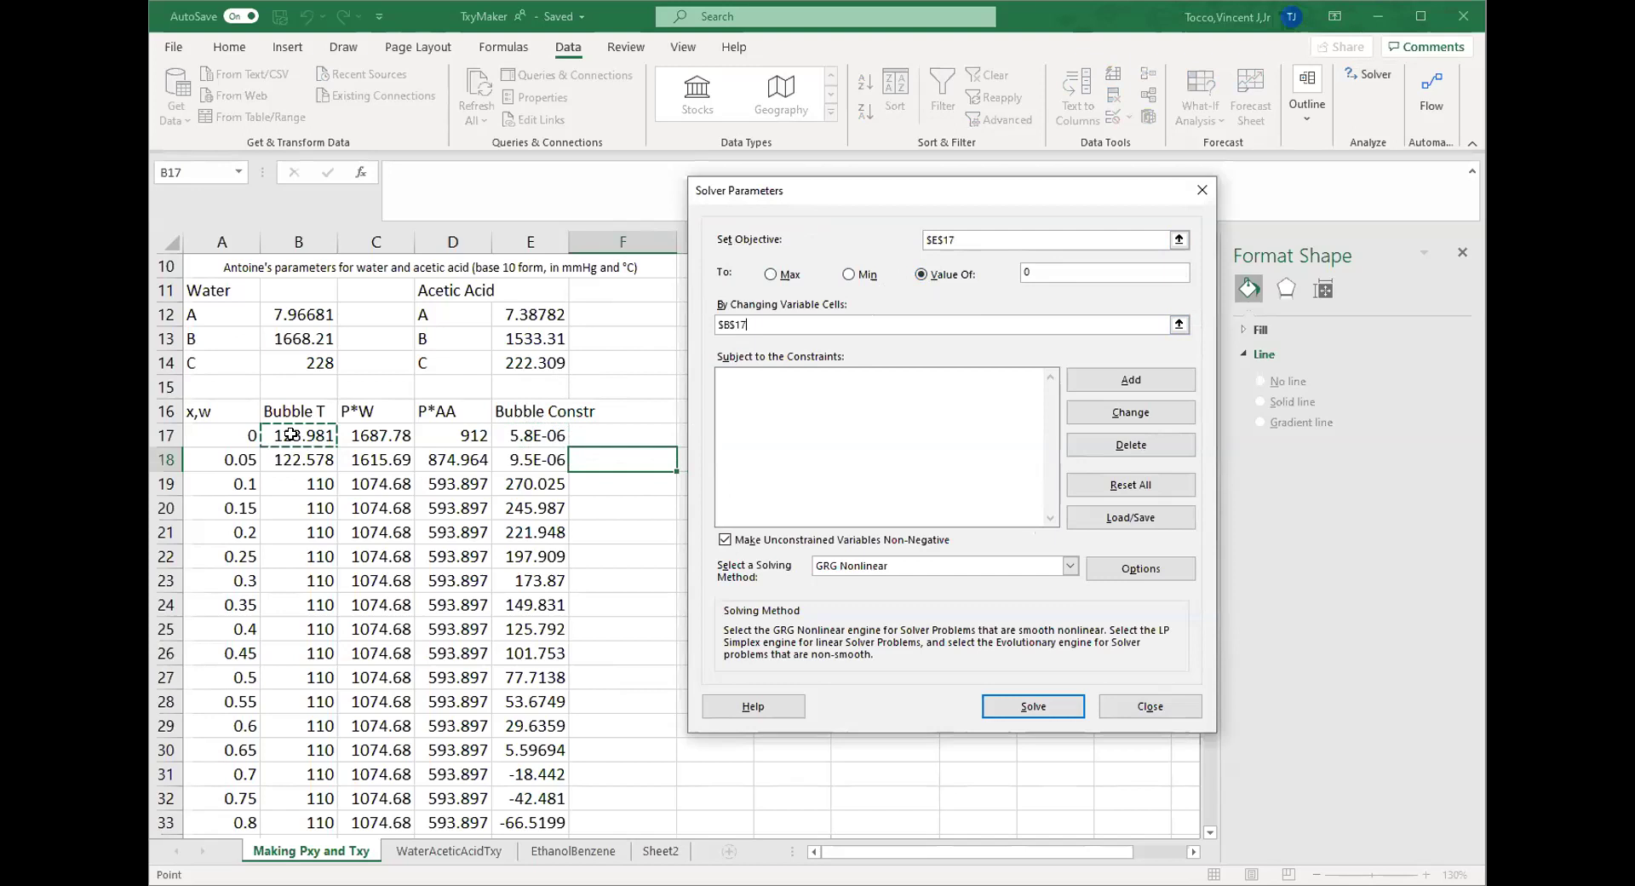
{"action": "left_click_drag", "start_coordinate": [291, 435], "coordinate": [298, 833]}
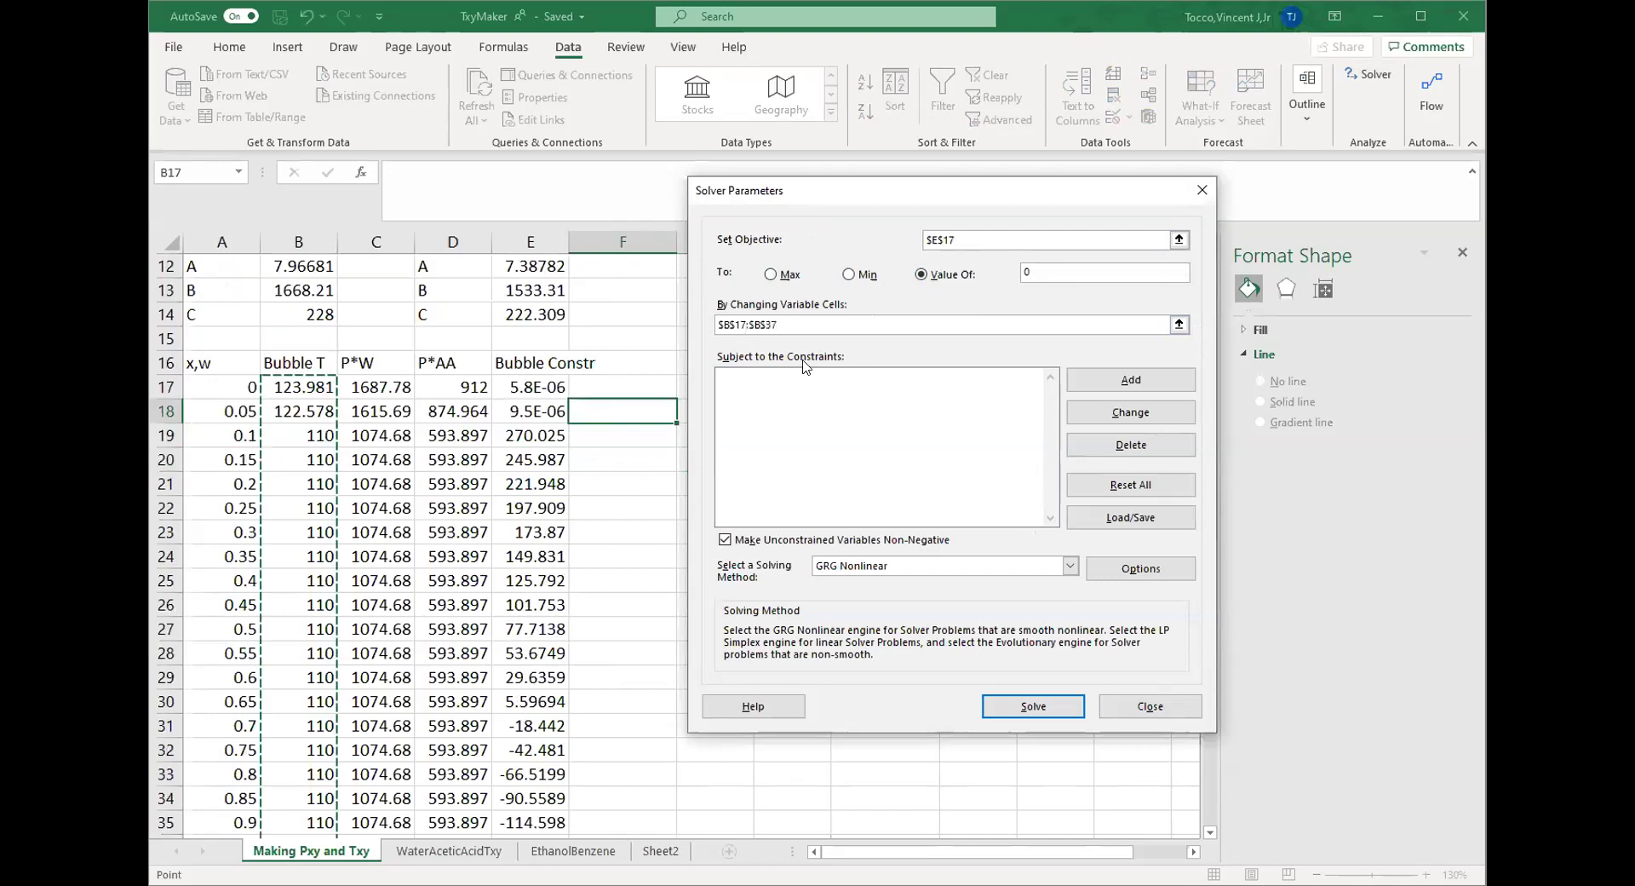
{"action": "left_click", "coordinate": [811, 384]}
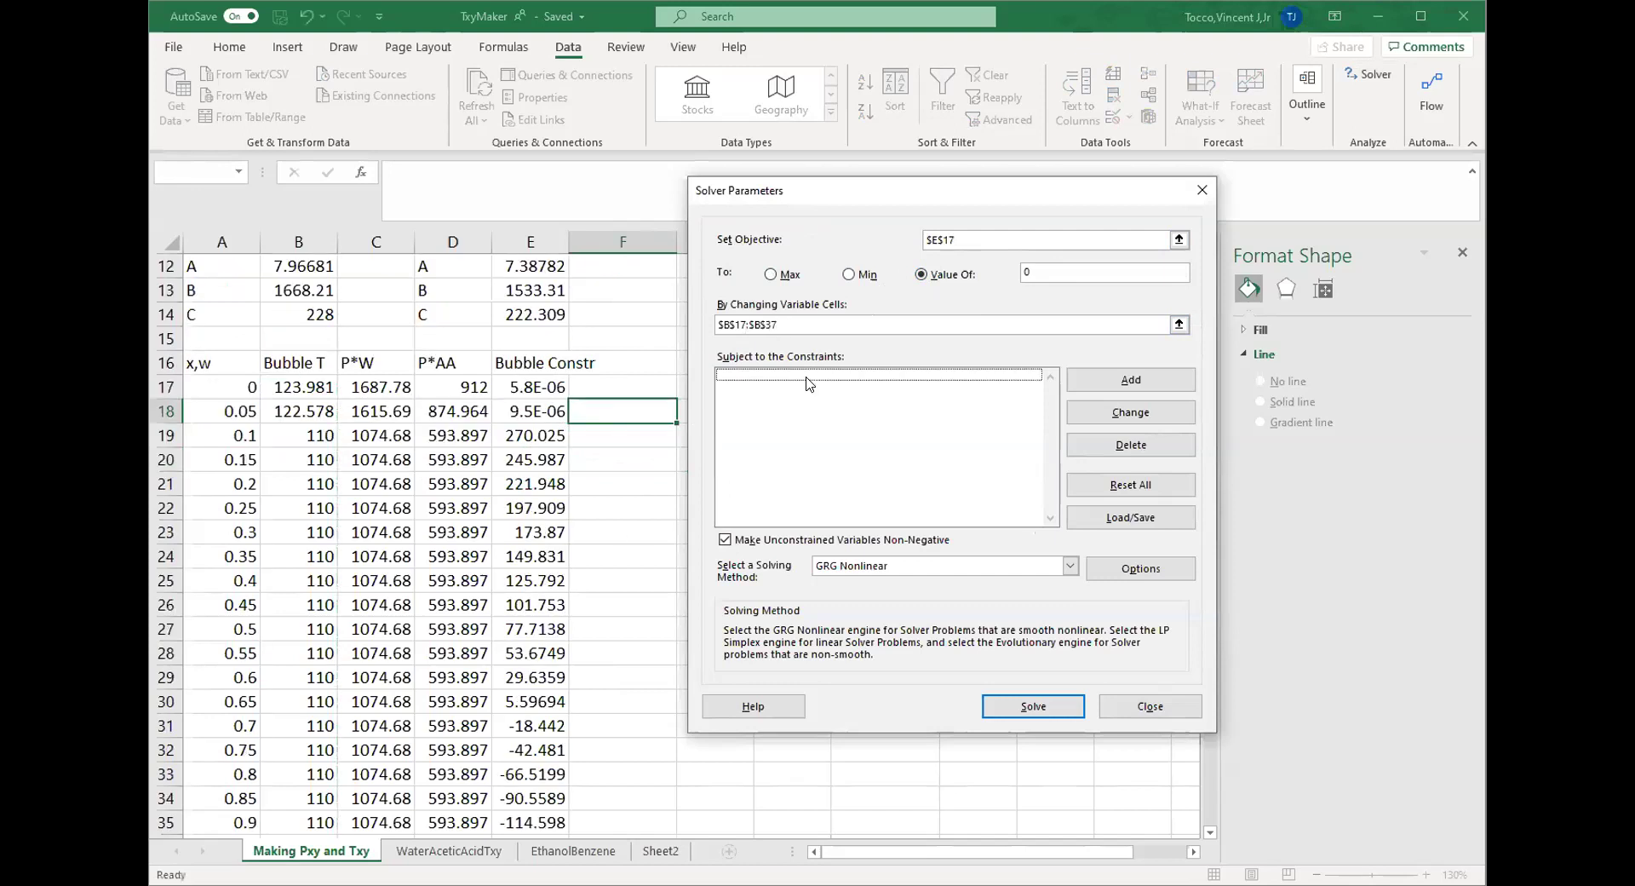
- Add a Solver constraint requiring the remaining bubble constraints E18:E37 to equal 0
{"action": "left_click", "coordinate": [1097, 388]}
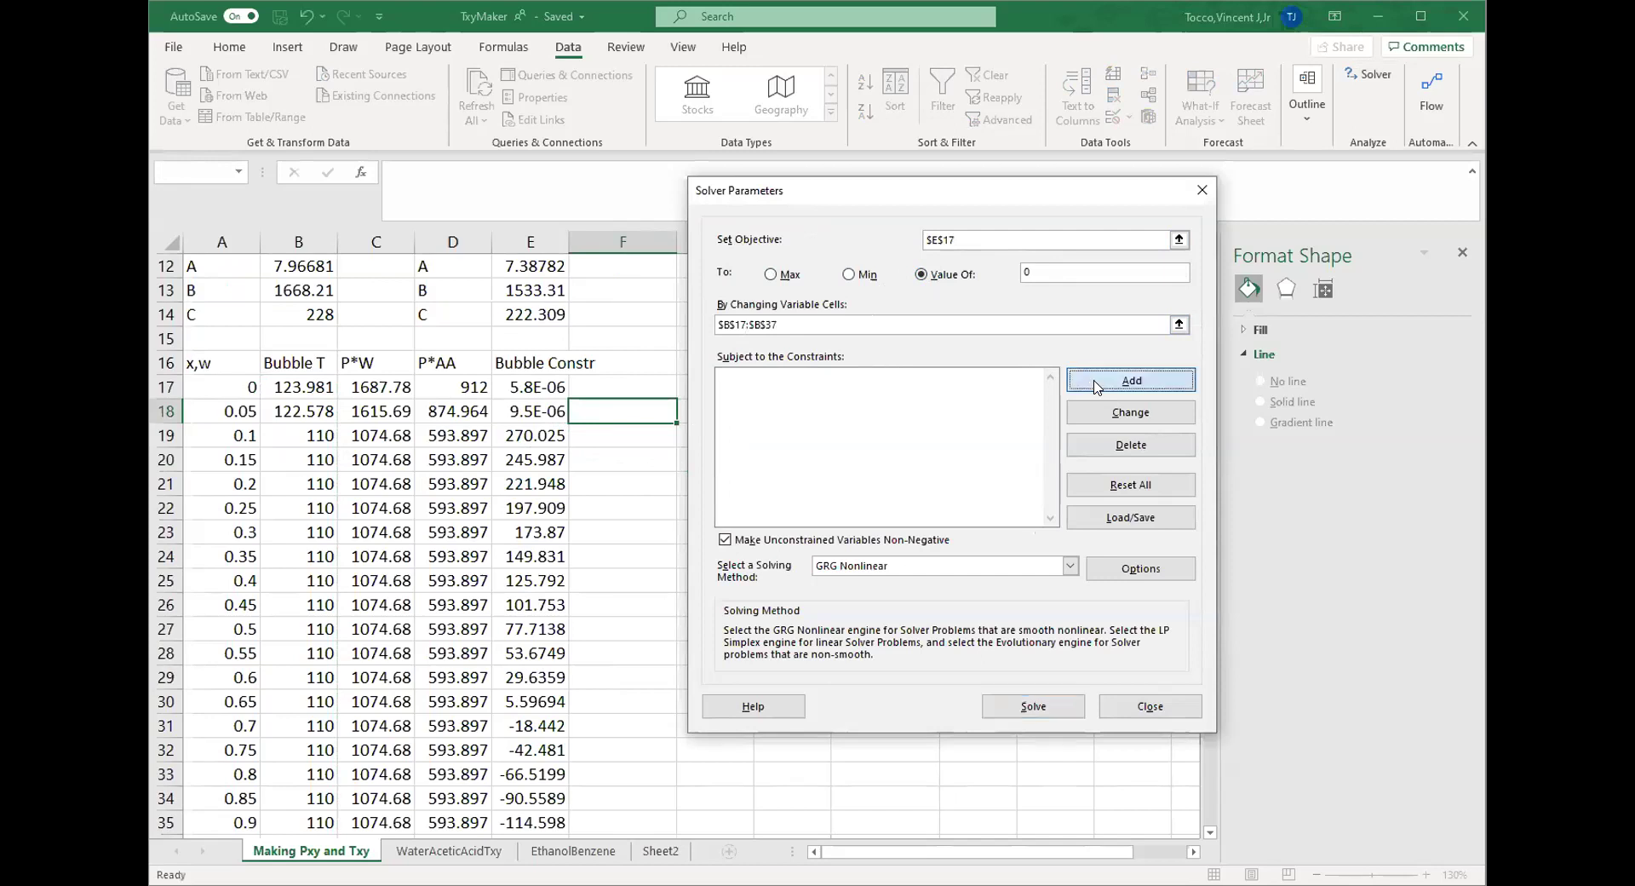
{"action": "left_click", "coordinate": [532, 411]}
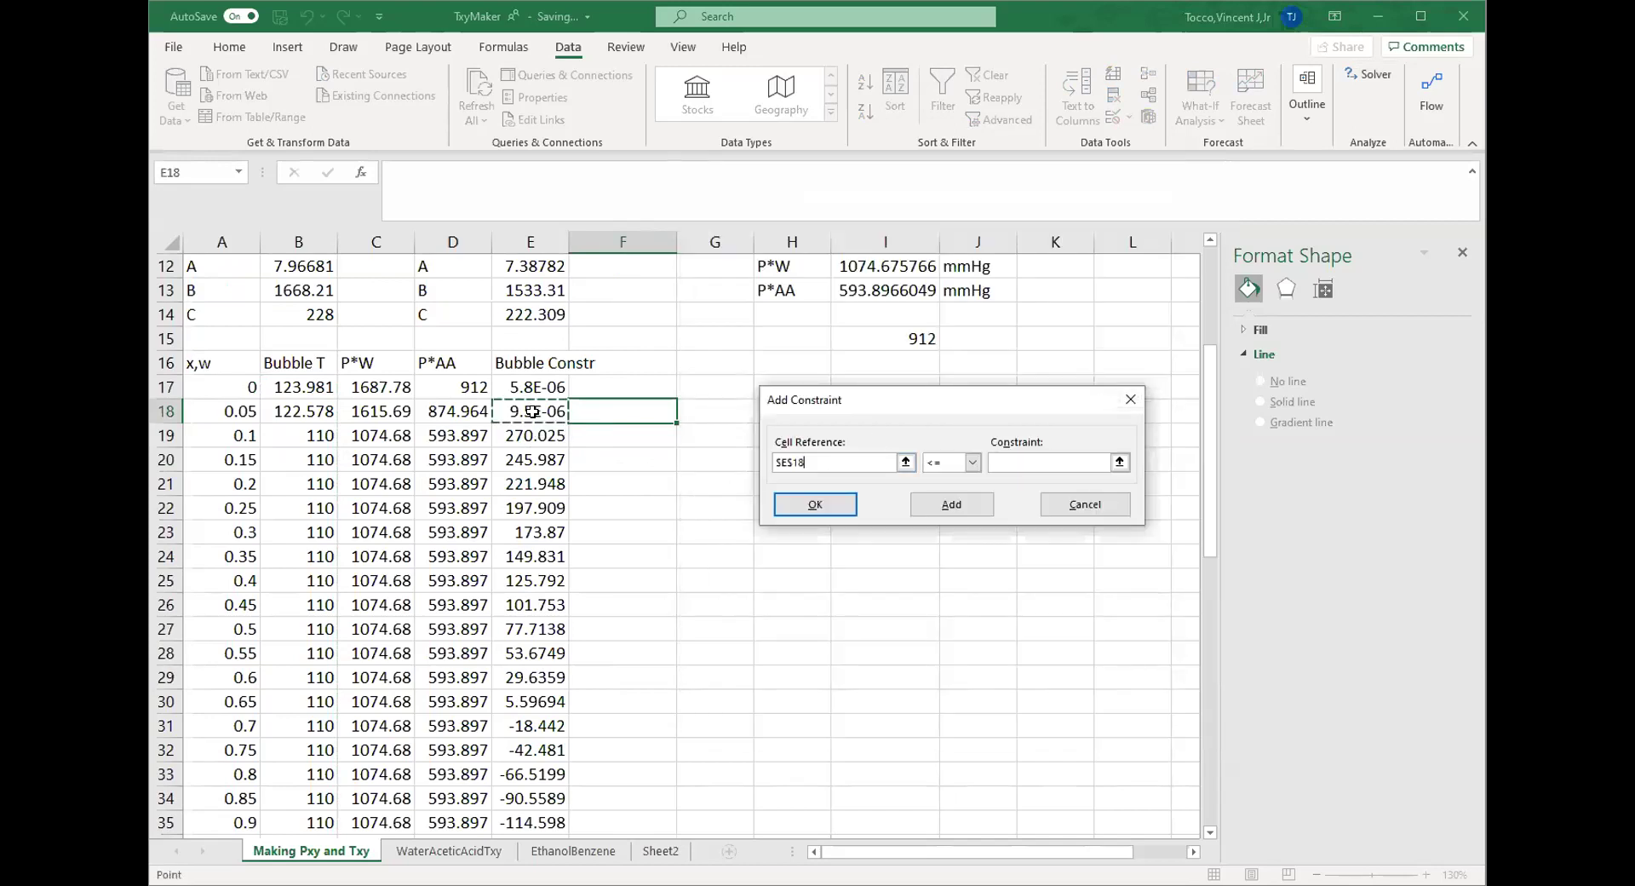
{"action": "left_click_drag", "start_coordinate": [533, 411], "coordinate": [544, 786]}
{"action": "left_click", "coordinate": [972, 462]}
{"action": "left_click", "coordinate": [941, 487]}
{"action": "left_click", "coordinate": [1019, 462]}
{"action": "left_click", "coordinate": [830, 506]}
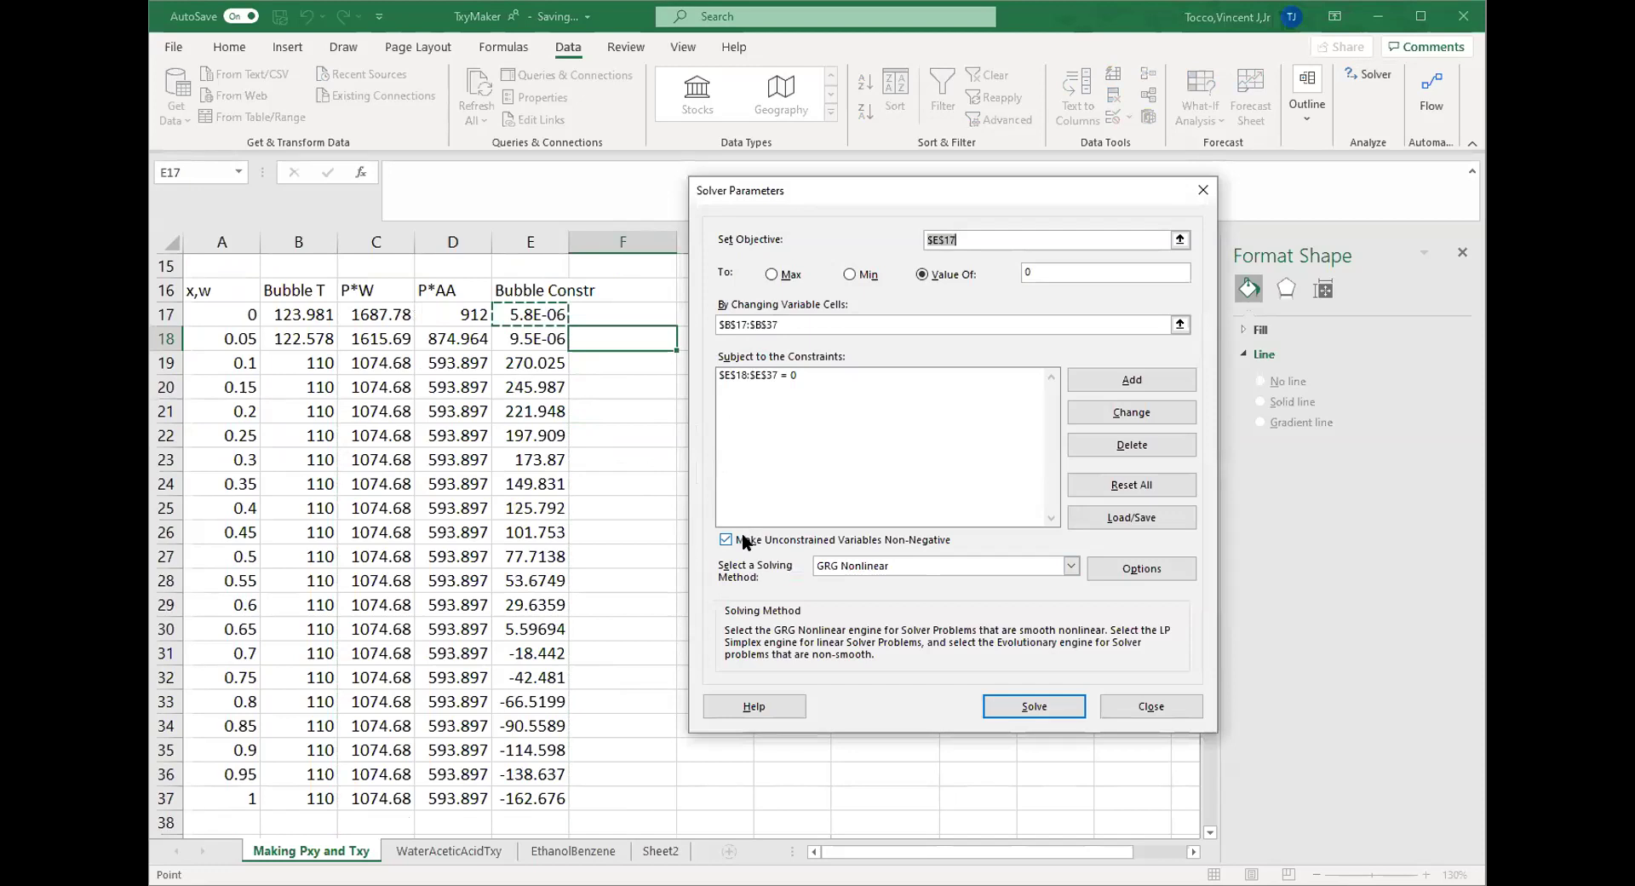
- Turn off the non-negative restriction on unconstrained variables, solve with GRG Nonlinear and keep the solution
{"action": "left_click", "coordinate": [739, 540]}
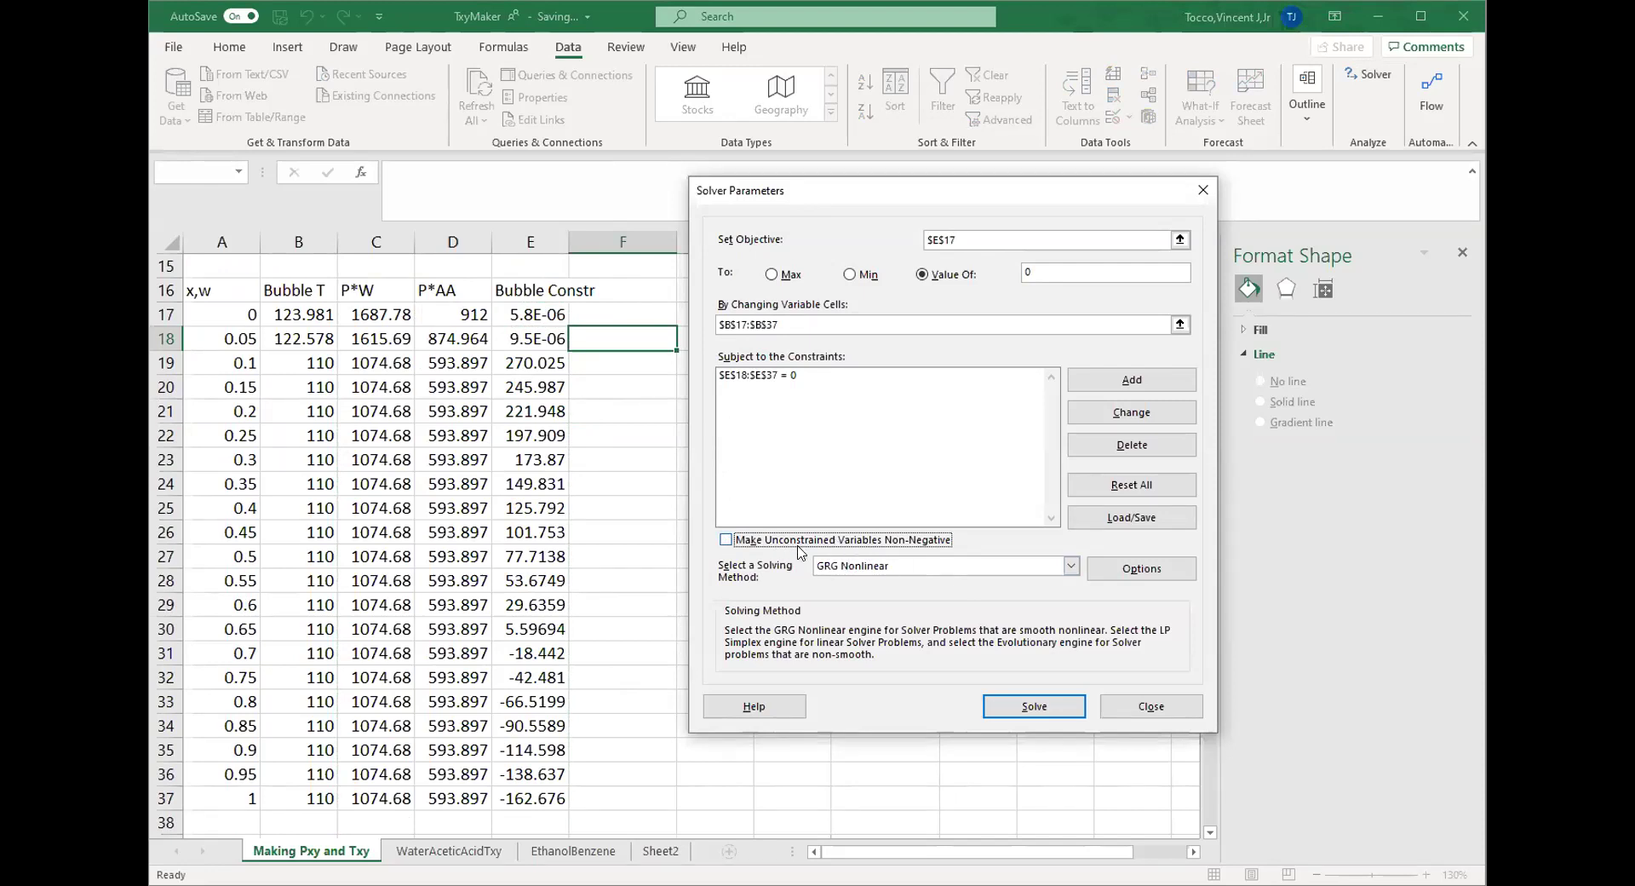
{"action": "left_click", "coordinate": [1029, 707]}
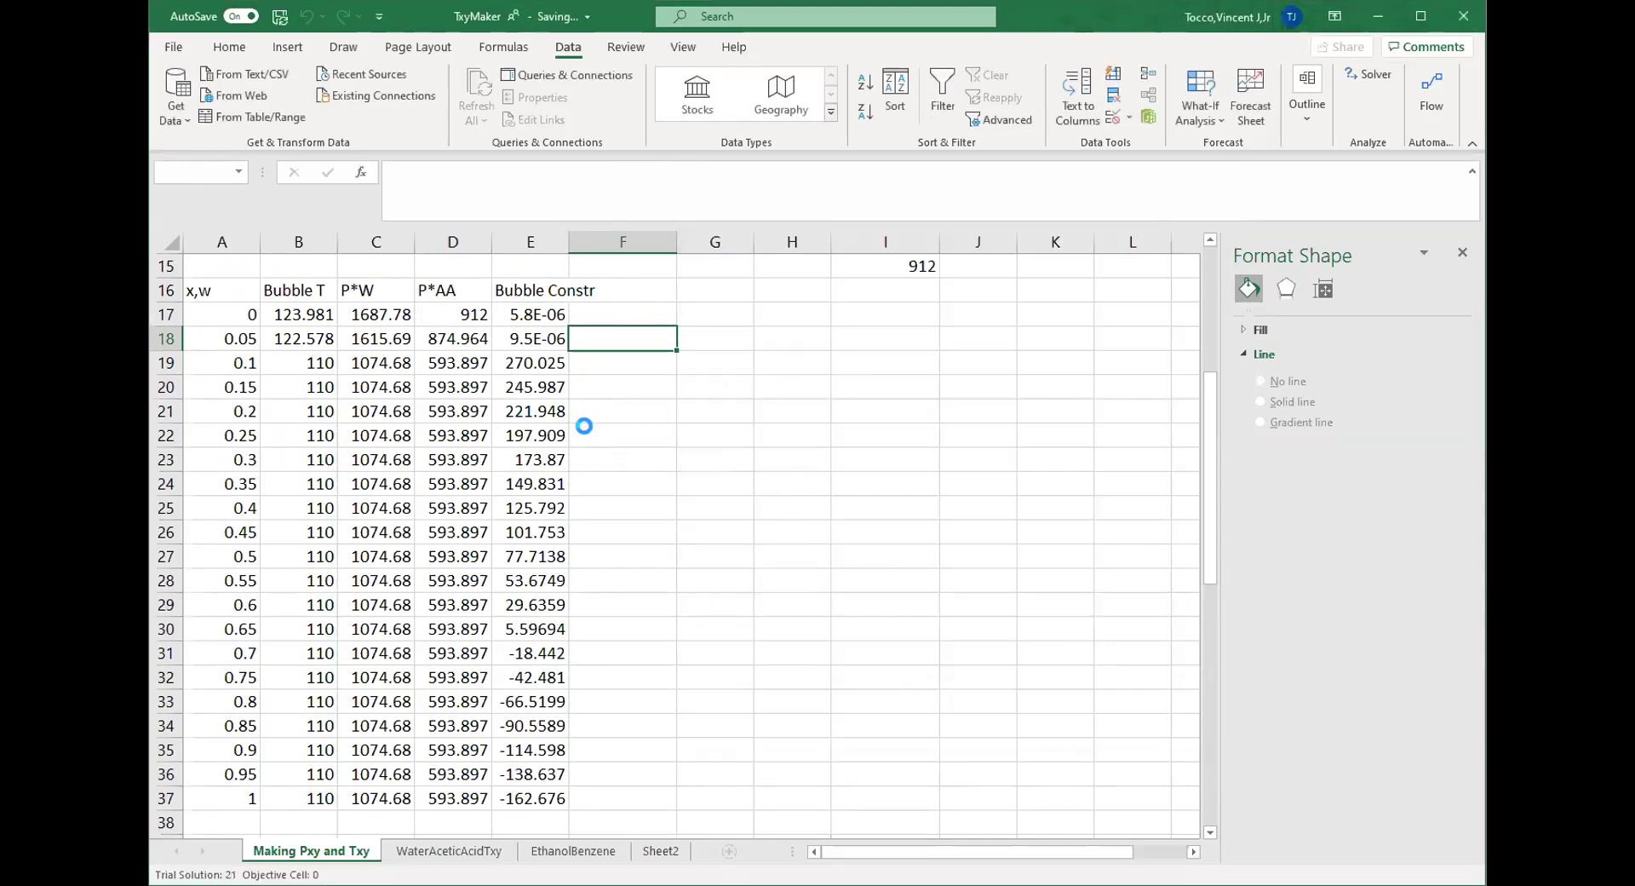
{"action": "left_click", "coordinate": [588, 489]}
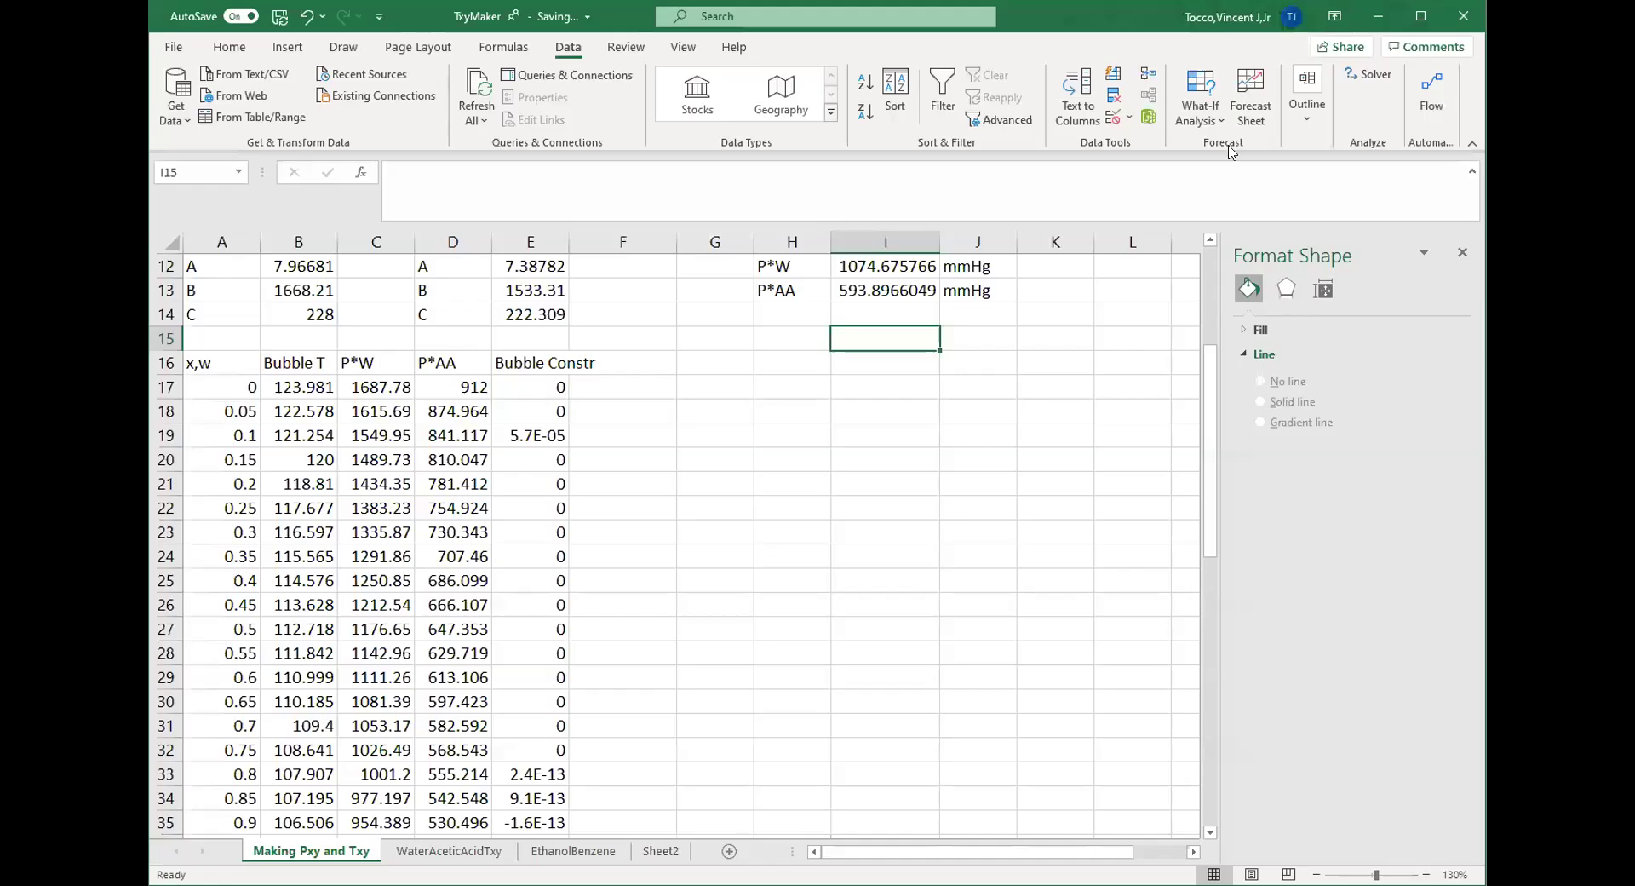
- Copy the bubble point table A16:D37 without its constraint column and paste it as formulas starting at G16
{"action": "left_click_drag", "start_coordinate": [219, 359], "coordinate": [488, 792]}
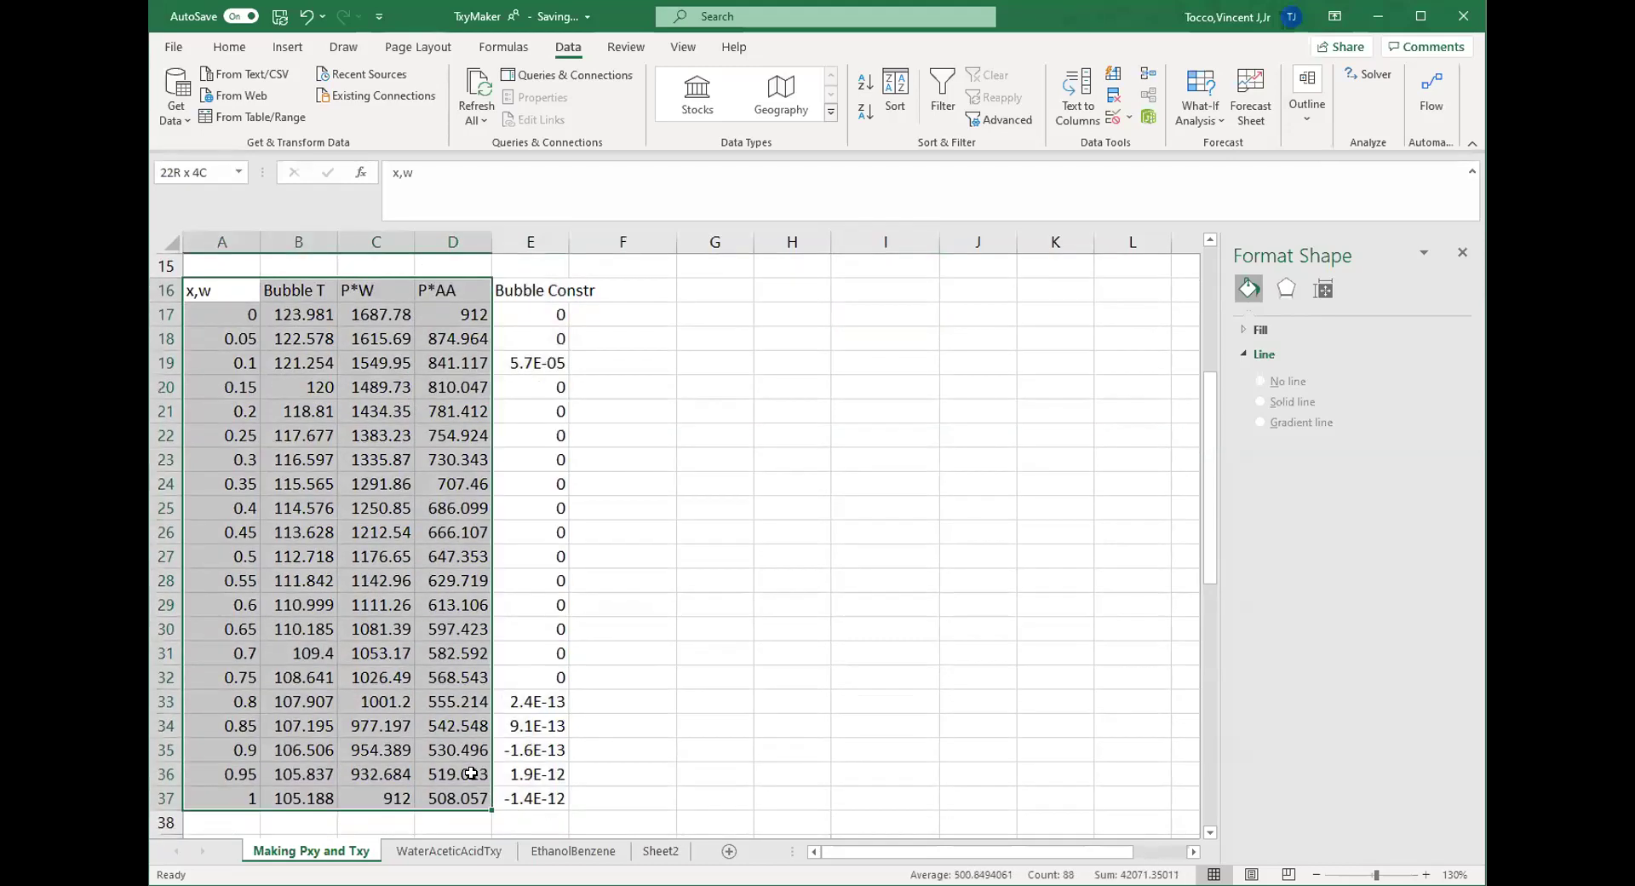
{"action": "right_click", "coordinate": [481, 201]}
{"action": "left_click", "coordinate": [554, 177]}
{"action": "scroll", "coordinate": [695, 362], "scroll_direction": "up", "scroll_amount": 1}
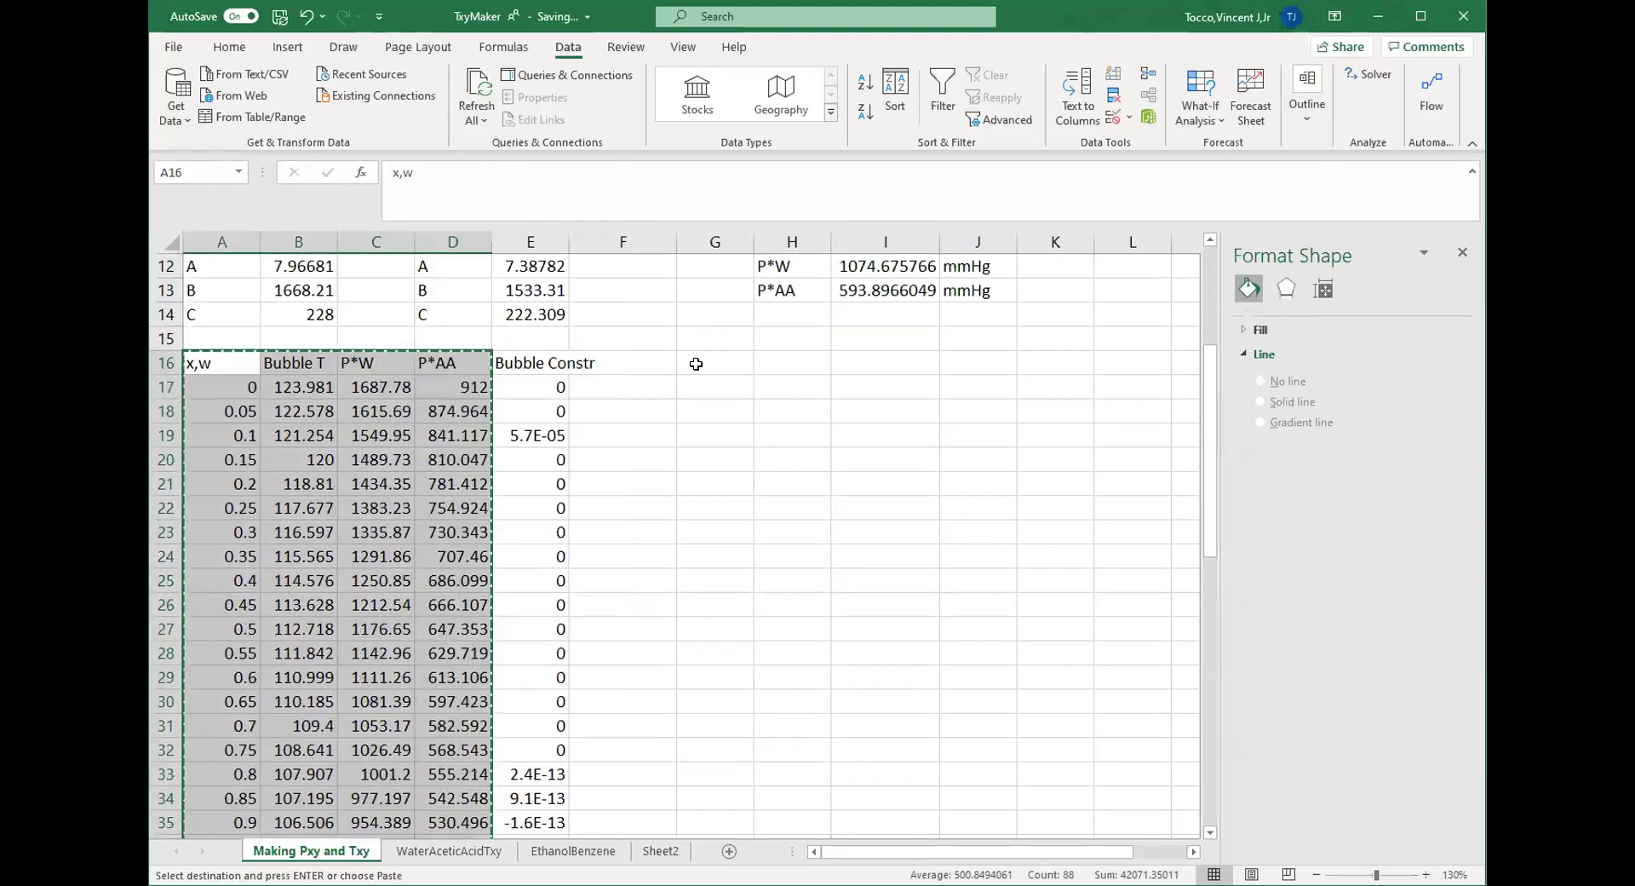
{"action": "left_click", "coordinate": [696, 364]}
{"action": "right_click", "coordinate": [738, 456]}
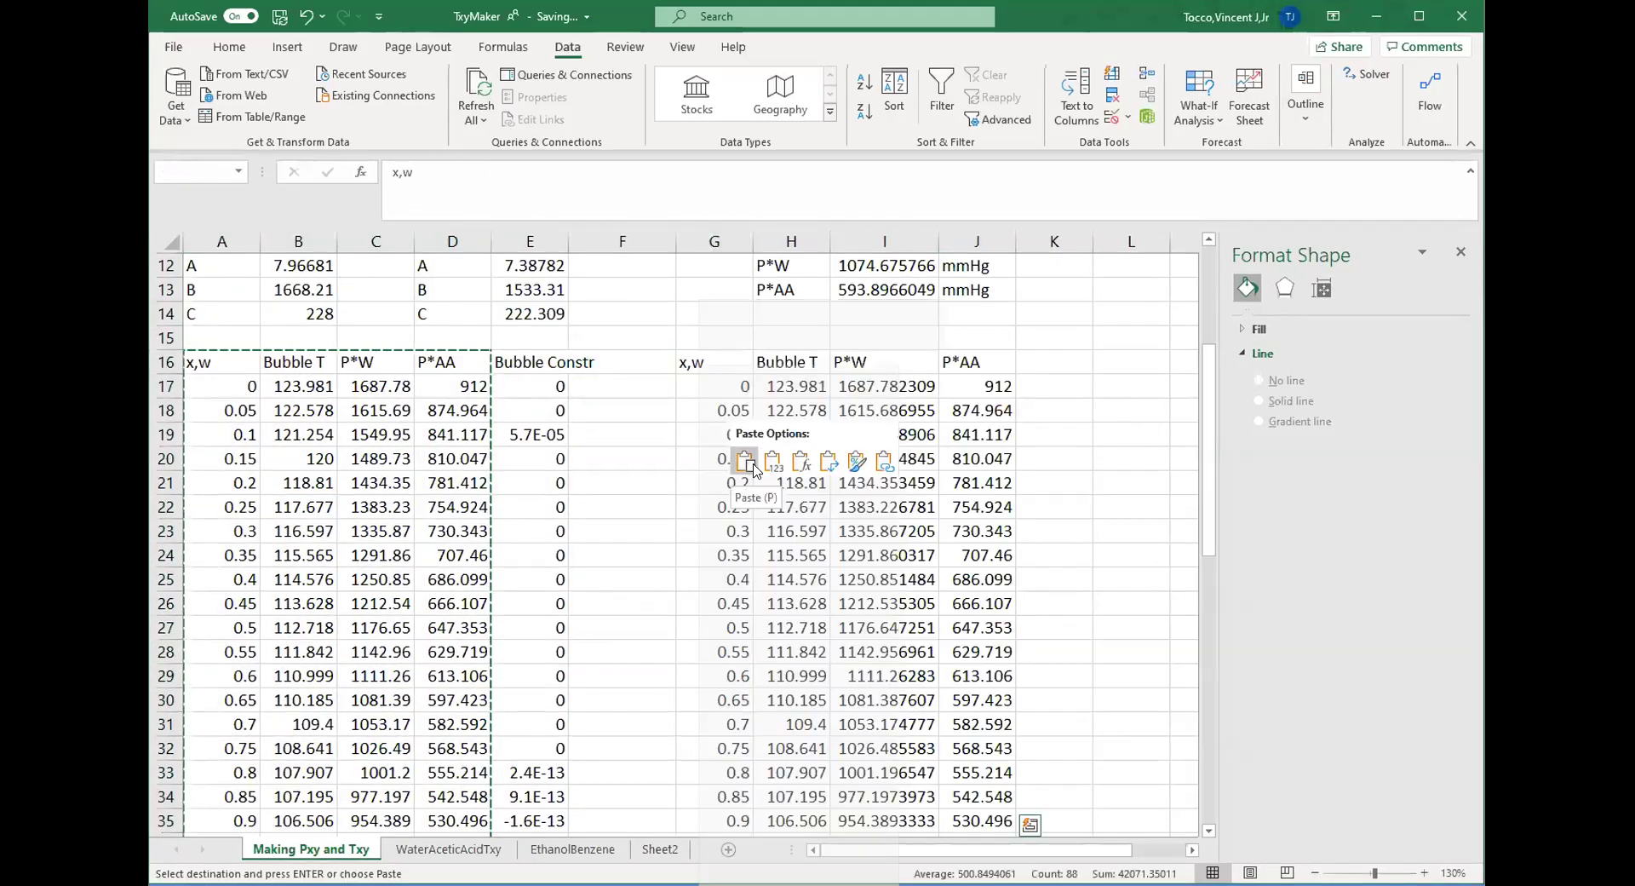
{"action": "left_click", "coordinate": [800, 462]}
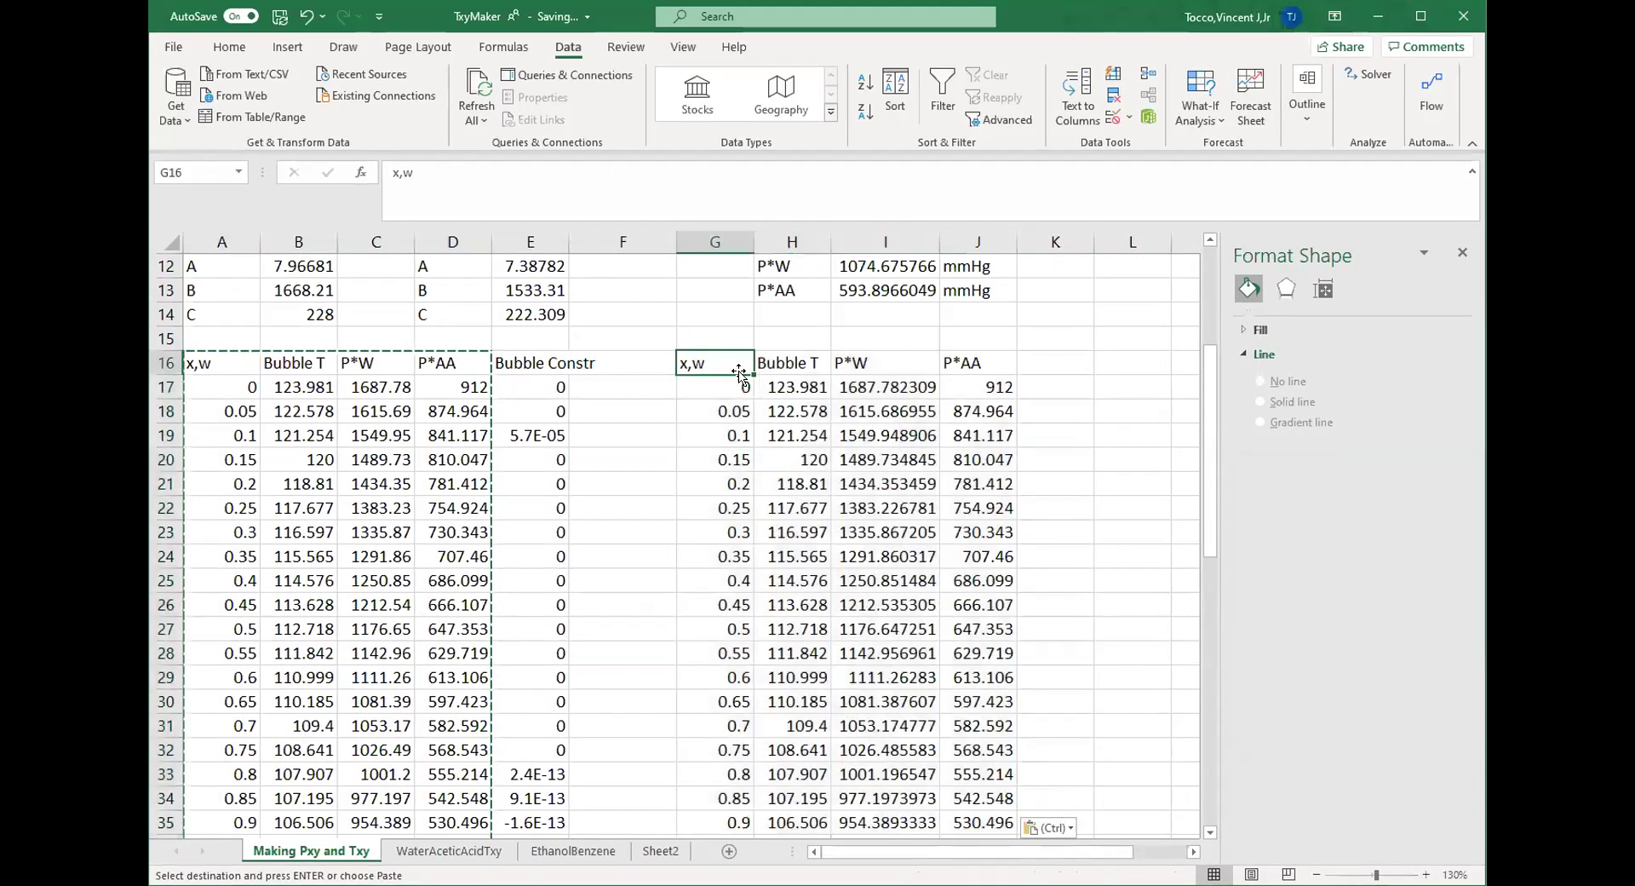
- Rename the copied table's headings to y,w in G16 and Dew T in H16
{"action": "left_click", "coordinate": [404, 192]}
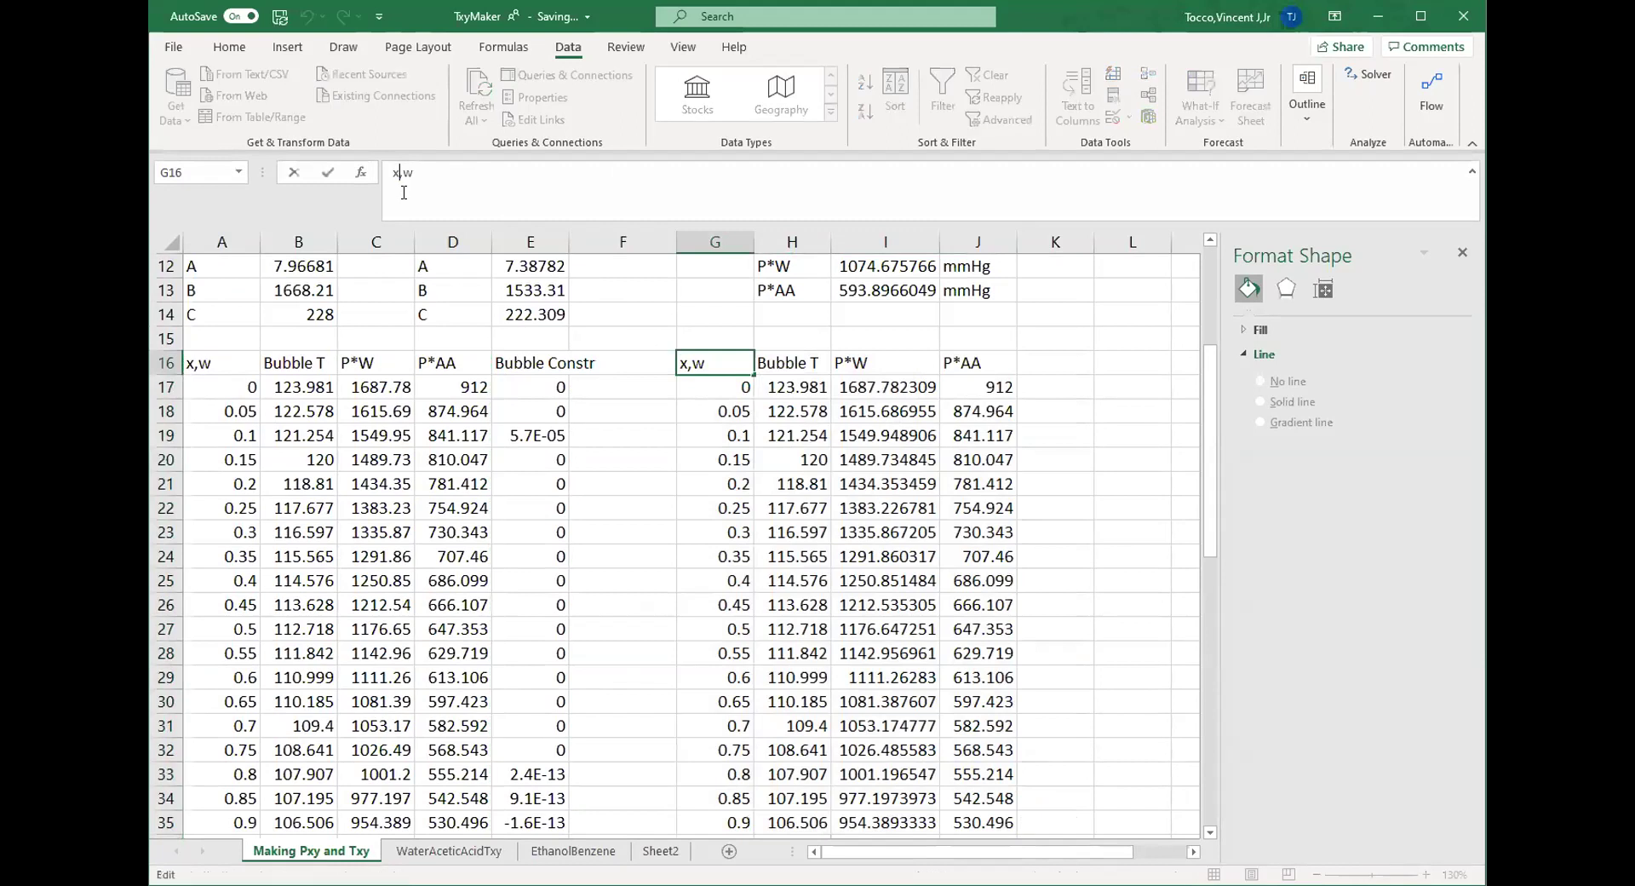
{"action": "key", "text": "BackSpace"}
{"action": "type", "text": "y"}
{"action": "left_click", "coordinate": [777, 364]}
{"action": "left_click_drag", "start_coordinate": [428, 168], "coordinate": [384, 169]}
{"action": "type", "text": "Dew"}
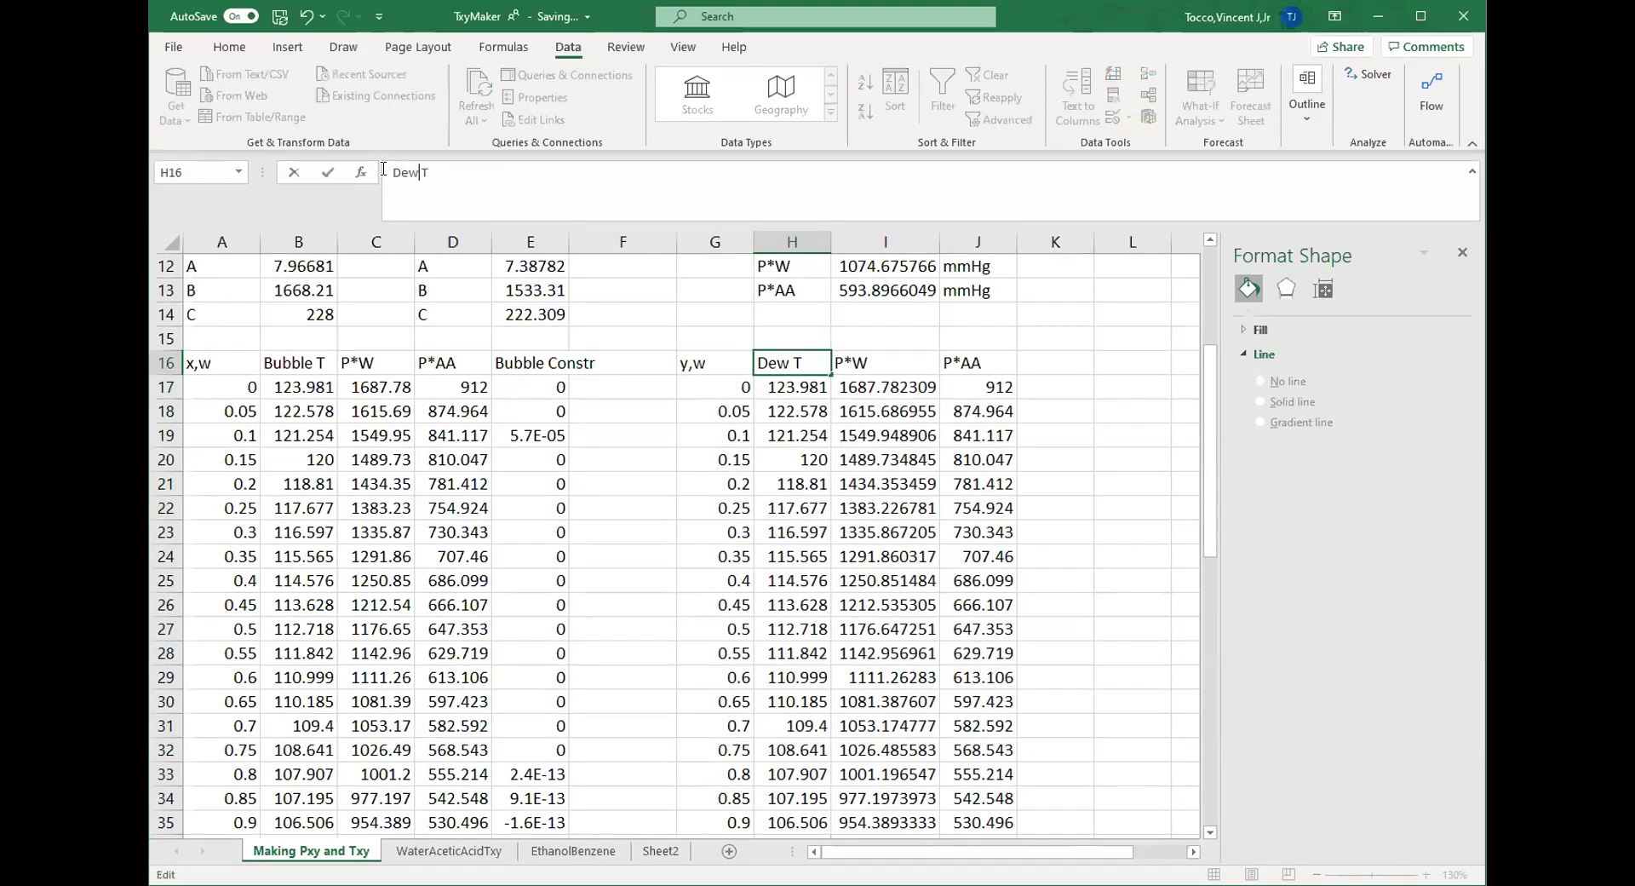
{"action": "key", "text": "Return"}
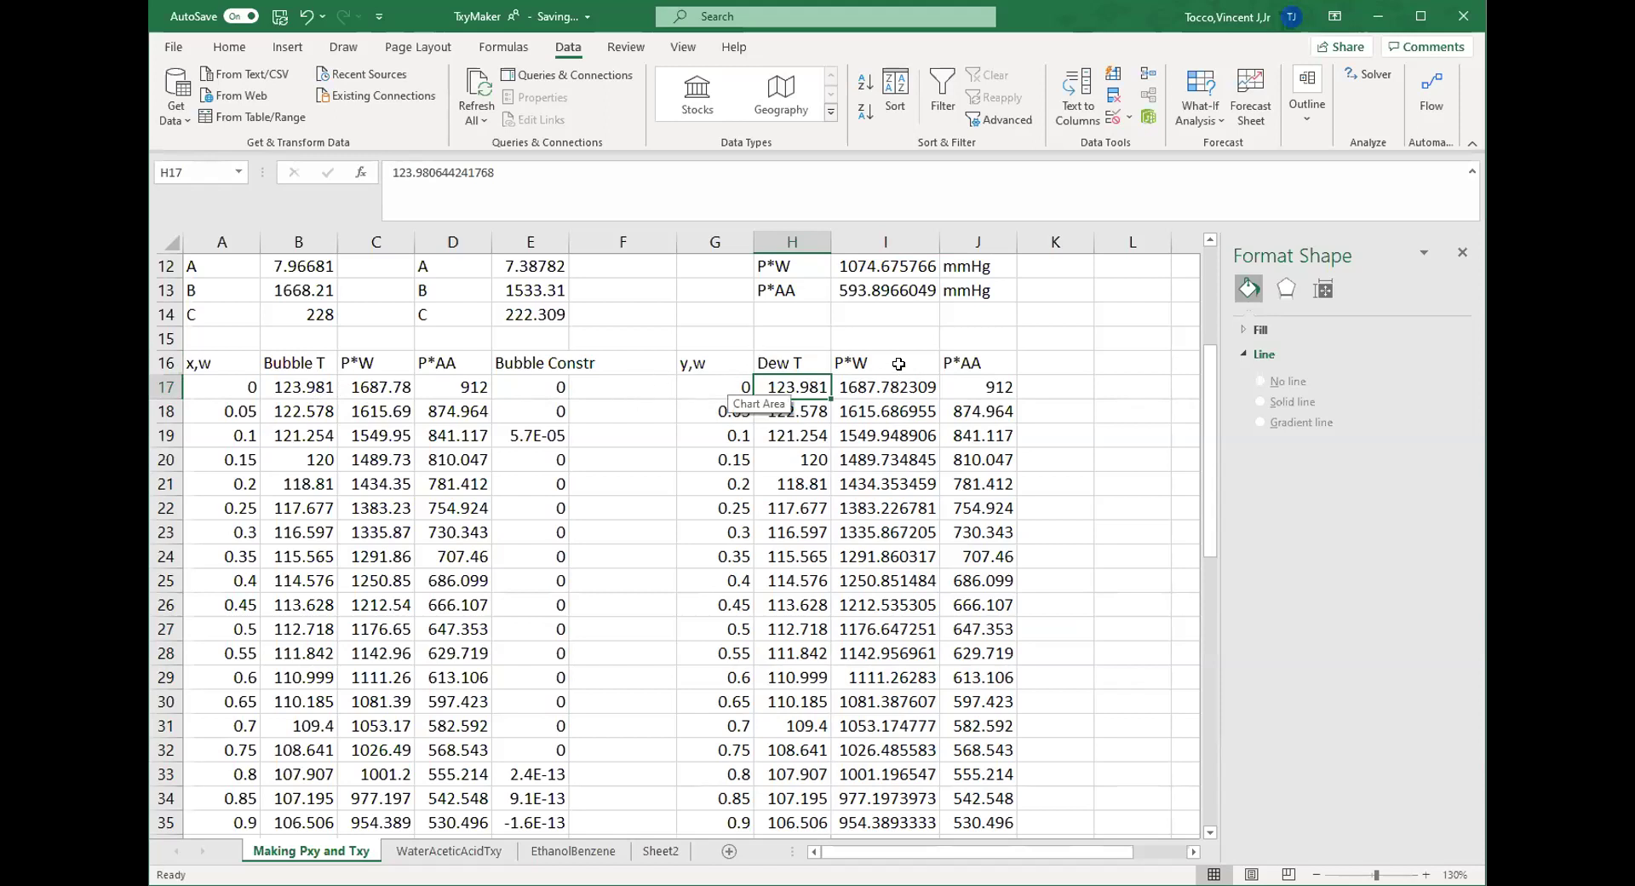
- Check the copied P*W formula in I17 and add the heading Dew Const in K16
{"action": "left_click", "coordinate": [872, 363]}
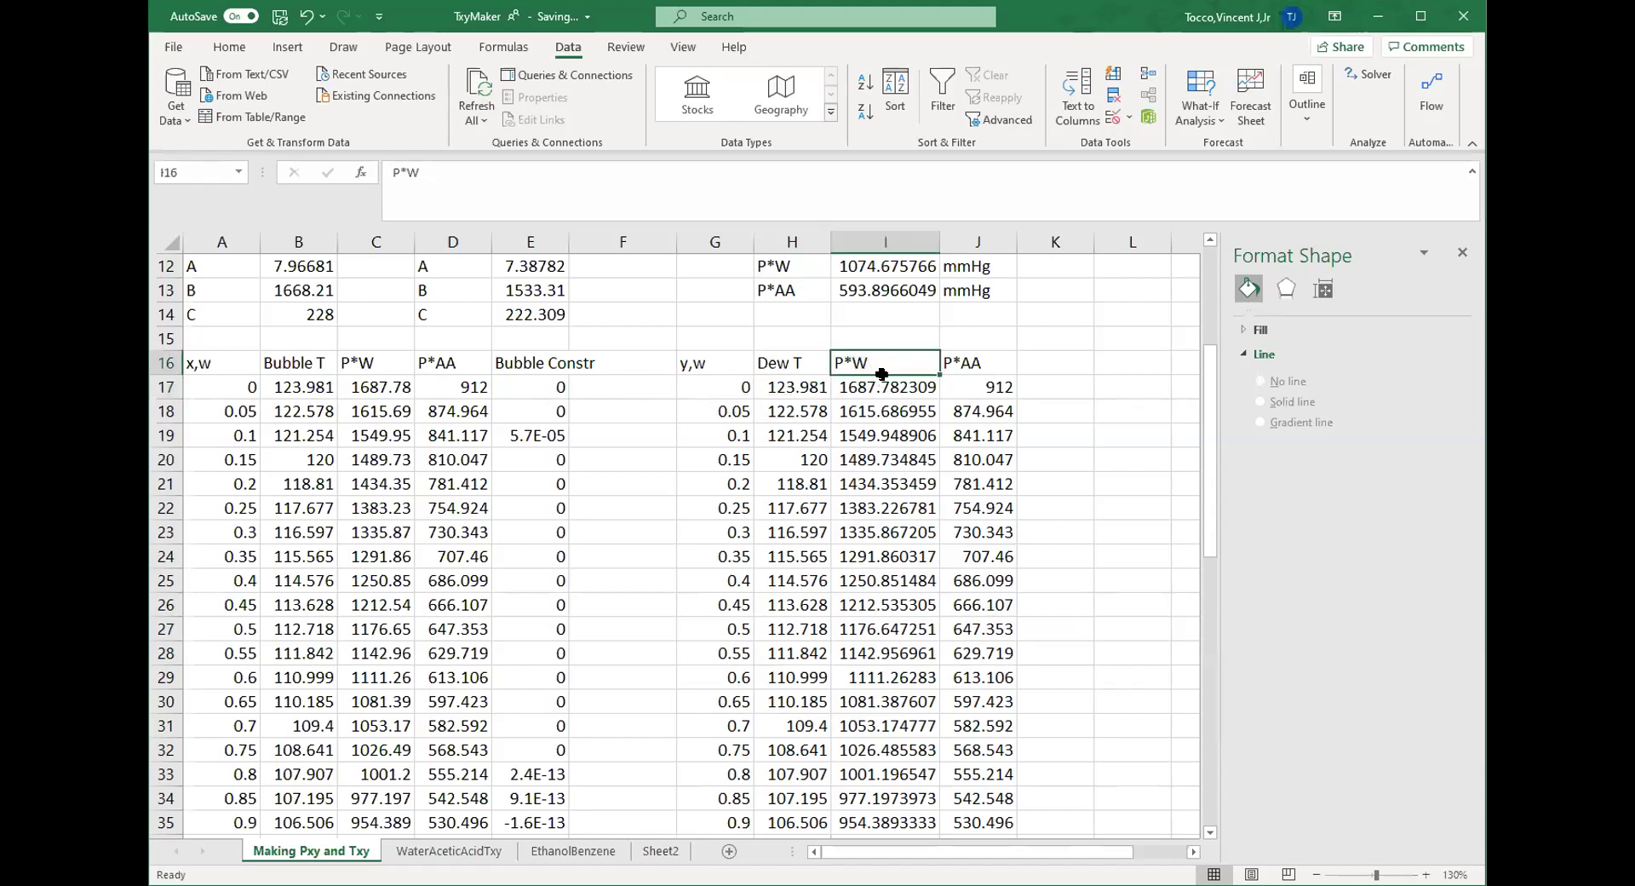
{"action": "double_click", "coordinate": [877, 385]}
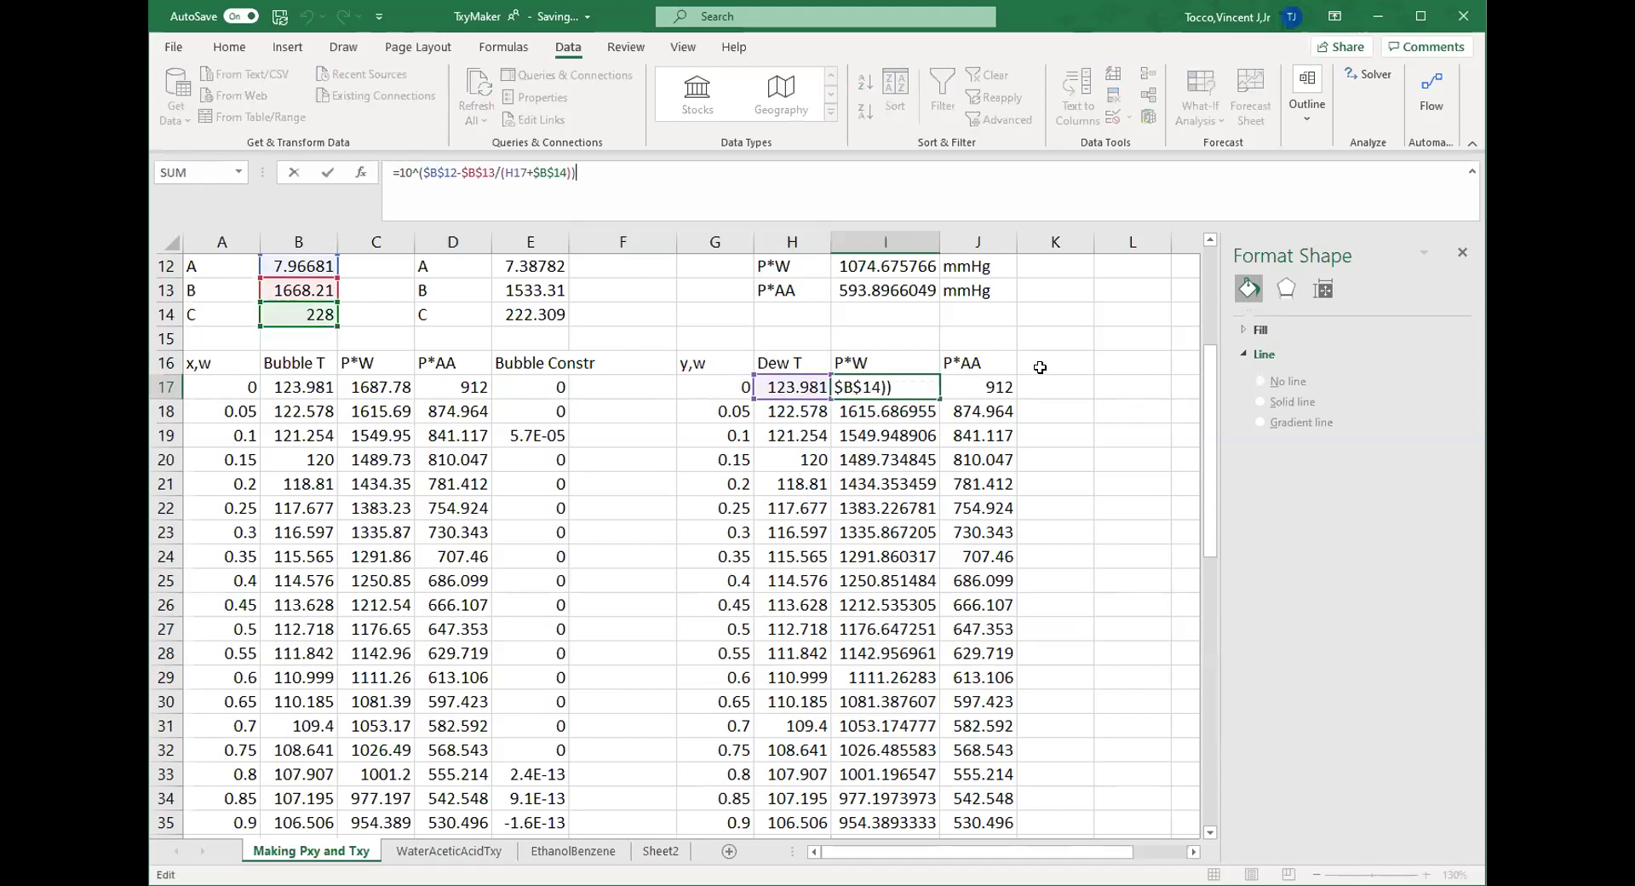
{"action": "left_click", "coordinate": [1040, 365]}
{"action": "type", "text": "Dew"}
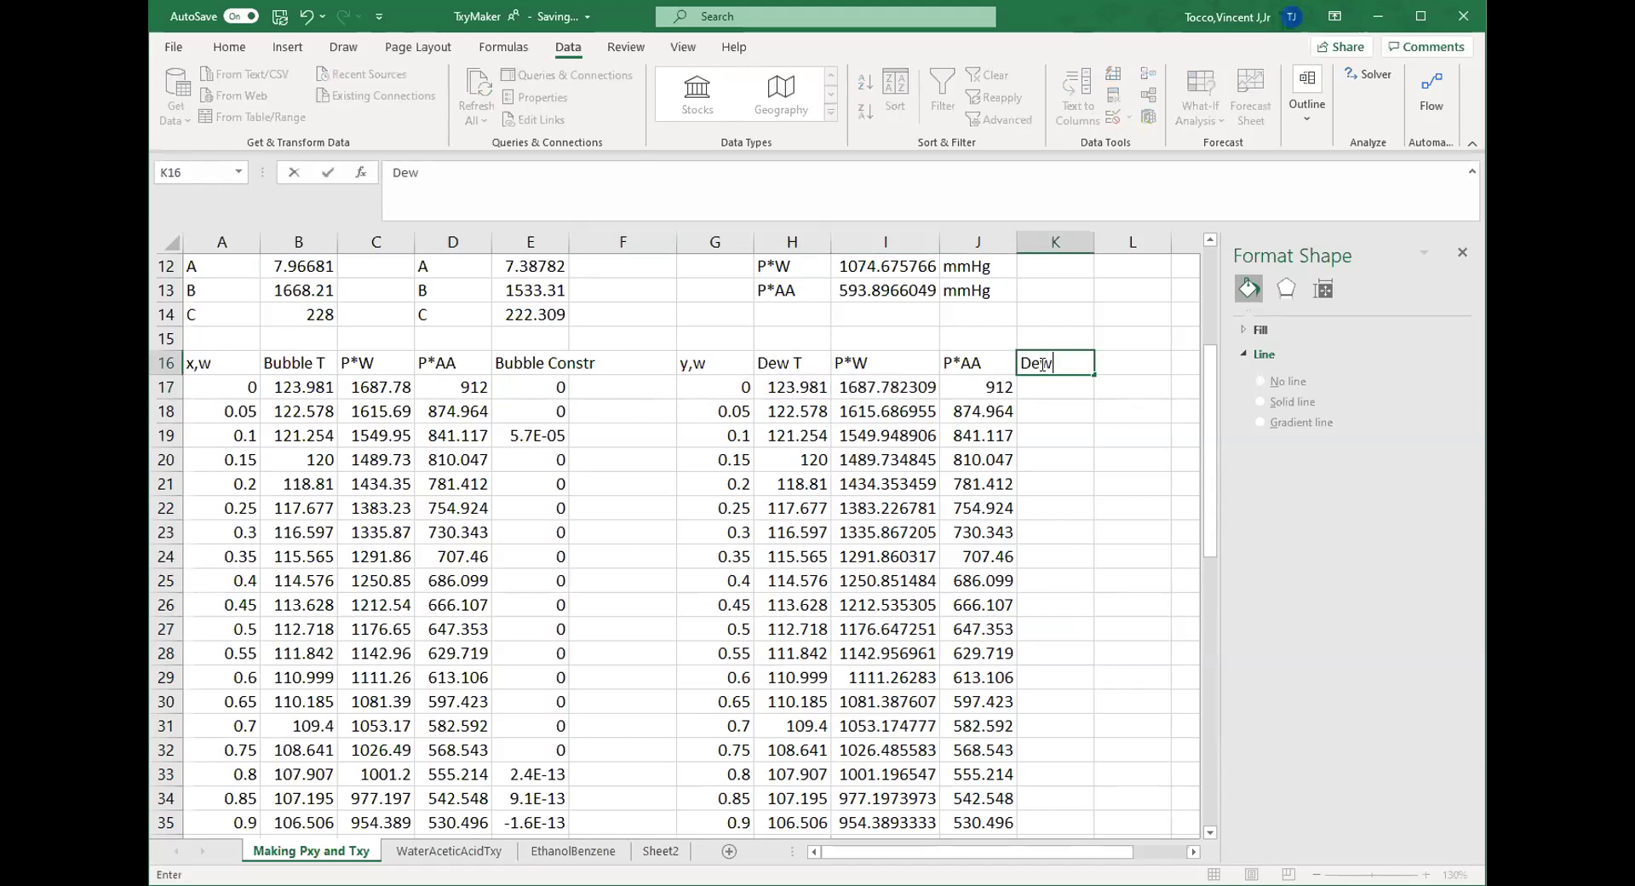
{"action": "type", "text": " Const"}
{"action": "key", "text": "Return"}
- Enter the dew point constraint =1-G17*912/I17-(1-G17)*912/J17 in K17
{"action": "scroll", "coordinate": [961, 367], "scroll_direction": "up", "scroll_amount": 3}
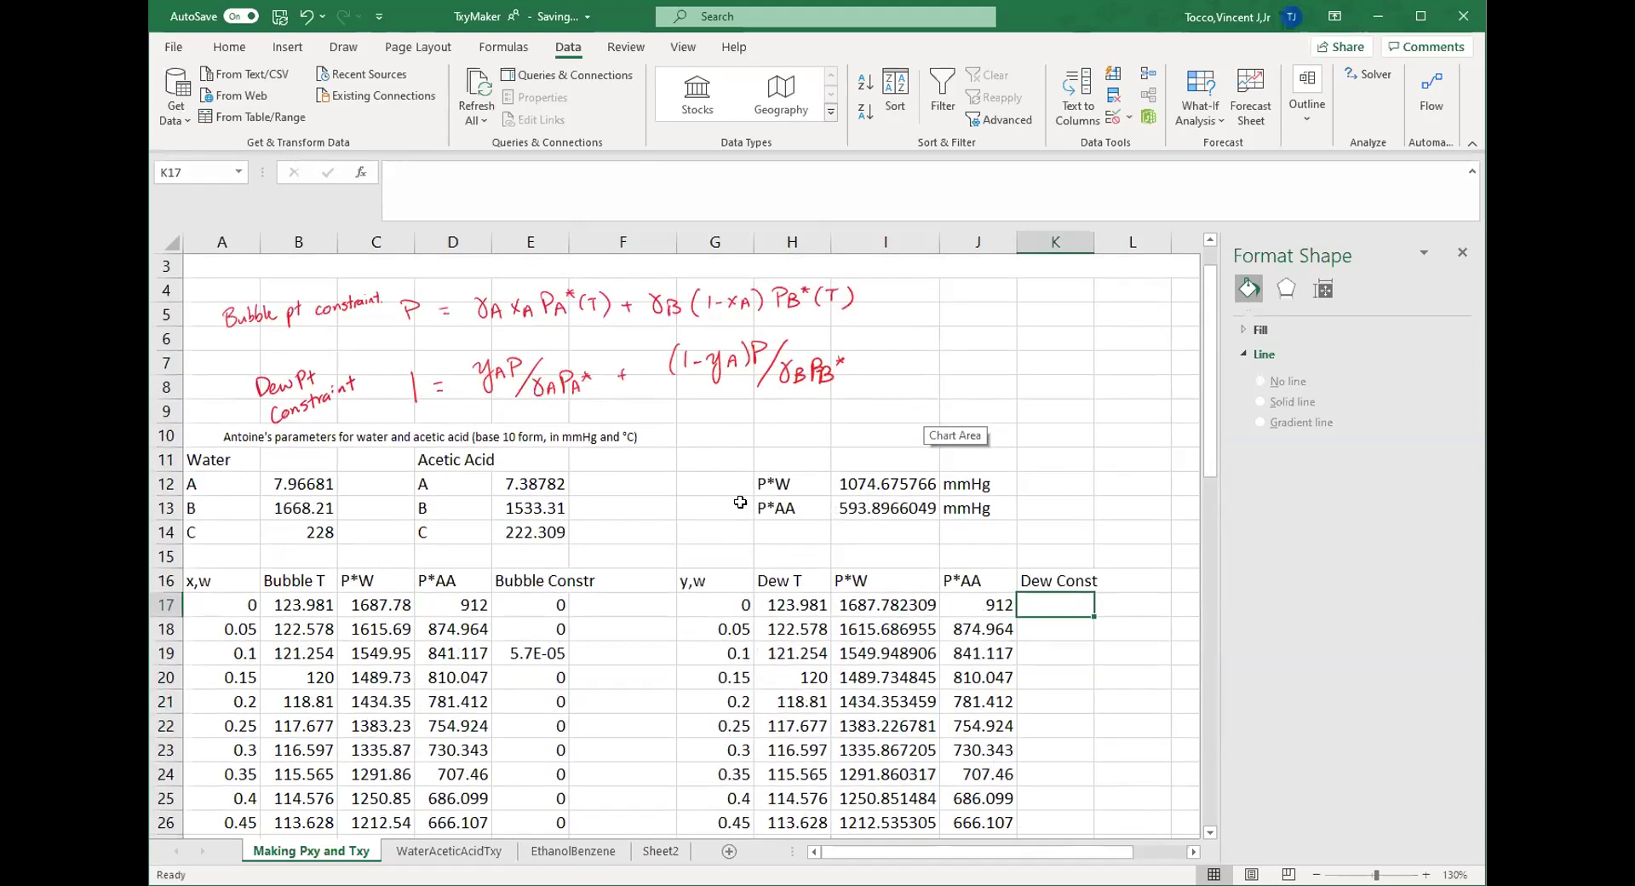
{"action": "type", "text": "="}
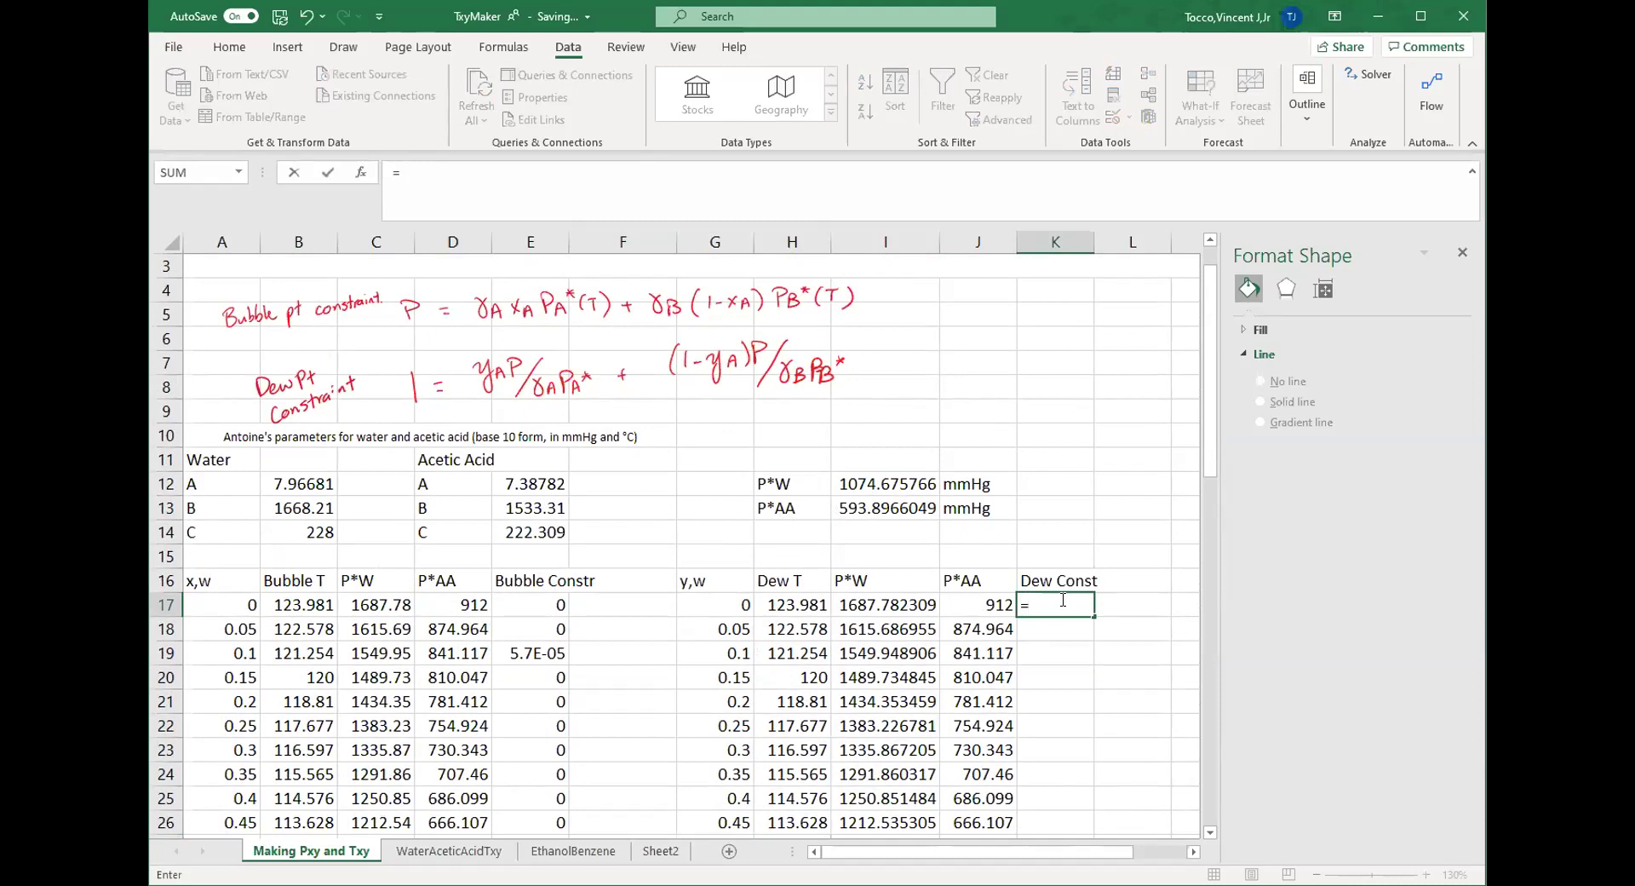
{"action": "type", "text": "1-"}
{"action": "left_click", "coordinate": [710, 604]}
{"action": "type", "text": "*"}
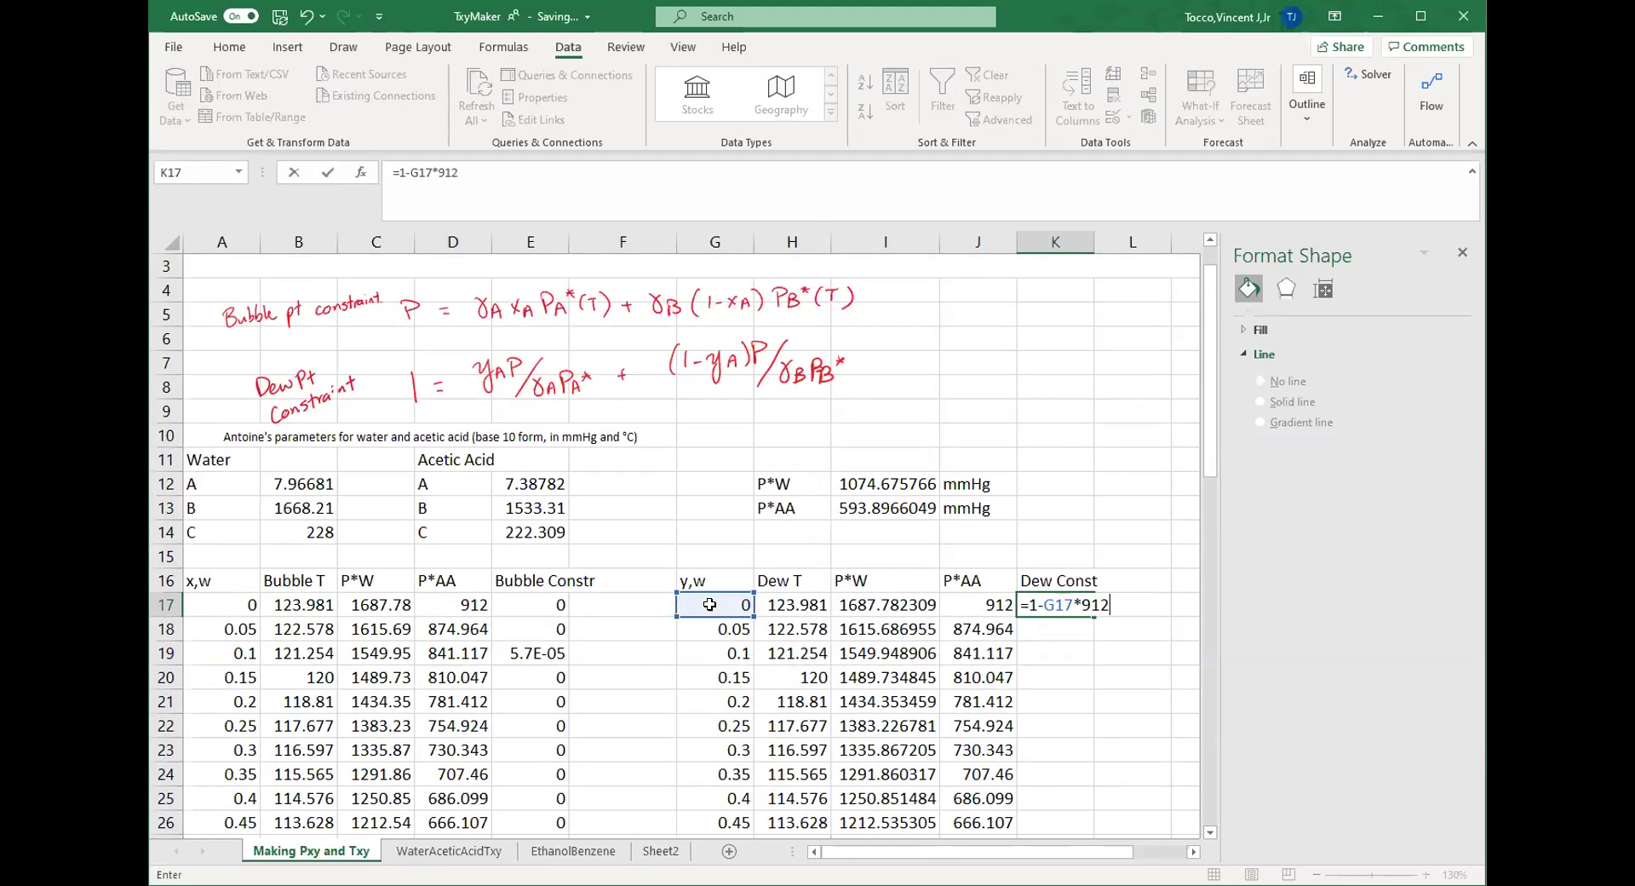
{"action": "left_click", "coordinate": [888, 601]}
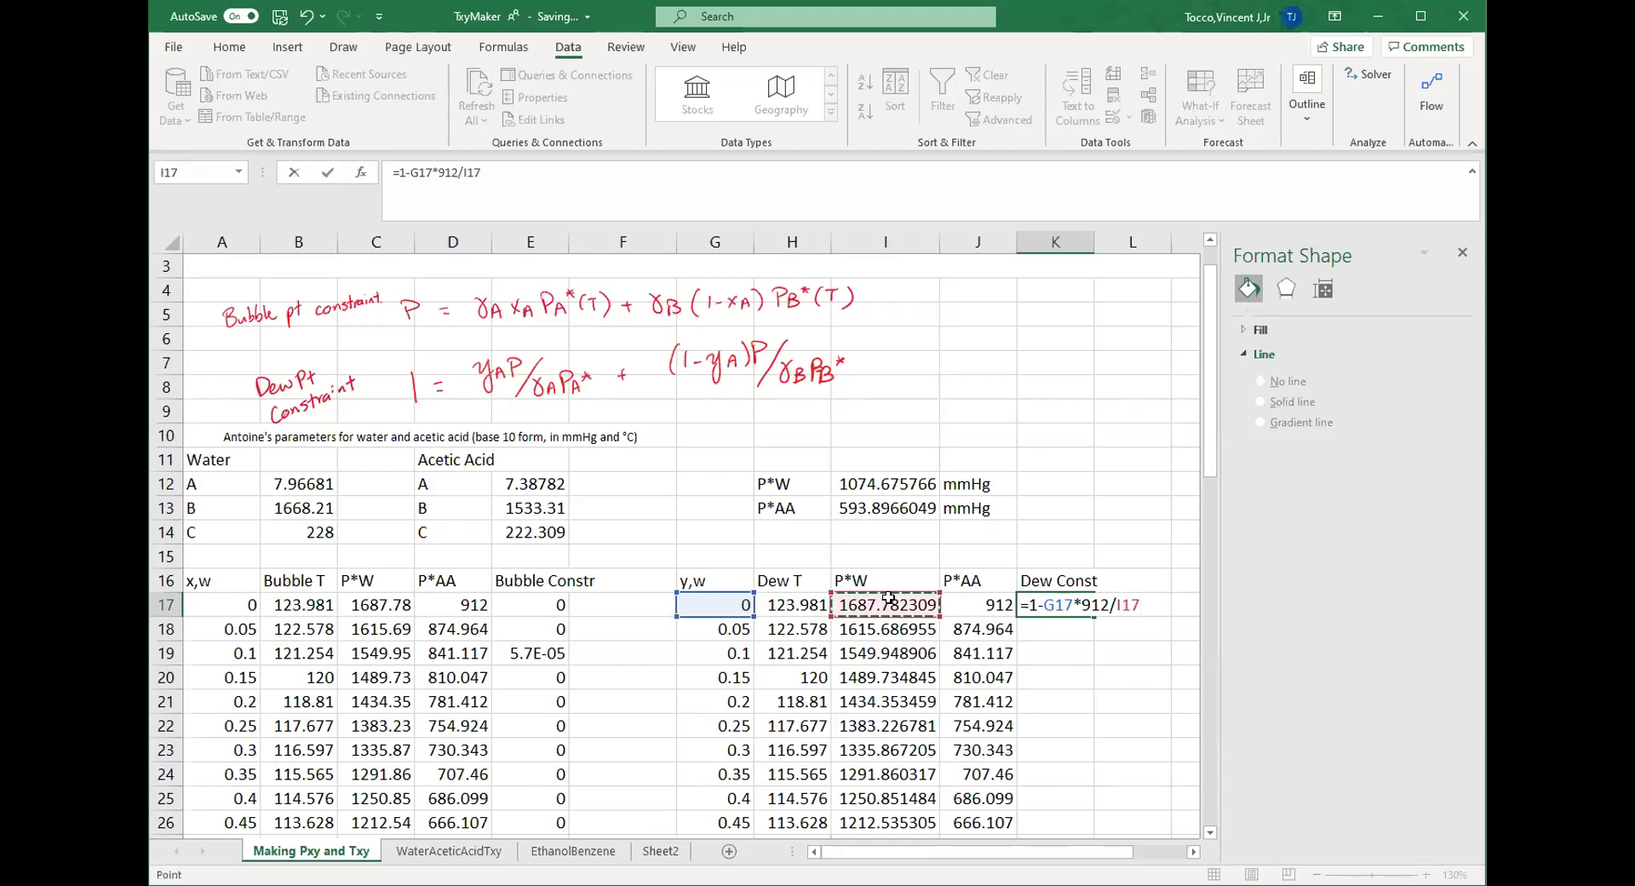
{"action": "type", "text": "-(1-"}
{"action": "left_click", "coordinate": [711, 603]}
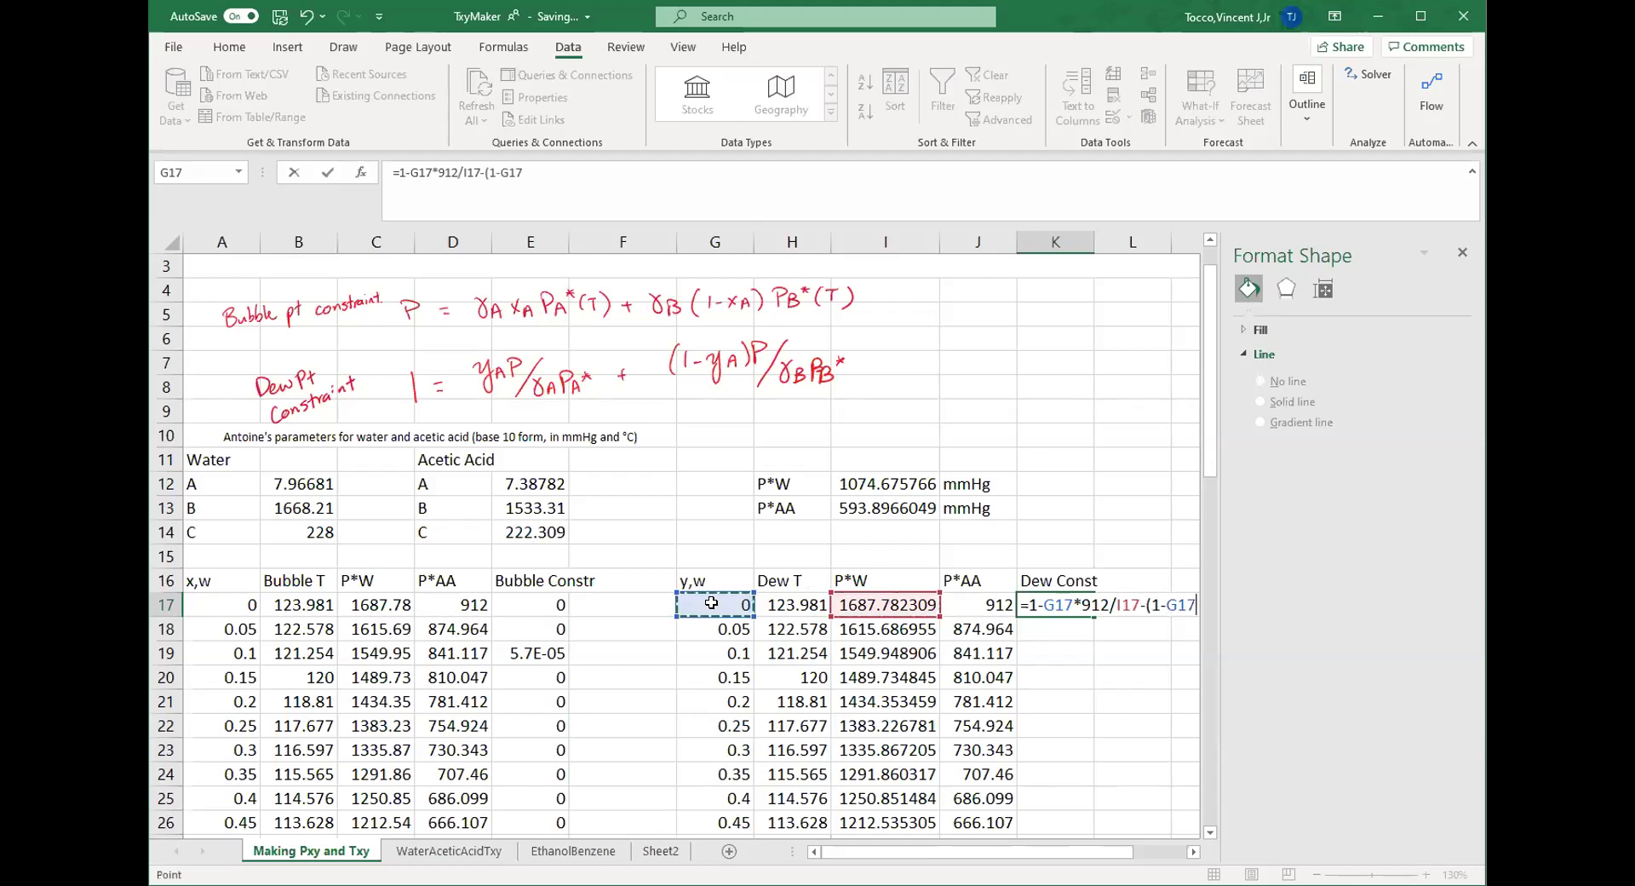
{"action": "type", "text": ")"}
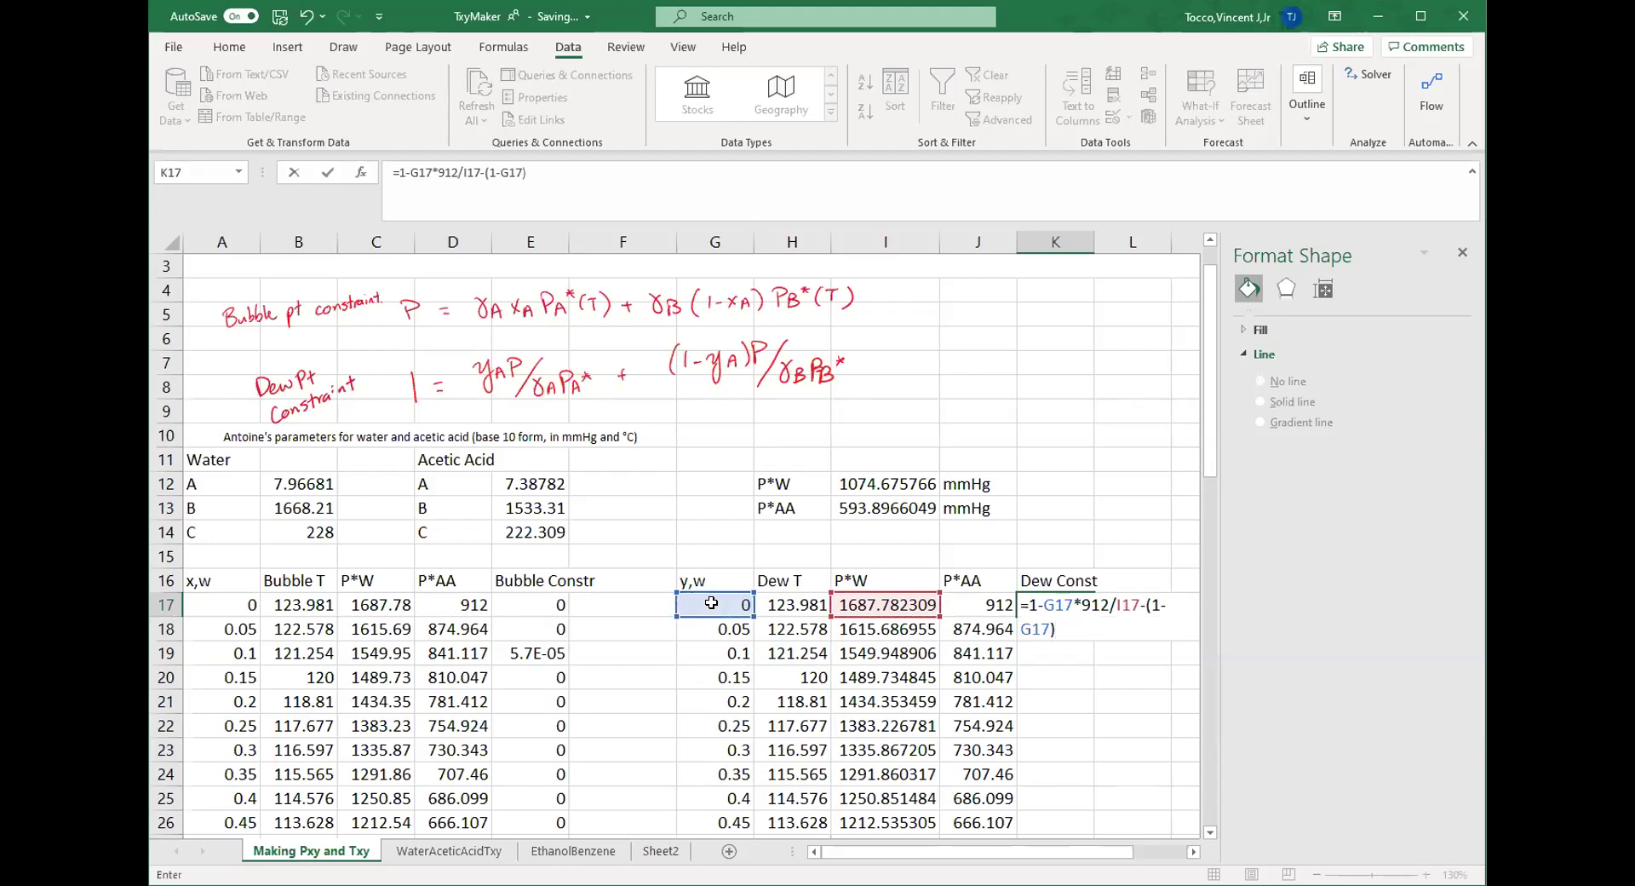
{"action": "type", "text": "*912/"}
{"action": "left_click", "coordinate": [976, 605]}
{"action": "key", "text": "Return"}
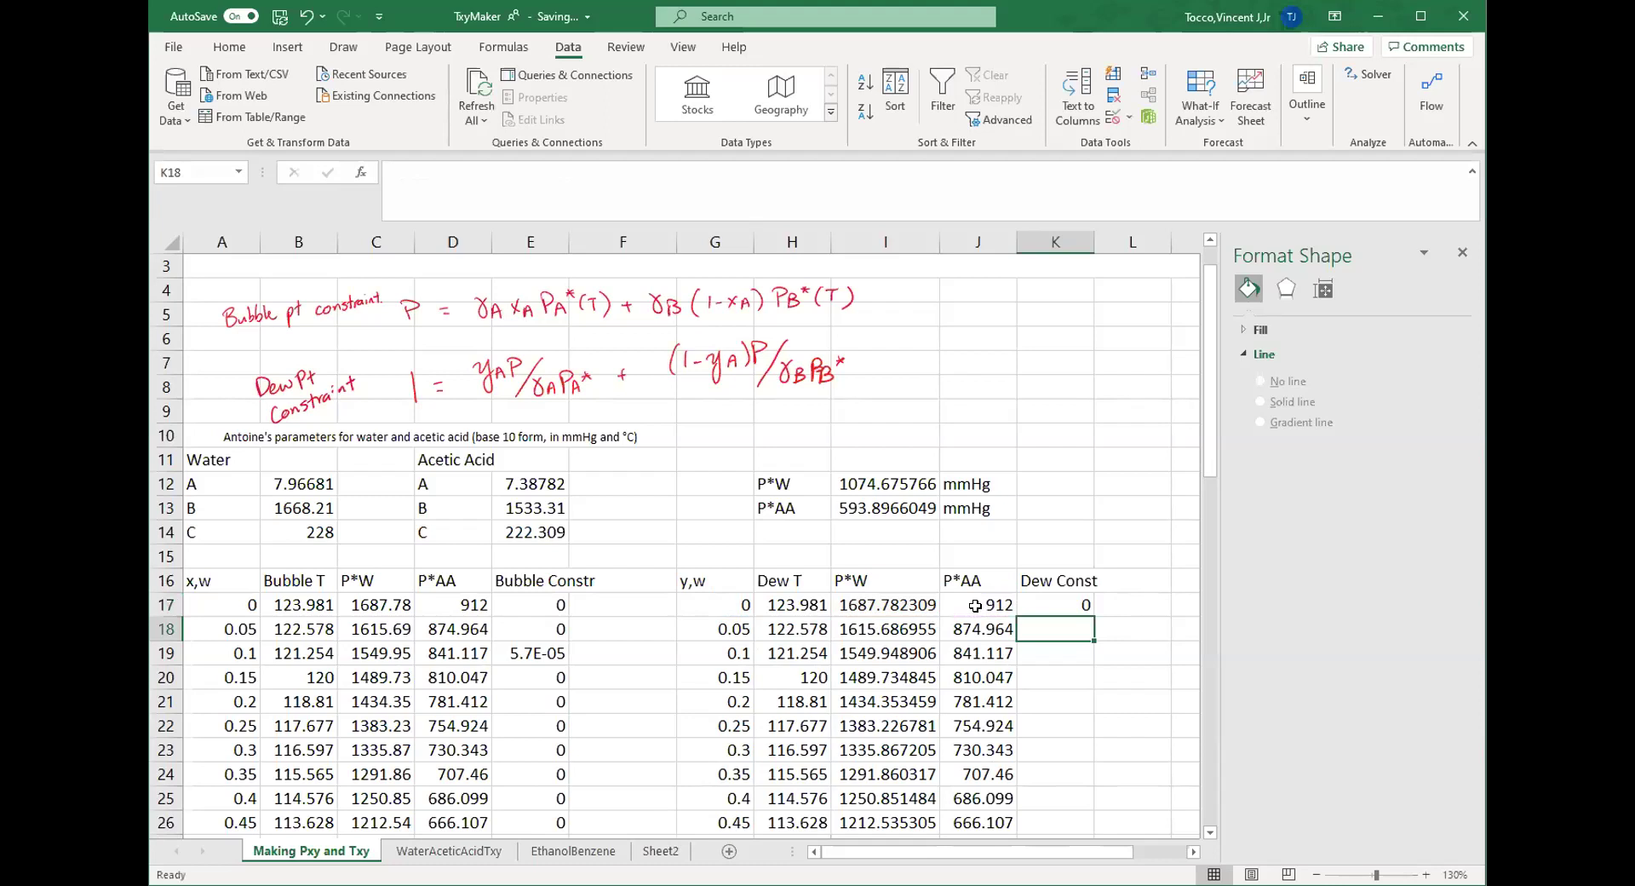
- Fill the dew constraint formula from K17 down through K37
{"action": "left_click", "coordinate": [1058, 605]}
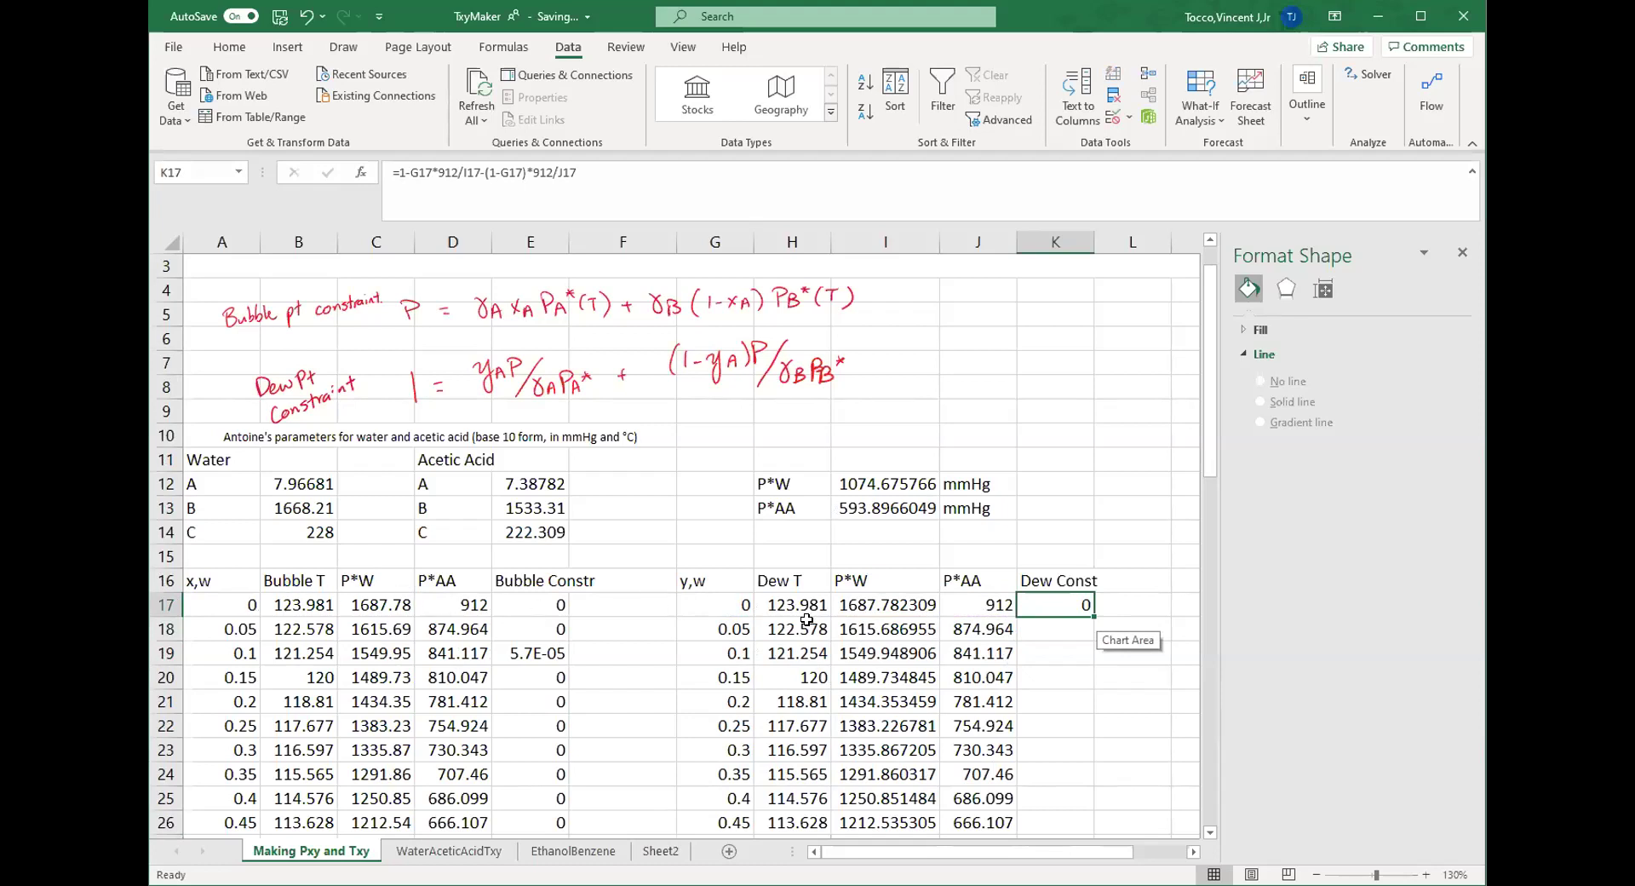
{"action": "double_click", "coordinate": [1093, 617]}
{"action": "scroll", "coordinate": [1049, 504], "scroll_direction": "down", "scroll_amount": 5}
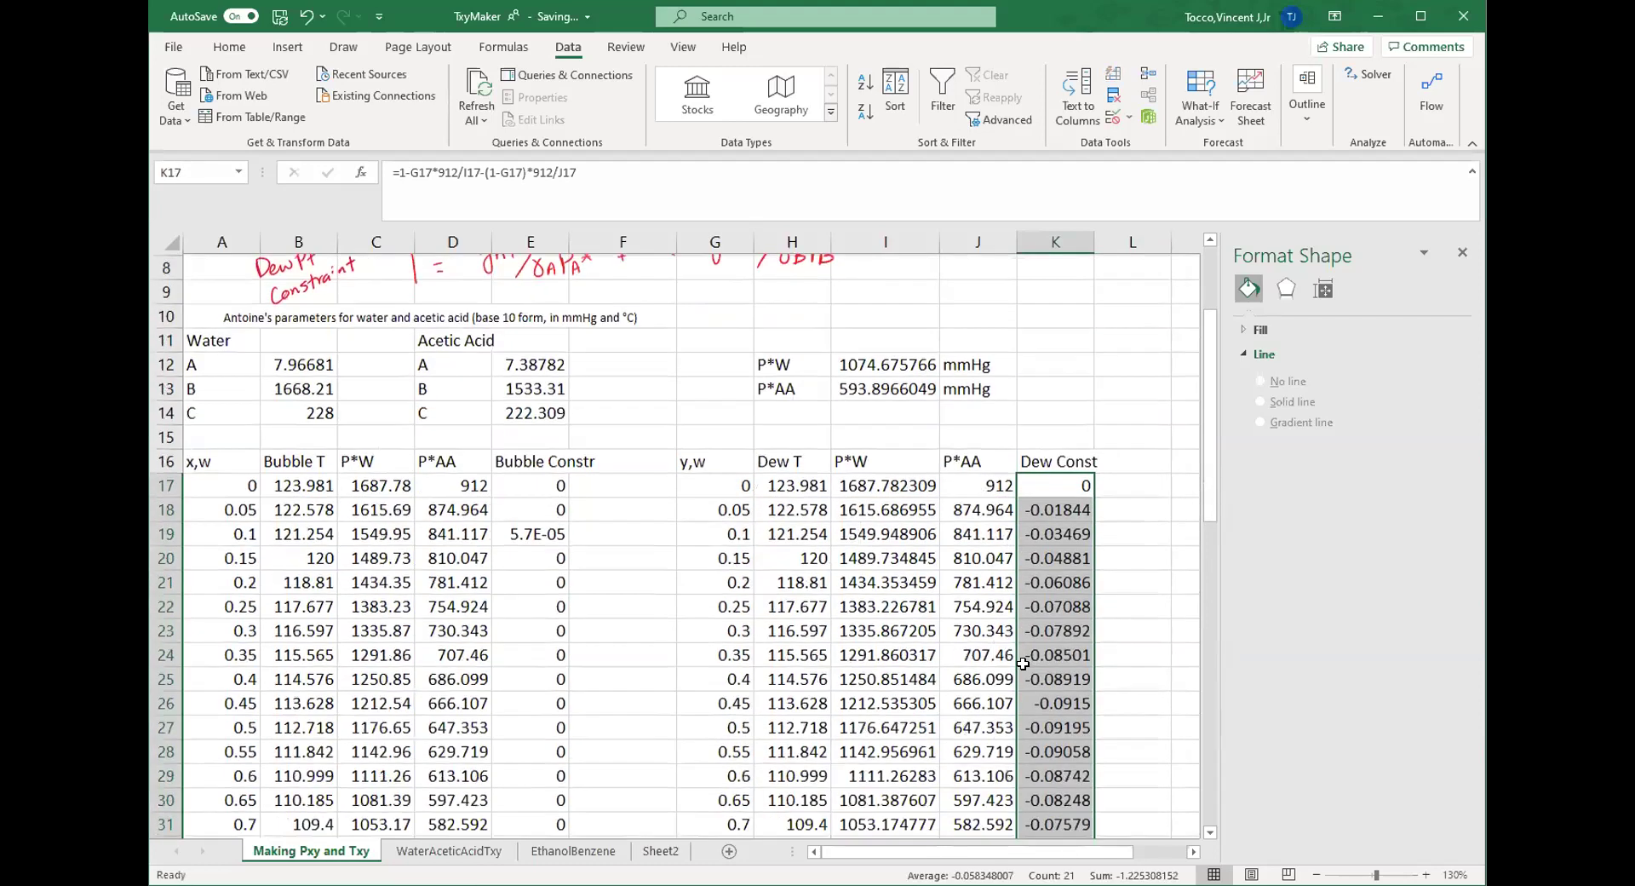
{"action": "scroll", "coordinate": [1048, 503], "scroll_direction": "up", "scroll_amount": 1}
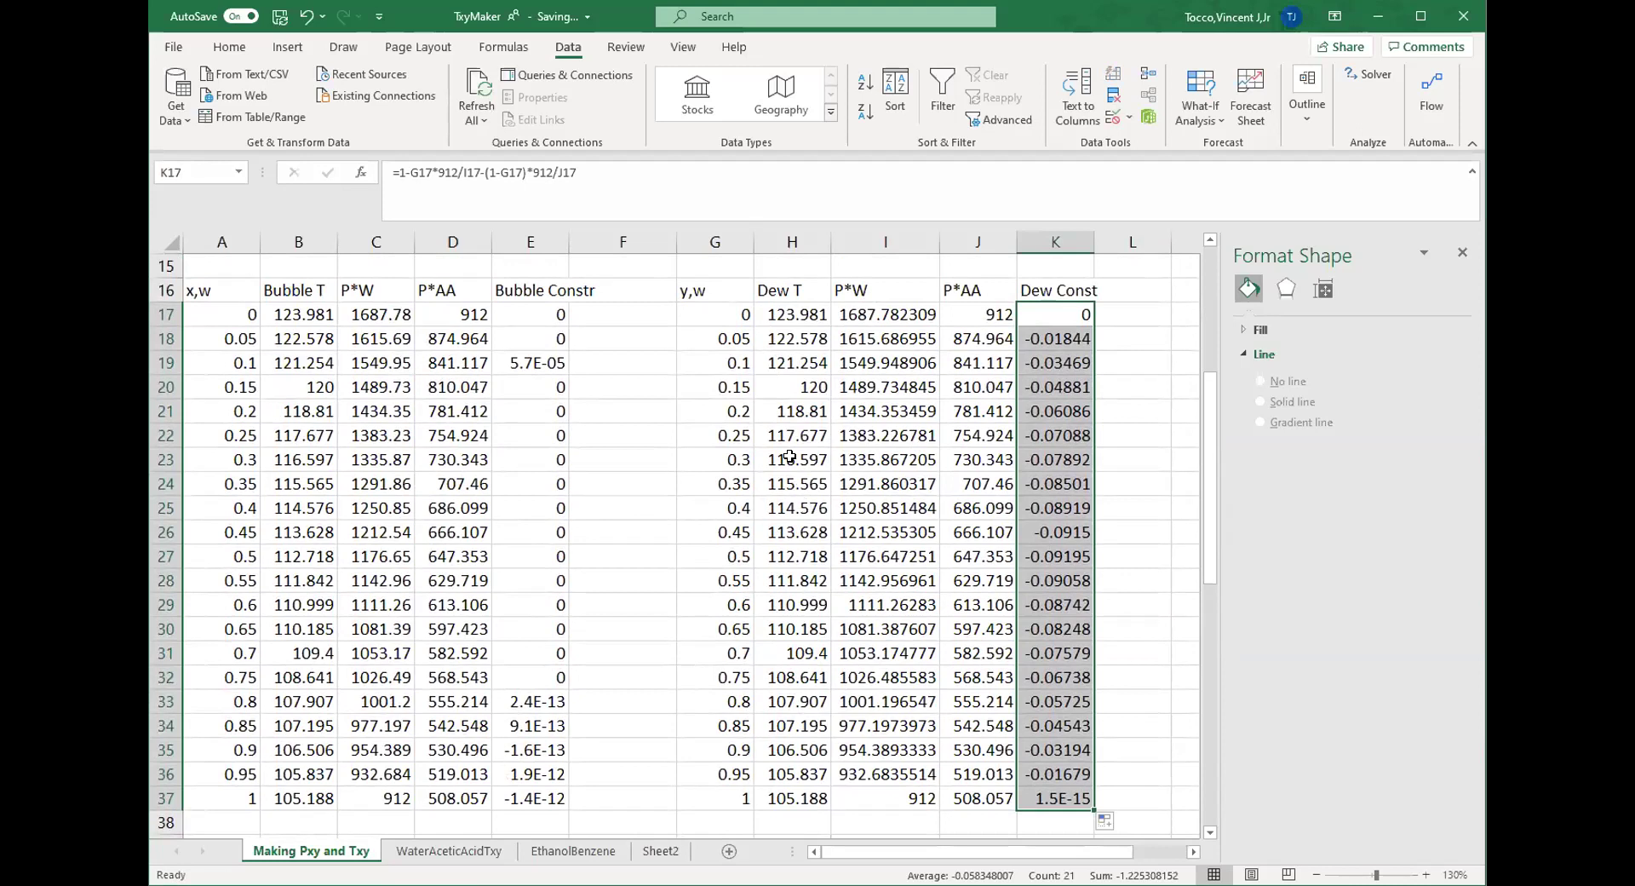
{"action": "scroll", "coordinate": [803, 501], "scroll_direction": "up", "scroll_amount": 1}
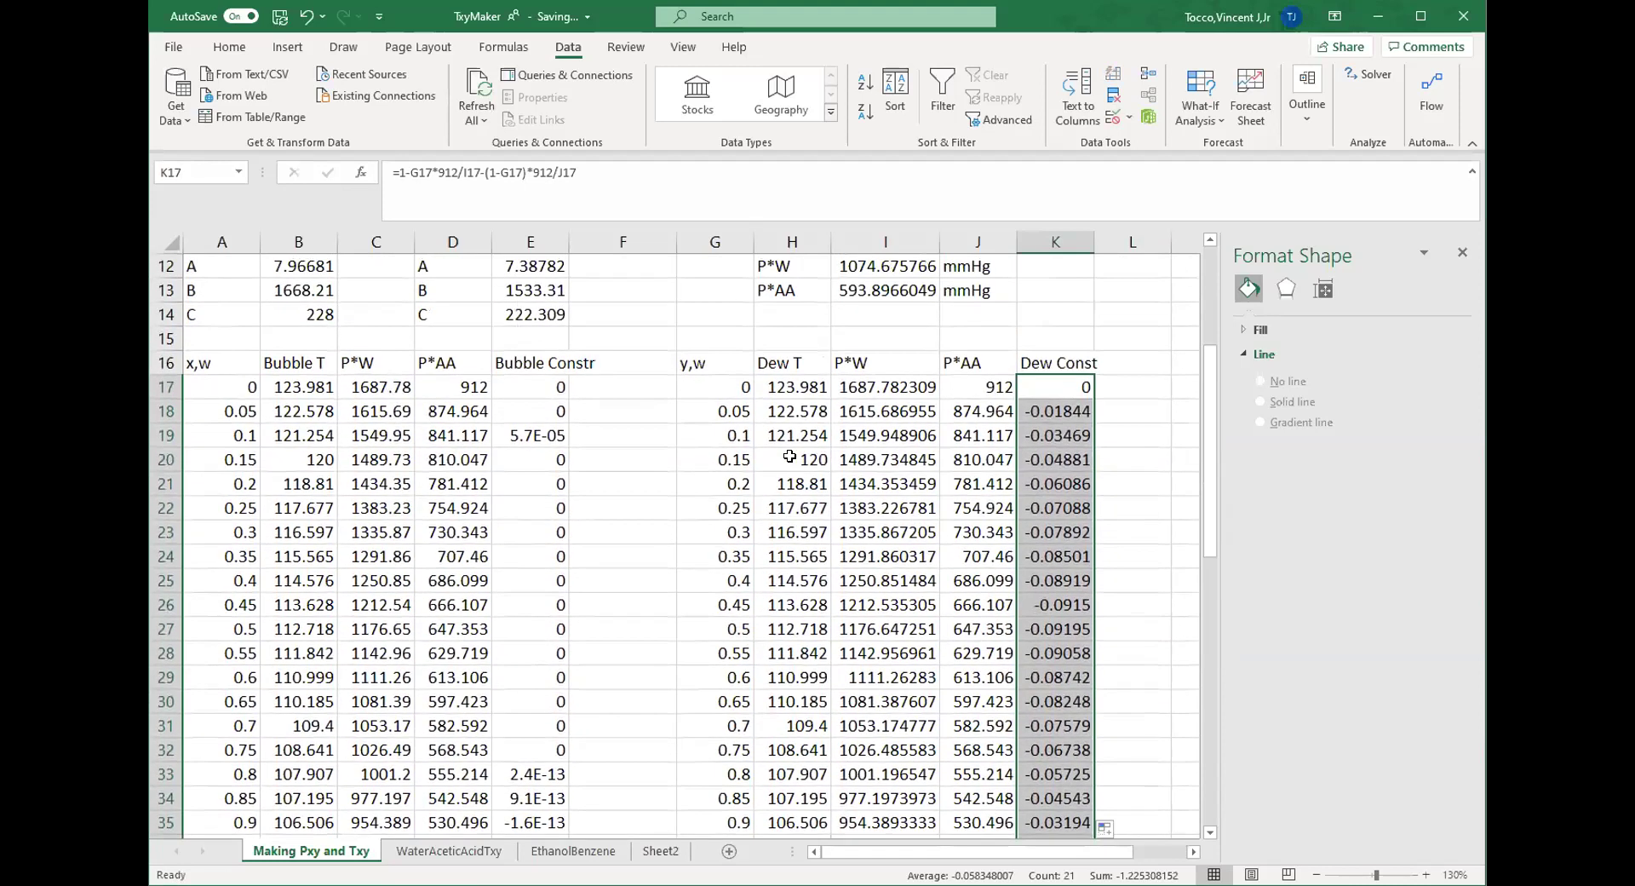
- Set the Solver objective to K17 with a value of 0, changing the dew temperatures H17:H37
{"action": "left_click", "coordinate": [1369, 75]}
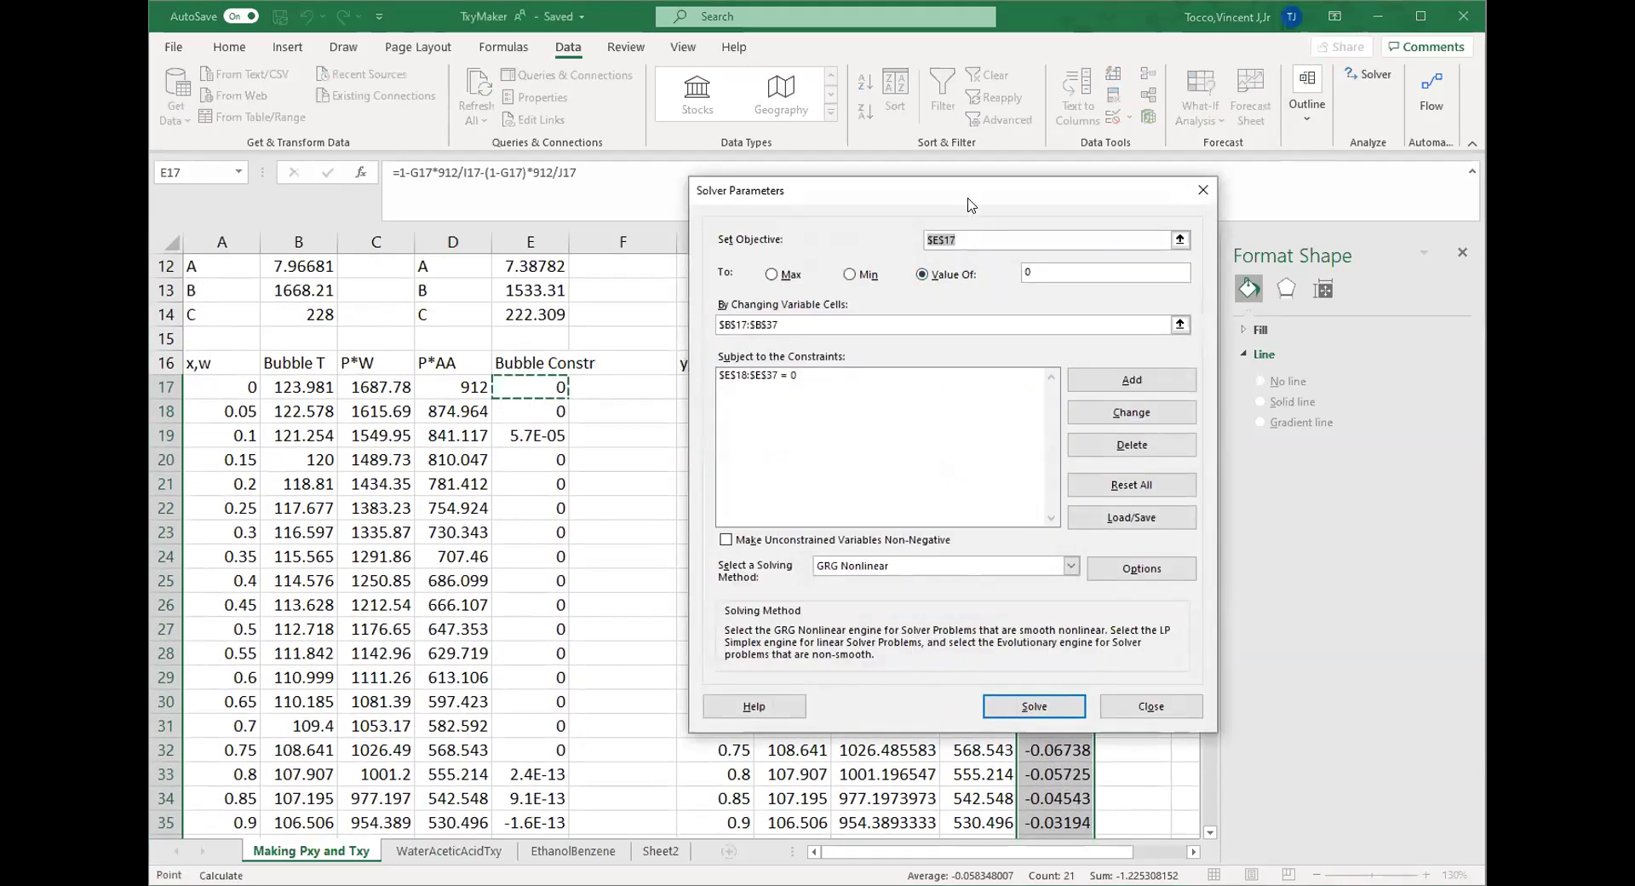
{"action": "left_click_drag", "start_coordinate": [963, 182], "coordinate": [1384, 190]}
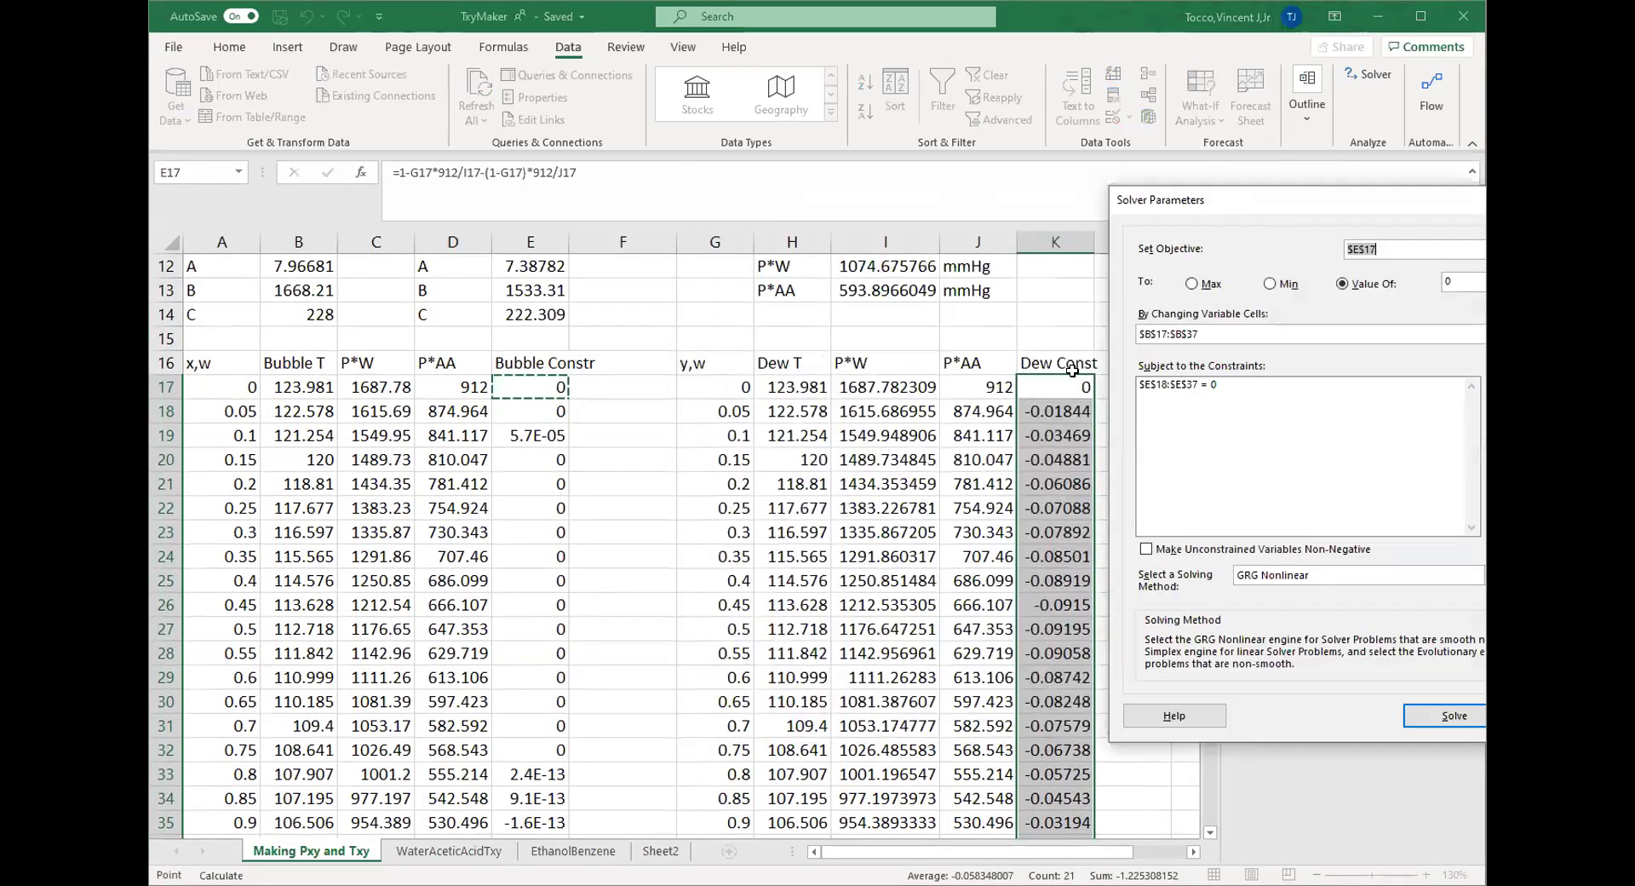
{"action": "left_click", "coordinate": [1042, 387]}
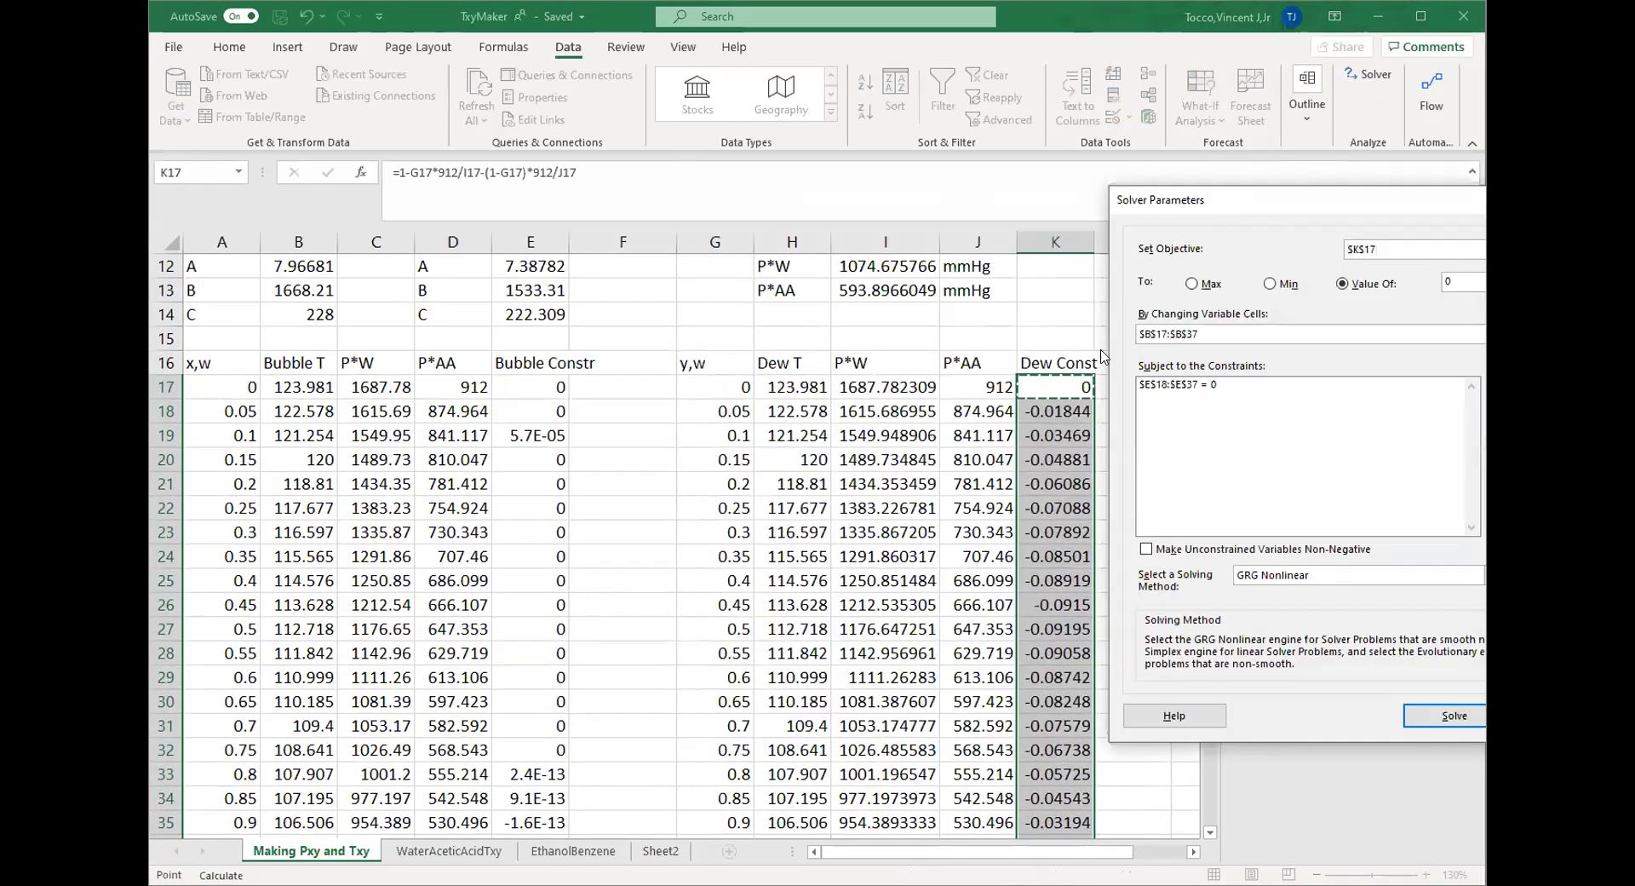
{"action": "left_click", "coordinate": [1238, 334]}
{"action": "scroll", "coordinate": [1056, 347], "scroll_direction": "down", "scroll_amount": 1}
{"action": "left_click", "coordinate": [801, 338]}
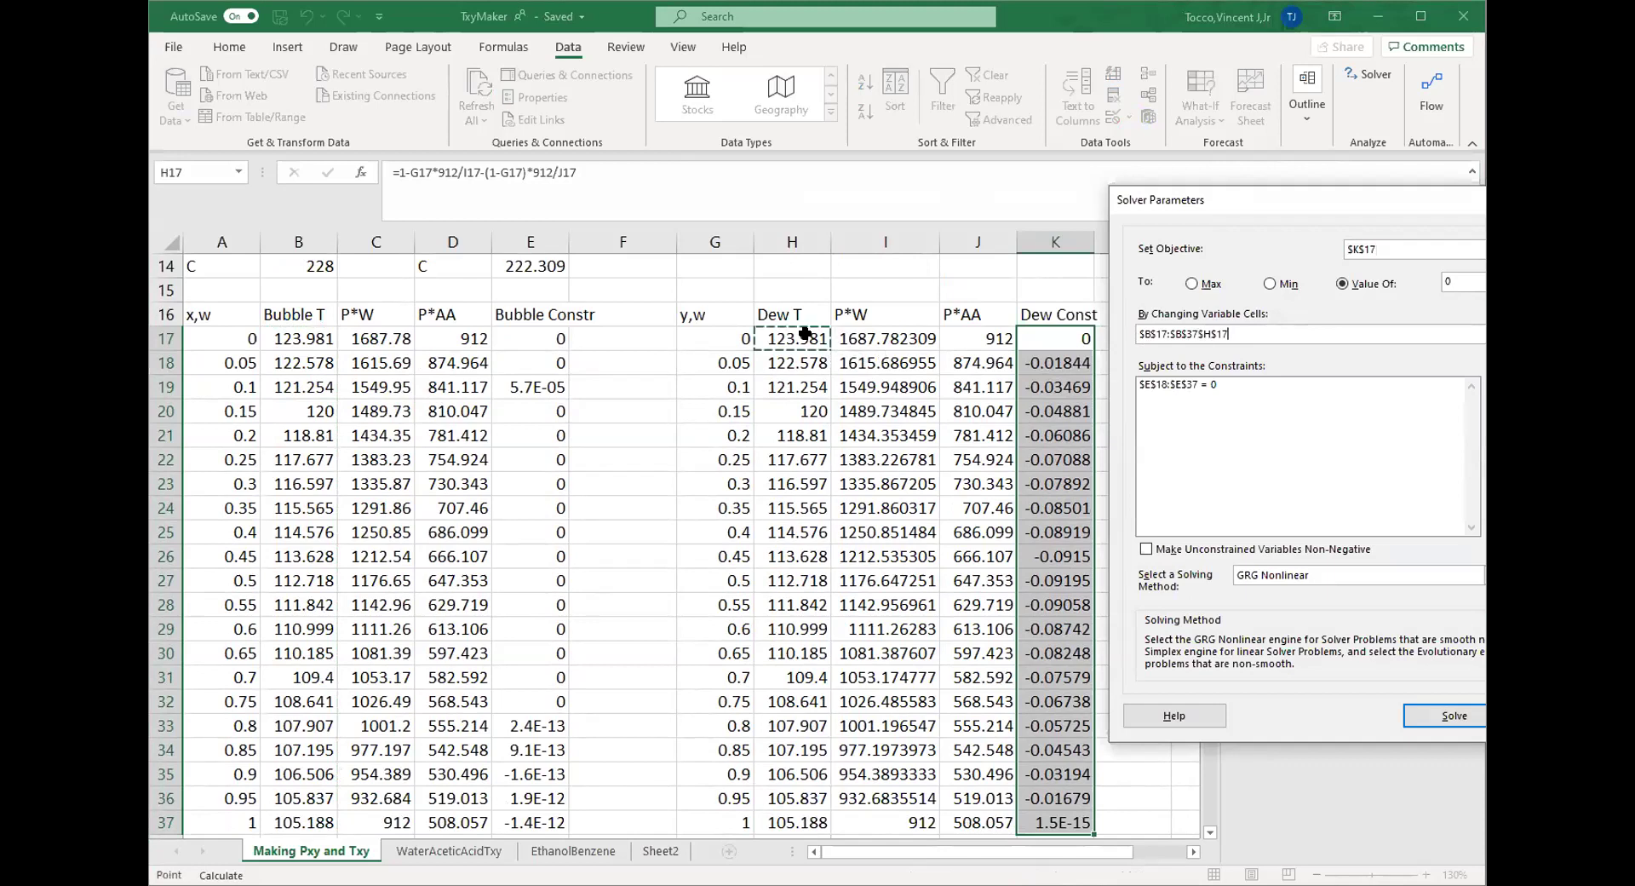
{"action": "left_click_drag", "start_coordinate": [804, 333], "coordinate": [792, 749]}
- Change the Solver constraint to K18:K37 = 0, solve with GRG Nonlinear and keep the solution
{"action": "left_click", "coordinate": [1276, 388]}
{"action": "left_click", "coordinate": [1550, 424]}
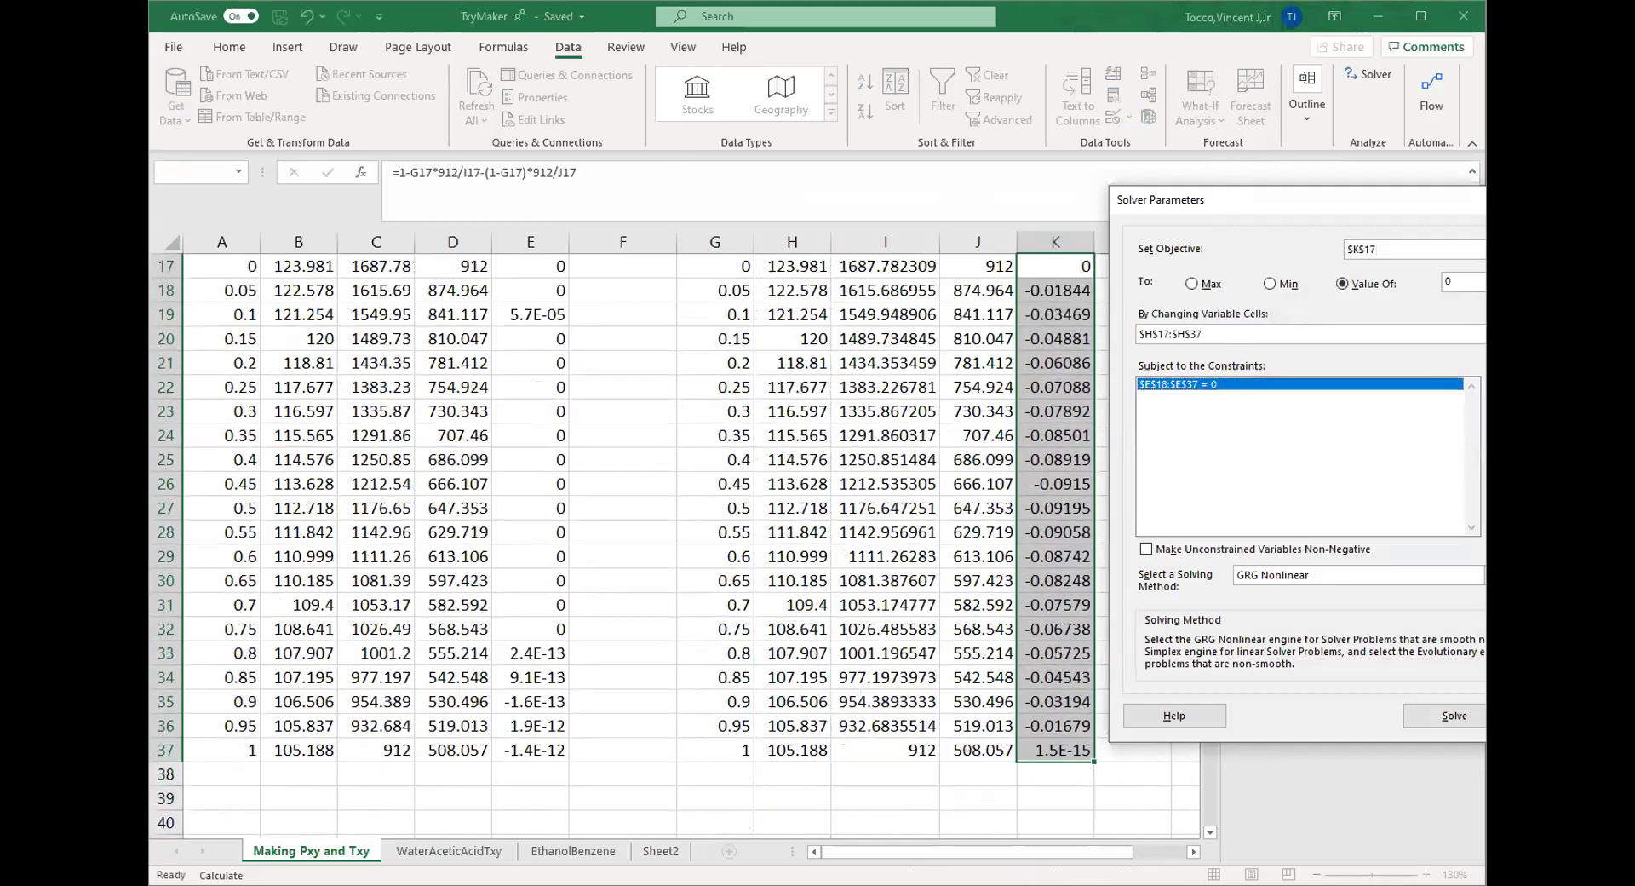
{"action": "left_click", "coordinate": [1061, 438]}
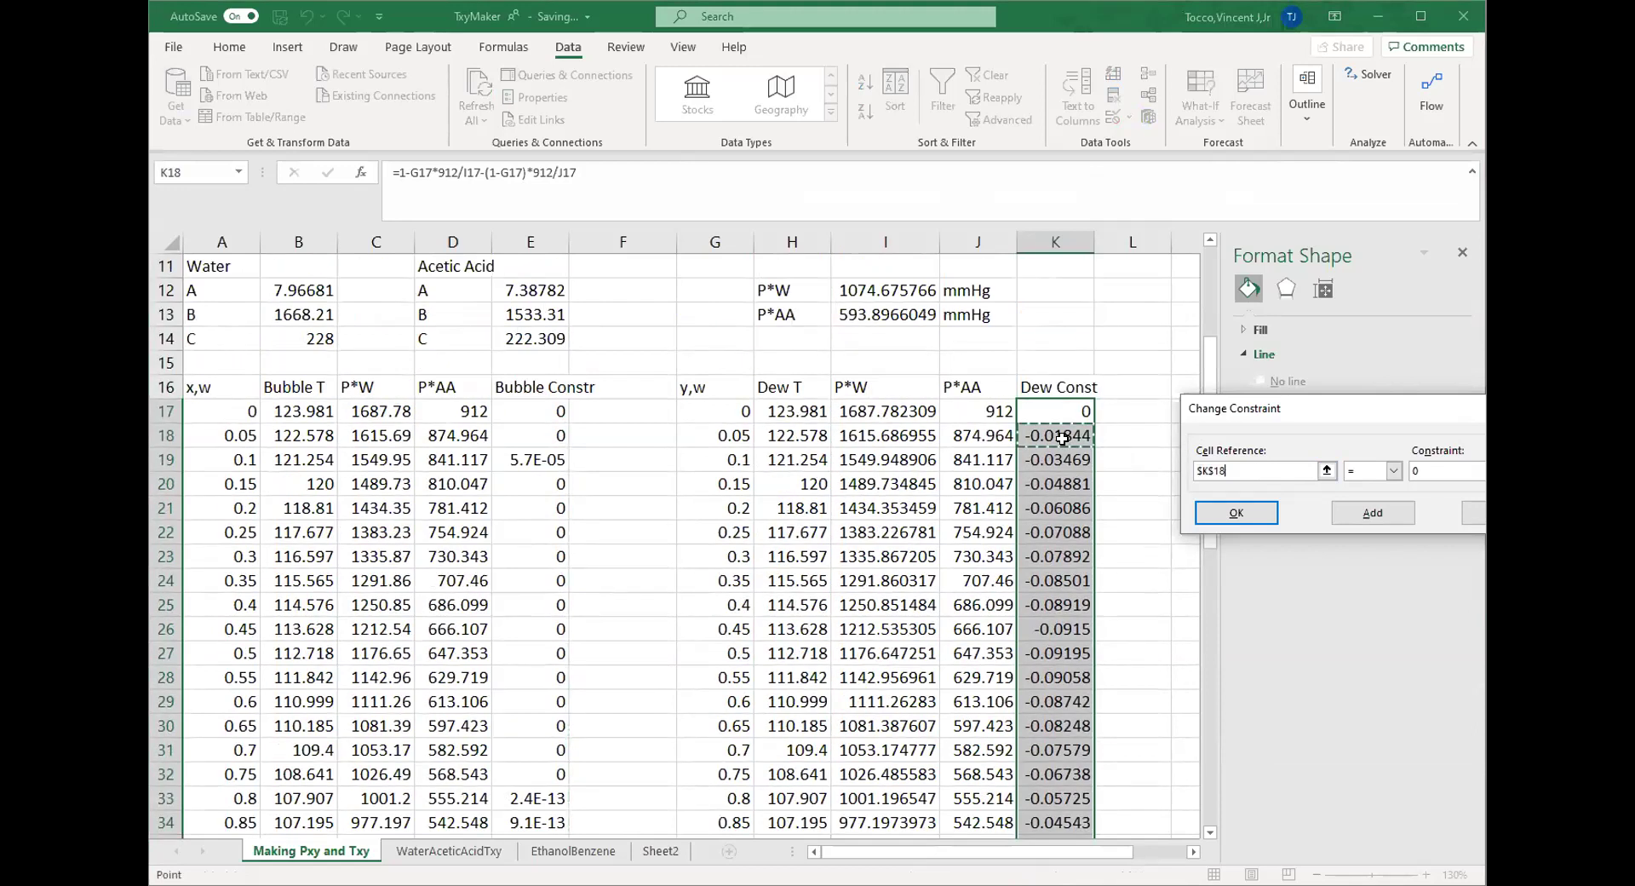
{"action": "left_click", "coordinate": [1236, 512]}
{"action": "left_click", "coordinate": [1442, 718]}
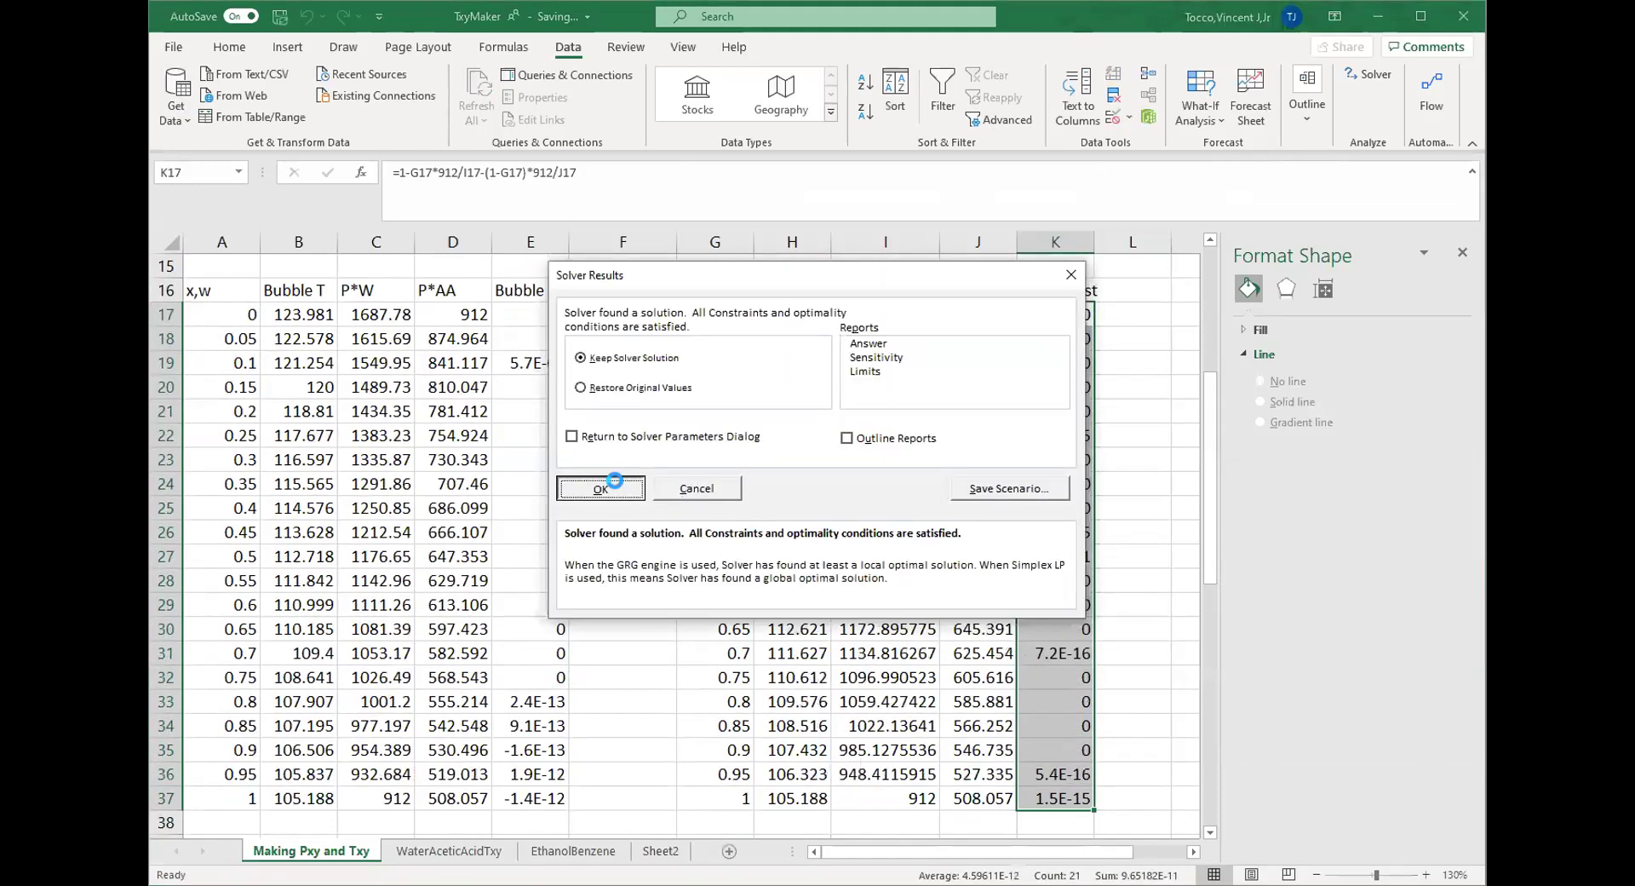
{"action": "left_click", "coordinate": [634, 490]}
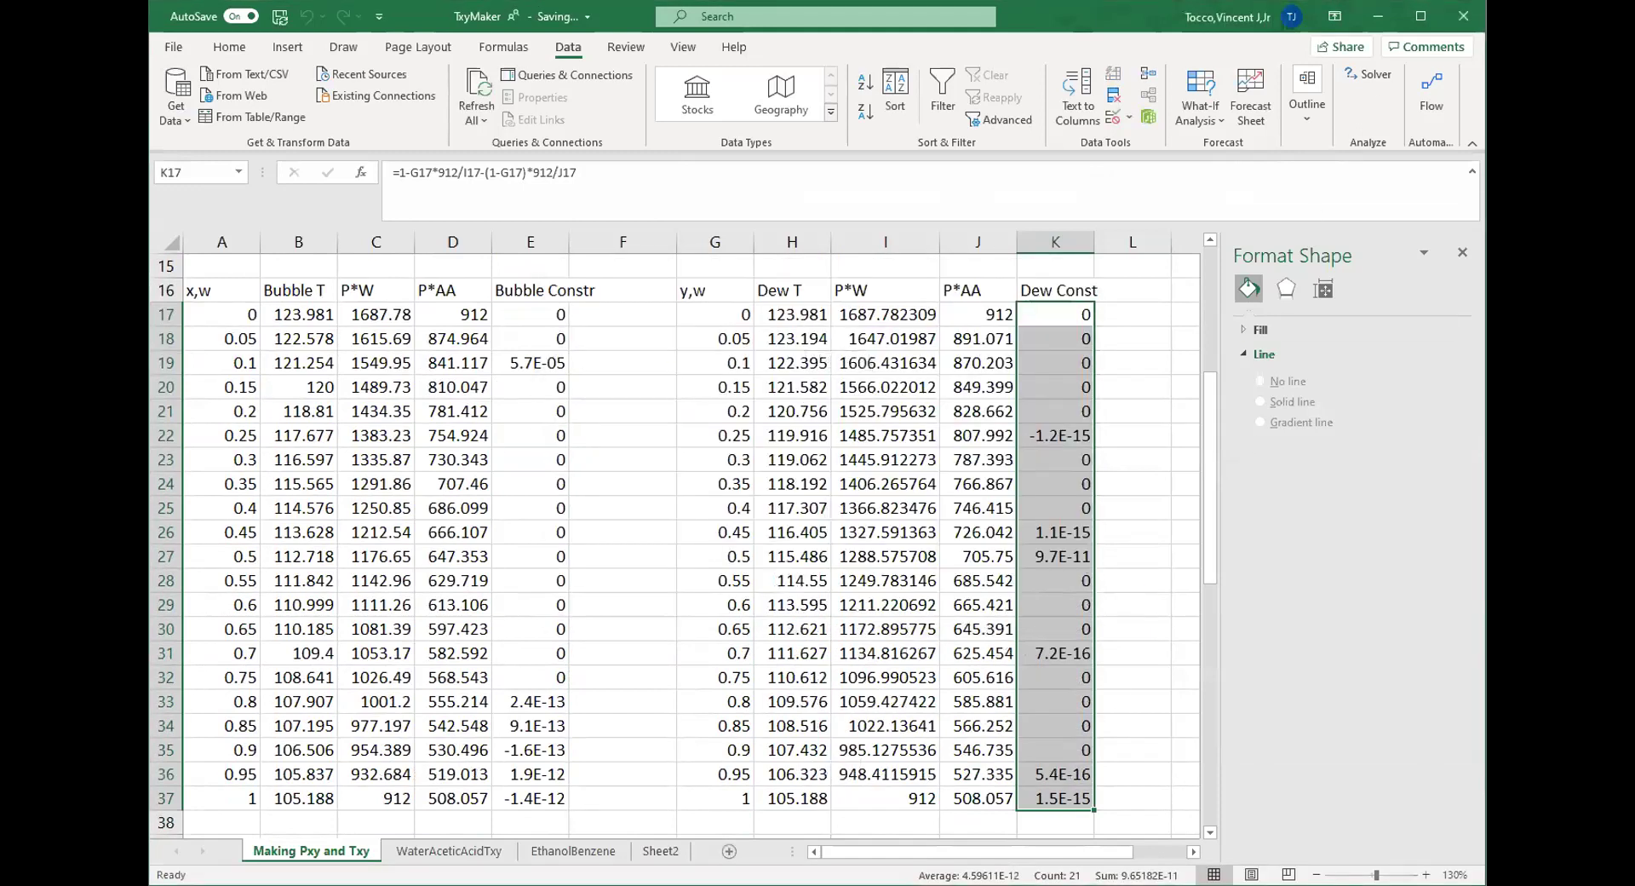
- Maximize the window, copy the Pxy diagram and paste the copy beside the dew point table
{"action": "left_click", "coordinate": [1421, 17]}
{"action": "scroll", "coordinate": [942, 523], "scroll_direction": "down", "scroll_amount": 3}
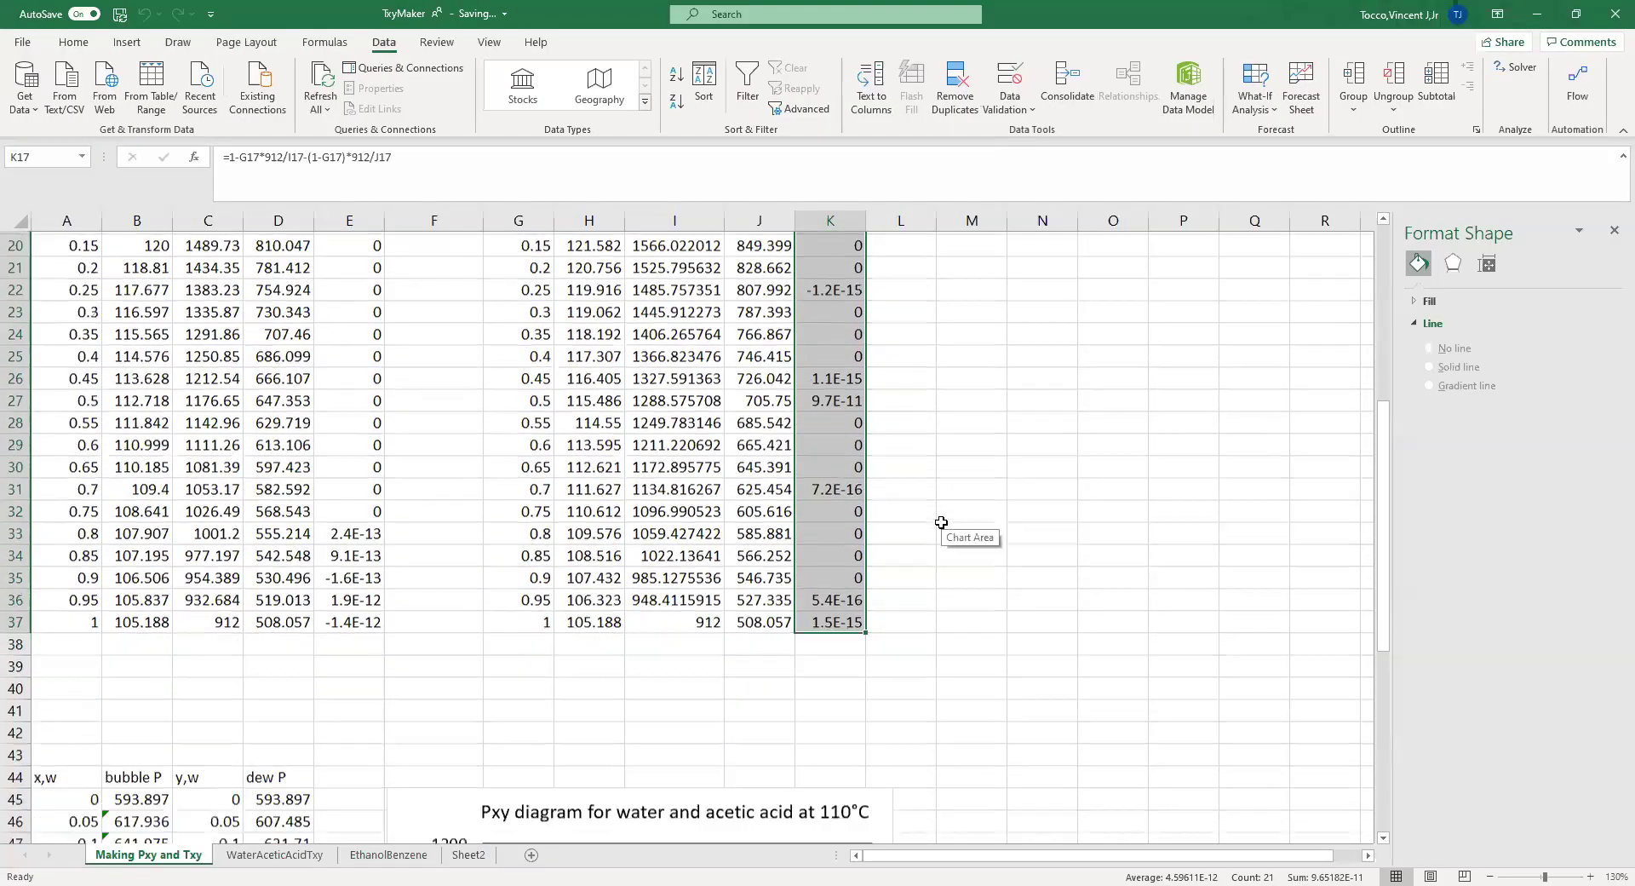
{"action": "left_click", "coordinate": [658, 632]}
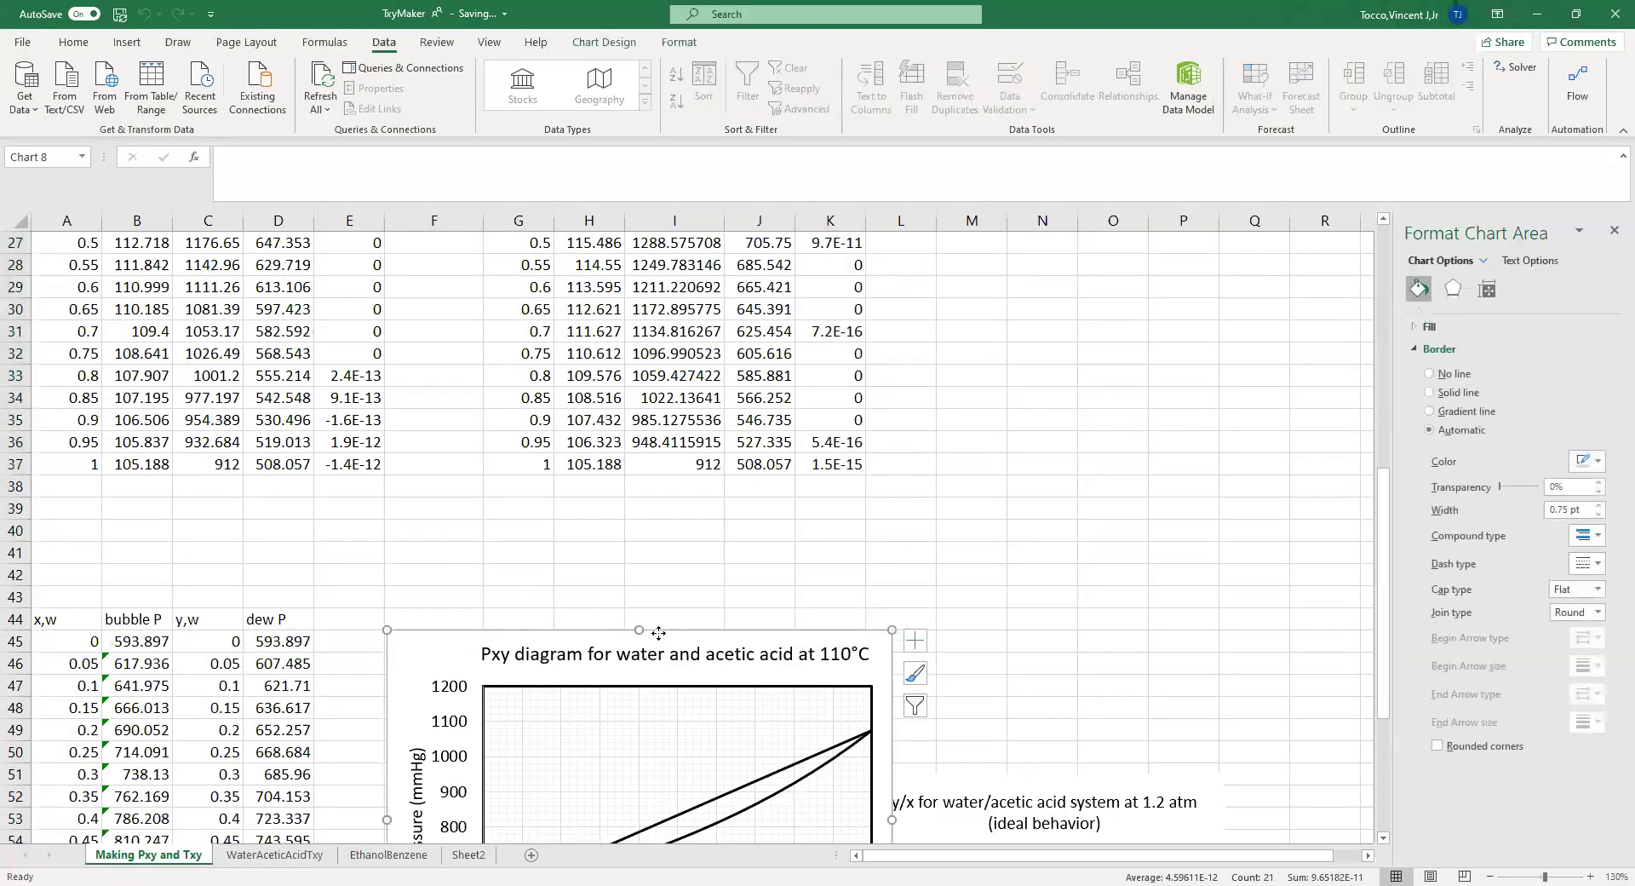
{"action": "right_click", "coordinate": [659, 632]}
{"action": "left_click", "coordinate": [714, 215]}
{"action": "scroll", "coordinate": [869, 468], "scroll_direction": "up", "scroll_amount": 6}
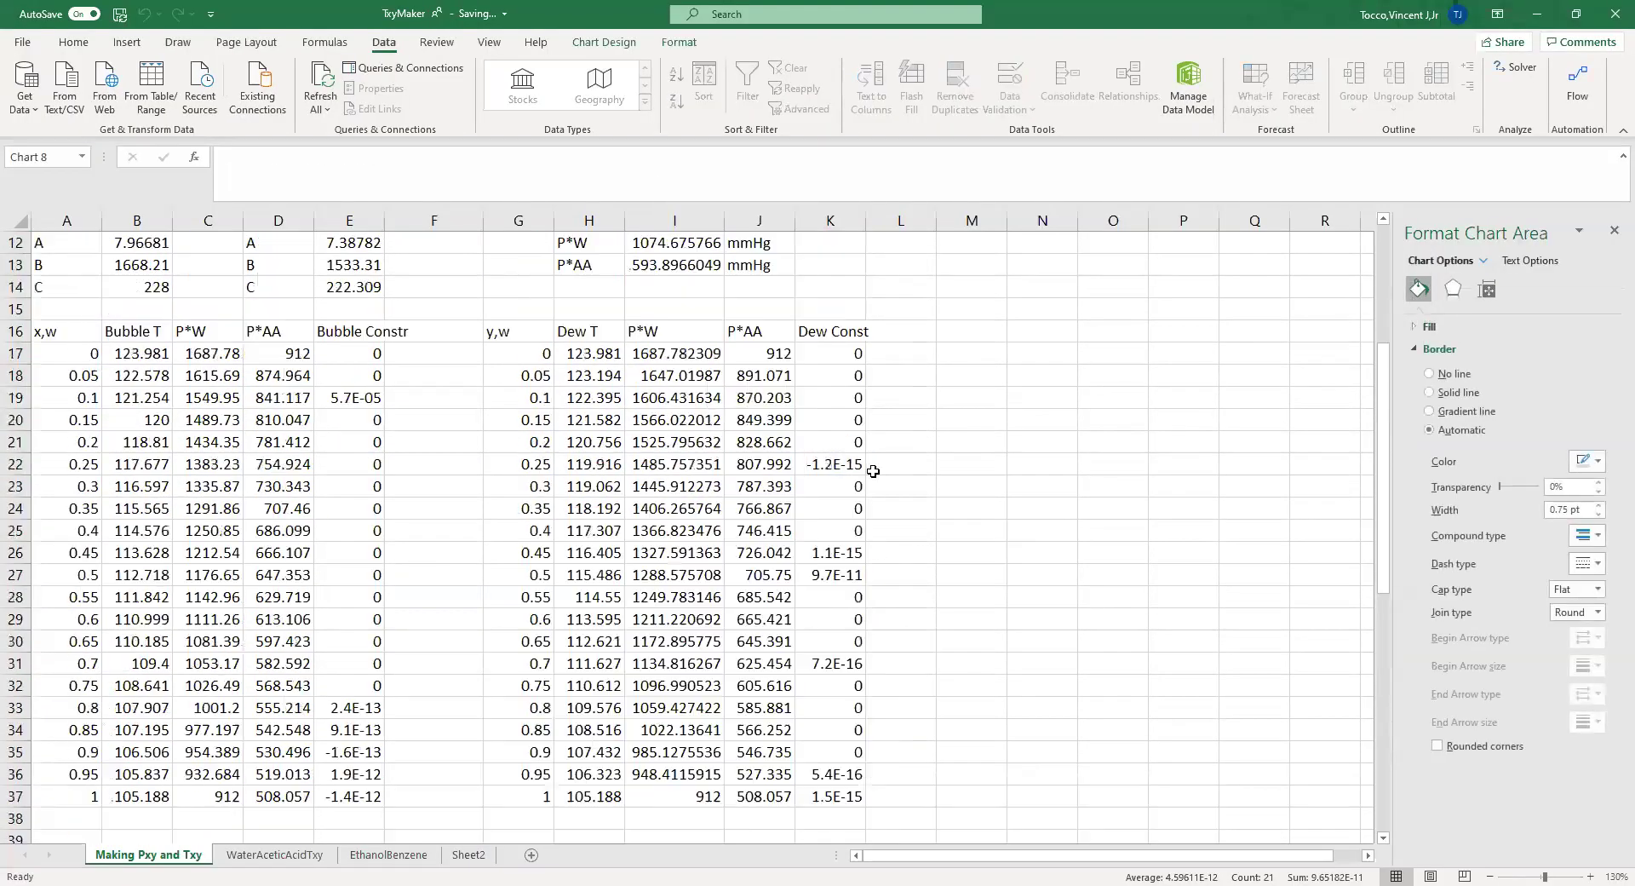
{"action": "left_click", "coordinate": [1013, 432]}
{"action": "right_click", "coordinate": [1013, 432]}
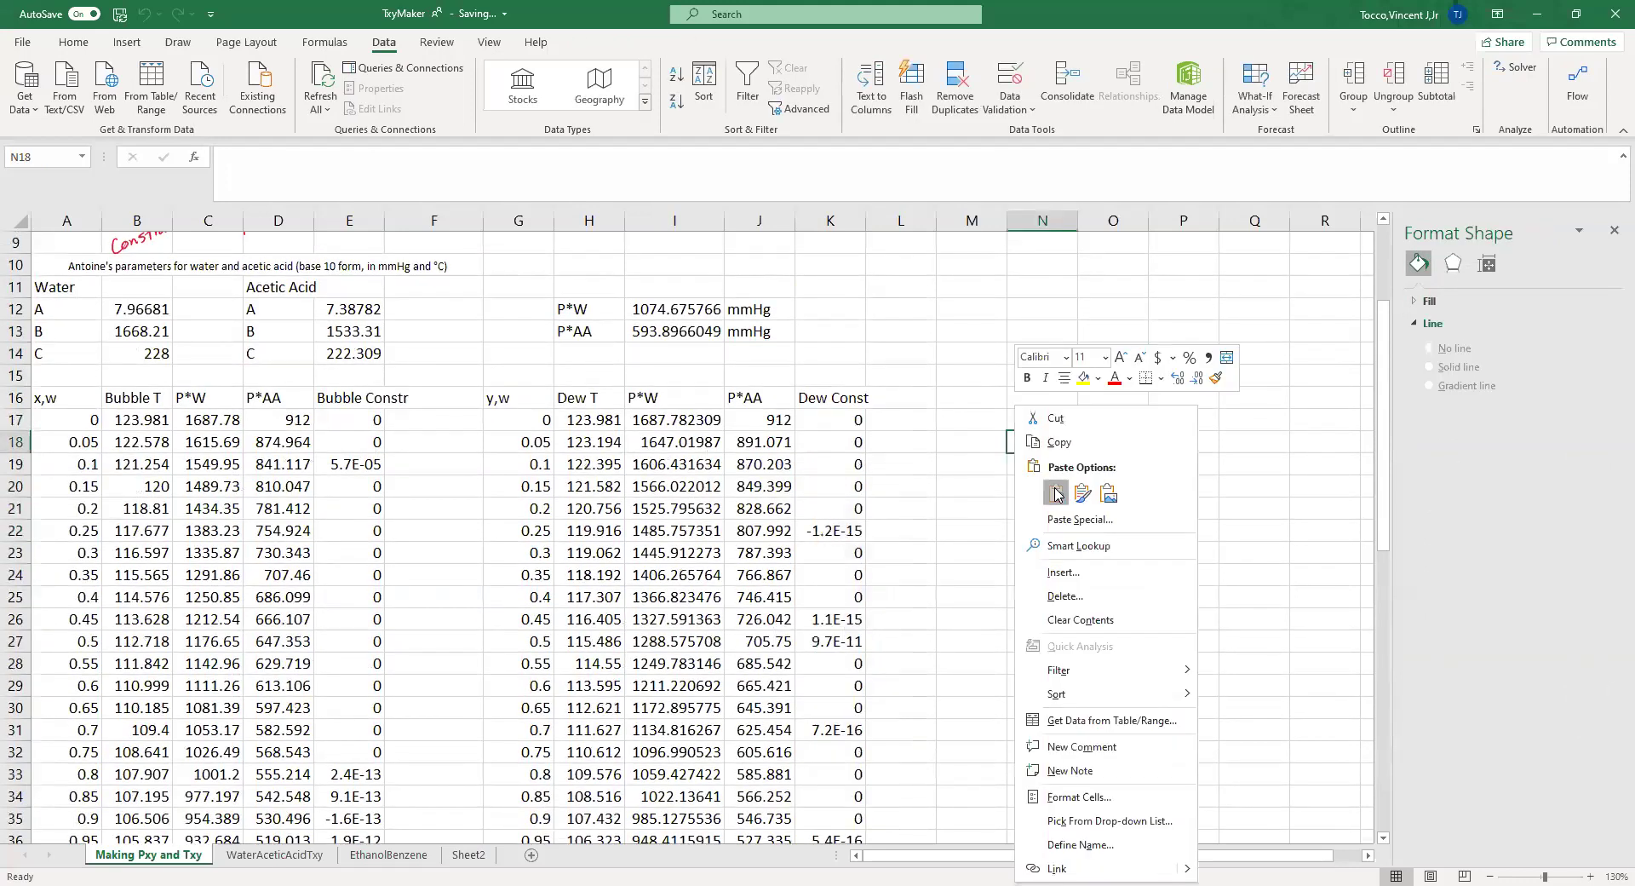
{"action": "left_click", "coordinate": [1056, 494]}
- Repoint the copied chart's bubble point series to x values A17:A37 and y values B17:B37
{"action": "left_click", "coordinate": [1170, 574]}
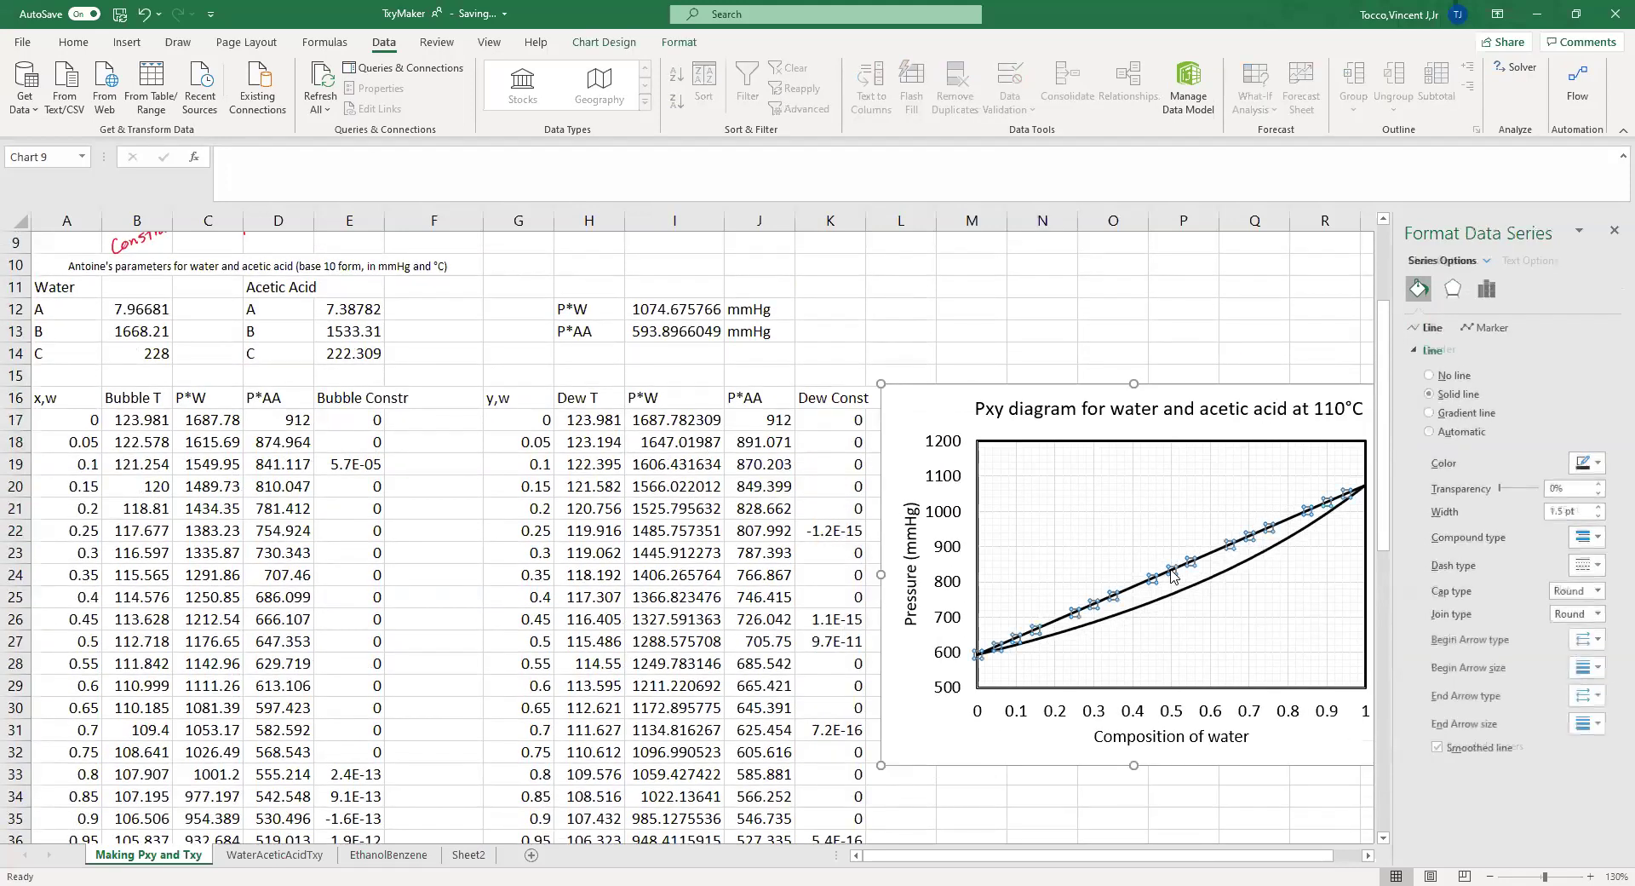
{"action": "scroll", "coordinate": [839, 537], "scroll_direction": "down", "scroll_amount": 5}
{"action": "scroll", "coordinate": [817, 537], "scroll_direction": "down", "scroll_amount": 1}
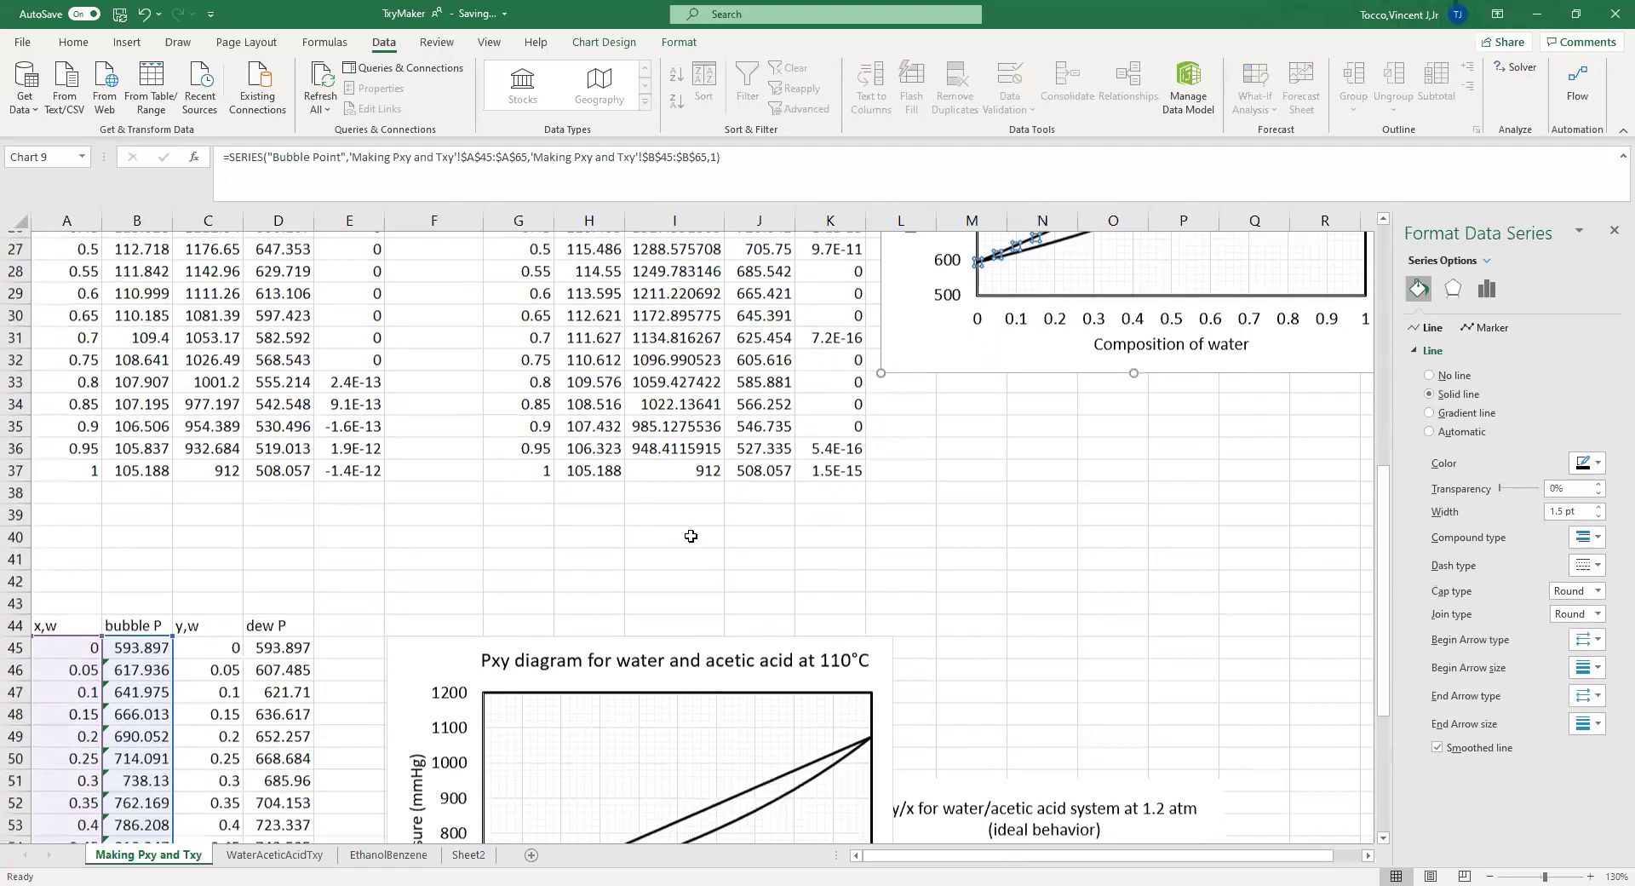
{"action": "left_click_drag", "start_coordinate": [92, 631], "coordinate": [89, 436]}
{"action": "scroll", "coordinate": [89, 508], "scroll_direction": "down", "scroll_amount": 3}
{"action": "scroll", "coordinate": [89, 508], "scroll_direction": "down", "scroll_amount": 1}
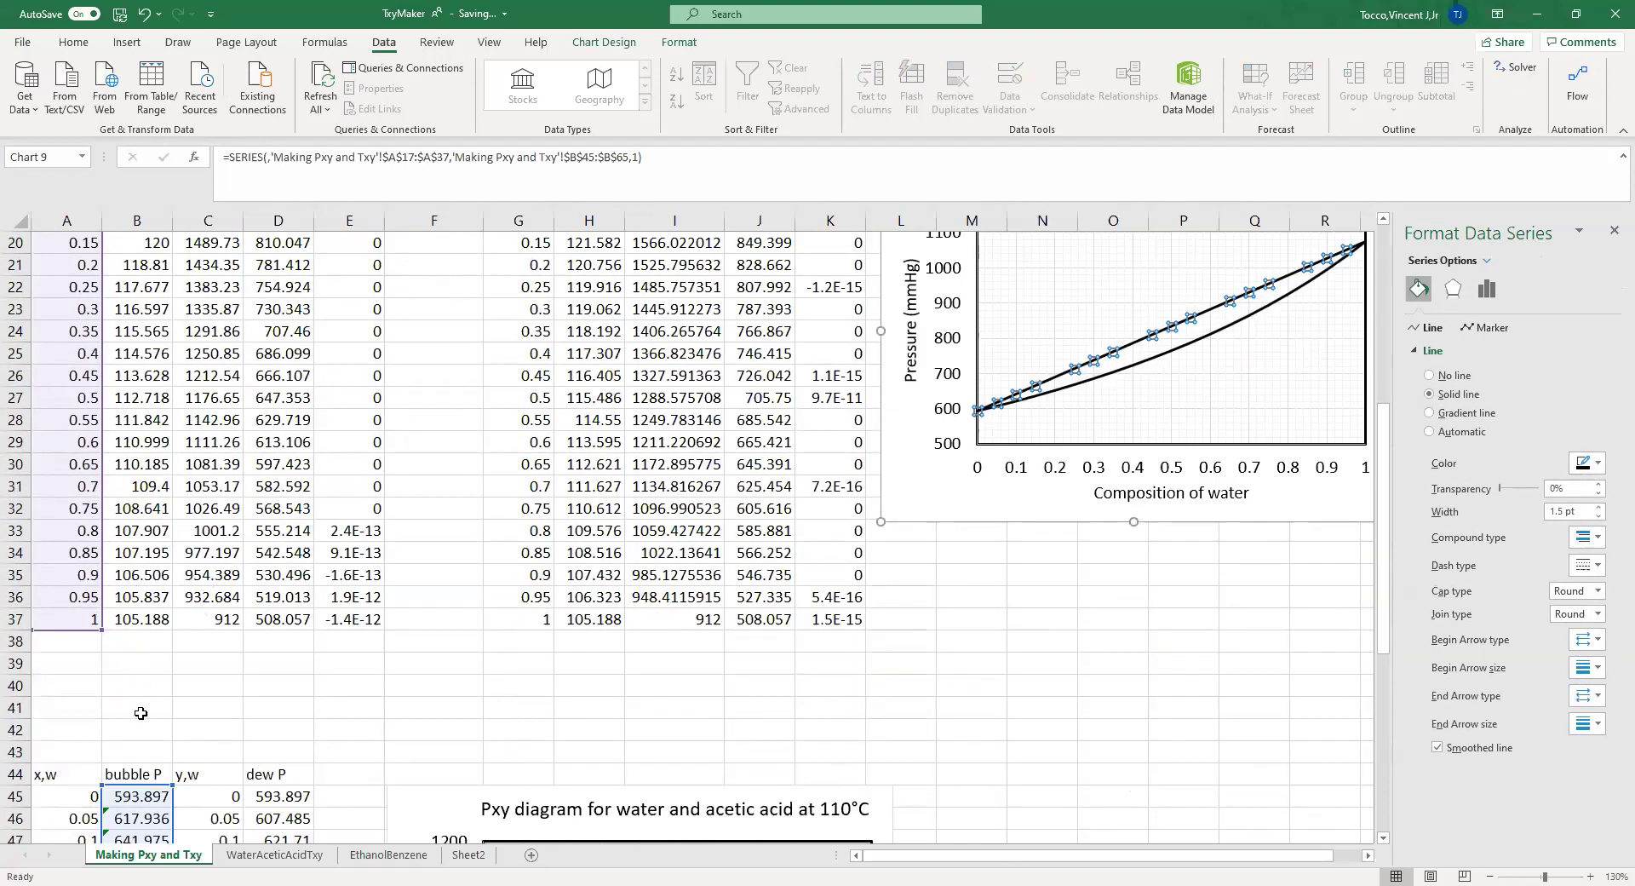
{"action": "left_click_drag", "start_coordinate": [144, 786], "coordinate": [154, 331]}
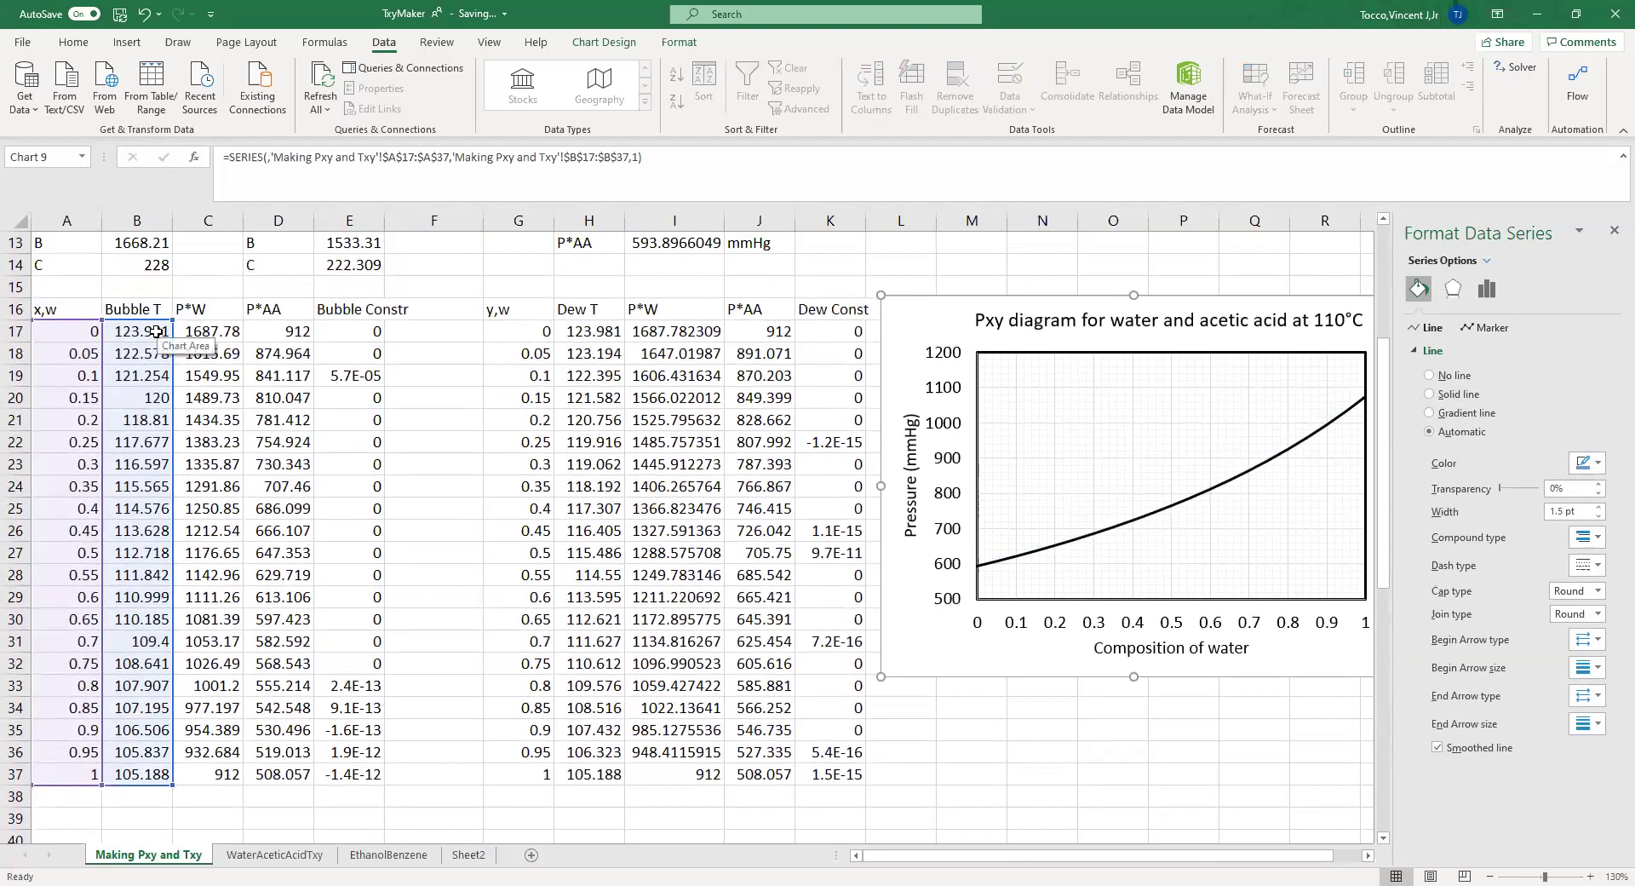
- Repoint the copied chart's dew point series to x values G17:G37 and y values H17:H37
{"action": "left_click", "coordinate": [1046, 548]}
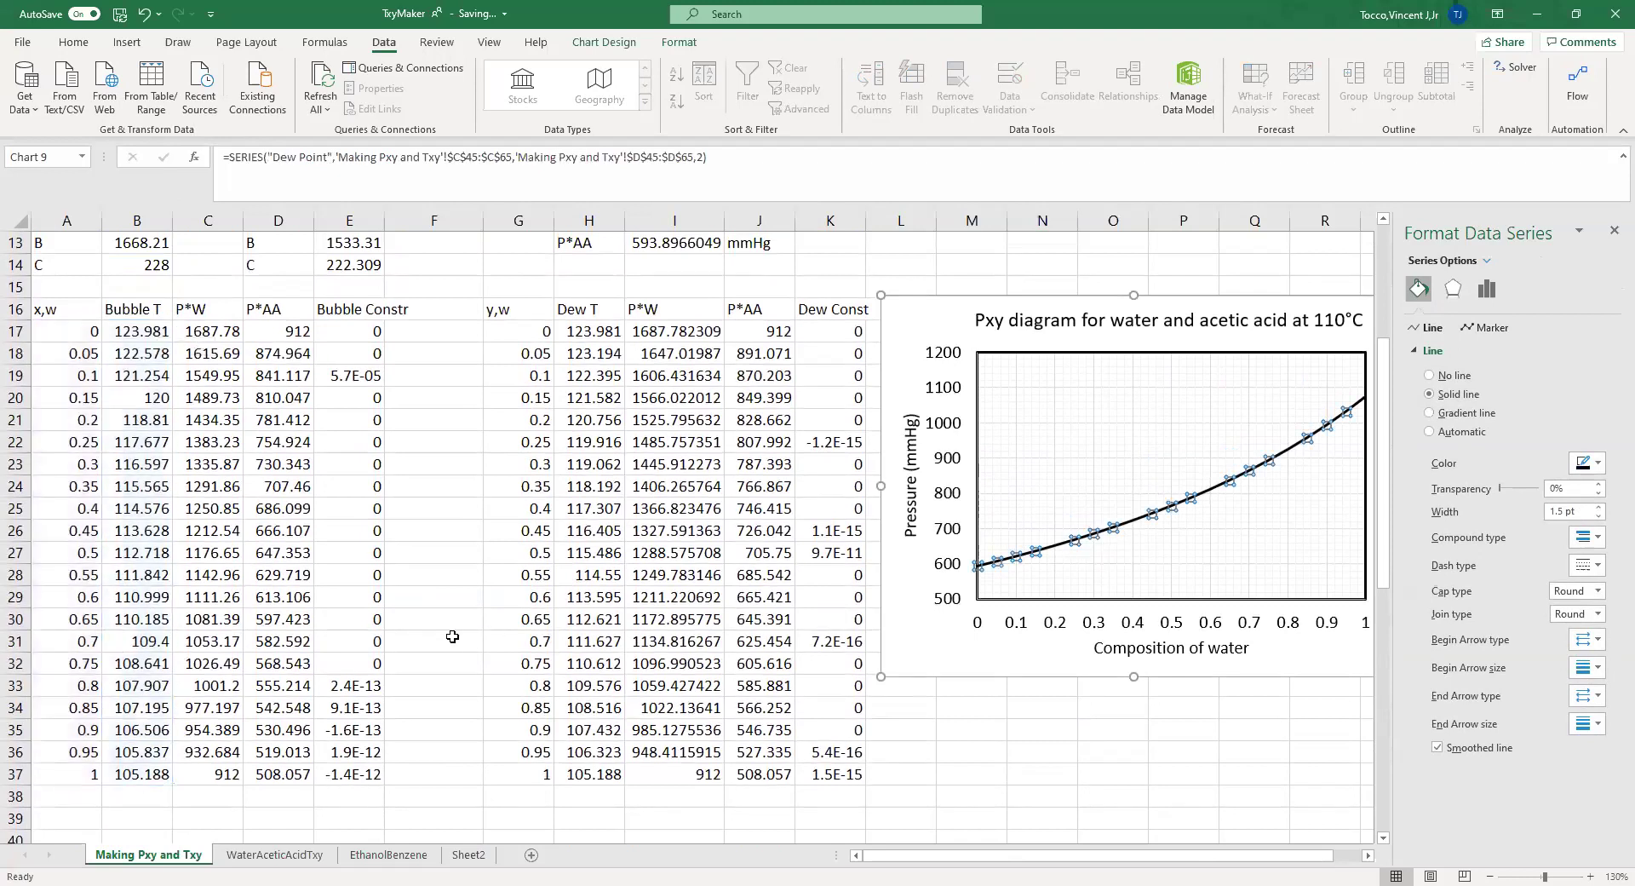
{"action": "scroll", "coordinate": [446, 640], "scroll_direction": "down", "scroll_amount": 4}
{"action": "left_click", "coordinate": [203, 686]}
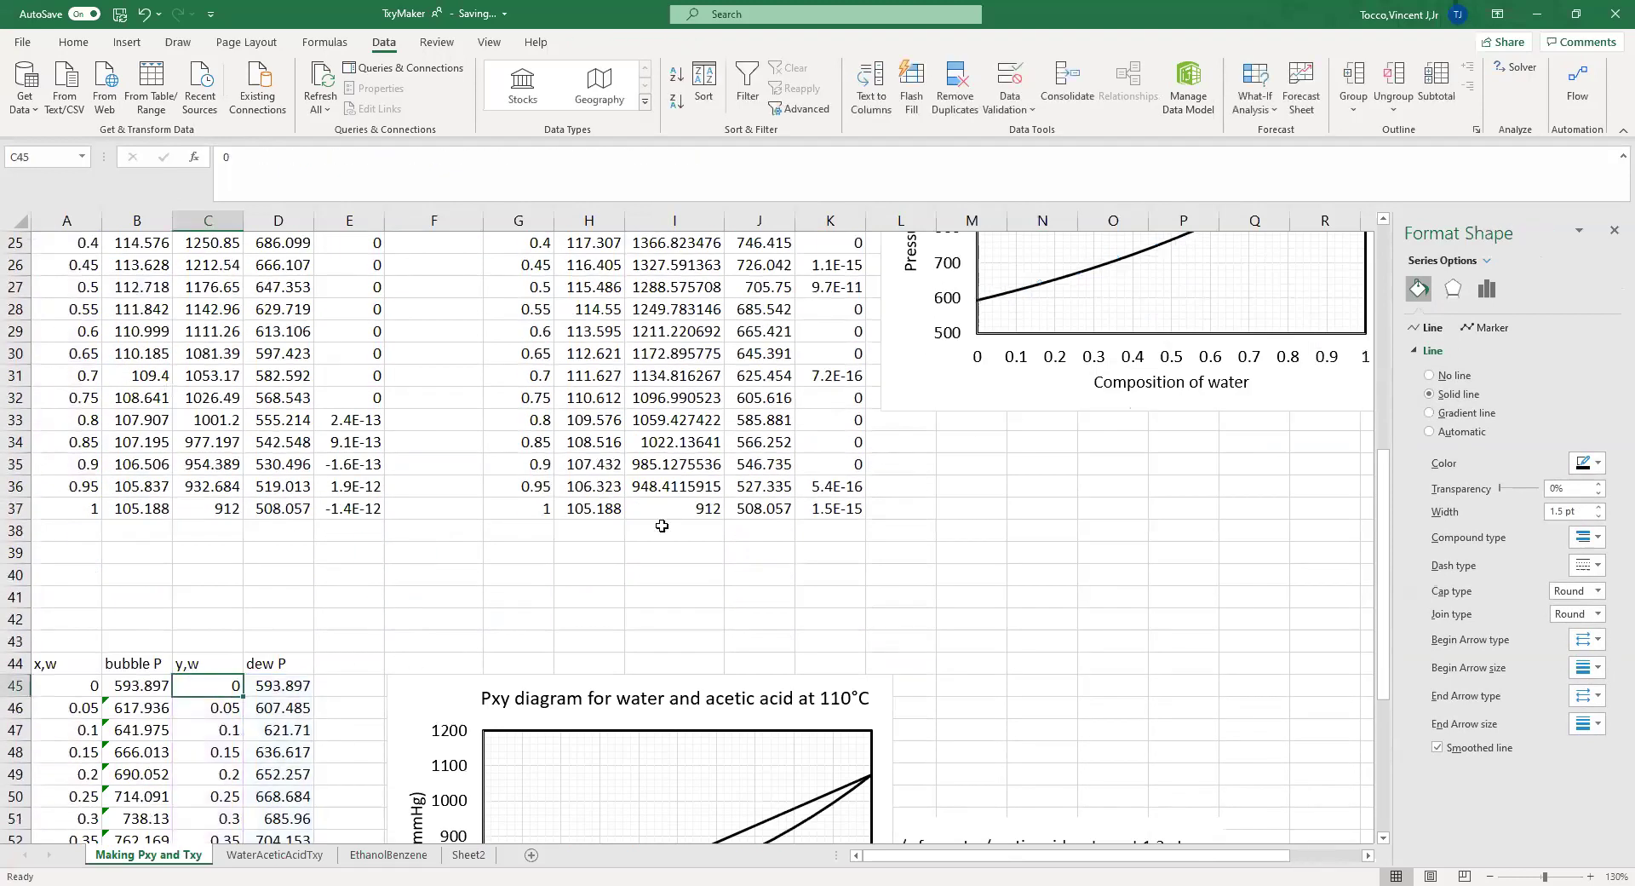
{"action": "left_click", "coordinate": [1110, 275]}
{"action": "left_click_drag", "start_coordinate": [190, 675], "coordinate": [500, 235]}
{"action": "scroll", "coordinate": [299, 569], "scroll_direction": "down", "scroll_amount": 3}
{"action": "left_click_drag", "start_coordinate": [280, 672], "coordinate": [615, 551]}
{"action": "scroll", "coordinate": [1033, 561], "scroll_direction": "down", "scroll_amount": 2}
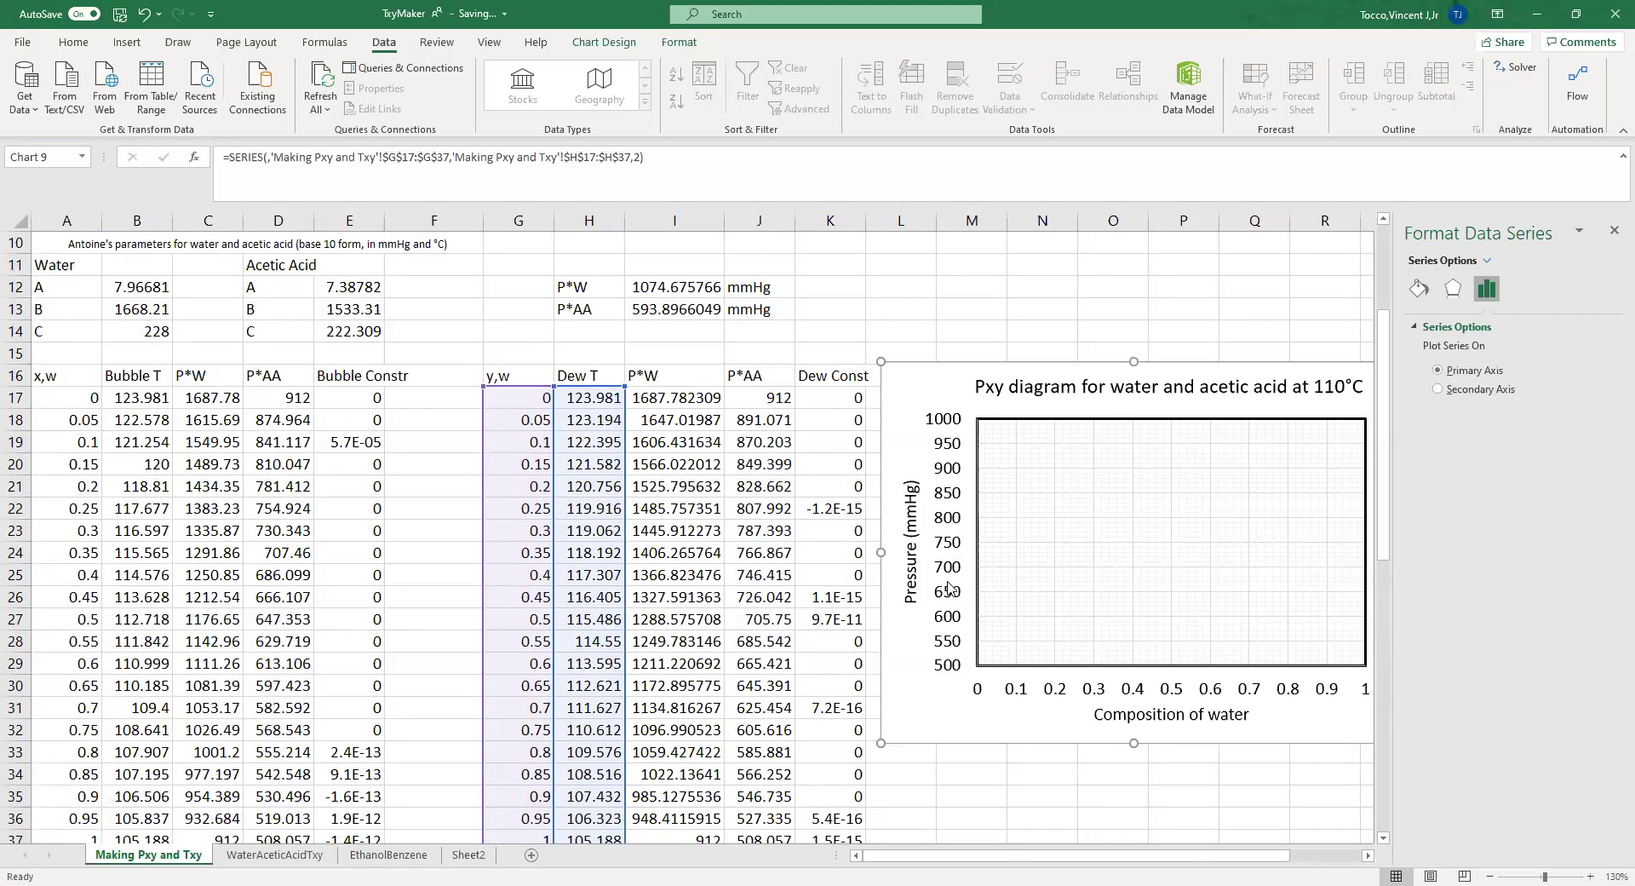
- Set the minimum bound of the copied chart's vertical axis to 100
{"action": "scroll", "coordinate": [592, 381], "scroll_direction": "down", "scroll_amount": 1}
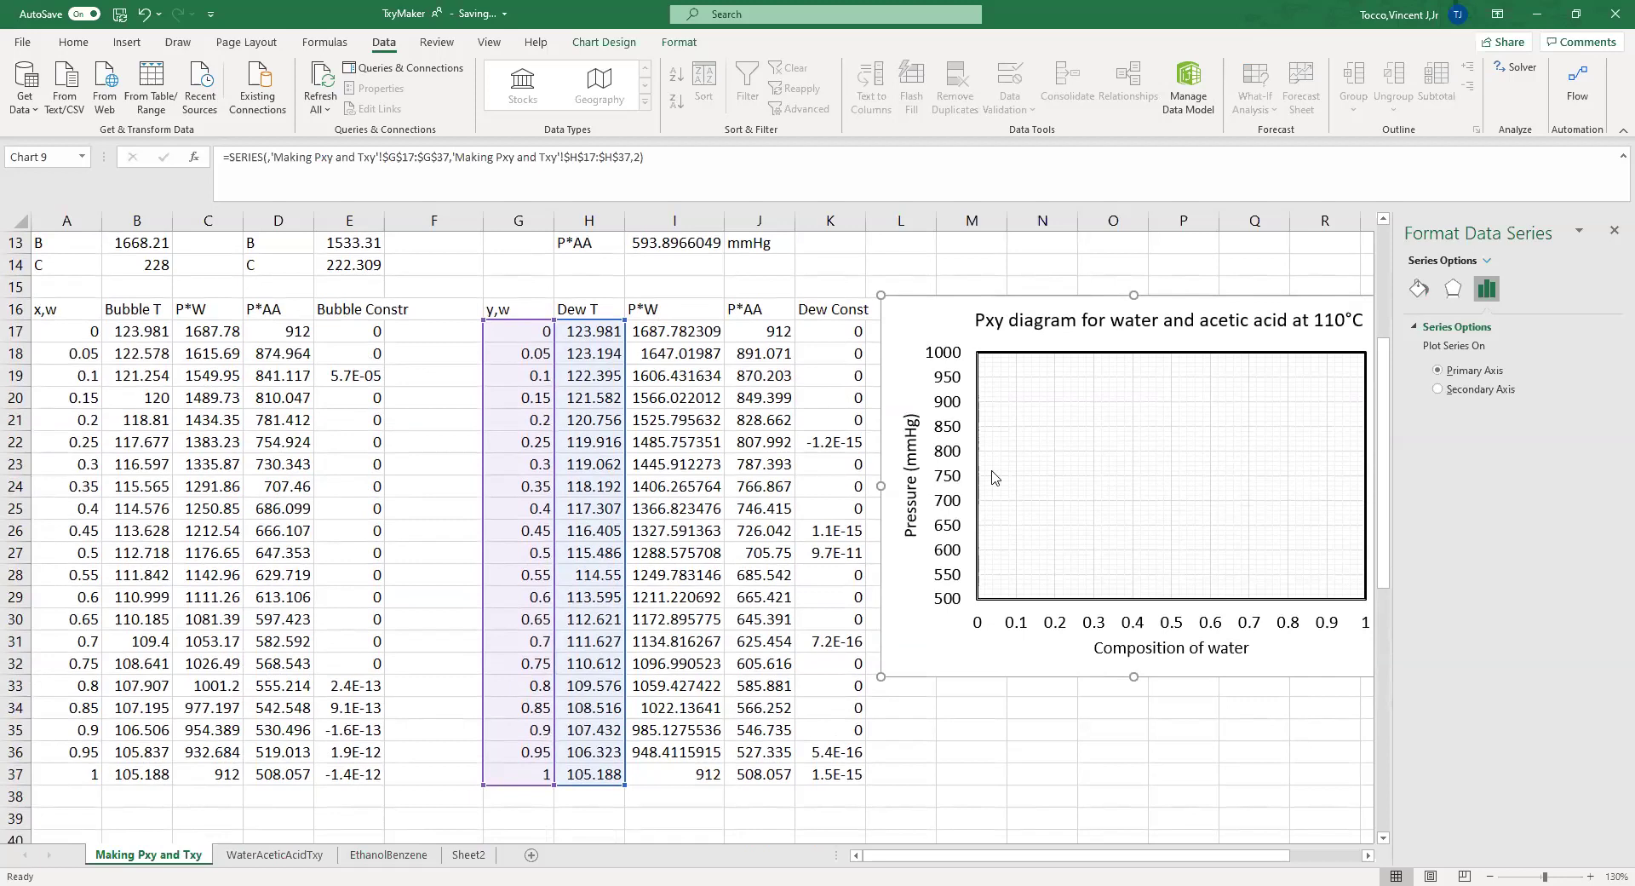
{"action": "right_click", "coordinate": [944, 456]}
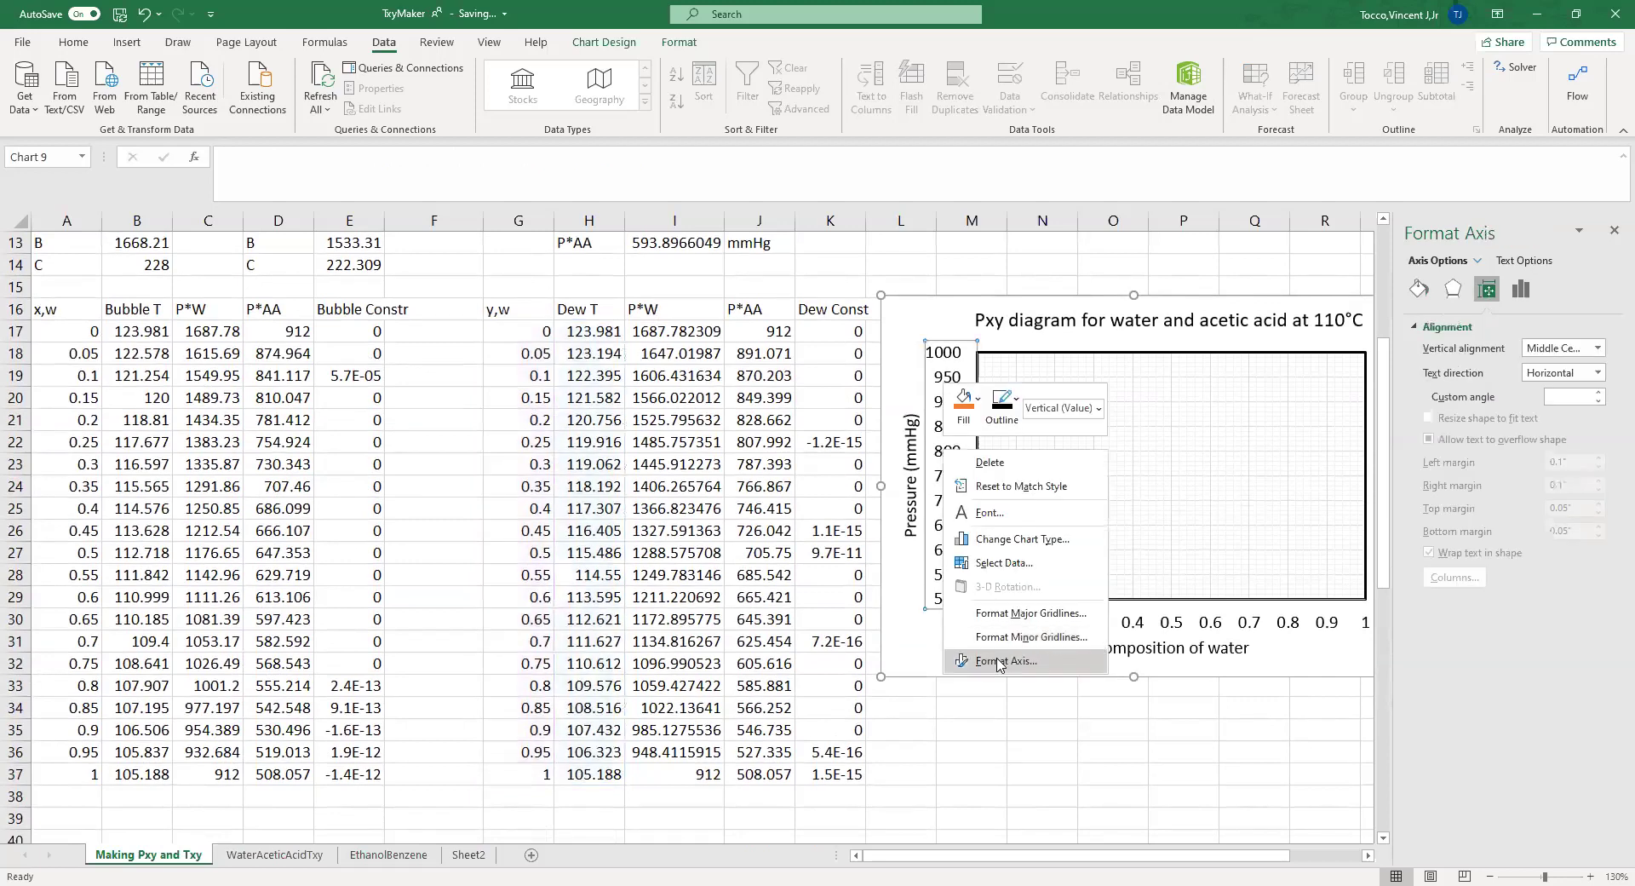
{"action": "left_click", "coordinate": [998, 662]}
{"action": "left_click_drag", "start_coordinate": [1521, 365], "coordinate": [1455, 366]}
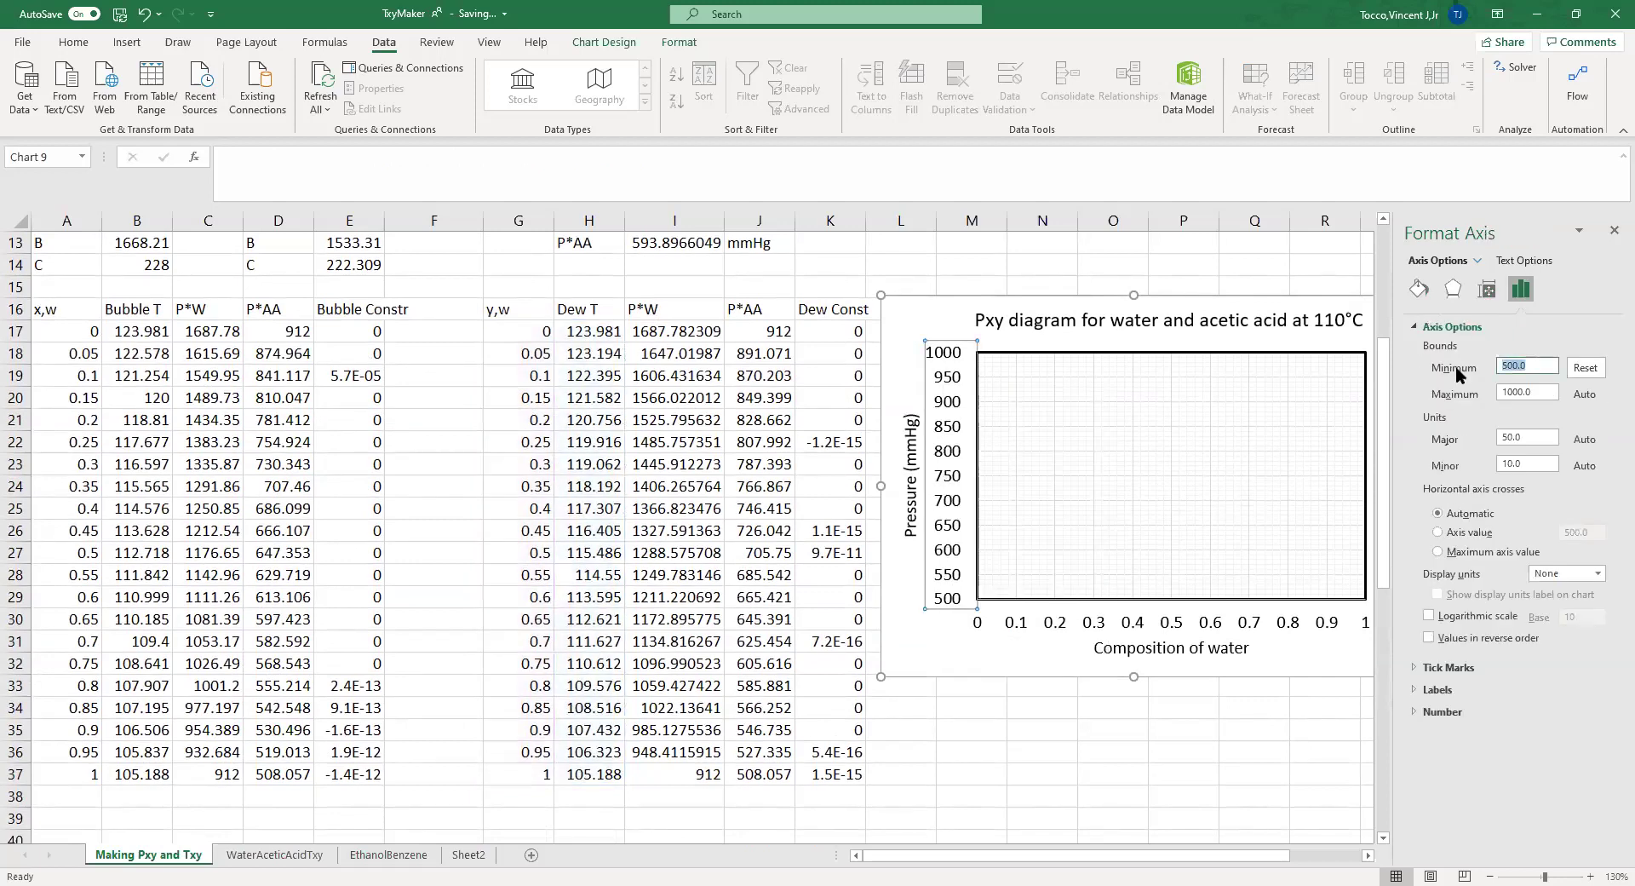
{"action": "type", "text": "100"}
{"action": "key", "text": "Tab"}
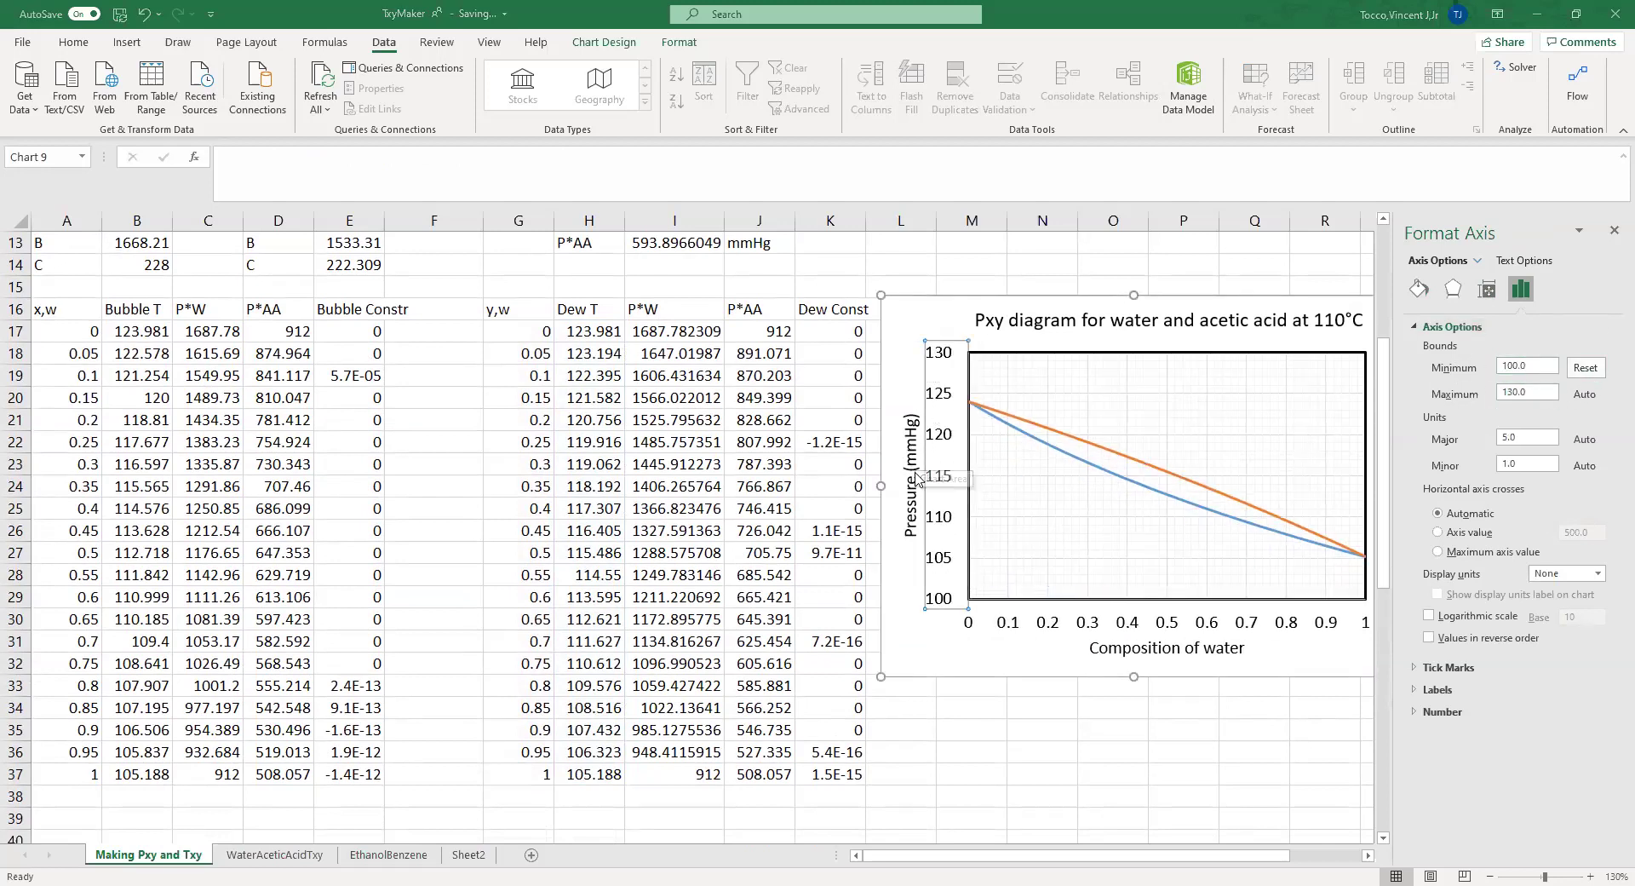
- Change the copied chart's title to "Txy diagram for water and acetic acid at 912 mmHg"
{"action": "left_click", "coordinate": [983, 320]}
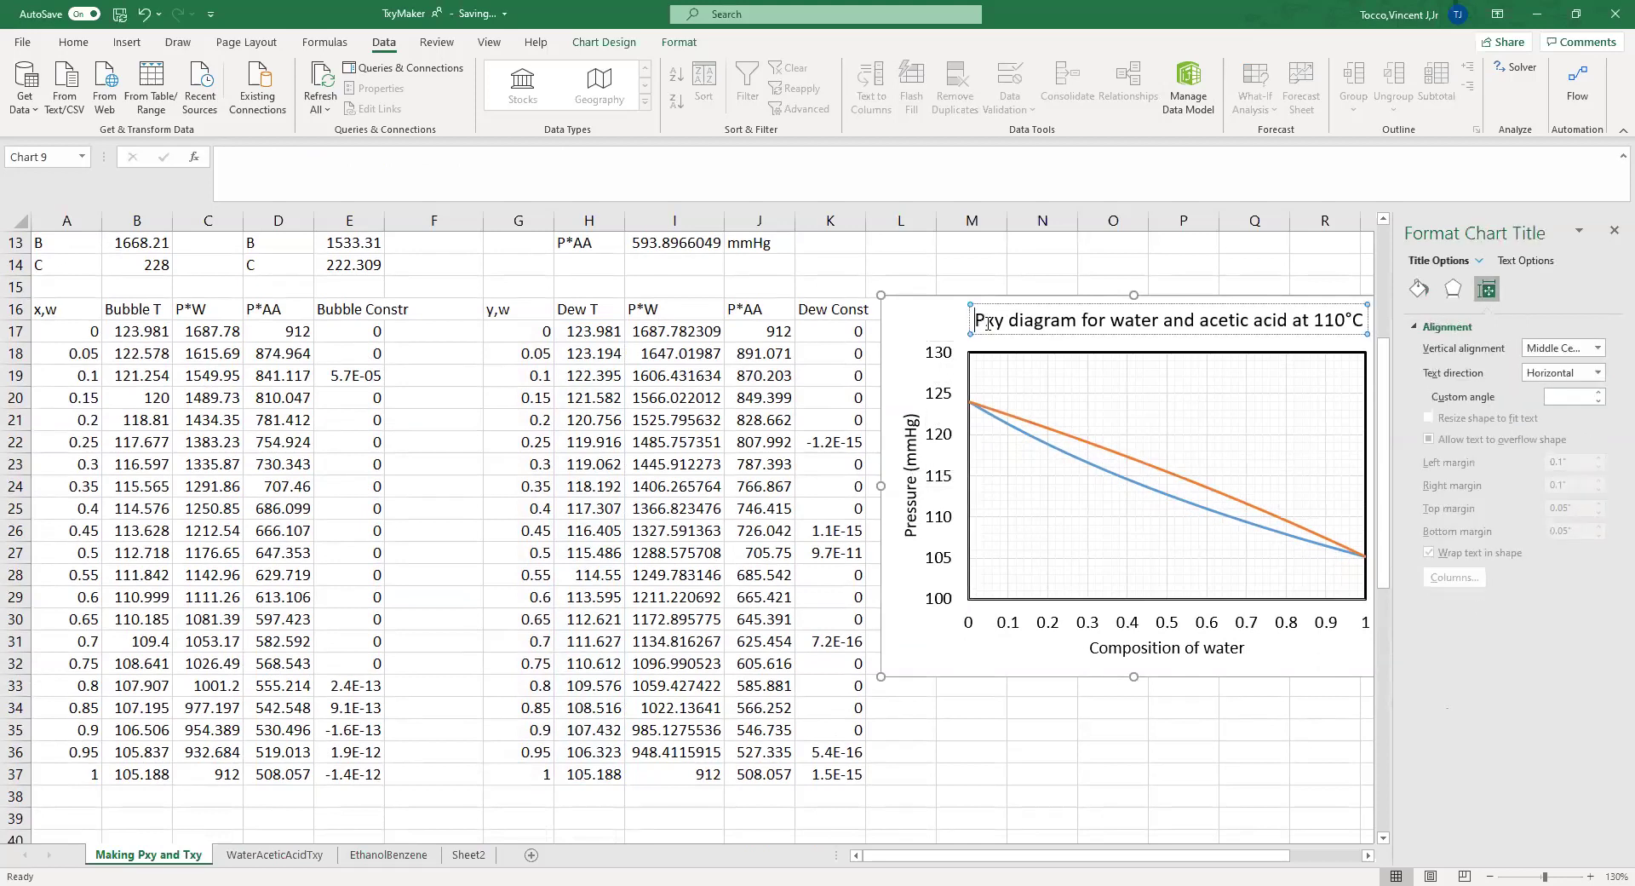
{"action": "key", "text": "BackSpace"}
{"action": "type", "text": "T"}
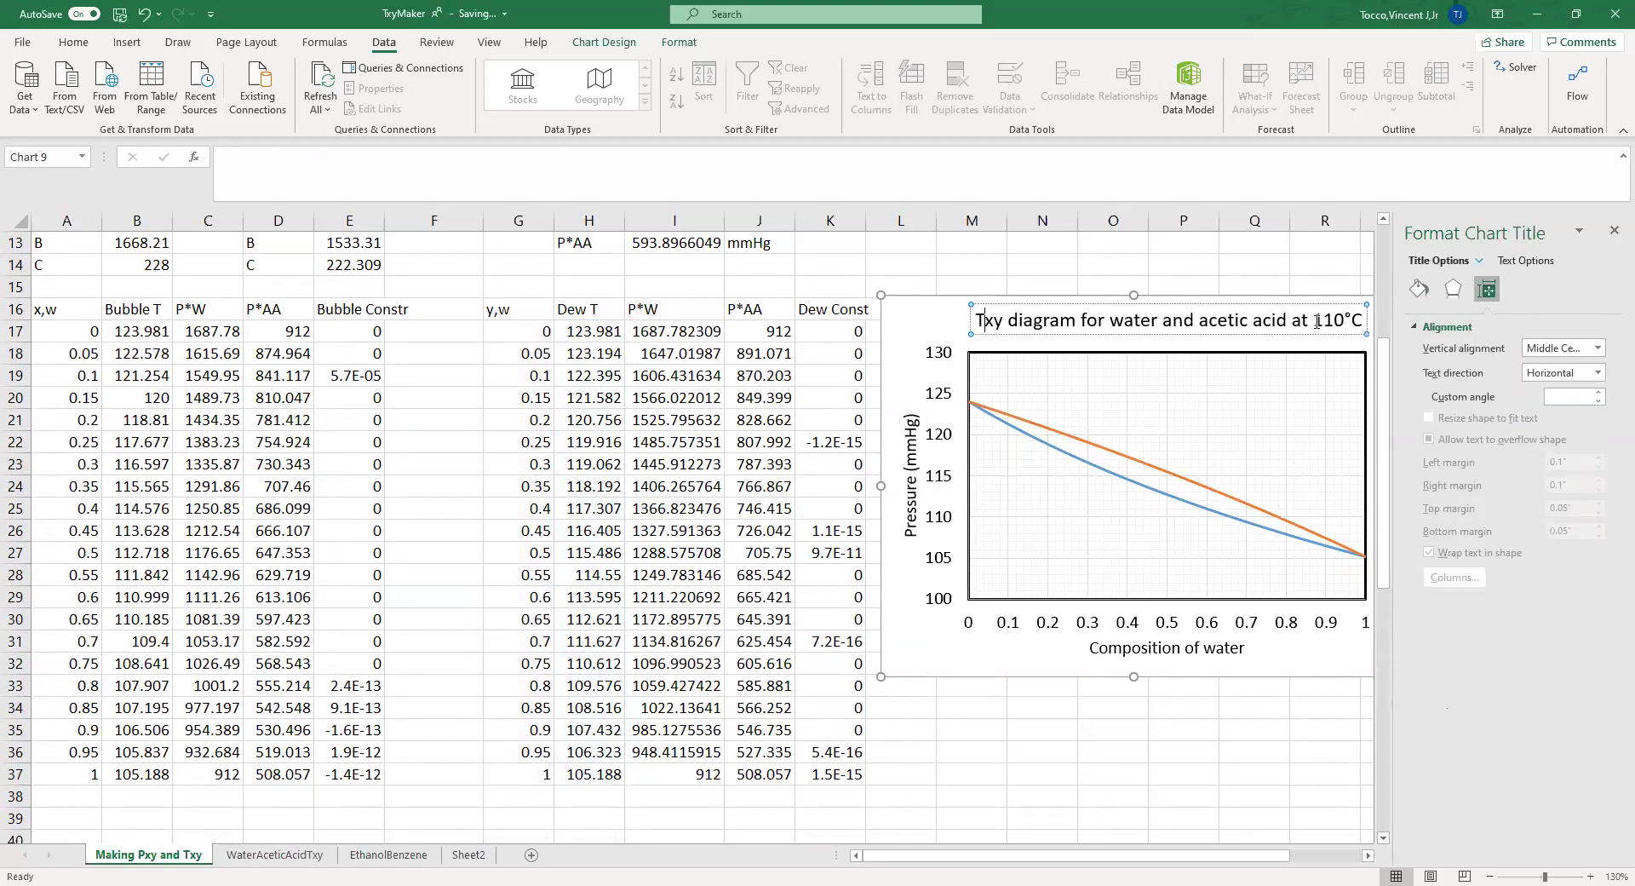
{"action": "left_click_drag", "start_coordinate": [1318, 318], "coordinate": [912, 326]}
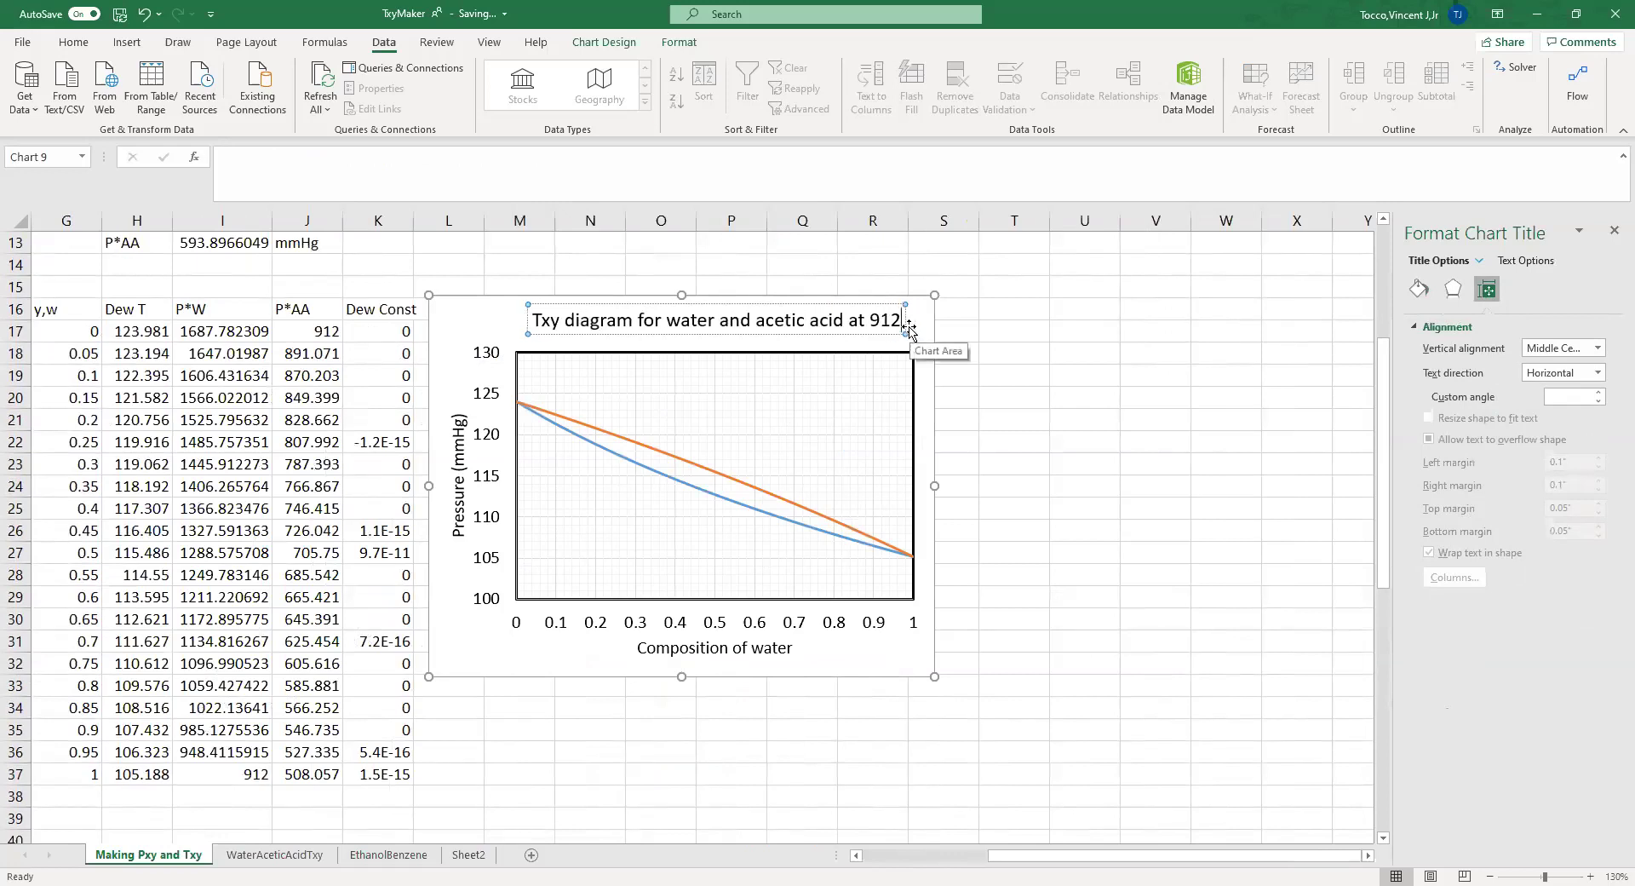
{"action": "type", "text": "mm"}
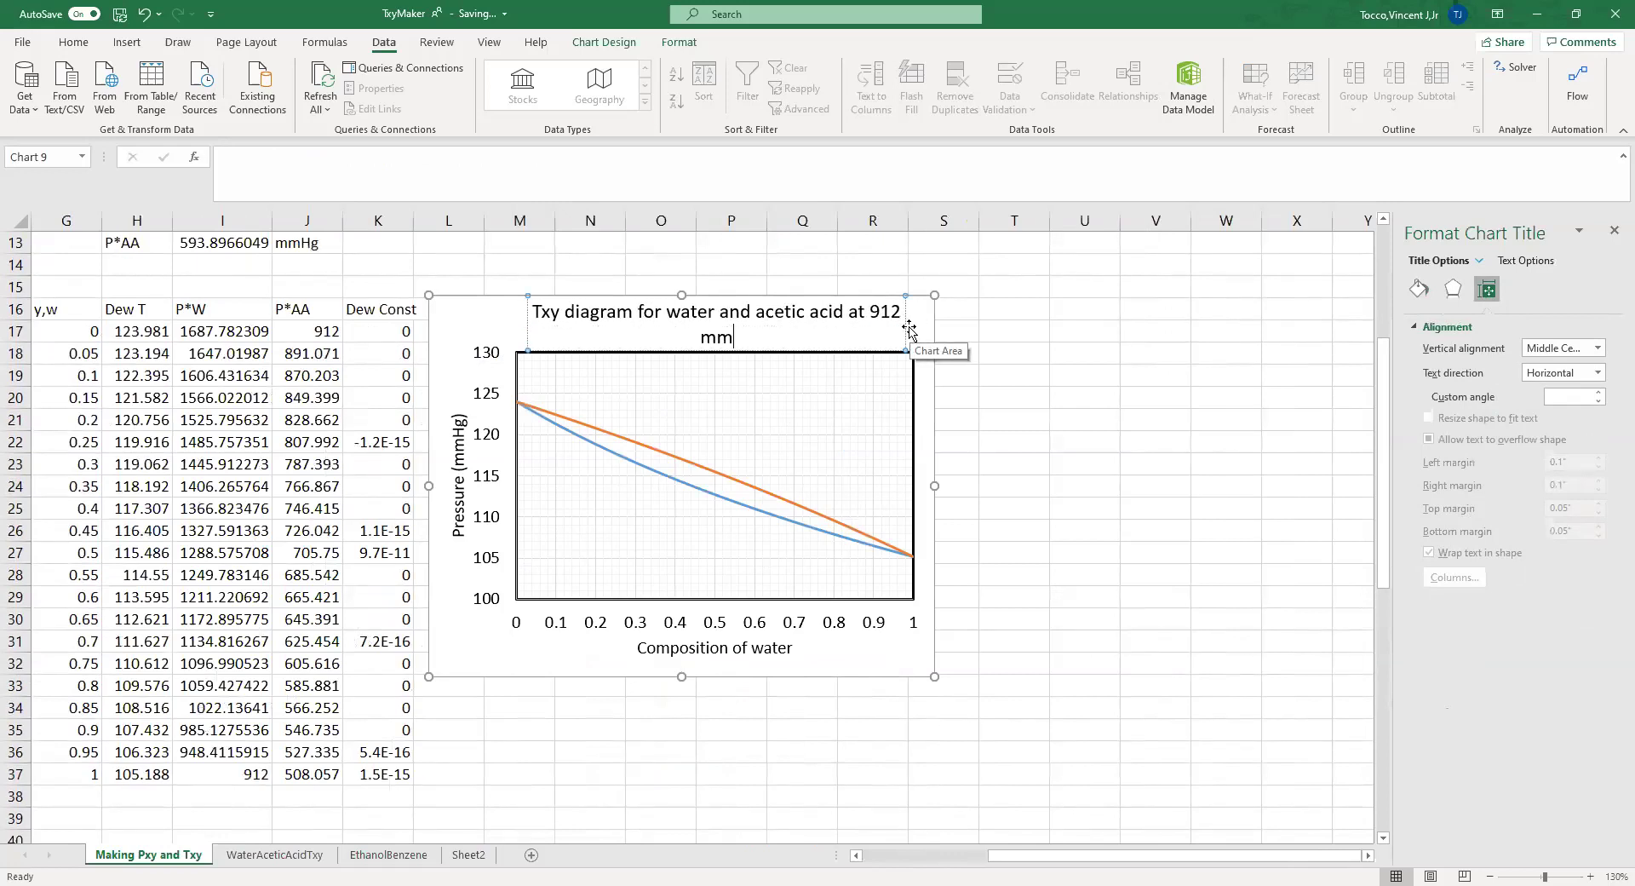
{"action": "type", "text": "Hg"}
- Replace the vertical axis title with "Temperature (°C)" and make the chart taller, down to about row 36
{"action": "left_click", "coordinate": [459, 452]}
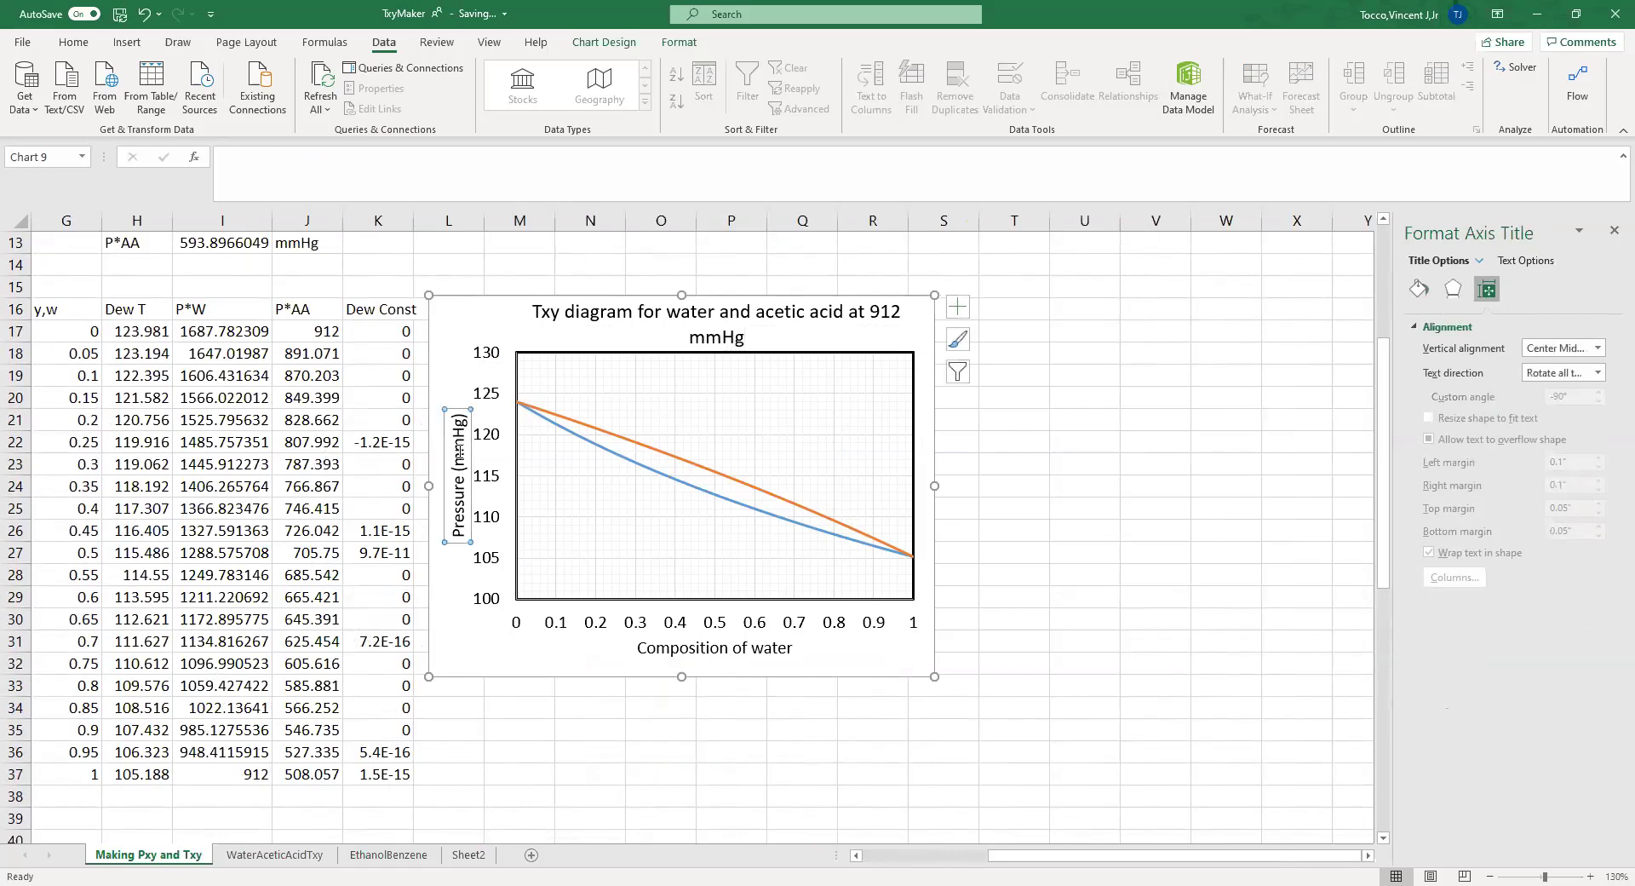
{"action": "key", "text": "ctrl+a"}
{"action": "key", "text": "Delete"}
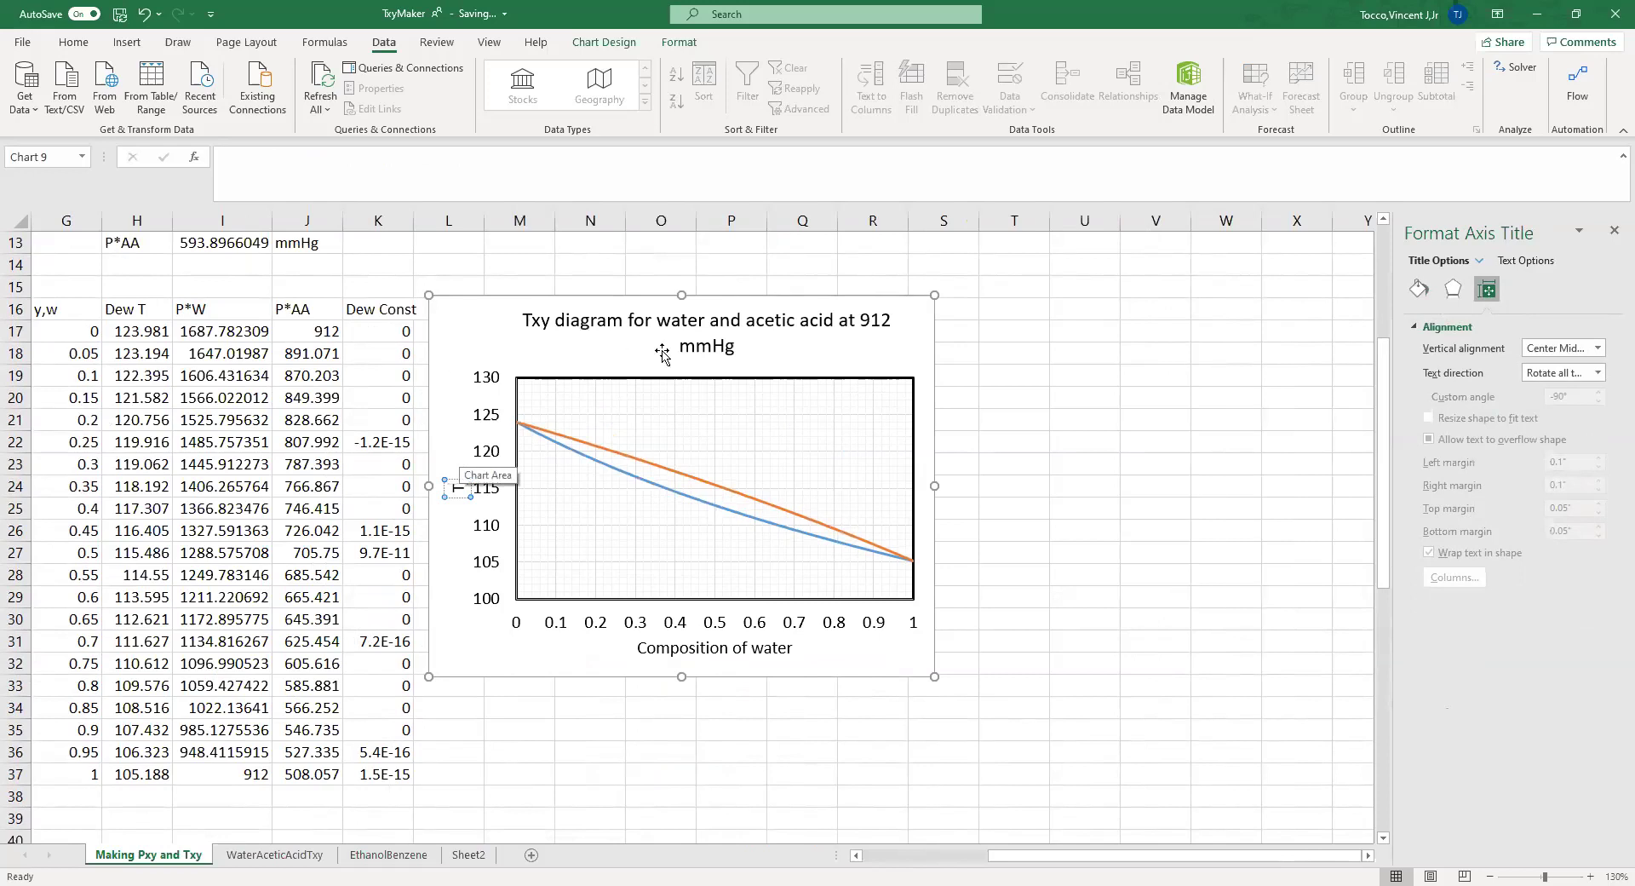
{"action": "left_click_drag", "start_coordinate": [681, 676], "coordinate": [685, 756]}
{"action": "left_click", "coordinate": [457, 526]}
{"action": "type", "text": "Te"}
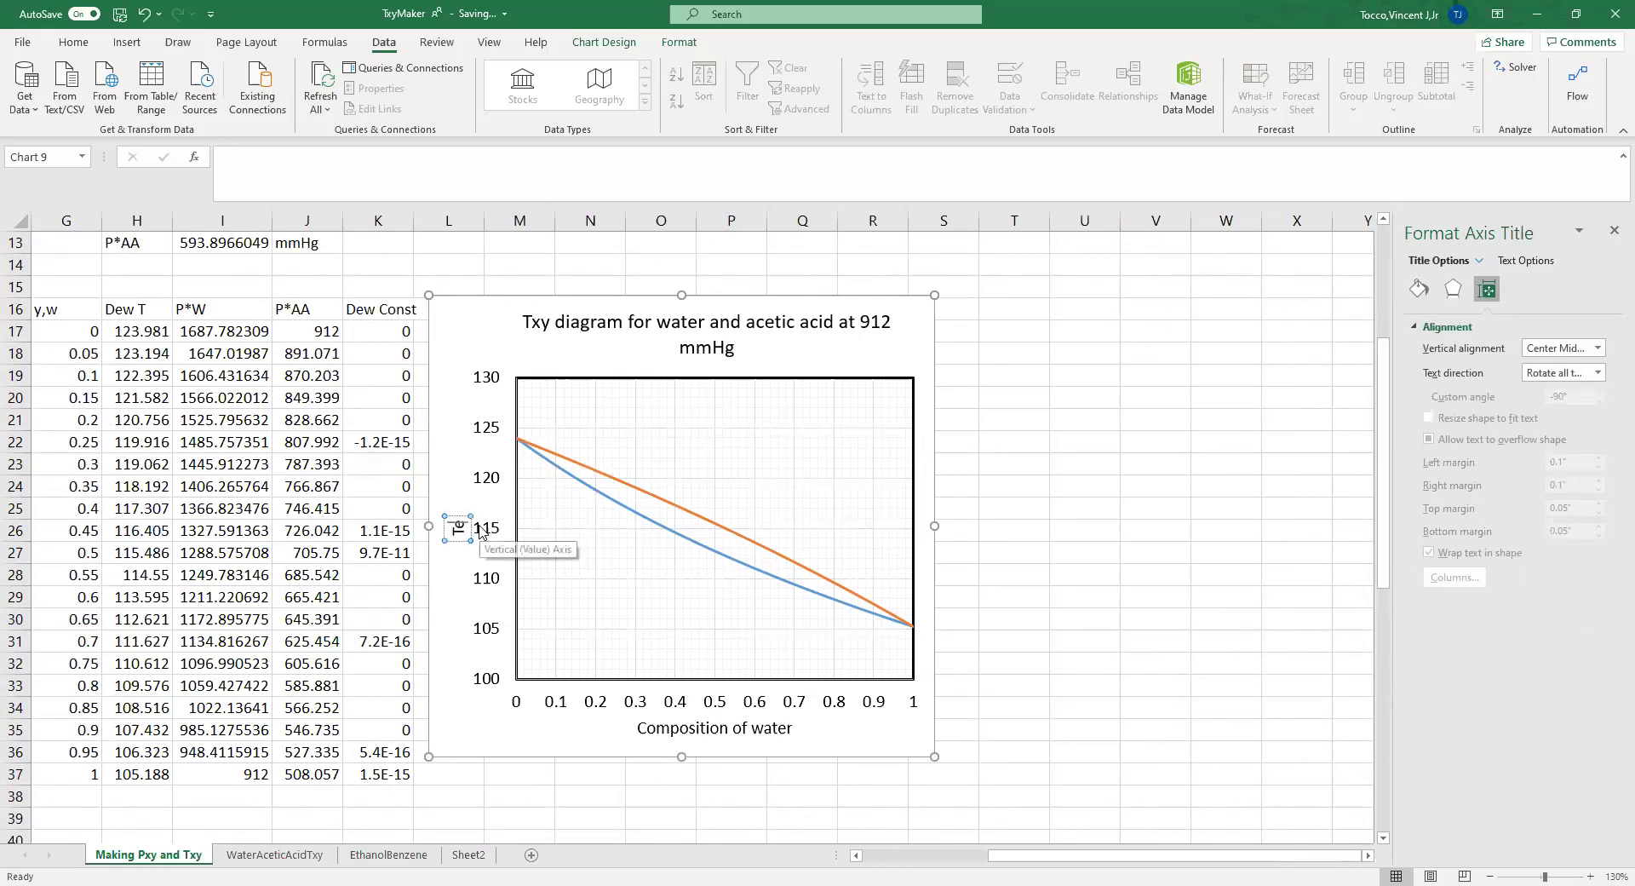
{"action": "type", "text": "mperature"}
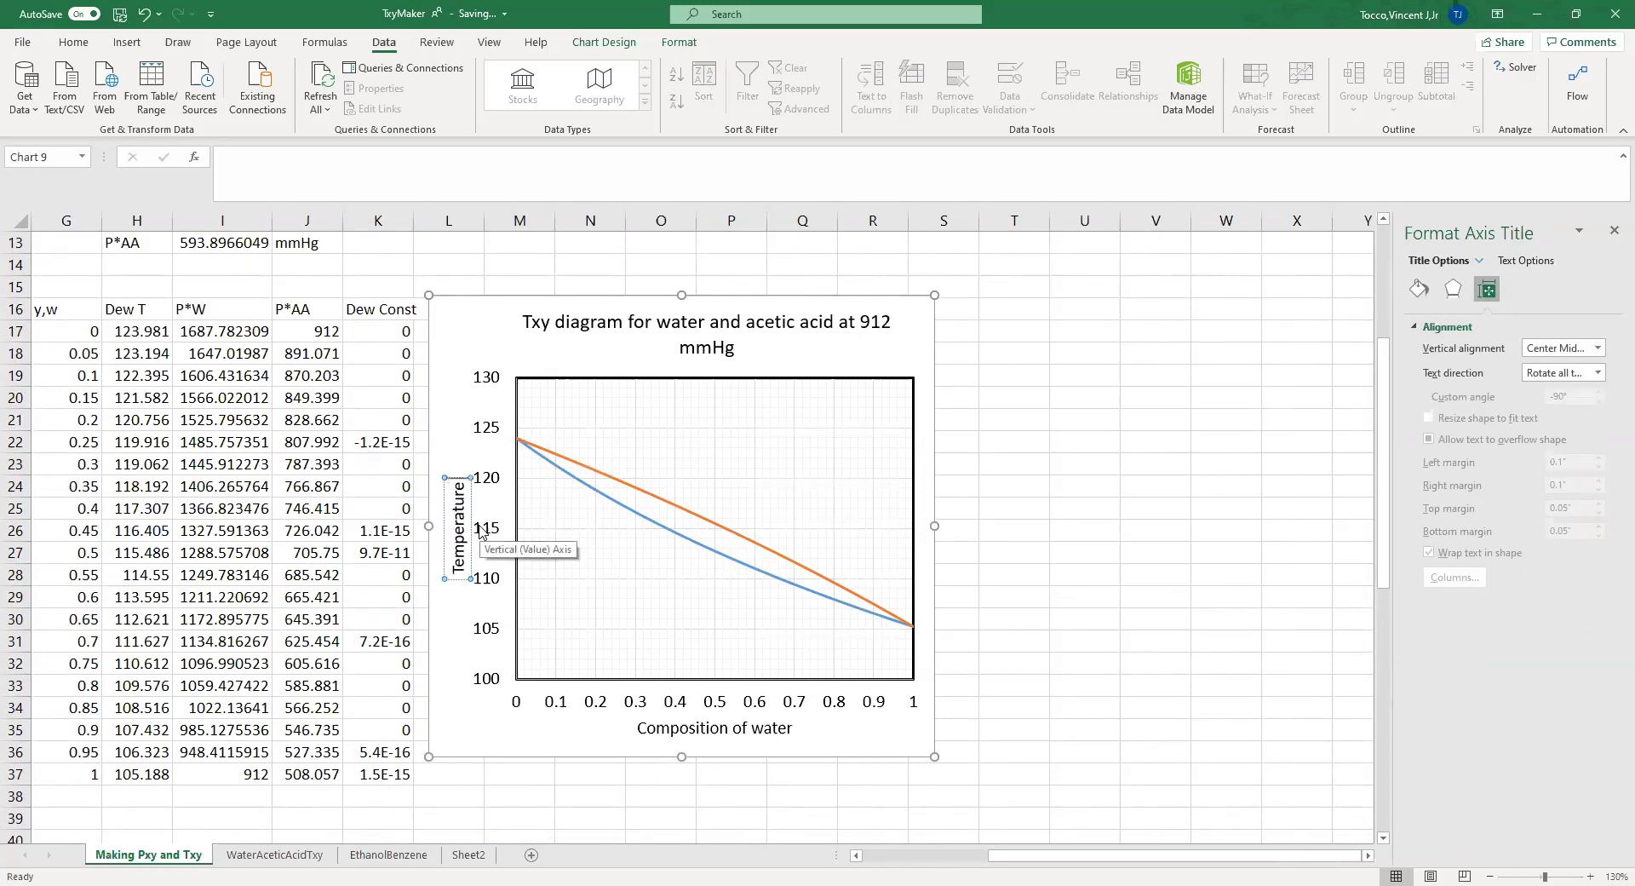
{"action": "type", "text": " (°C"}
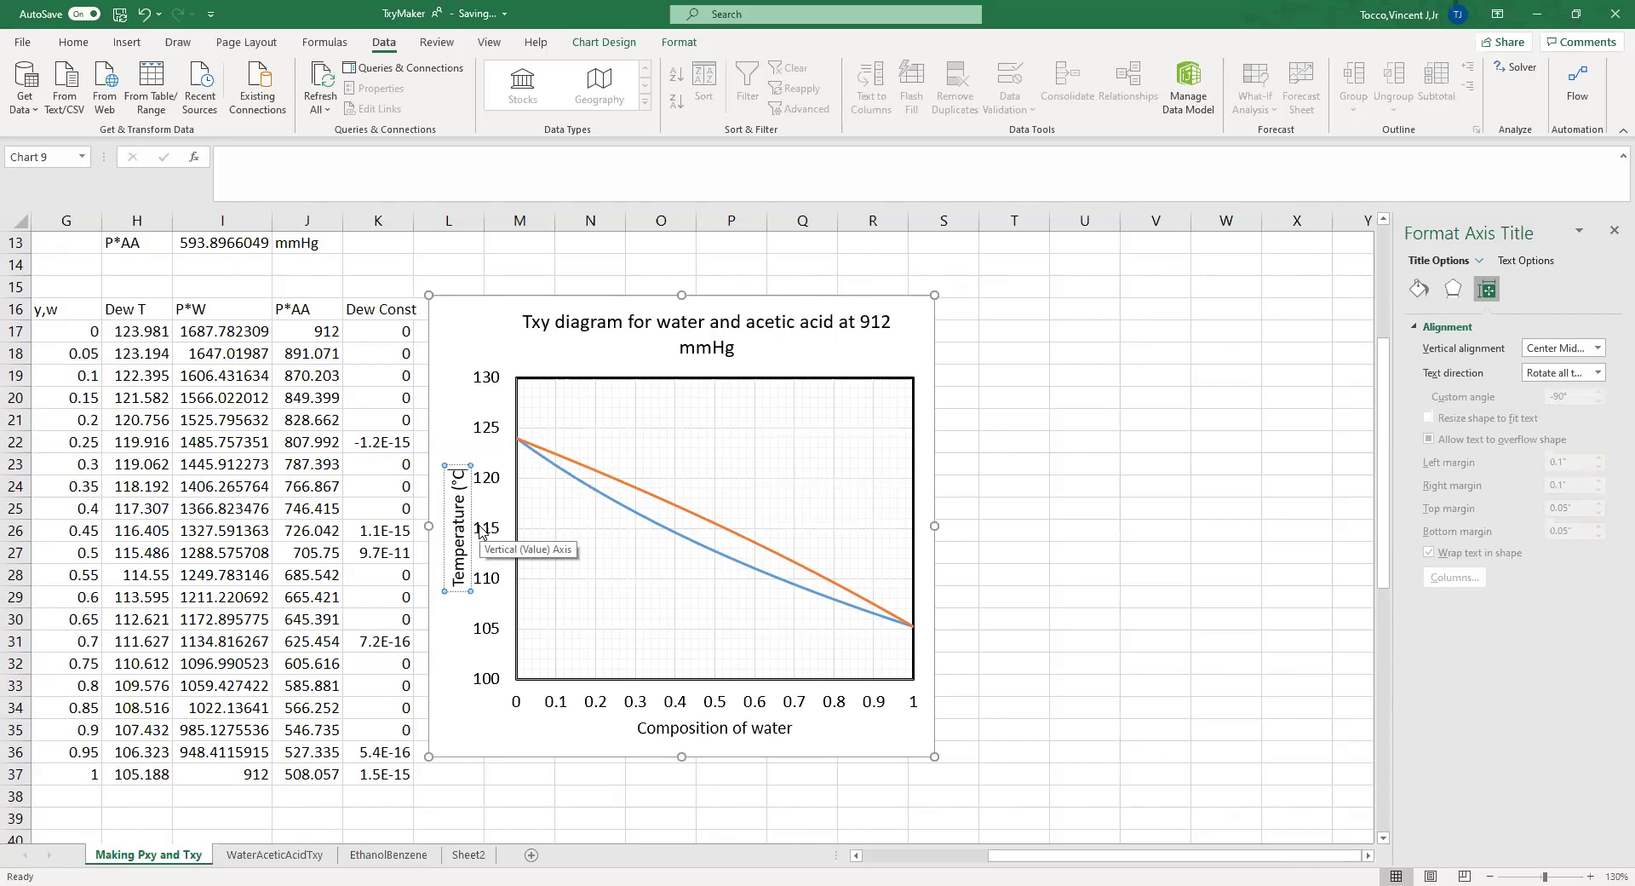
{"action": "type", "text": ")"}
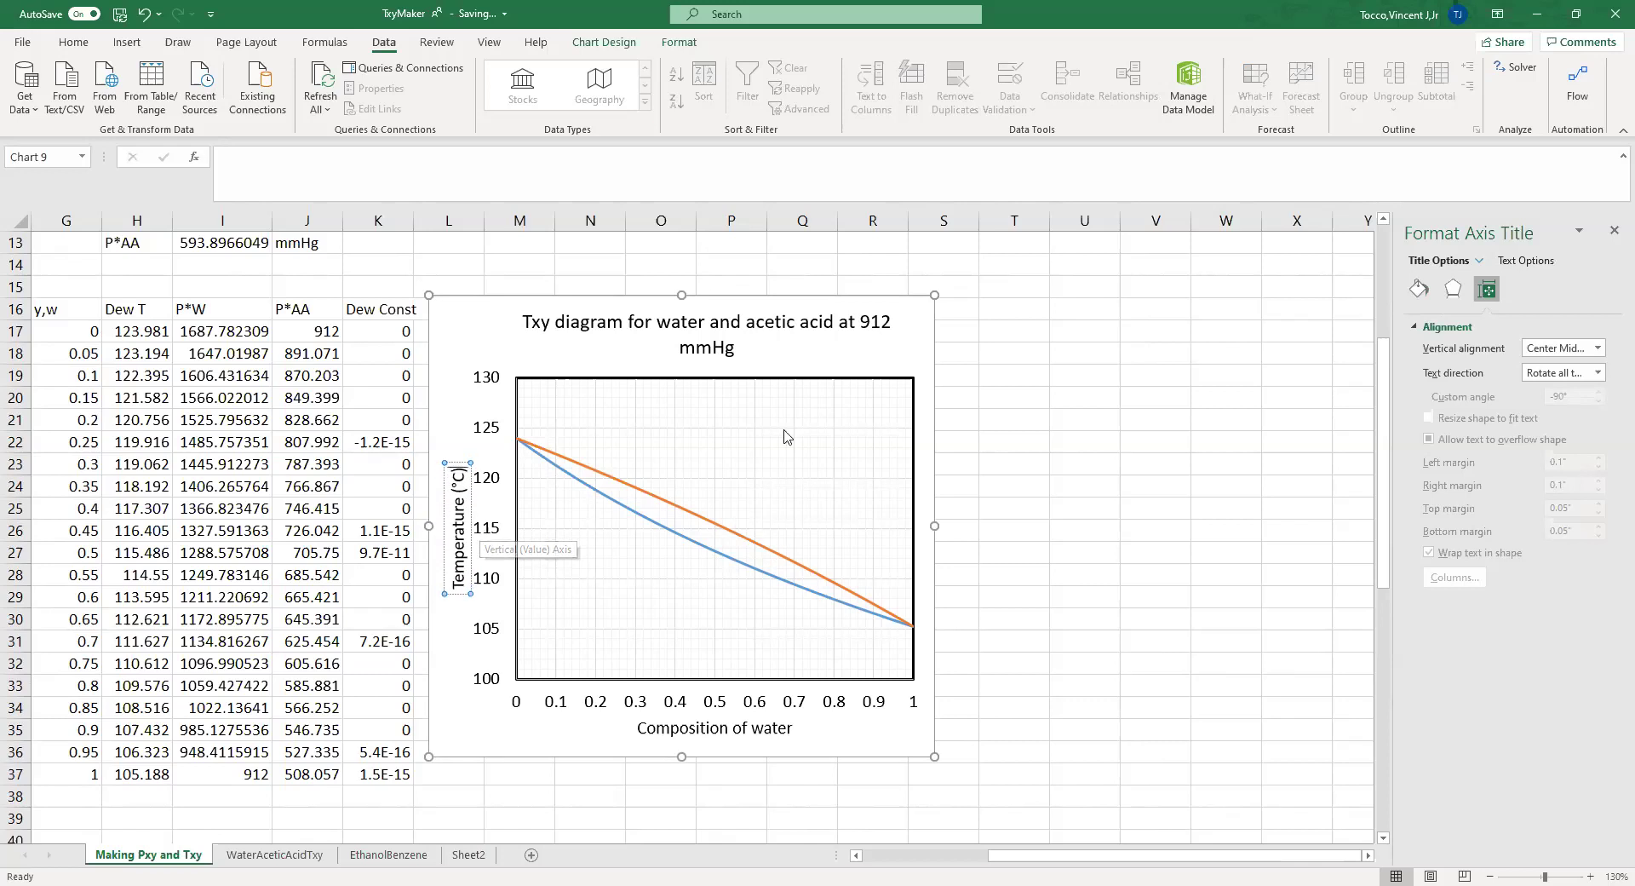
- Recolor the dew point and bubble point curves of the Txy chart black
{"action": "left_click", "coordinate": [712, 522]}
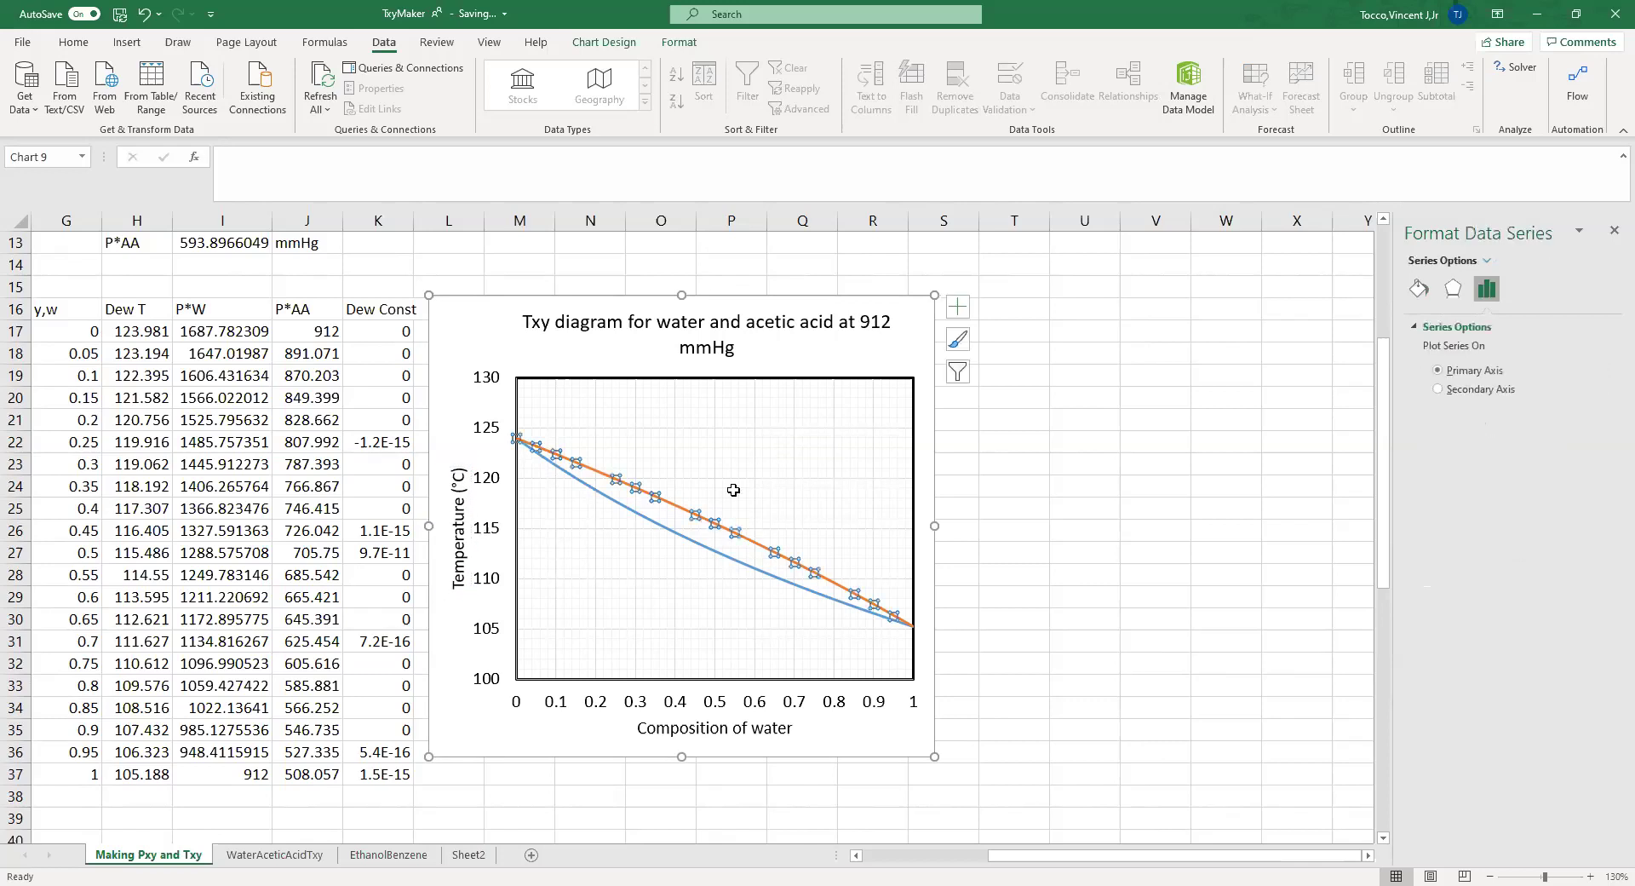
{"action": "left_click", "coordinate": [728, 559]}
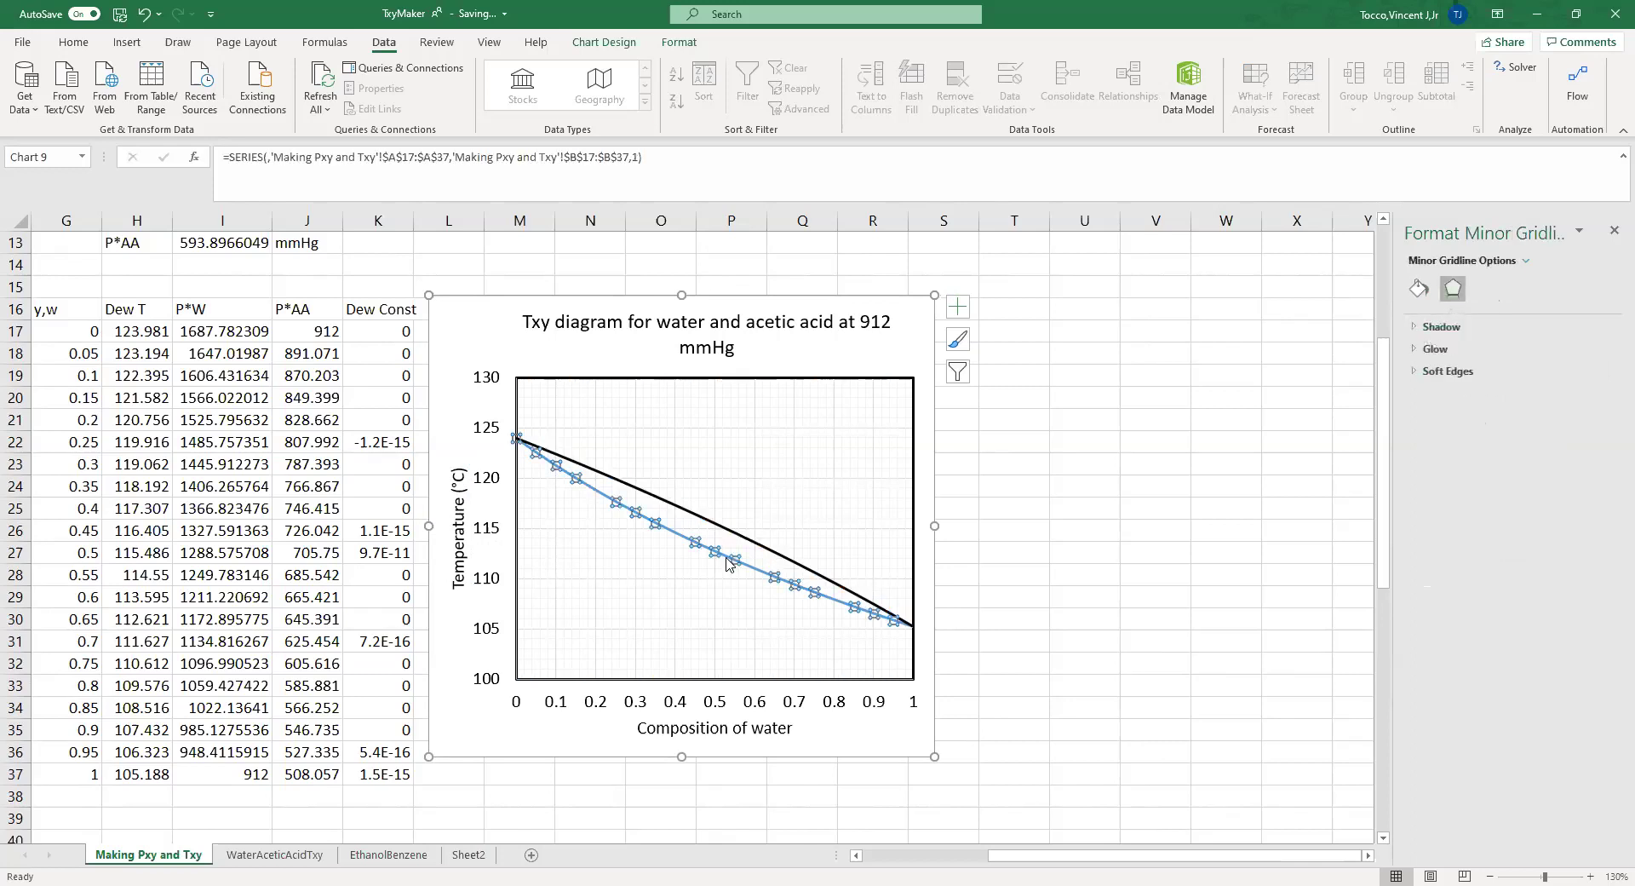
{"action": "left_click", "coordinate": [861, 345]}
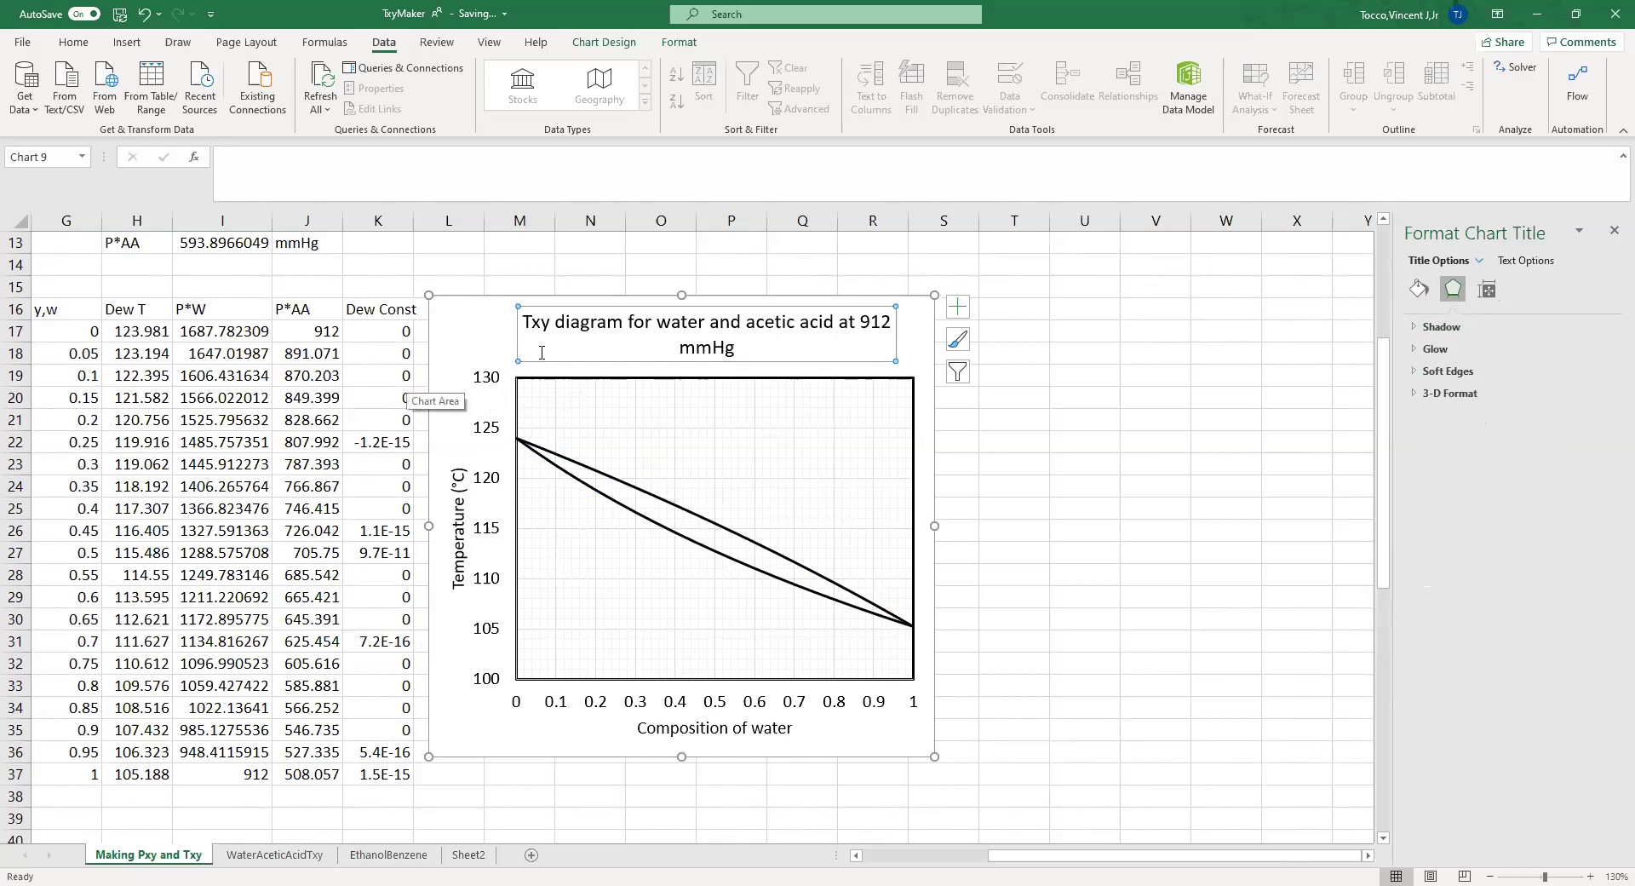
- Widen the Txy chart to column T so its title fits on one line, and extend its height to about row 38
{"action": "left_click_drag", "start_coordinate": [929, 524], "coordinate": [1023, 526]}
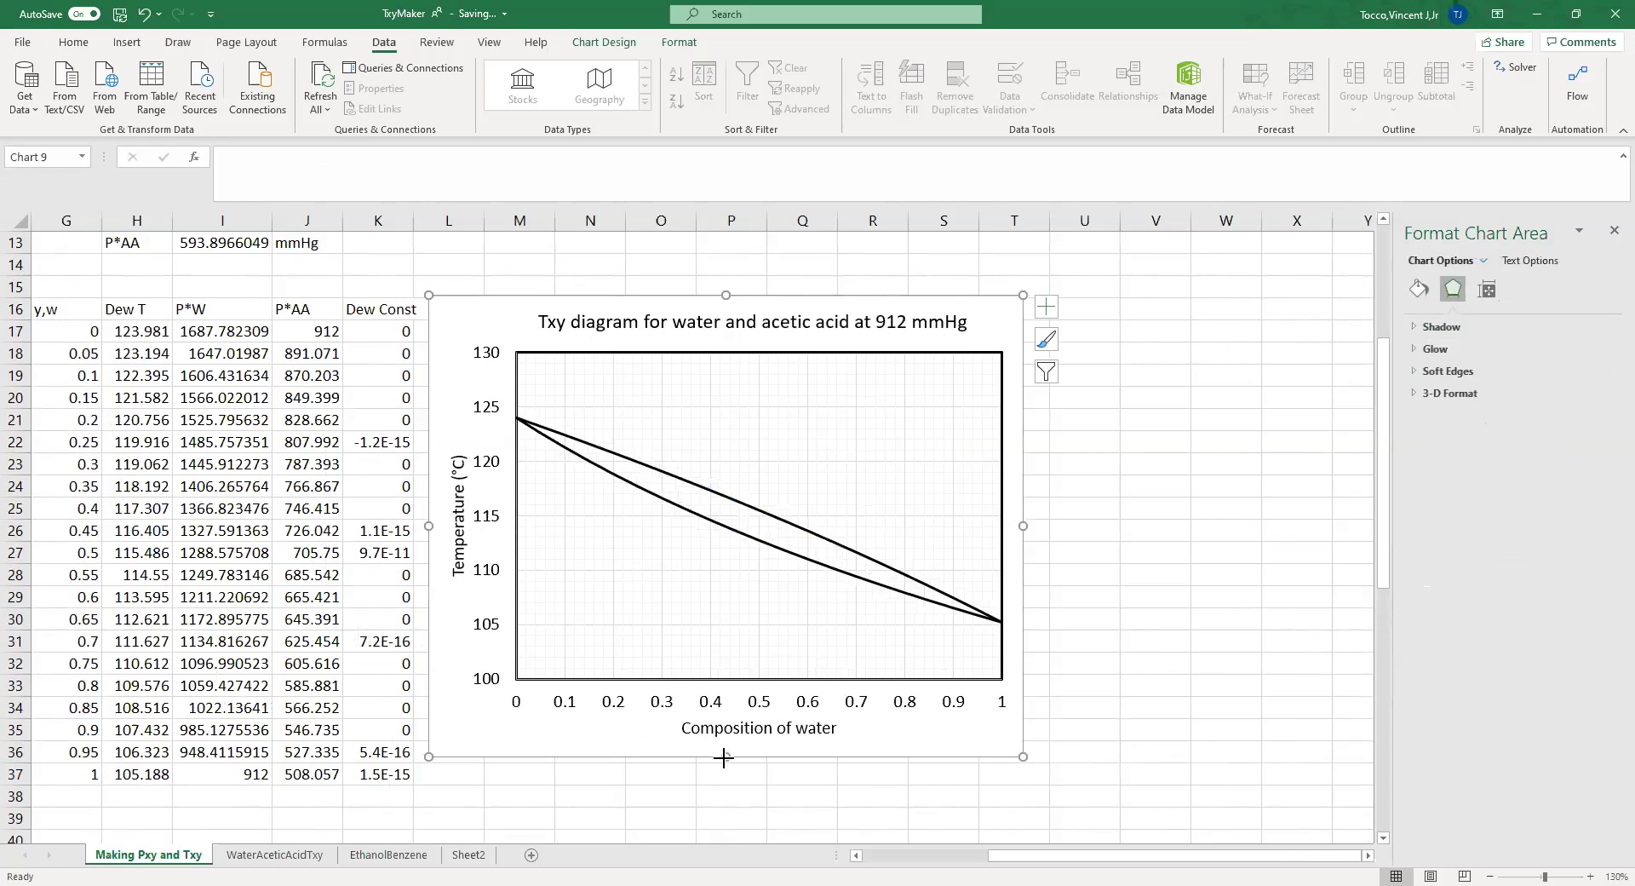
{"action": "left_click_drag", "start_coordinate": [726, 757], "coordinate": [726, 806]}
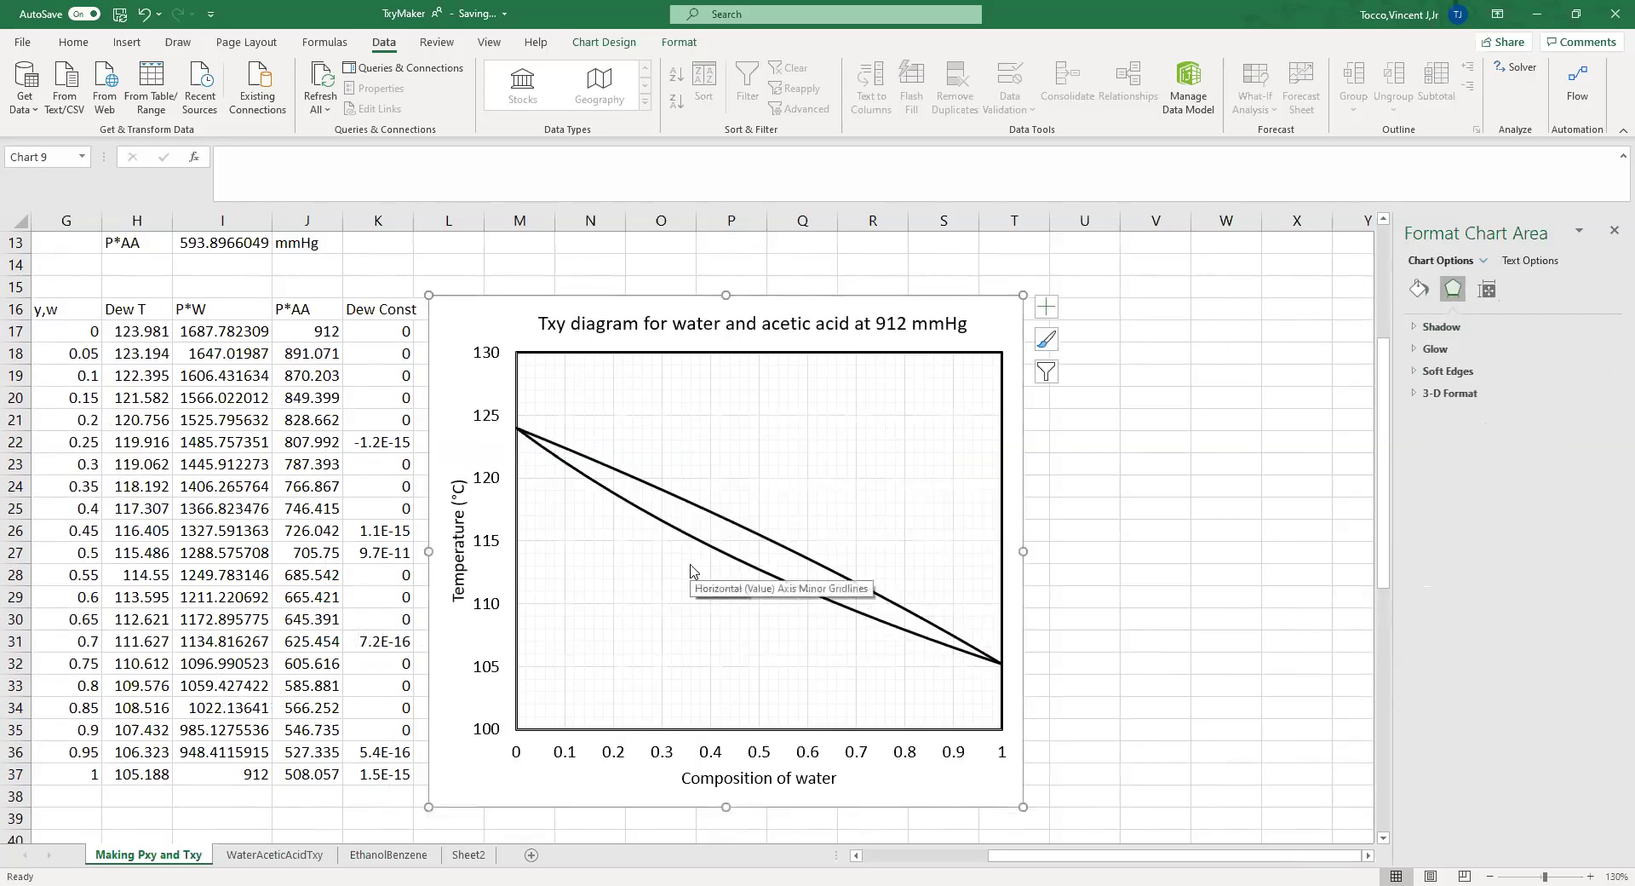